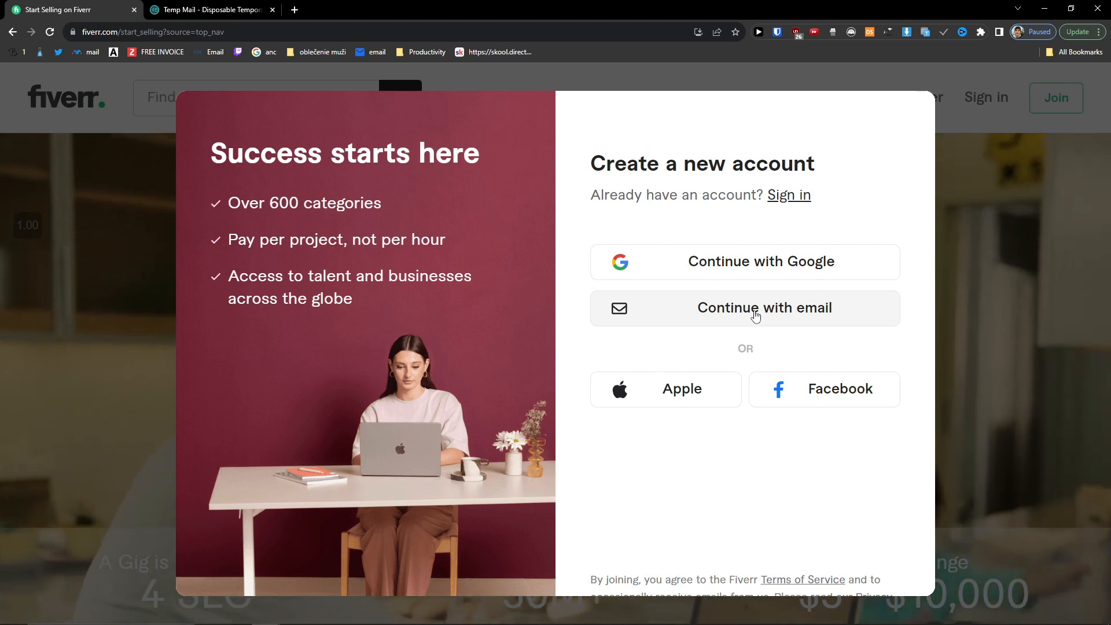
Step: Start email sign-up and paste the Temp Mail address into the Email field
{"action": "left_click", "coordinate": [755, 315]}
{"action": "left_click", "coordinate": [243, 9]}
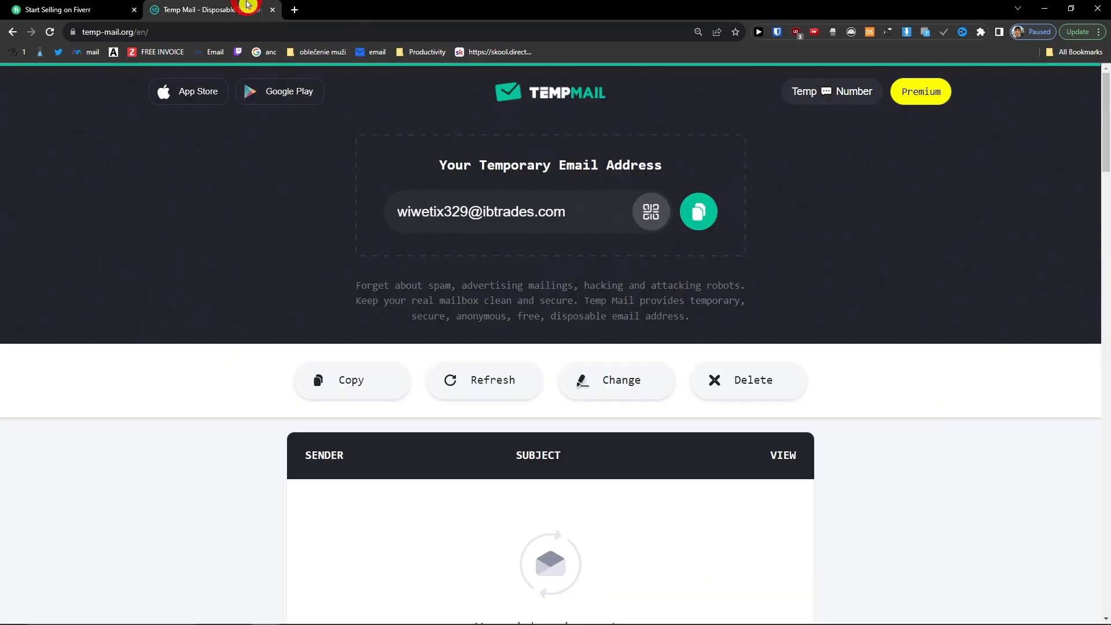
{"action": "left_click", "coordinate": [699, 211]}
{"action": "left_click", "coordinate": [70, 5]}
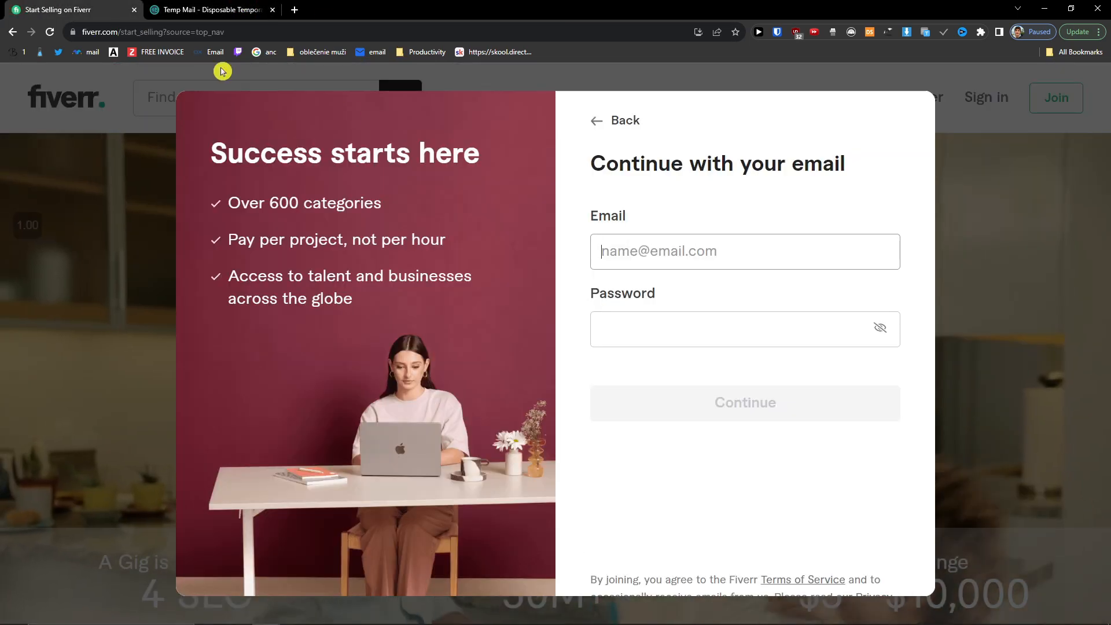
{"action": "left_click", "coordinate": [670, 264]}
{"action": "key", "text": "ctrl+v"}
Step: Enter a new account password, replacing the first entry, and submit the sign-up form
{"action": "left_click", "coordinate": [674, 325]}
{"action": "key", "text": "ctrl+v"}
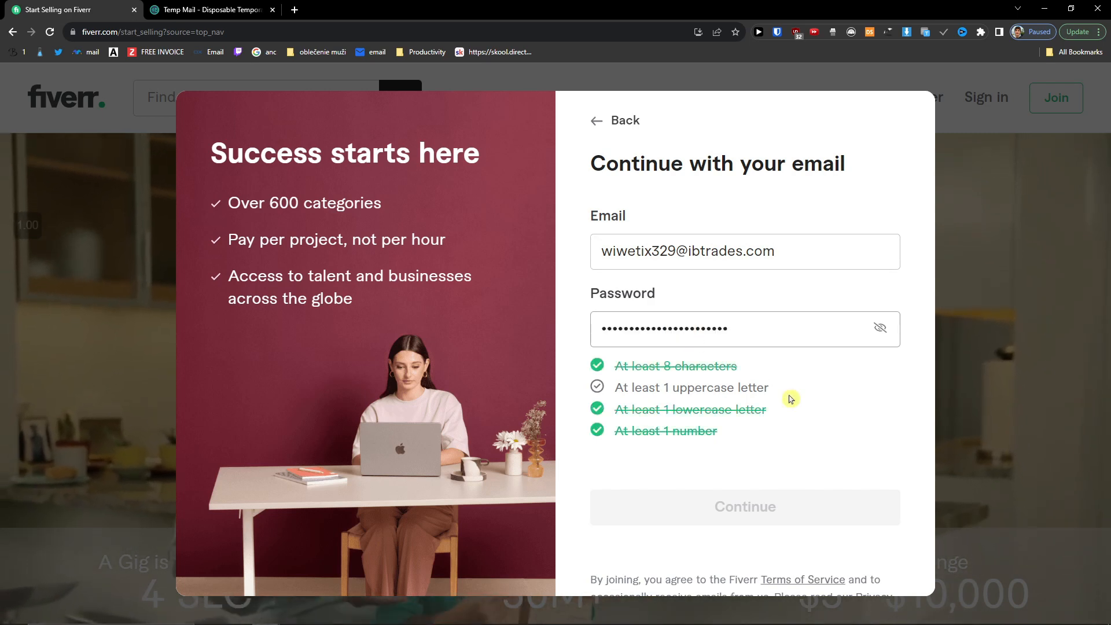
{"action": "type", "text": "•"}
{"action": "key", "text": "ctrl+a"}
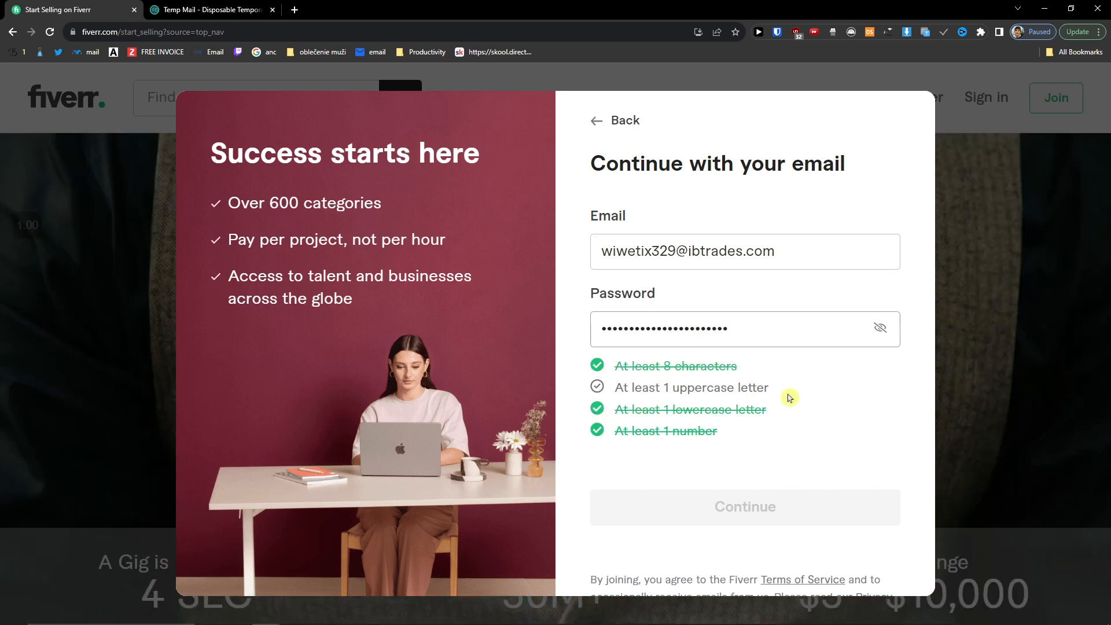
{"action": "type", "text": "•••••••••••"}
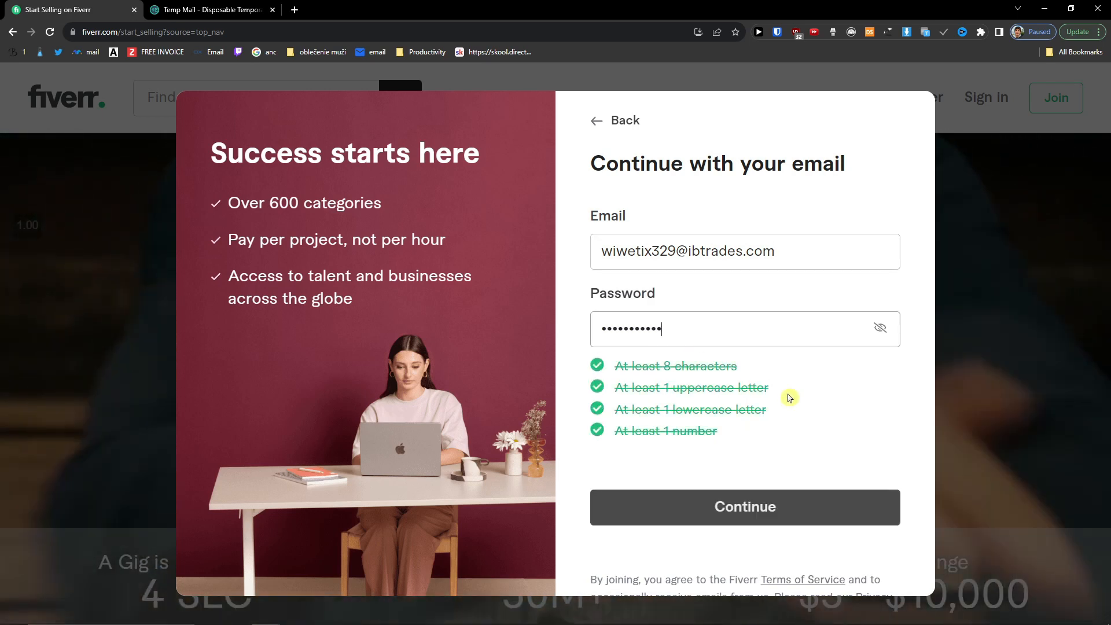
{"action": "left_click", "coordinate": [747, 508]}
Step: Choose a username and create the Fiverr account
{"action": "left_click", "coordinate": [677, 322]}
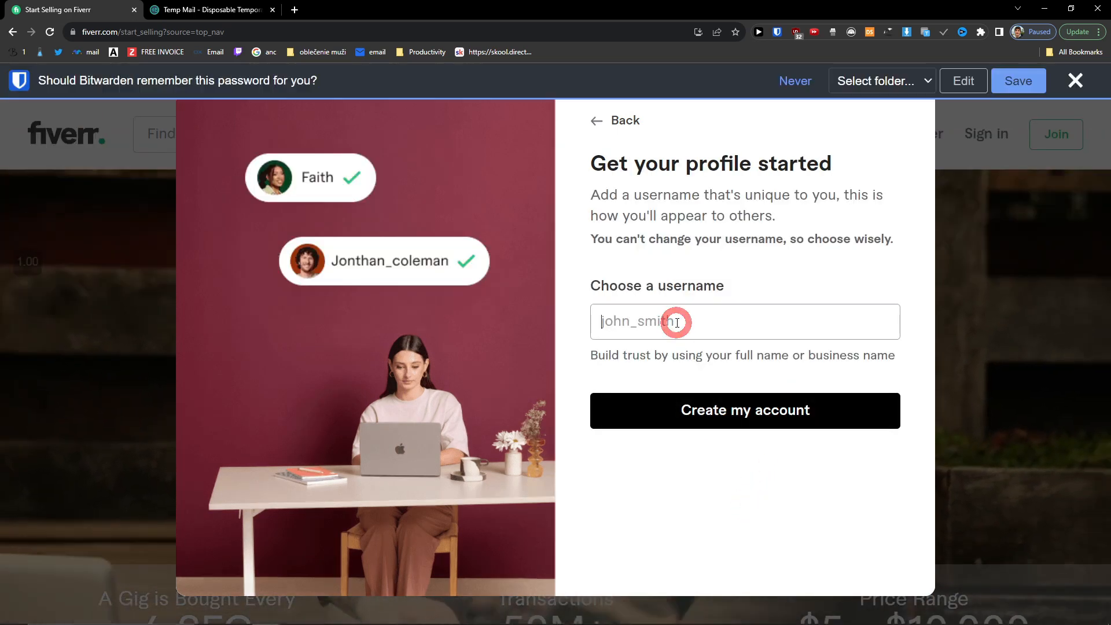
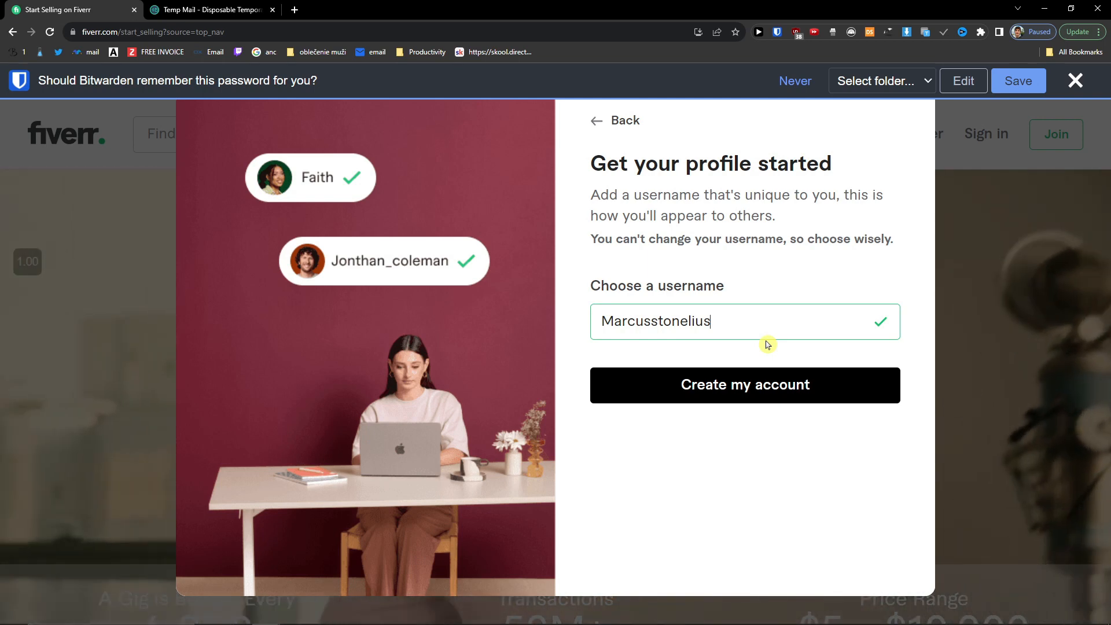
{"action": "left_click", "coordinate": [748, 377]}
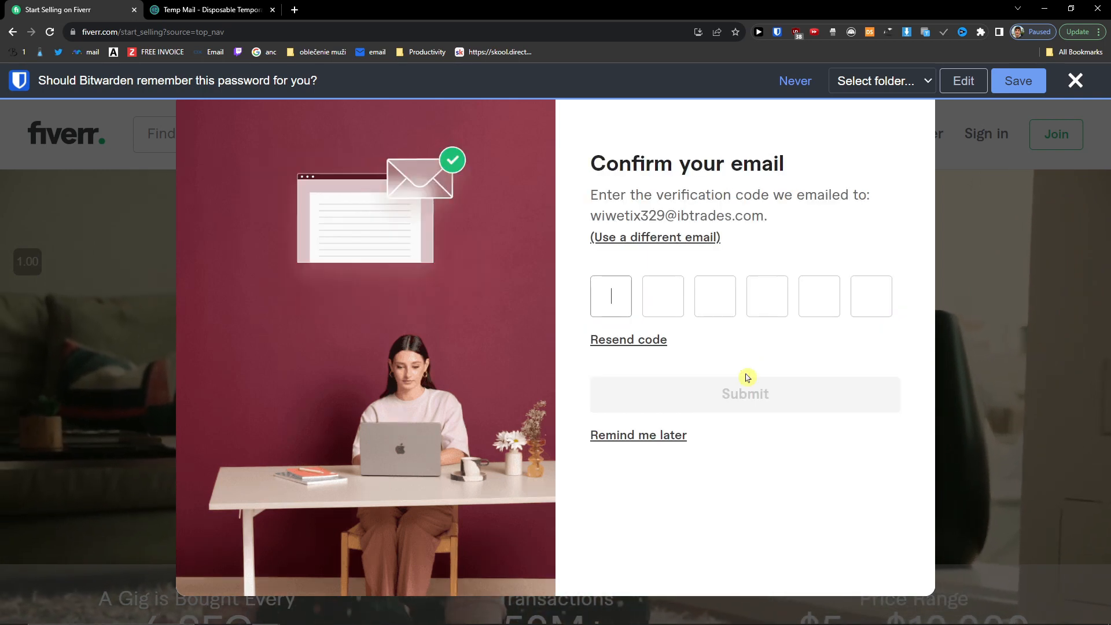
Step: Refresh the Temp Mail inbox and open the Fiverr activation email
{"action": "left_click", "coordinate": [218, 5]}
{"action": "scroll", "coordinate": [813, 443], "scroll_direction": "down", "scroll_amount": 2}
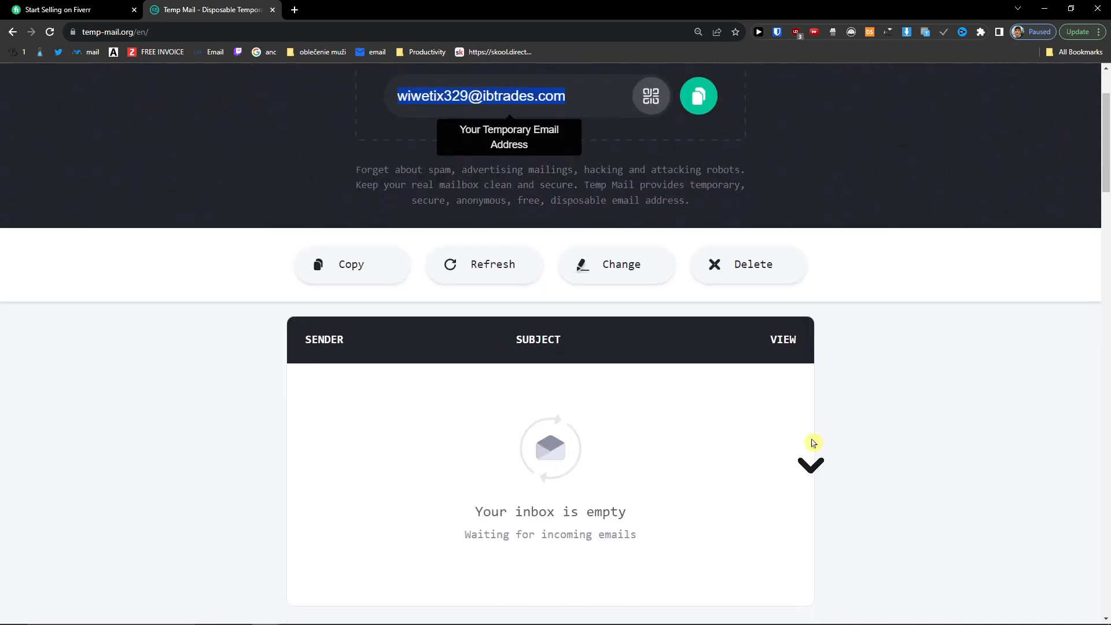
{"action": "left_click", "coordinate": [855, 448]}
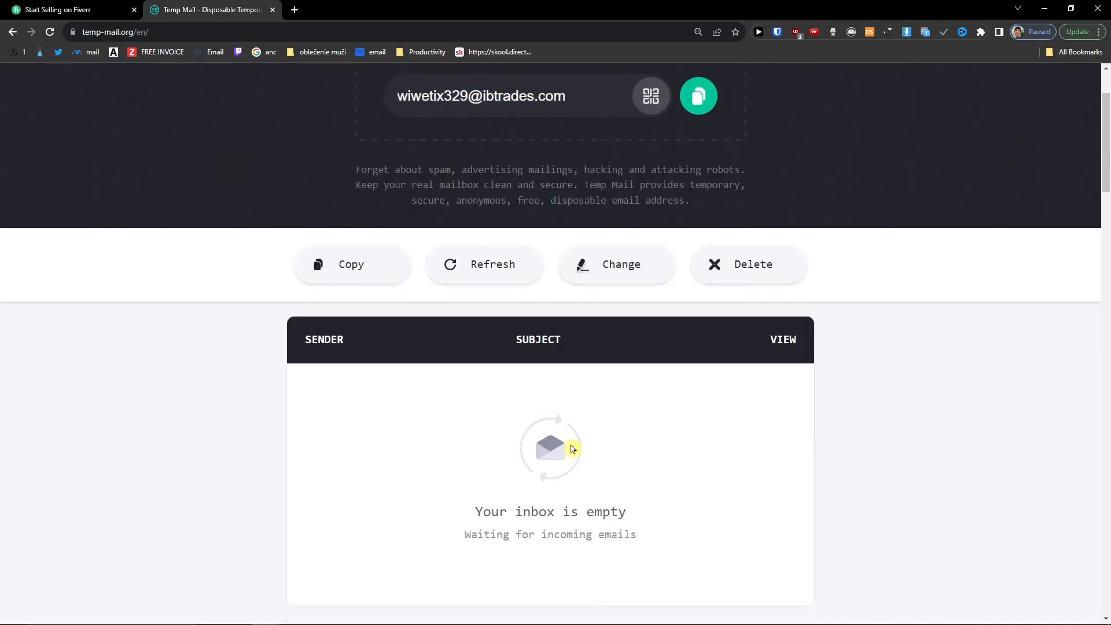
{"action": "left_click", "coordinate": [486, 269]}
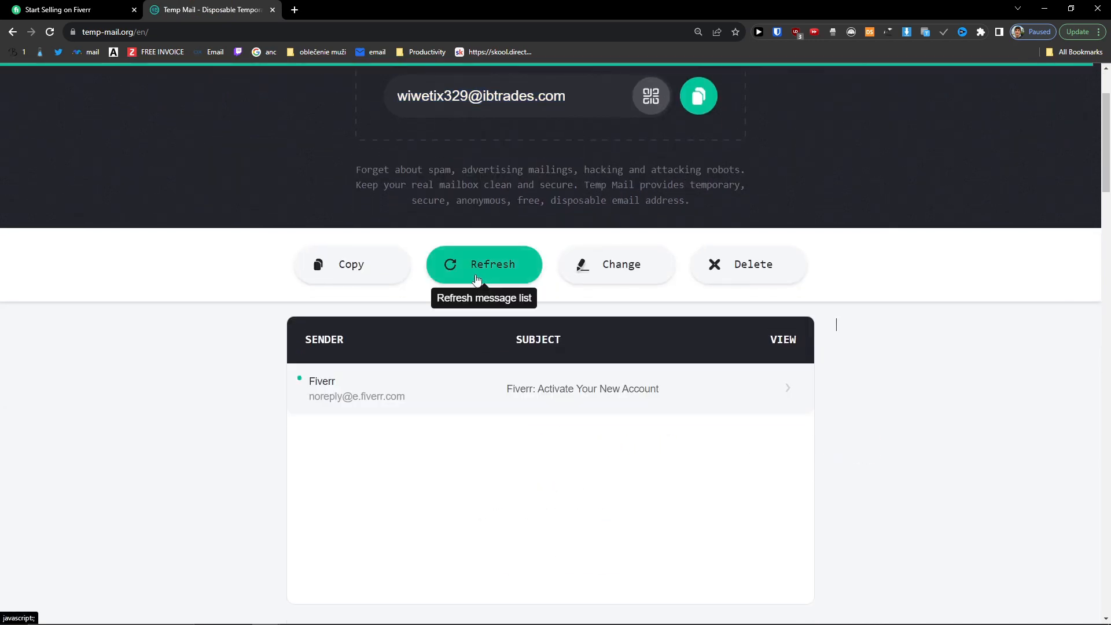
{"action": "left_click", "coordinate": [631, 395]}
Step: Copy the verification code and paste it into Fiverr's code boxes
{"action": "scroll", "coordinate": [596, 471], "scroll_direction": "down", "scroll_amount": 6}
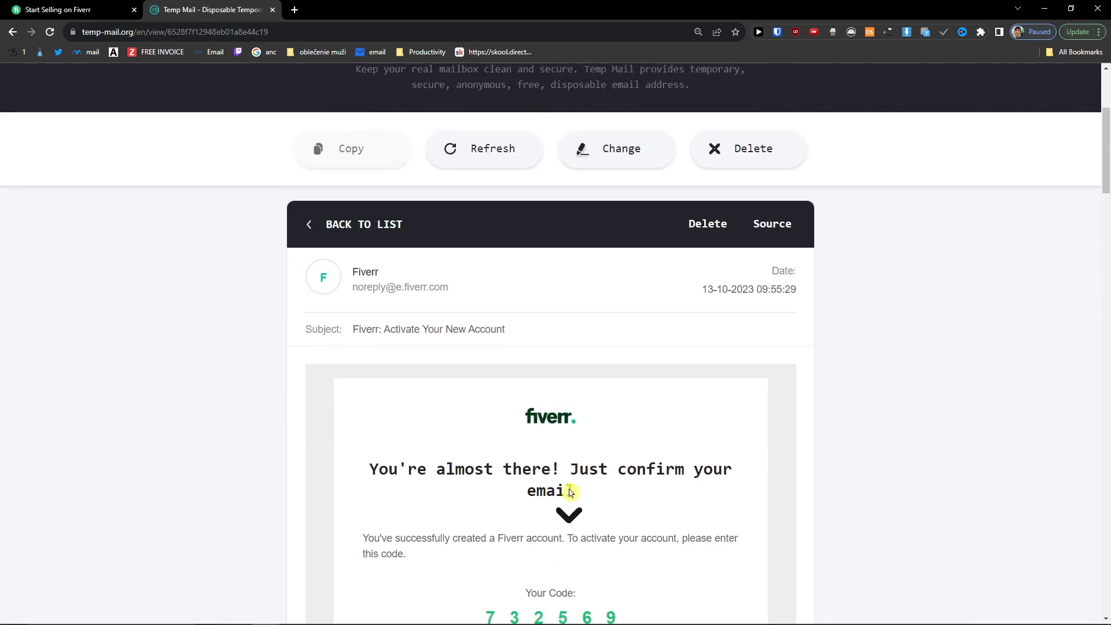
{"action": "left_click_drag", "start_coordinate": [485, 503], "coordinate": [624, 501]}
{"action": "left_click", "coordinate": [482, 497]}
{"action": "key", "text": "ctrl+c"}
{"action": "left_click", "coordinate": [58, 9]}
{"action": "key", "text": "ctrl+v"}
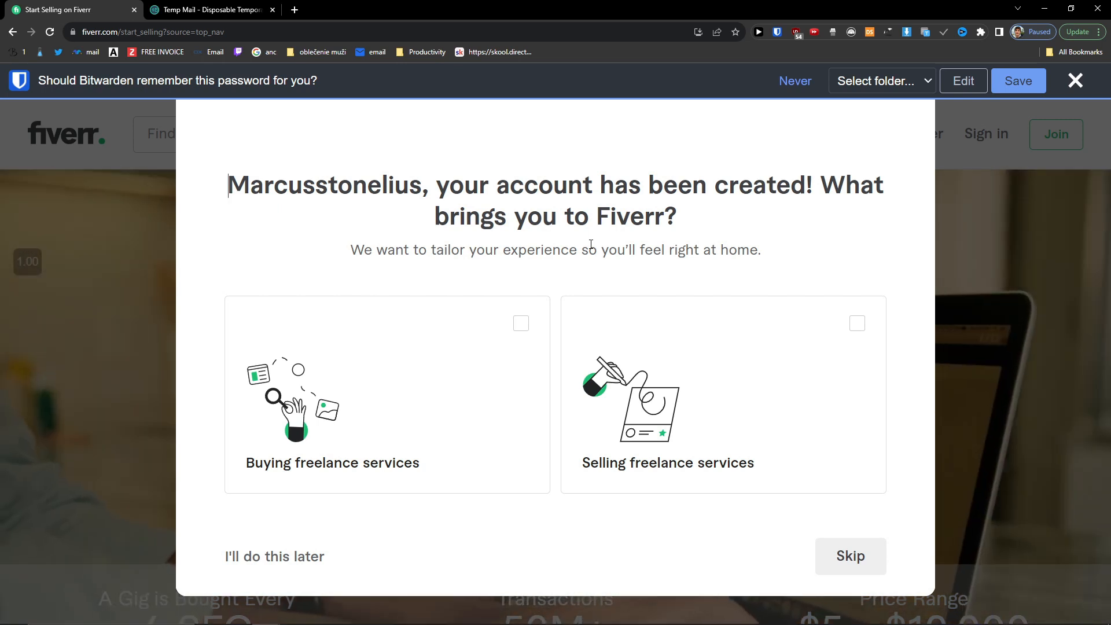
Step: Answer onboarding as selling freelance services, a side hustle, and just getting started
{"action": "left_click", "coordinate": [825, 391]}
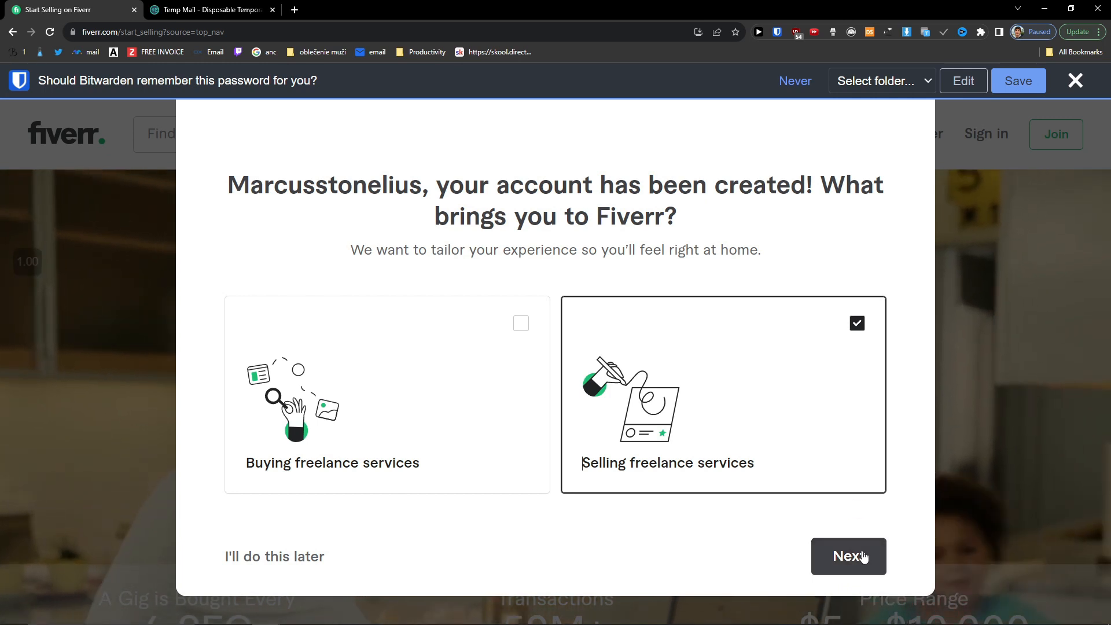
{"action": "left_click", "coordinate": [863, 557]}
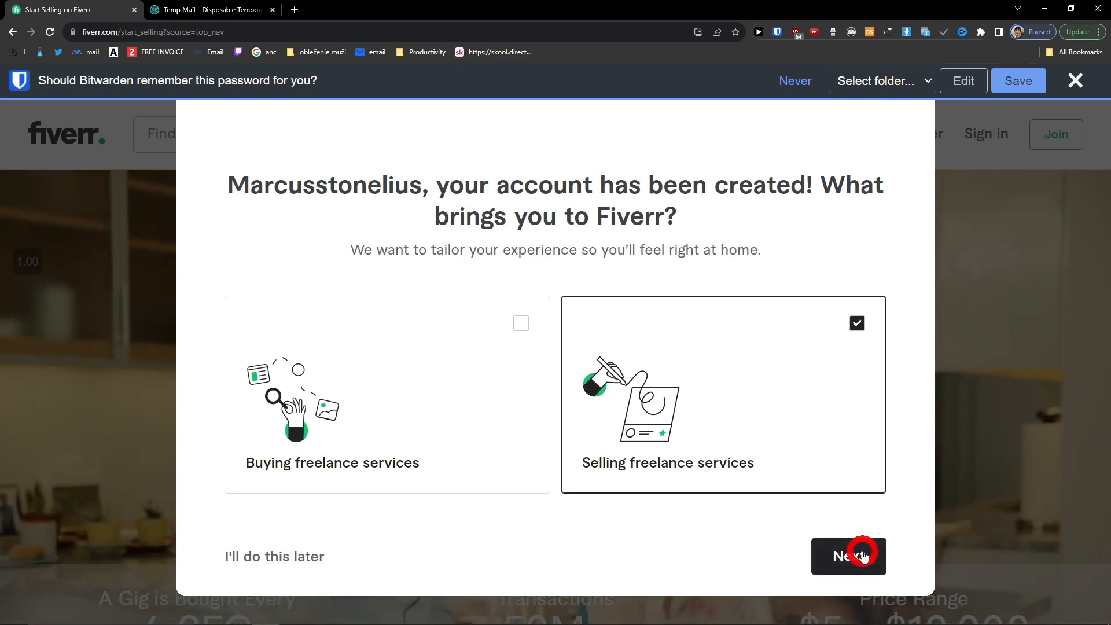
{"action": "left_click_drag", "start_coordinate": [340, 180], "coordinate": [738, 215]}
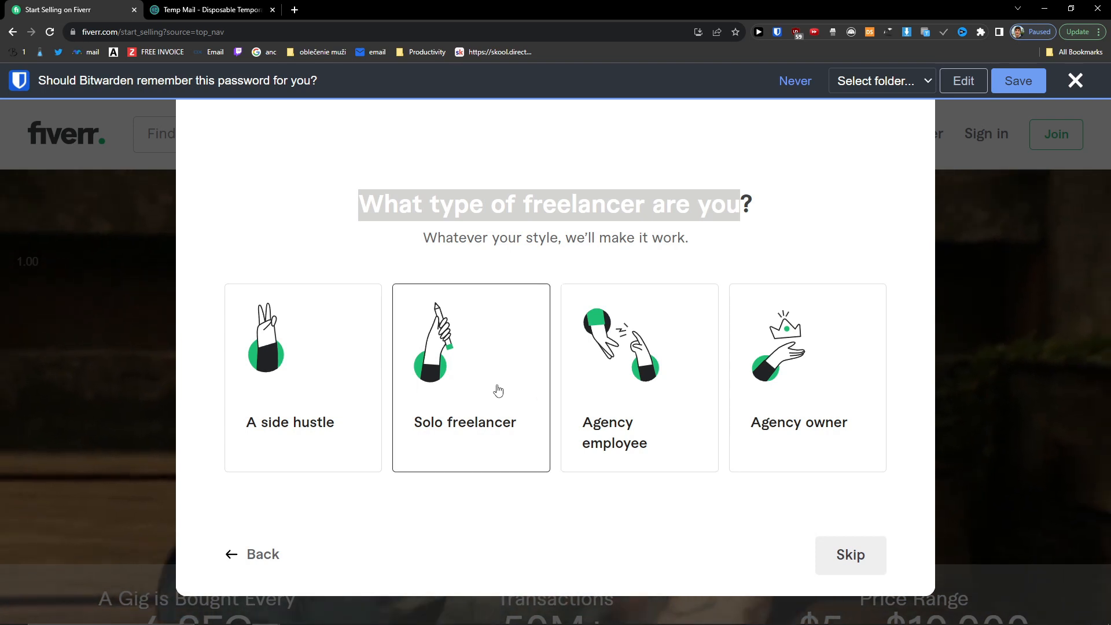
{"action": "left_click", "coordinate": [351, 379]}
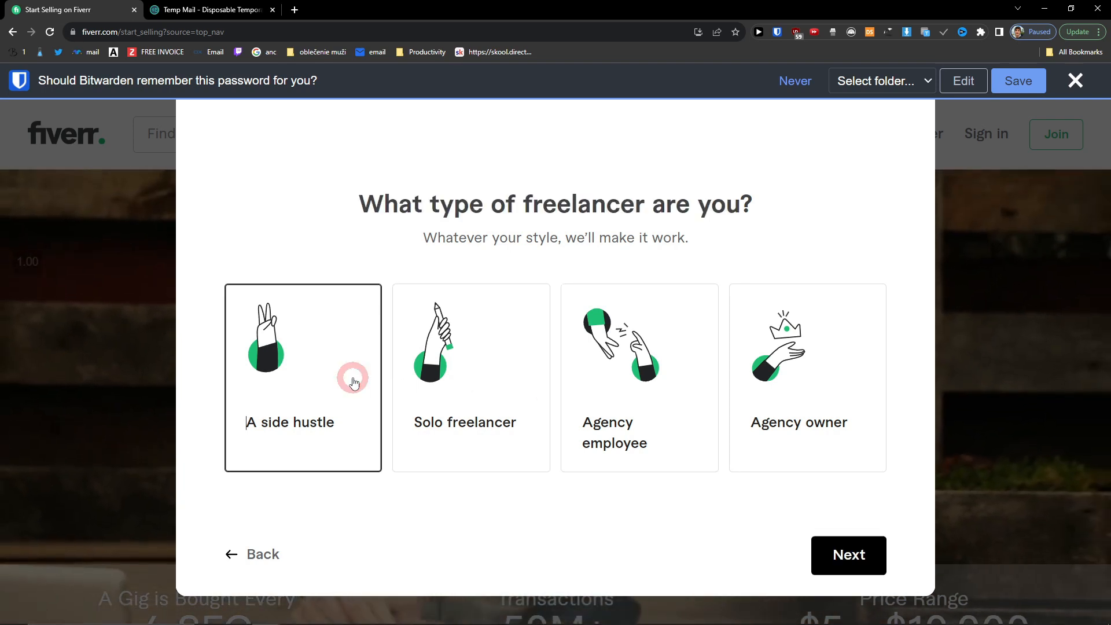
{"action": "left_click", "coordinate": [881, 559]}
{"action": "left_click_drag", "start_coordinate": [340, 205], "coordinate": [755, 223]}
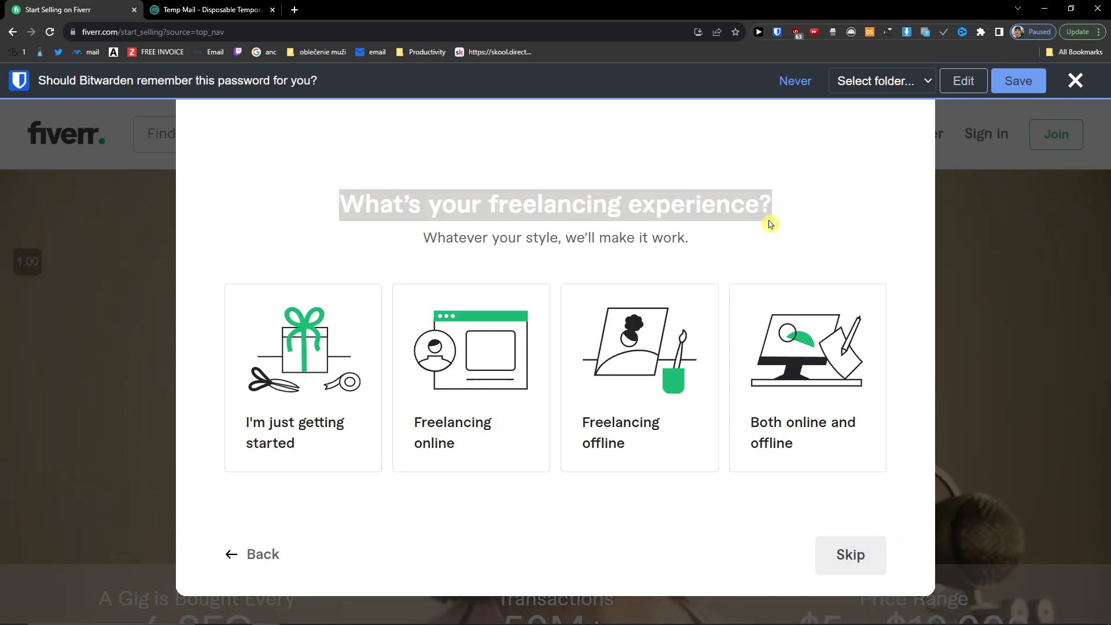
{"action": "left_click", "coordinate": [355, 461]}
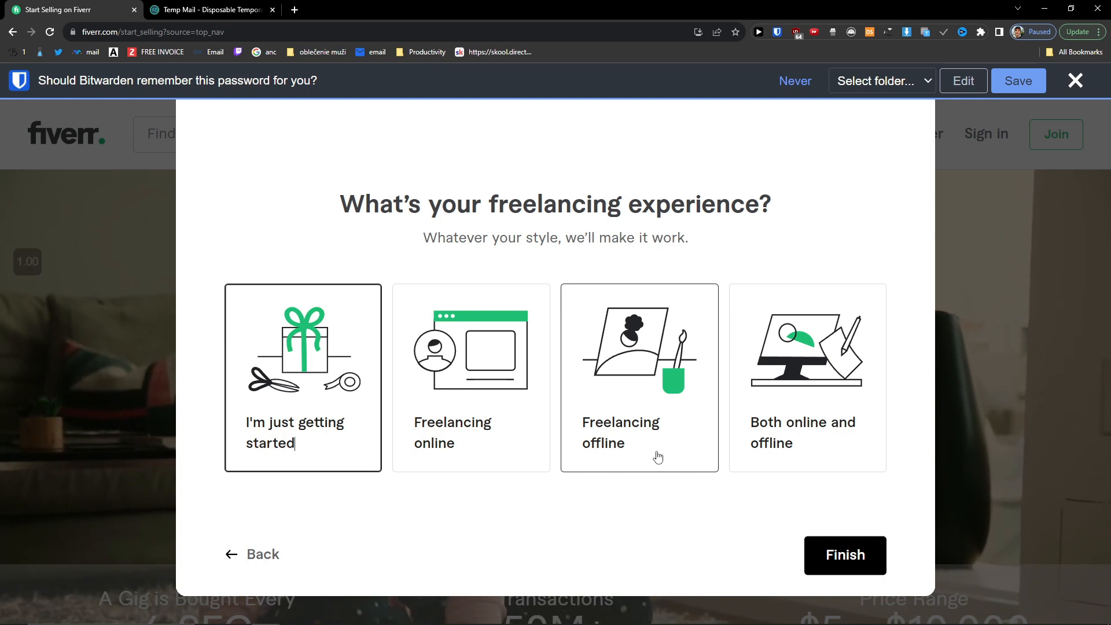
{"action": "left_click", "coordinate": [841, 564]}
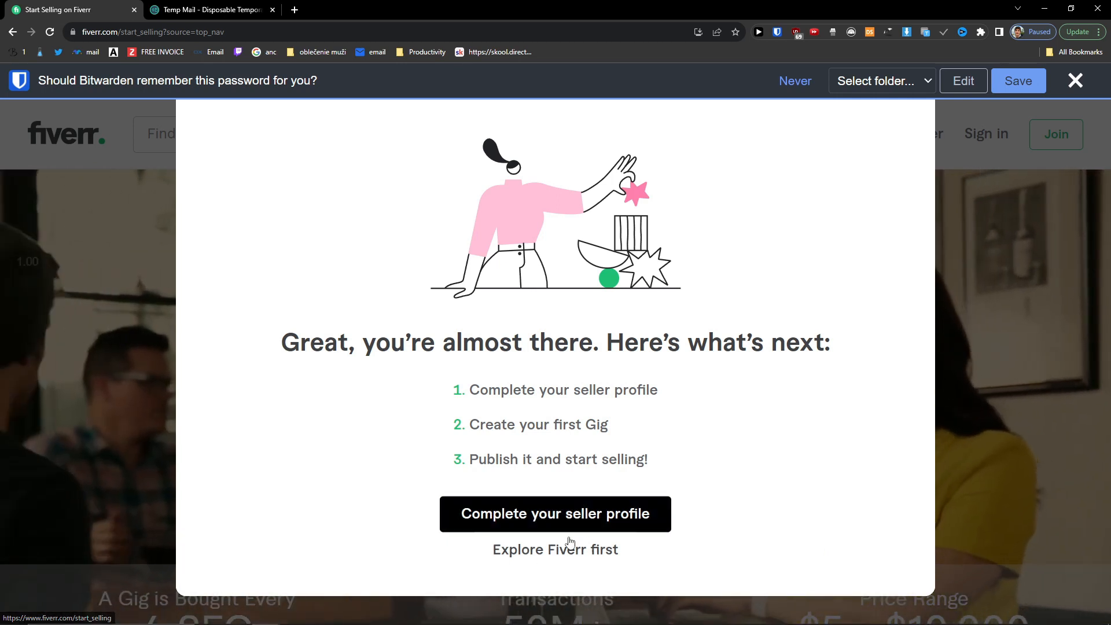
Step: Begin the seller profile via Become a Seller and continue past the intro pages
{"action": "left_click", "coordinate": [666, 553]}
{"action": "left_click", "coordinate": [733, 536]}
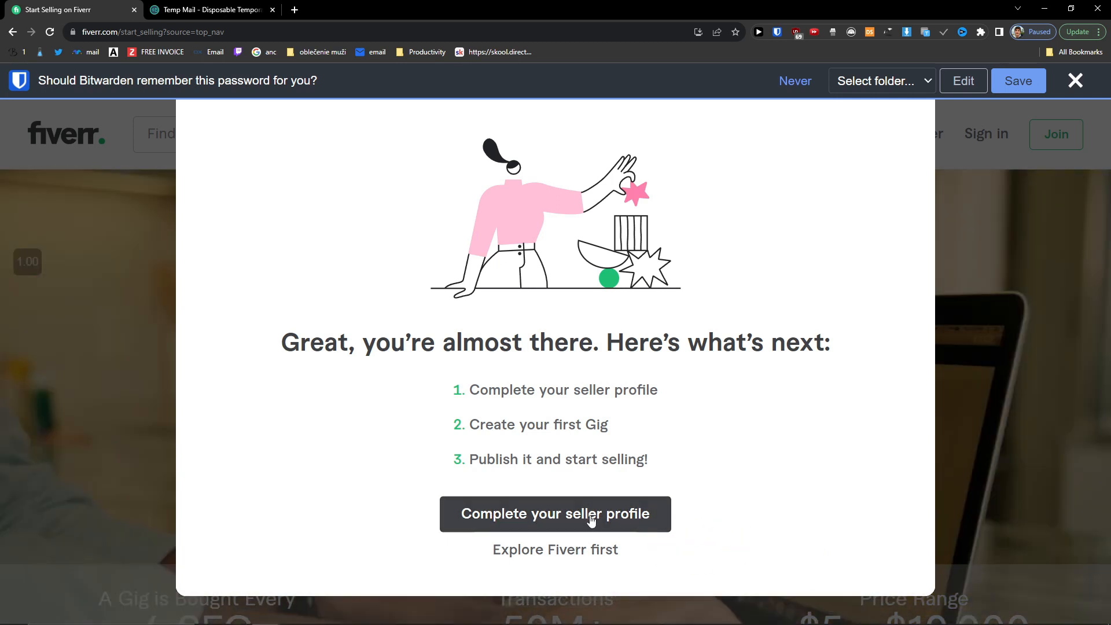
{"action": "left_click", "coordinate": [637, 517]}
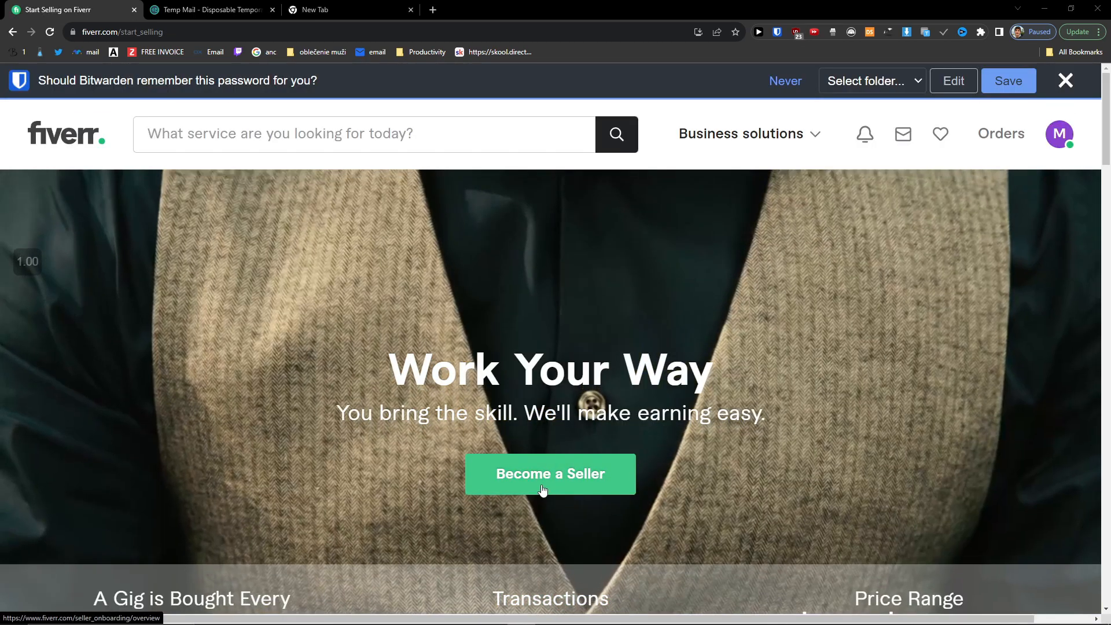
{"action": "left_click", "coordinate": [541, 481]}
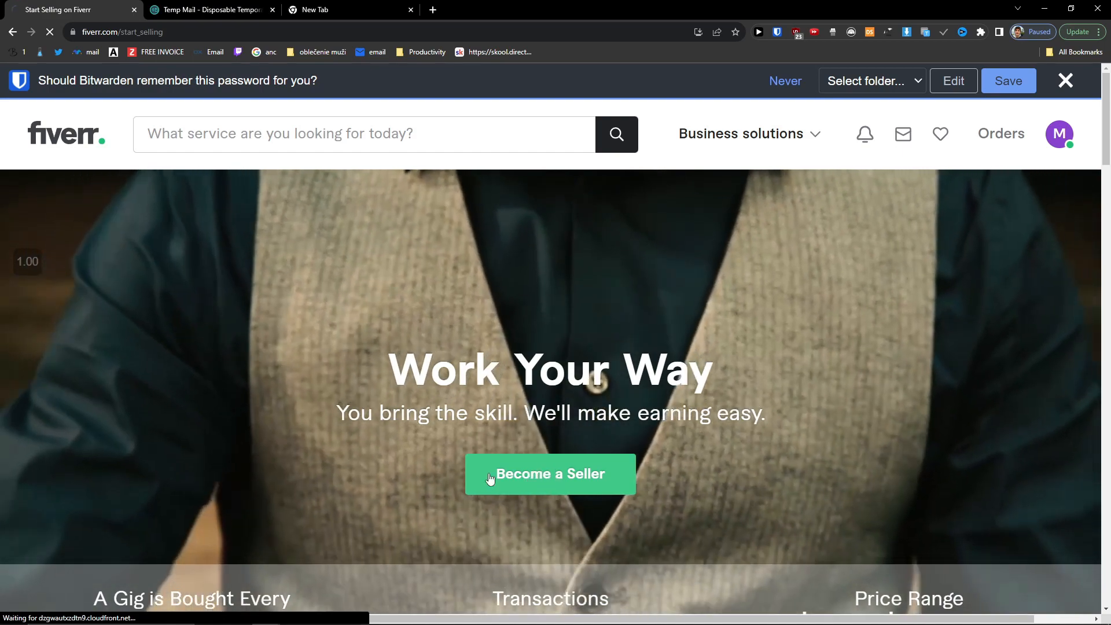
{"action": "scroll", "coordinate": [374, 450], "scroll_direction": "down", "scroll_amount": 3}
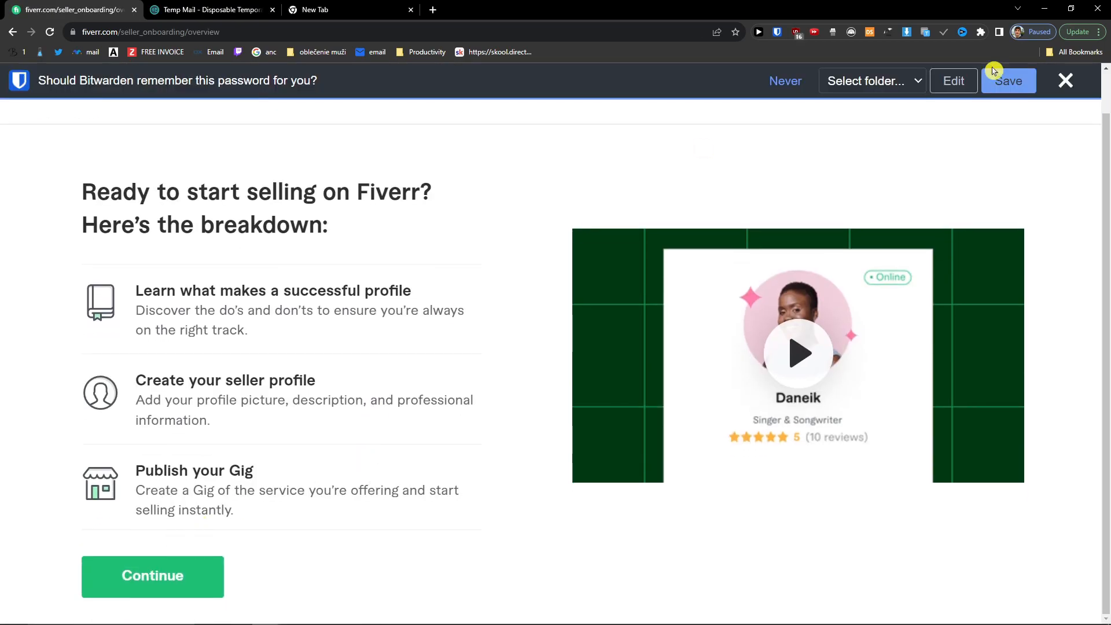
{"action": "left_click", "coordinate": [1079, 84]}
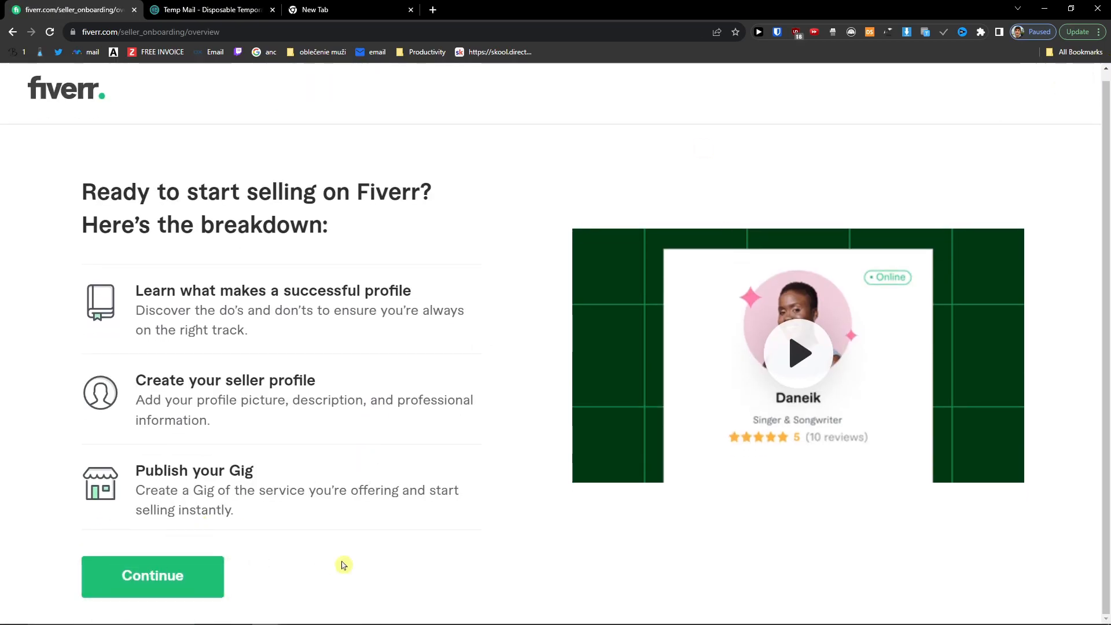
{"action": "left_click", "coordinate": [194, 576]}
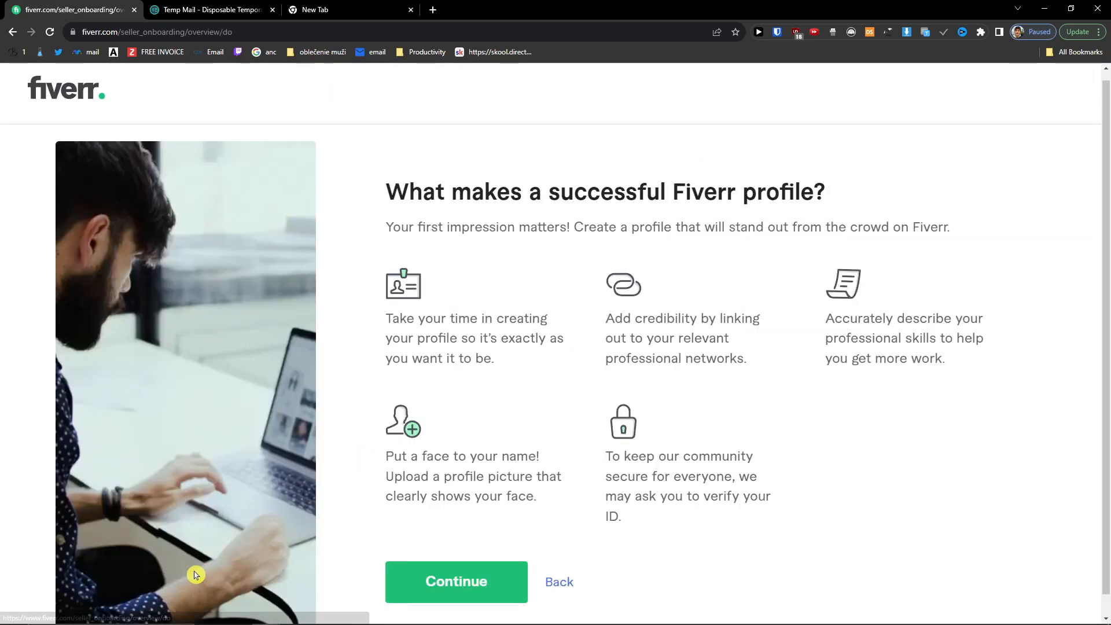
{"action": "left_click", "coordinate": [439, 573]}
{"action": "scroll", "coordinate": [462, 524], "scroll_direction": "down", "scroll_amount": 1}
{"action": "left_click", "coordinate": [443, 564]}
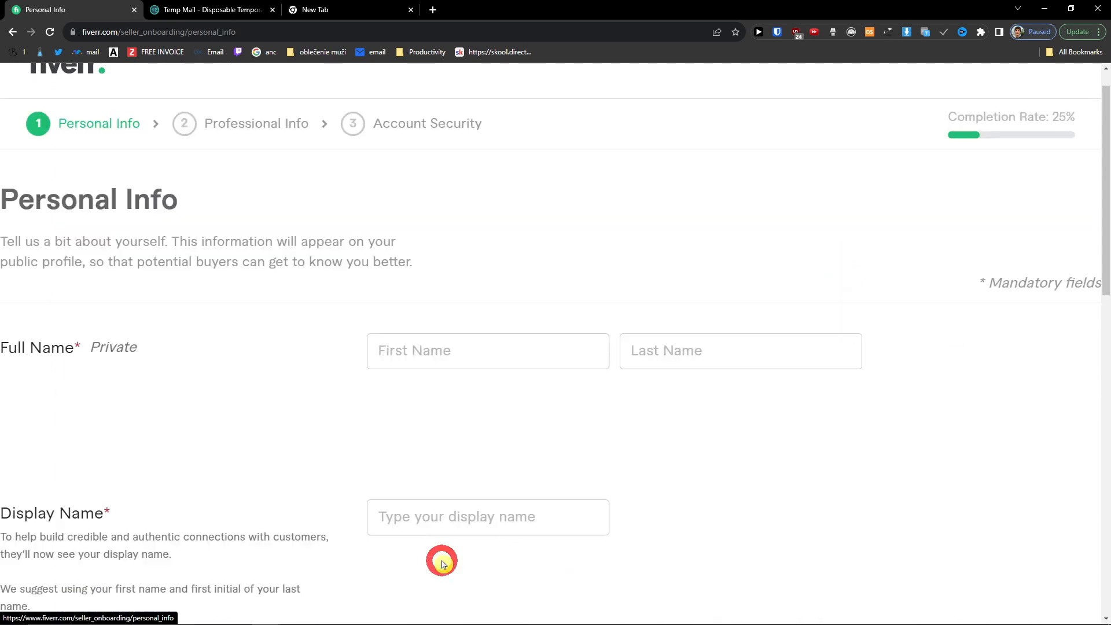
Step: Enter the seller's first and last name and replace the display name with a new one
{"action": "scroll", "coordinate": [290, 465], "scroll_direction": "down", "scroll_amount": 1, "text": "ctrl"}
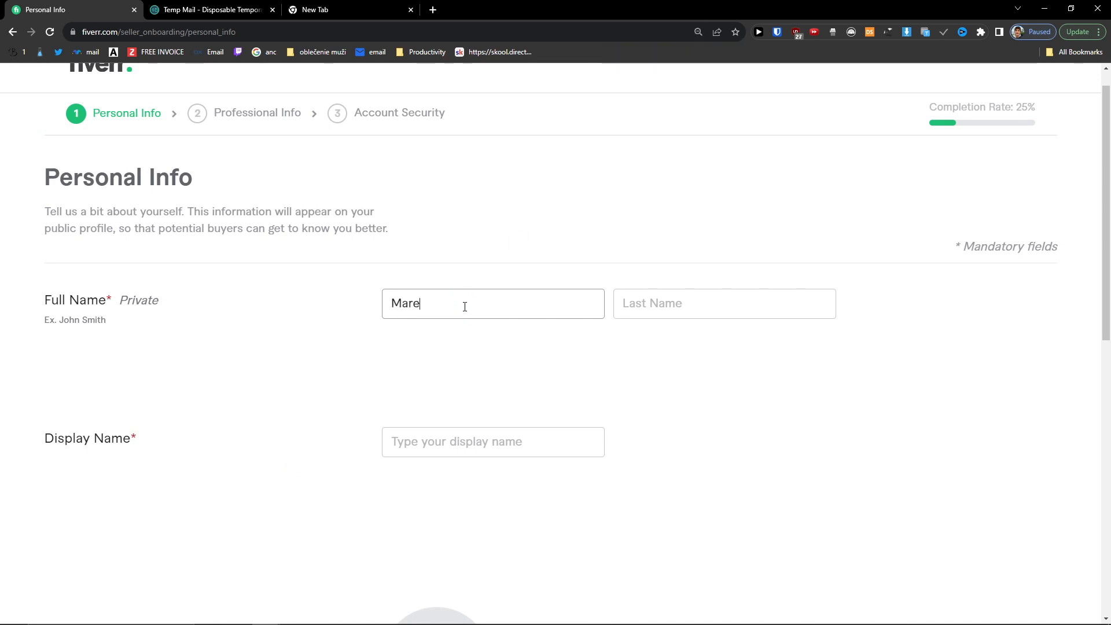
{"action": "key", "text": "Tab"}
{"action": "type", "text": "K"}
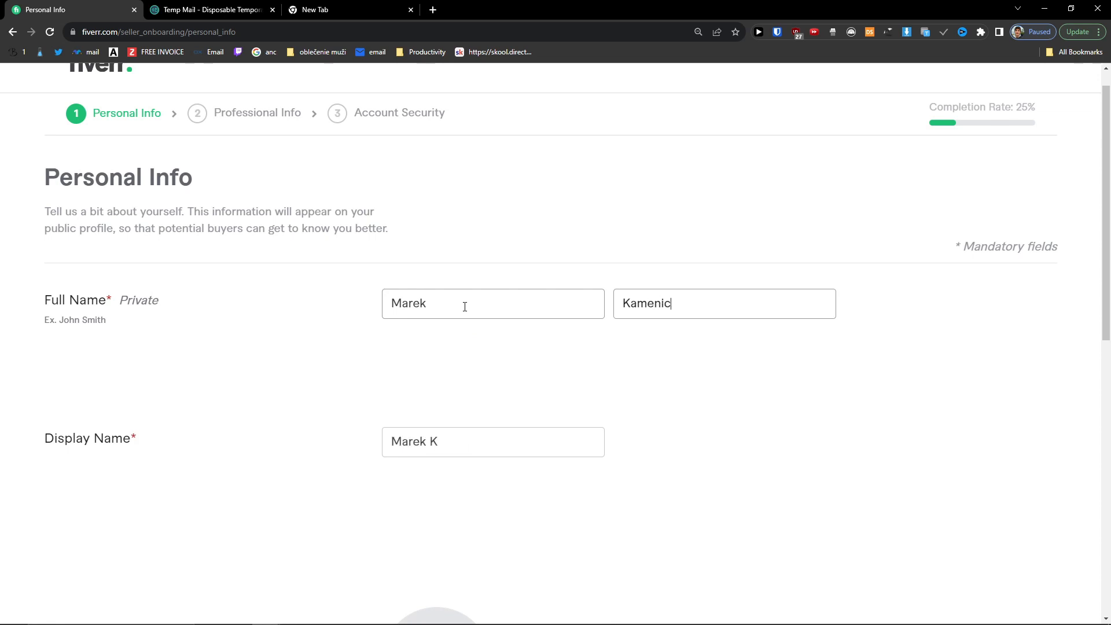
{"action": "key", "text": "Tab"}
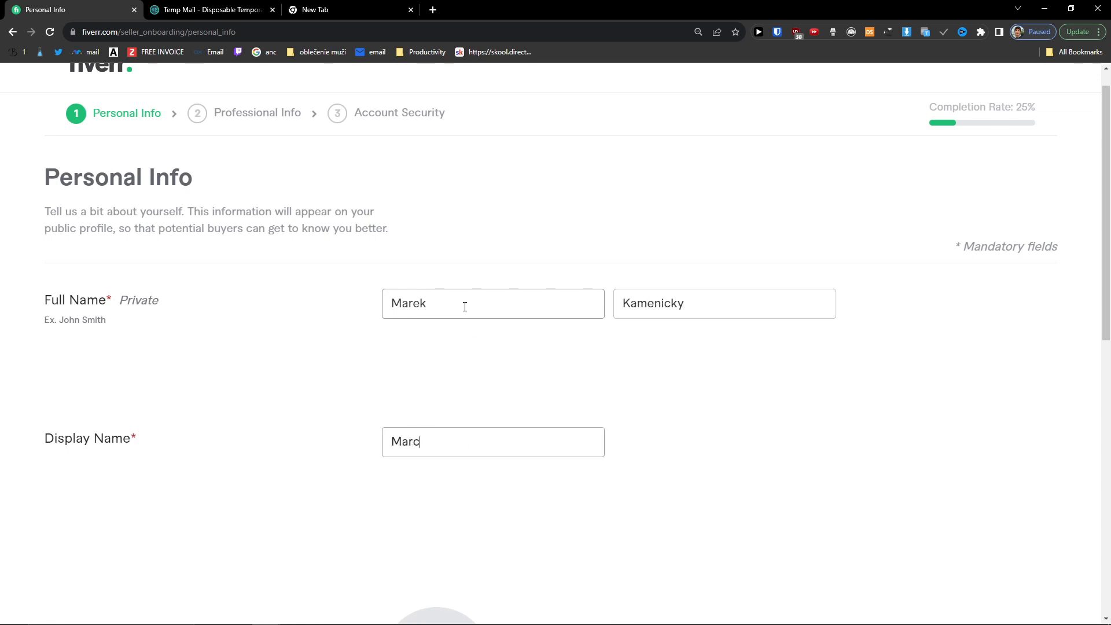
{"action": "key", "text": "Tab"}
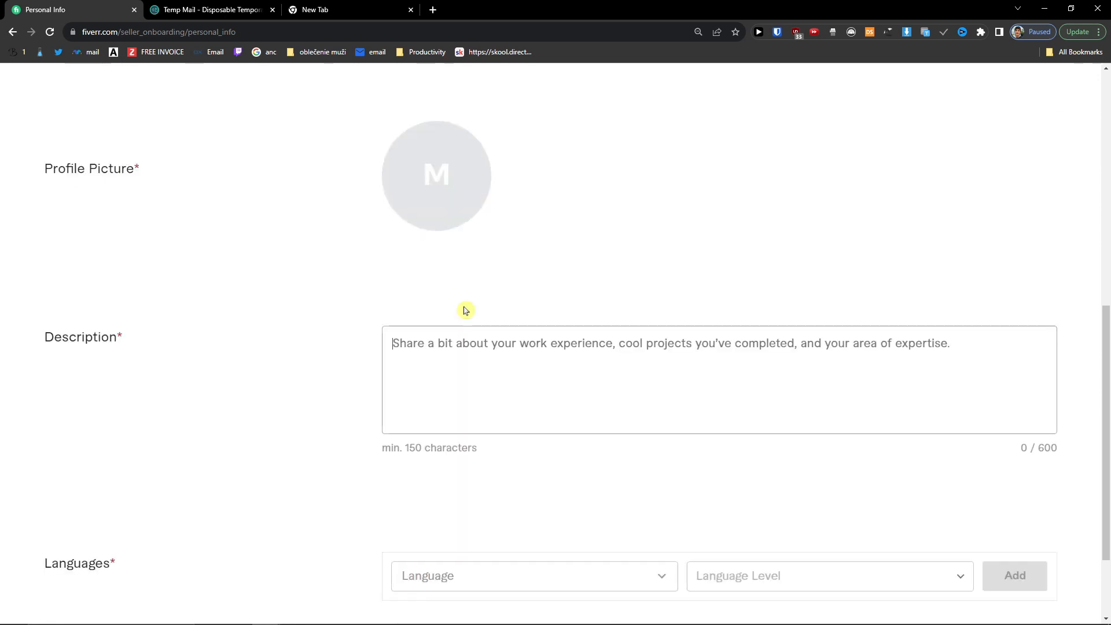
{"action": "scroll", "coordinate": [466, 311], "scroll_direction": "up", "scroll_amount": 8}
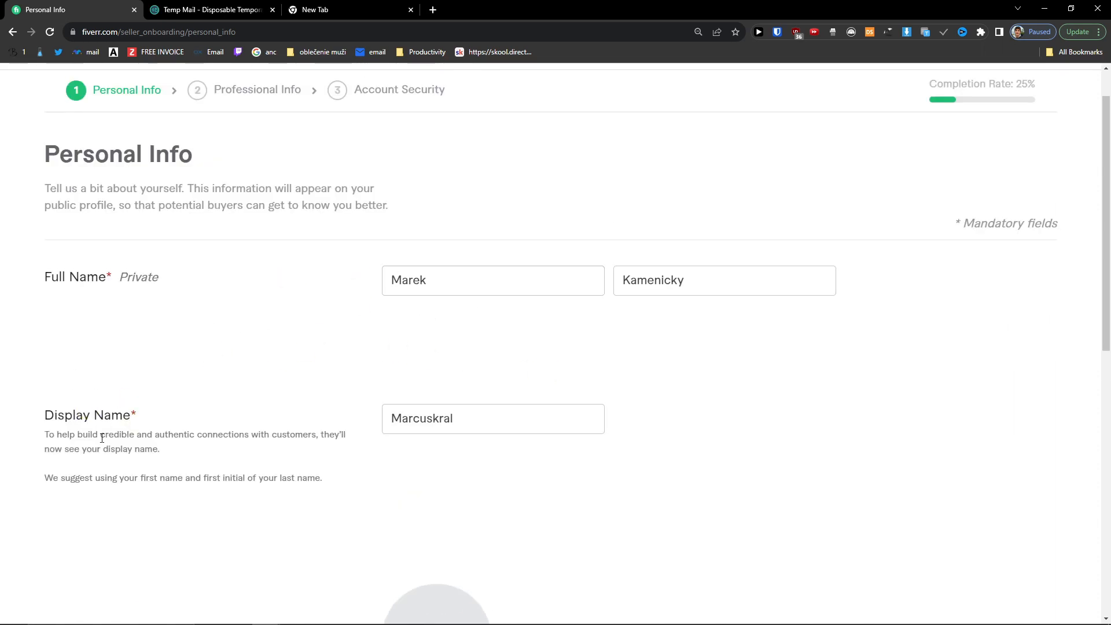
{"action": "scroll", "coordinate": [124, 433], "scroll_direction": "down", "scroll_amount": 2}
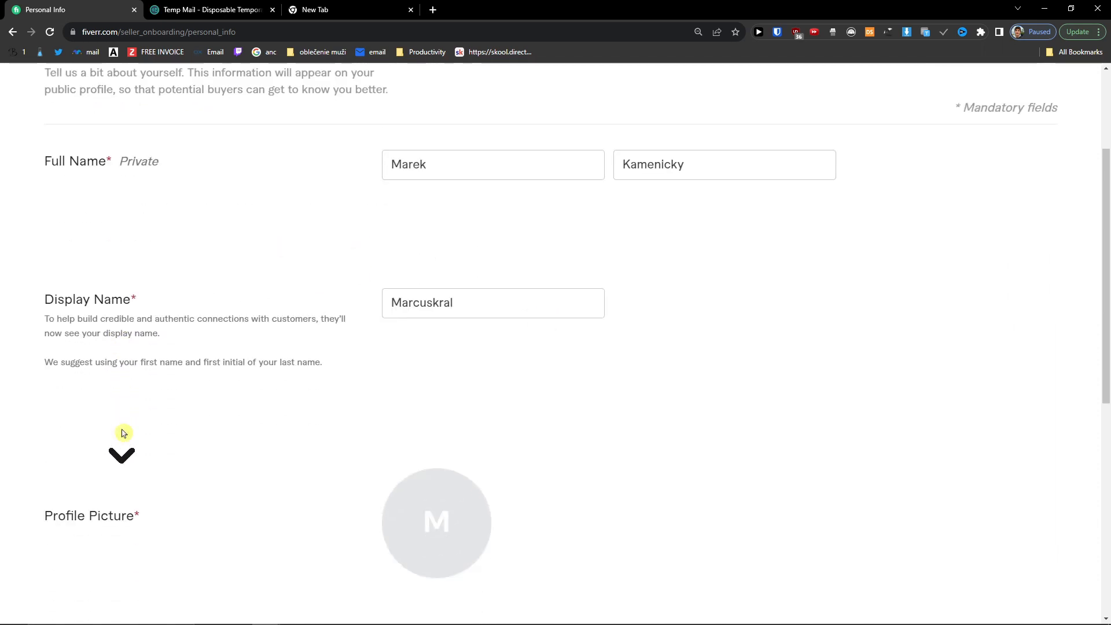
{"action": "scroll", "coordinate": [124, 433], "scroll_direction": "down", "scroll_amount": 2}
{"action": "scroll", "coordinate": [122, 401], "scroll_direction": "up", "scroll_amount": 2}
{"action": "double_click", "coordinate": [383, 313]}
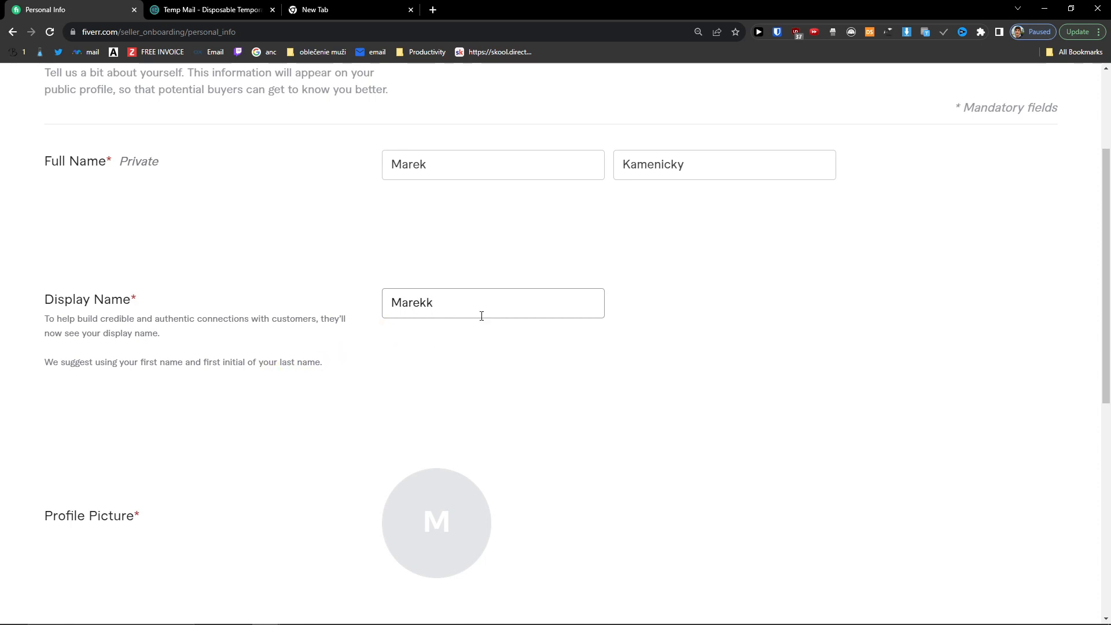
{"action": "scroll", "coordinate": [474, 352], "scroll_direction": "down", "scroll_amount": 2}
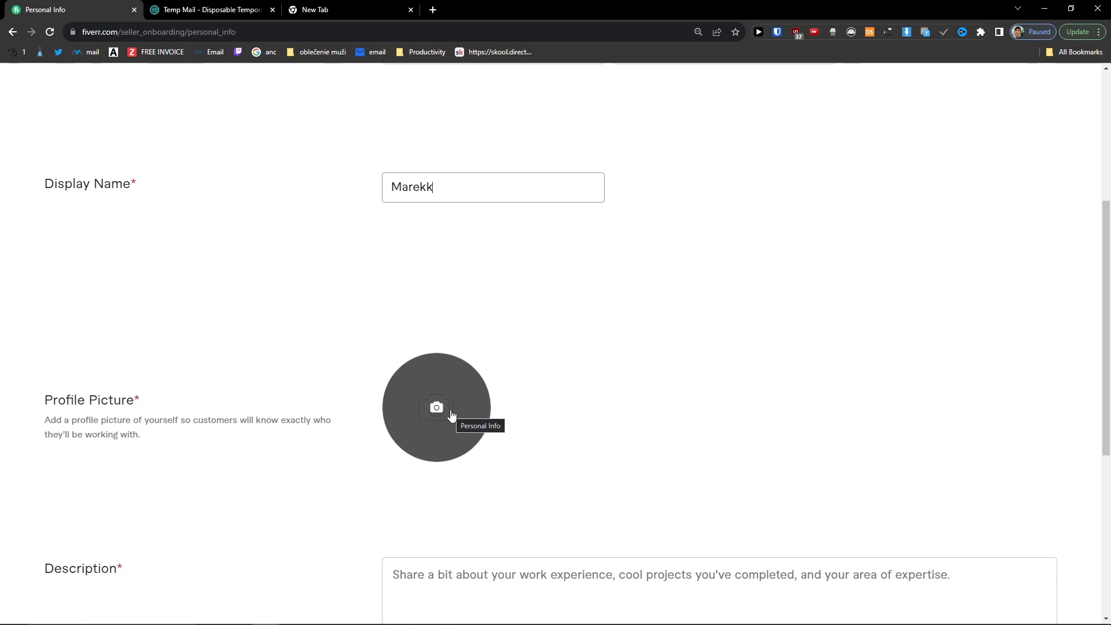
{"action": "left_click", "coordinate": [452, 417]}
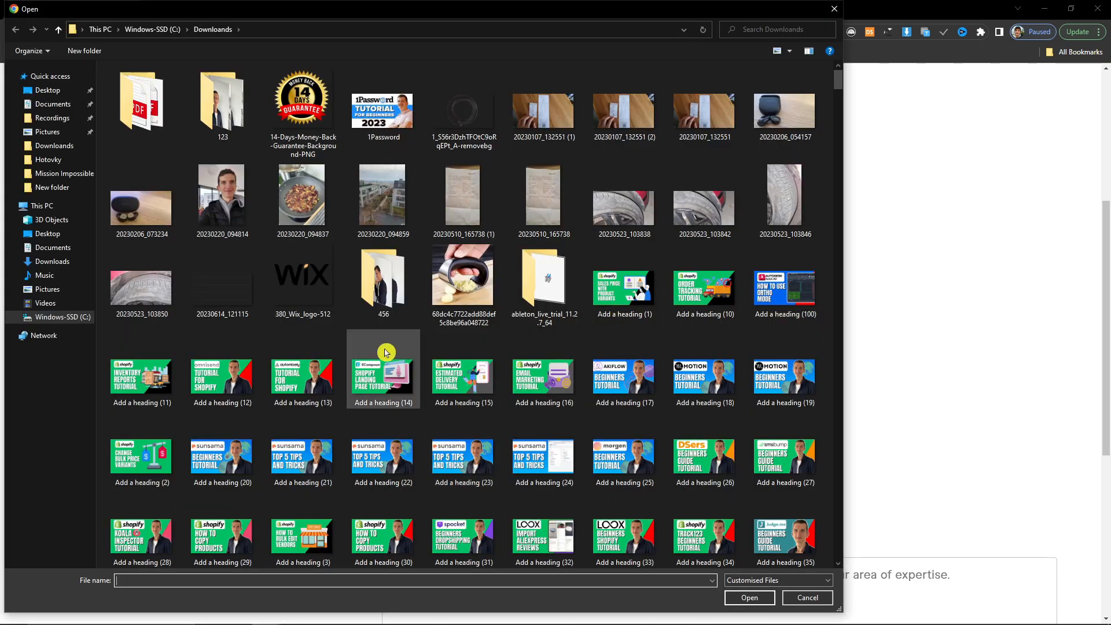
Step: Upload a thumbnail image from the Downloads folder as the profile picture
{"action": "scroll", "coordinate": [418, 358], "scroll_direction": "down", "scroll_amount": 5}
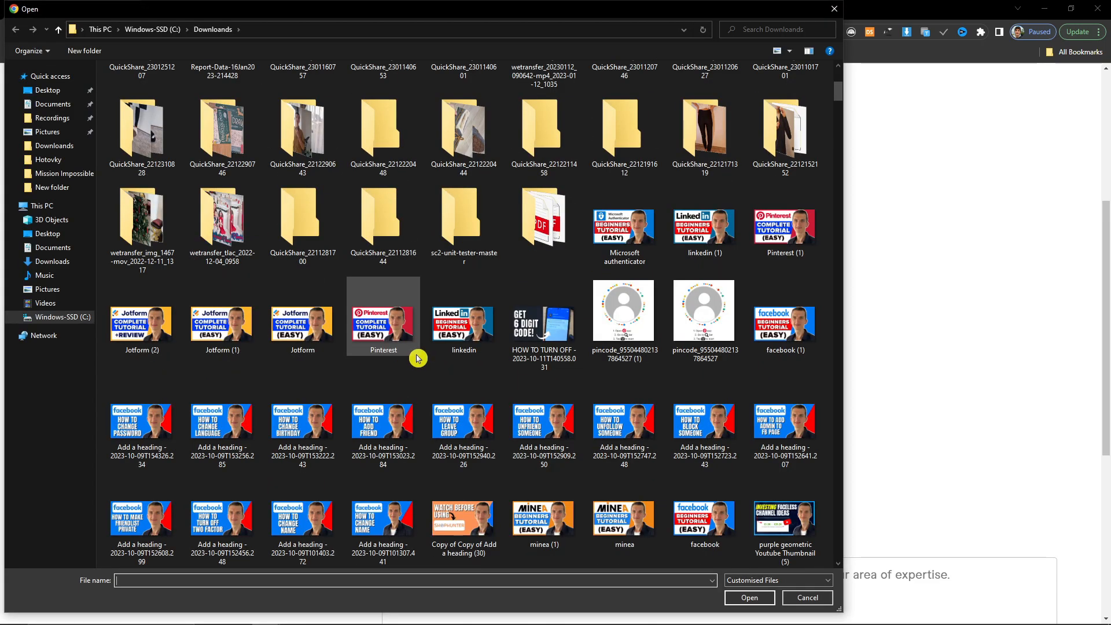
{"action": "scroll", "coordinate": [417, 357], "scroll_direction": "down", "scroll_amount": 5}
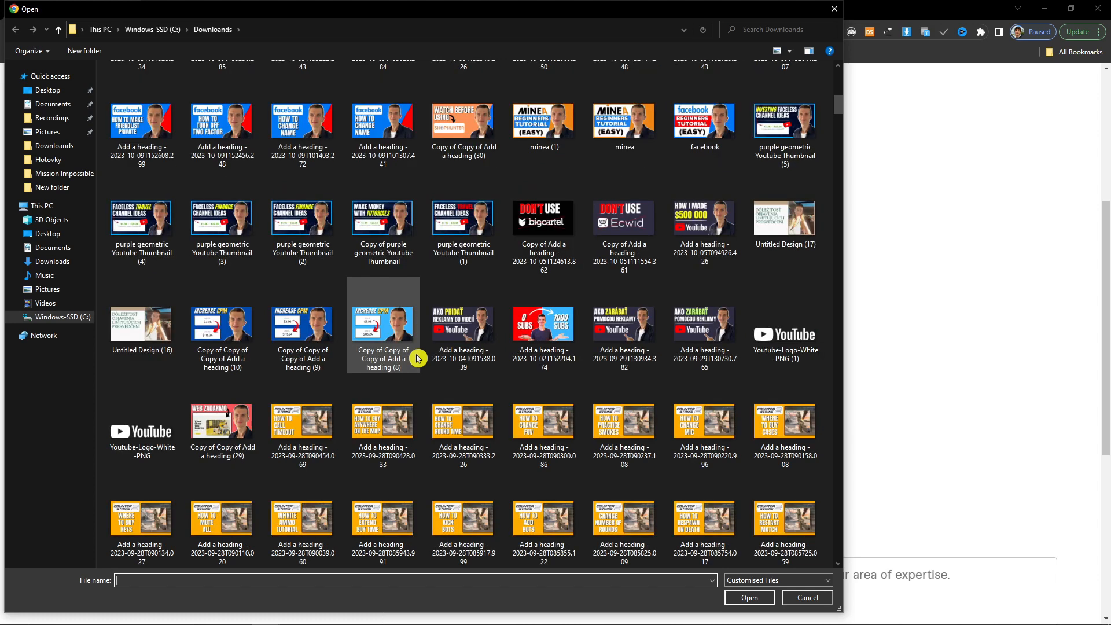
{"action": "double_click", "coordinate": [390, 354]}
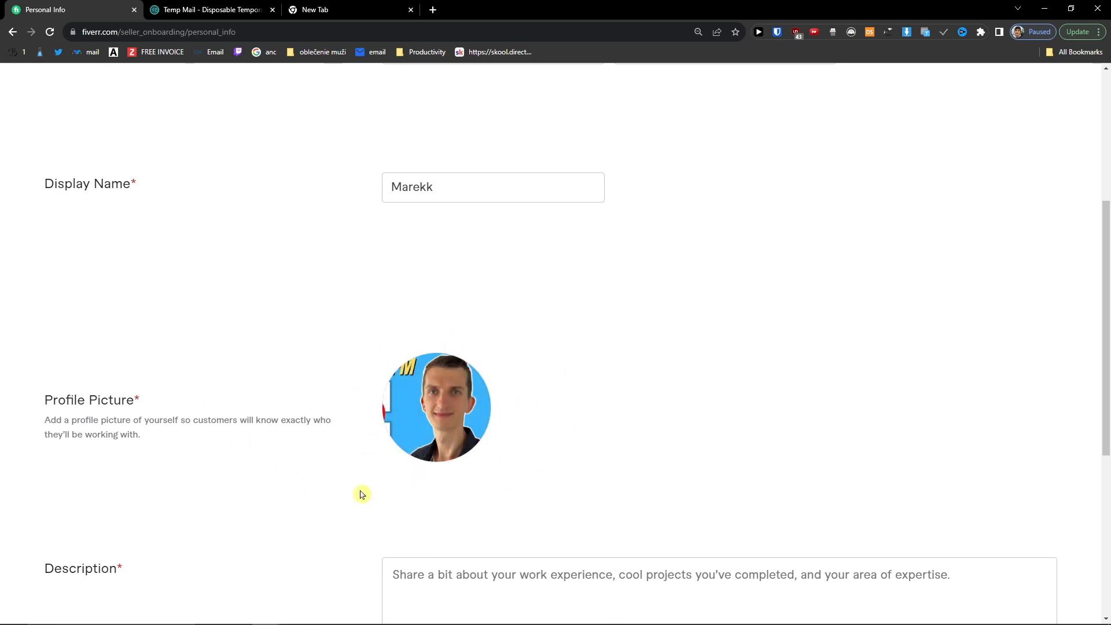
{"action": "scroll", "coordinate": [529, 450], "scroll_direction": "down", "scroll_amount": 2}
Step: Write a seller description about creating YouTube thumbnails
{"action": "left_click", "coordinate": [492, 474]}
{"action": "scroll", "coordinate": [550, 424], "scroll_direction": "down", "scroll_amount": 2}
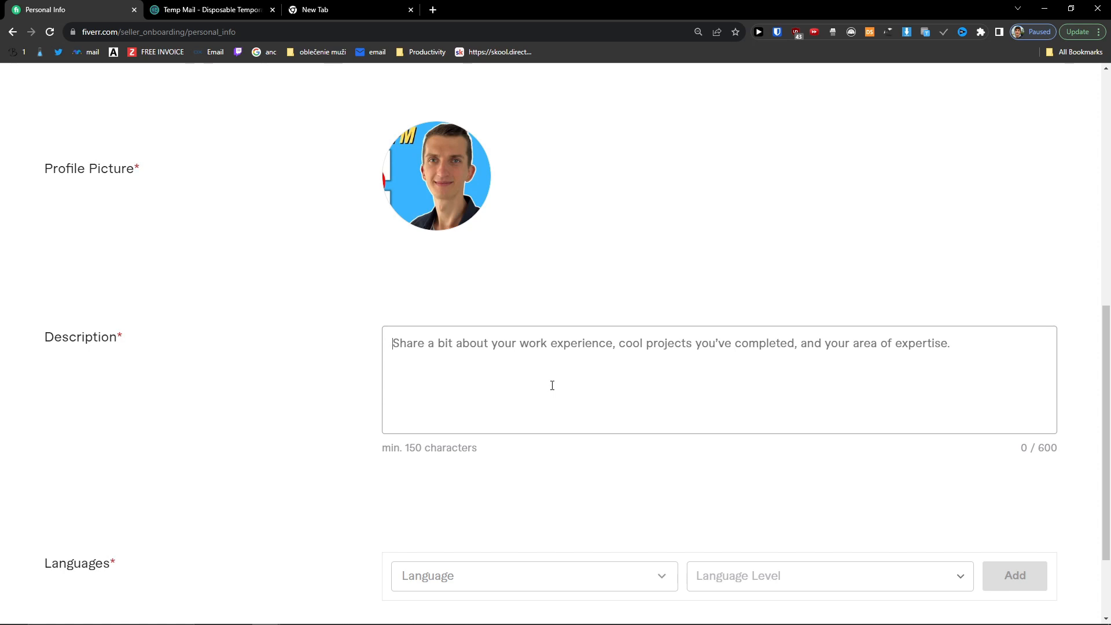
{"action": "type", "text": "I"}
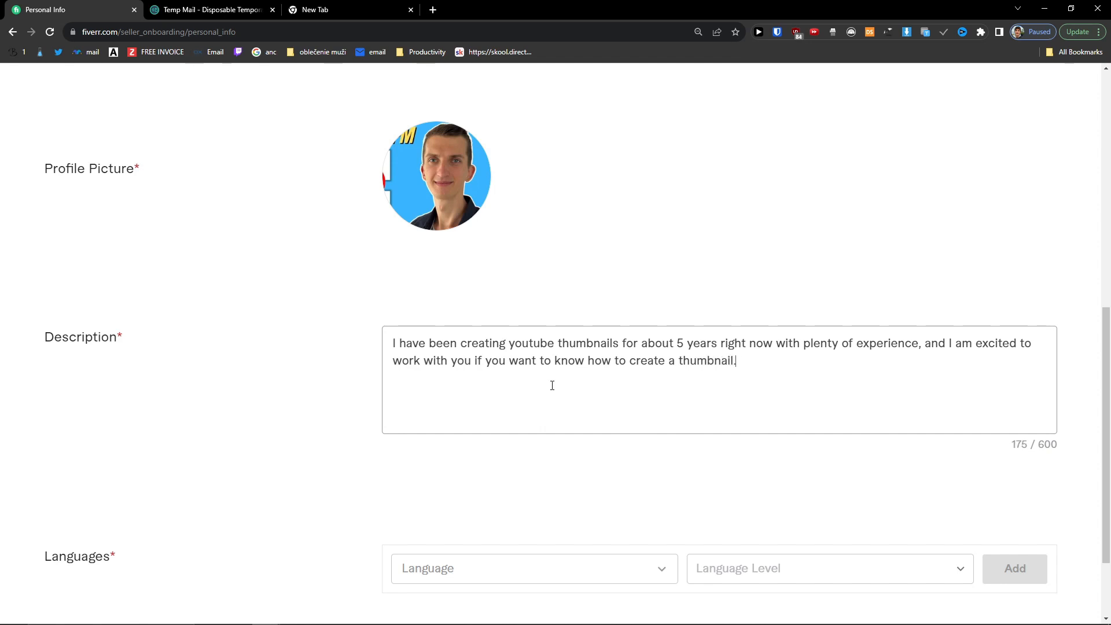
{"action": "scroll", "coordinate": [537, 367], "scroll_direction": "down", "scroll_amount": 2}
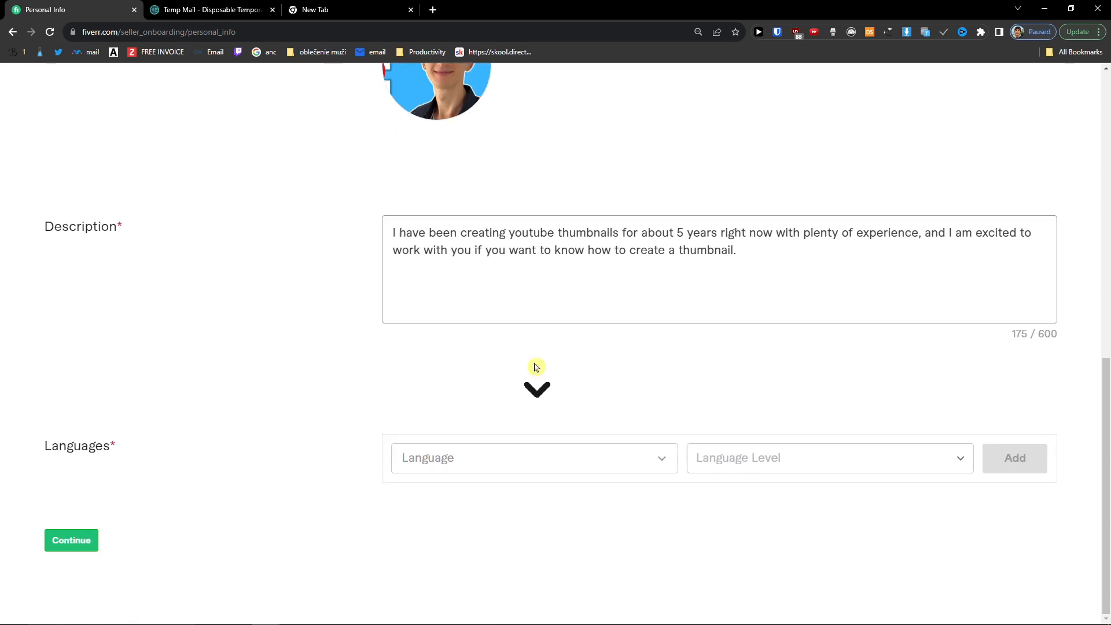
Step: Add English at Fluent level to the languages list
{"action": "left_click", "coordinate": [469, 457]}
{"action": "type", "text": "ed"}
{"action": "key", "text": "BackSpace"}
{"action": "type", "text": "n"}
{"action": "left_click", "coordinate": [454, 340]}
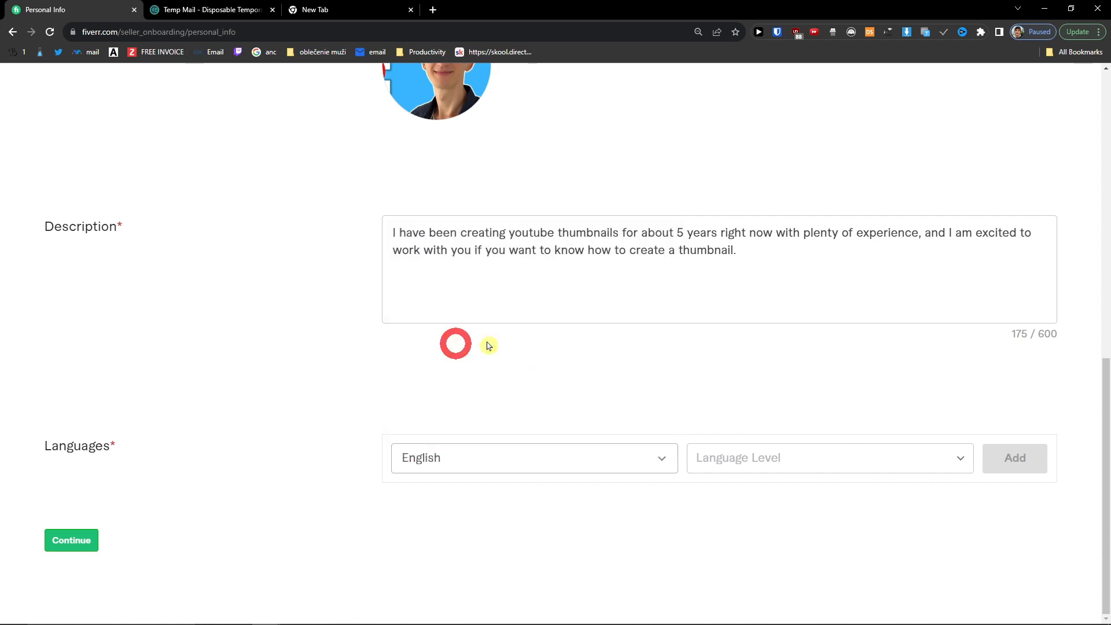
{"action": "left_click", "coordinate": [829, 453]}
{"action": "left_click", "coordinate": [783, 394]}
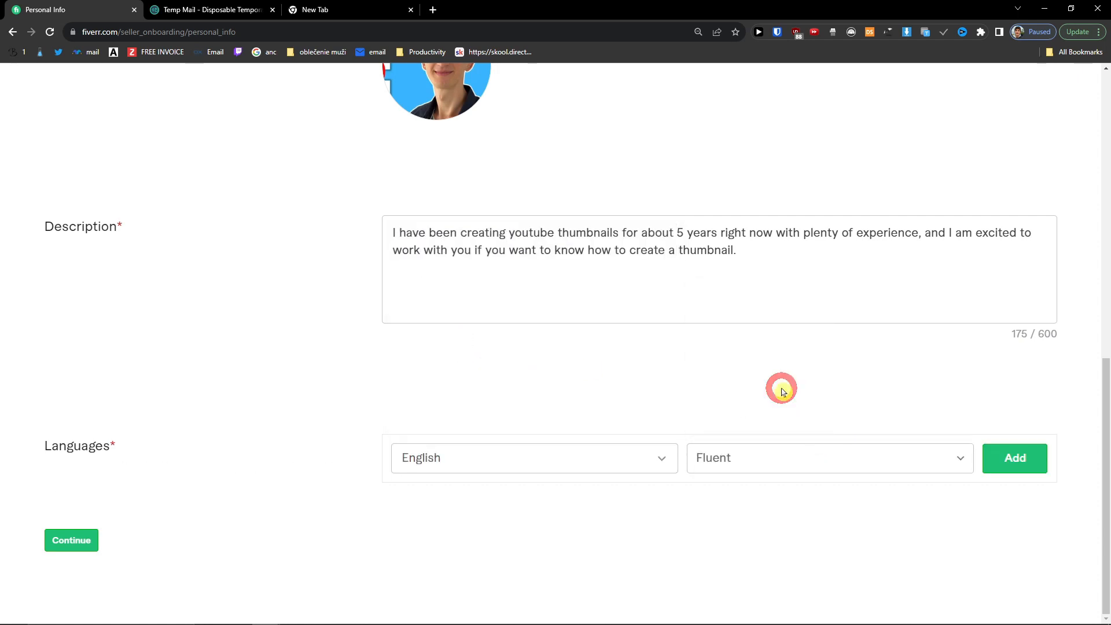
{"action": "left_click", "coordinate": [1039, 463]}
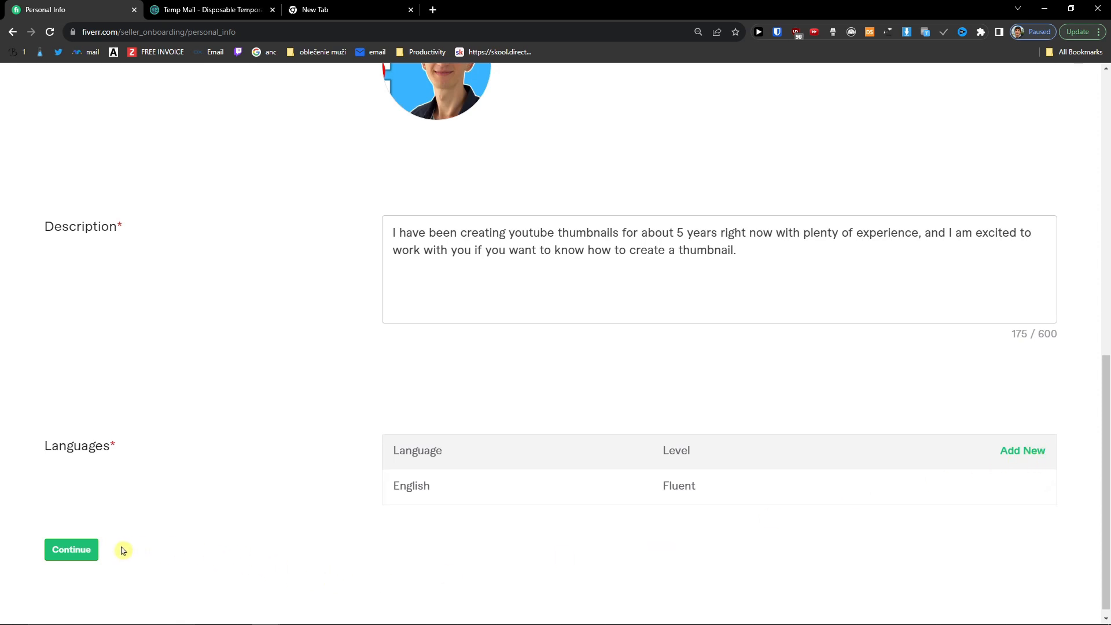
Step: Save Personal Info, dismiss the personalization prompt and return to Professional Info
{"action": "left_click", "coordinate": [80, 553]}
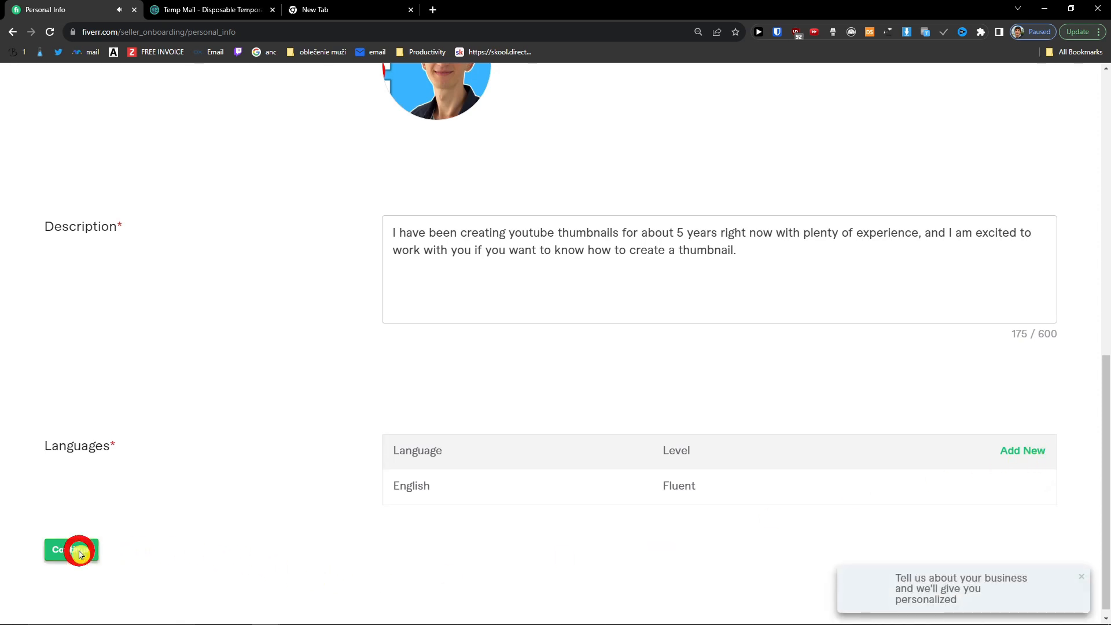
{"action": "left_click", "coordinate": [1087, 583]}
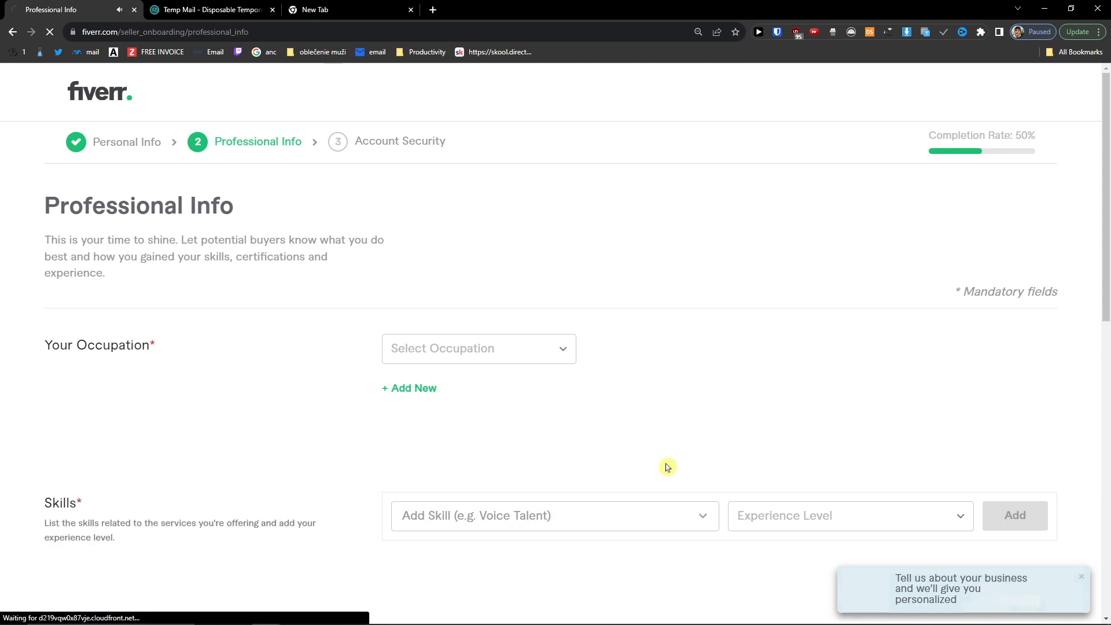
{"action": "left_click", "coordinate": [14, 33]}
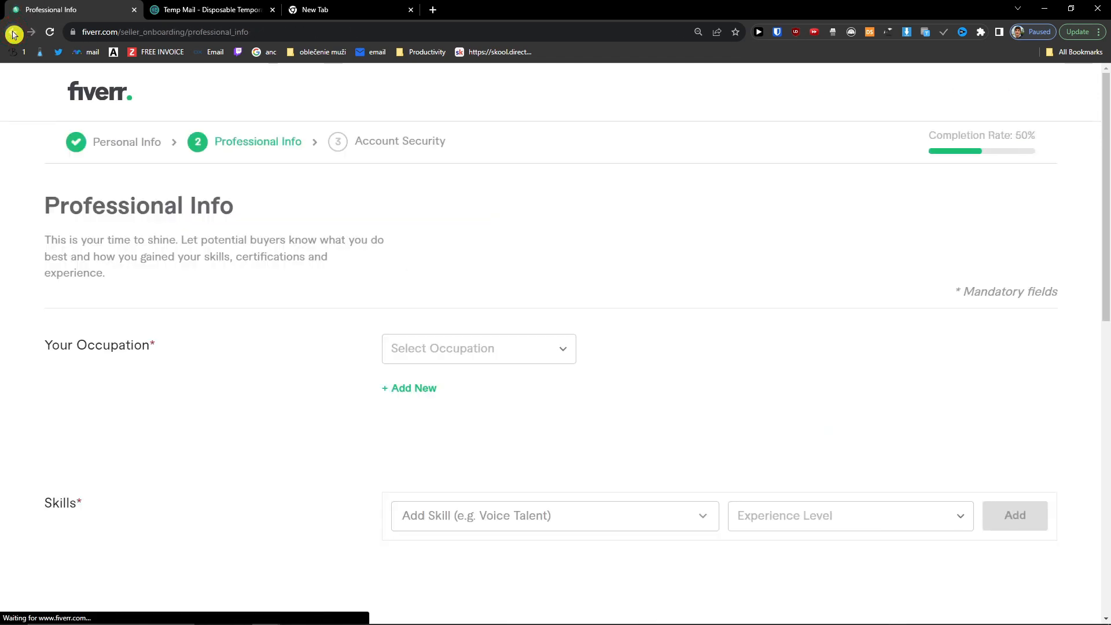
Step: Choose Graphics & Design occupation with Graphics for Streamers, Social Media Design and Game Art
{"action": "left_click", "coordinate": [456, 353]}
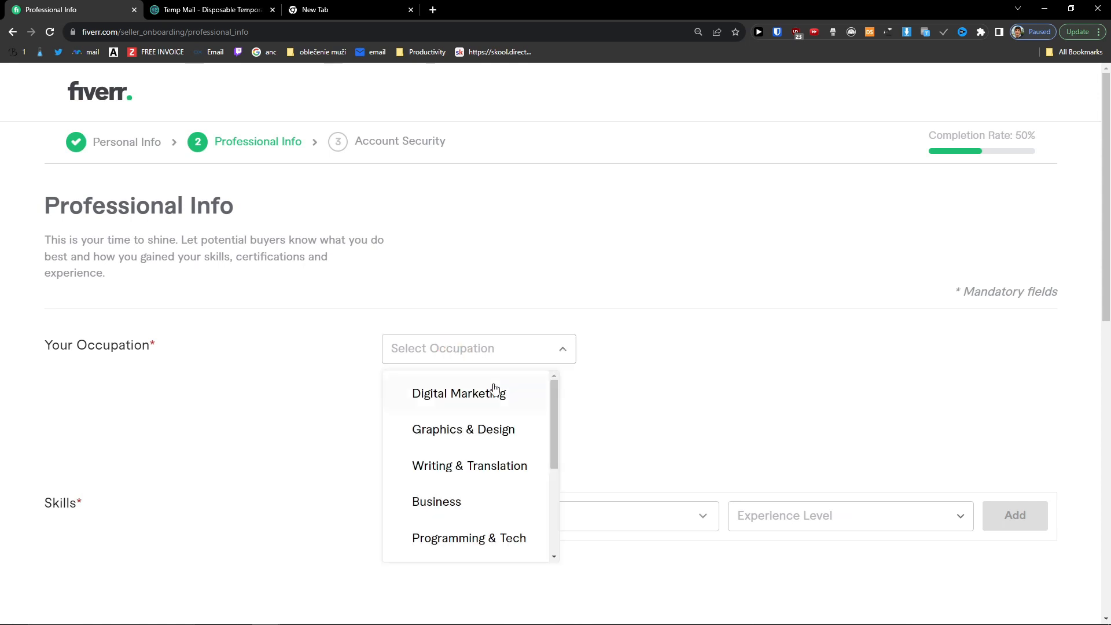
{"action": "left_click", "coordinate": [521, 439]}
{"action": "scroll", "coordinate": [260, 403], "scroll_direction": "down", "scroll_amount": 2}
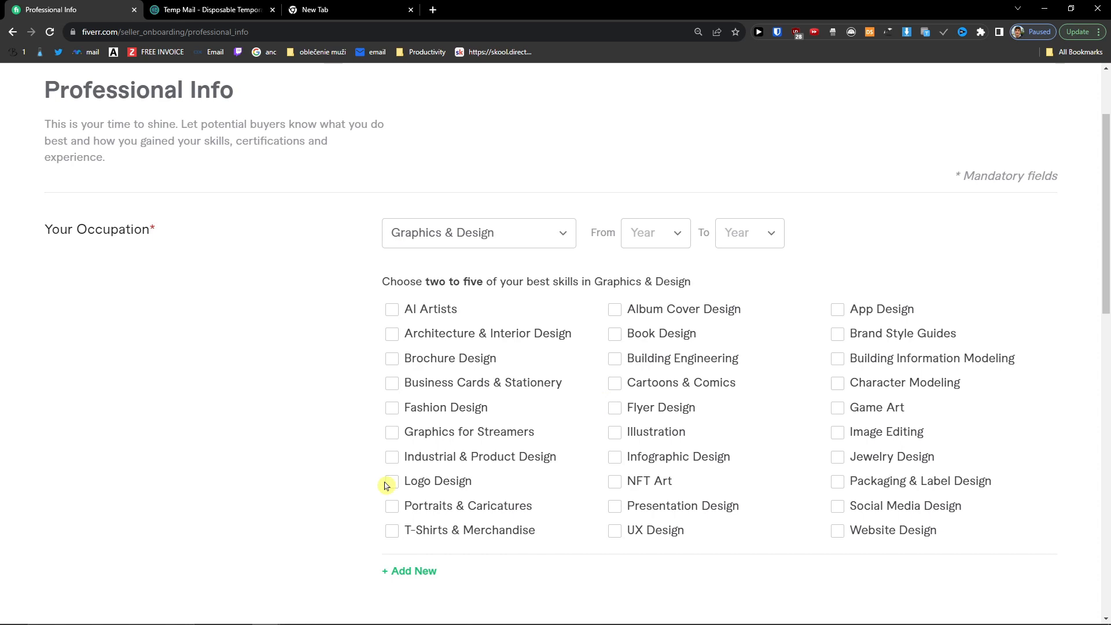
{"action": "left_click", "coordinate": [392, 434]}
{"action": "left_click", "coordinate": [836, 508]}
{"action": "left_click", "coordinate": [840, 408]}
Step: Set the occupation years from 2020 to 2023
{"action": "left_click", "coordinate": [663, 232]}
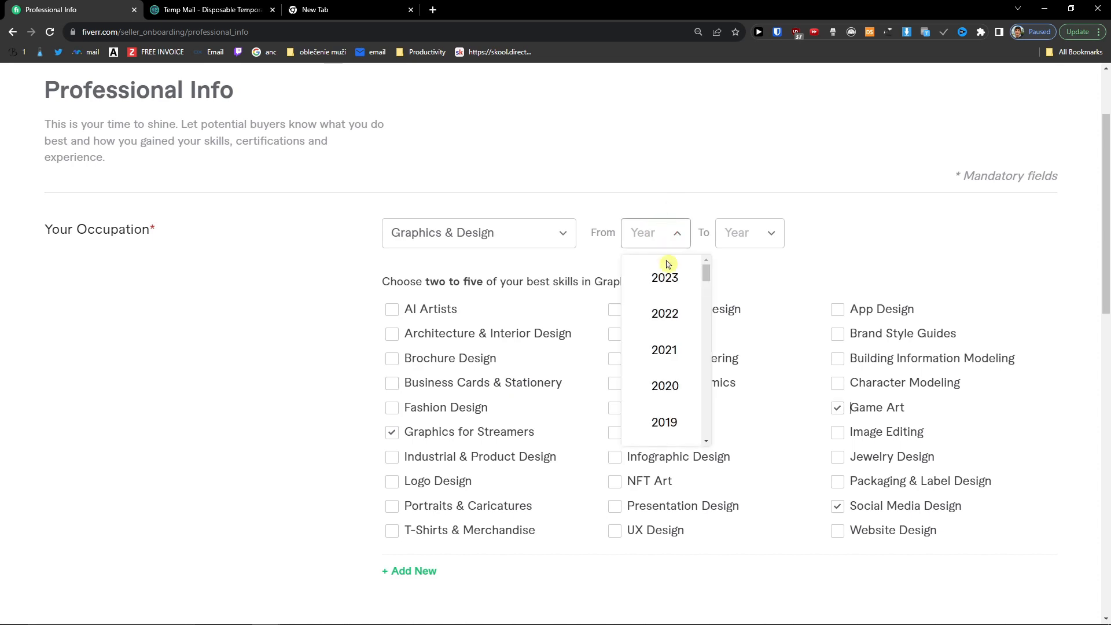
{"action": "left_click", "coordinate": [665, 386]}
{"action": "left_click", "coordinate": [757, 229]}
{"action": "left_click", "coordinate": [737, 284]}
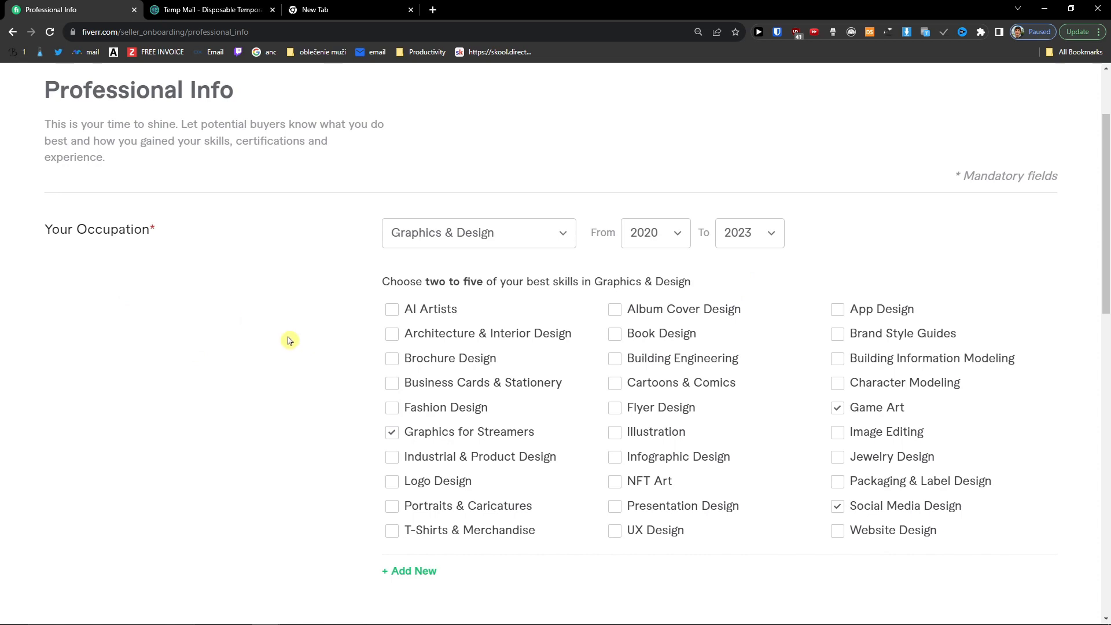
{"action": "scroll", "coordinate": [367, 412], "scroll_direction": "down", "scroll_amount": 6}
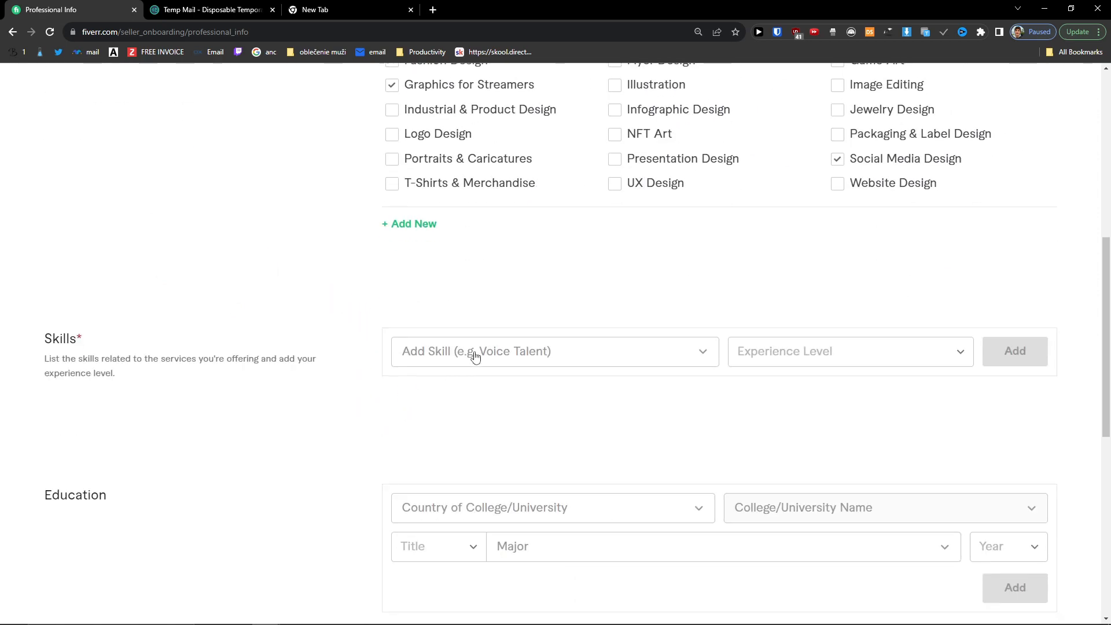
Step: Add YouTube thumbnail design as an Expert-level skill
{"action": "left_click", "coordinate": [469, 358]}
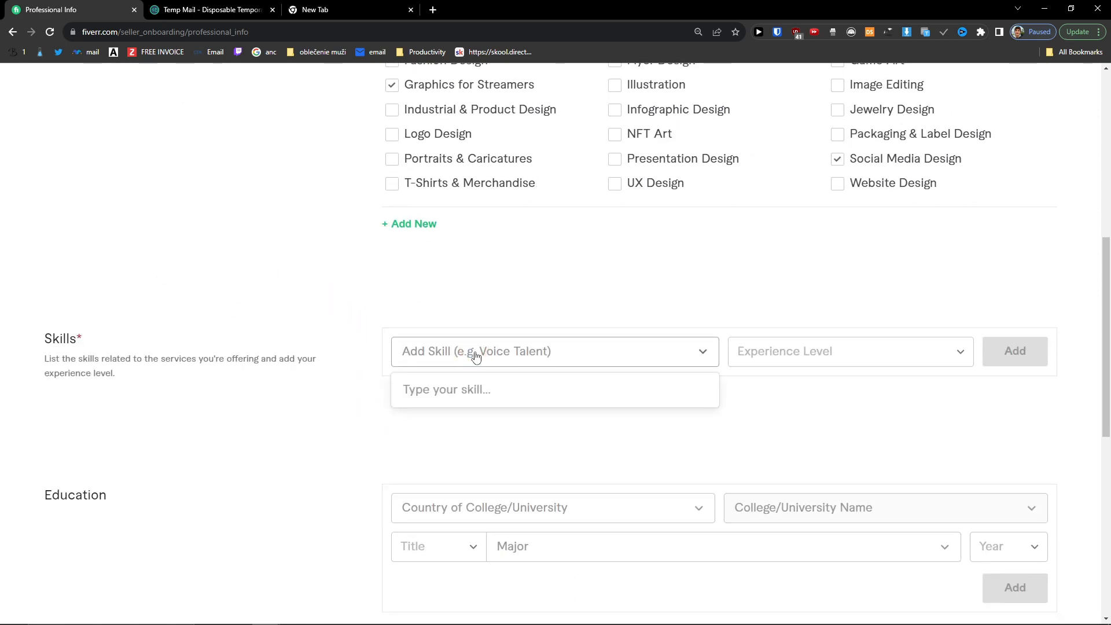
{"action": "type", "text": "youtube thumbna"}
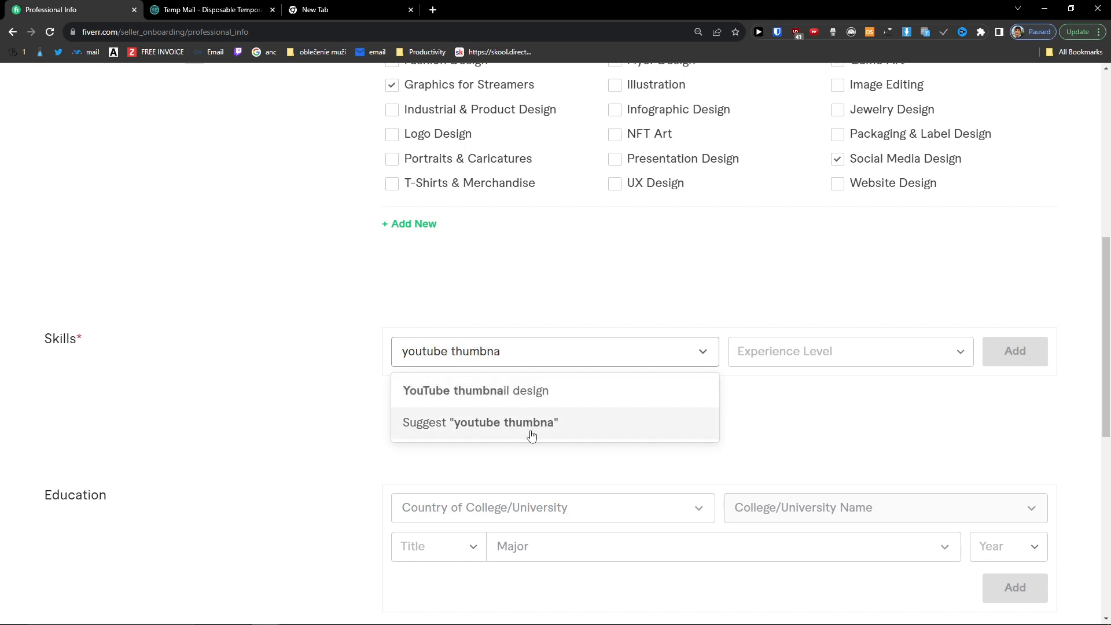
{"action": "left_click", "coordinate": [573, 401]}
{"action": "left_click", "coordinate": [779, 350]}
{"action": "left_click", "coordinate": [819, 460]}
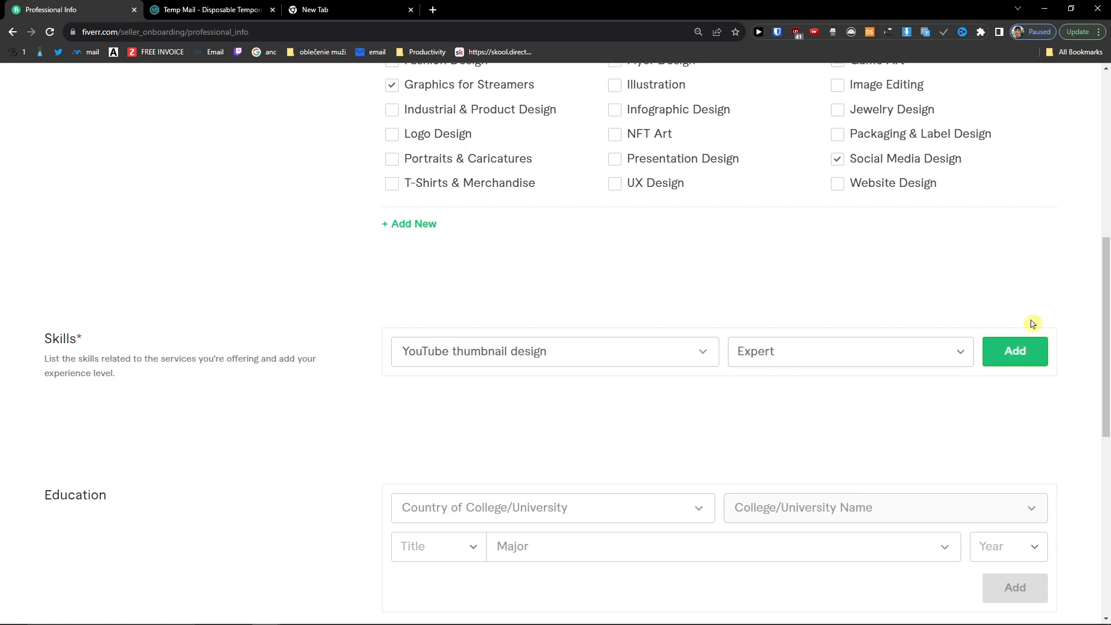
{"action": "left_click", "coordinate": [1020, 354]}
Step: Search 'youtube' and add YouTube marketing as a second Expert-level skill
{"action": "left_click", "coordinate": [1022, 342]}
{"action": "left_click", "coordinate": [534, 361]}
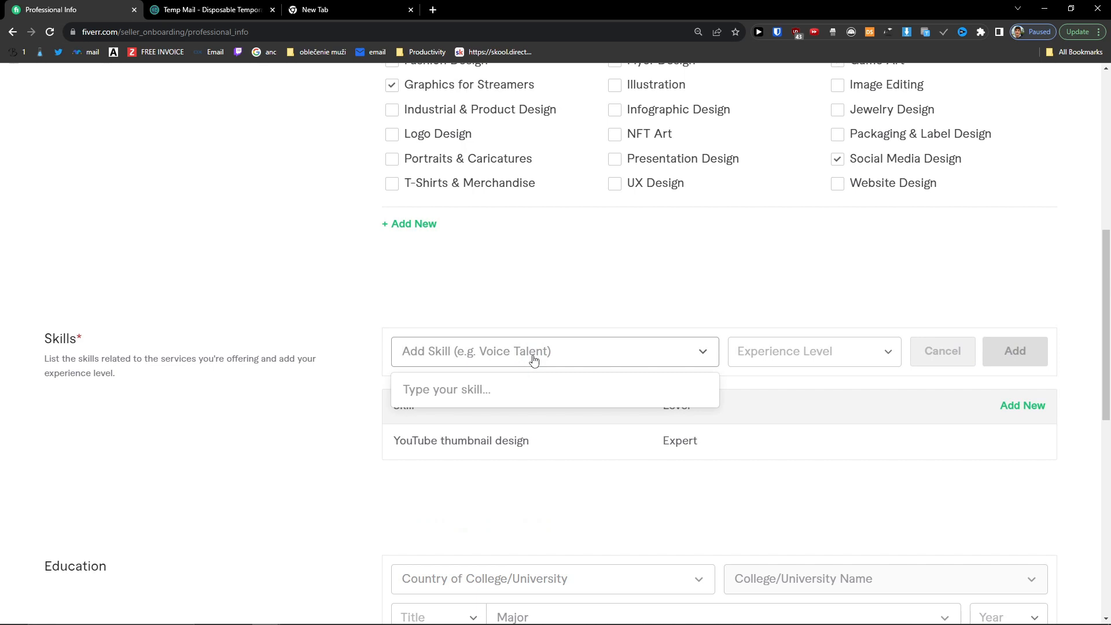
{"action": "type", "text": "design"}
{"action": "key", "text": "ctrl+a"}
{"action": "type", "text": "u"}
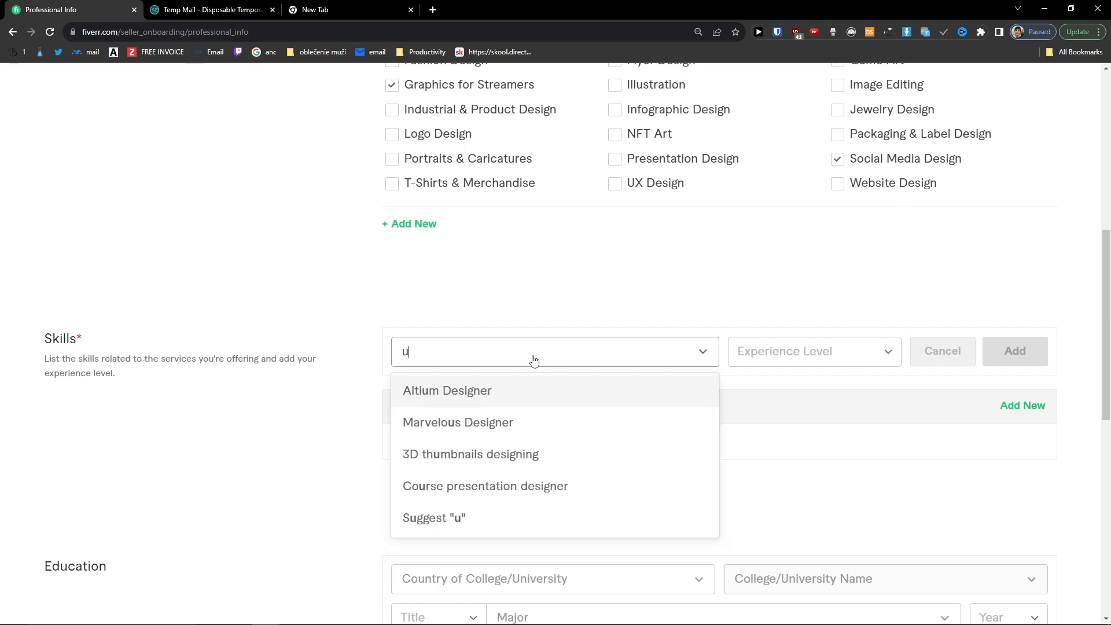
{"action": "type", "text": "p"}
{"action": "key", "text": "BackSpace"}
{"action": "key", "text": "BackSpace"}
{"action": "type", "text": "youtube"}
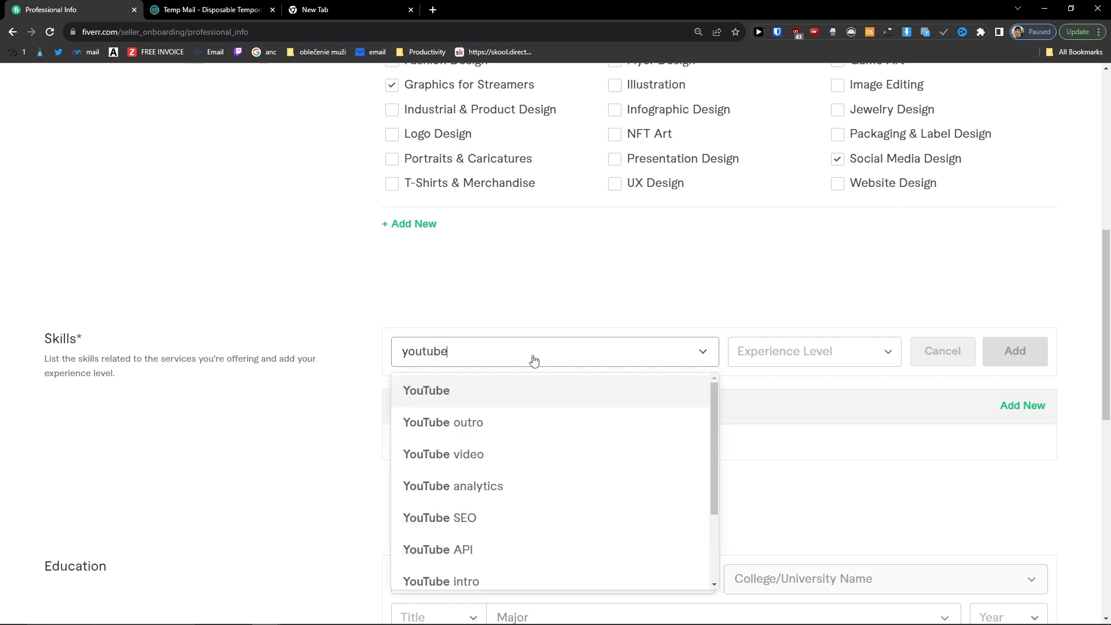
{"action": "scroll", "coordinate": [541, 405], "scroll_direction": "down", "scroll_amount": 2}
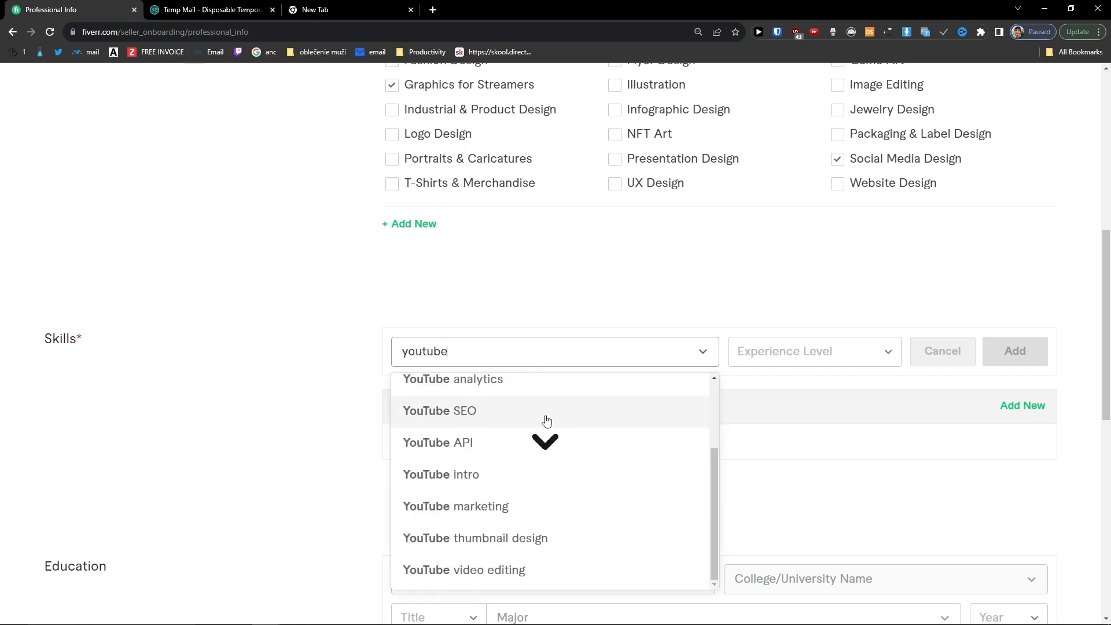
{"action": "left_click", "coordinate": [572, 515]}
{"action": "left_click", "coordinate": [811, 349]}
{"action": "left_click", "coordinate": [773, 465]}
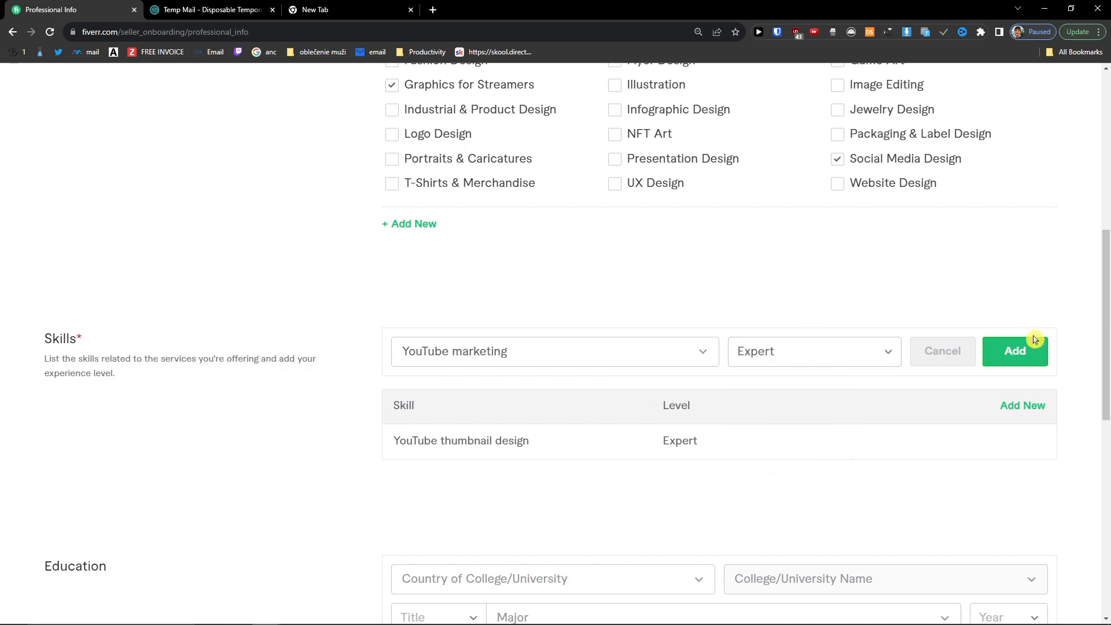
{"action": "left_click", "coordinate": [1035, 332]}
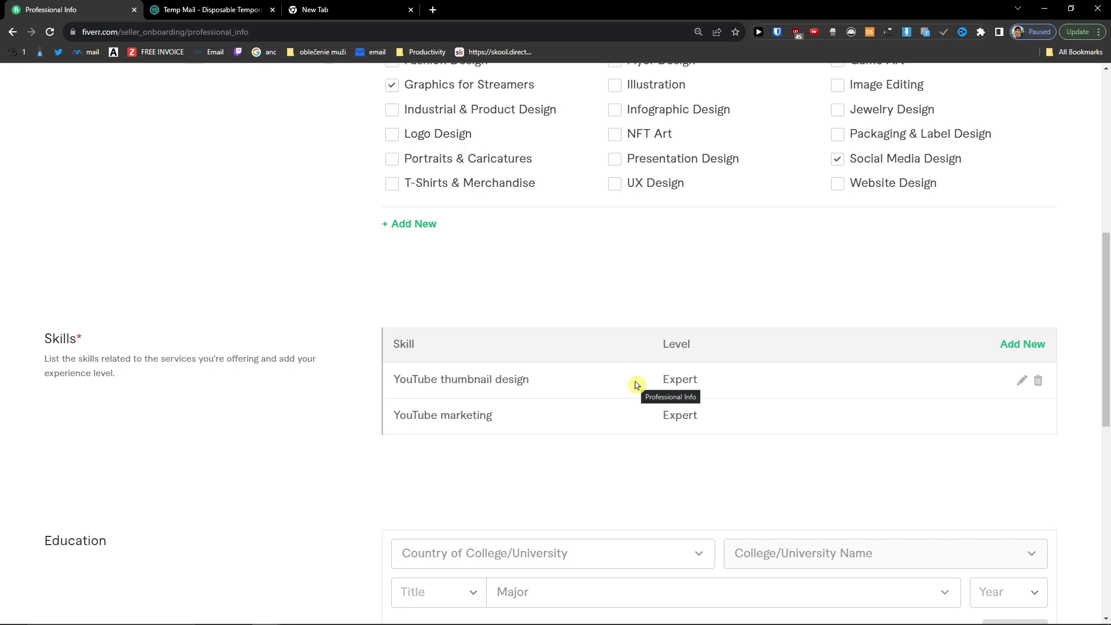
{"action": "scroll", "coordinate": [608, 388], "scroll_direction": "down", "scroll_amount": 4}
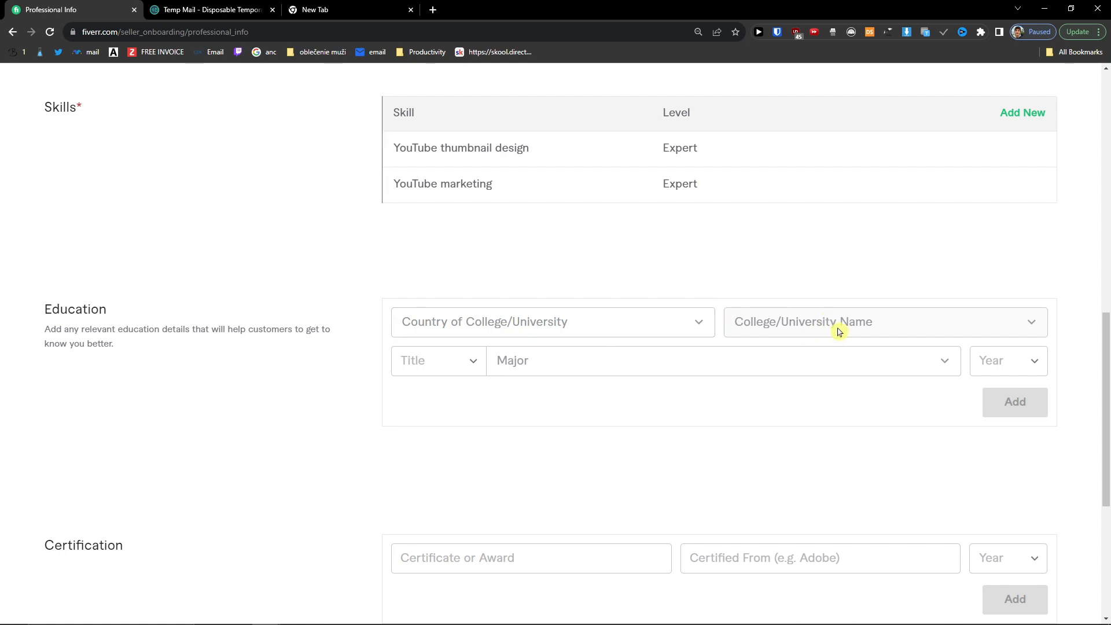
Step: Add the Youtuber Master Thumbnail Certification from Coursera, year 2020
{"action": "scroll", "coordinate": [575, 417], "scroll_direction": "down", "scroll_amount": 4}
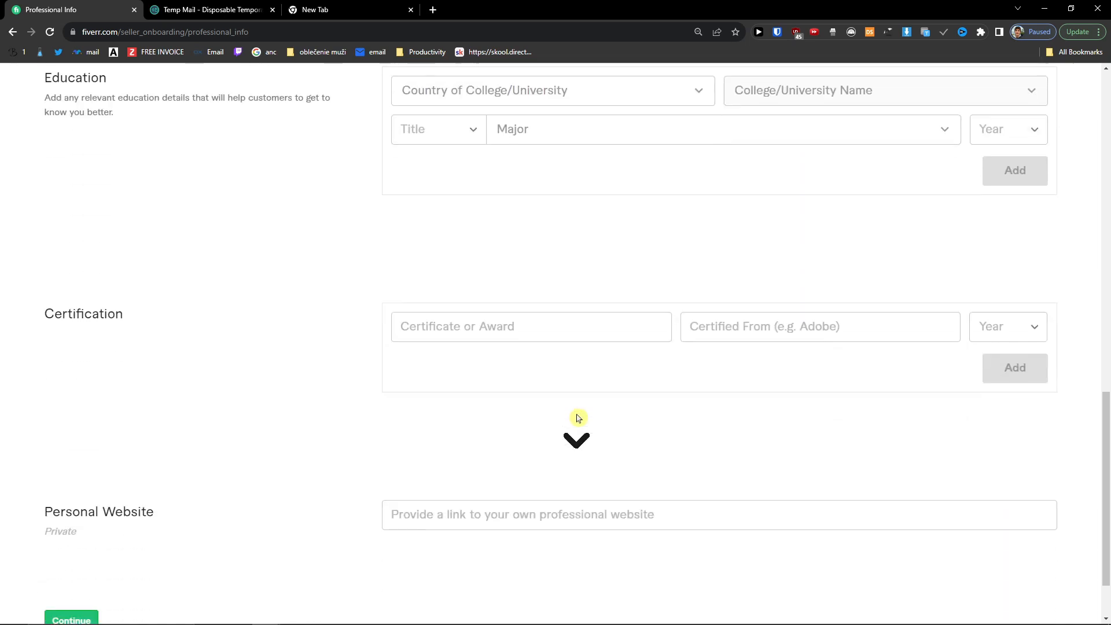
{"action": "scroll", "coordinate": [576, 418], "scroll_direction": "down", "scroll_amount": 1}
{"action": "scroll", "coordinate": [576, 417], "scroll_direction": "up", "scroll_amount": 2}
{"action": "left_click", "coordinate": [555, 357]}
{"action": "type", "text": "Youtuber Maste"}
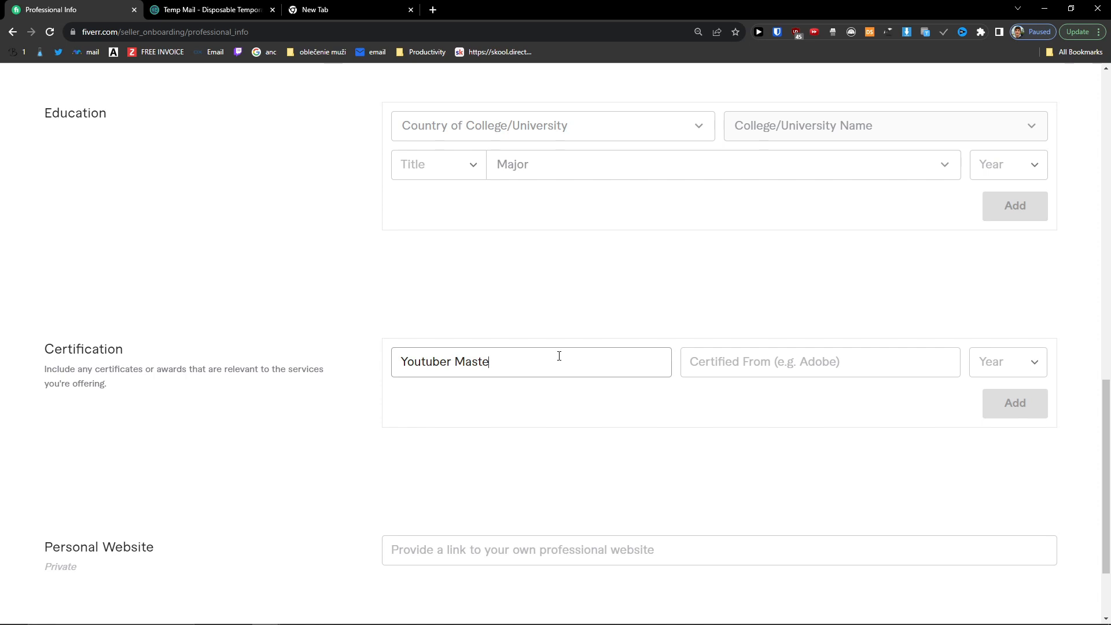
{"action": "type", "text": "r Thumbnail Certification"}
{"action": "key", "text": "Tab"}
{"action": "type", "text": "C"}
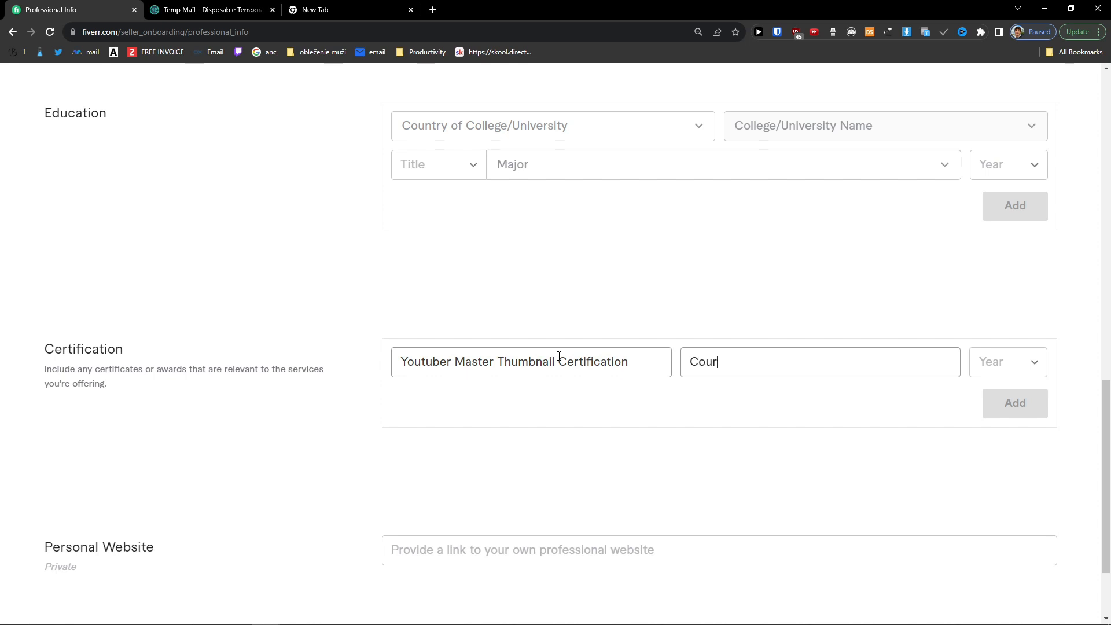
{"action": "left_click", "coordinate": [1007, 374]}
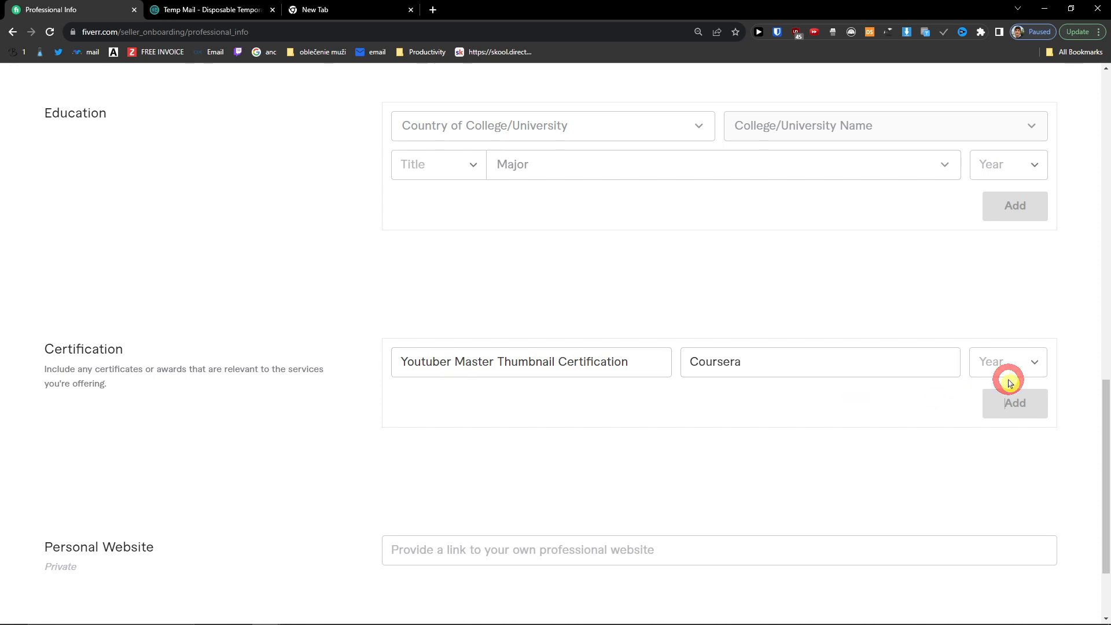
{"action": "left_click", "coordinate": [1017, 505]}
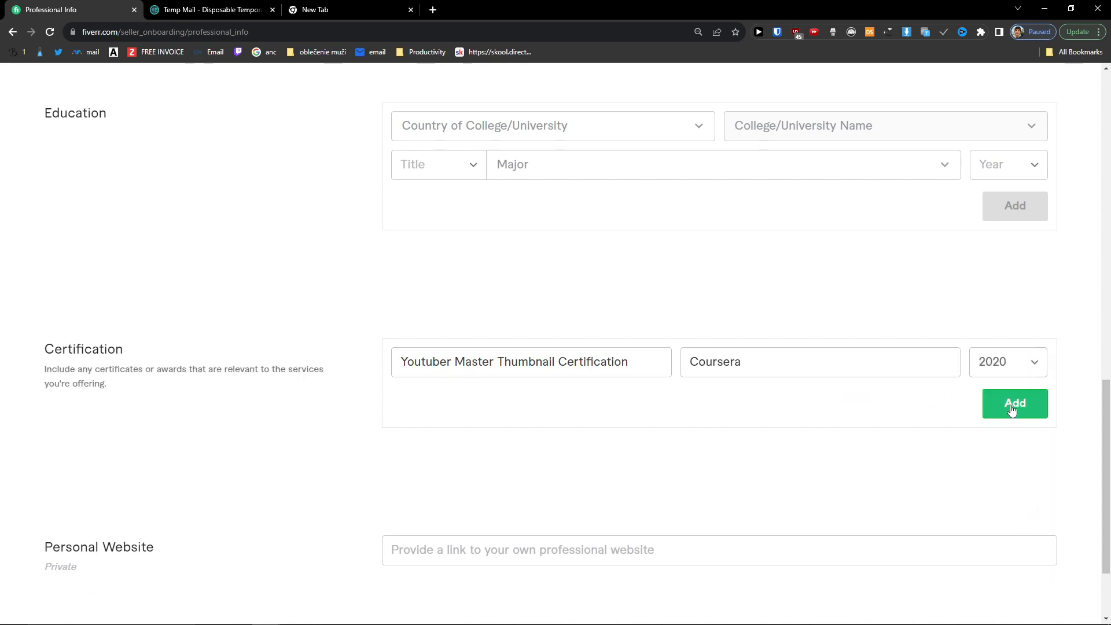
{"action": "left_click", "coordinate": [1013, 404]}
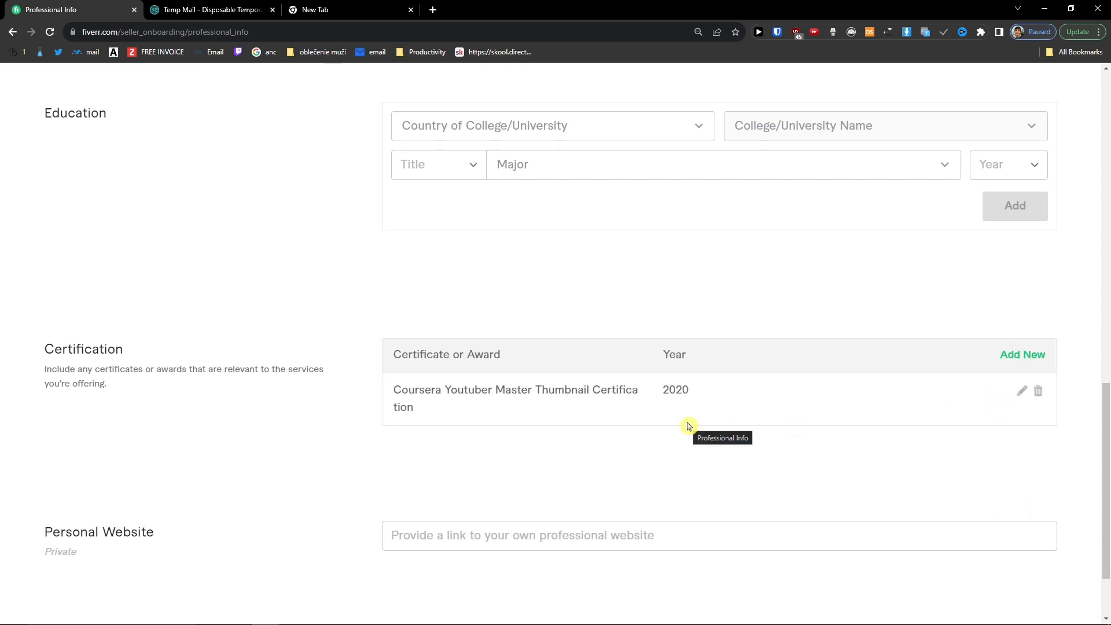
Step: Leave the personal website blank and continue to Account Security
{"action": "scroll", "coordinate": [524, 454], "scroll_direction": "down", "scroll_amount": 2}
{"action": "left_click", "coordinate": [490, 442]}
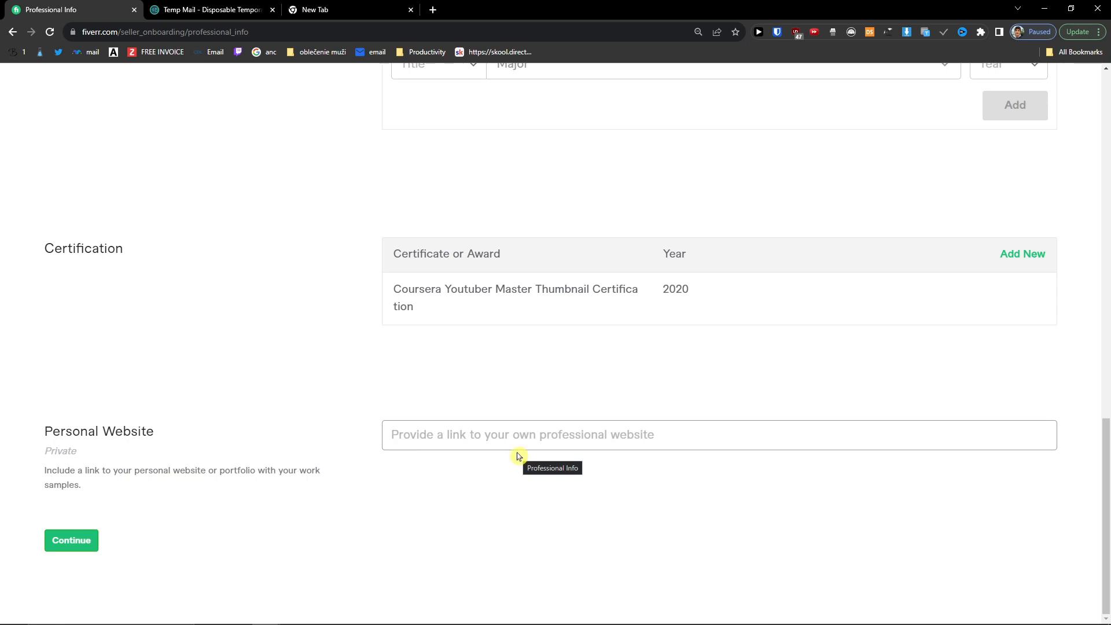
{"action": "scroll", "coordinate": [541, 480], "scroll_direction": "up", "scroll_amount": 2}
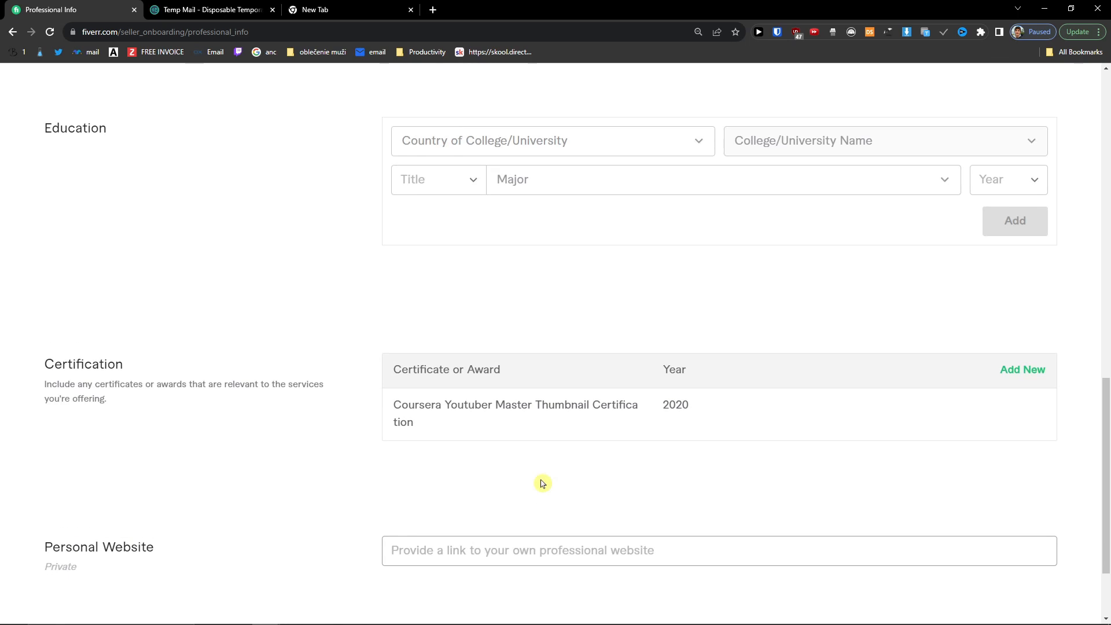
{"action": "scroll", "coordinate": [543, 483], "scroll_direction": "down", "scroll_amount": 2}
{"action": "left_click", "coordinate": [71, 537]}
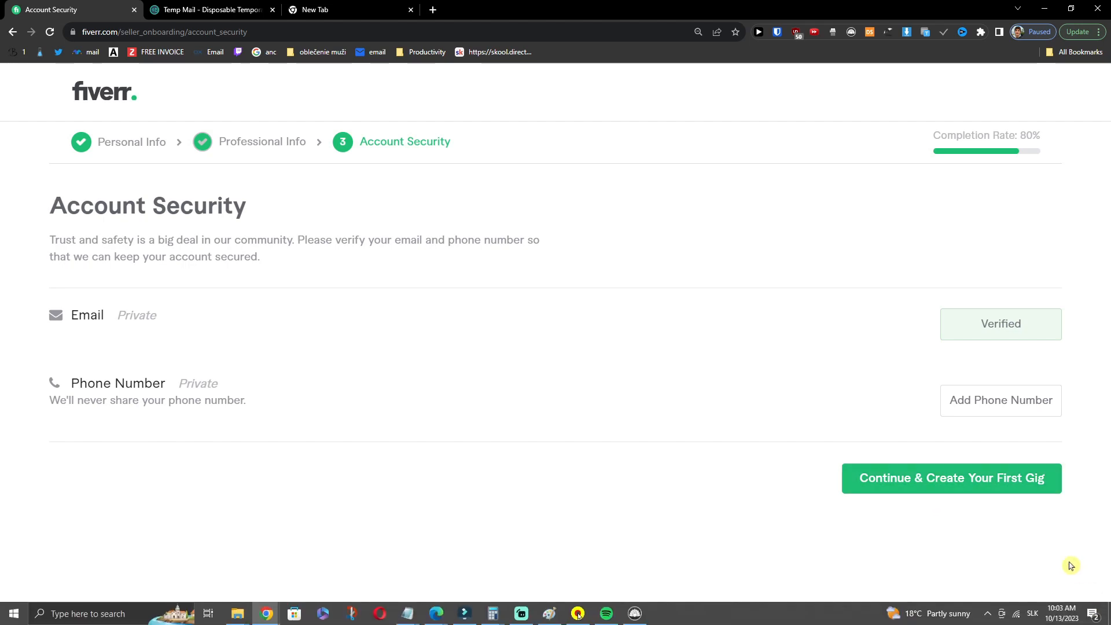
Step: Confirm 'Create Your First Gig', then switch to the youtube thumbnail search results tab
{"action": "left_click", "coordinate": [977, 483]}
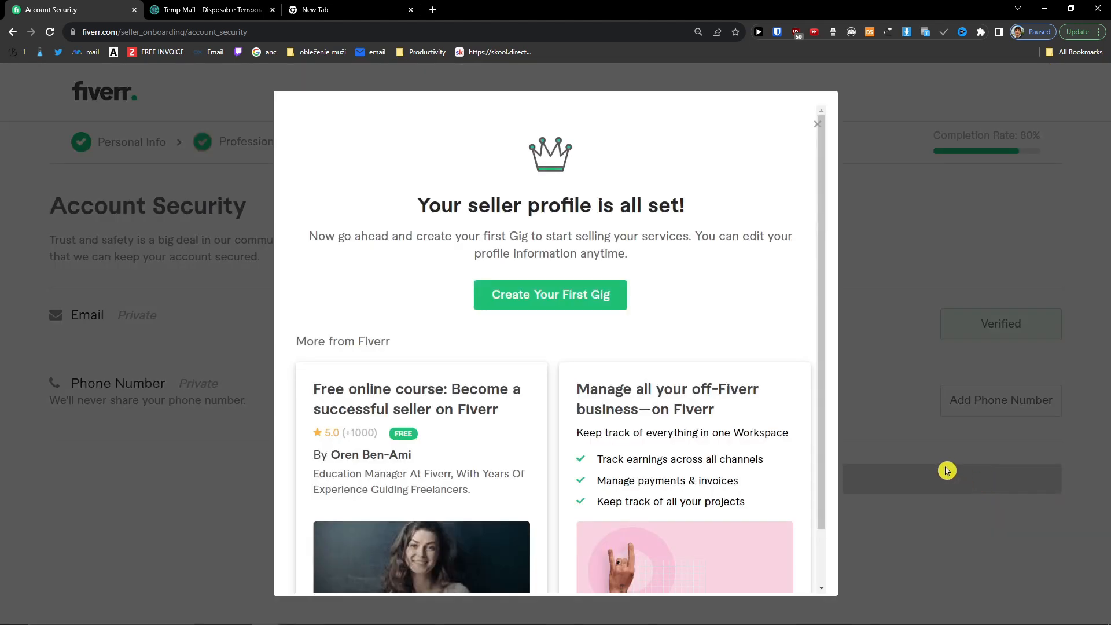
{"action": "left_click", "coordinate": [574, 296]}
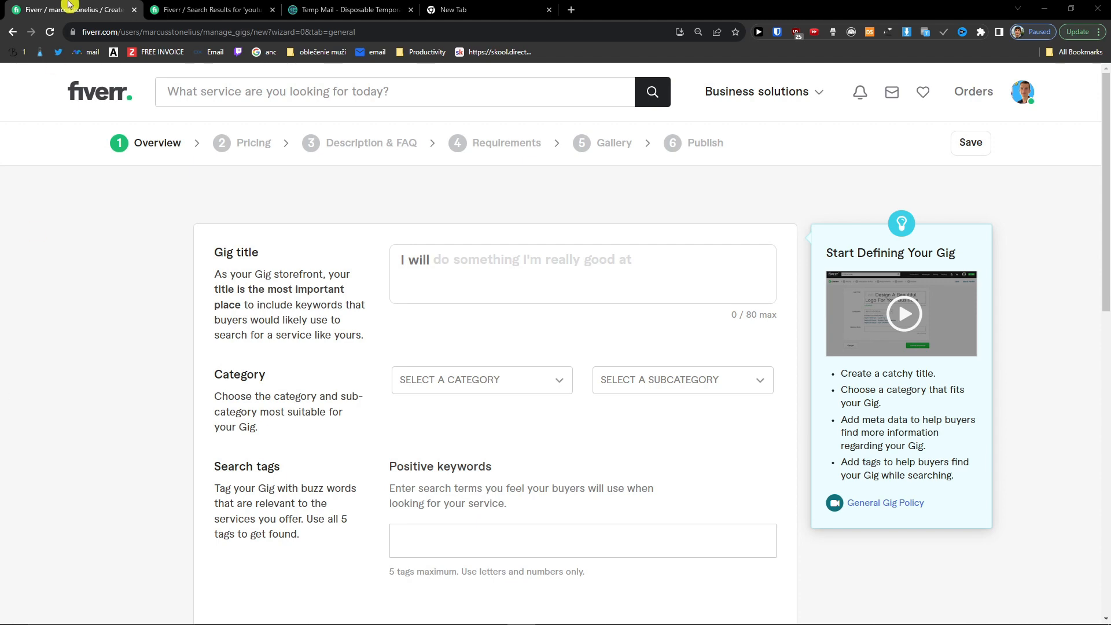
{"action": "left_click", "coordinate": [179, 9]}
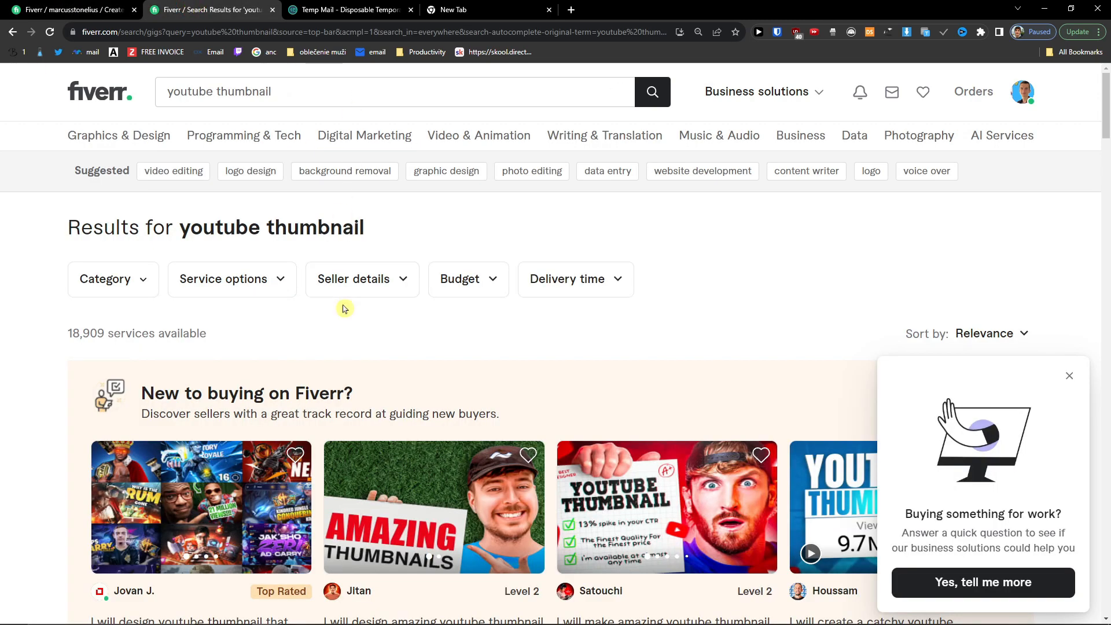
Step: Dismiss the buying-for-work popup and browse youtube thumbnail gigs priced from €5 to €40
{"action": "scroll", "coordinate": [344, 309], "scroll_direction": "down", "scroll_amount": 2}
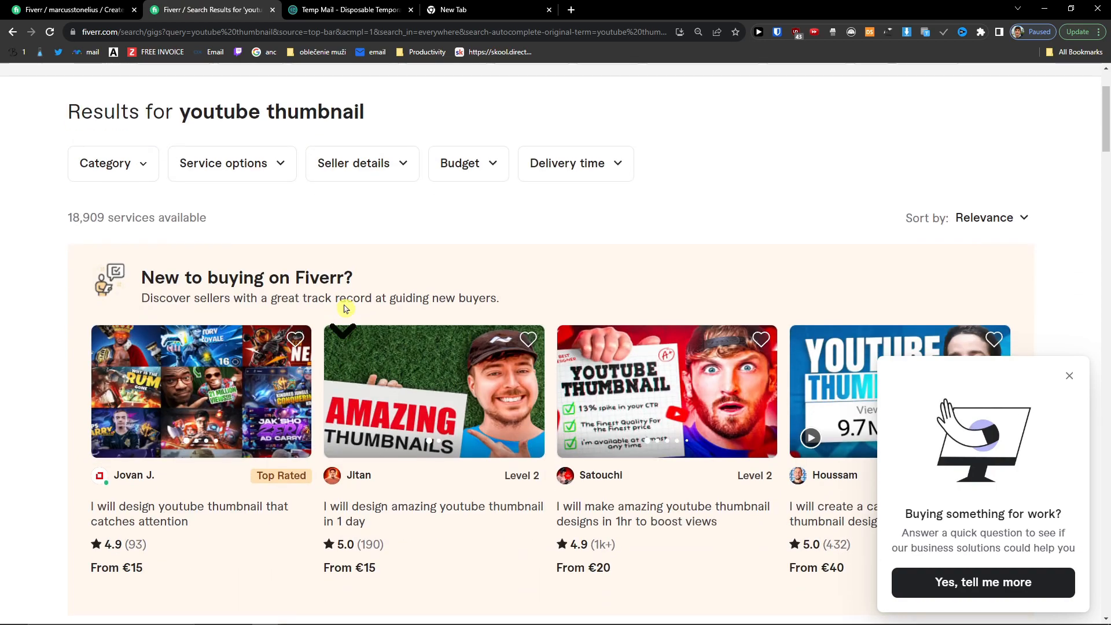
{"action": "left_click", "coordinate": [1071, 376]}
{"action": "scroll", "coordinate": [1074, 384], "scroll_direction": "down", "scroll_amount": 2}
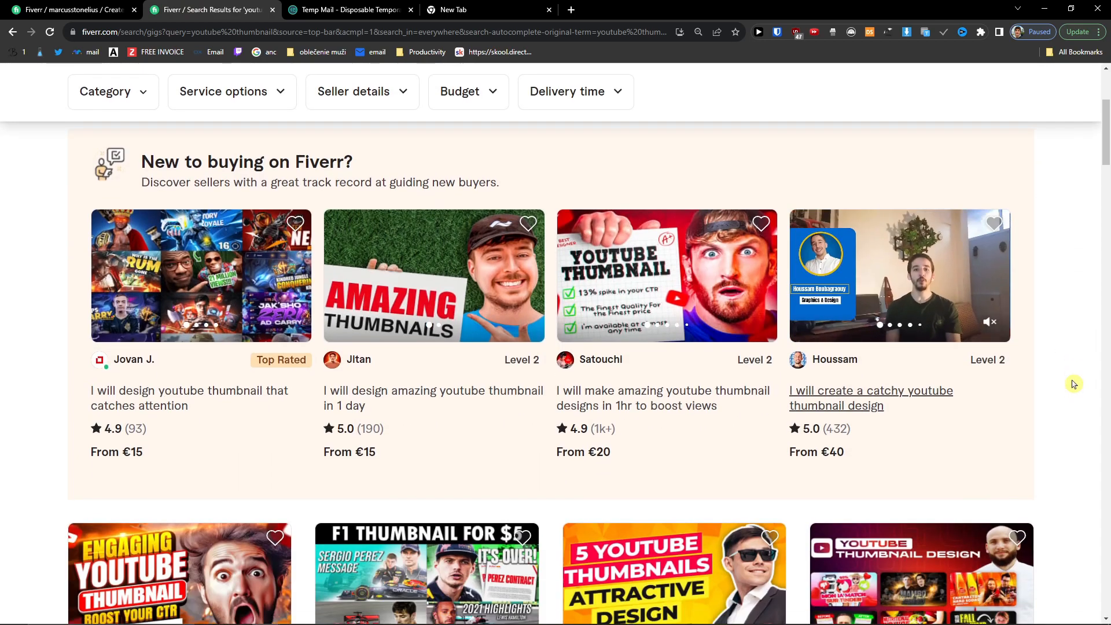
{"action": "scroll", "coordinate": [1074, 384], "scroll_direction": "down", "scroll_amount": 2}
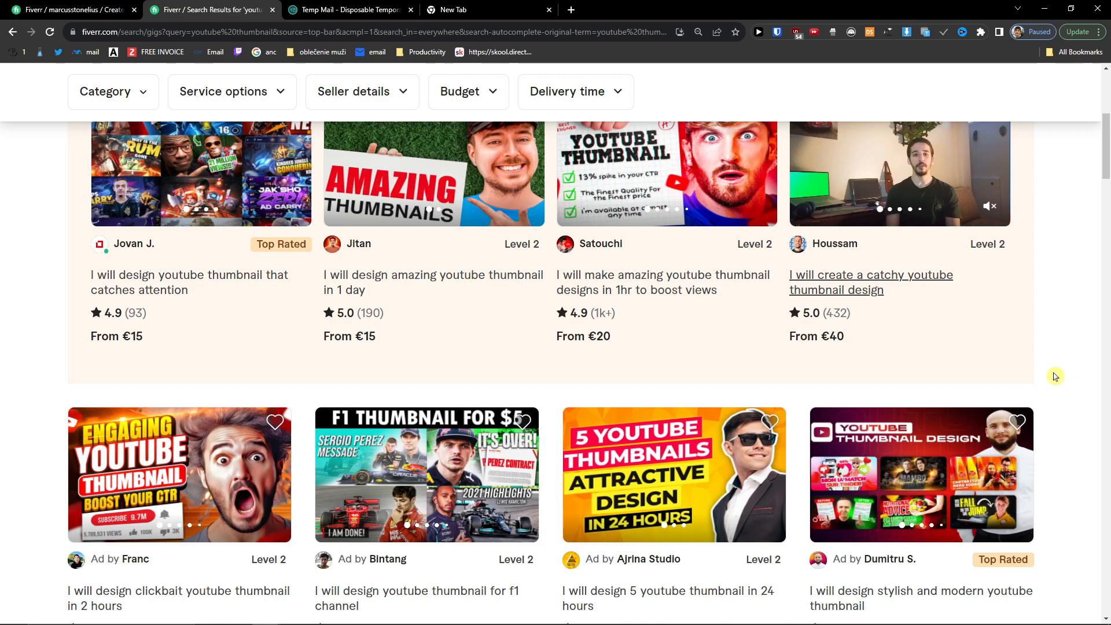
{"action": "scroll", "coordinate": [1055, 376], "scroll_direction": "down", "scroll_amount": 2}
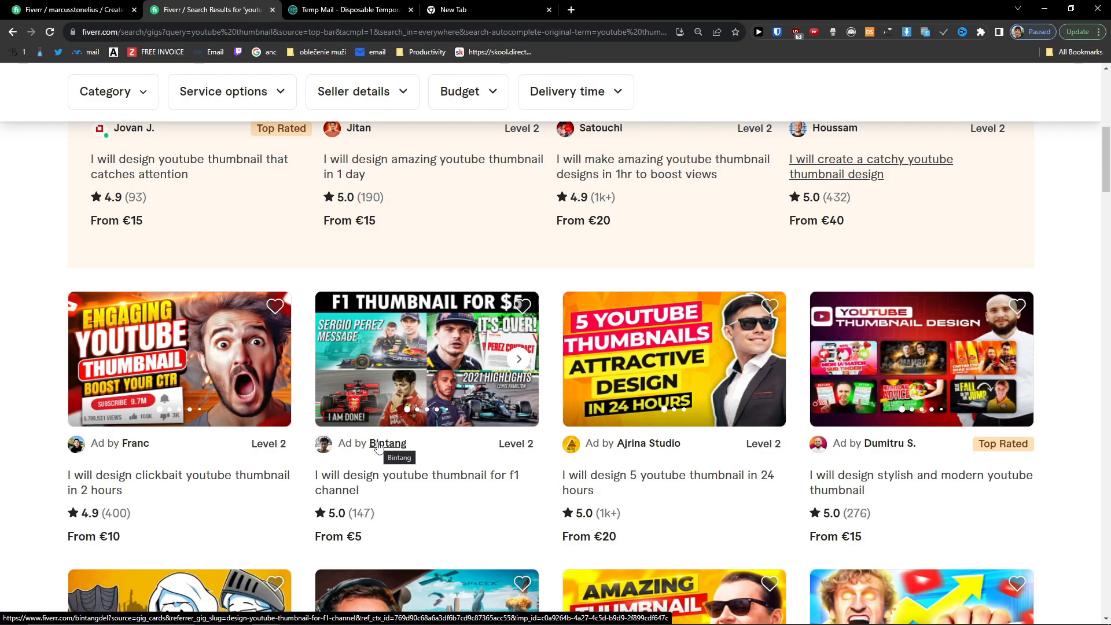
Step: Search Fiverr for 'nba youtube thumbnail' after trying a few other query wordings
{"action": "scroll", "coordinate": [249, 173], "scroll_direction": "up", "scroll_amount": 8}
{"action": "left_click", "coordinate": [304, 93]}
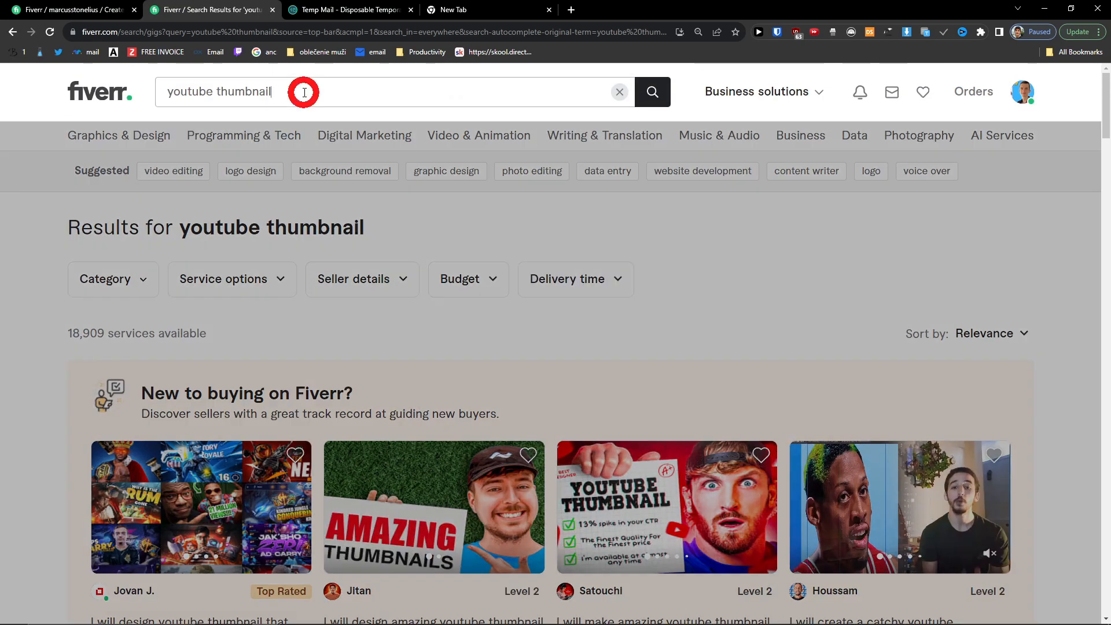
{"action": "type", "text": "for gaming"}
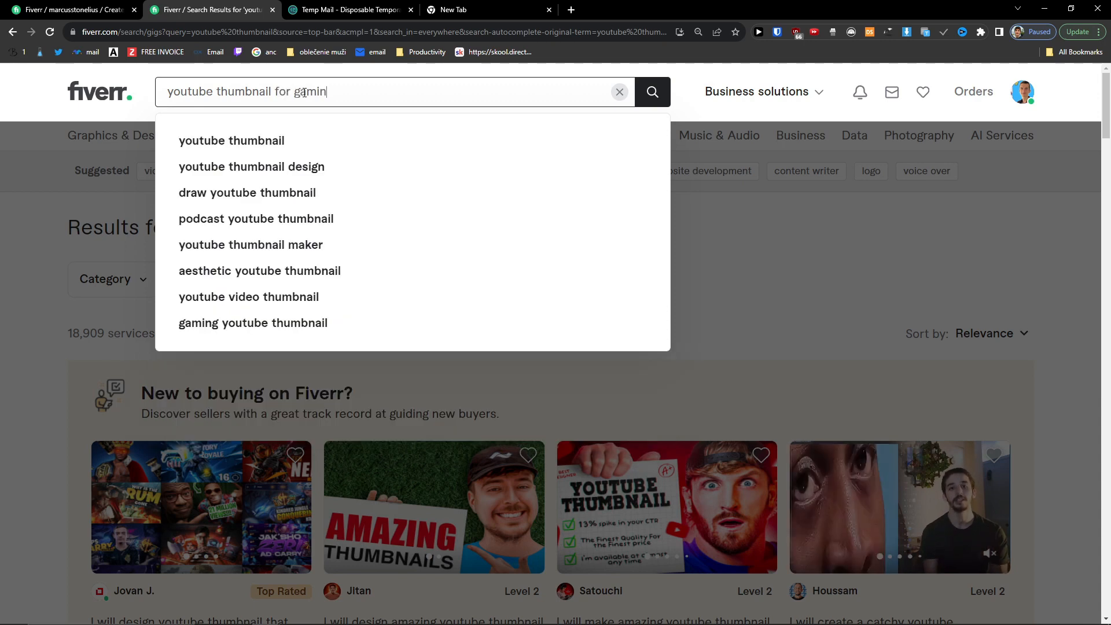
{"action": "key", "text": "BackSpace"}
{"action": "key", "text": "BackSpace"}
{"action": "key", "text": "BackSpace"}
{"action": "key", "text": "BackSpace"}
{"action": "key", "text": "BackSpace"}
{"action": "key", "text": "BackSpace"}
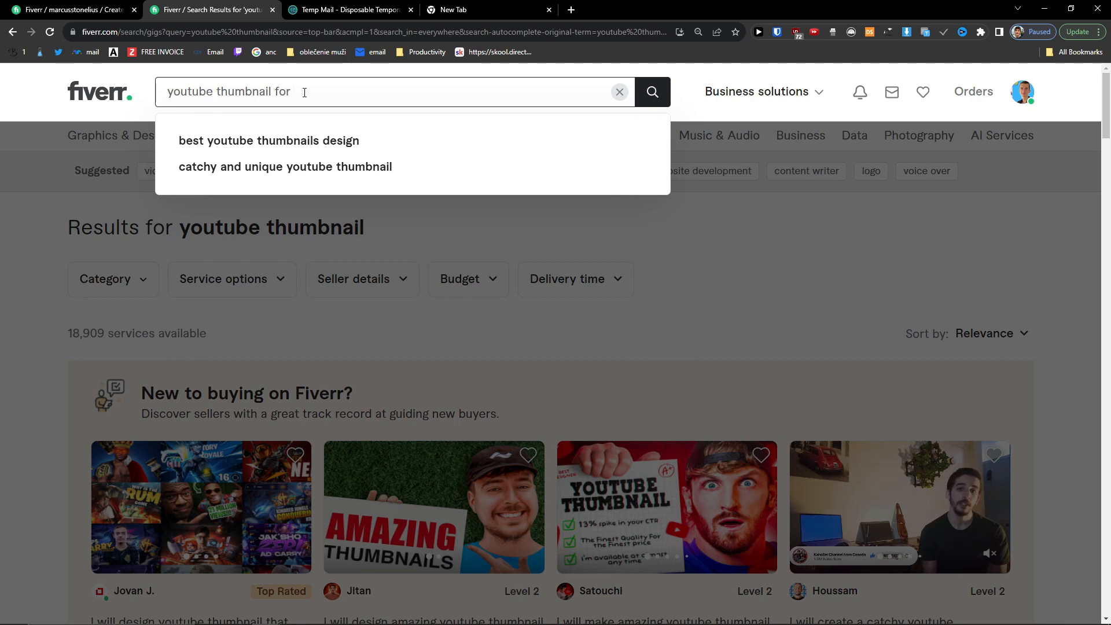
{"action": "key", "text": "ctrl+a"}
{"action": "type", "text": "copywrit"}
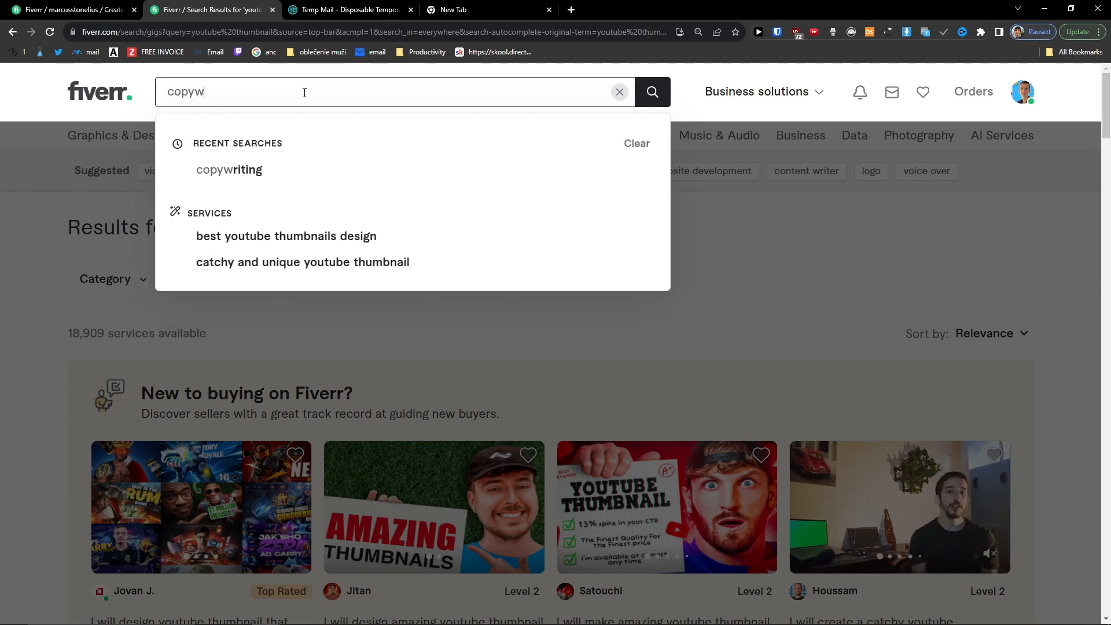
{"action": "type", "text": "ng for"}
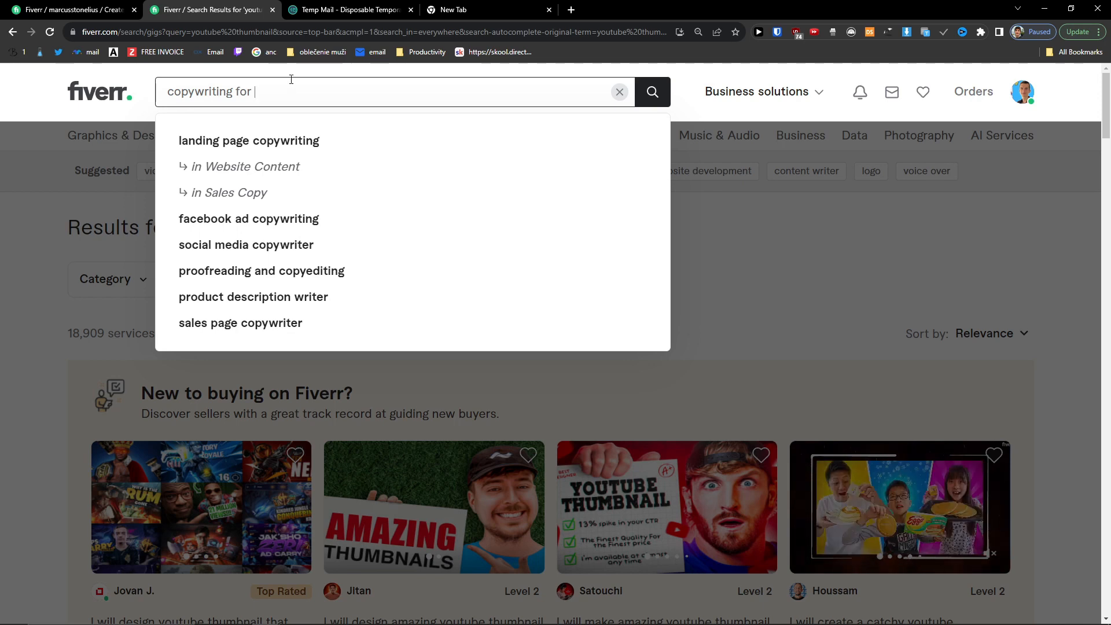
{"action": "left_click_drag", "start_coordinate": [156, 93], "coordinate": [253, 90]}
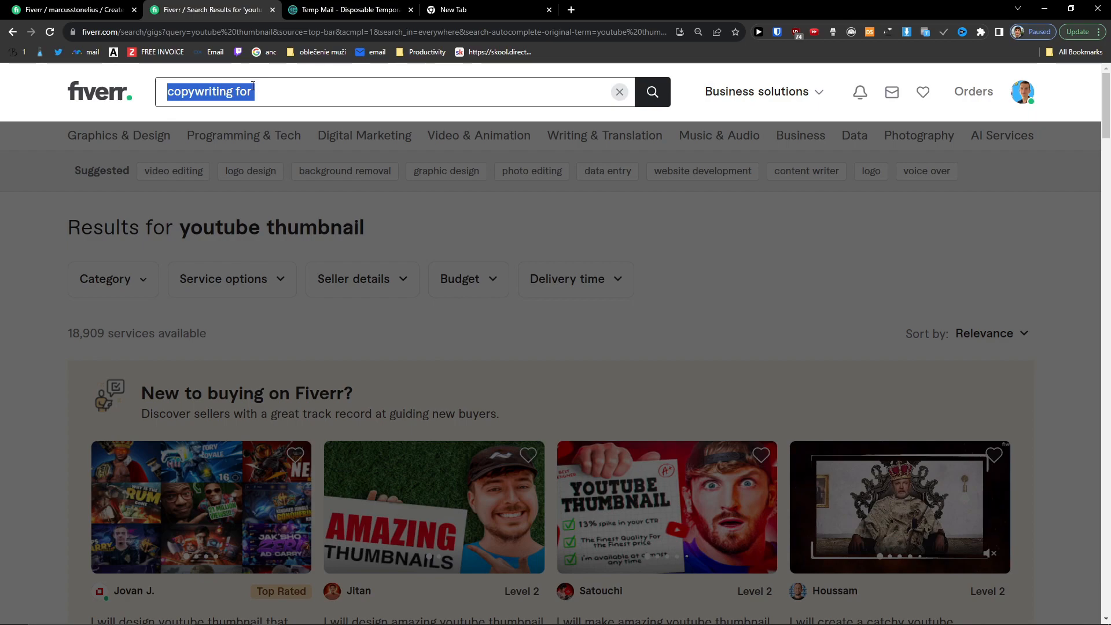
{"action": "type", "text": "nba youtube thumbn"}
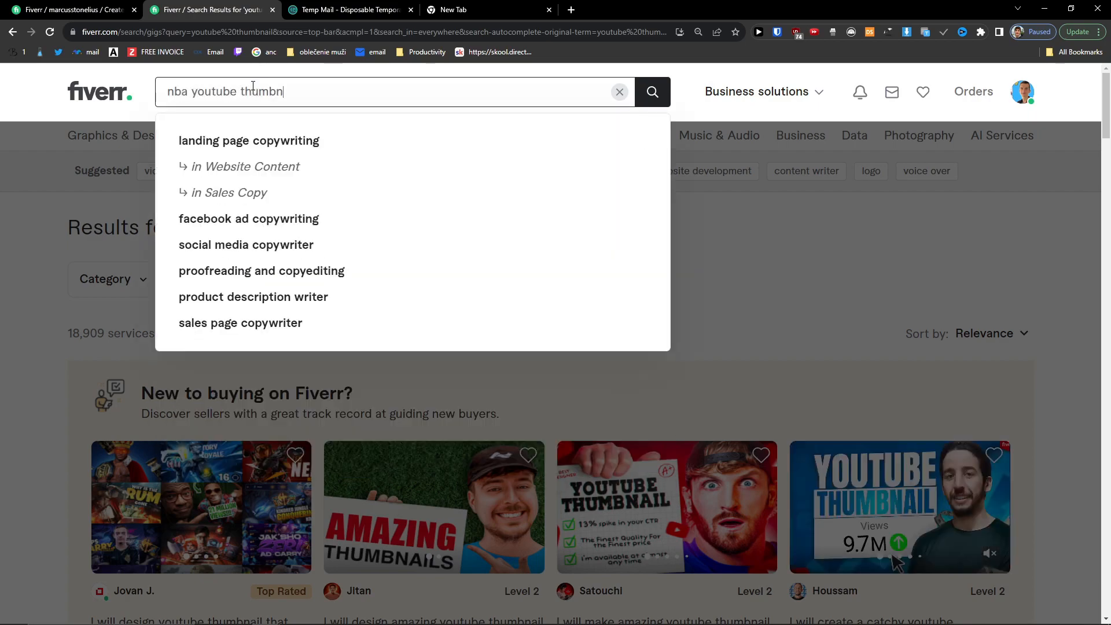
{"action": "type", "text": "ail"}
{"action": "key", "text": "Return"}
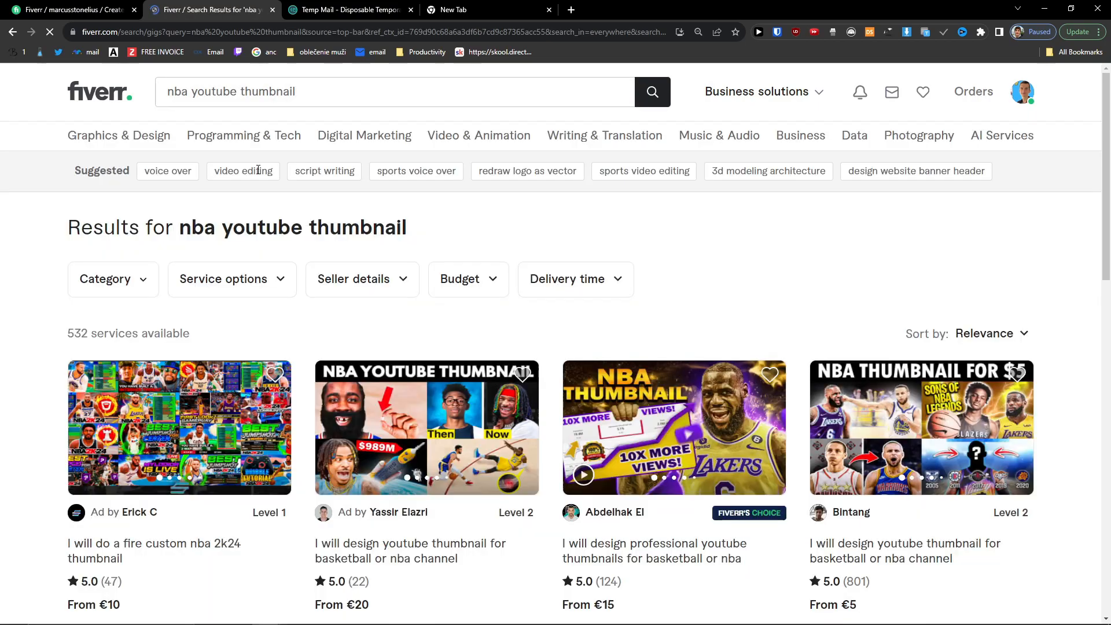
Step: Skim the 532 nba results, recheck the youtube thumbnail results, then return to the gig form
{"action": "scroll", "coordinate": [244, 235], "scroll_direction": "down", "scroll_amount": 6}
{"action": "scroll", "coordinate": [65, 248], "scroll_direction": "up", "scroll_amount": 4}
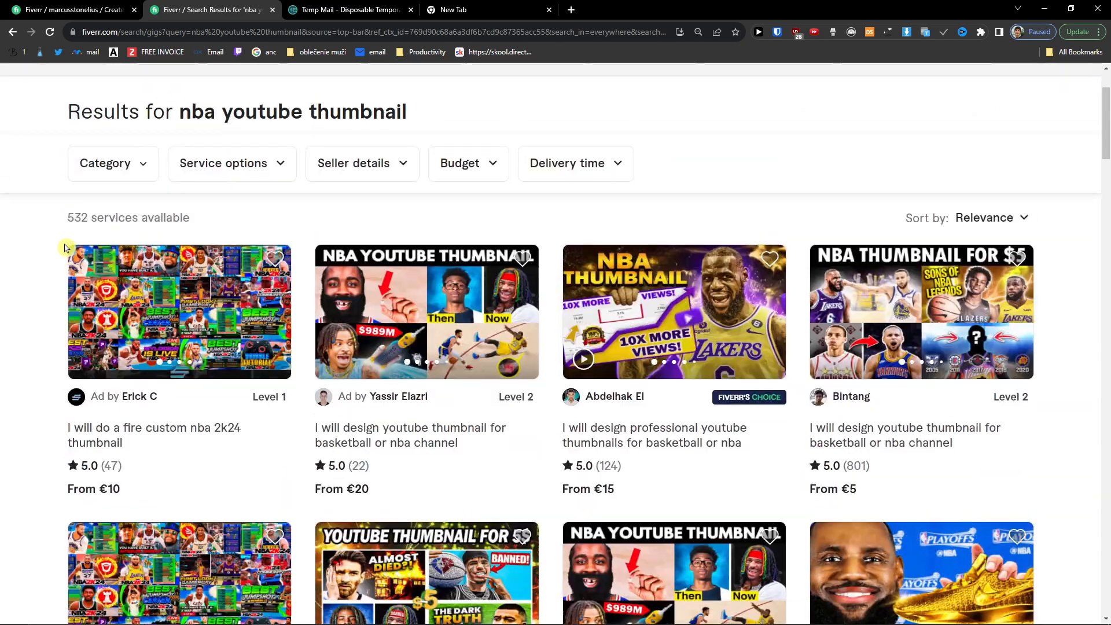
{"action": "left_click", "coordinate": [13, 36]}
{"action": "scroll", "coordinate": [136, 272], "scroll_direction": "down", "scroll_amount": 3}
{"action": "scroll", "coordinate": [60, 260], "scroll_direction": "down", "scroll_amount": 2}
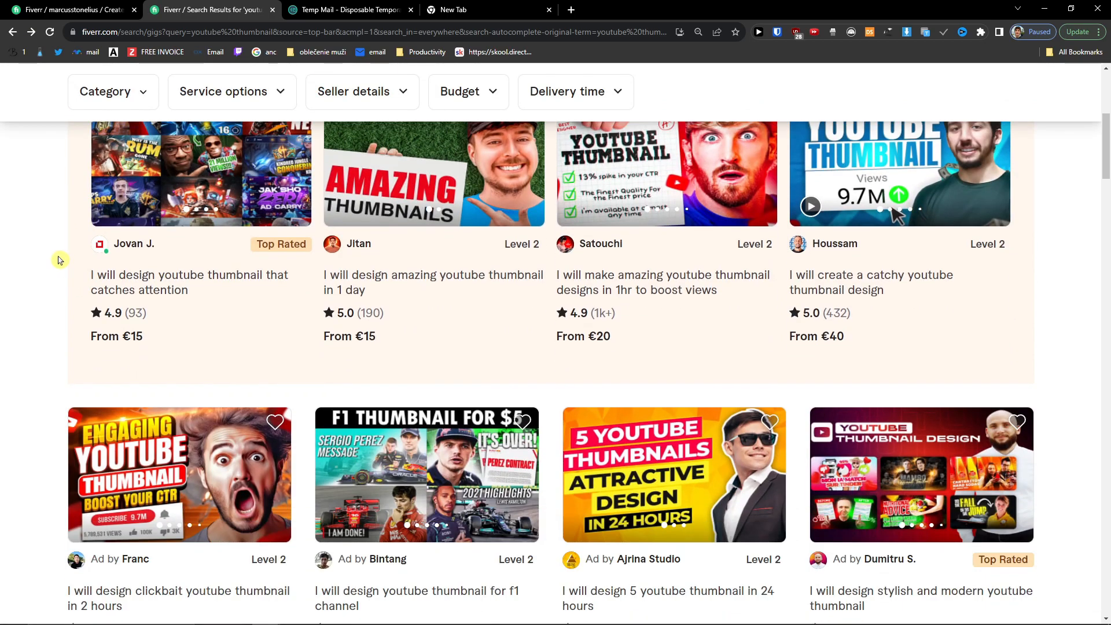
{"action": "scroll", "coordinate": [60, 260], "scroll_direction": "up", "scroll_amount": 2}
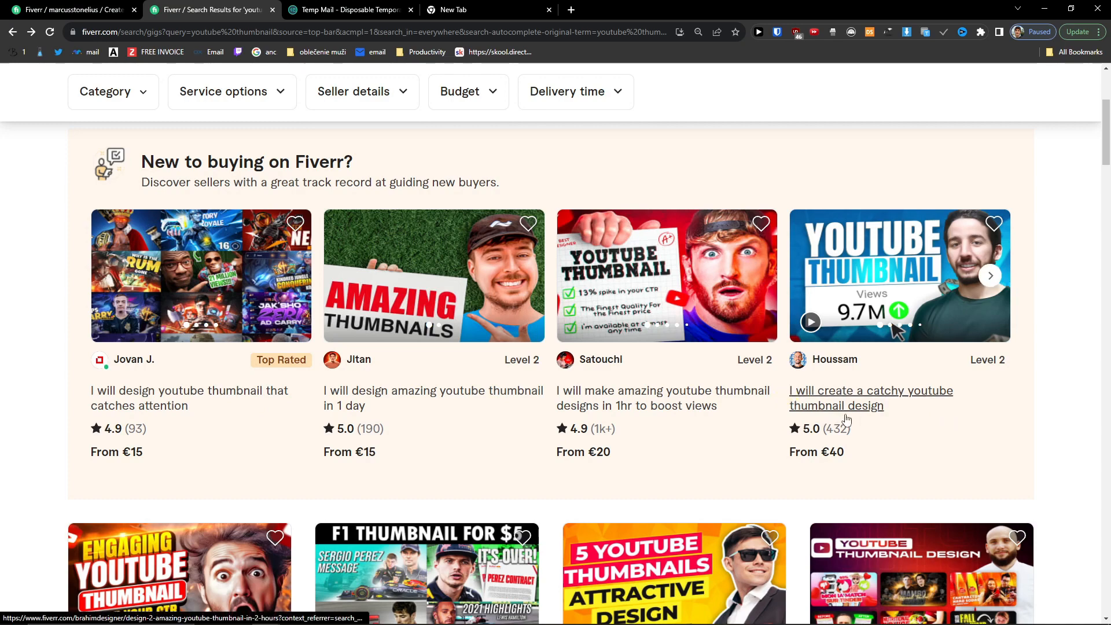
{"action": "scroll", "coordinate": [846, 419], "scroll_direction": "down", "scroll_amount": 2}
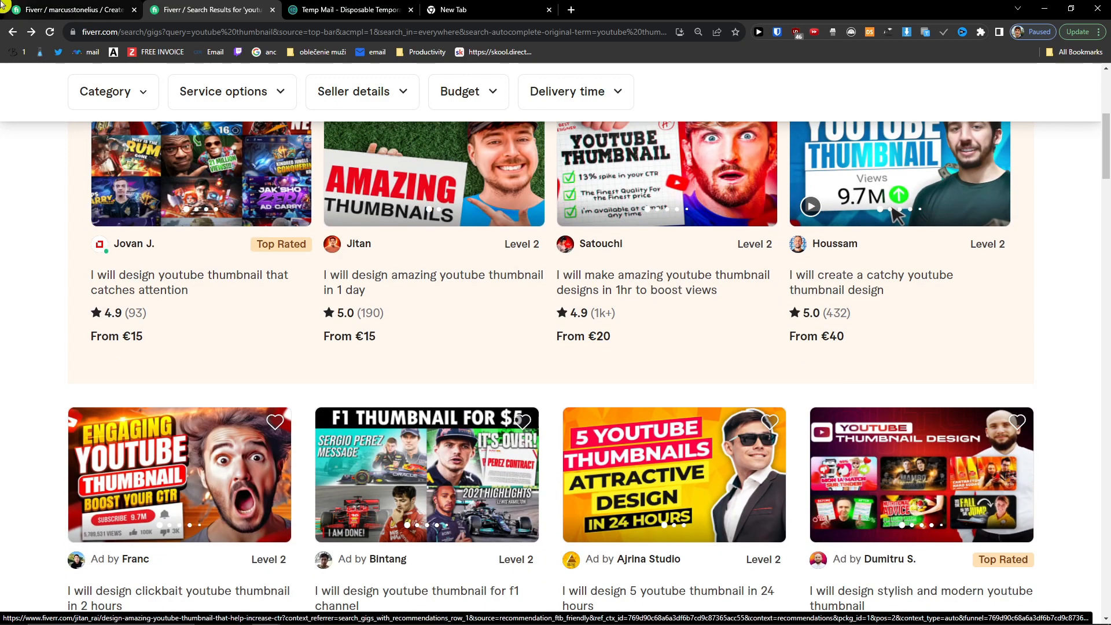
{"action": "left_click", "coordinate": [3, 6]}
{"action": "left_click", "coordinate": [491, 270]}
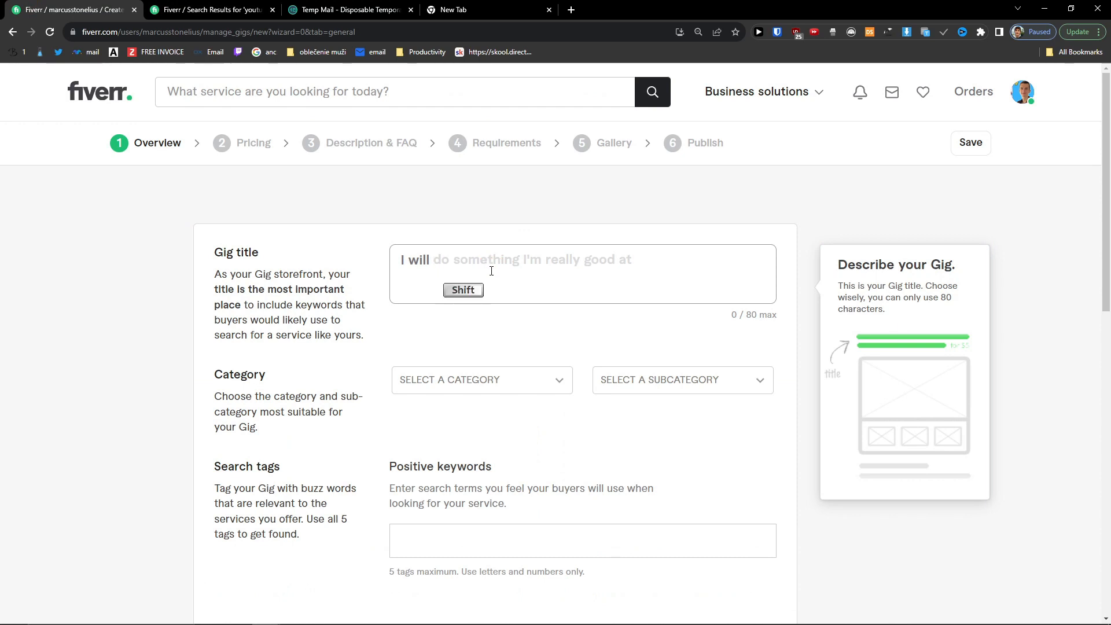
Step: Enter the title 'Design You a Youtube Thumbnail Thanks To Witch You Dominate', replacing 'Will succeed' with 'Dominate'
{"action": "type", "text": "D"}
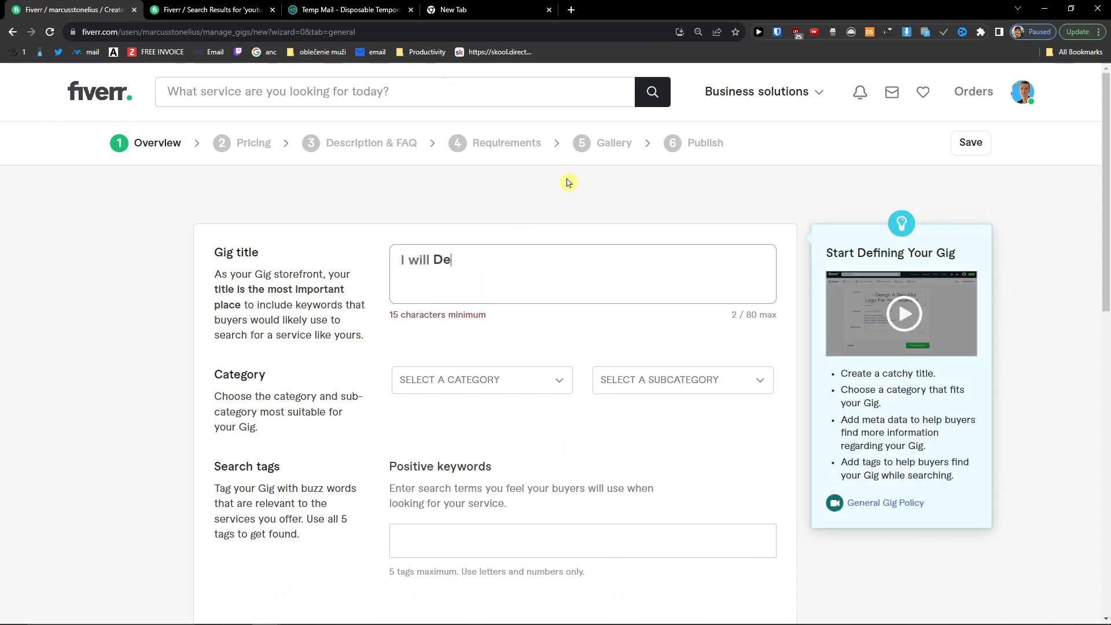
{"action": "type", "text": "esign You a Youtube Thumbnail"}
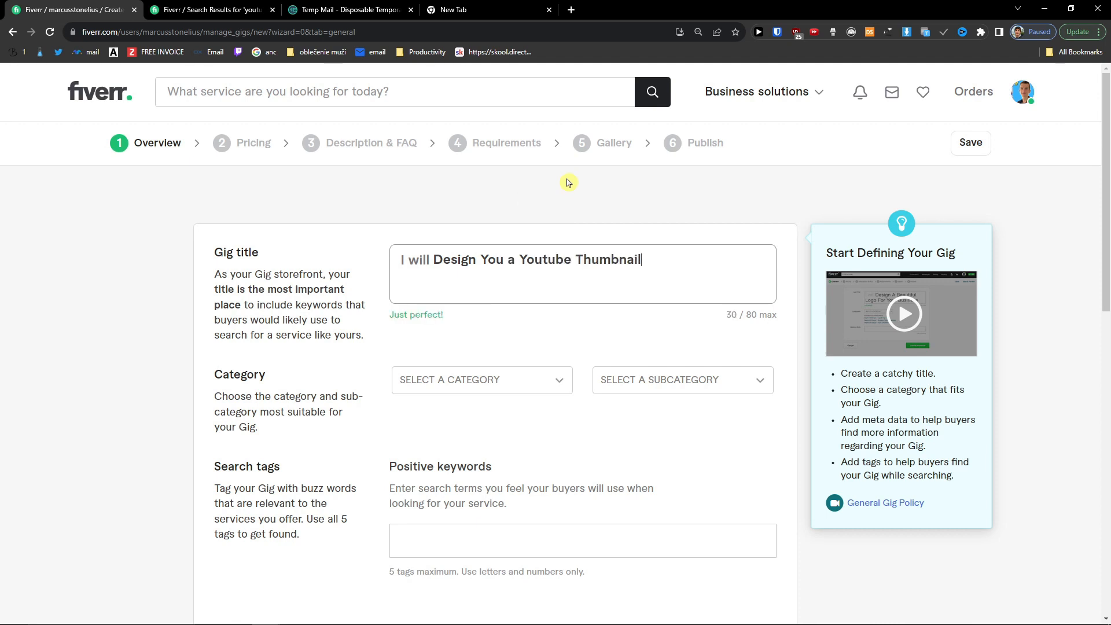
{"action": "type", "text": " That"}
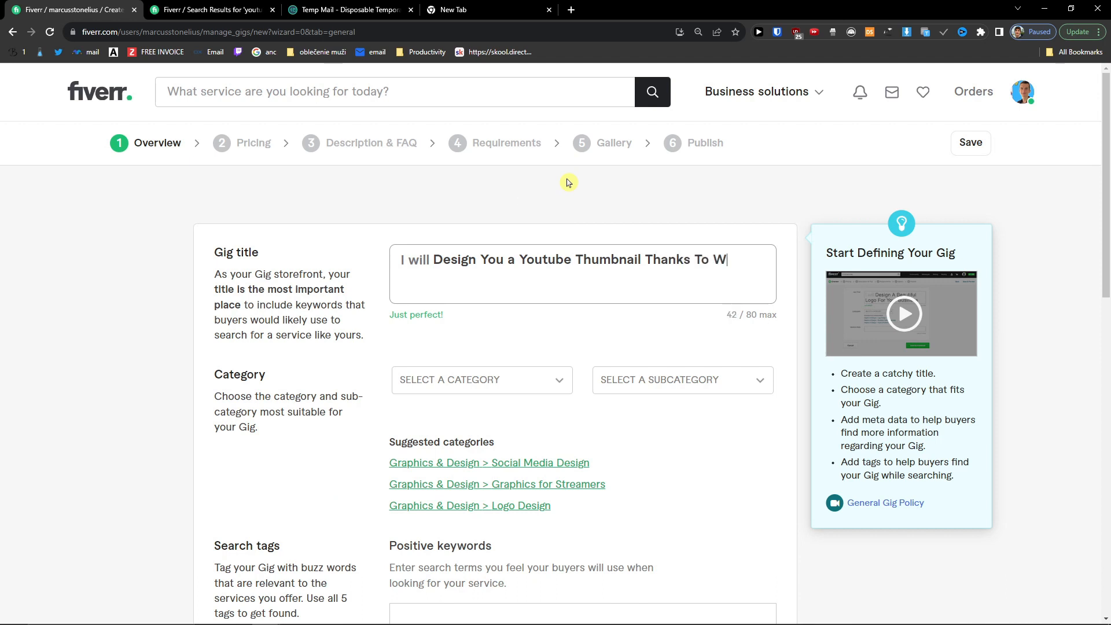
{"action": "type", "text": "nks To Witch You W"}
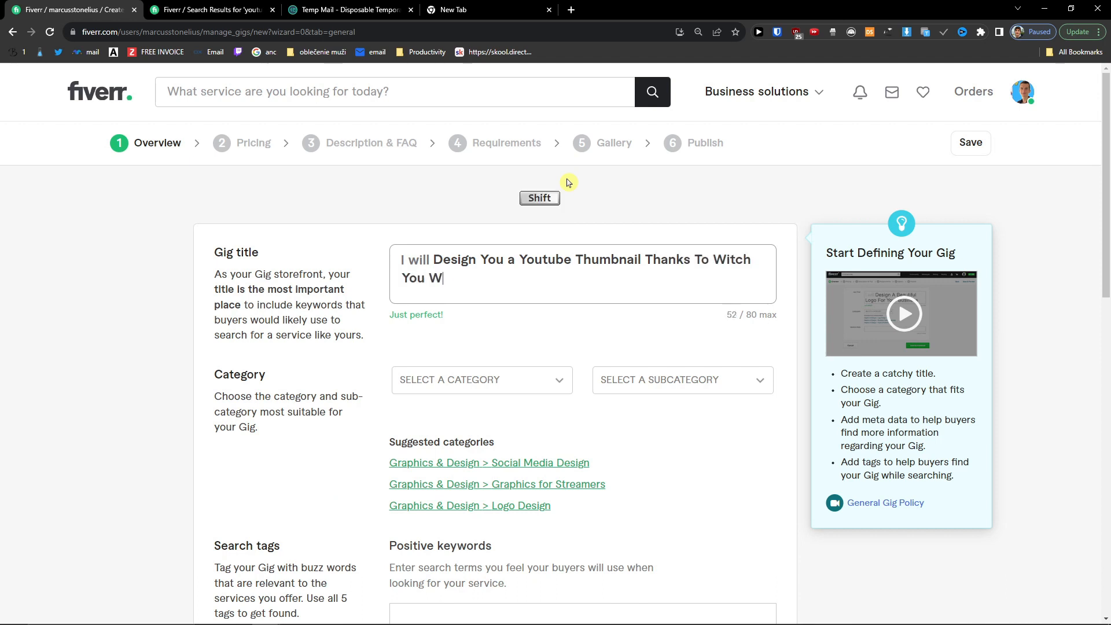
{"action": "type", "text": "ill succeed"}
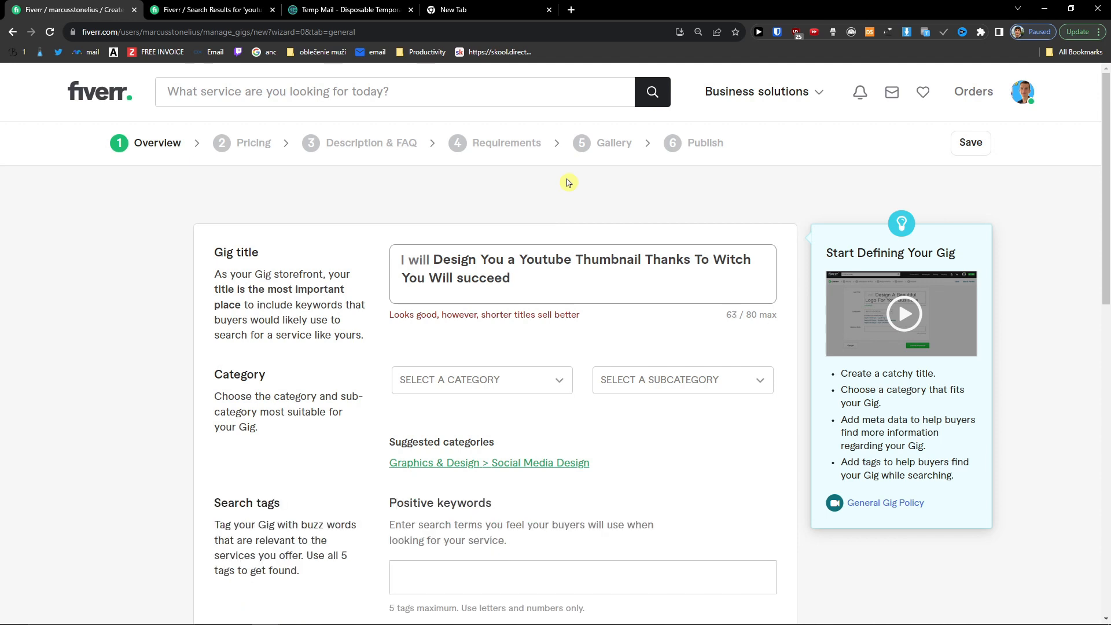
{"action": "key", "text": "ctrl+BackSpace"}
{"action": "type", "text": "Dominate"}
{"action": "key", "text": "Tab"}
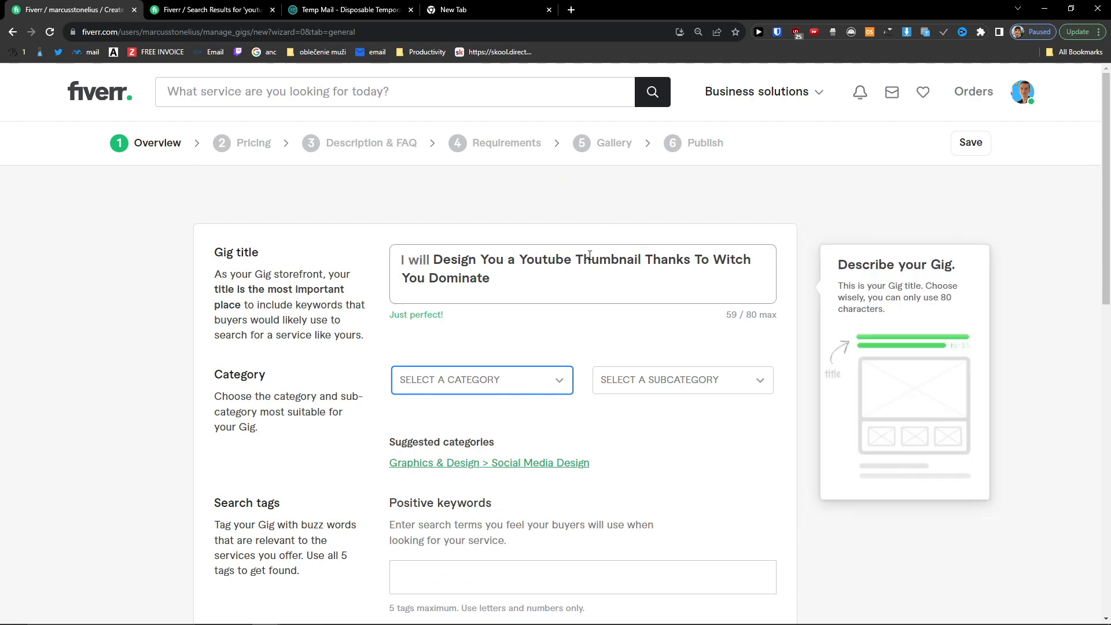
{"action": "left_click", "coordinate": [232, 10]}
{"action": "left_click", "coordinate": [116, 9]}
{"action": "left_click", "coordinate": [461, 382]}
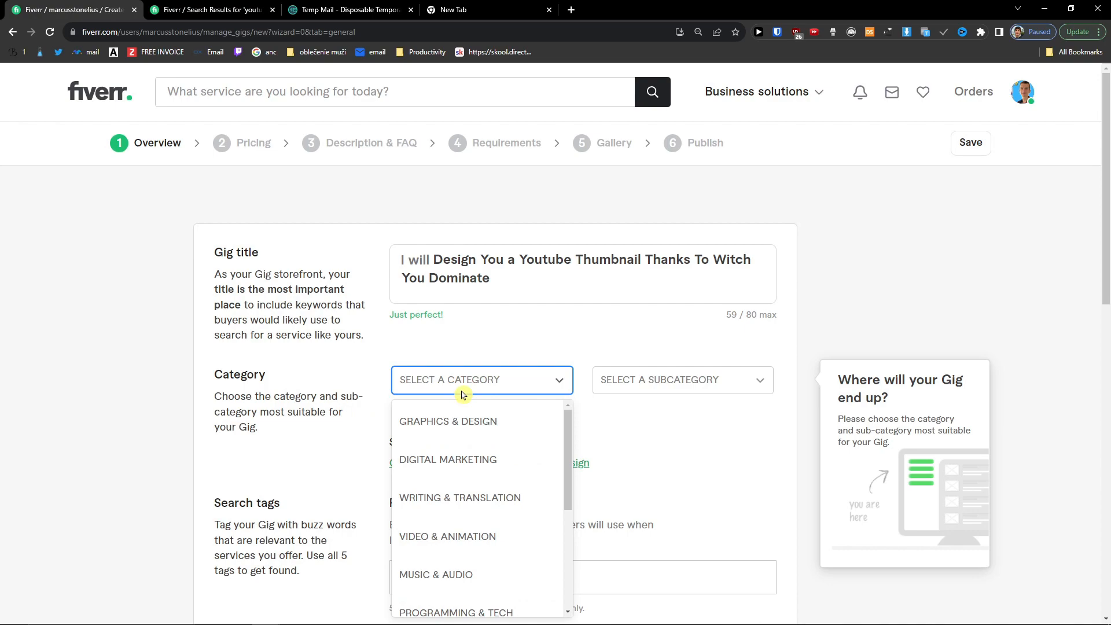
Step: Choose Graphics & Design as the gig category
{"action": "scroll", "coordinate": [435, 339], "scroll_direction": "down", "scroll_amount": 2}
{"action": "left_click", "coordinate": [450, 307]}
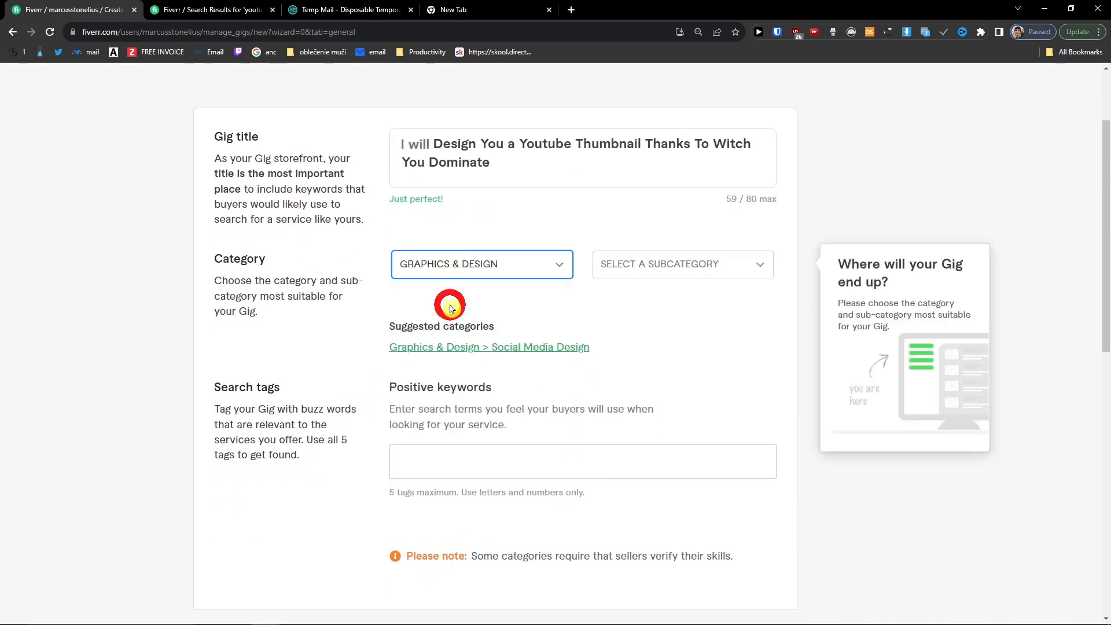
{"action": "left_click", "coordinate": [670, 264]}
{"action": "scroll", "coordinate": [700, 338], "scroll_direction": "down", "scroll_amount": 2}
{"action": "scroll", "coordinate": [701, 337], "scroll_direction": "up", "scroll_amount": 2}
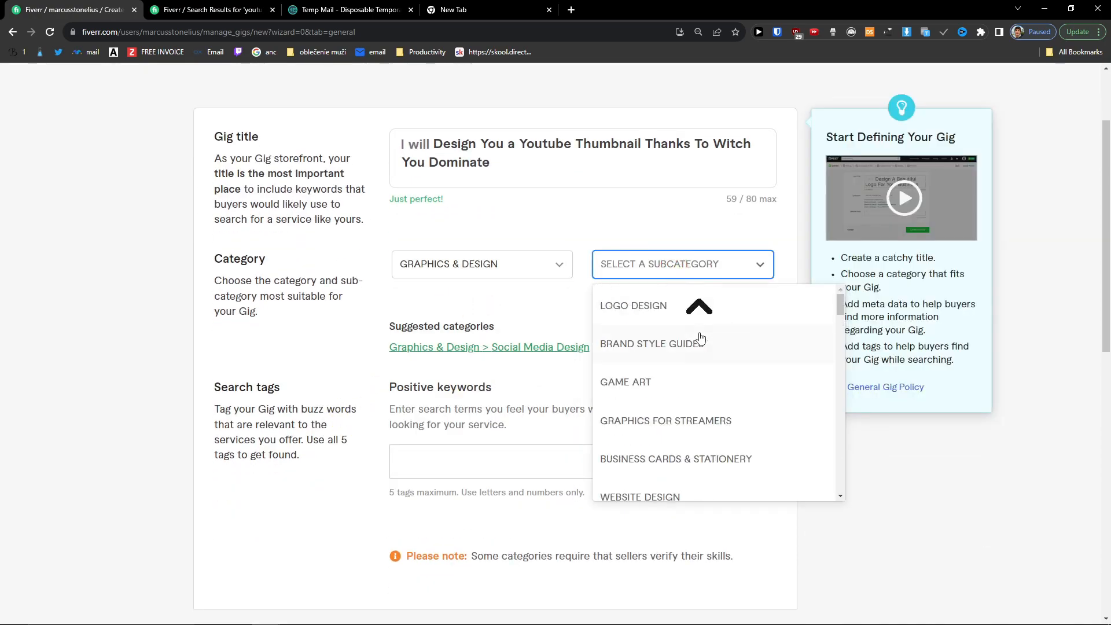
Step: Open a competing thumbnail gig in another tab to check its category breadcrumb
{"action": "left_click", "coordinate": [348, 10]}
{"action": "left_click", "coordinate": [211, 9]}
{"action": "scroll", "coordinate": [246, 320], "scroll_direction": "up", "scroll_amount": 5}
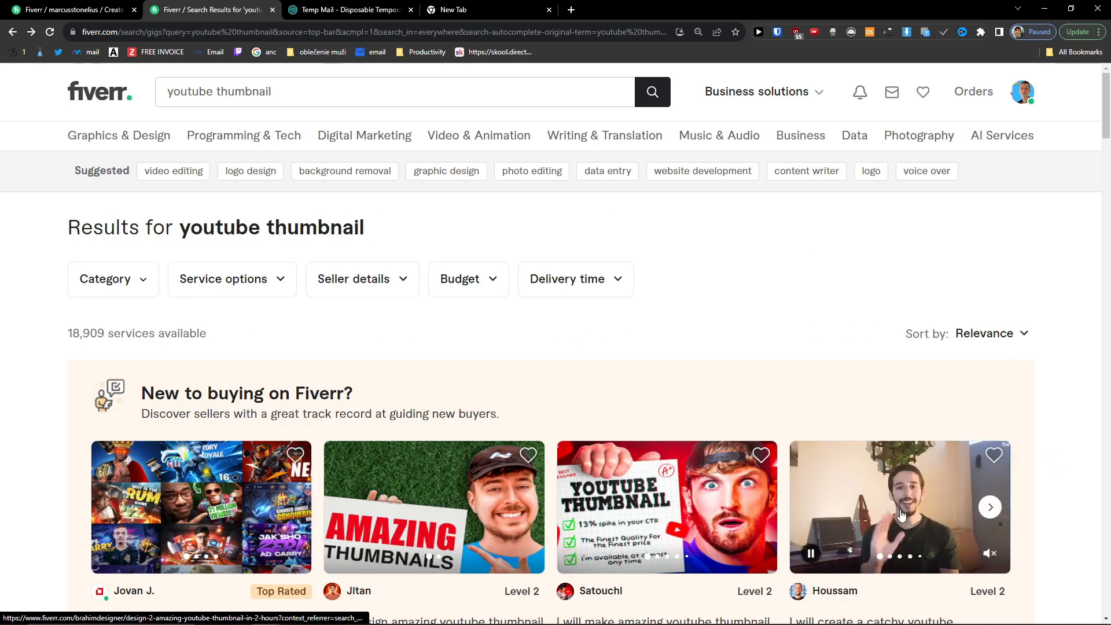
{"action": "left_click", "coordinate": [906, 513]}
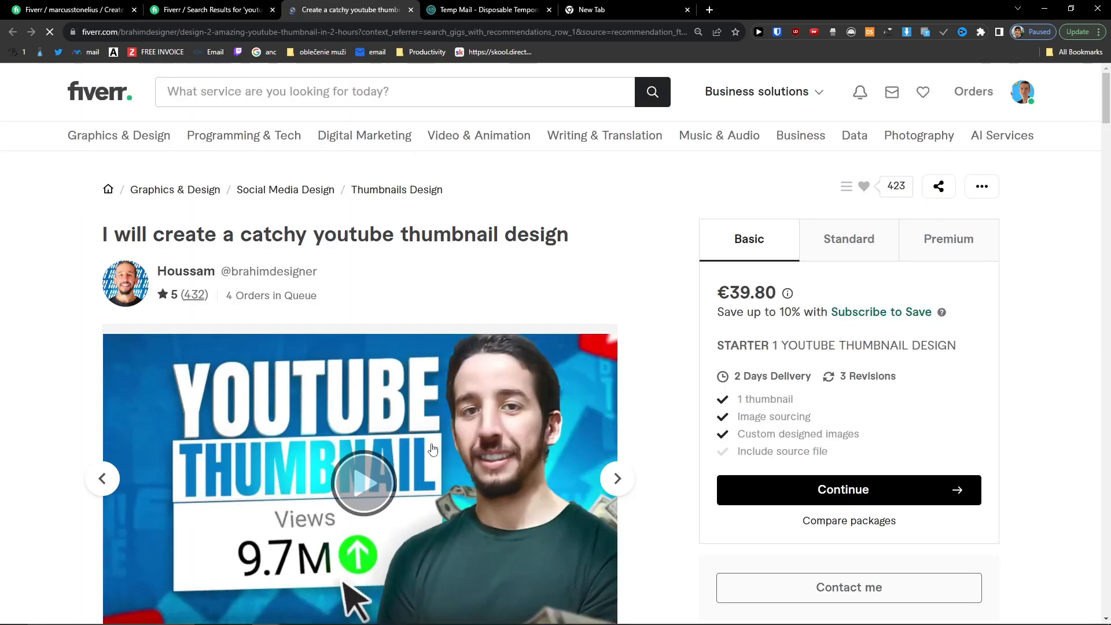
{"action": "left_click", "coordinate": [66, 5]}
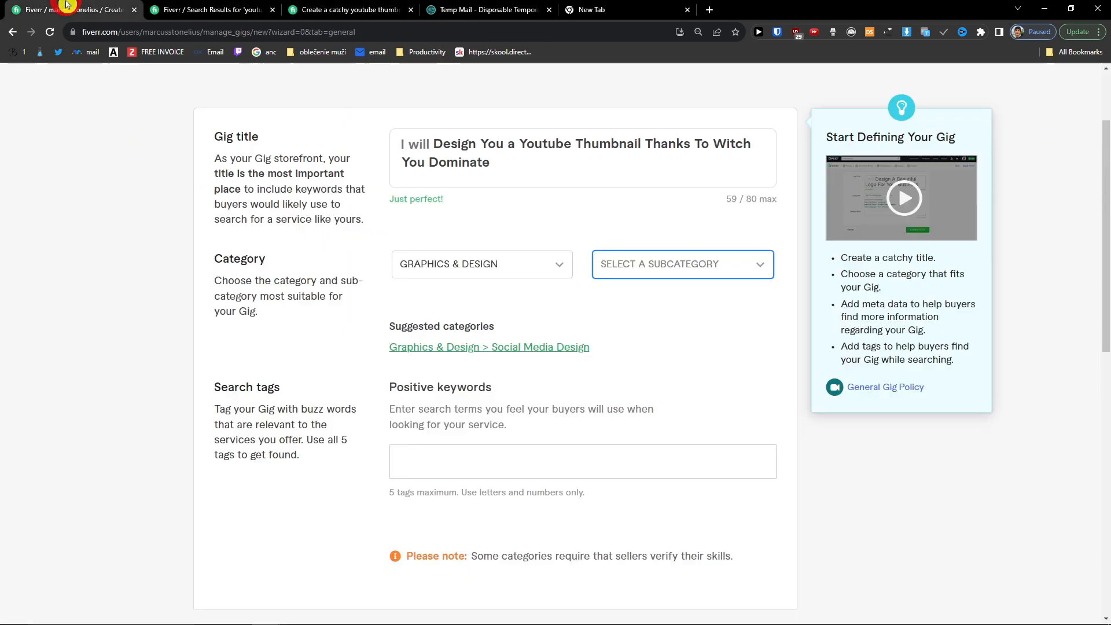
{"action": "left_click", "coordinate": [366, 9]}
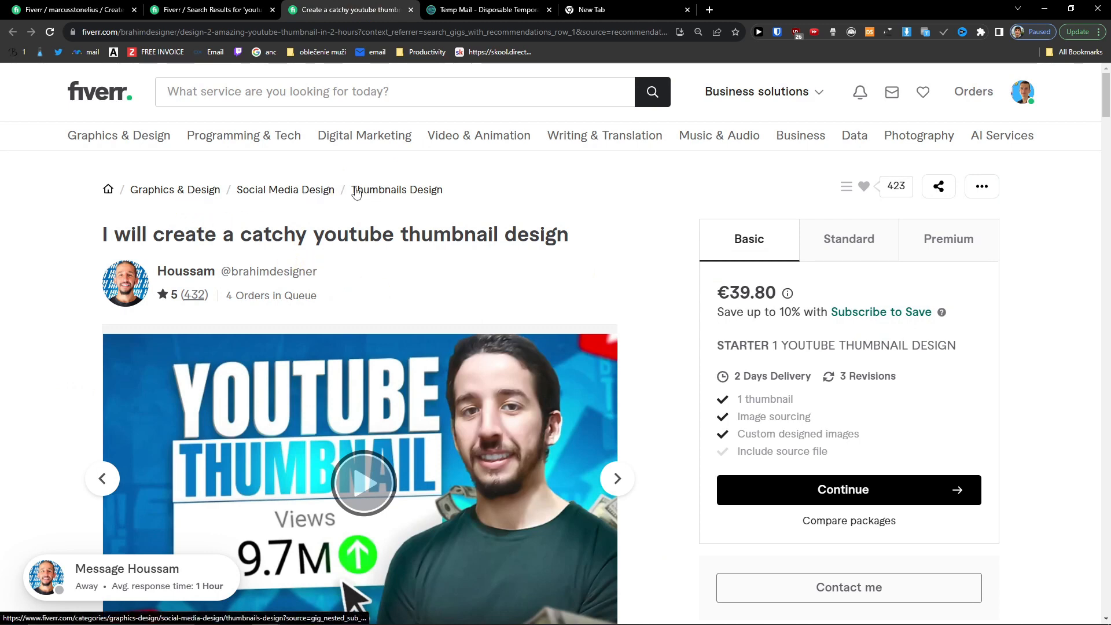
{"action": "left_click", "coordinate": [105, 9]}
Step: Set the subcategory to Social Media Design
{"action": "left_click", "coordinate": [672, 259]}
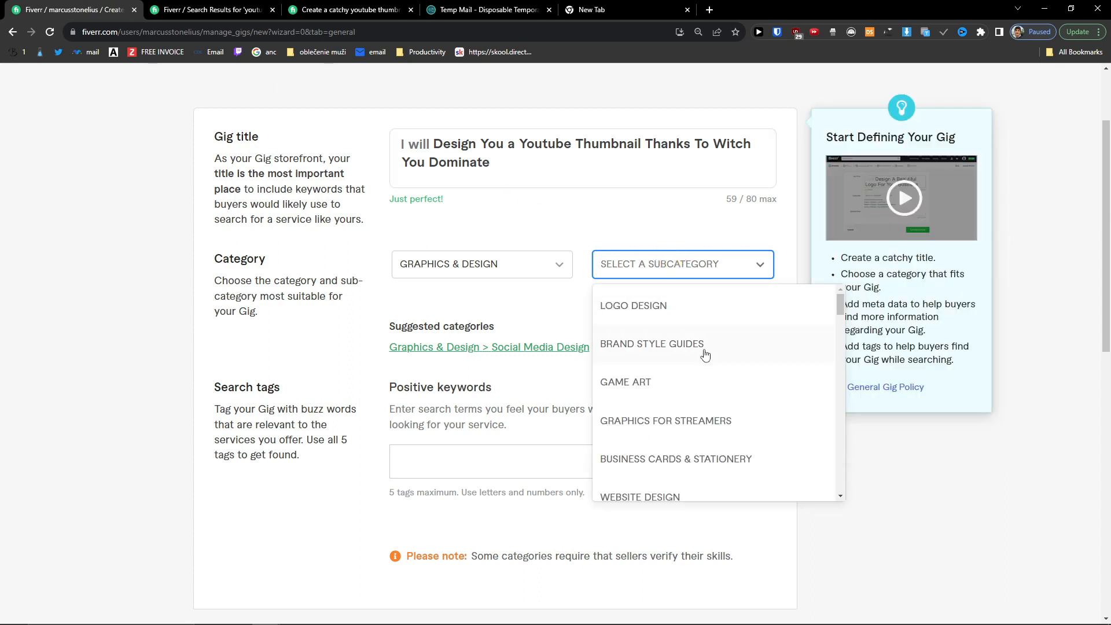
{"action": "scroll", "coordinate": [705, 354], "scroll_direction": "down", "scroll_amount": 2}
{"action": "scroll", "coordinate": [702, 358], "scroll_direction": "down", "scroll_amount": 12}
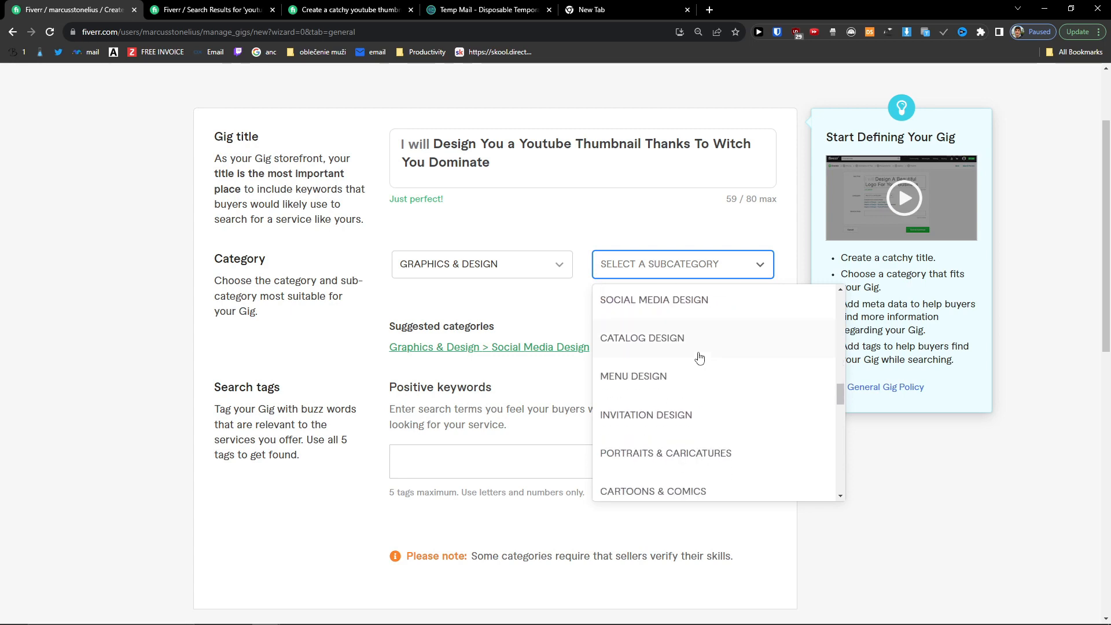
{"action": "left_click", "coordinate": [701, 309]}
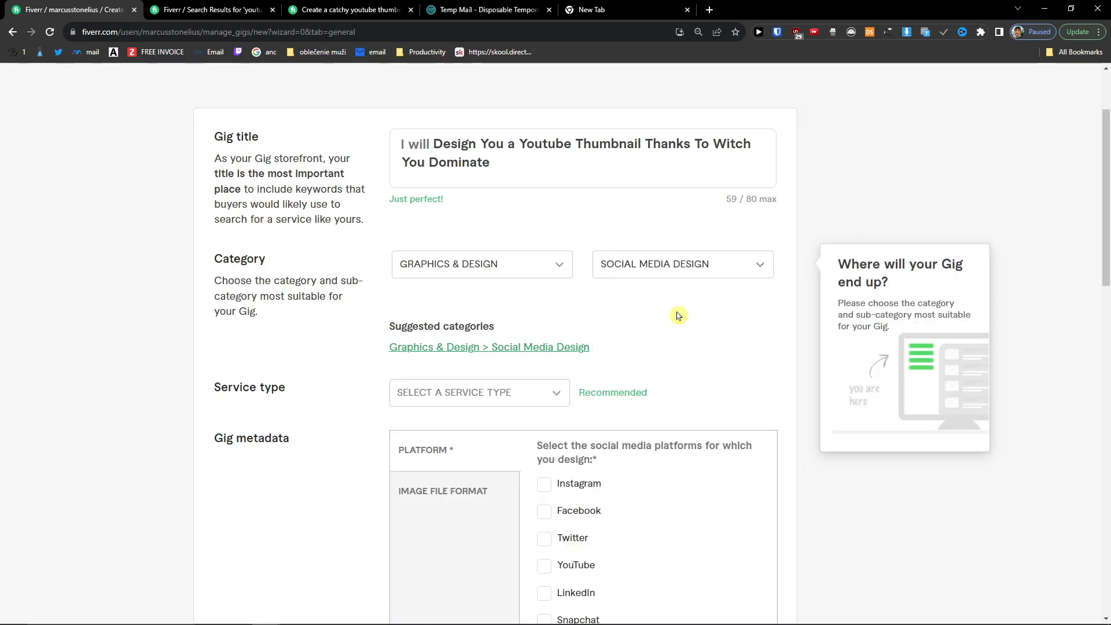
{"action": "scroll", "coordinate": [677, 314], "scroll_direction": "down", "scroll_amount": 2}
Step: Set the service type to Thumbnails Design, after briefly trying Social Posts & Banners
{"action": "left_click", "coordinate": [512, 284]}
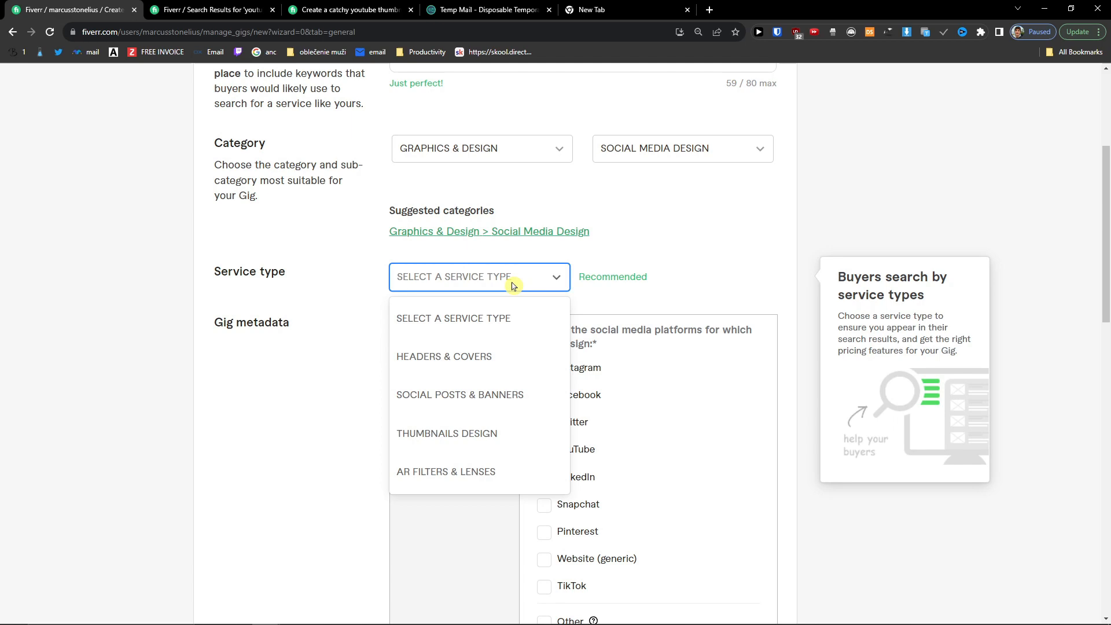
{"action": "scroll", "coordinate": [510, 295], "scroll_direction": "down", "scroll_amount": 2}
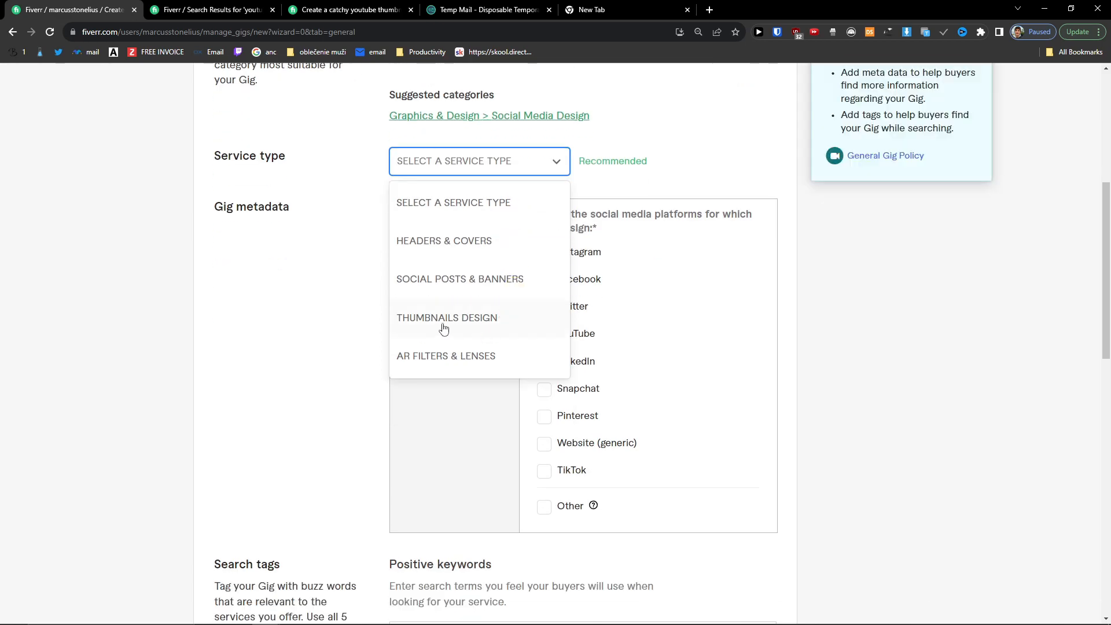
{"action": "left_click", "coordinate": [486, 323]}
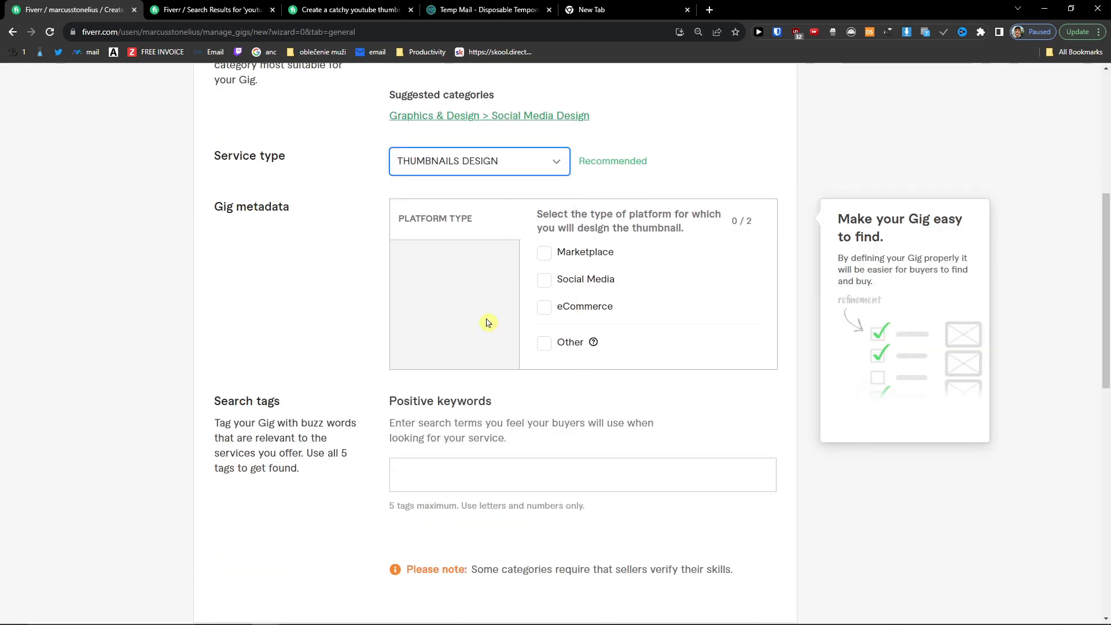
{"action": "scroll", "coordinate": [491, 318], "scroll_direction": "up", "scroll_amount": 2}
{"action": "left_click", "coordinate": [486, 291]}
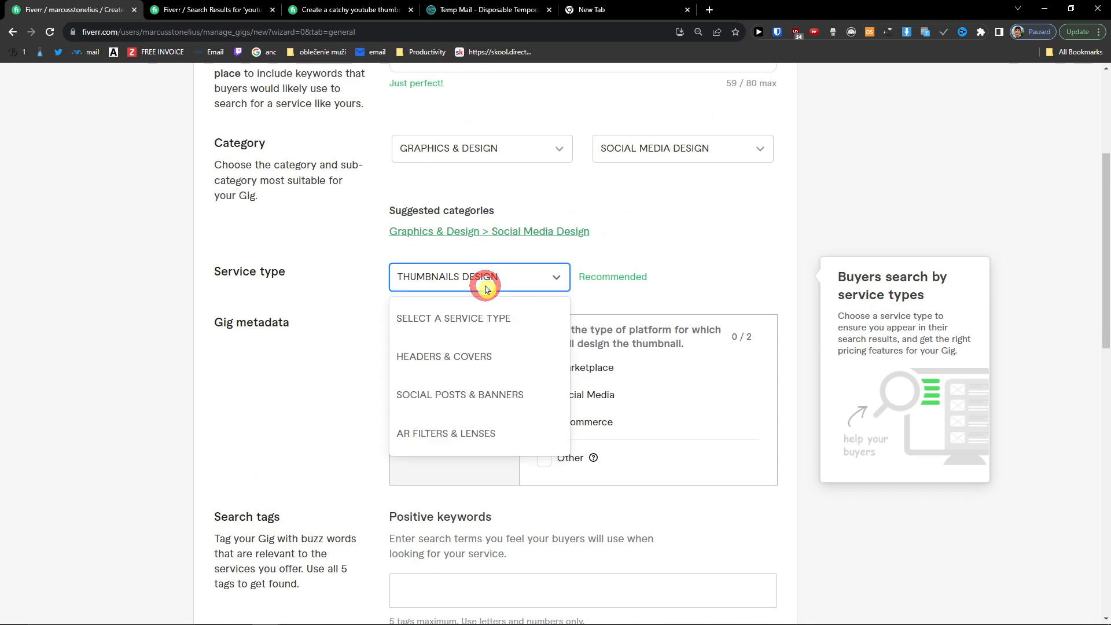
{"action": "left_click", "coordinate": [452, 395]}
{"action": "left_click", "coordinate": [472, 279]}
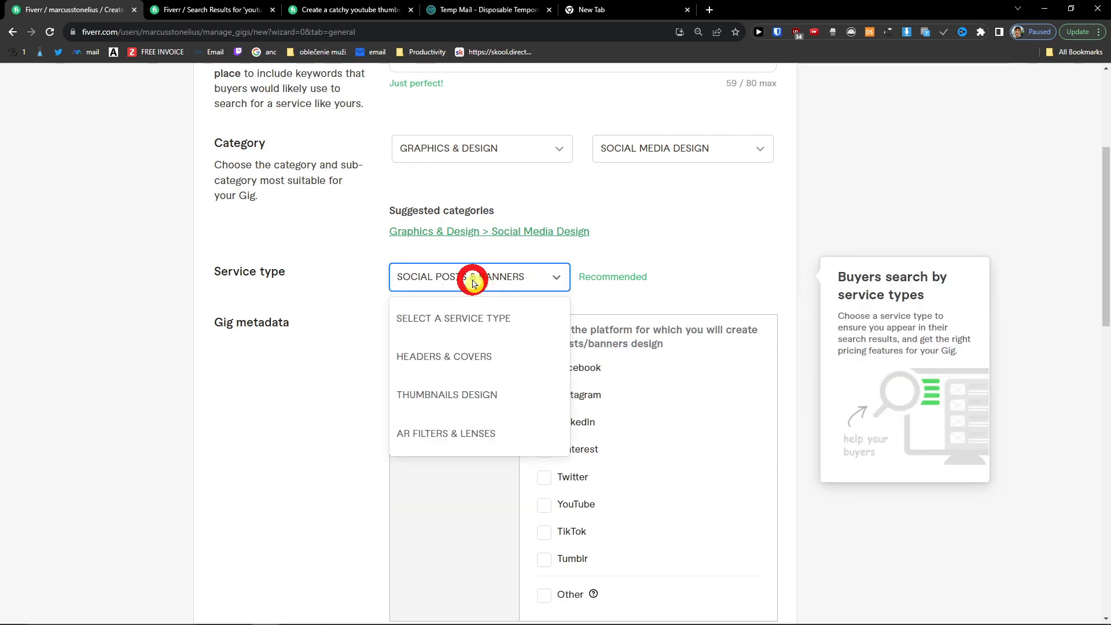
{"action": "left_click", "coordinate": [475, 412]}
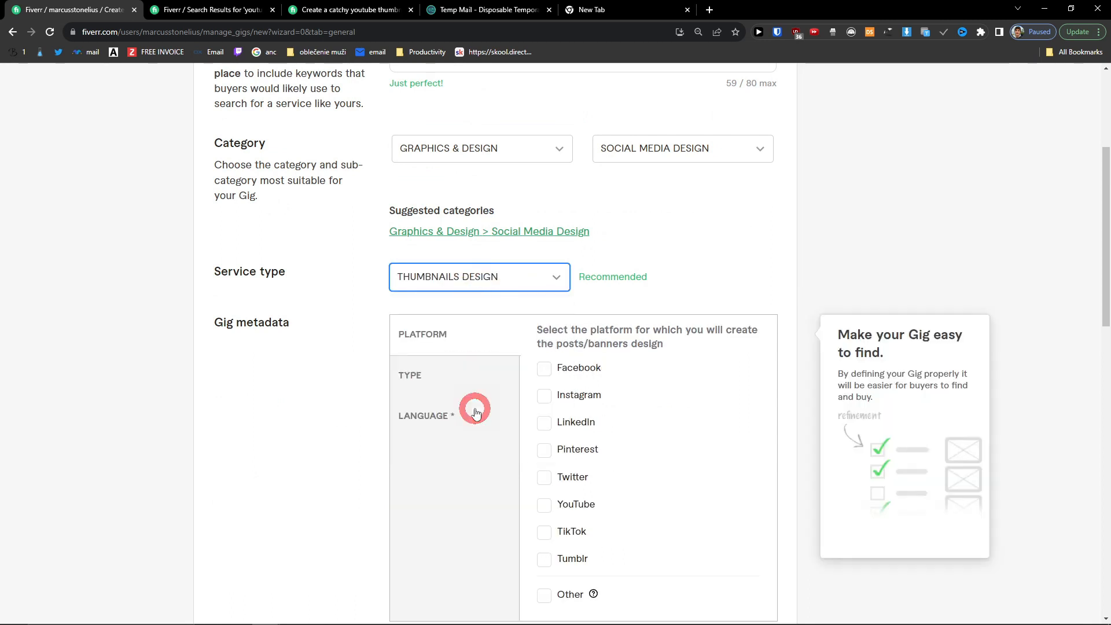
Step: Tick Social Media and Other as platform types, naming the other platform Youtube
{"action": "left_click", "coordinate": [545, 399]}
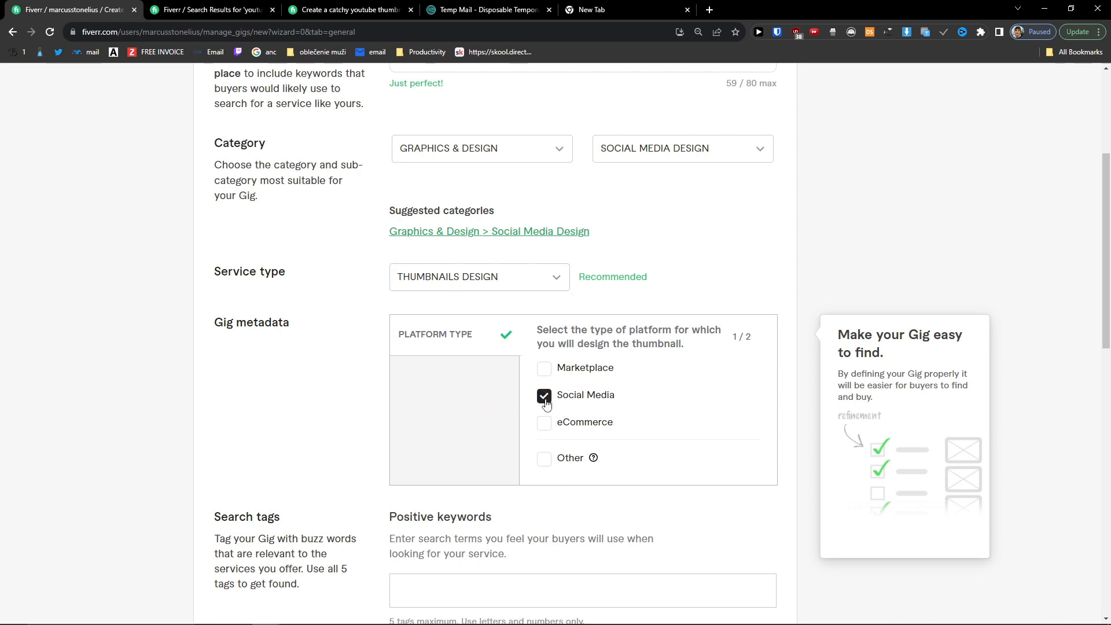
{"action": "left_click", "coordinate": [546, 458]}
{"action": "left_click", "coordinate": [545, 457]}
{"action": "left_click", "coordinate": [544, 458]}
{"action": "left_click", "coordinate": [579, 493]}
{"action": "type", "text": "Youtube"}
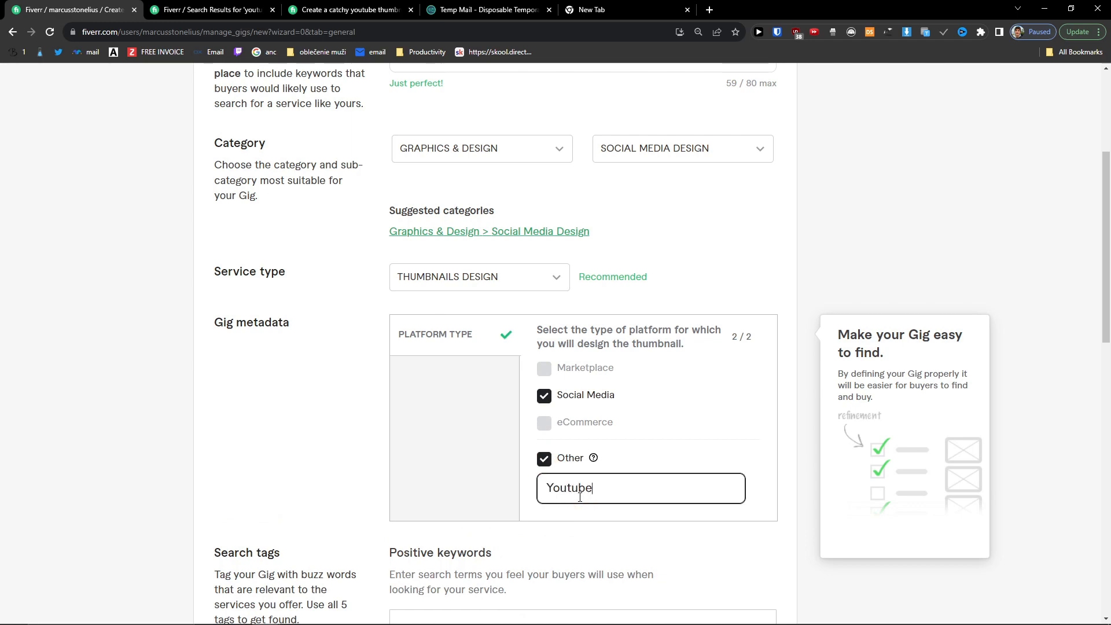
{"action": "scroll", "coordinate": [232, 435], "scroll_direction": "down", "scroll_amount": 2}
Step: Place the cursor in the Positive keywords box to begin adding search tags
{"action": "left_click", "coordinate": [424, 499]}
{"action": "left_click_drag", "start_coordinate": [386, 464], "coordinate": [513, 471]}
{"action": "left_click", "coordinate": [517, 476]}
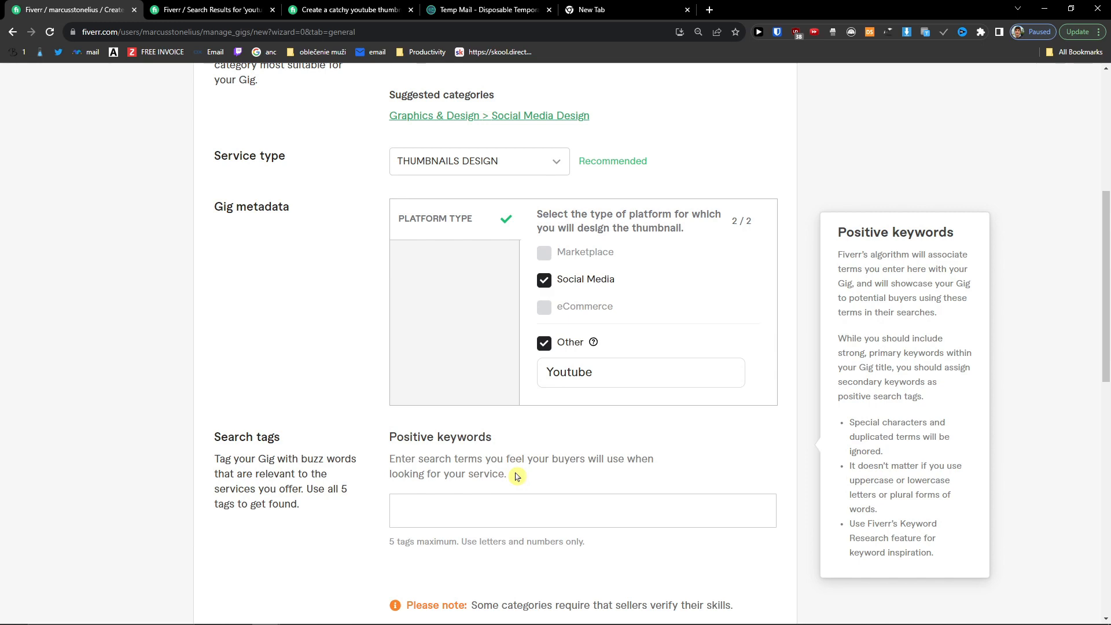
{"action": "scroll", "coordinate": [517, 476], "scroll_direction": "down", "scroll_amount": 1}
{"action": "scroll", "coordinate": [517, 476], "scroll_direction": "up", "scroll_amount": 1, "text": "ctrl"}
{"action": "left_click", "coordinate": [503, 447]}
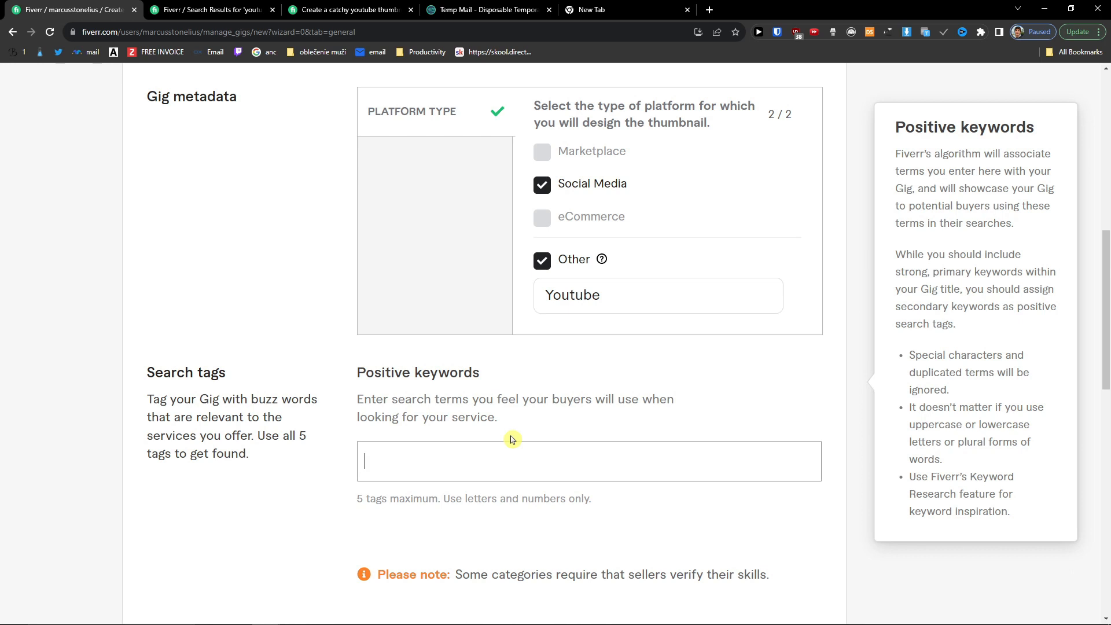
Step: Add tags YOUTUBE THUMBNAILS, GAMING YOUTUBE THUMBNAIL, CLICKBAIT YOUTUBE THUMBNAILS, YOUTUBE THUMBNAIL and YOUTUBE THUMBNAIL FOR SPORT
{"action": "left_click", "coordinate": [481, 467]}
{"action": "type", "text": "youtube thumbnails"}
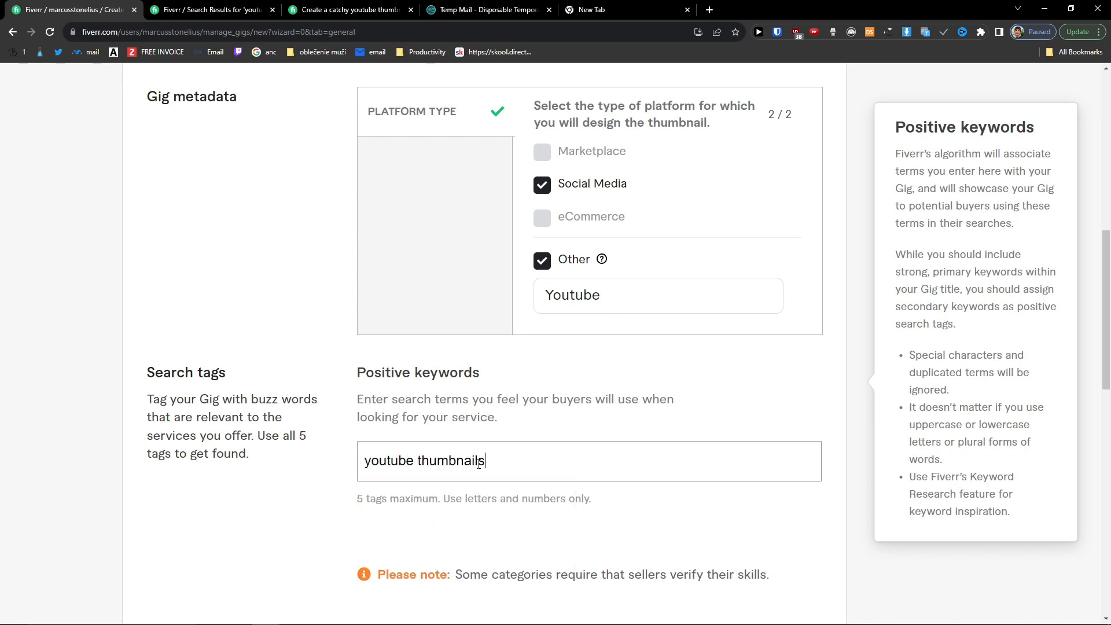
{"action": "key", "text": "Return"}
{"action": "type", "text": "gaming"}
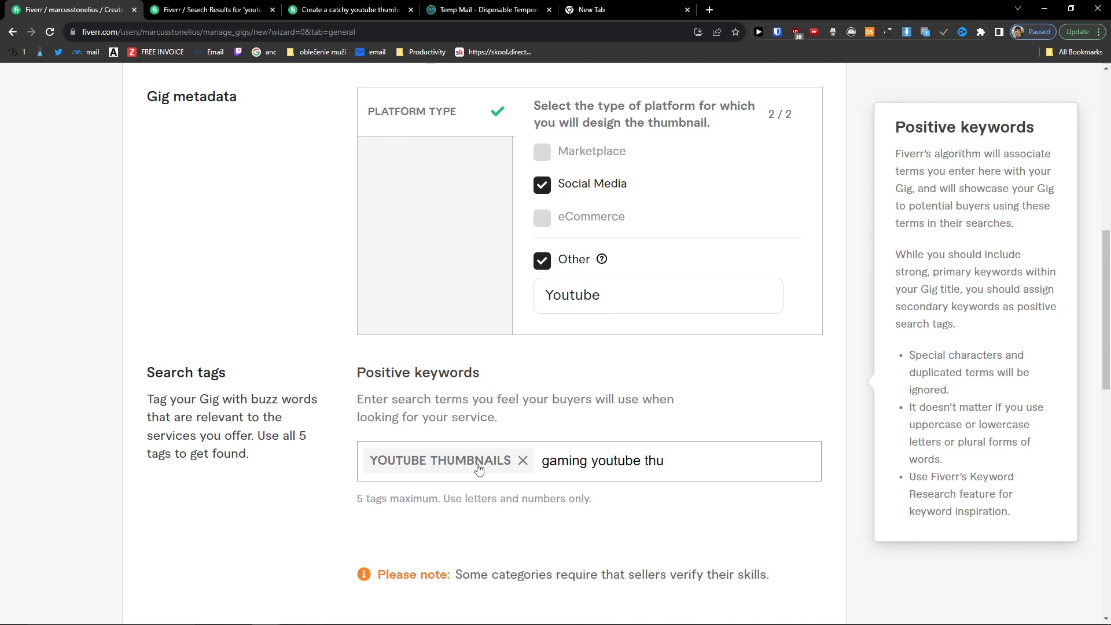
{"action": "type", "text": " youtube thumbnail"}
{"action": "key", "text": "Return"}
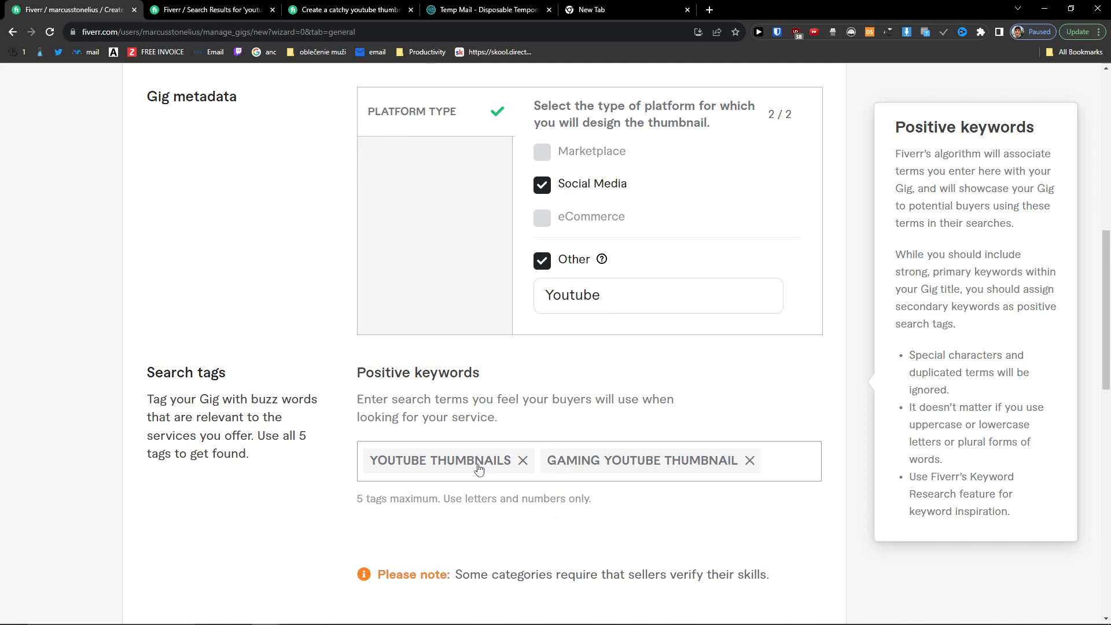
{"action": "type", "text": "clickbait "}
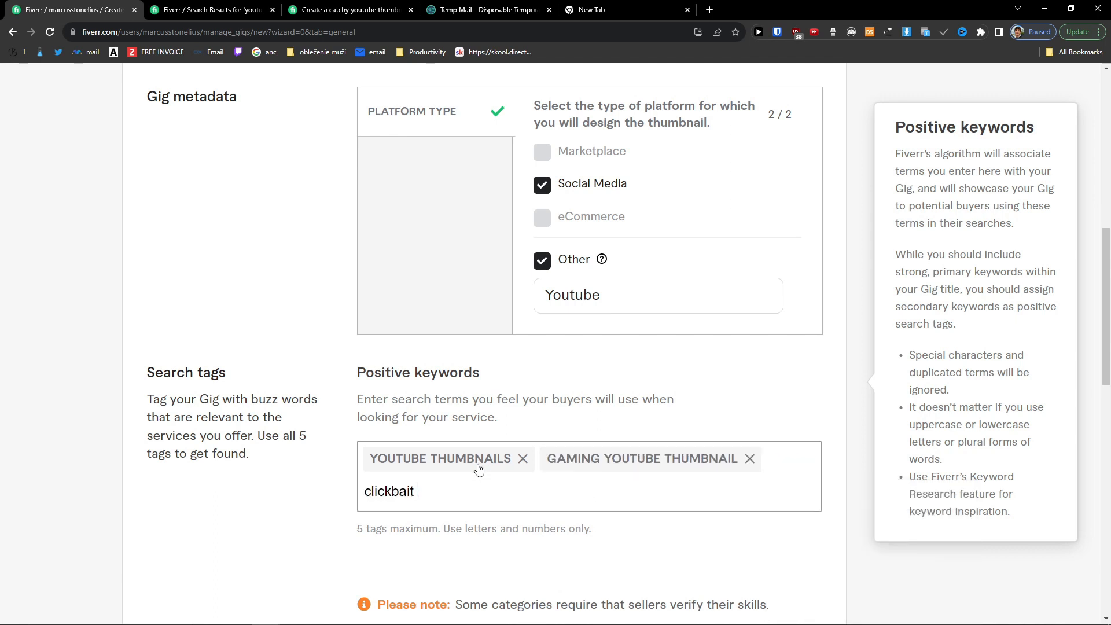
{"action": "type", "text": "youtube thumbnails"}
{"action": "key", "text": "Return"}
{"action": "type", "text": "youtub"}
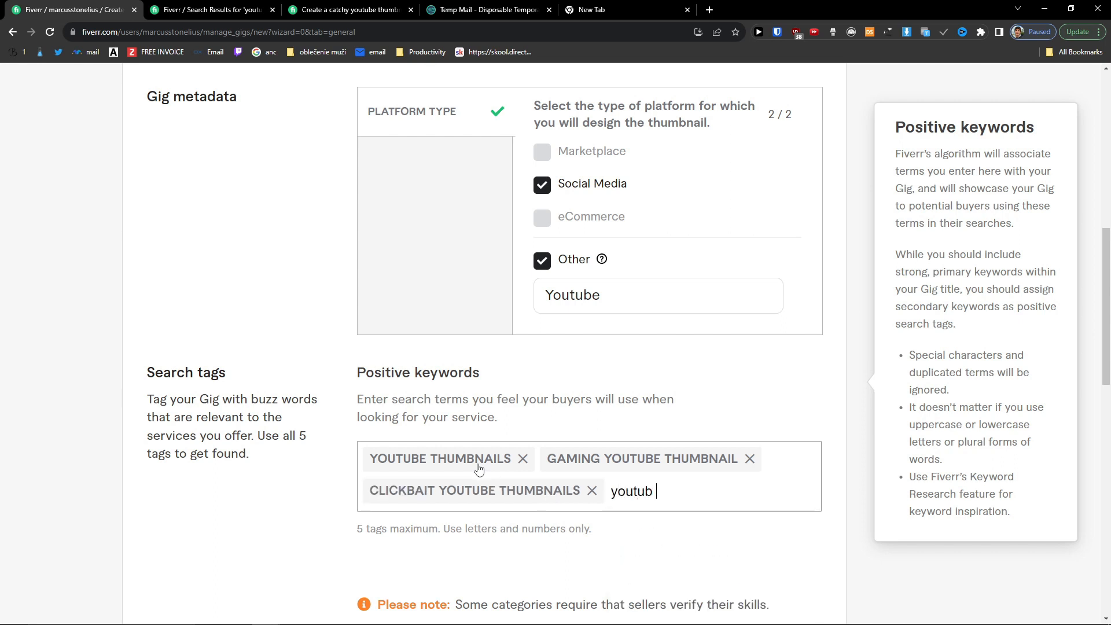
{"action": "type", "text": "e"}
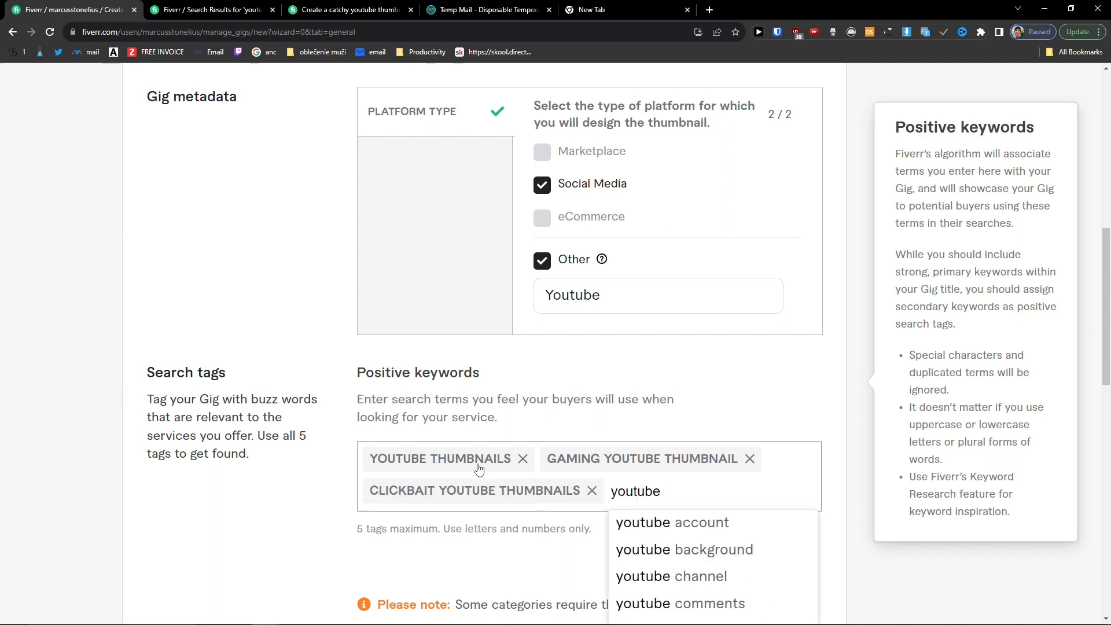
{"action": "scroll", "coordinate": [479, 469], "scroll_direction": "down", "scroll_amount": 2}
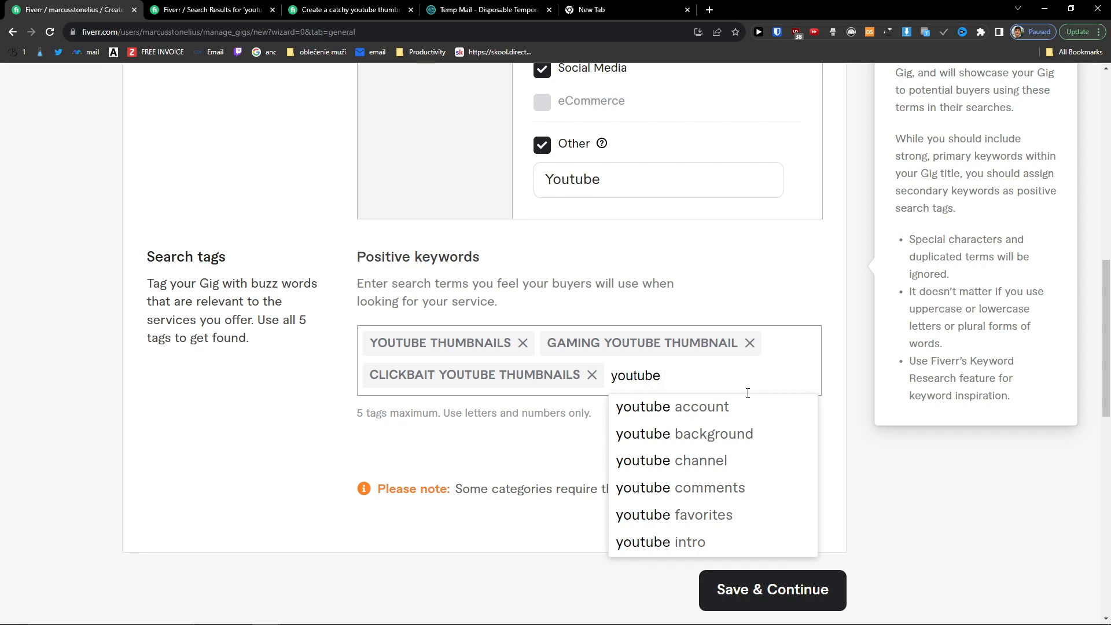
{"action": "type", "text": "thumbnail"}
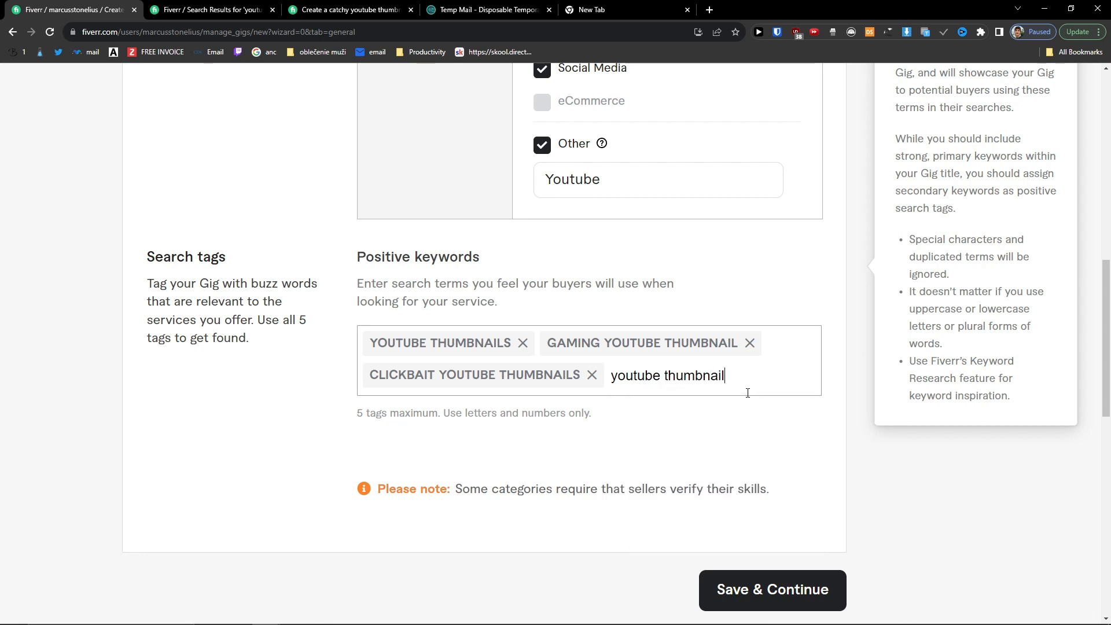
{"action": "key", "text": "Return"}
{"action": "type", "text": "youtube thumbnail"}
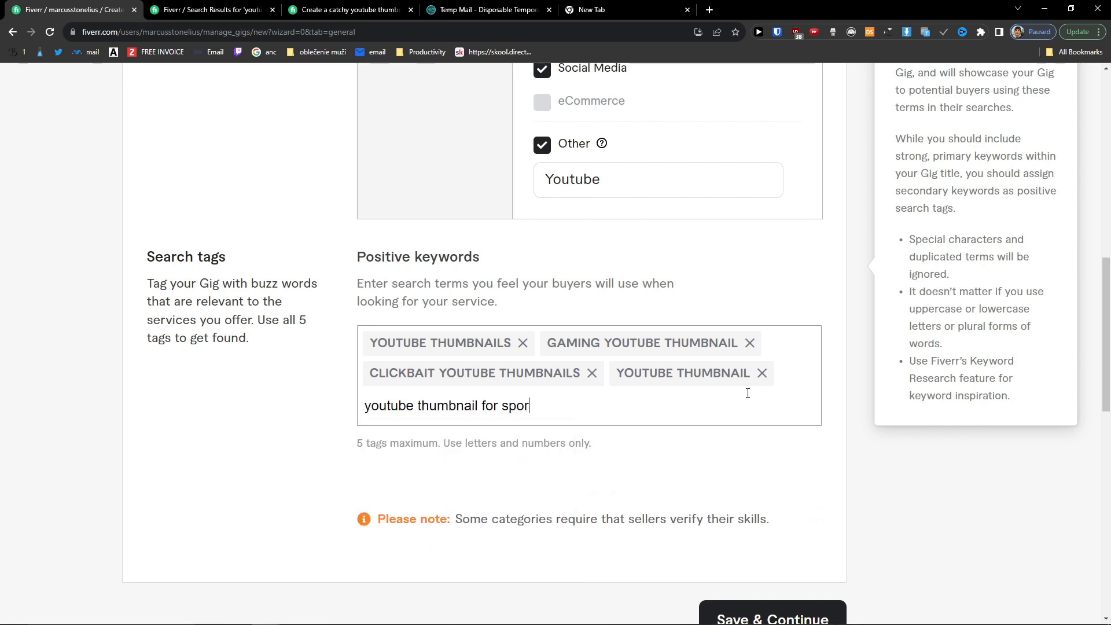
{"action": "key", "text": "Return"}
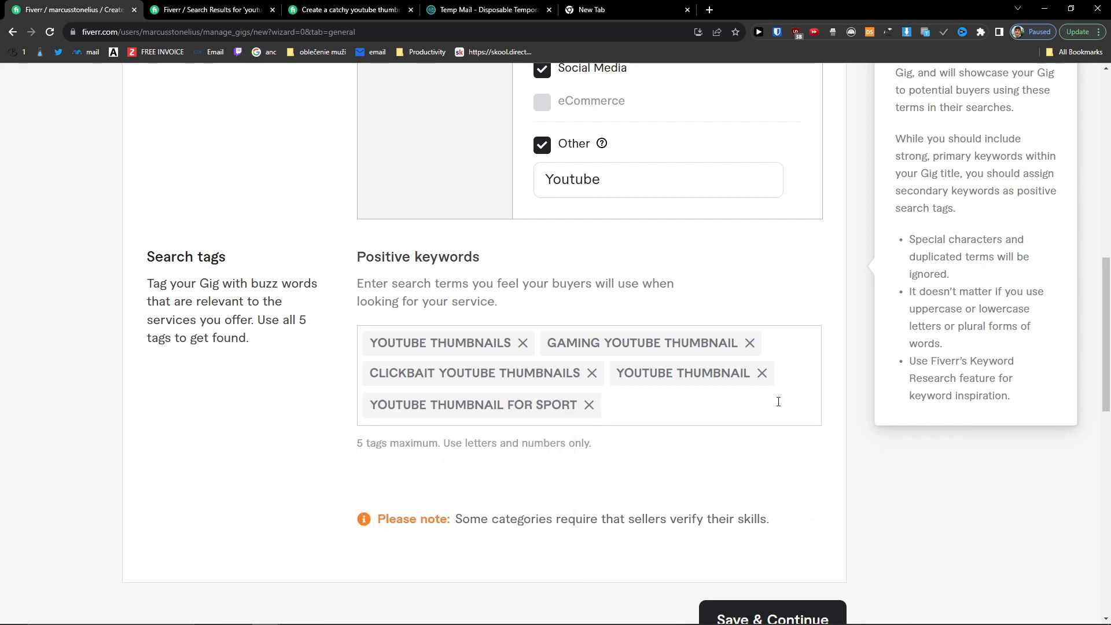
Step: Remove the tags over 20 characters, add YOUTUBE and THUMBNAIL, and save the overview
{"action": "scroll", "coordinate": [723, 400], "scroll_direction": "up", "scroll_amount": 4}
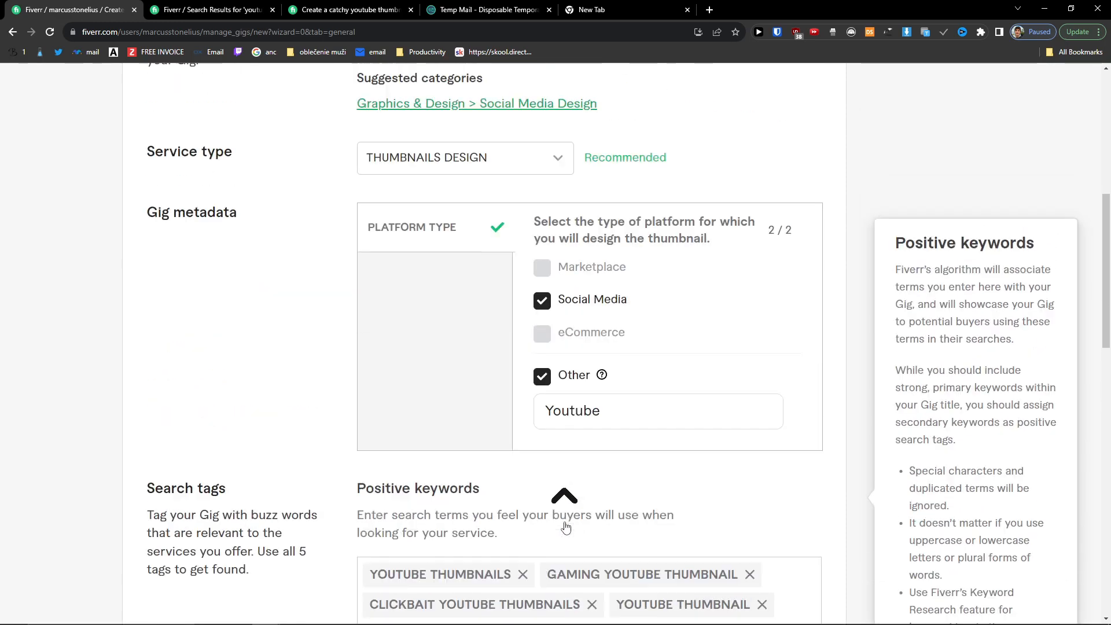
{"action": "scroll", "coordinate": [566, 526], "scroll_direction": "up", "scroll_amount": 8}
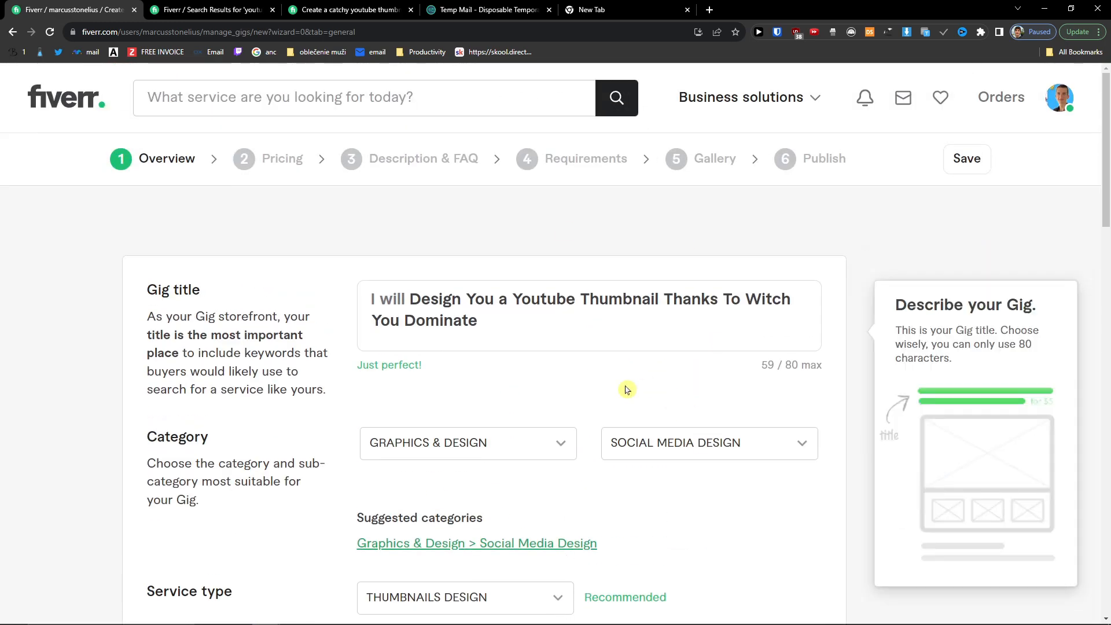
{"action": "scroll", "coordinate": [627, 390], "scroll_direction": "down", "scroll_amount": 15}
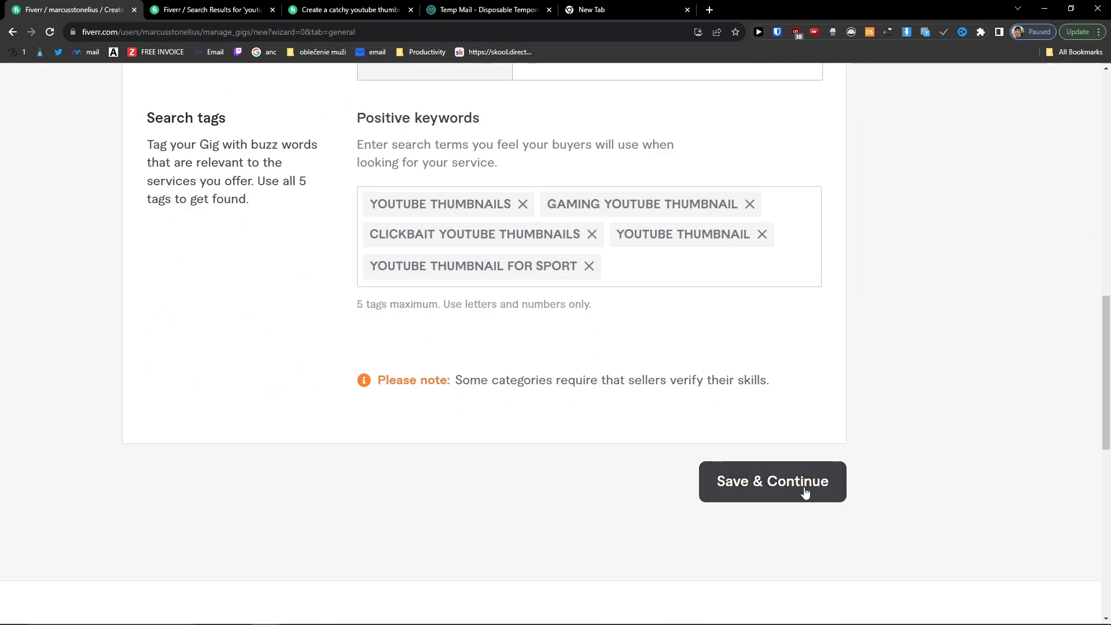
{"action": "left_click", "coordinate": [820, 486]}
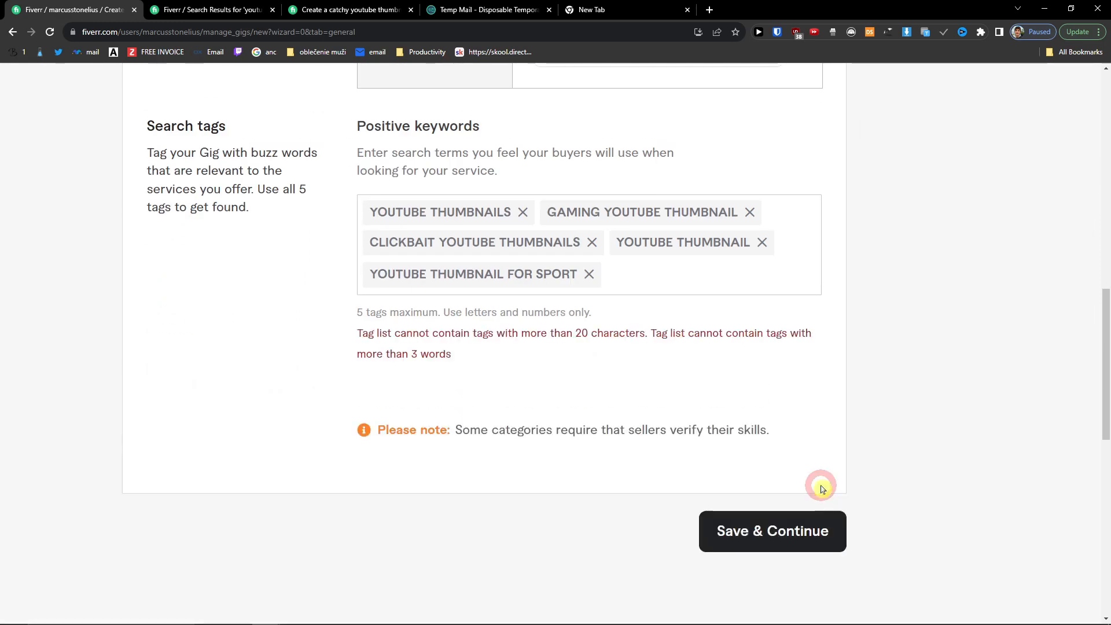
{"action": "left_click", "coordinate": [590, 272]}
{"action": "left_click", "coordinate": [794, 468]}
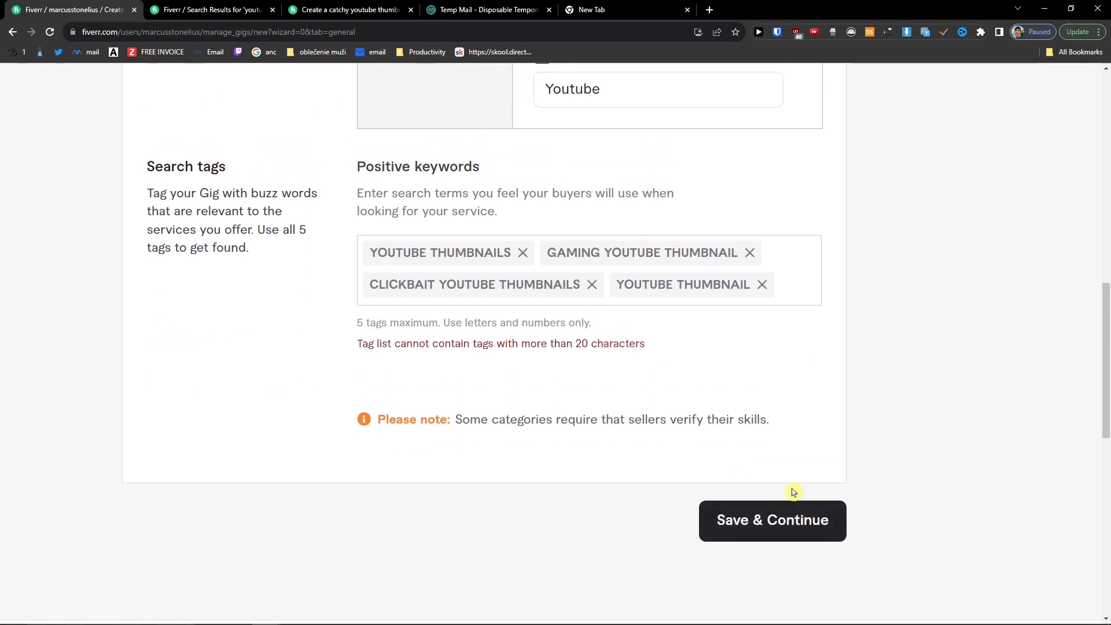
{"action": "left_click", "coordinate": [591, 284]}
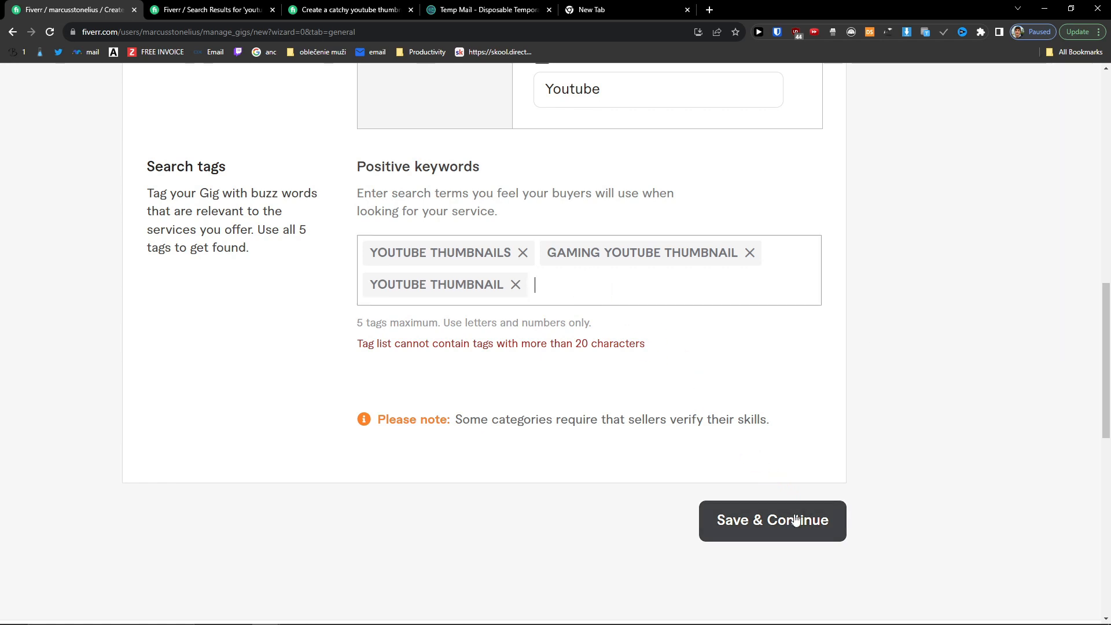
{"action": "left_click", "coordinate": [749, 255]}
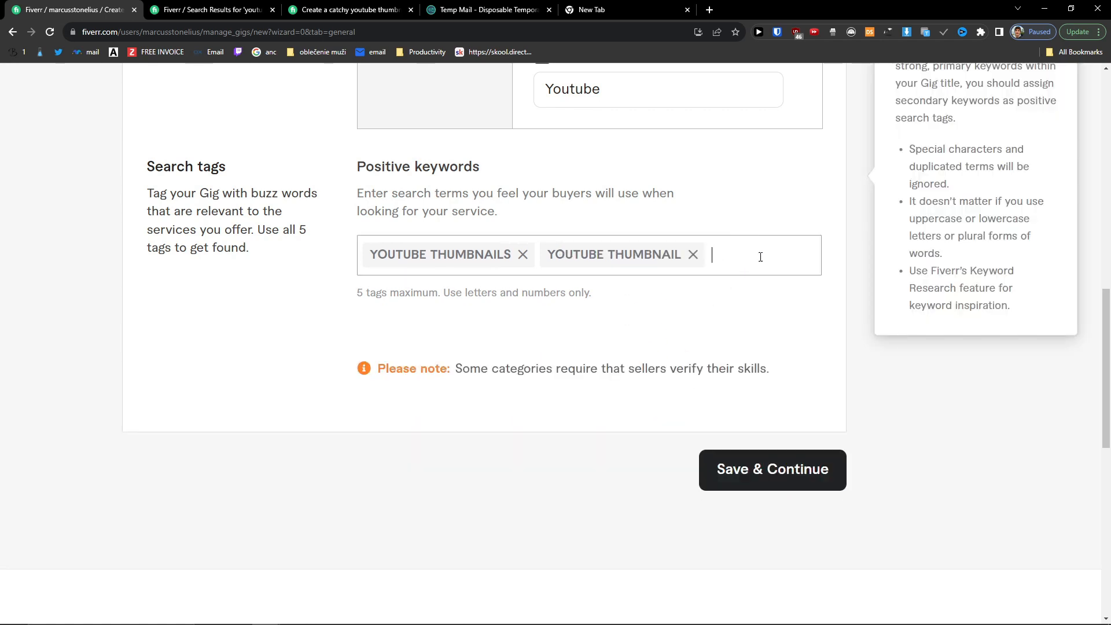
{"action": "type", "text": "youtube"}
{"action": "key", "text": "Return"}
{"action": "type", "text": "thumbnail"}
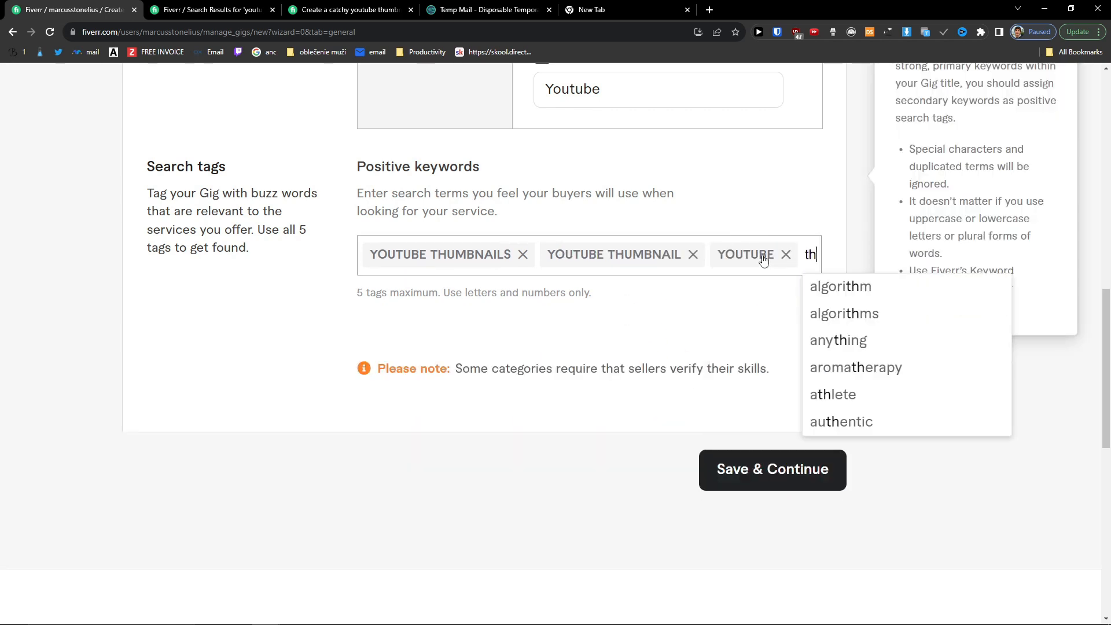
{"action": "key", "text": "Return"}
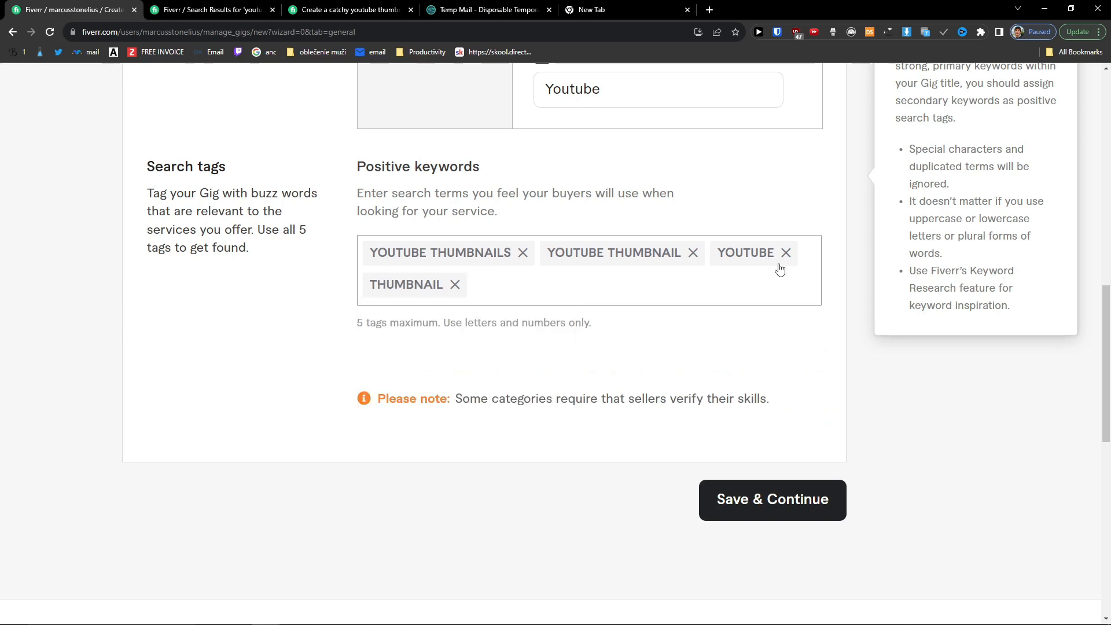
{"action": "left_click", "coordinate": [764, 517]}
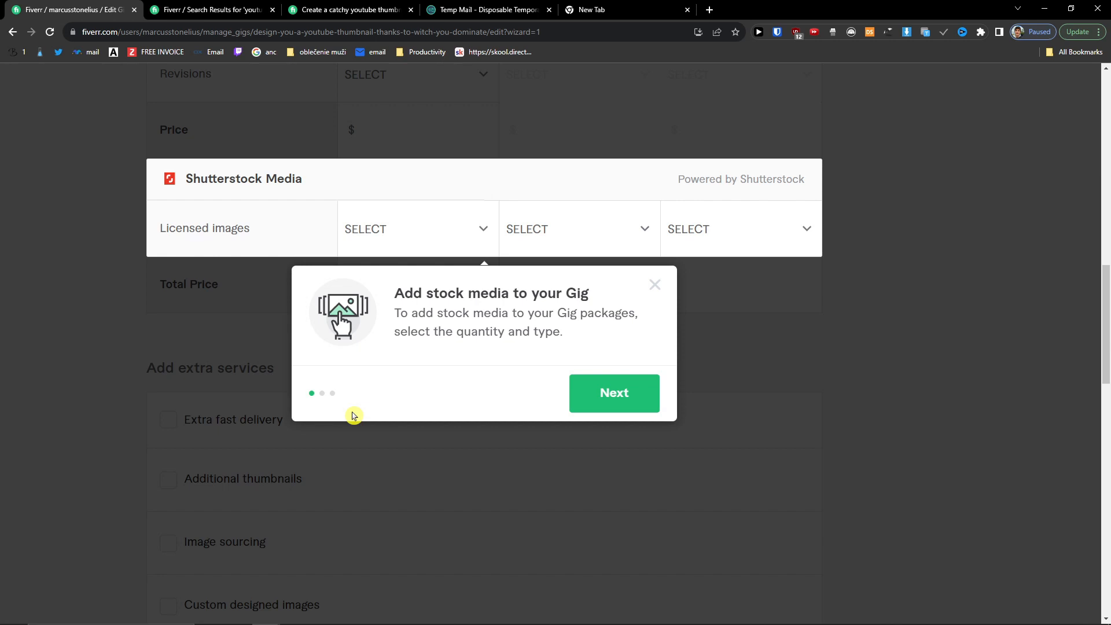
Step: Step through and dismiss the stock-media tour on the Scope & Pricing page
{"action": "scroll", "coordinate": [354, 416], "scroll_direction": "up", "scroll_amount": 2}
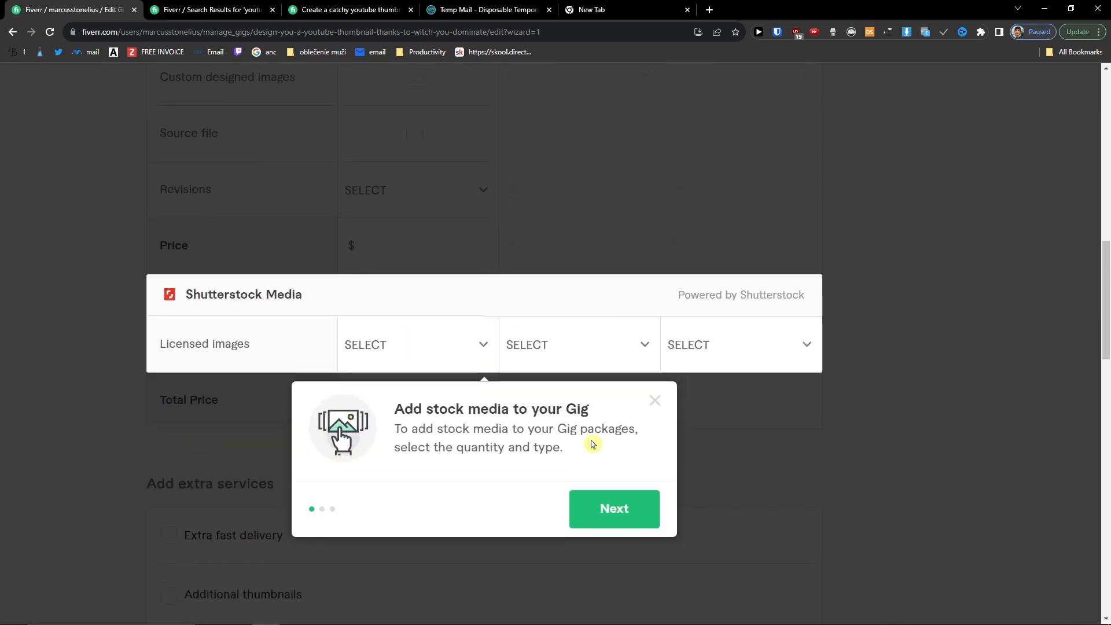
{"action": "left_click", "coordinate": [636, 510]}
{"action": "left_click", "coordinate": [626, 392]}
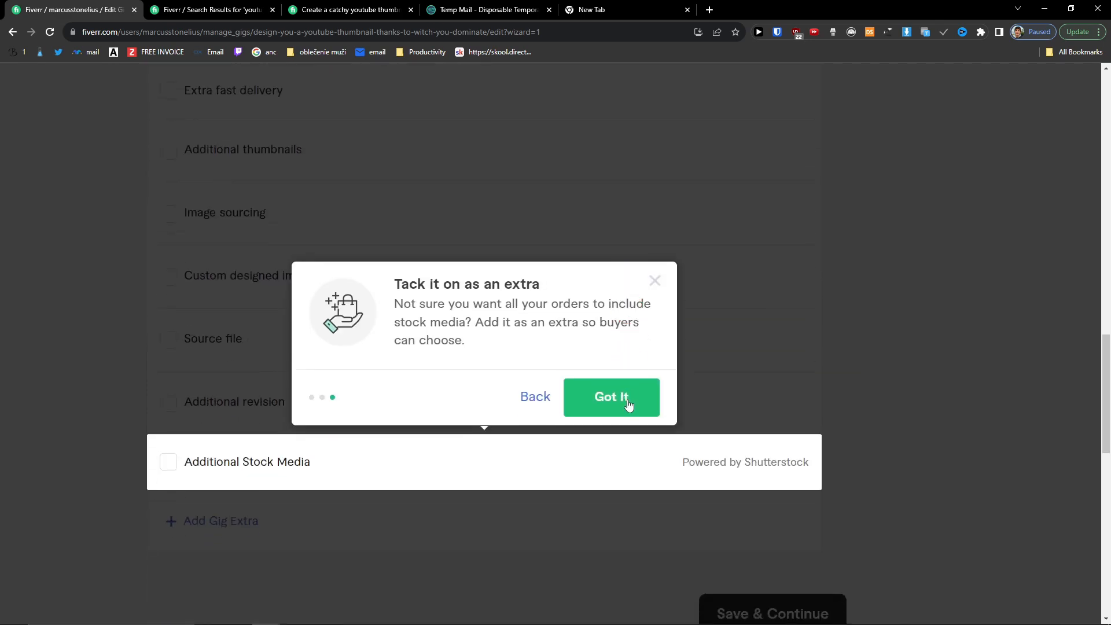
{"action": "left_click", "coordinate": [631, 405]}
Step: Look over the still-blank Basic package fields on the Scope & Pricing page
{"action": "scroll", "coordinate": [446, 464], "scroll_direction": "up", "scroll_amount": 3}
{"action": "scroll", "coordinate": [429, 459], "scroll_direction": "up", "scroll_amount": 15}
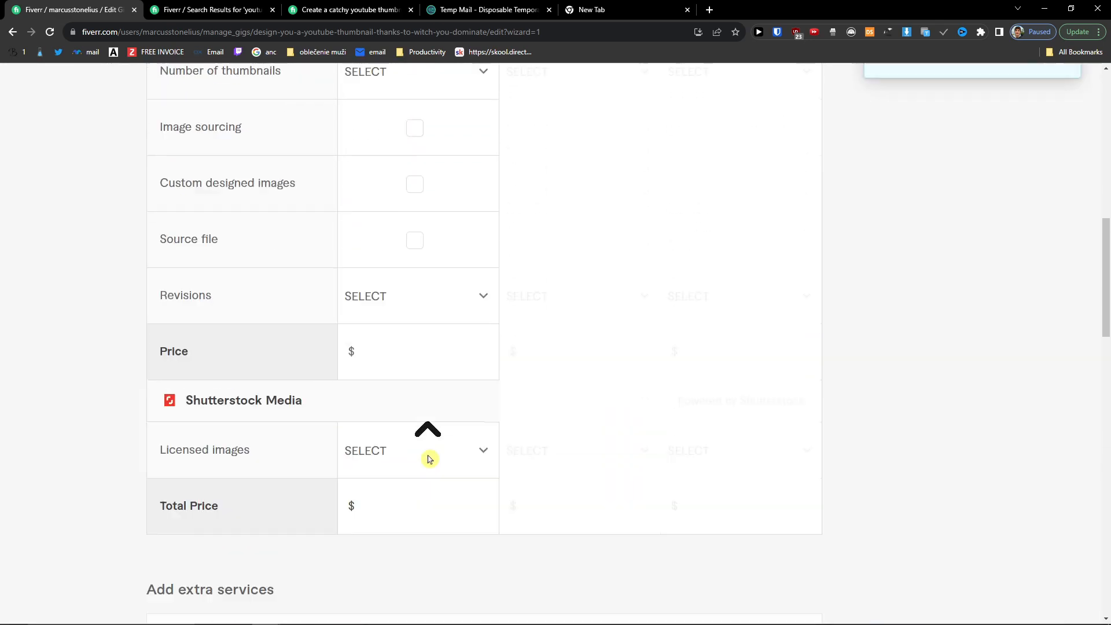
{"action": "scroll", "coordinate": [429, 456], "scroll_direction": "down", "scroll_amount": 4}
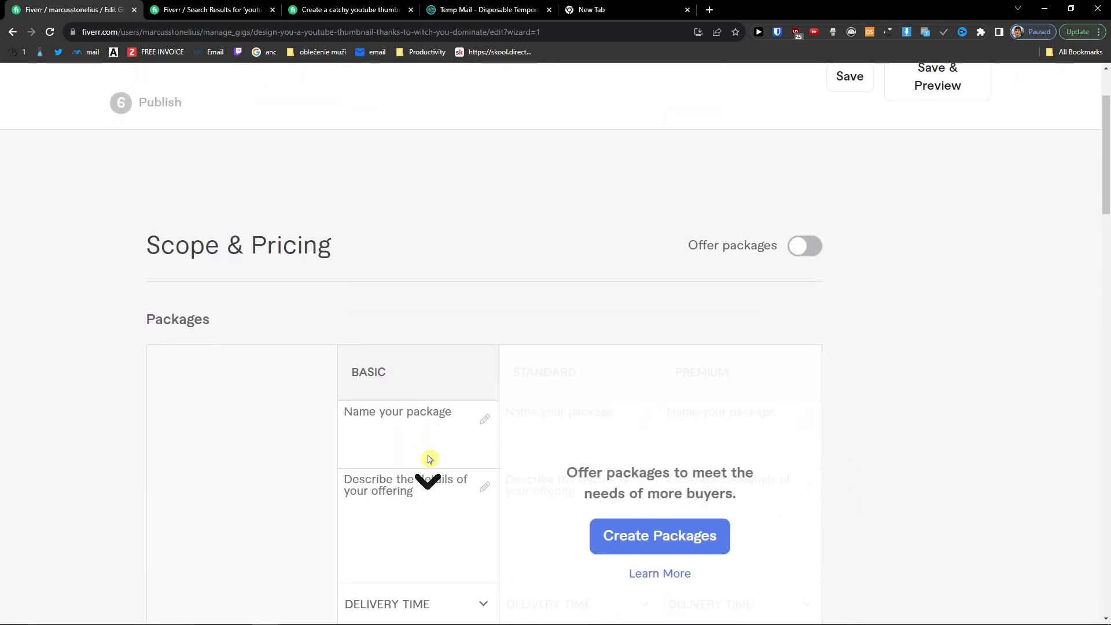
{"action": "scroll", "coordinate": [445, 462], "scroll_direction": "down", "scroll_amount": 2}
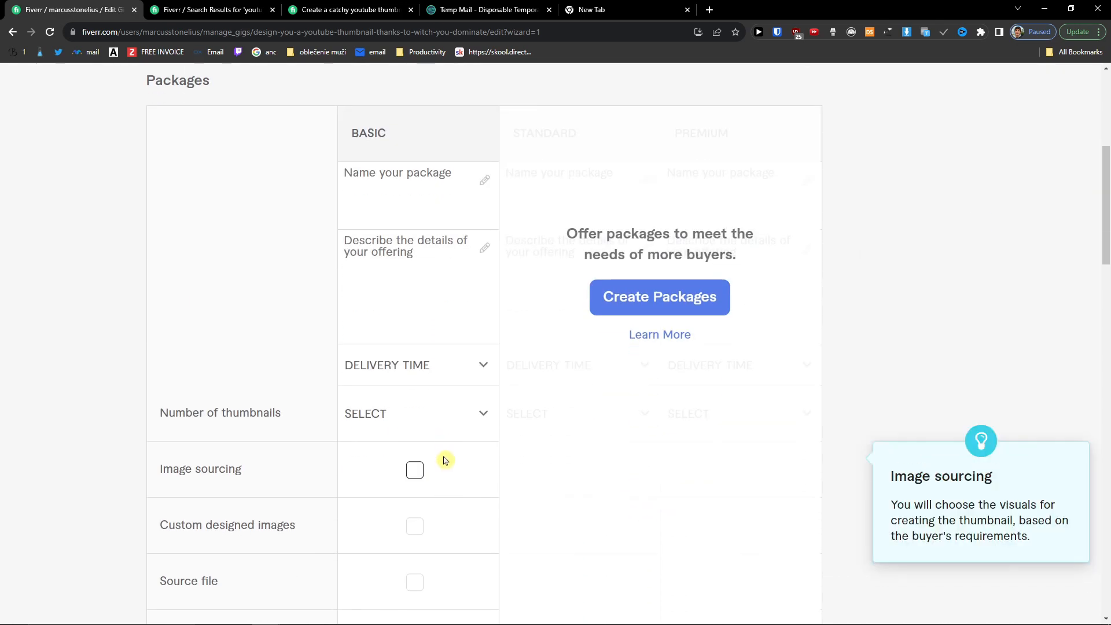
{"action": "left_click", "coordinate": [226, 9]}
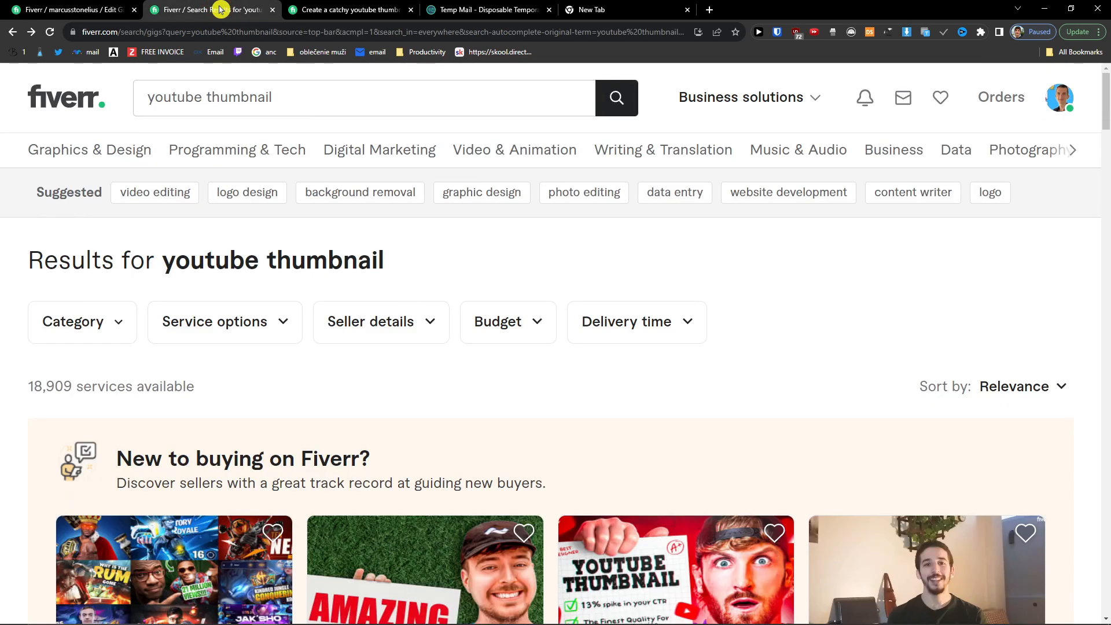
Step: Look over the competitor's 'catchy youtube thumbnail design' gig page
{"action": "left_click", "coordinate": [402, 7]}
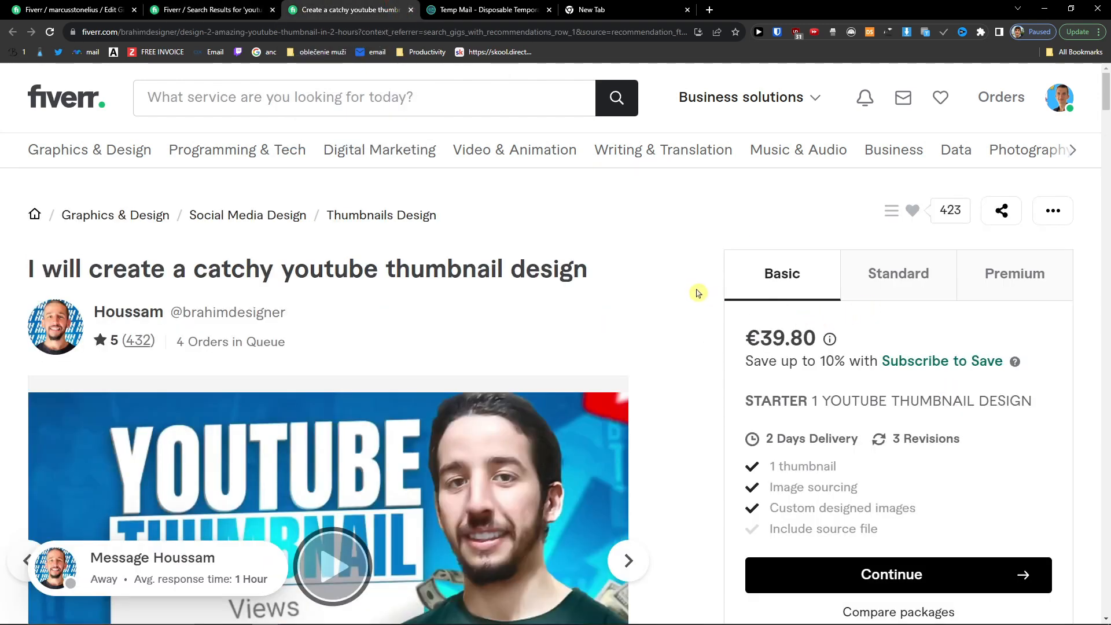
{"action": "scroll", "coordinate": [696, 295], "scroll_direction": "down", "scroll_amount": 2}
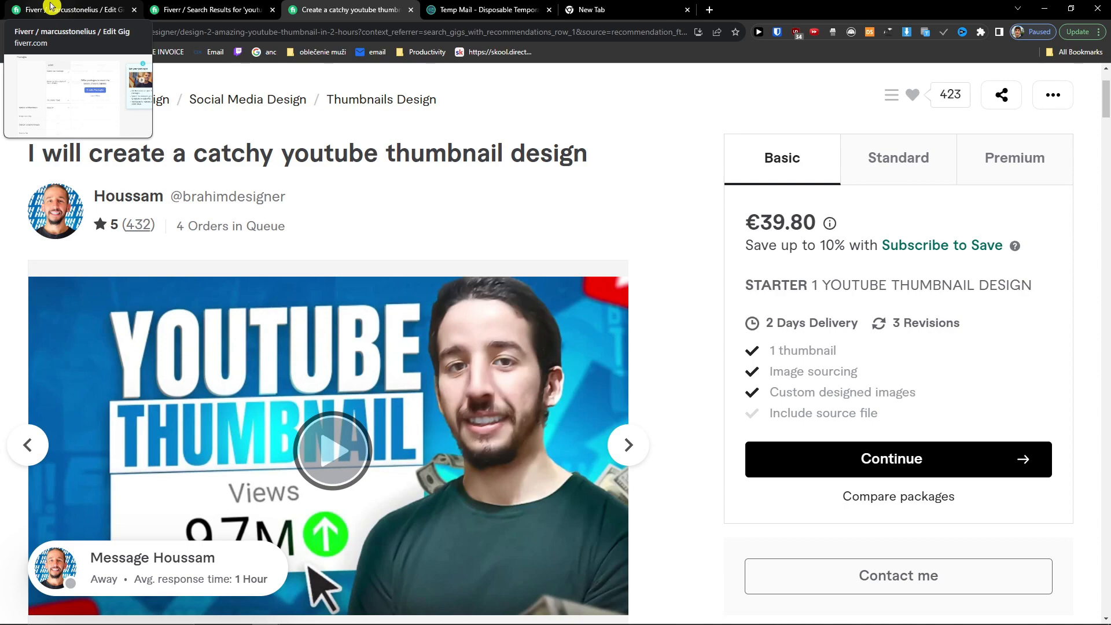
{"action": "scroll", "coordinate": [290, 142], "scroll_direction": "up", "scroll_amount": 2}
Step: Open the Thumbnails Design category in a new tab and browse gigs priced €5 to €100
{"action": "middle_click", "coordinate": [367, 216]}
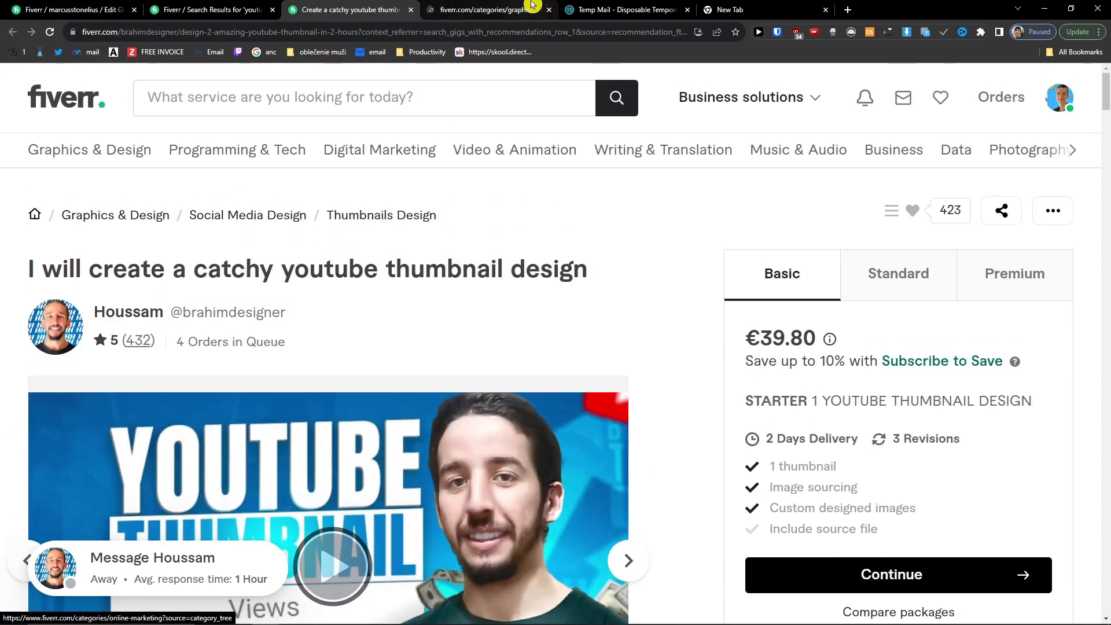
{"action": "left_click", "coordinate": [533, 7]}
{"action": "scroll", "coordinate": [553, 282], "scroll_direction": "down", "scroll_amount": 5}
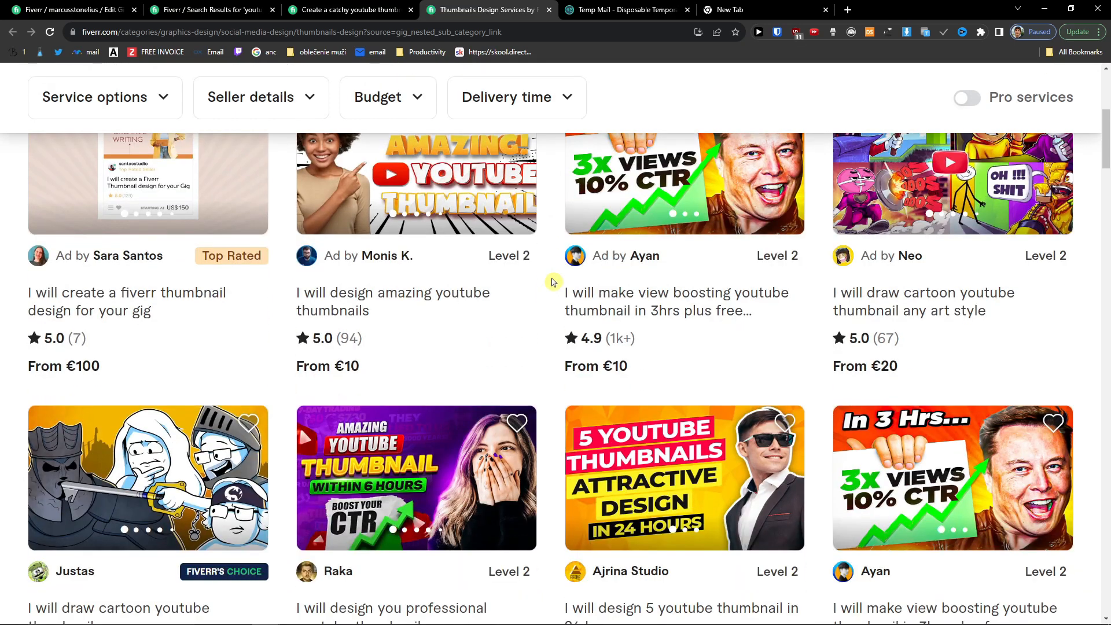
{"action": "scroll", "coordinate": [552, 282], "scroll_direction": "down", "scroll_amount": 5}
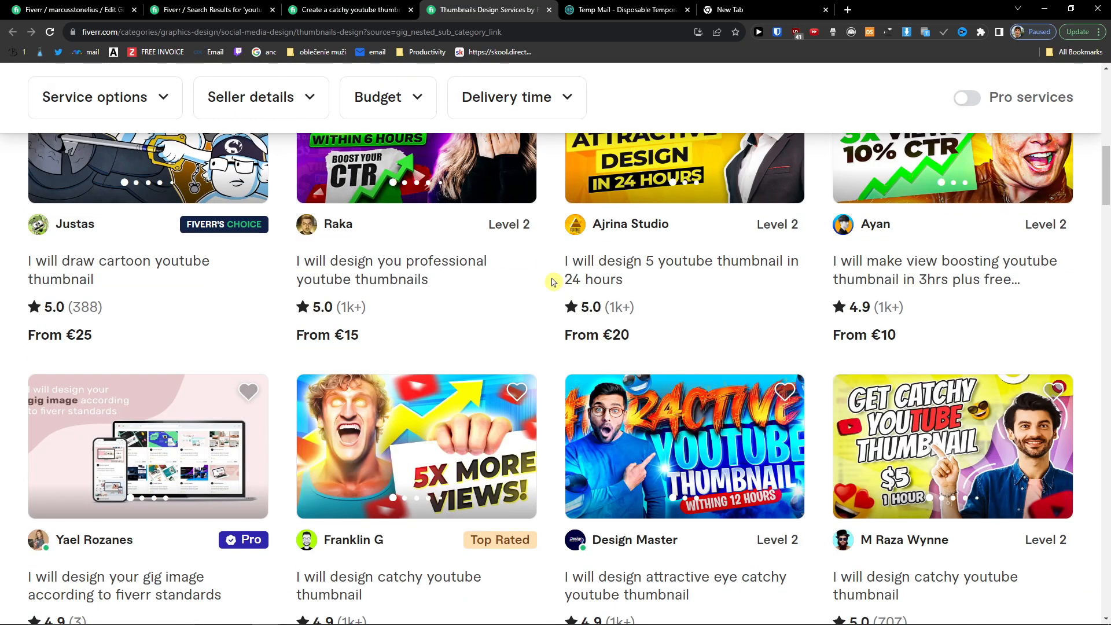
{"action": "scroll", "coordinate": [553, 282], "scroll_direction": "up", "scroll_amount": 5}
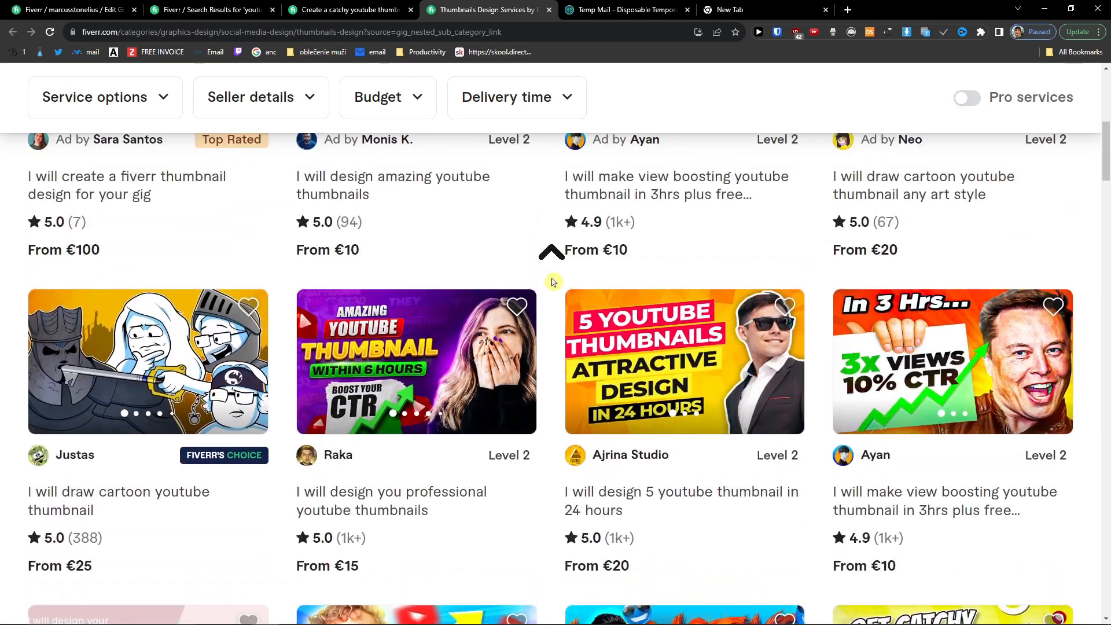
{"action": "scroll", "coordinate": [553, 282], "scroll_direction": "up", "scroll_amount": 2}
{"action": "scroll", "coordinate": [798, 327], "scroll_direction": "down", "scroll_amount": 8}
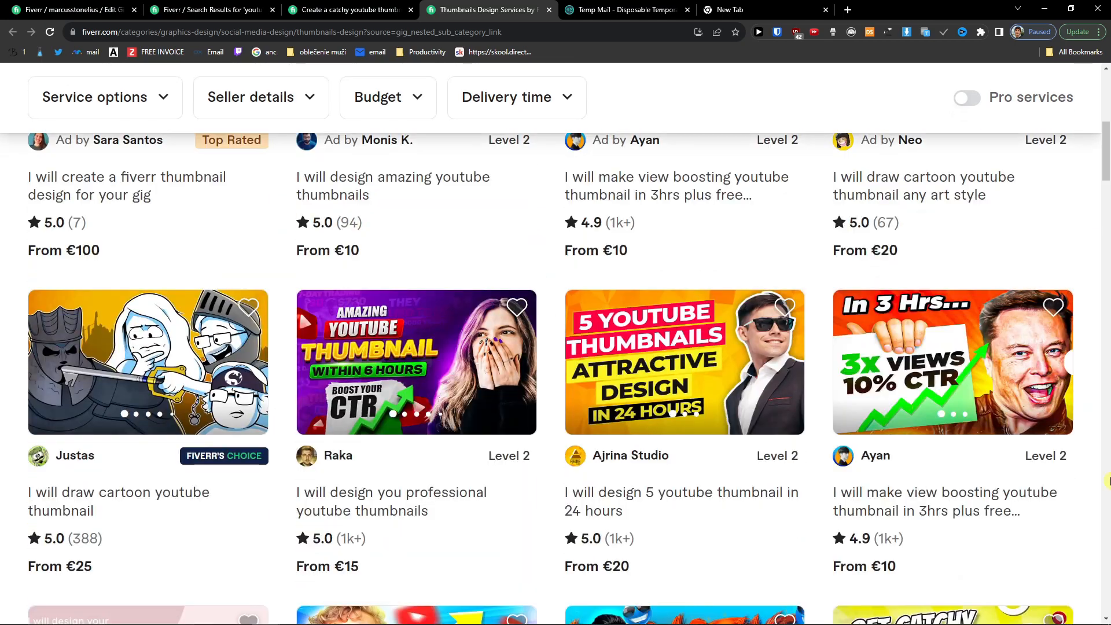
{"action": "scroll", "coordinate": [798, 328], "scroll_direction": "down", "scroll_amount": 6}
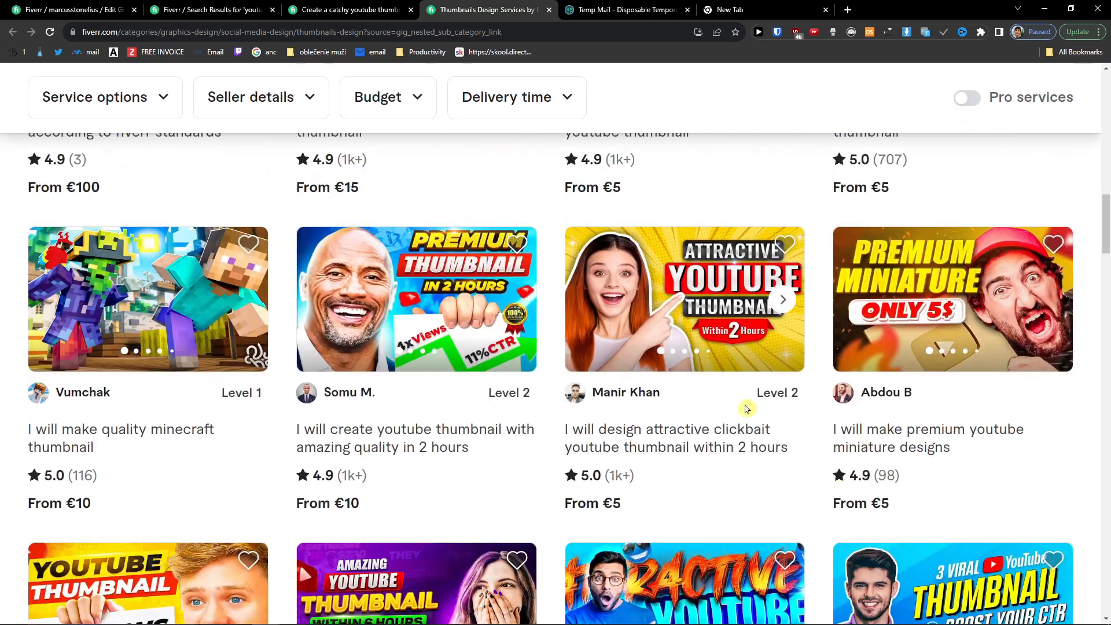
{"action": "scroll", "coordinate": [506, 339], "scroll_direction": "down", "scroll_amount": 3}
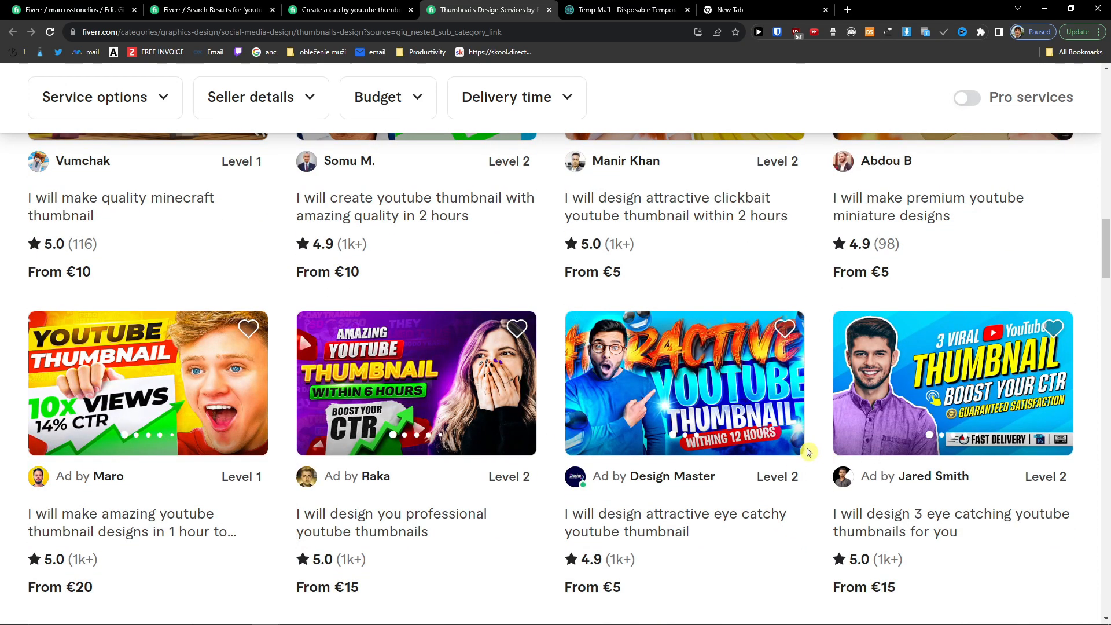
{"action": "scroll", "coordinate": [808, 453], "scroll_direction": "down", "scroll_amount": 4}
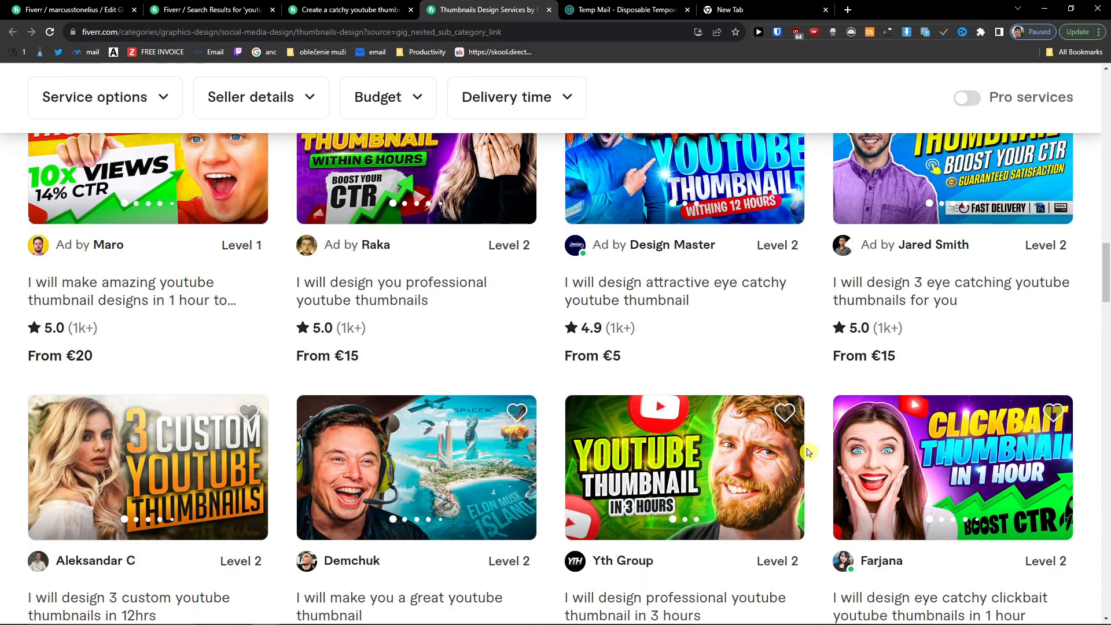
{"action": "scroll", "coordinate": [808, 452], "scroll_direction": "up", "scroll_amount": 14}
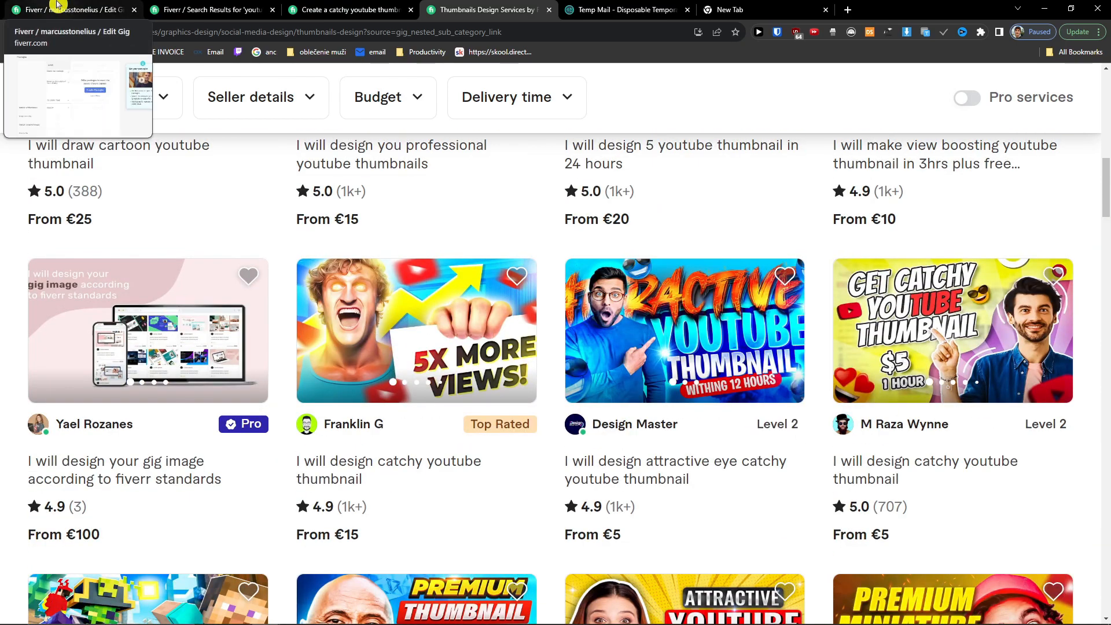
{"action": "left_click", "coordinate": [328, 5]}
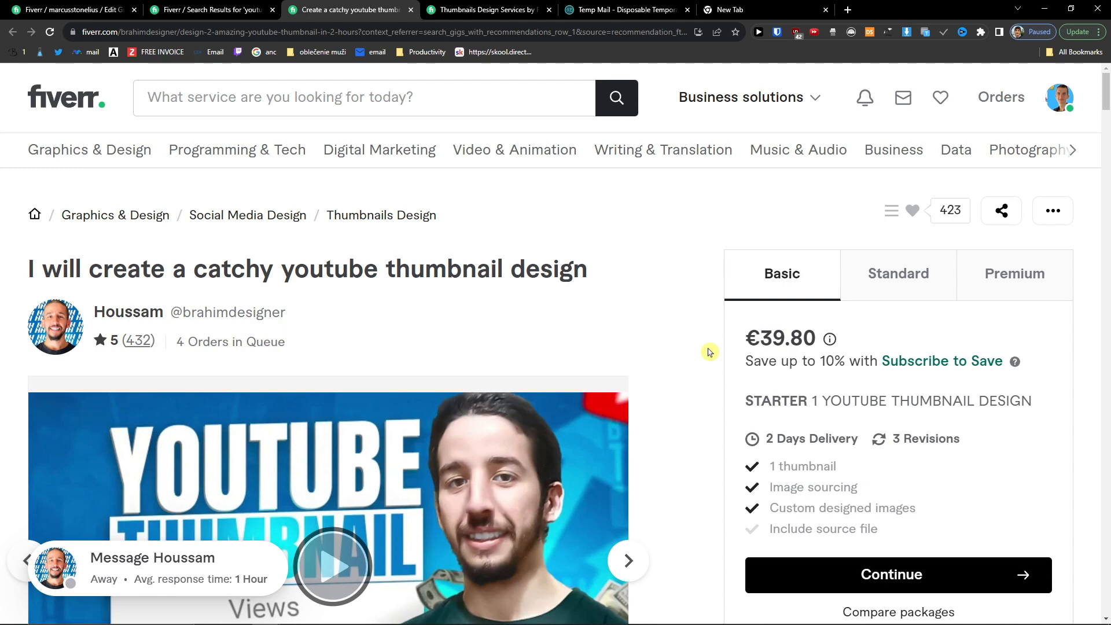
Step: Compare the competitor's Basic €39.80, Standard €69.65 and Premium €94.52 package prices
{"action": "left_click_drag", "start_coordinate": [742, 347], "coordinate": [770, 346]}
{"action": "left_click", "coordinate": [888, 277]}
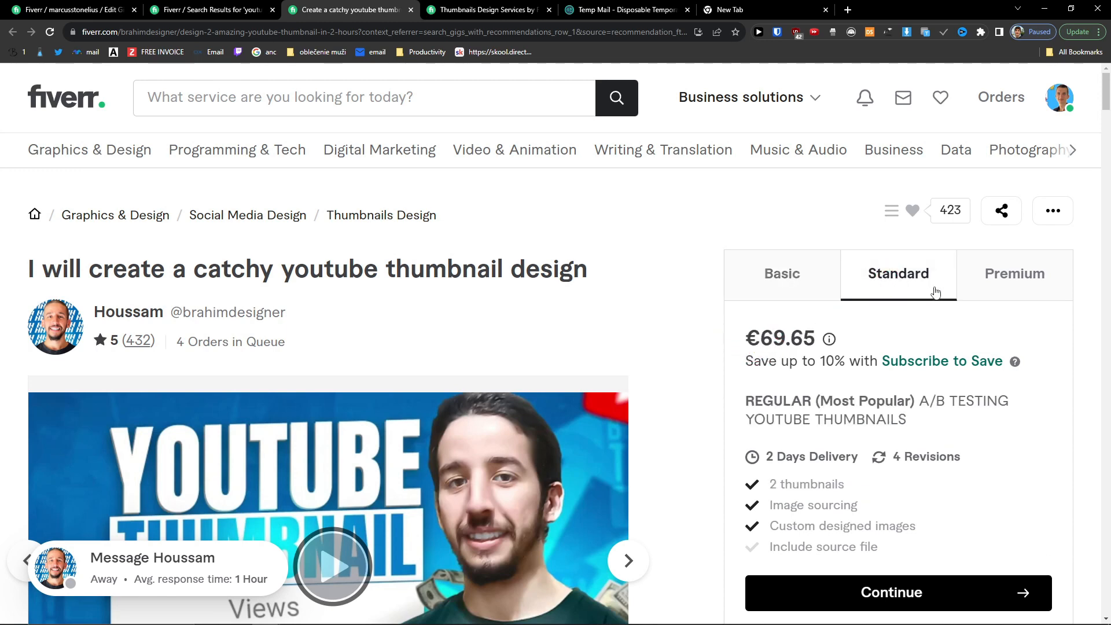
{"action": "left_click", "coordinate": [996, 294]}
{"action": "left_click", "coordinate": [879, 276]}
{"action": "left_click", "coordinate": [1005, 278]}
{"action": "left_click", "coordinate": [939, 282]}
{"action": "left_click", "coordinate": [1016, 285]}
{"action": "left_click", "coordinate": [923, 279]}
{"action": "left_click", "coordinate": [819, 277]}
Step: Highlight the €39.80 Basic price and flip through the competitor's sample thumbnail images
{"action": "left_click_drag", "start_coordinate": [750, 334], "coordinate": [814, 340]}
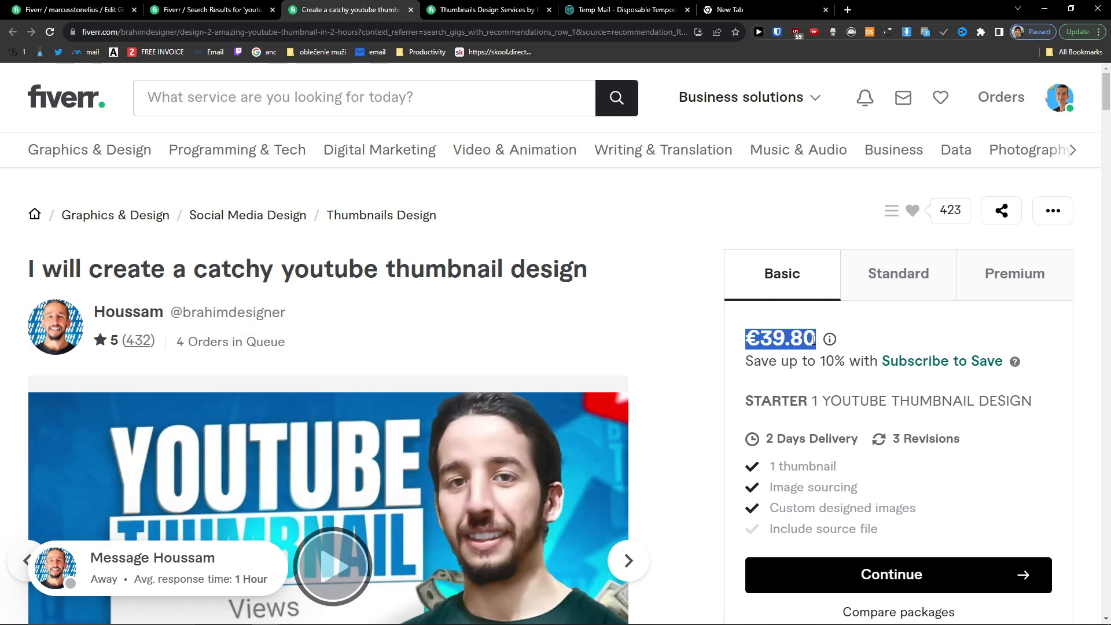
{"action": "left_click", "coordinate": [814, 340]}
{"action": "left_click_drag", "start_coordinate": [745, 338], "coordinate": [812, 337]}
{"action": "scroll", "coordinate": [633, 318], "scroll_direction": "down", "scroll_amount": 2}
{"action": "left_click", "coordinate": [636, 444]}
{"action": "left_click", "coordinate": [635, 444]}
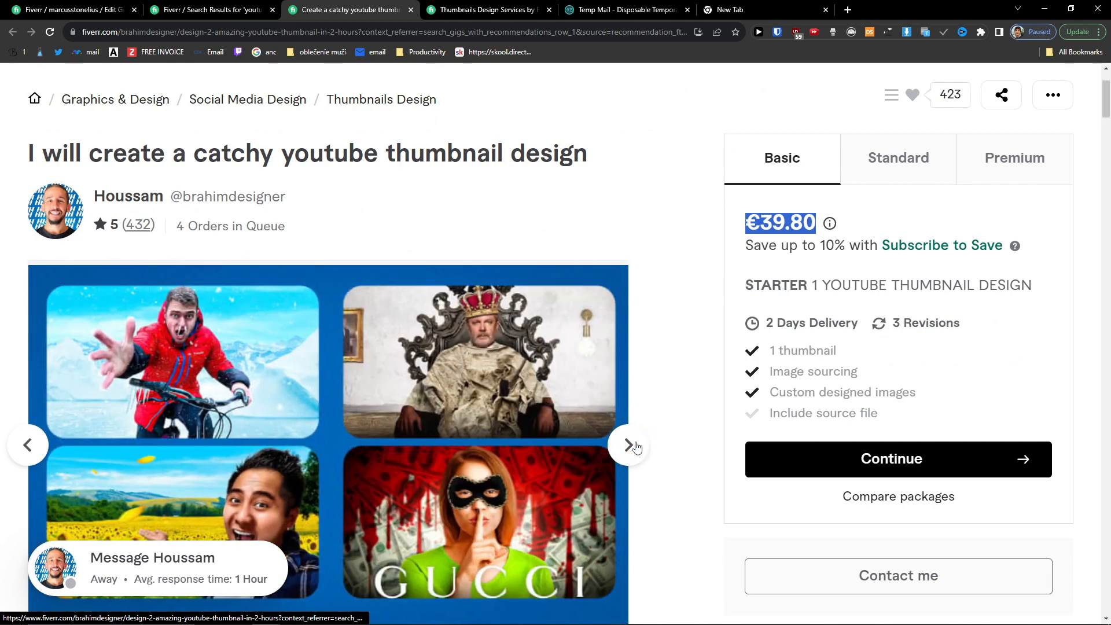
{"action": "left_click", "coordinate": [635, 444]}
{"action": "left_click", "coordinate": [44, 8]}
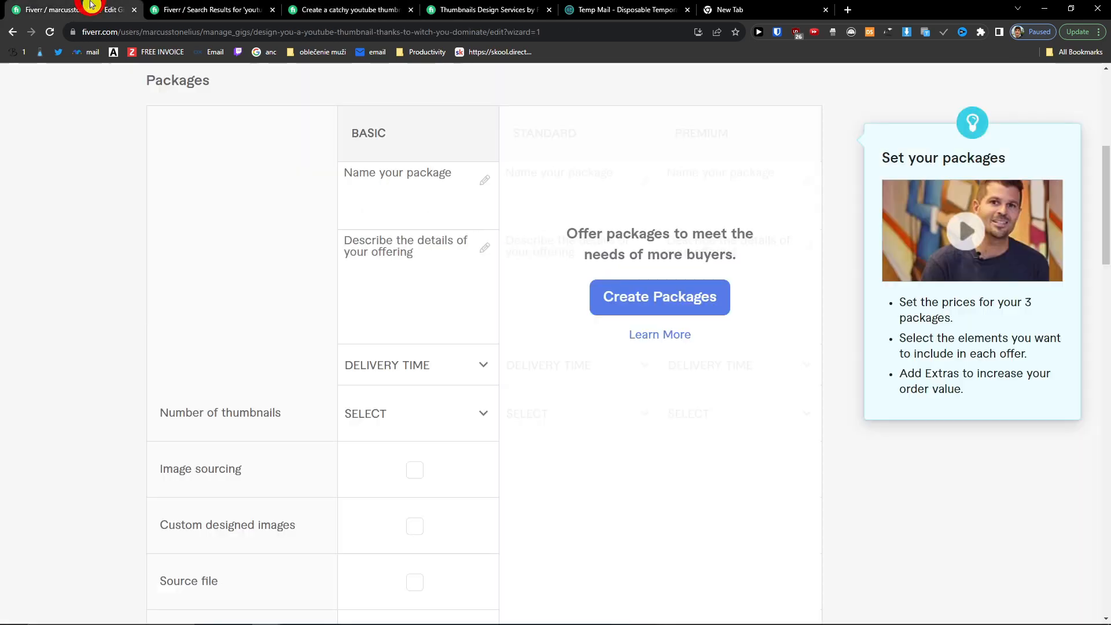
Step: Review the competitor gig page and move its tab beside the gig editor
{"action": "left_click", "coordinate": [307, 239]}
{"action": "scroll", "coordinate": [498, 251], "scroll_direction": "up", "scroll_amount": 2}
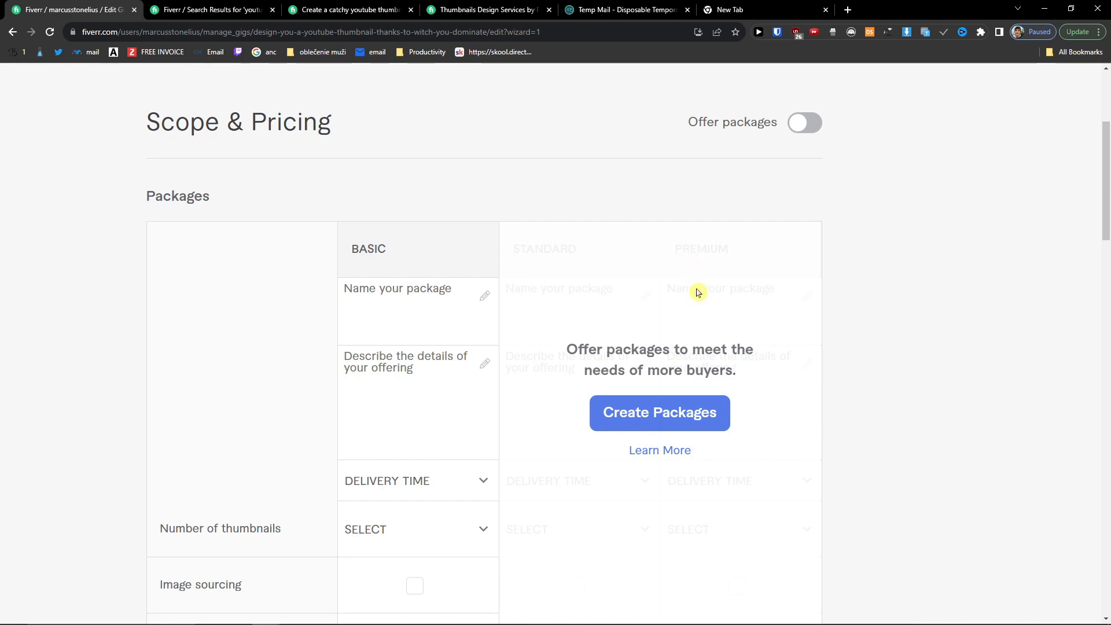
{"action": "left_click", "coordinate": [464, 280]}
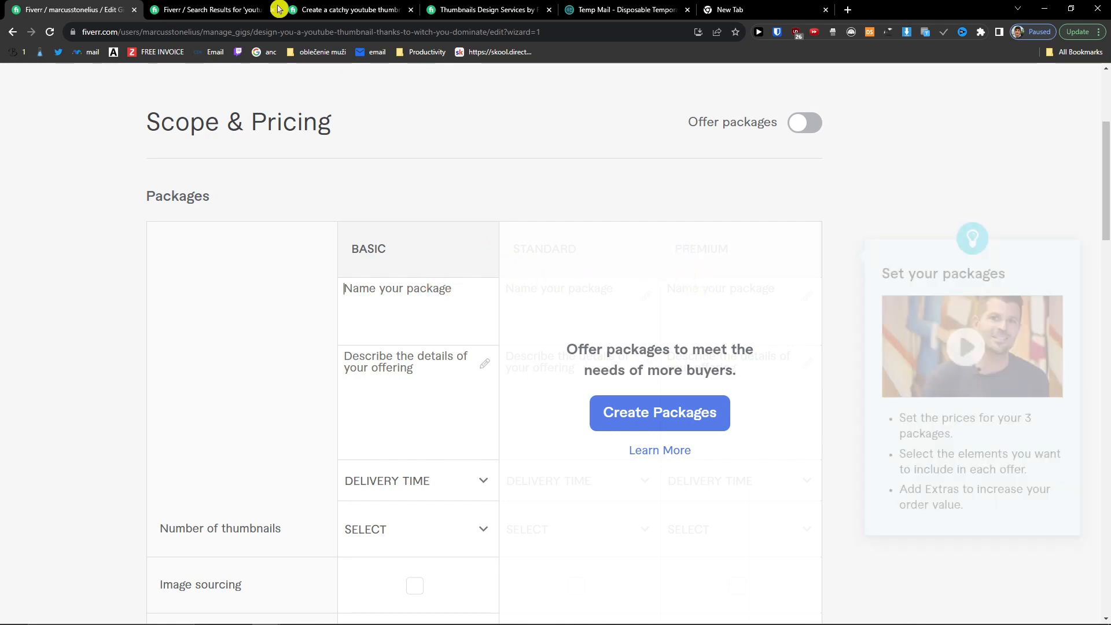
{"action": "left_click", "coordinate": [154, 7]}
{"action": "left_click", "coordinate": [289, 4]}
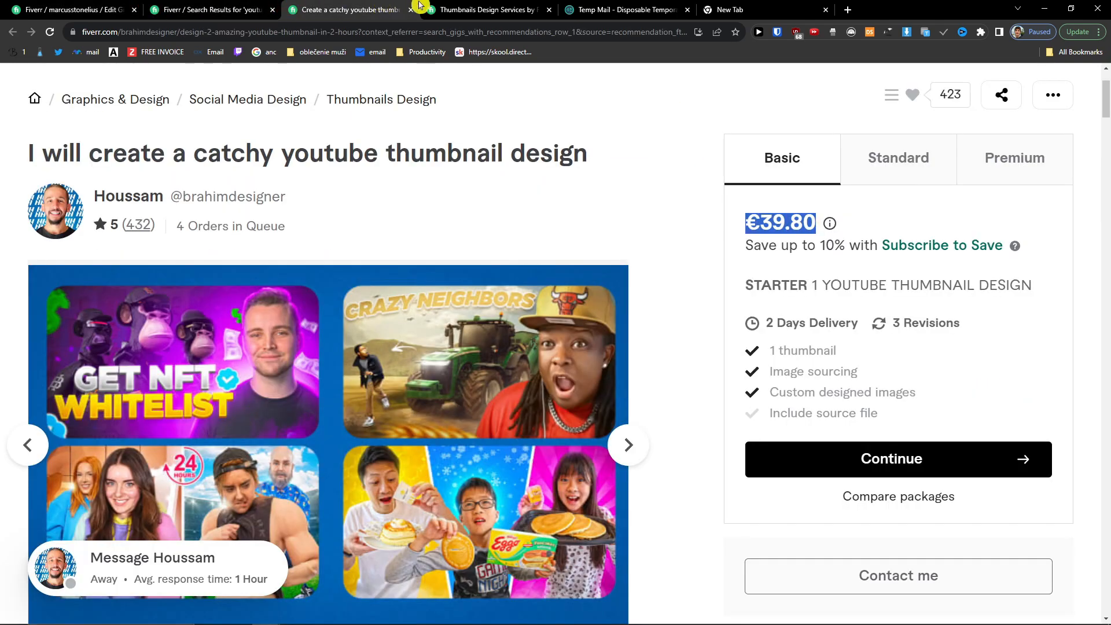
{"action": "scroll", "coordinate": [640, 228], "scroll_direction": "up", "scroll_amount": 2}
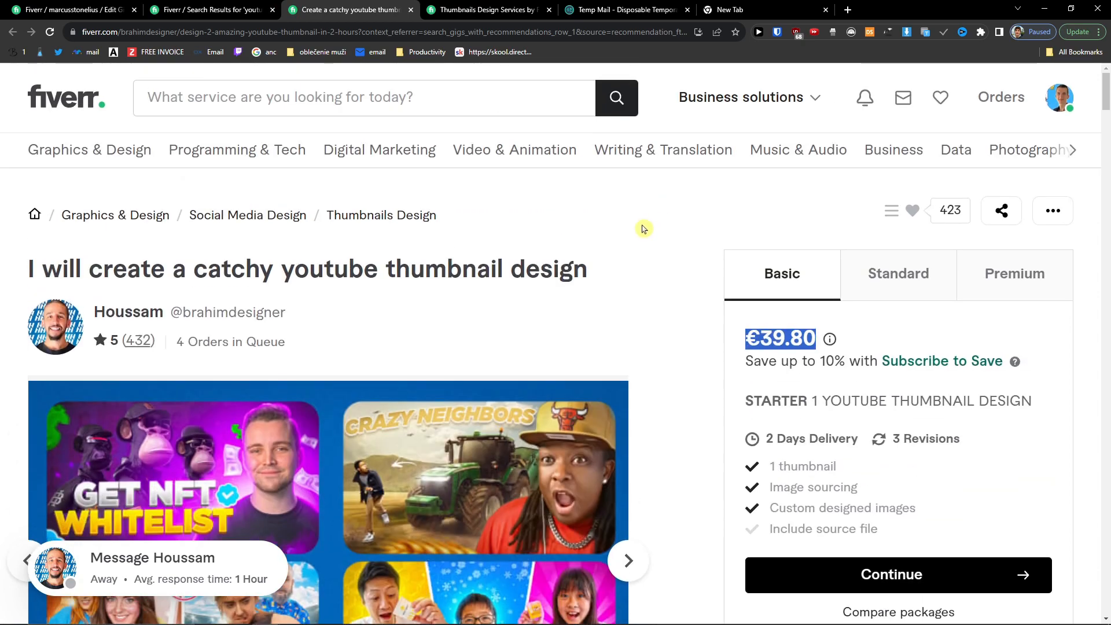
{"action": "scroll", "coordinate": [643, 229], "scroll_direction": "down", "scroll_amount": 2}
{"action": "scroll", "coordinate": [644, 229], "scroll_direction": "up", "scroll_amount": 2}
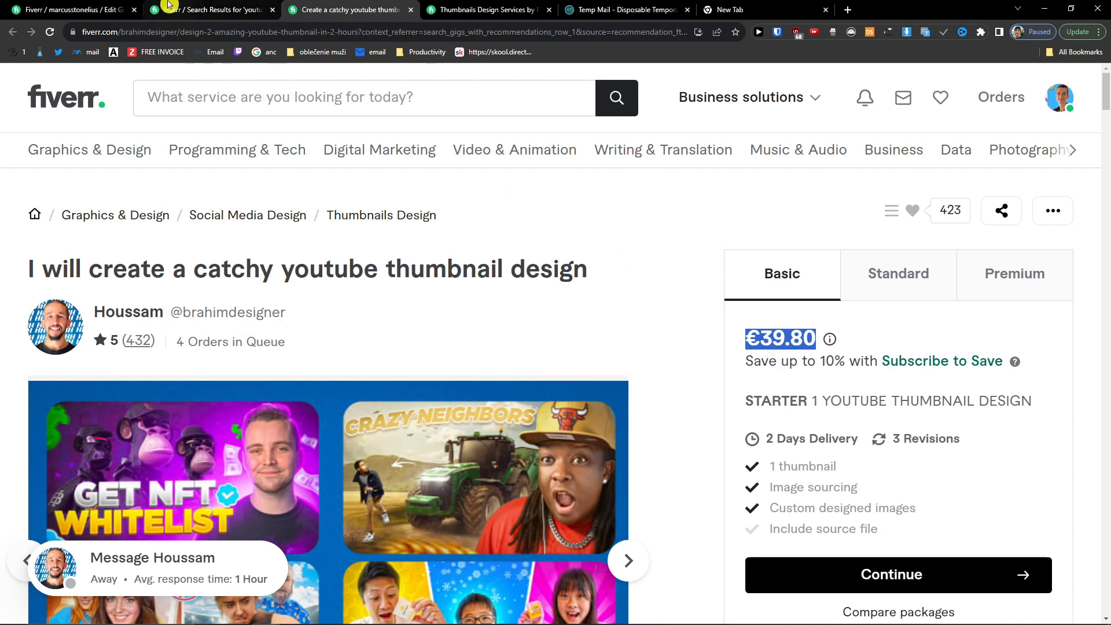
{"action": "left_click", "coordinate": [107, 5]}
{"action": "left_click_drag", "start_coordinate": [354, 5], "coordinate": [215, 4]}
{"action": "left_click", "coordinate": [129, 4]}
Step: Name the Basic package 'Standard Youtube Thumbnail'
{"action": "left_click", "coordinate": [476, 281]}
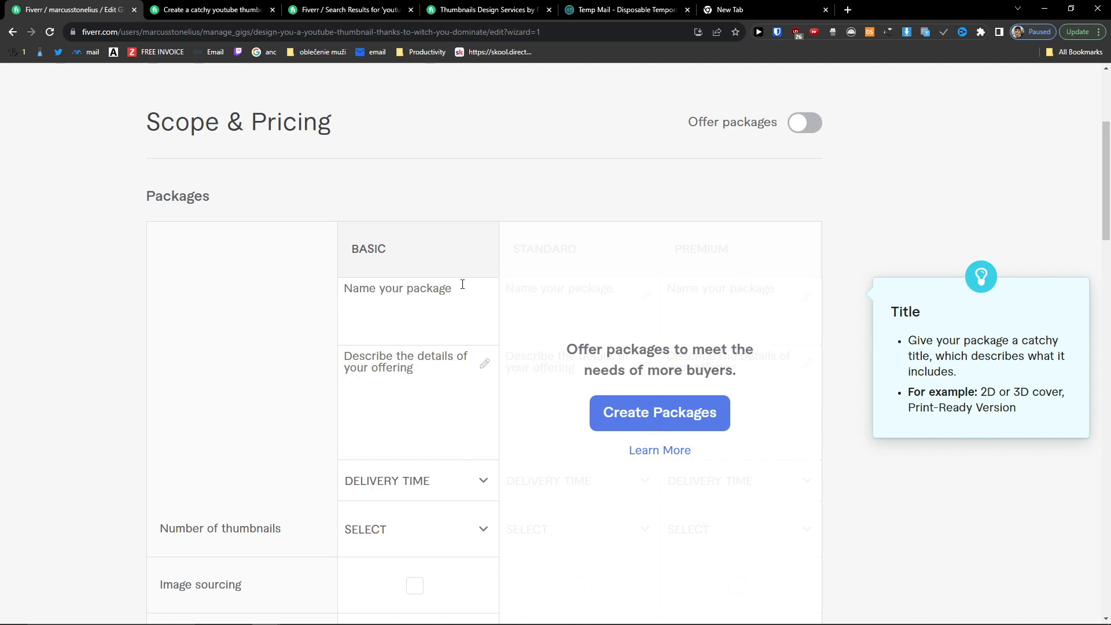
{"action": "type", "text": "T"}
{"action": "key", "text": "BackSpace"}
{"action": "type", "text": "STar"}
{"action": "key", "text": "BackSpace"}
{"action": "key", "text": "BackSpace"}
{"action": "type", "text": "tandra"}
{"action": "key", "text": "BackSpace"}
{"action": "key", "text": "BackSpace"}
{"action": "type", "text": "ard Youtube Thumbnail"}
Step: Bring up the competitor gig's package comparison table below its STARTER package
{"action": "left_click", "coordinate": [220, 9]}
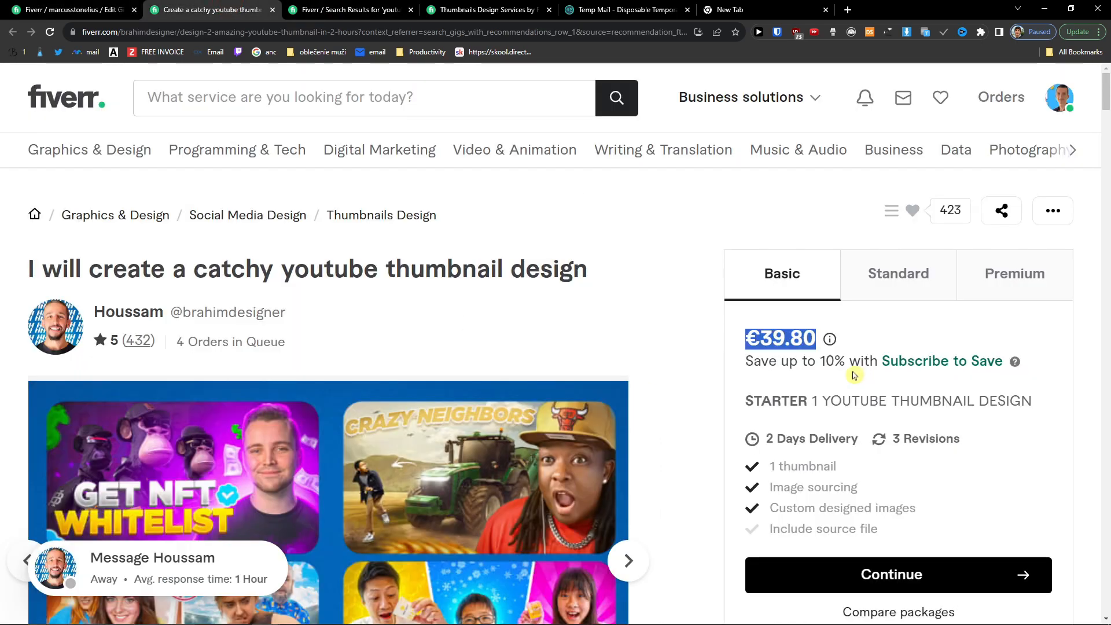
{"action": "triple_click", "coordinate": [819, 401]}
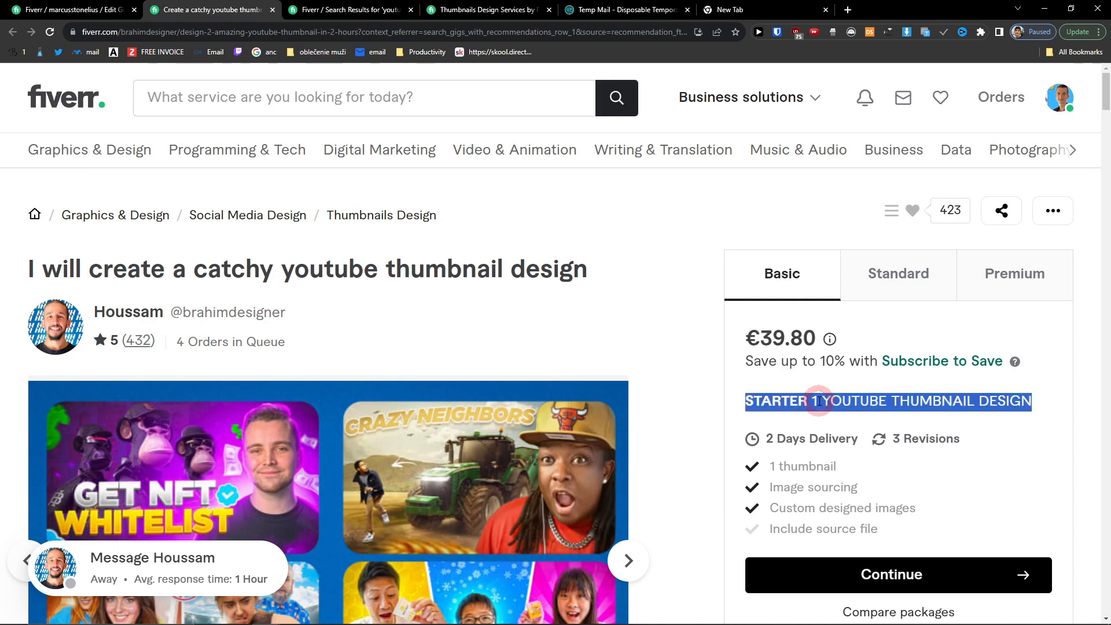
{"action": "scroll", "coordinate": [819, 401], "scroll_direction": "down", "scroll_amount": 4}
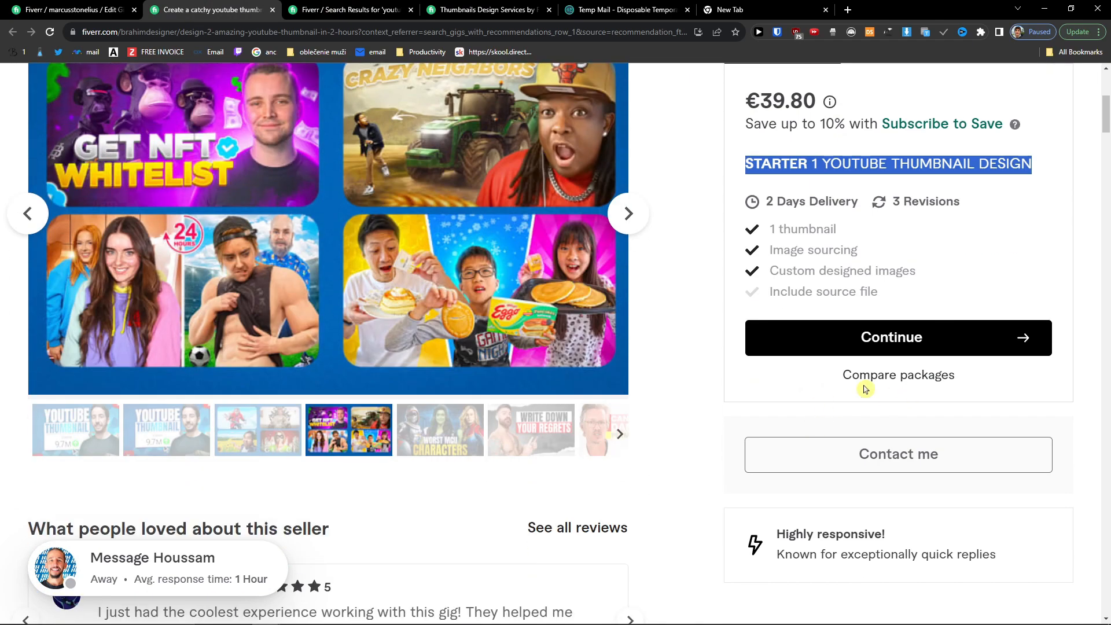
{"action": "left_click", "coordinate": [882, 376]}
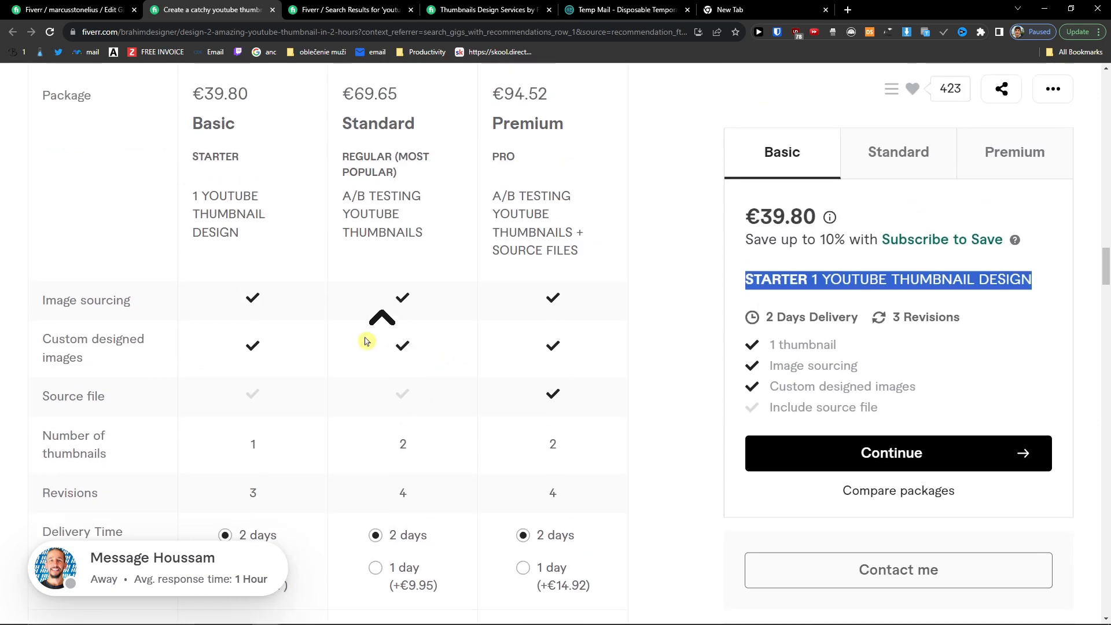
{"action": "left_click", "coordinate": [177, 170]}
{"action": "left_click_drag", "start_coordinate": [197, 177], "coordinate": [255, 229]}
{"action": "left_click", "coordinate": [236, 214]}
Step: Set the Basic package delivery time to 2 days
{"action": "left_click", "coordinate": [256, 229]}
{"action": "left_click", "coordinate": [13, 5]}
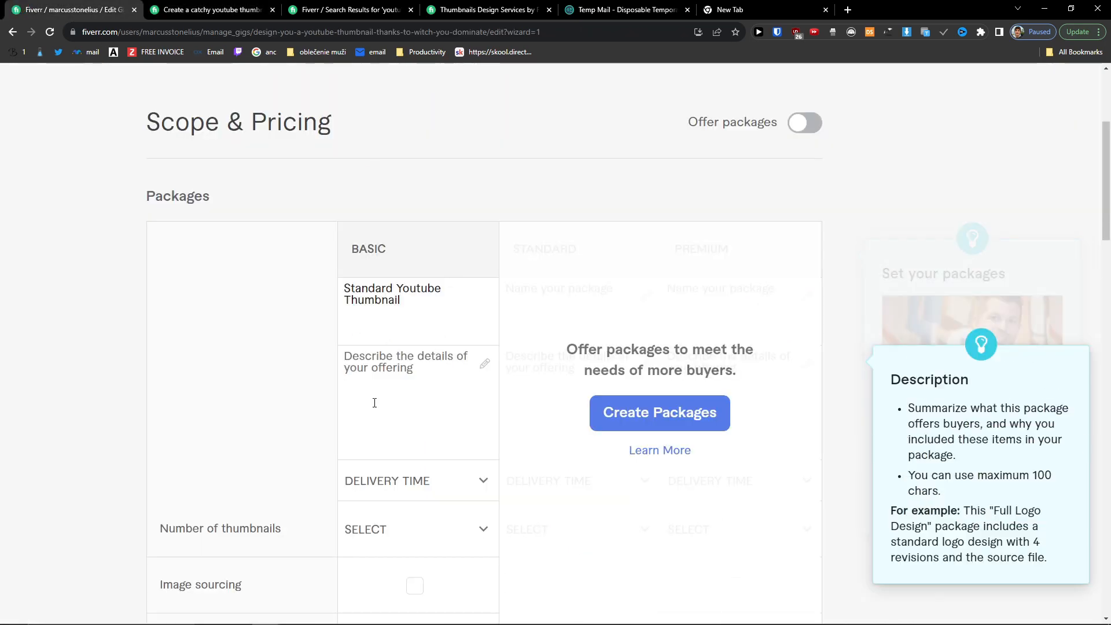
{"action": "left_click", "coordinate": [293, 374]}
{"action": "left_click", "coordinate": [383, 384]}
{"action": "scroll", "coordinate": [399, 359], "scroll_direction": "down", "scroll_amount": 2}
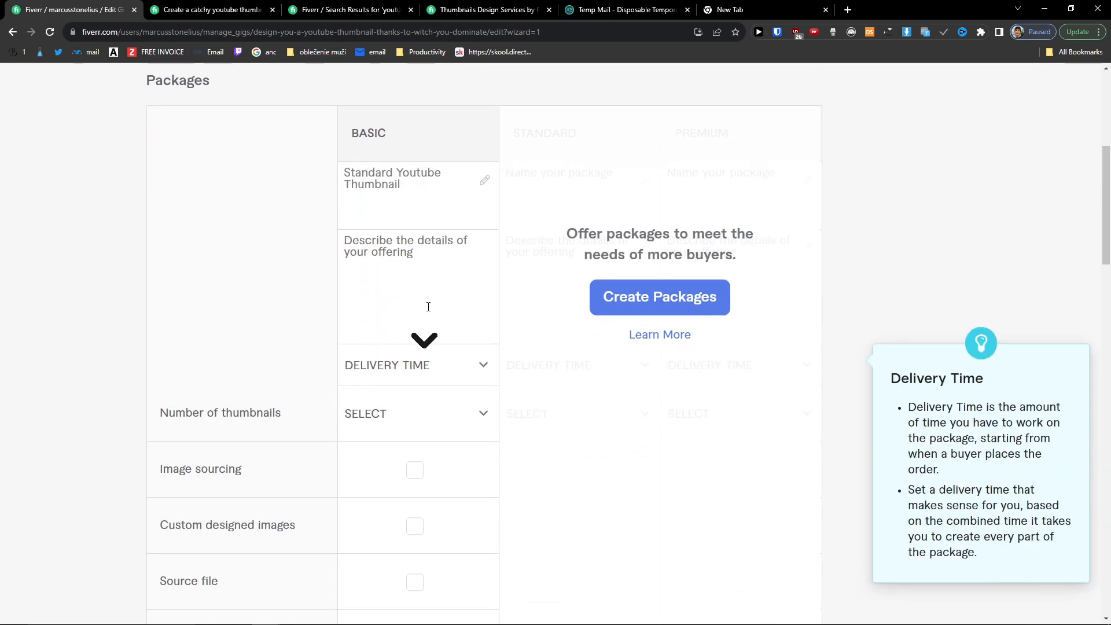
{"action": "left_click", "coordinate": [404, 243]}
{"action": "left_click", "coordinate": [473, 358]}
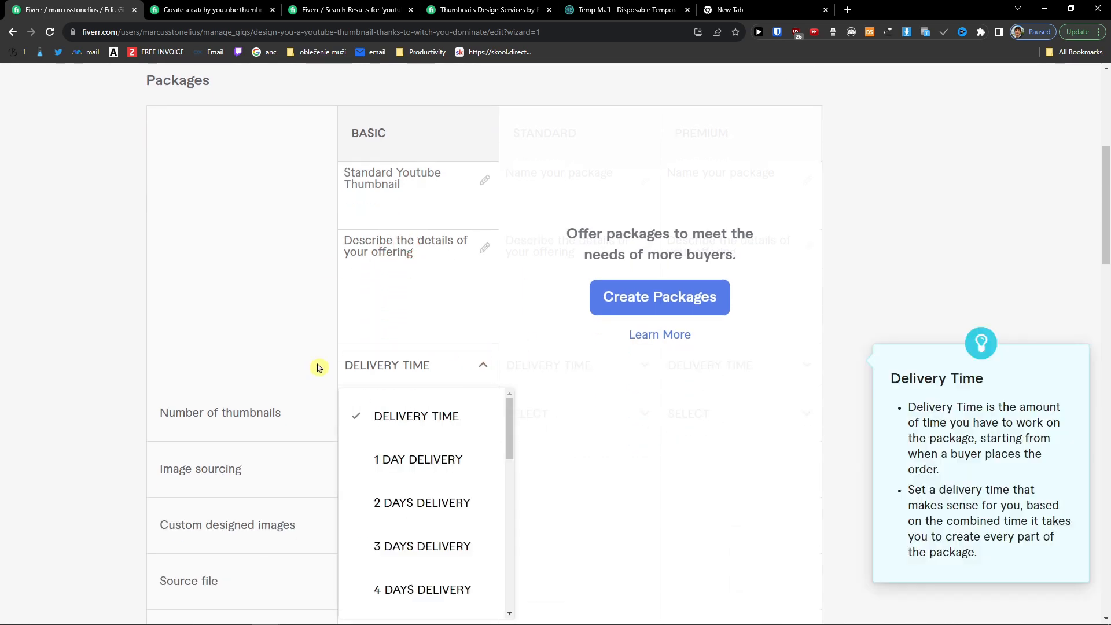
{"action": "scroll", "coordinate": [318, 368], "scroll_direction": "down", "scroll_amount": 2}
{"action": "left_click", "coordinate": [423, 387]}
Step: Give Basic 1 thumbnail and 1 revision, leaving image sourcing unchecked
{"action": "left_click", "coordinate": [466, 299]}
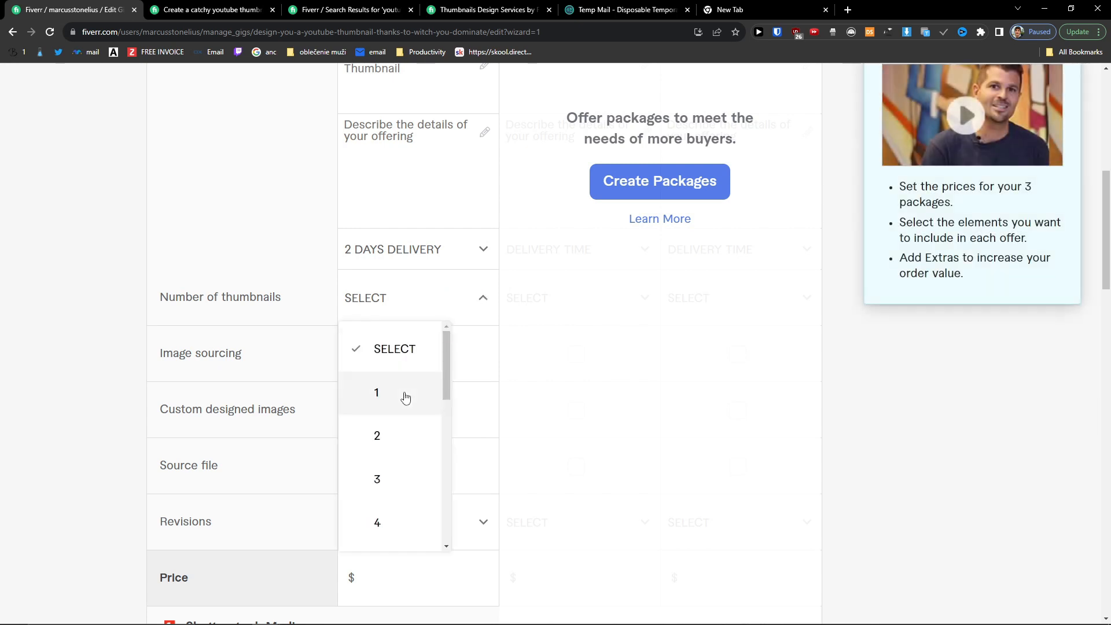
{"action": "left_click", "coordinate": [405, 398]}
{"action": "left_click", "coordinate": [409, 359]}
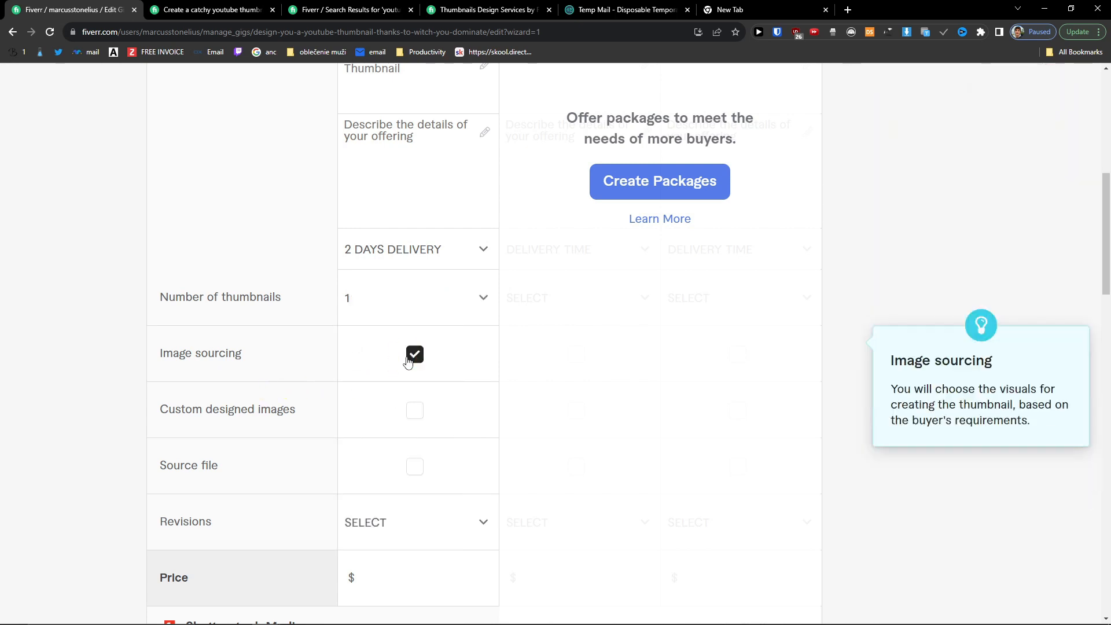
{"action": "key", "text": "ctrl+plus"}
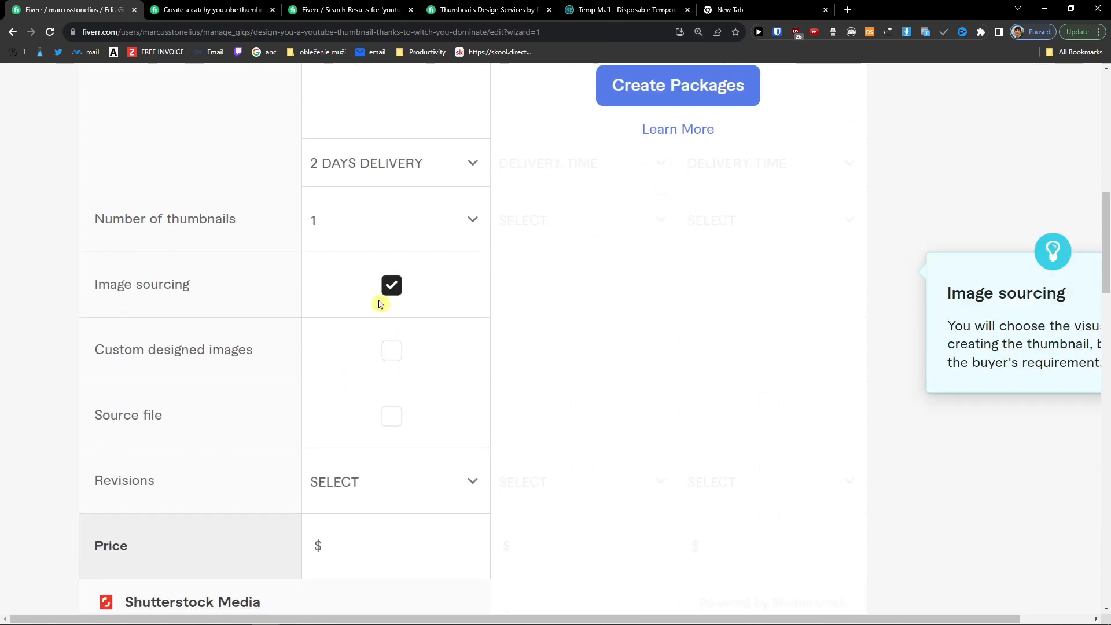
{"action": "left_click", "coordinate": [397, 296]}
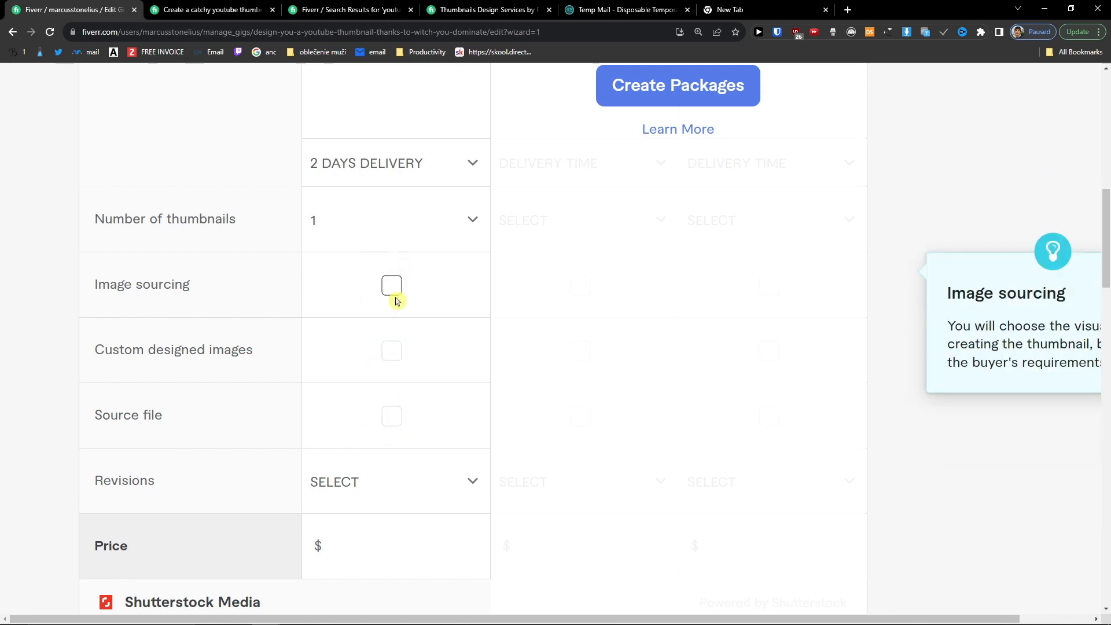
{"action": "scroll", "coordinate": [400, 429], "scroll_direction": "down", "scroll_amount": 2}
{"action": "left_click", "coordinate": [432, 367]}
{"action": "left_click", "coordinate": [370, 194]}
Step: Enter a Basic package price of $39
{"action": "scroll", "coordinate": [142, 352], "scroll_direction": "down", "scroll_amount": 2}
{"action": "left_click", "coordinate": [385, 312]}
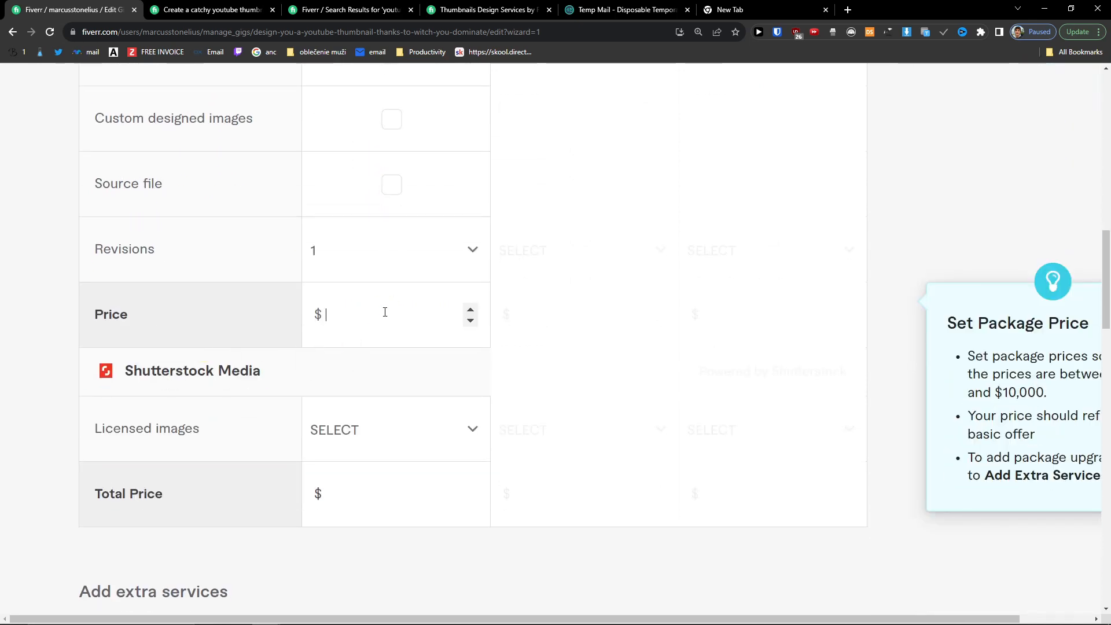
{"action": "type", "text": "39"}
{"action": "left_click", "coordinate": [427, 395]}
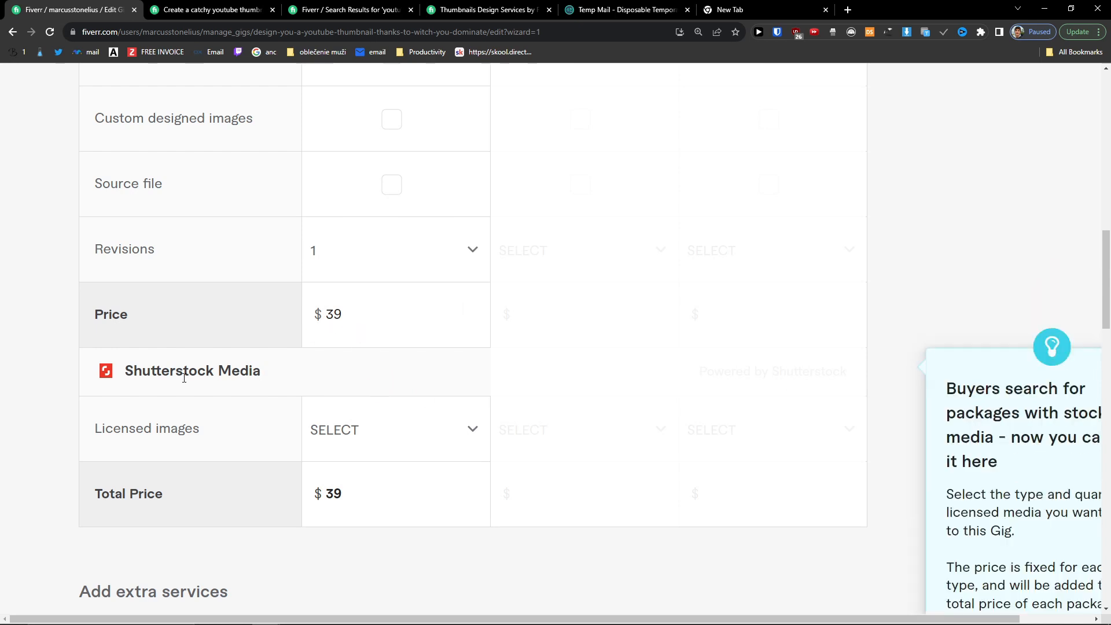
{"action": "left_click", "coordinate": [339, 325]}
{"action": "left_click_drag", "start_coordinate": [339, 325], "coordinate": [317, 330]}
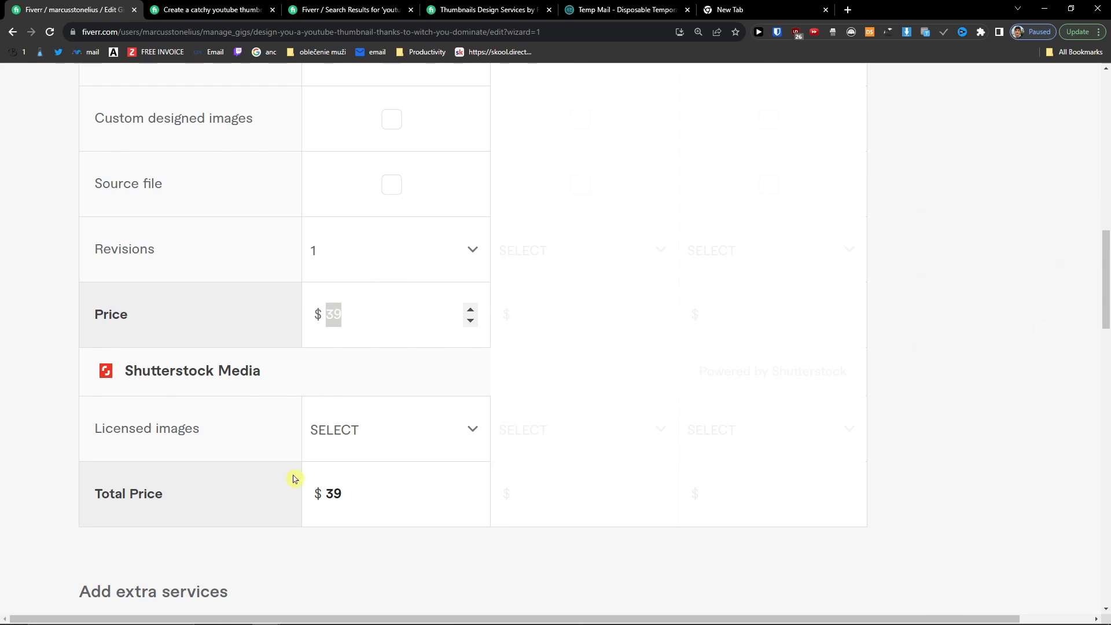
Step: Try 1 ($2) and 2 ($4) licensed images, then reset it to none
{"action": "left_click", "coordinate": [486, 441]}
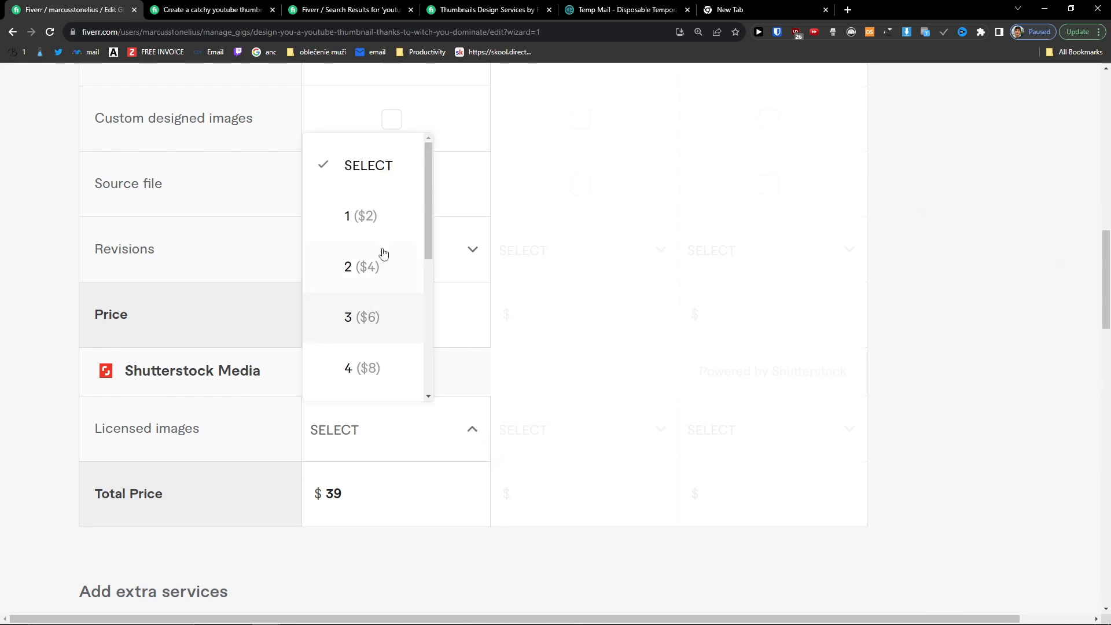
{"action": "left_click", "coordinate": [367, 219]}
{"action": "left_click", "coordinate": [391, 425]}
{"action": "left_click", "coordinate": [368, 268]}
{"action": "left_click", "coordinate": [384, 425]}
{"action": "left_click", "coordinate": [365, 174]}
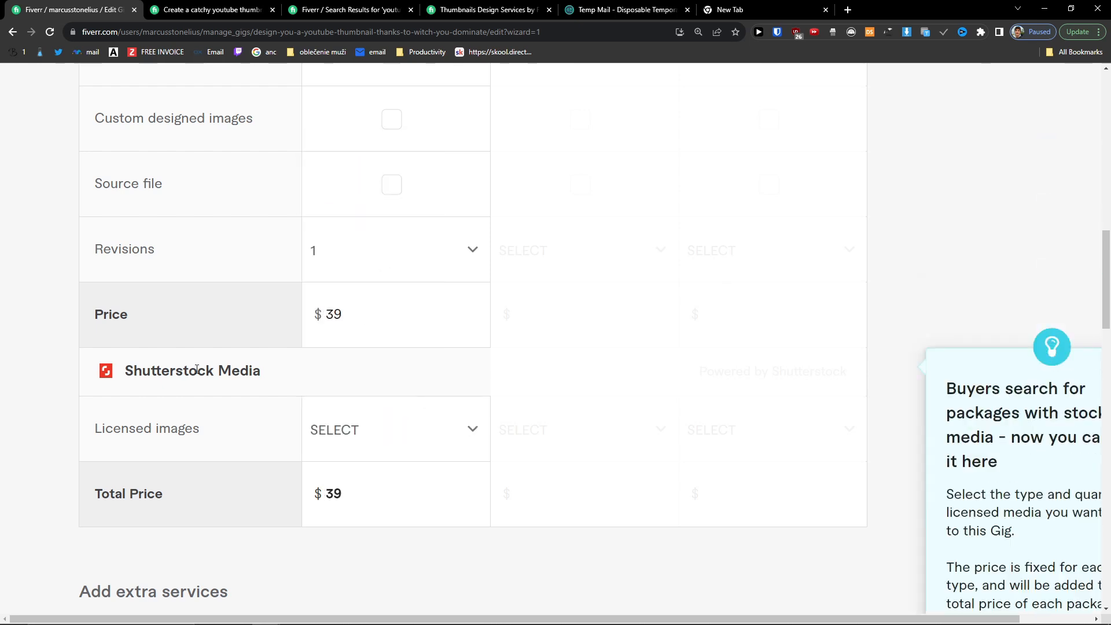
{"action": "scroll", "coordinate": [243, 377], "scroll_direction": "down", "scroll_amount": 4}
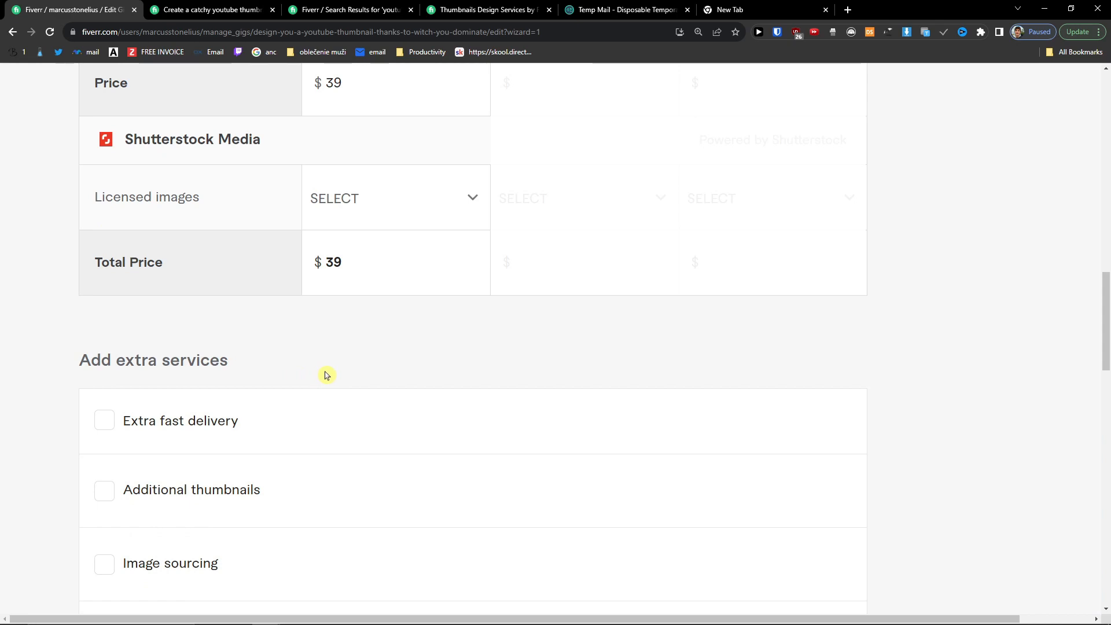
Step: Offer extra fast delivery in 1 day for a $20 surcharge
{"action": "scroll", "coordinate": [324, 377], "scroll_direction": "up", "scroll_amount": 8}
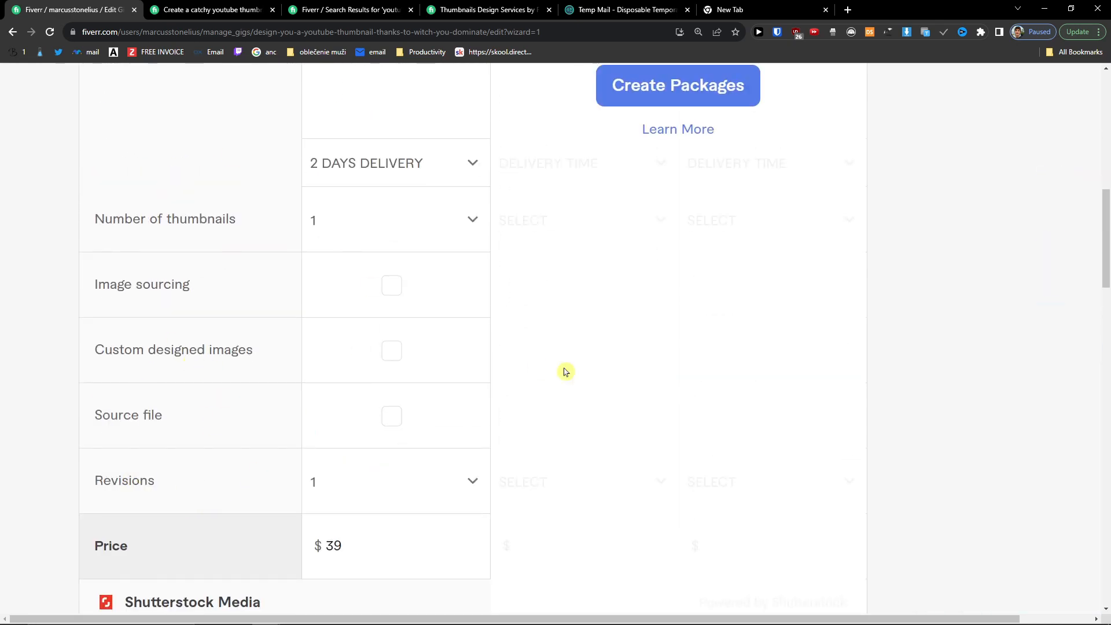
{"action": "scroll", "coordinate": [565, 371], "scroll_direction": "down", "scroll_amount": 10}
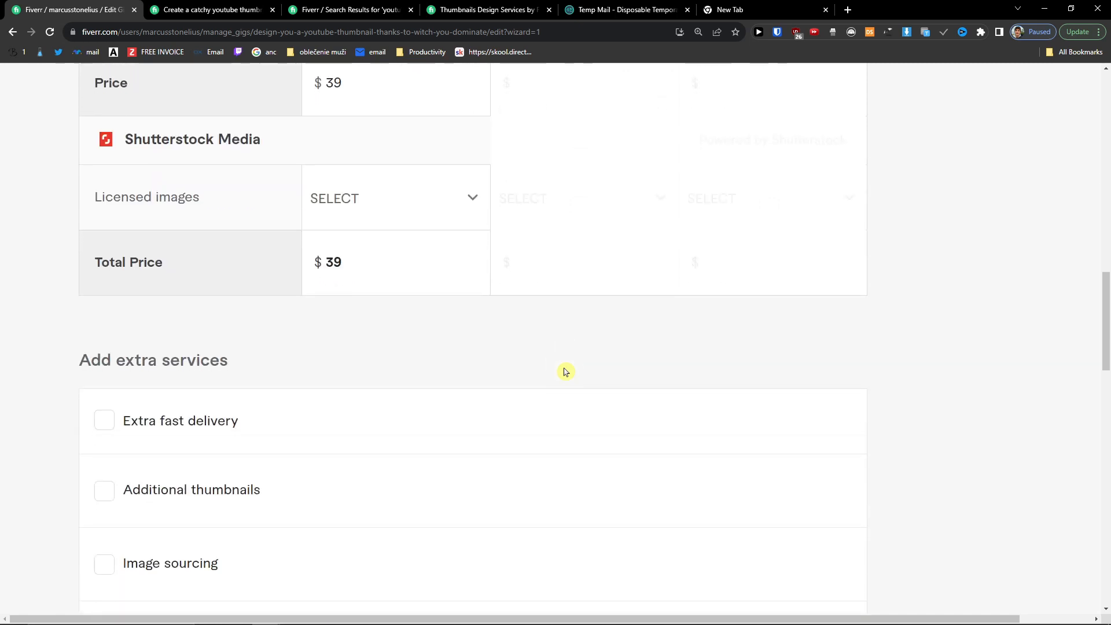
{"action": "left_click", "coordinate": [125, 307]}
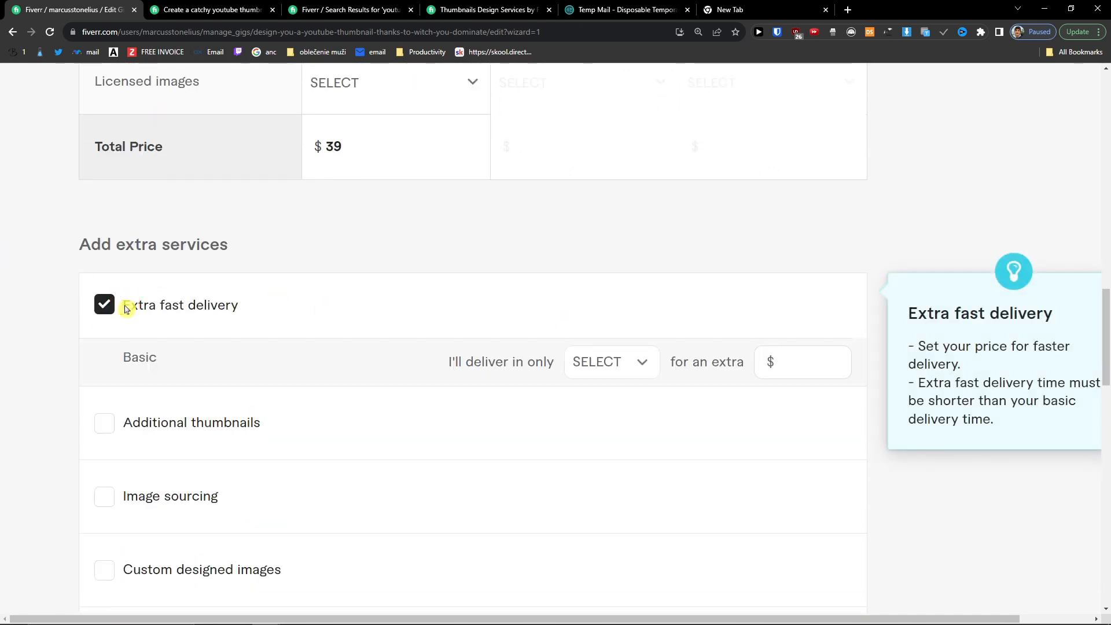
{"action": "left_click", "coordinate": [639, 364]}
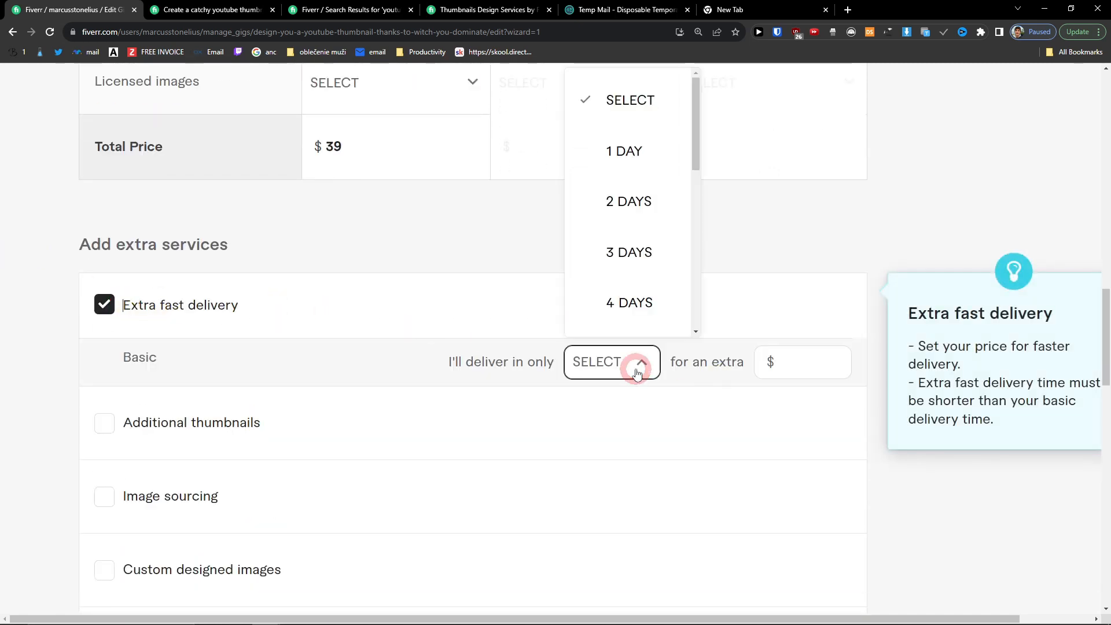
{"action": "left_click", "coordinate": [614, 169]}
{"action": "left_click", "coordinate": [804, 358]}
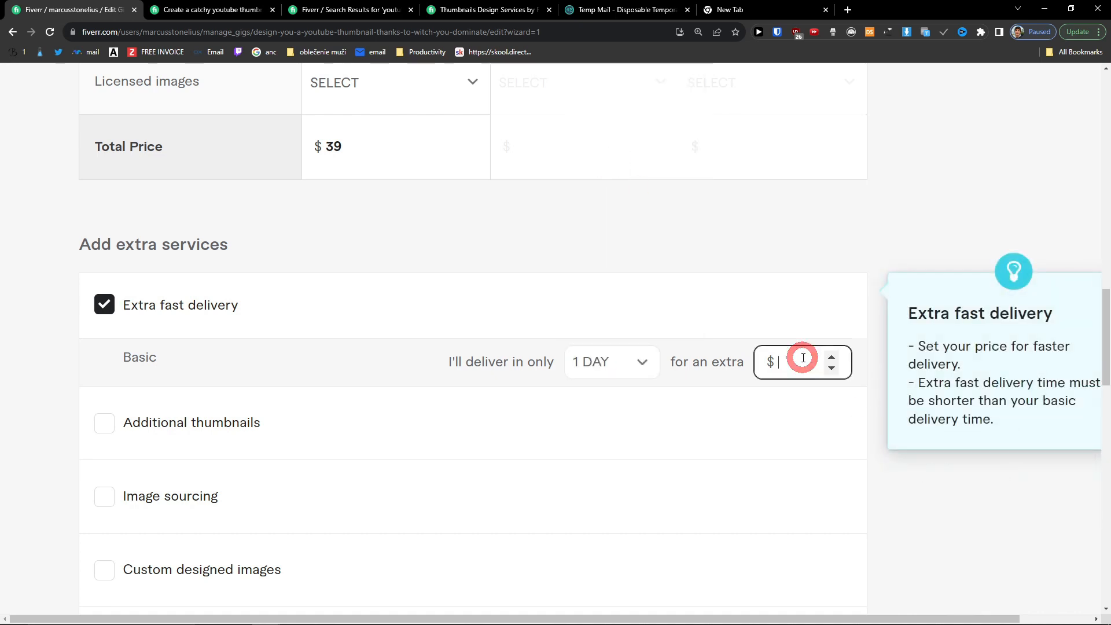
{"action": "type", "text": "20"}
{"action": "left_click", "coordinate": [712, 318]}
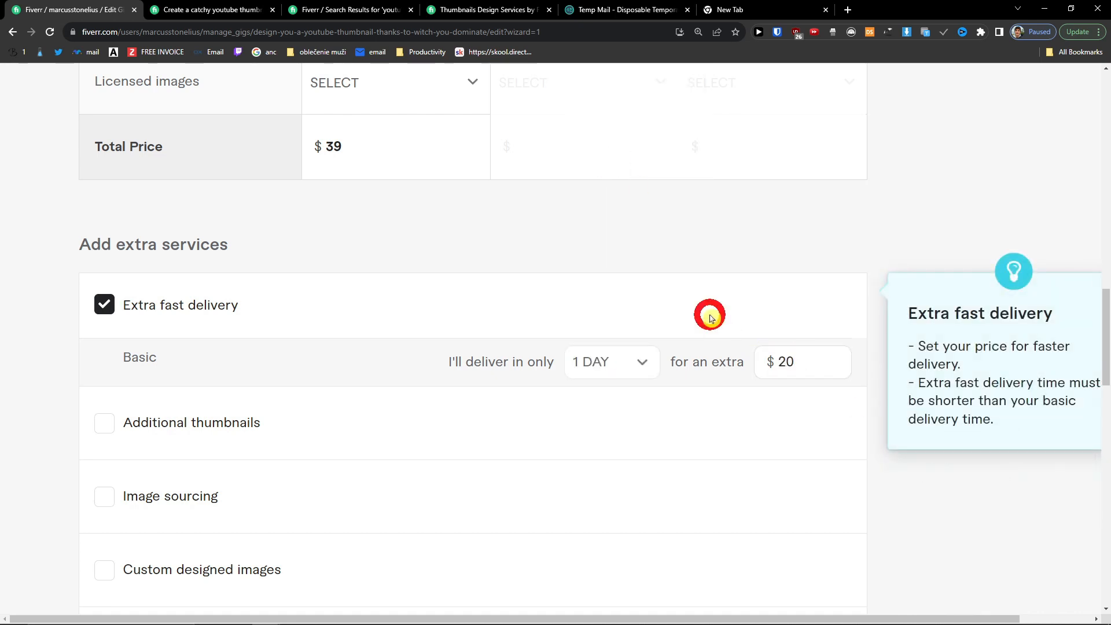
Step: Offer image sourcing as an extra for $15 adding 1 day
{"action": "scroll", "coordinate": [235, 377], "scroll_direction": "down", "scroll_amount": 2}
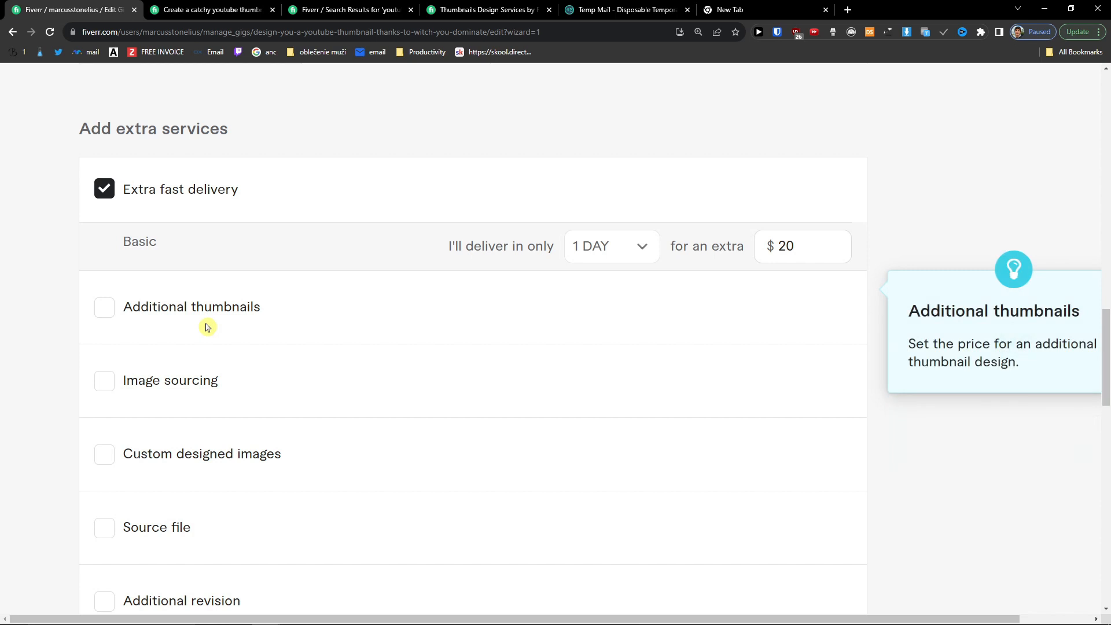
{"action": "scroll", "coordinate": [206, 323], "scroll_direction": "down", "scroll_amount": 2}
{"action": "left_click", "coordinate": [138, 271]}
{"action": "left_click", "coordinate": [593, 272]}
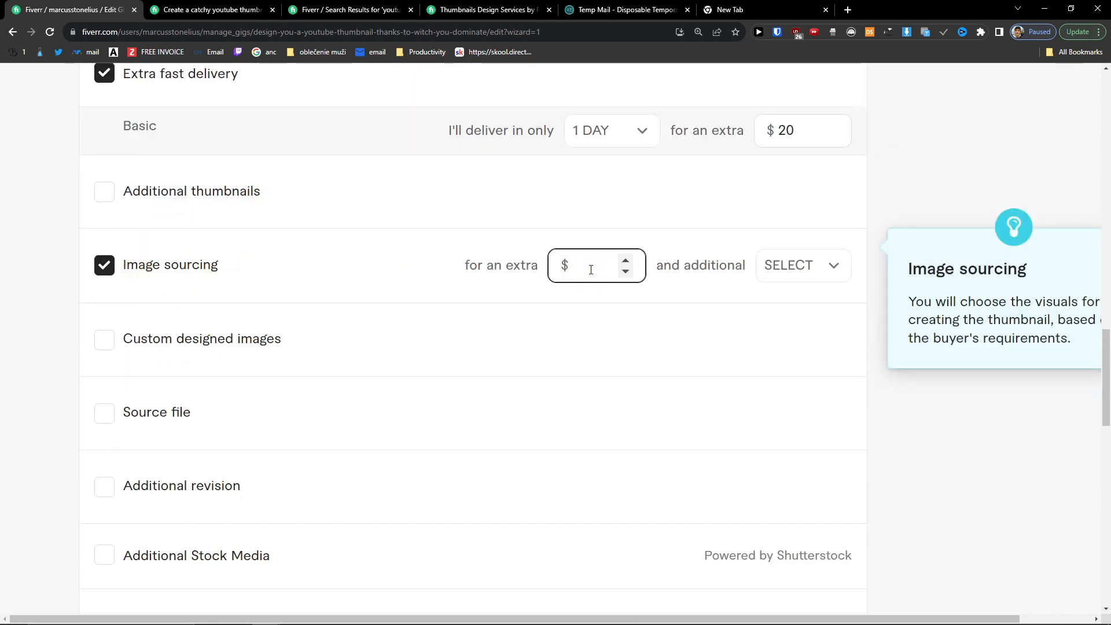
{"action": "left_click", "coordinate": [782, 268]}
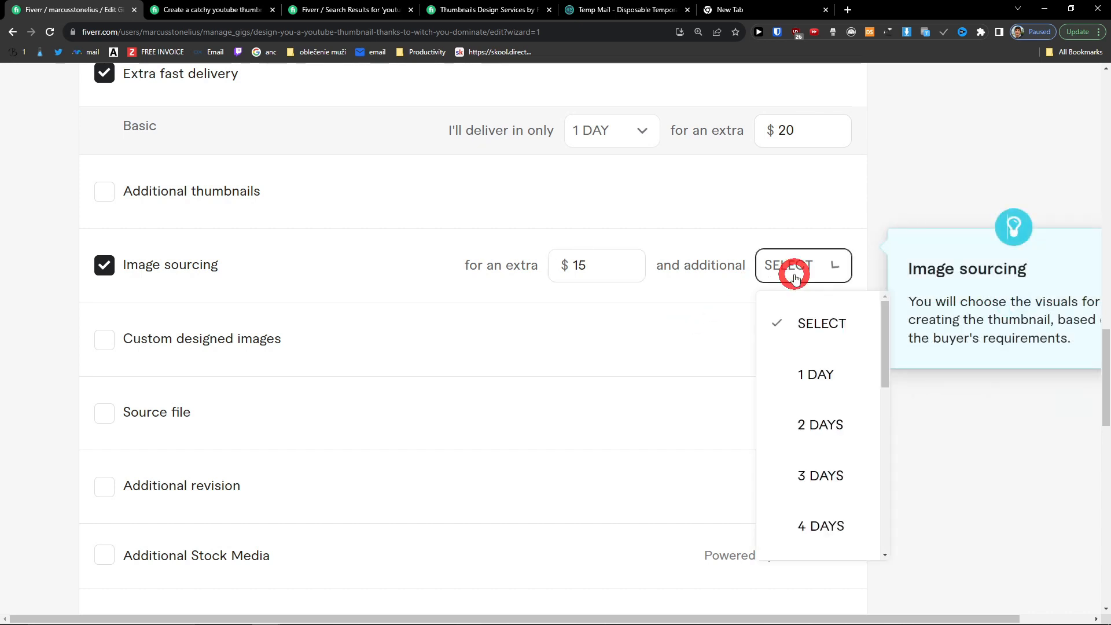
{"action": "left_click", "coordinate": [823, 376]}
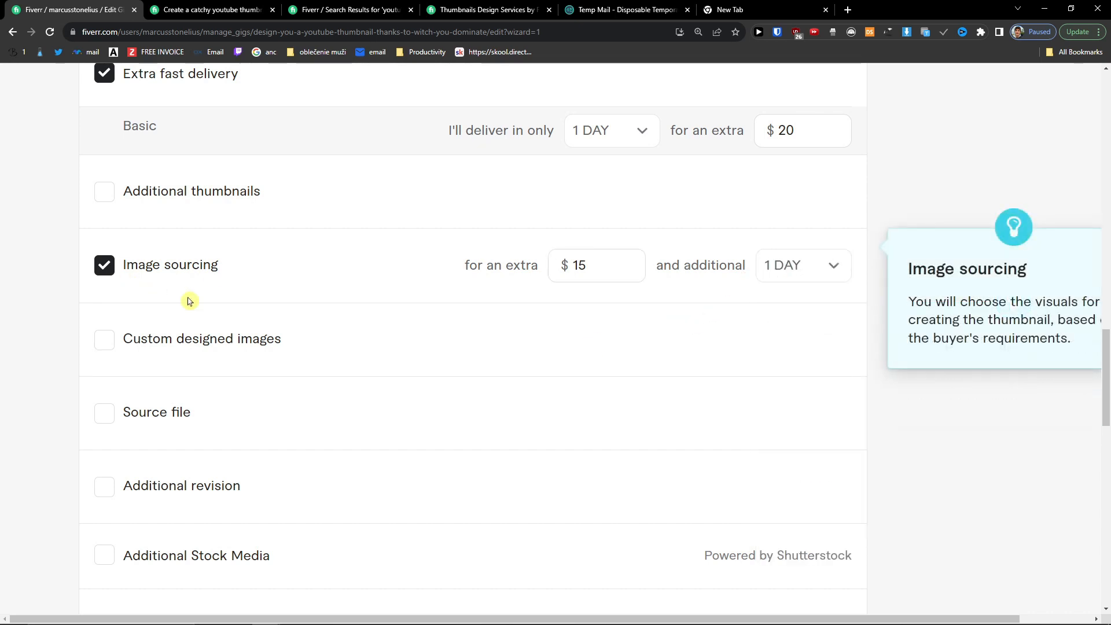
{"action": "scroll", "coordinate": [230, 320], "scroll_direction": "down", "scroll_amount": 2}
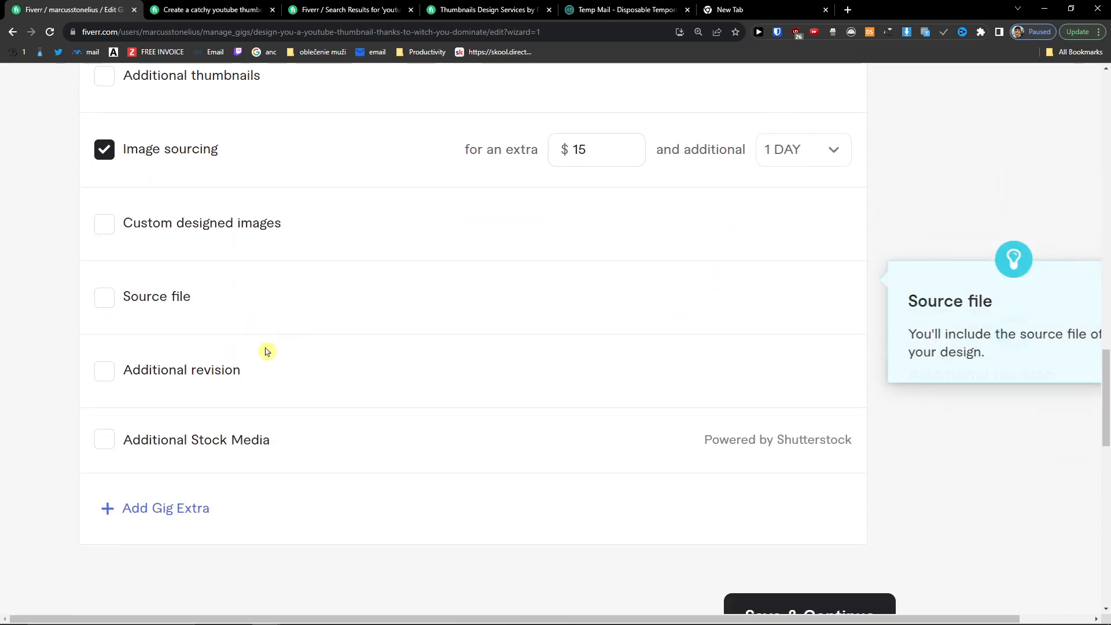
{"action": "scroll", "coordinate": [181, 436], "scroll_direction": "down", "scroll_amount": 2}
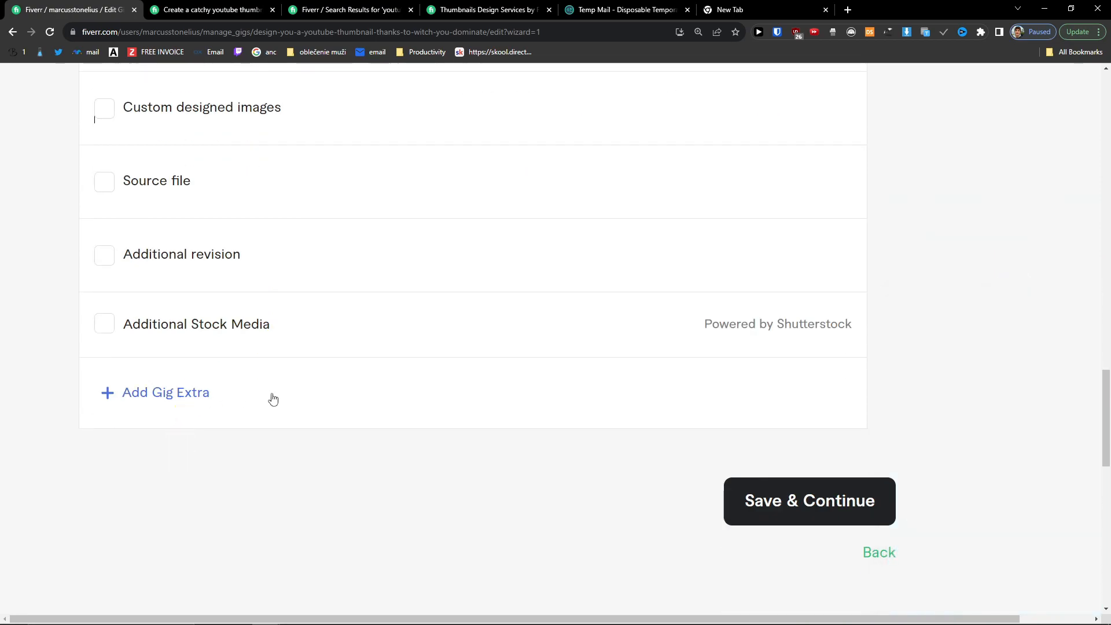
{"action": "scroll", "coordinate": [189, 447], "scroll_direction": "up", "scroll_amount": 4}
{"action": "left_click", "coordinate": [261, 10]}
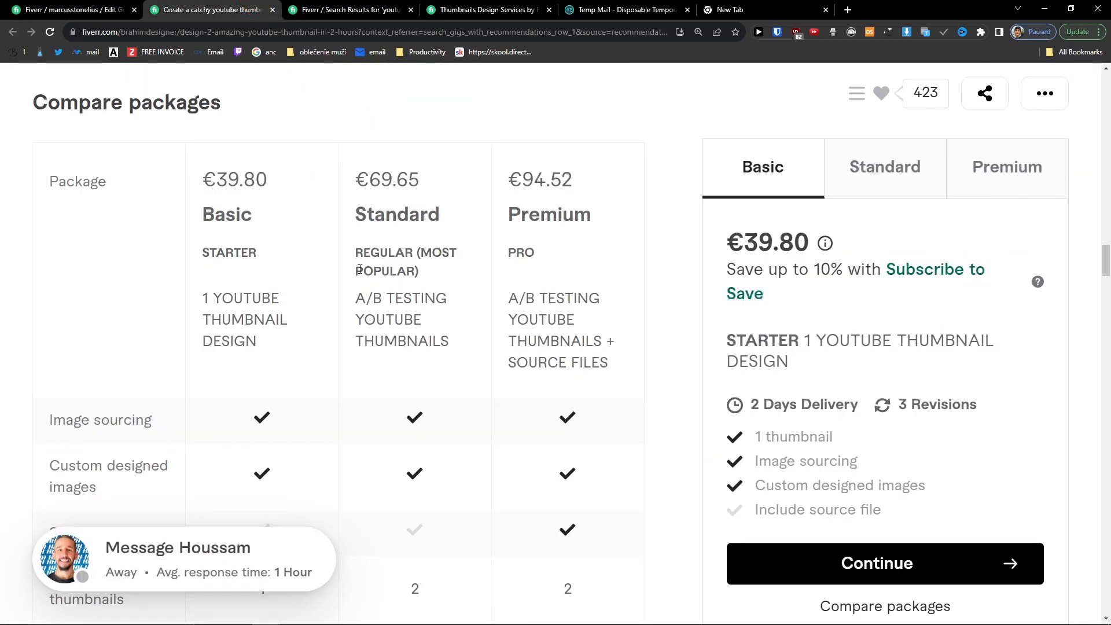
Step: Check the other seller's 1-day prices for Basic, Standard and Premium, then restore 2 days
{"action": "middle_click", "coordinate": [360, 268]}
{"action": "scroll", "coordinate": [360, 273], "scroll_direction": "up", "scroll_amount": 2}
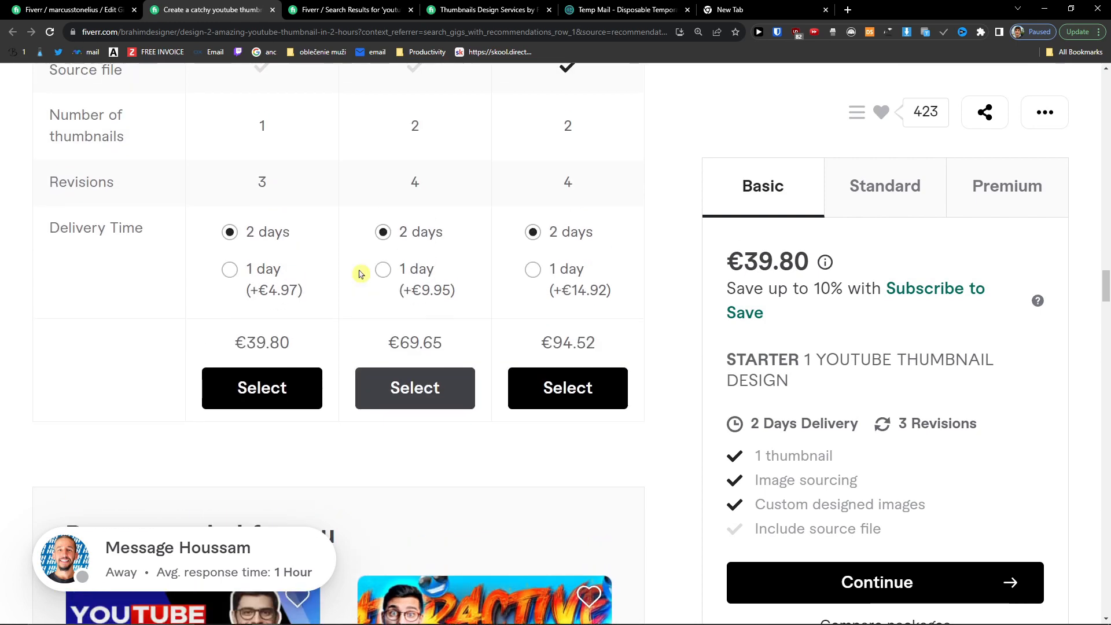
{"action": "left_click", "coordinate": [246, 276]}
{"action": "left_click", "coordinate": [424, 273]}
{"action": "left_click", "coordinate": [548, 271]}
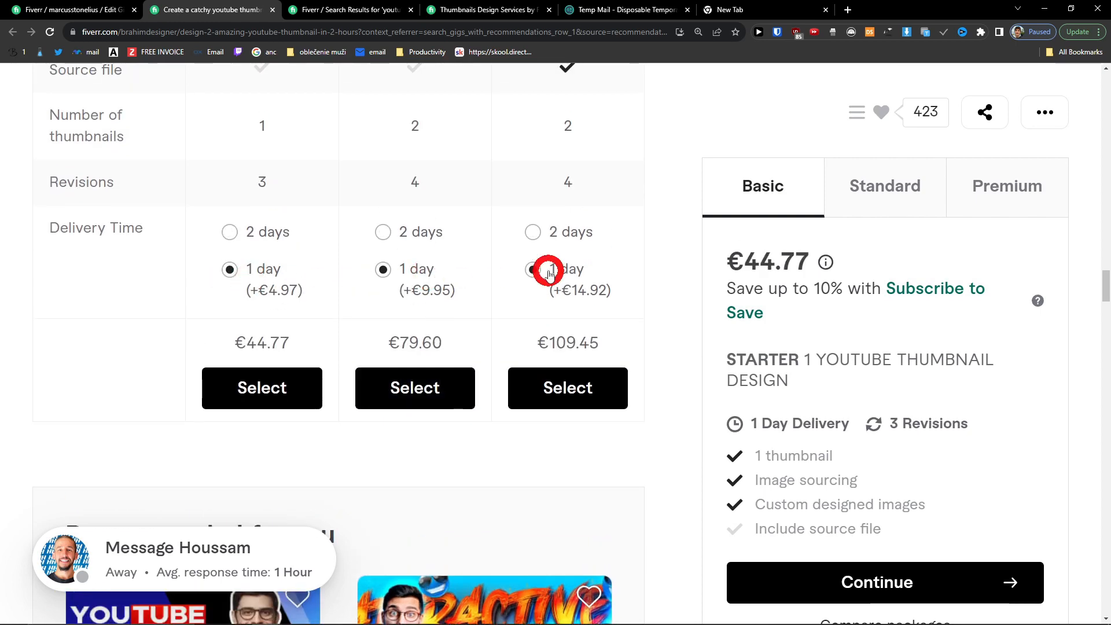
{"action": "left_click", "coordinate": [280, 236]}
{"action": "left_click", "coordinate": [384, 232]}
{"action": "left_click", "coordinate": [533, 234]}
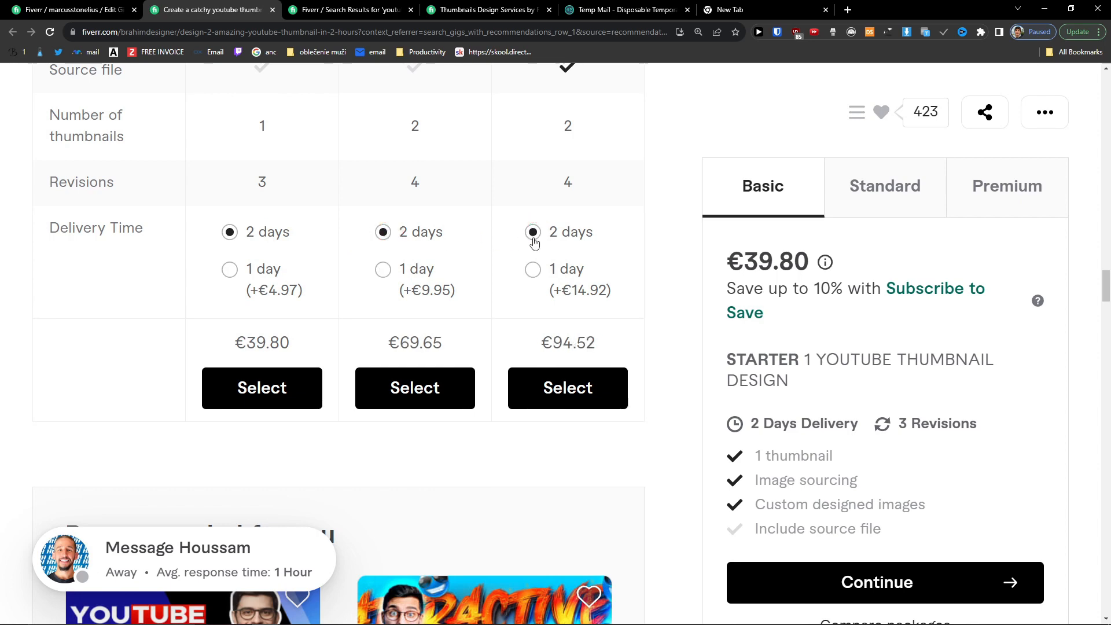
Step: Highlight the Other Social Media Design Services heading and return to the gig editor
{"action": "scroll", "coordinate": [364, 251], "scroll_direction": "down", "scroll_amount": 12}
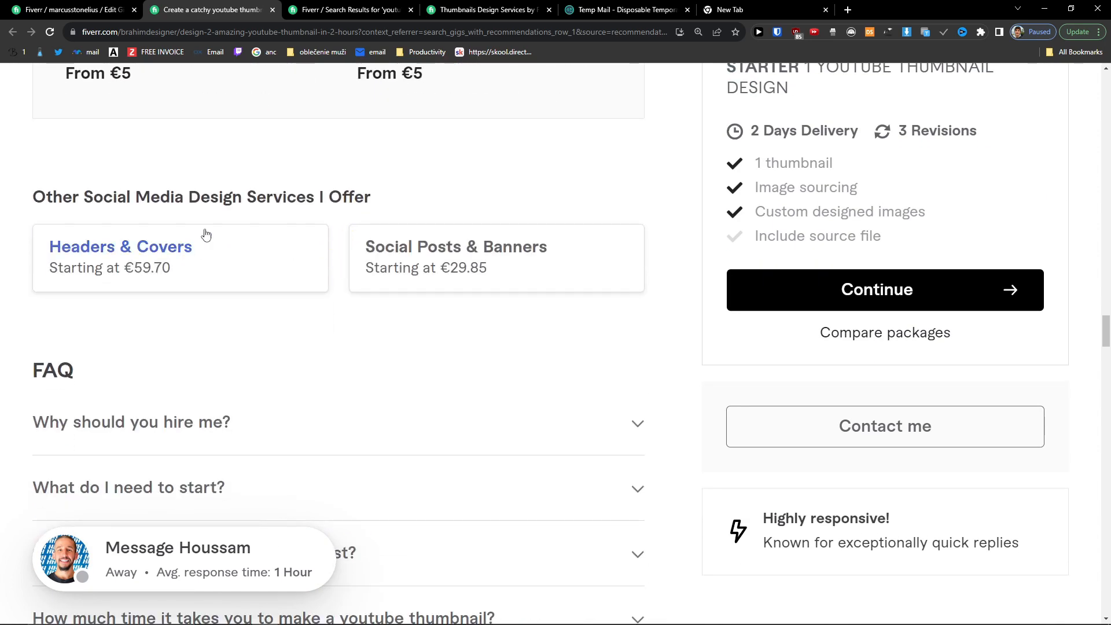
{"action": "left_click_drag", "start_coordinate": [50, 204], "coordinate": [424, 202]}
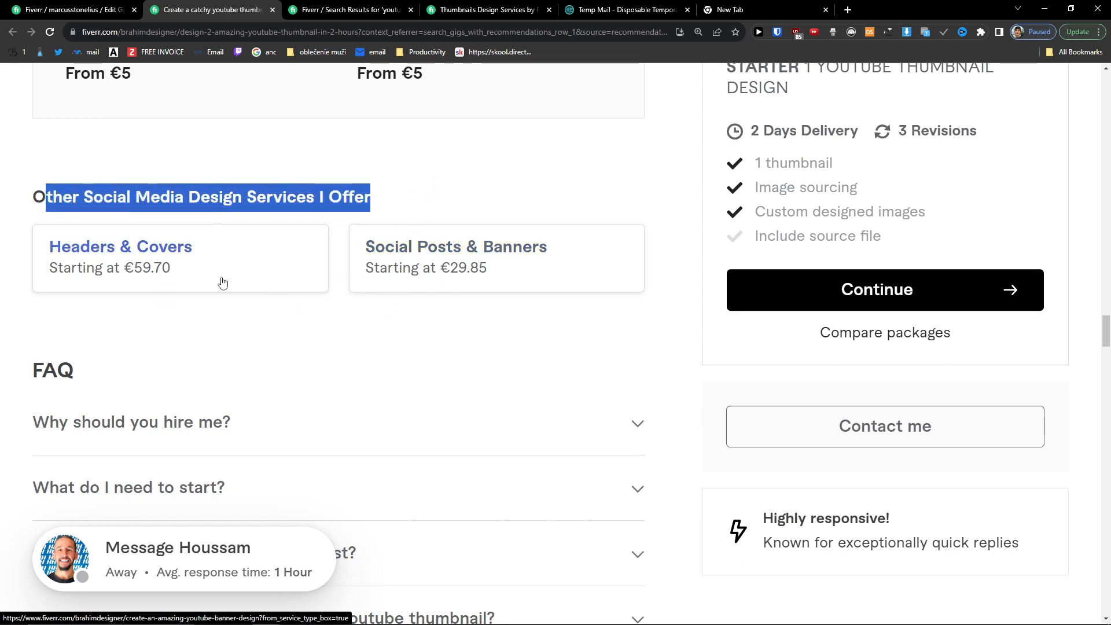
{"action": "scroll", "coordinate": [340, 301], "scroll_direction": "down", "scroll_amount": 2}
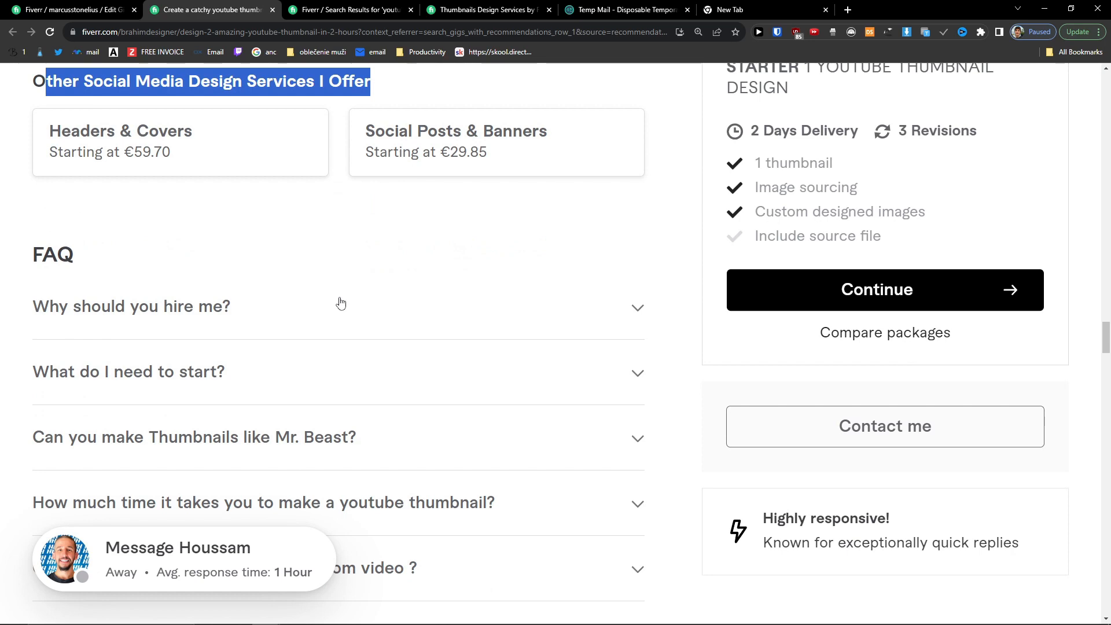
{"action": "scroll", "coordinate": [340, 302], "scroll_direction": "down", "scroll_amount": 3}
{"action": "scroll", "coordinate": [337, 302], "scroll_direction": "up", "scroll_amount": 5}
{"action": "left_click", "coordinate": [58, 10]}
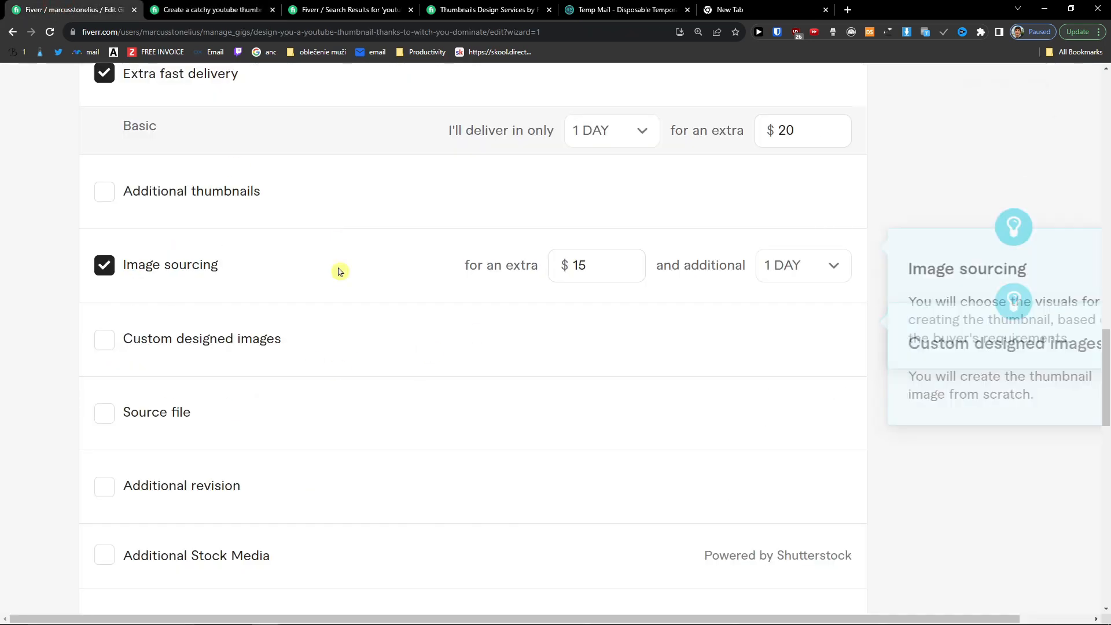
Step: Enable three packages and rename the first one 'Basic Youtube Thumbnail', copying the name
{"action": "scroll", "coordinate": [386, 307], "scroll_direction": "up", "scroll_amount": 2}
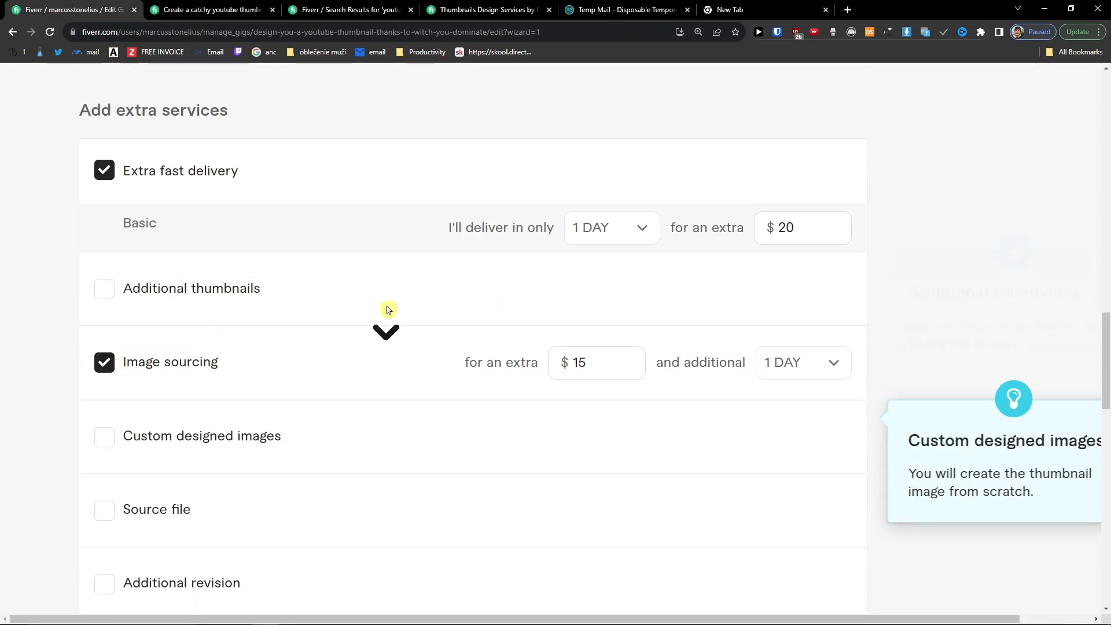
{"action": "scroll", "coordinate": [390, 310], "scroll_direction": "down", "scroll_amount": 6}
{"action": "scroll", "coordinate": [391, 311], "scroll_direction": "up", "scroll_amount": 11}
{"action": "scroll", "coordinate": [392, 307], "scroll_direction": "up", "scroll_amount": 8}
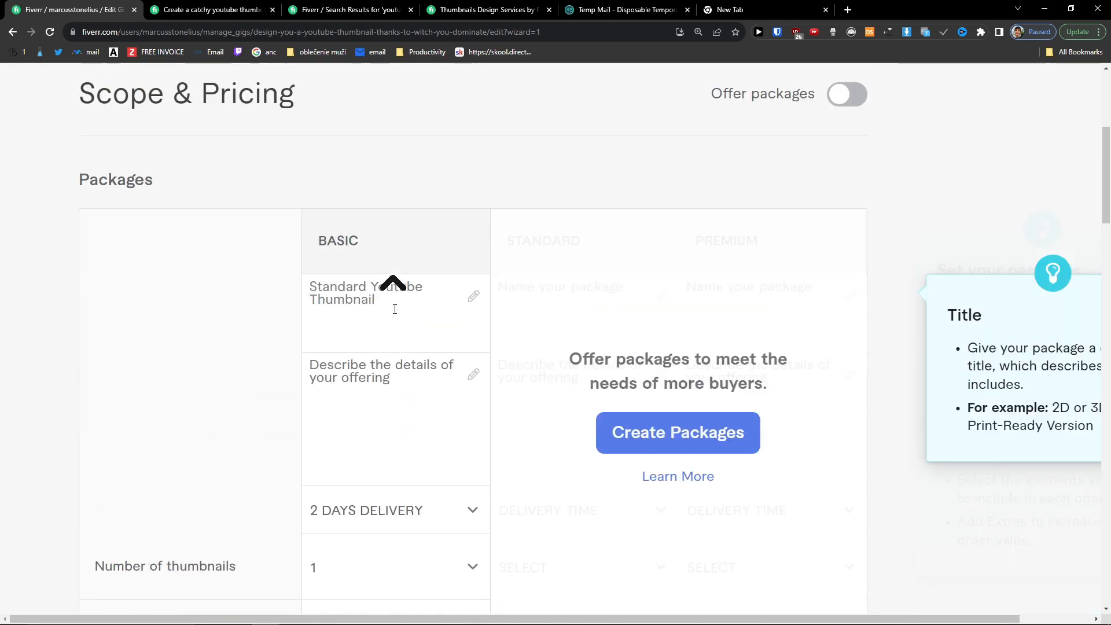
{"action": "left_click", "coordinate": [683, 437]}
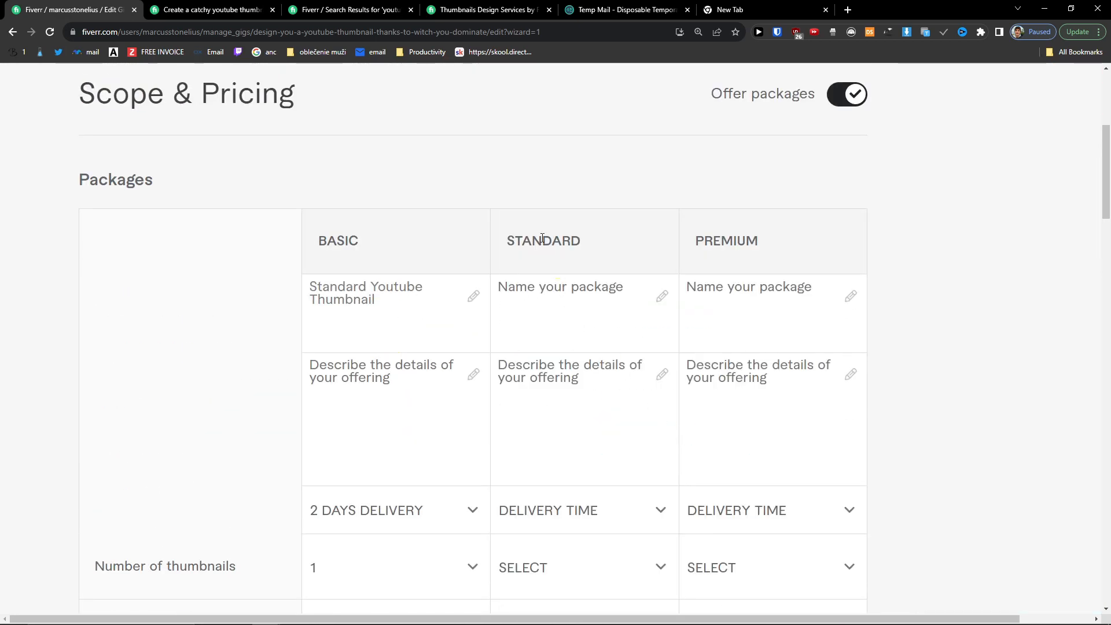
{"action": "double_click", "coordinate": [336, 283]}
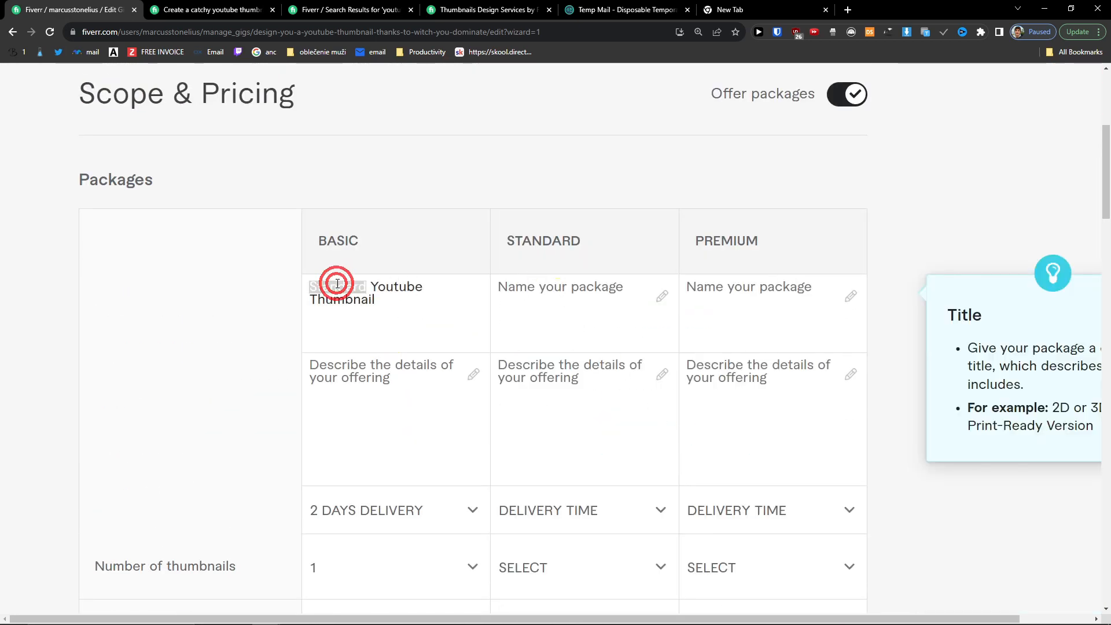
{"action": "type", "text": "Basic"}
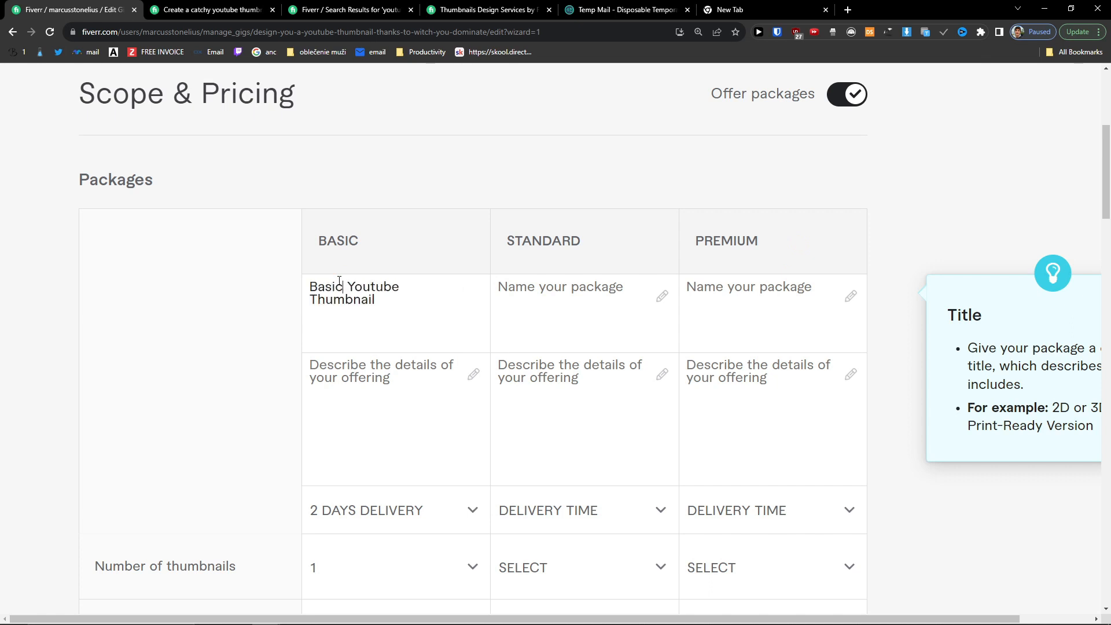
{"action": "key", "text": "ctrl+a"}
{"action": "key", "text": "ctrl+c"}
Step: Name the other packages 'Standard Youtube Thumbnail' and 'Premium Youtube Thumbnail'
{"action": "left_click", "coordinate": [578, 301]}
{"action": "key", "text": "ctrl+v"}
{"action": "double_click", "coordinate": [525, 287]}
{"action": "type", "text": "Stan"}
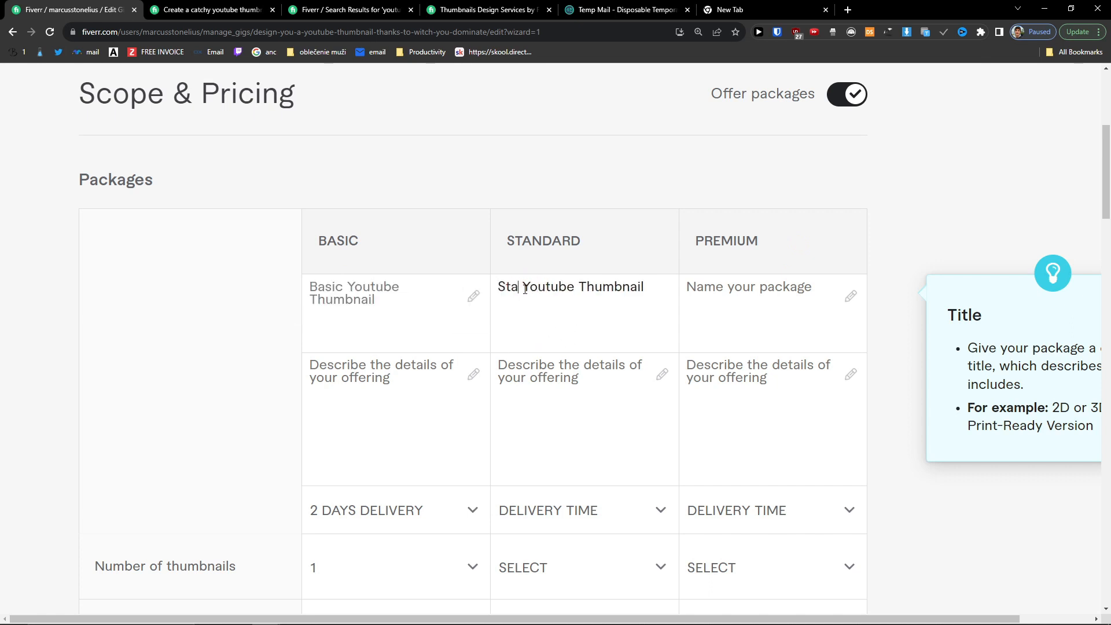
{"action": "type", "text": "dr"}
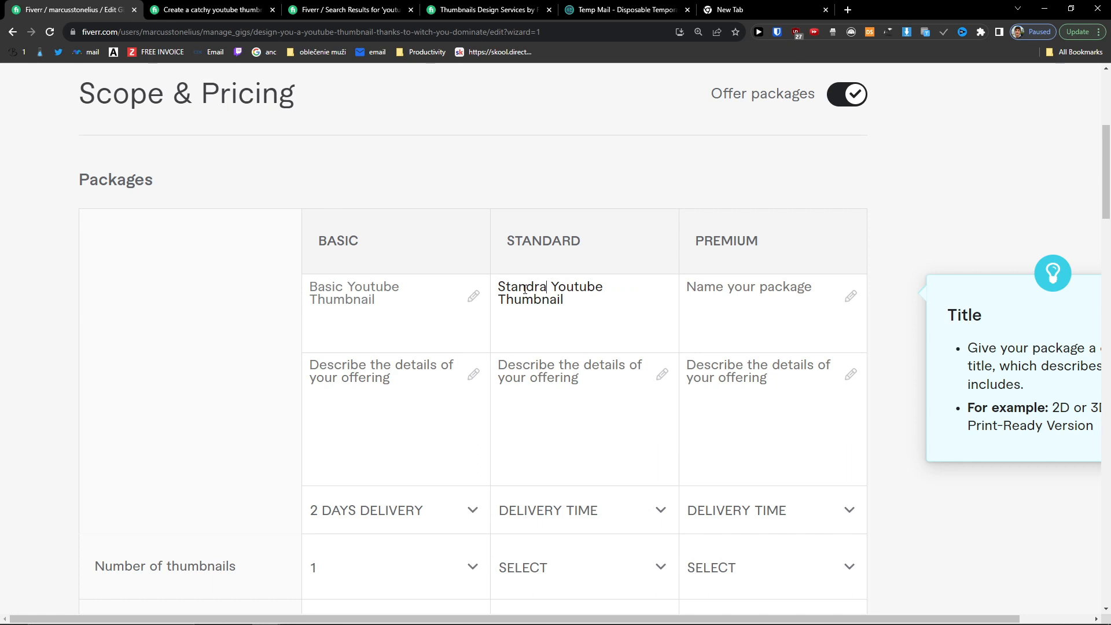
{"action": "left_click", "coordinate": [724, 297]}
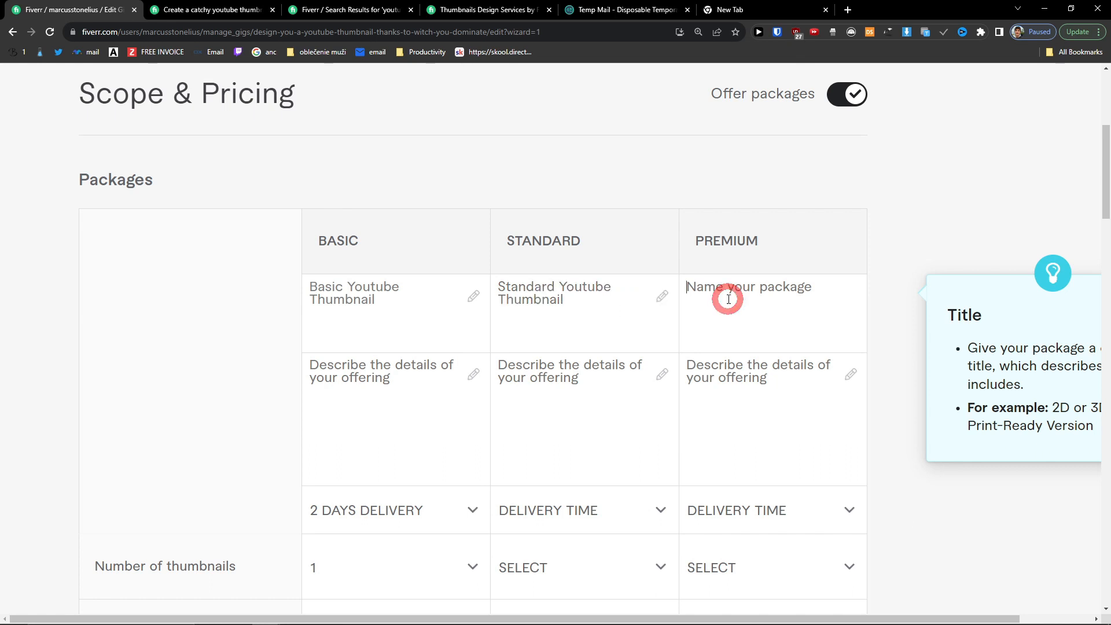
{"action": "key", "text": "ctrl+v"}
{"action": "double_click", "coordinate": [712, 292]}
{"action": "type", "text": "Premi"}
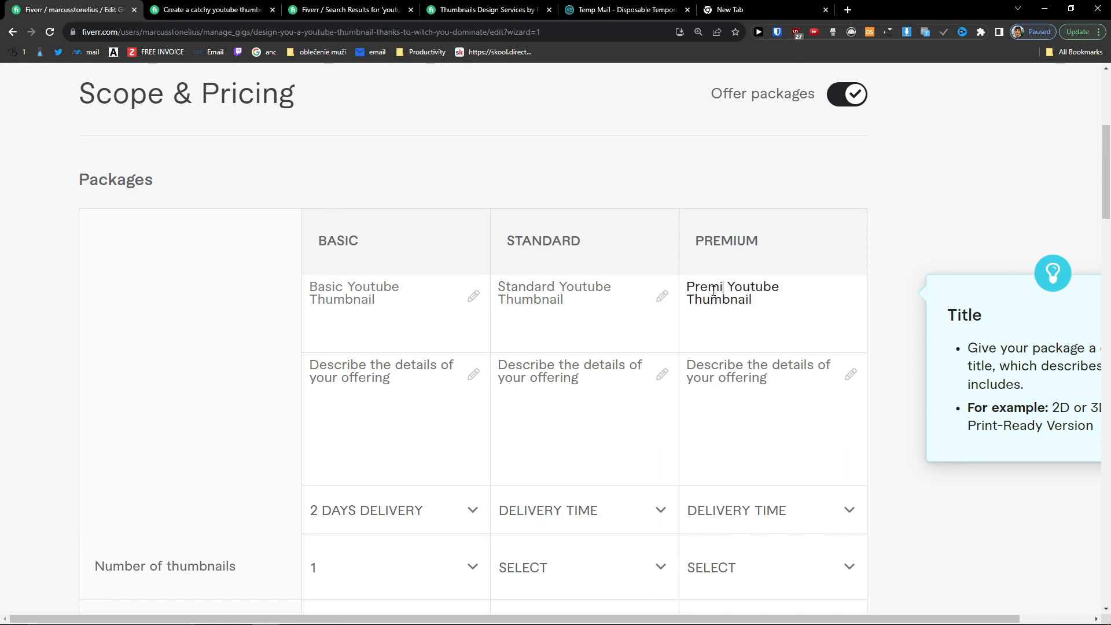
{"action": "left_click", "coordinate": [546, 392]}
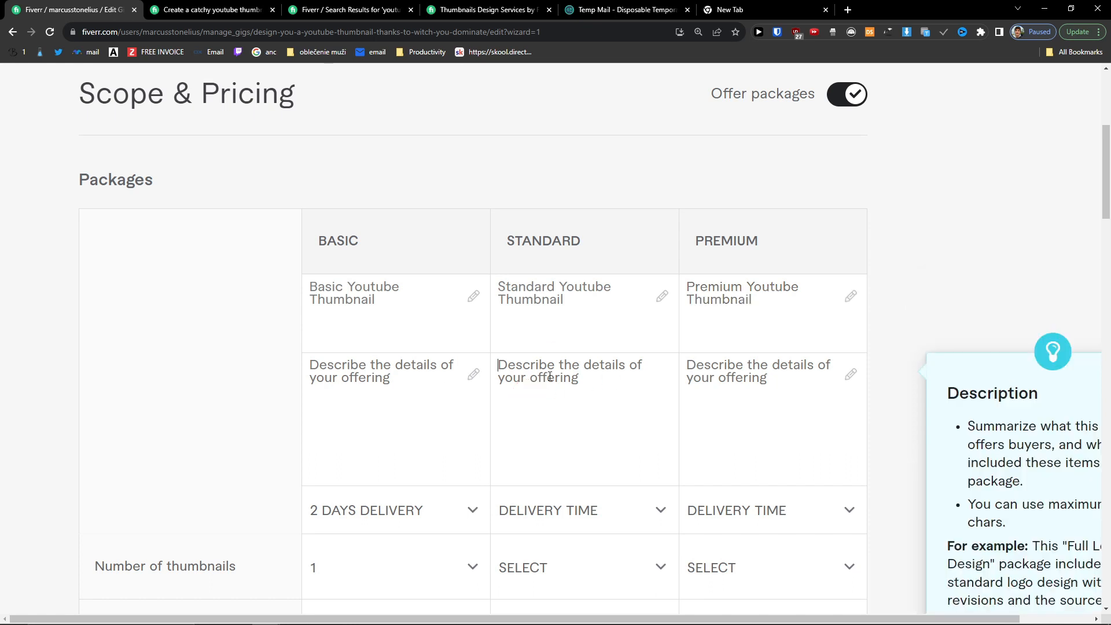
Step: Copy the competitor's 'STARTER 1 YOUTUBE THUMBNAIL DESIGN' description into the Basic package
{"action": "left_click", "coordinate": [230, 6]}
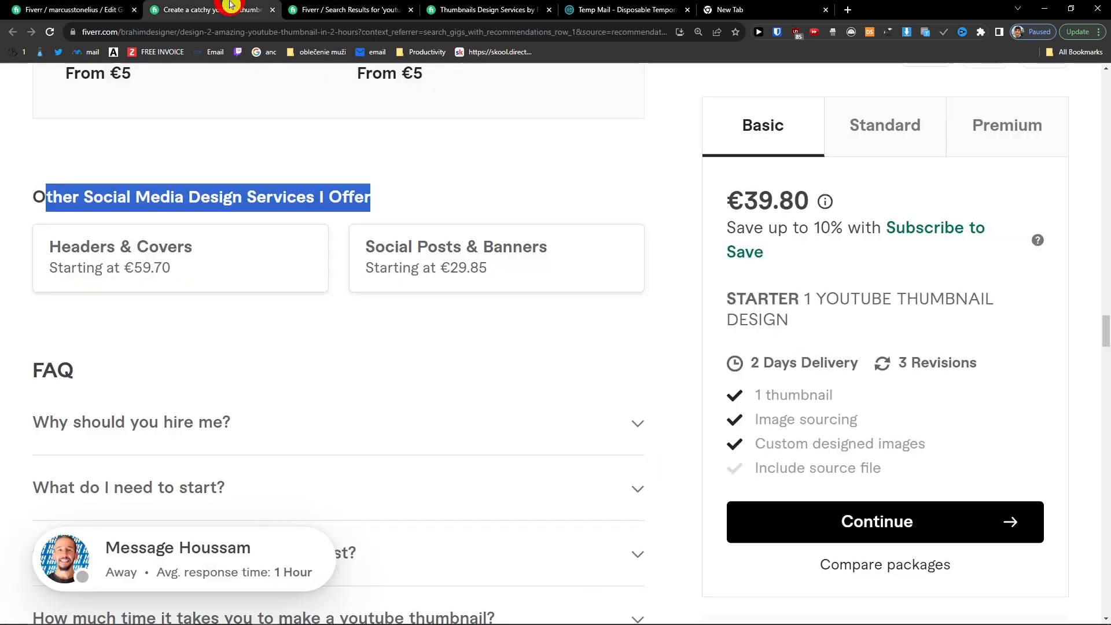
{"action": "triple_click", "coordinate": [768, 296]}
{"action": "key", "text": "ctrl+c"}
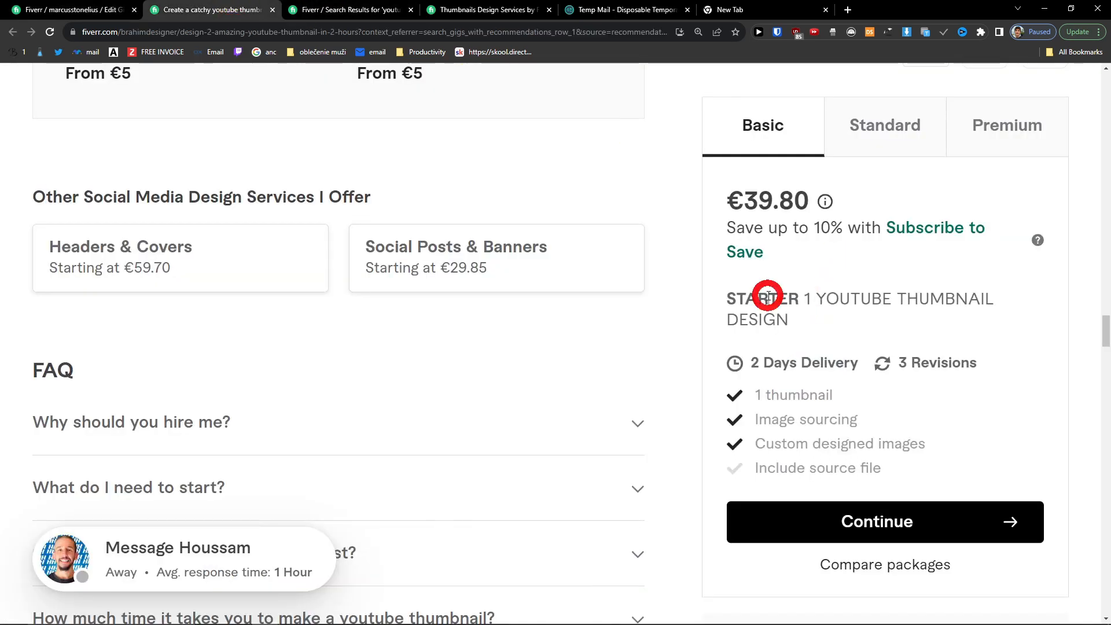
{"action": "key", "text": "ctrl+shift+Tab"}
{"action": "left_click", "coordinate": [380, 375]}
{"action": "key", "text": "ctrl+v"}
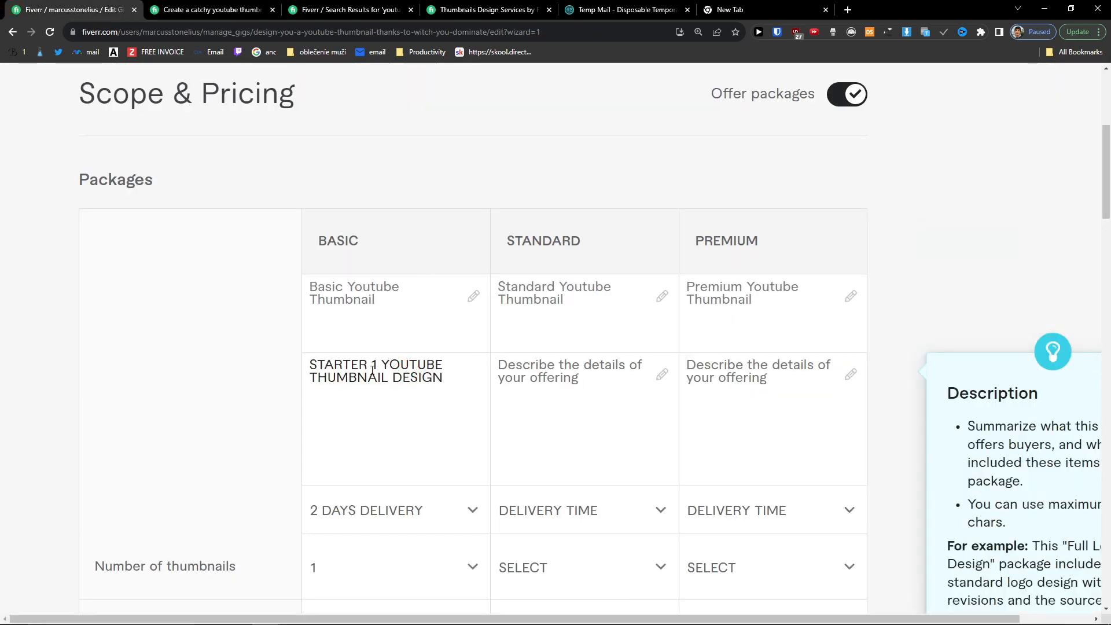
{"action": "left_click", "coordinate": [310, 355]}
Step: Describe the Standard package as 'STARTER 2 YOUTUBE THUMBNAIL DESIGN'
{"action": "left_click", "coordinate": [392, 361]}
{"action": "left_click", "coordinate": [570, 364]}
{"action": "key", "text": "ctrl+v"}
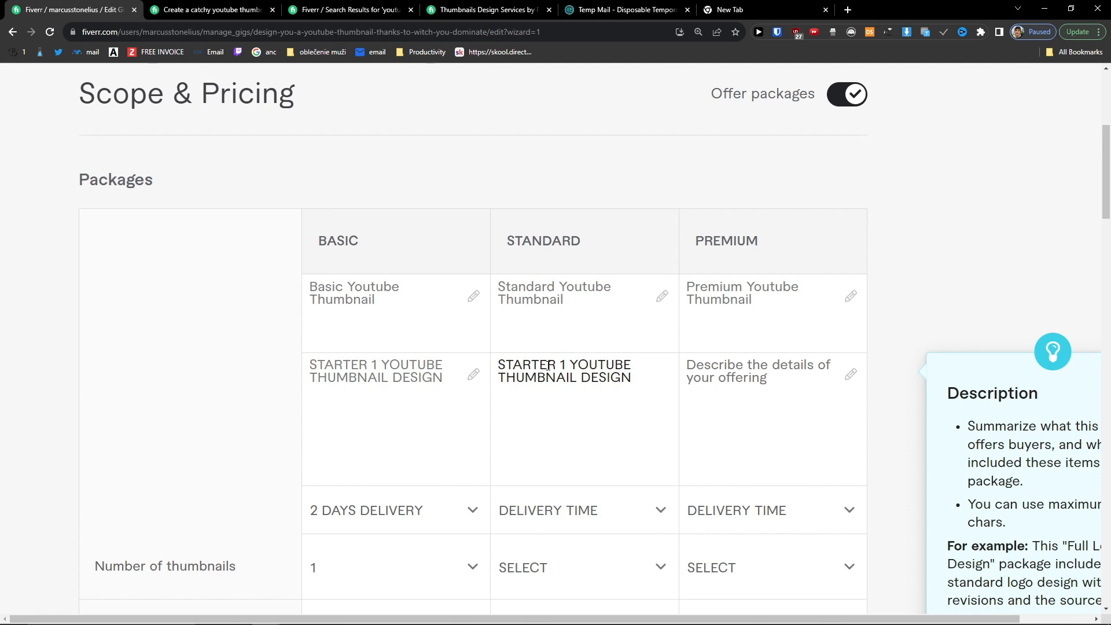
{"action": "type", "text": "2"}
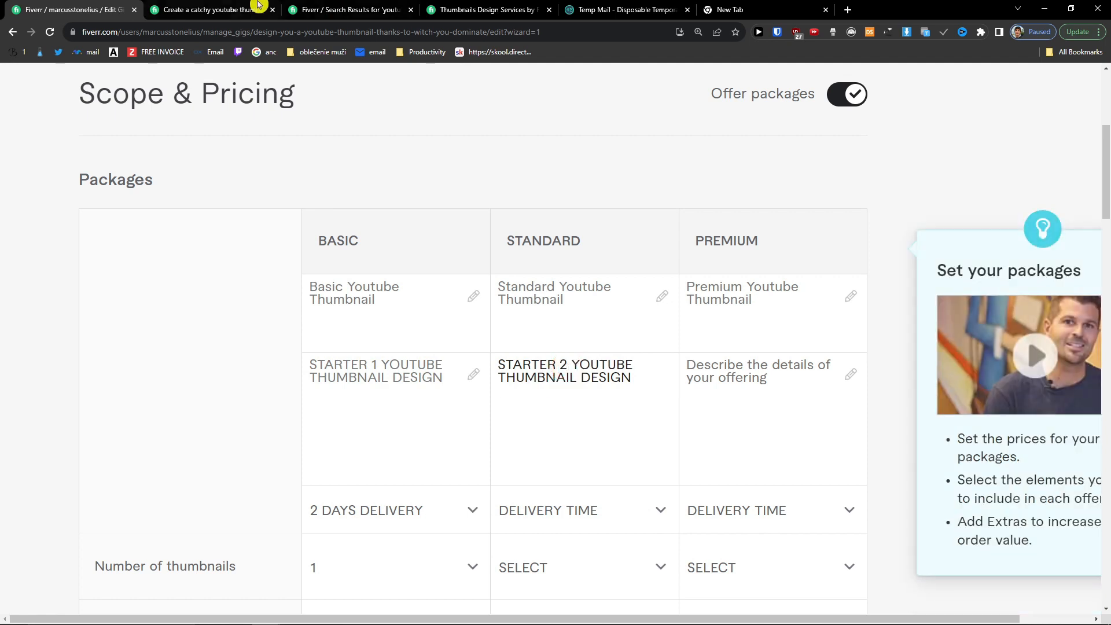
{"action": "key", "text": "ctrl+Tab"}
Step: Compare the competitor's Basic, Standard and Premium packages, then paste the description into Premium
{"action": "left_click", "coordinate": [886, 128]}
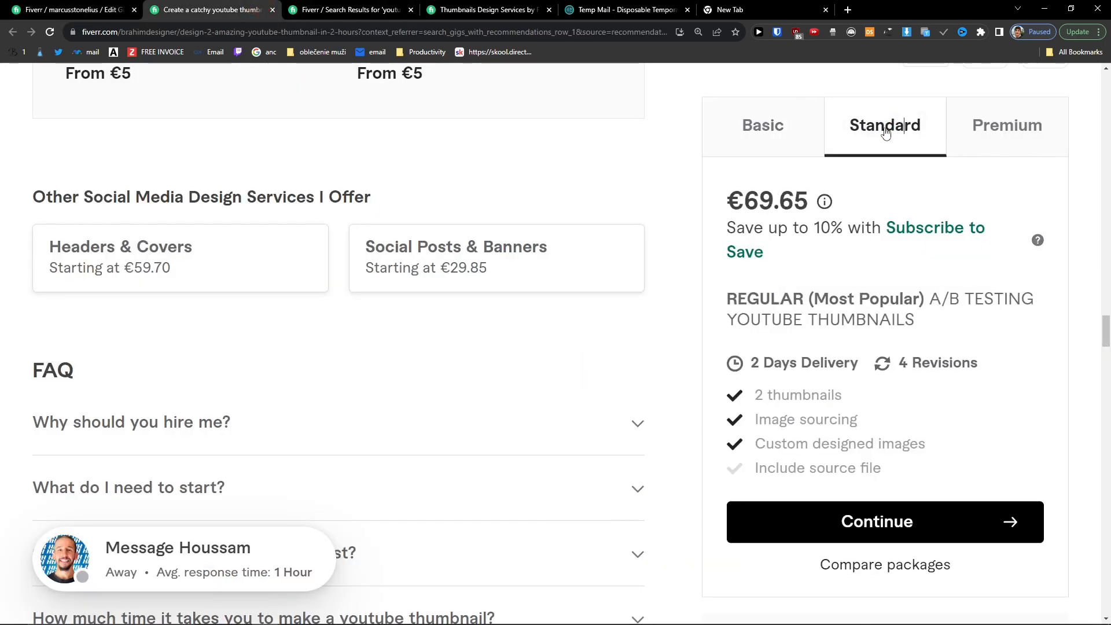
{"action": "left_click", "coordinate": [777, 138]}
{"action": "left_click", "coordinate": [868, 137]}
{"action": "left_click", "coordinate": [794, 132]}
{"action": "left_click", "coordinate": [855, 135]}
{"action": "left_click", "coordinate": [989, 139]}
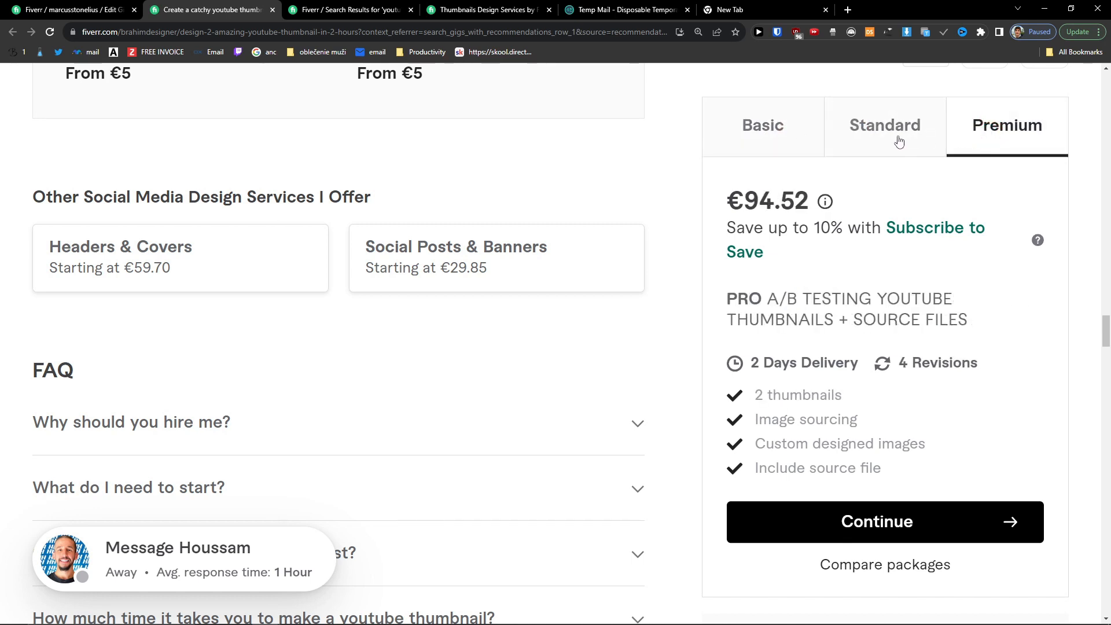
{"action": "left_click", "coordinate": [894, 142]}
{"action": "left_click", "coordinate": [956, 141]}
{"action": "left_click", "coordinate": [807, 139]}
{"action": "left_click", "coordinate": [891, 140]}
{"action": "left_click", "coordinate": [969, 140]}
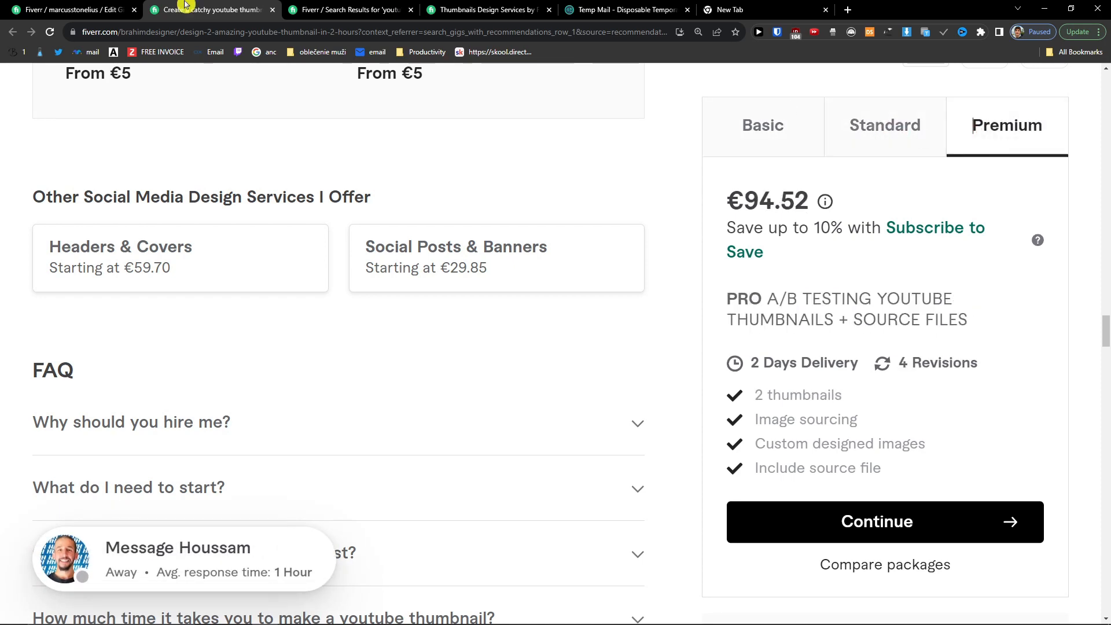
{"action": "left_click", "coordinate": [81, 10]}
{"action": "left_click", "coordinate": [750, 373]}
{"action": "key", "text": "ctrl+v"}
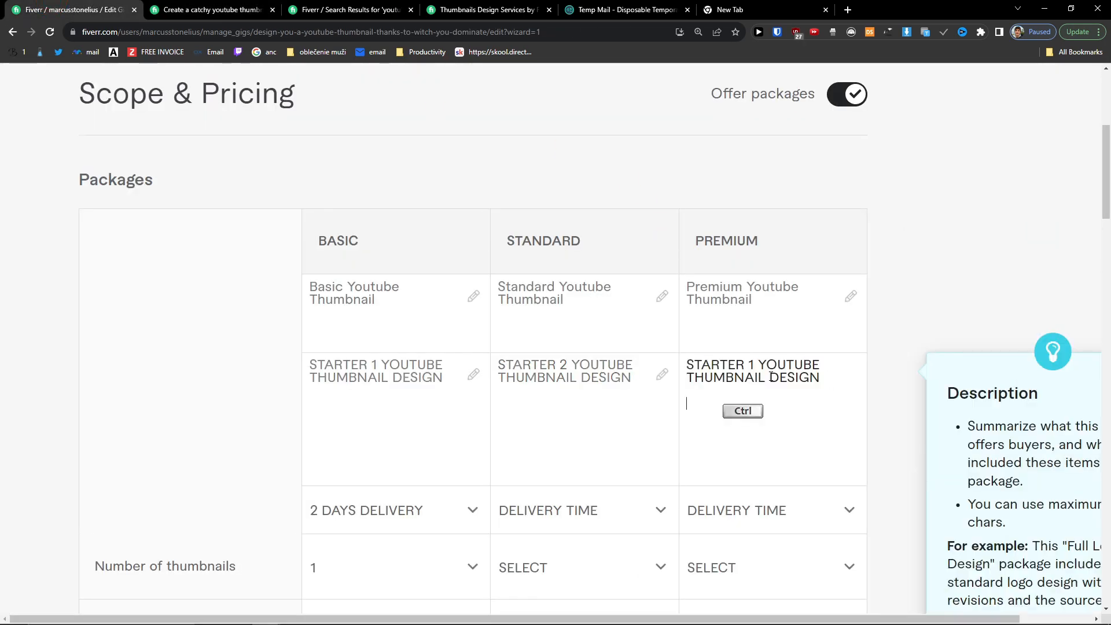
Step: Change 1 to 2 in Premium's description and append 'THAT WILL BE HIGH QUALITY'
{"action": "type", "text": "2"}
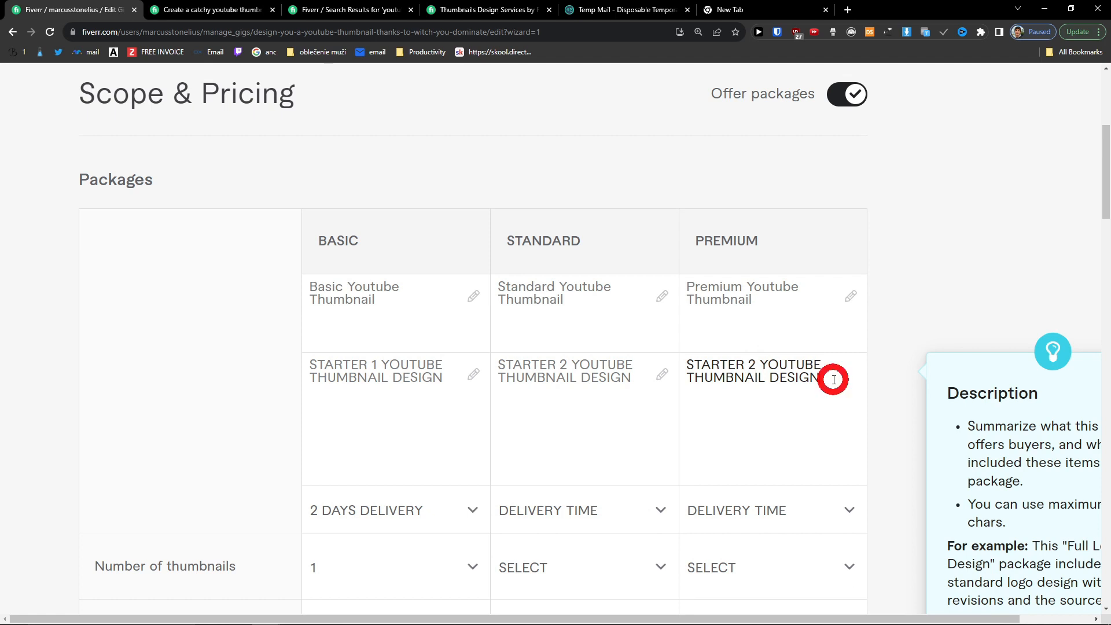
{"action": "key", "text": "BackSpace"}
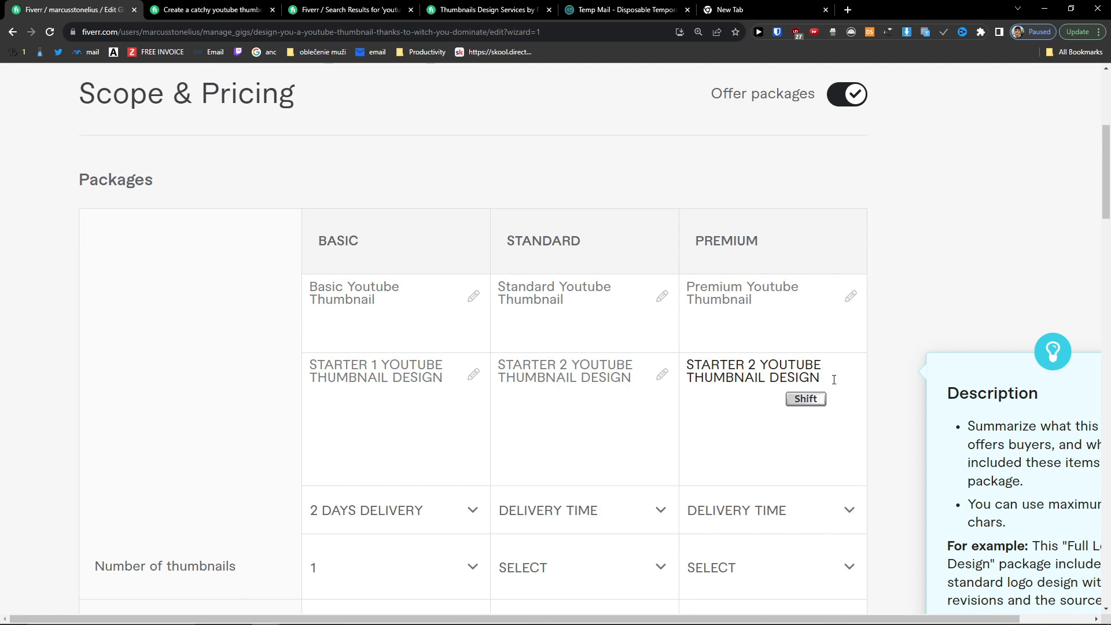
{"action": "type", "text": "THat"}
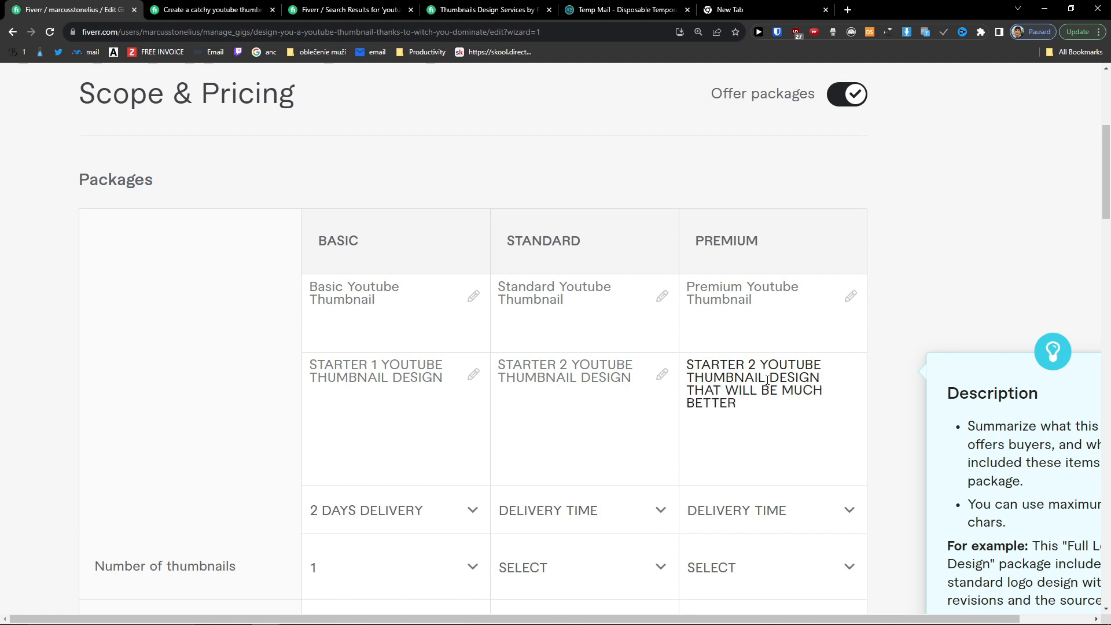
{"action": "left_click_drag", "start_coordinate": [767, 392], "coordinate": [799, 409]}
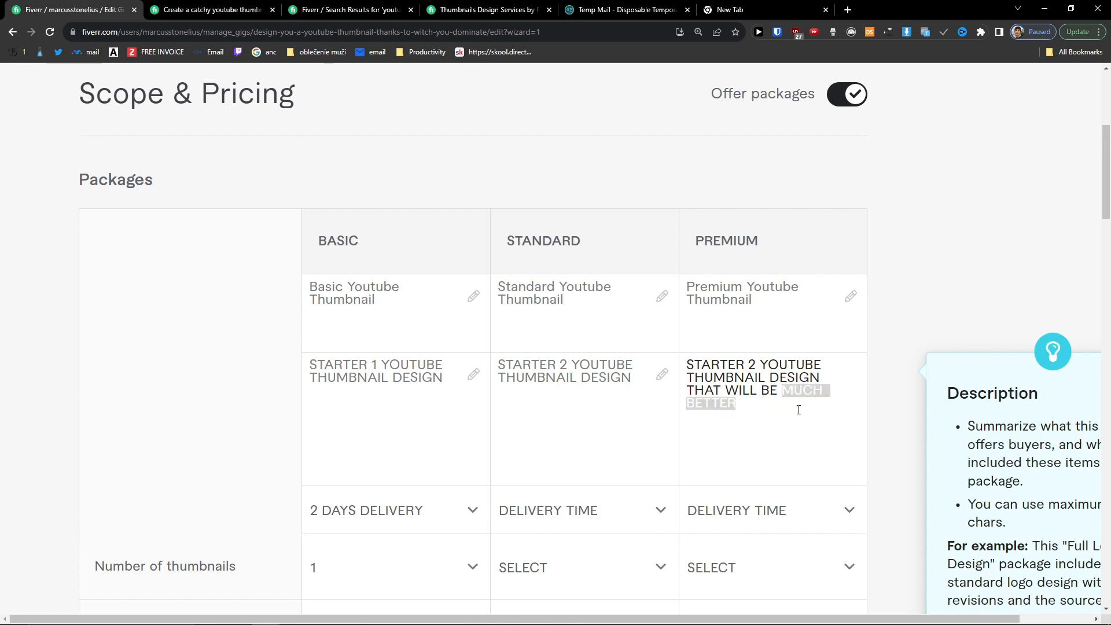
{"action": "type", "text": "HIG"}
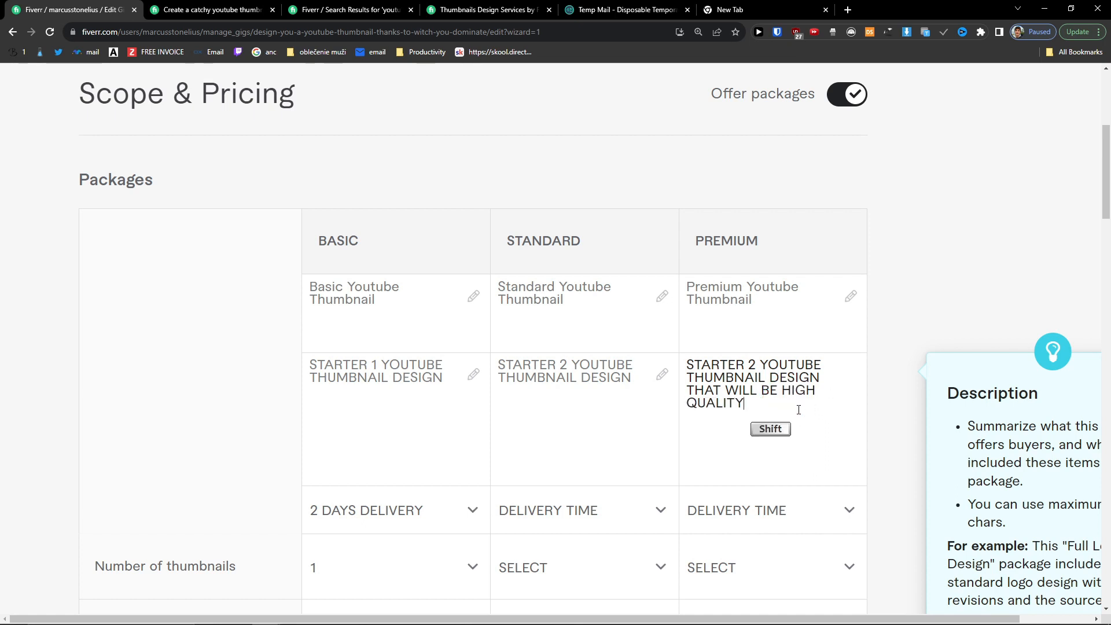
{"action": "scroll", "coordinate": [799, 409], "scroll_direction": "down", "scroll_amount": 2}
Step: Give Standard and Premium a 2-day delivery time and 2 thumbnails each
{"action": "left_click", "coordinate": [612, 397]}
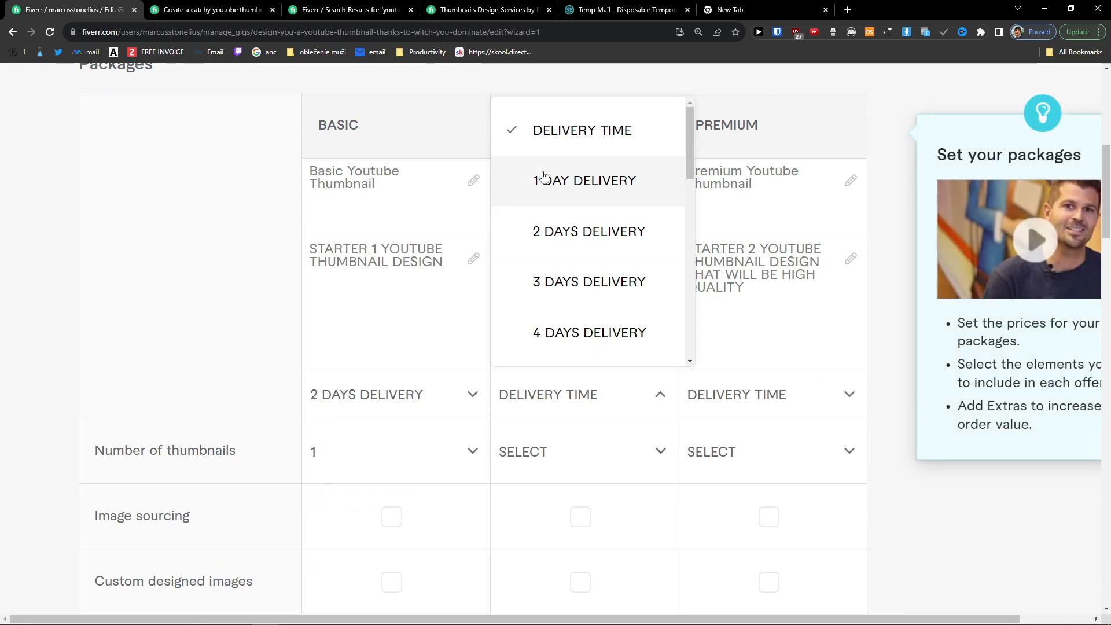
{"action": "left_click", "coordinate": [590, 238]}
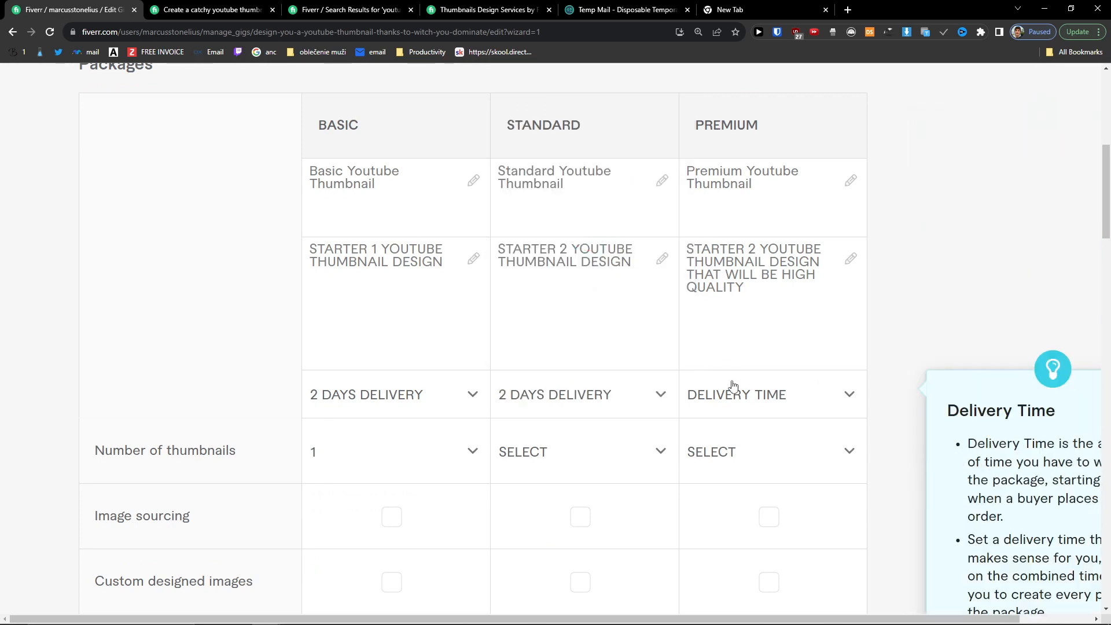
{"action": "left_click", "coordinate": [742, 395]}
{"action": "left_click", "coordinate": [758, 233]}
{"action": "left_click", "coordinate": [623, 450]}
{"action": "left_click", "coordinate": [560, 285]}
{"action": "left_click", "coordinate": [766, 455]}
{"action": "left_click", "coordinate": [725, 288]}
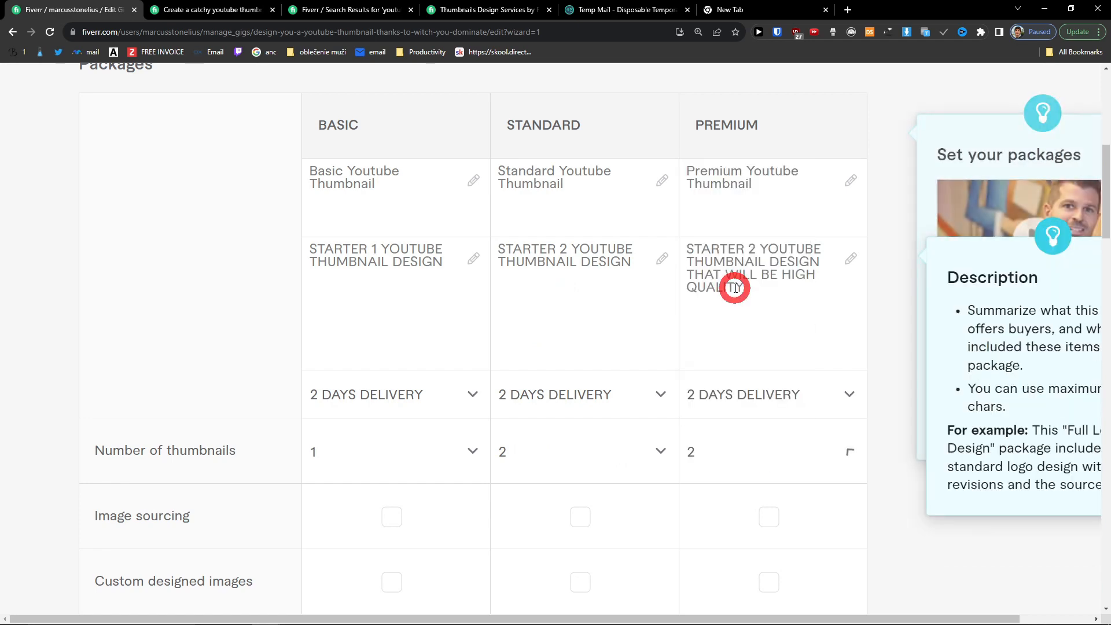
Step: Tick Image sourcing for Standard and Premium, plus Source file and Custom designed images for Premium
{"action": "scroll", "coordinate": [572, 394], "scroll_direction": "down", "scroll_amount": 1}
{"action": "scroll", "coordinate": [572, 395], "scroll_direction": "down", "scroll_amount": 3}
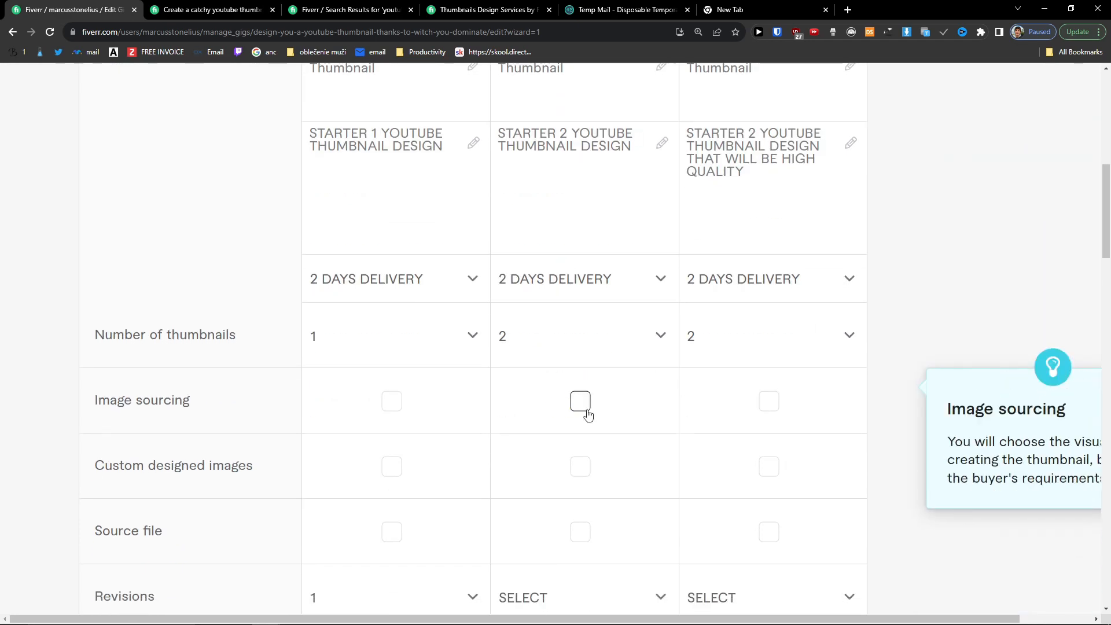
{"action": "left_click", "coordinate": [581, 401]}
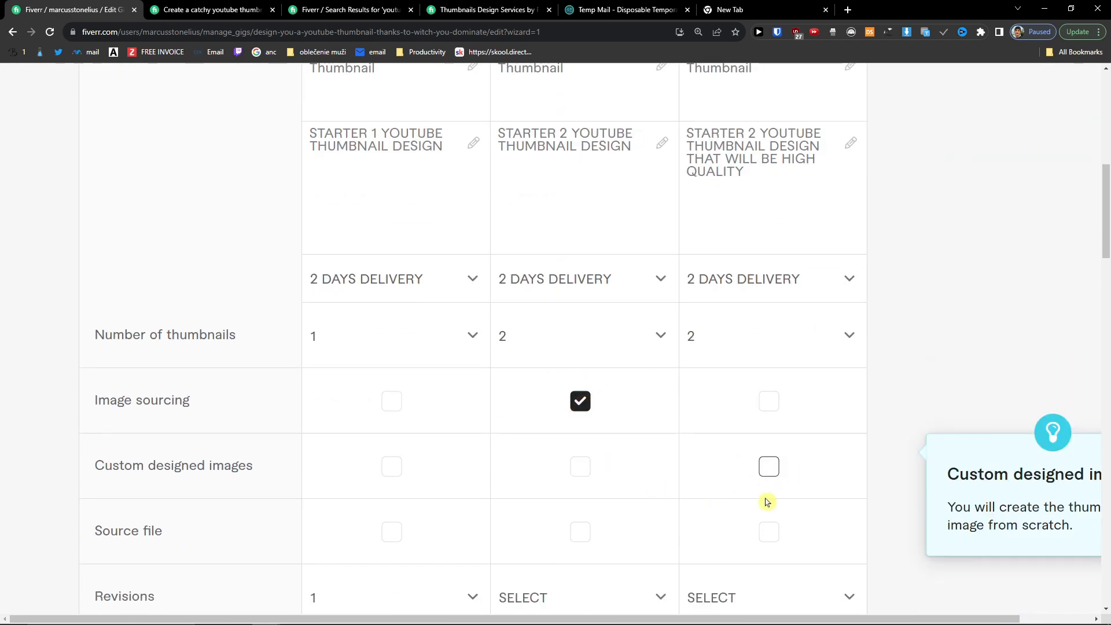
{"action": "left_click", "coordinate": [769, 531]}
{"action": "left_click", "coordinate": [769, 401]}
{"action": "left_click", "coordinate": [757, 447]}
{"action": "scroll", "coordinate": [679, 445], "scroll_direction": "down", "scroll_amount": 5}
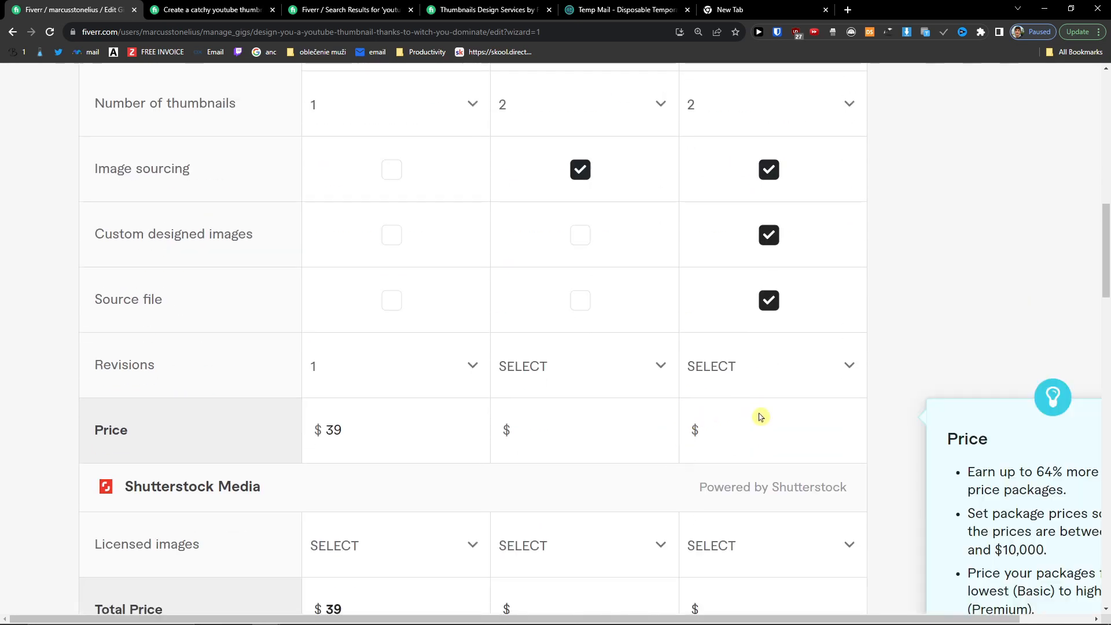
Step: Price the Standard package at $59 and the Premium package at $79
{"action": "left_click", "coordinate": [567, 434]}
{"action": "type", "text": "49"}
{"action": "left_click", "coordinate": [737, 440]}
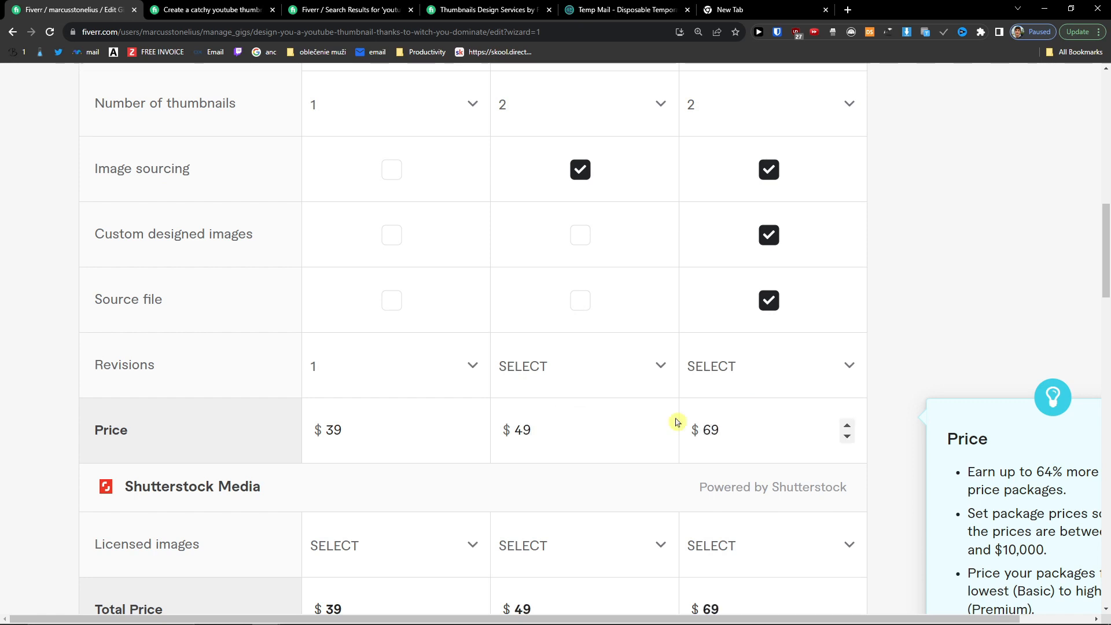
{"action": "left_click", "coordinate": [555, 379]}
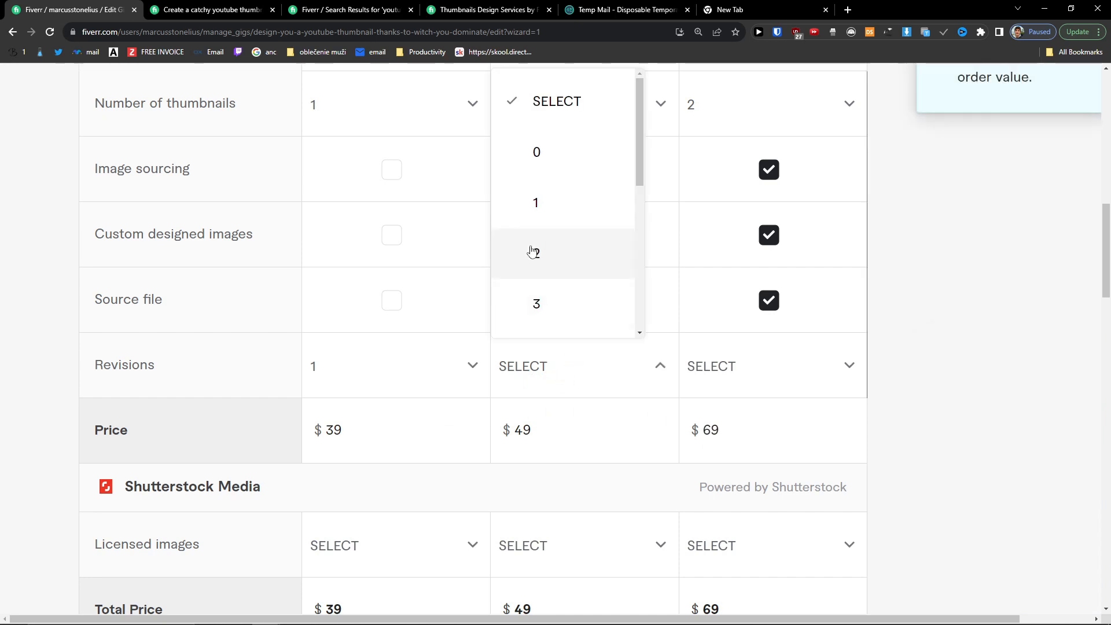
{"action": "left_click", "coordinate": [549, 421]}
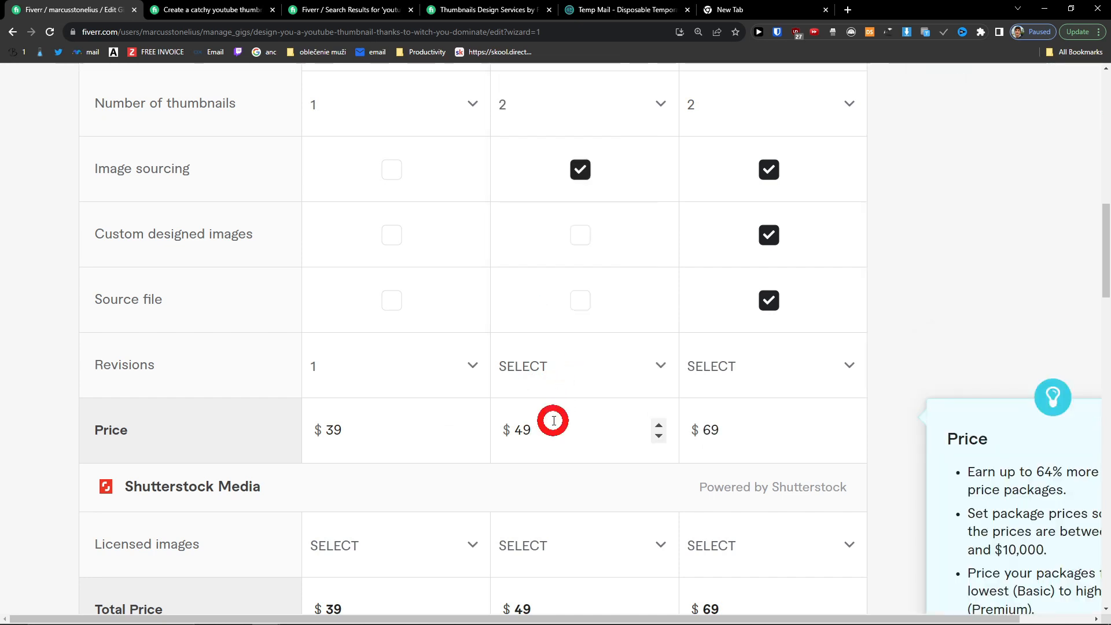
{"action": "key", "text": "BackSpace"}
{"action": "key", "text": "BackSpace"}
{"action": "type", "text": "59"}
{"action": "left_click", "coordinate": [708, 429]}
{"action": "key", "text": "BackSpace"}
{"action": "key", "text": "BackSpace"}
{"action": "type", "text": "79"}
Step: Set Standard and Premium revisions to 2 each
{"action": "left_click", "coordinate": [661, 358]}
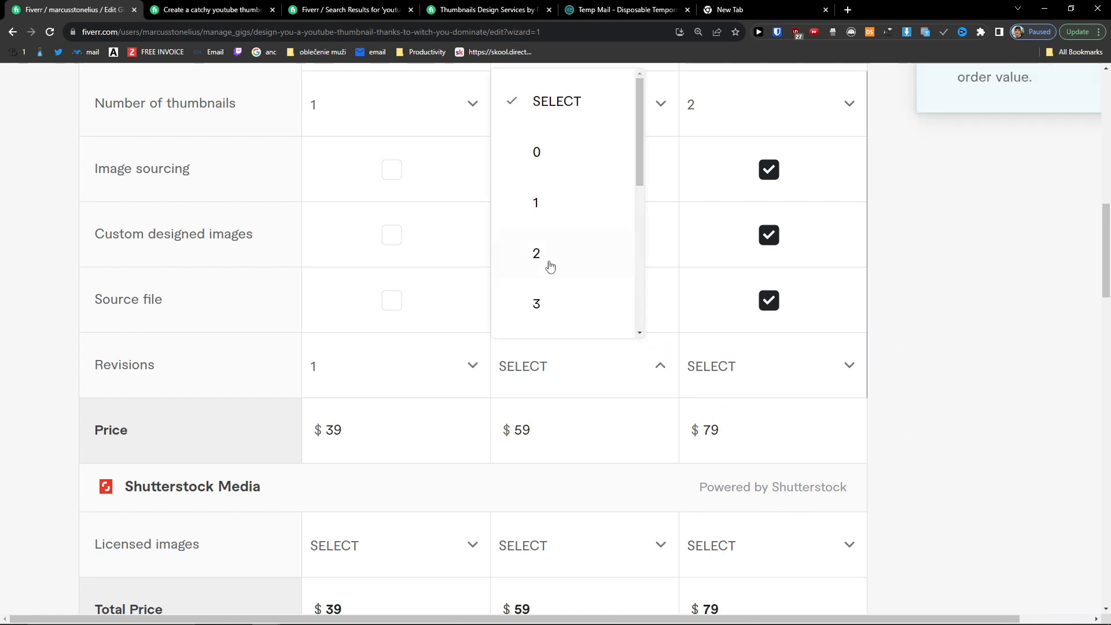
{"action": "scroll", "coordinate": [282, 379], "scroll_direction": "up", "scroll_amount": 2}
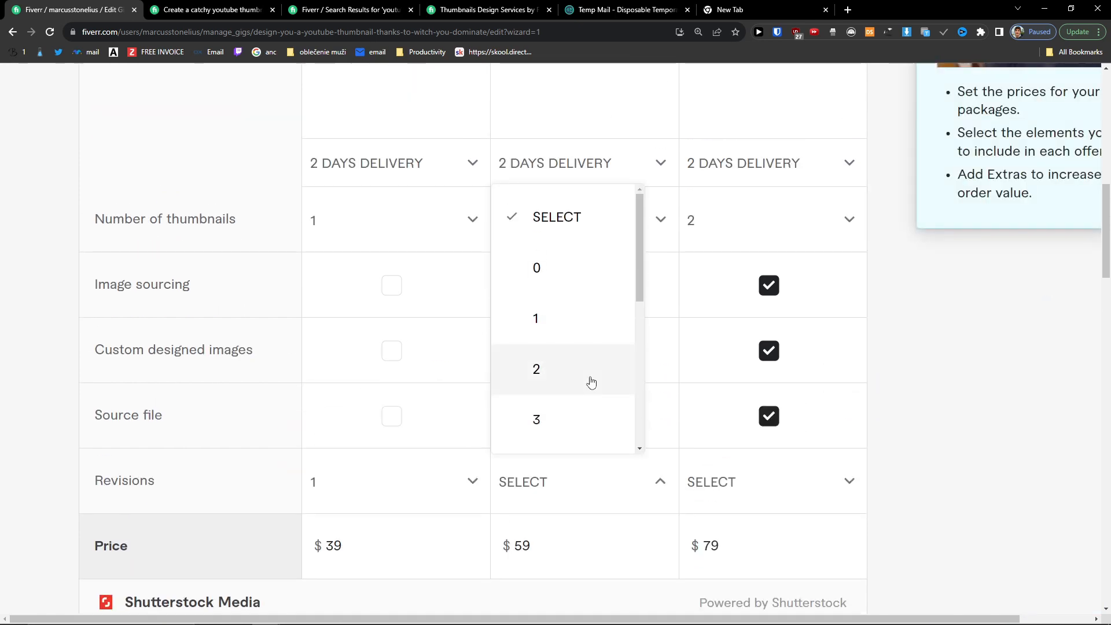
{"action": "left_click", "coordinate": [590, 380]}
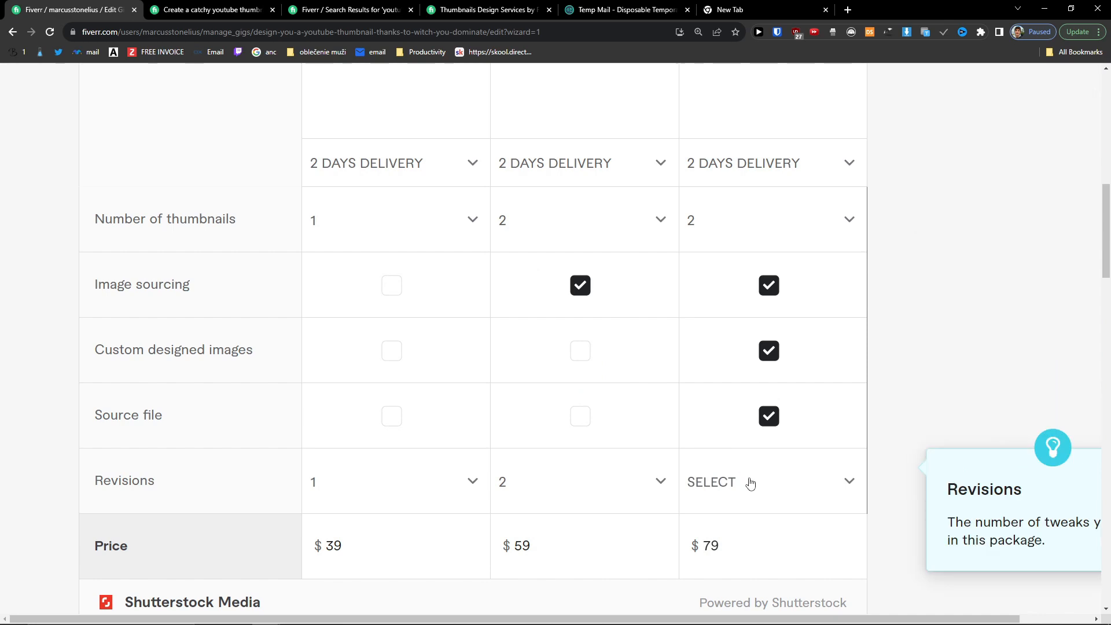
{"action": "left_click", "coordinate": [751, 484]}
{"action": "scroll", "coordinate": [765, 306], "scroll_direction": "down", "scroll_amount": 2}
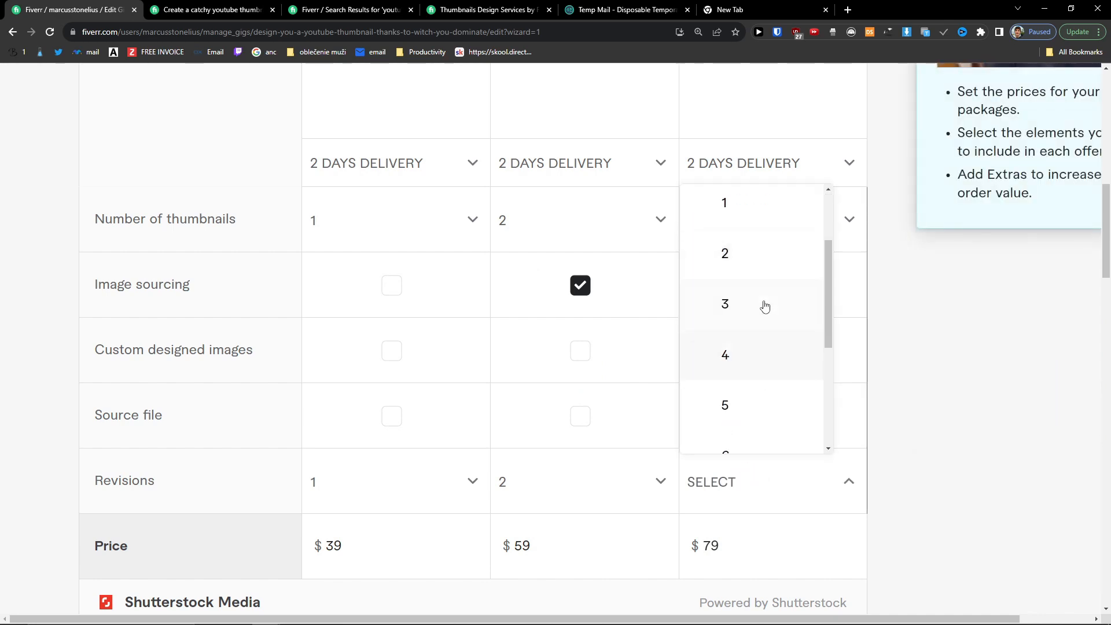
{"action": "left_click", "coordinate": [763, 300]}
{"action": "scroll", "coordinate": [920, 440], "scroll_direction": "up", "scroll_amount": 4}
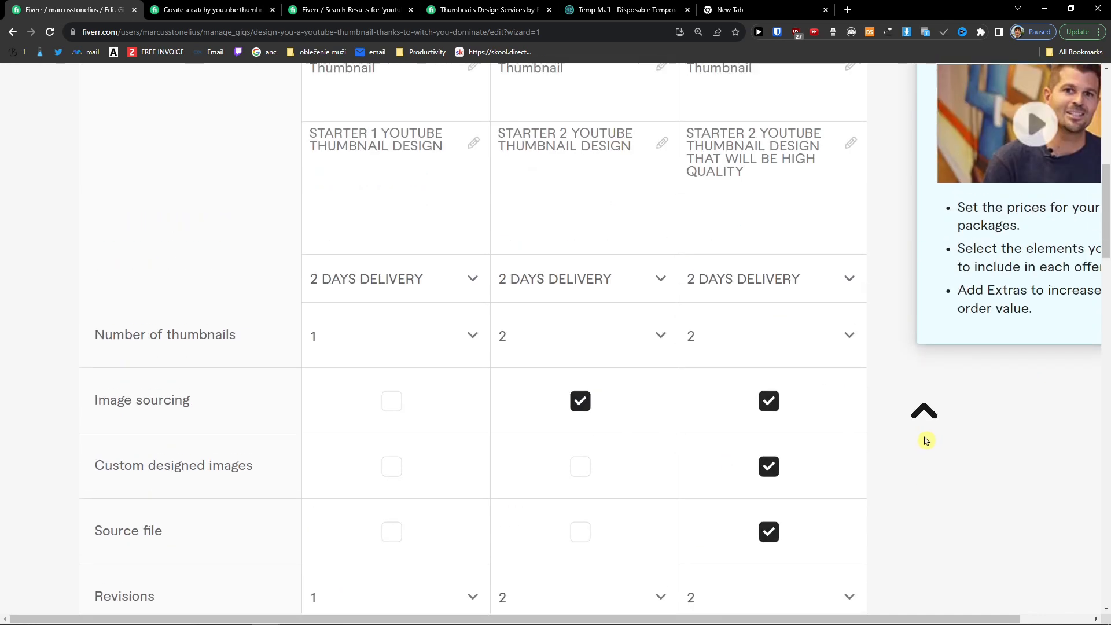
{"action": "scroll", "coordinate": [723, 484], "scroll_direction": "down", "scroll_amount": 4}
{"action": "scroll", "coordinate": [575, 548], "scroll_direction": "up", "scroll_amount": 6}
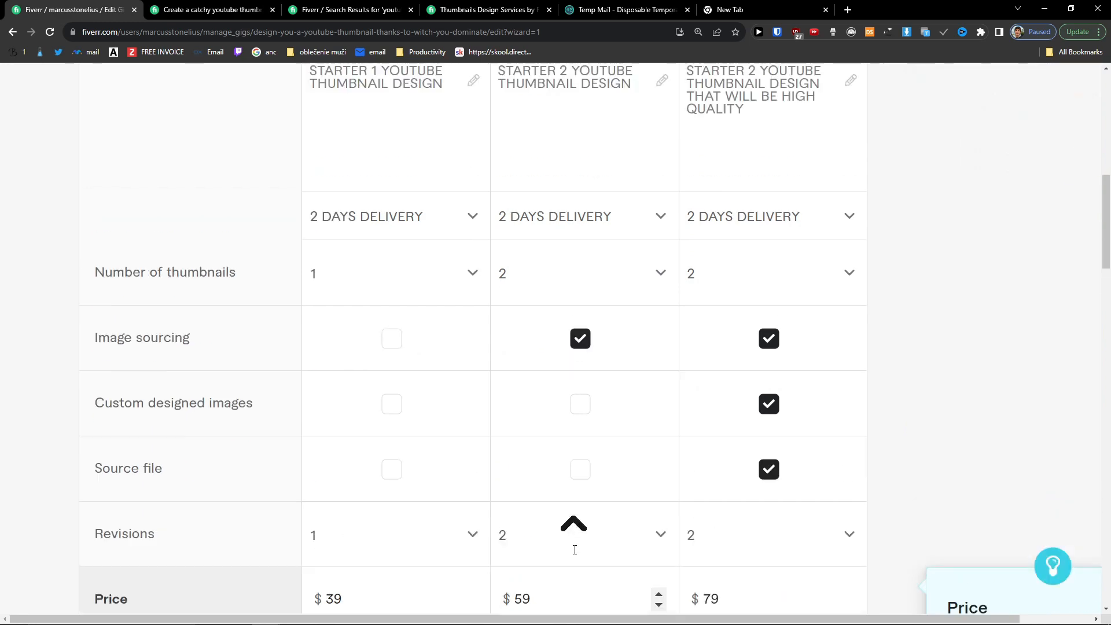
{"action": "scroll", "coordinate": [734, 480], "scroll_direction": "down", "scroll_amount": 2}
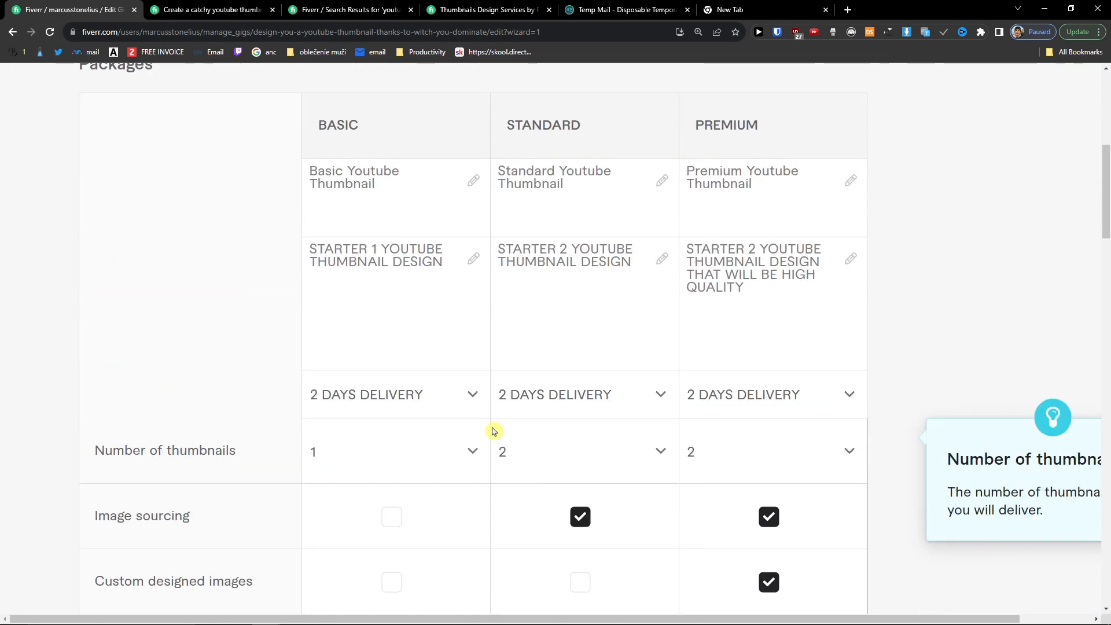
Step: Change the Premium delivery time to 3 days
{"action": "left_click", "coordinate": [754, 412]}
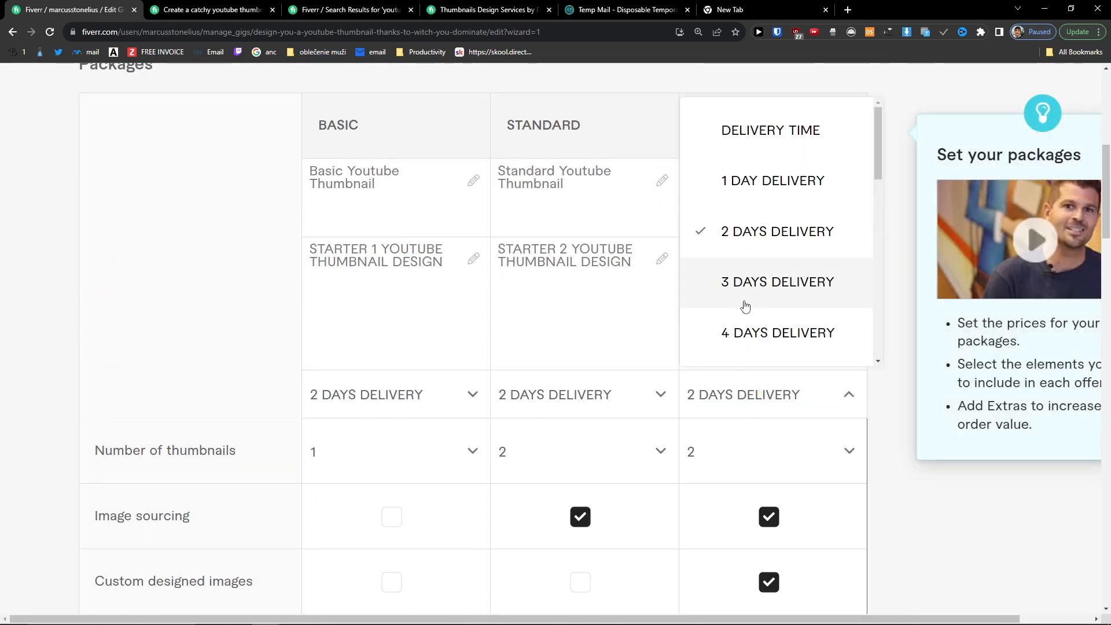
{"action": "left_click", "coordinate": [740, 293]}
{"action": "scroll", "coordinate": [741, 418], "scroll_direction": "down", "scroll_amount": 10}
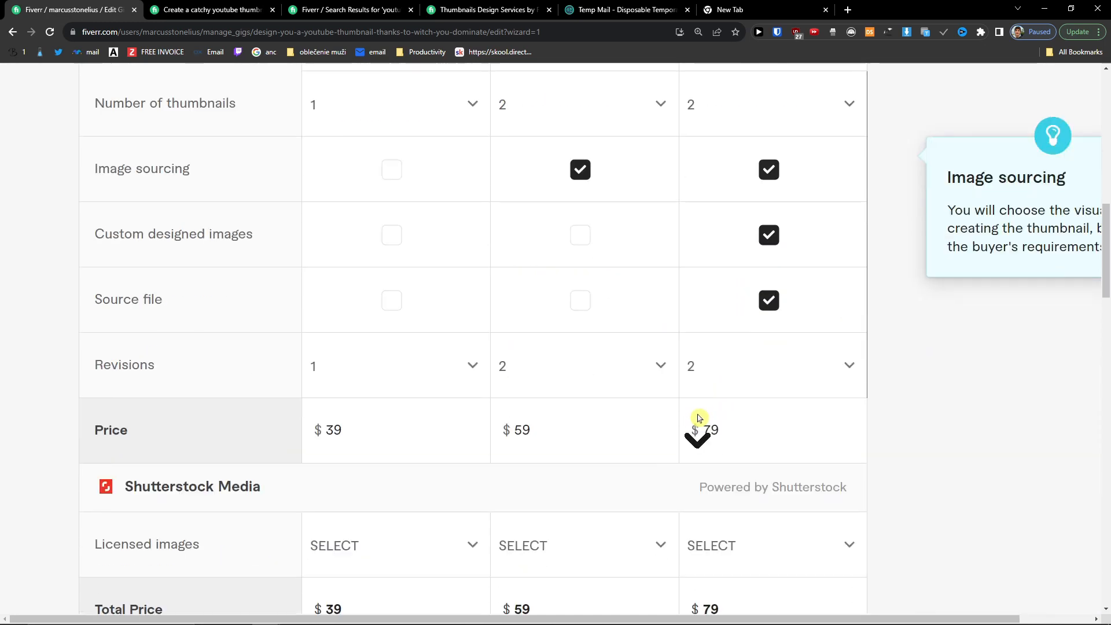
{"action": "scroll", "coordinate": [644, 409], "scroll_direction": "down", "scroll_amount": 3}
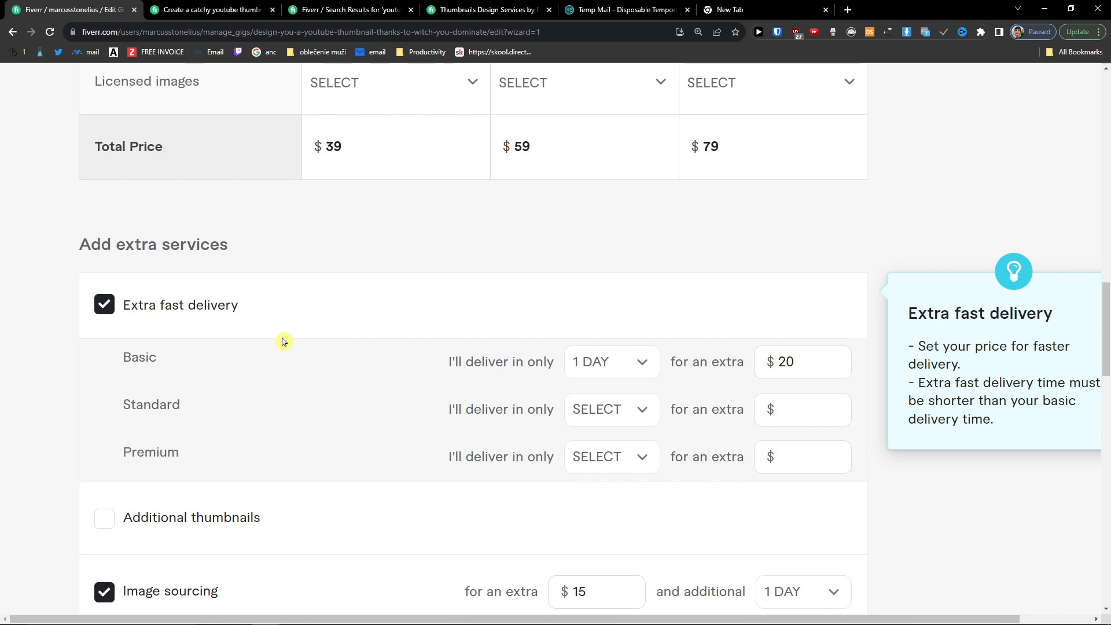
Step: Offer 1-day extra fast delivery for Standard at $15 and Premium at $10
{"action": "left_click", "coordinate": [631, 409]}
{"action": "left_click", "coordinate": [584, 196]}
{"action": "left_click", "coordinate": [610, 458]}
{"action": "left_click", "coordinate": [613, 250]}
{"action": "left_click", "coordinate": [806, 421]}
{"action": "type", "text": "15"}
{"action": "left_click", "coordinate": [794, 459]}
{"action": "type", "text": "10"}
{"action": "left_click", "coordinate": [909, 527]}
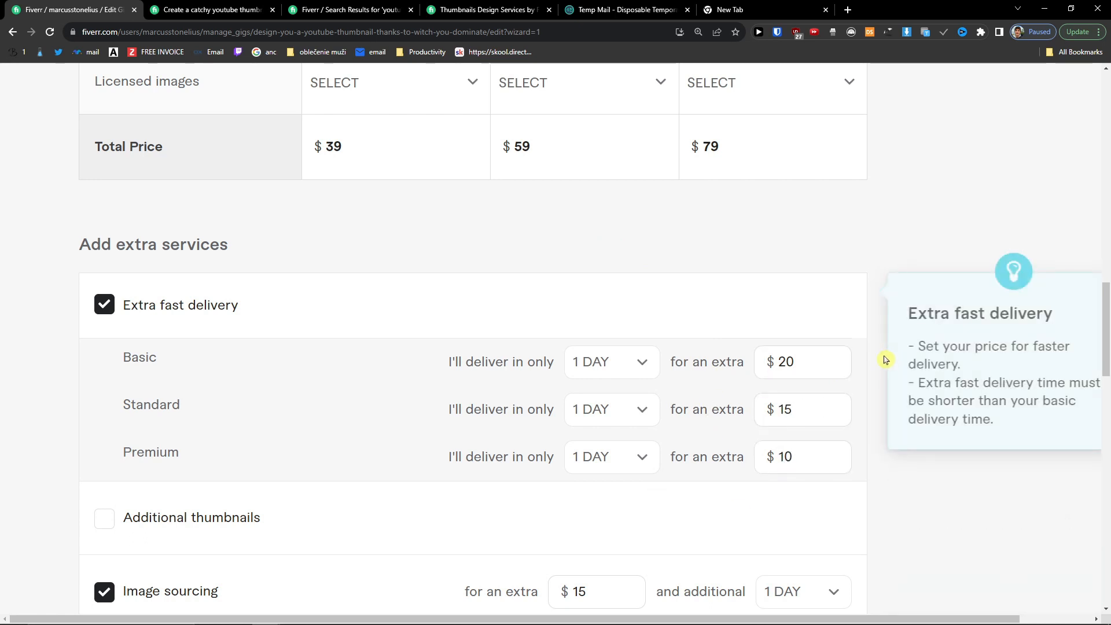
Step: Enable the Additional thumbnails extra for $15 with 1 additional day
{"action": "scroll", "coordinate": [758, 354], "scroll_direction": "down", "scroll_amount": 2}
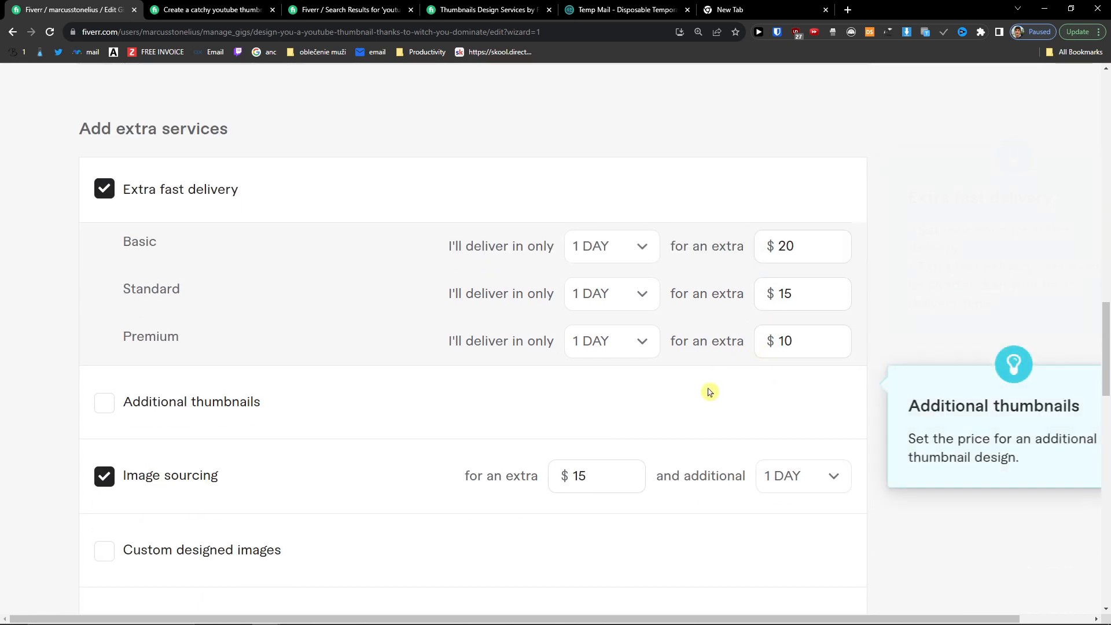
{"action": "left_click", "coordinate": [193, 403]}
{"action": "left_click", "coordinate": [573, 407]}
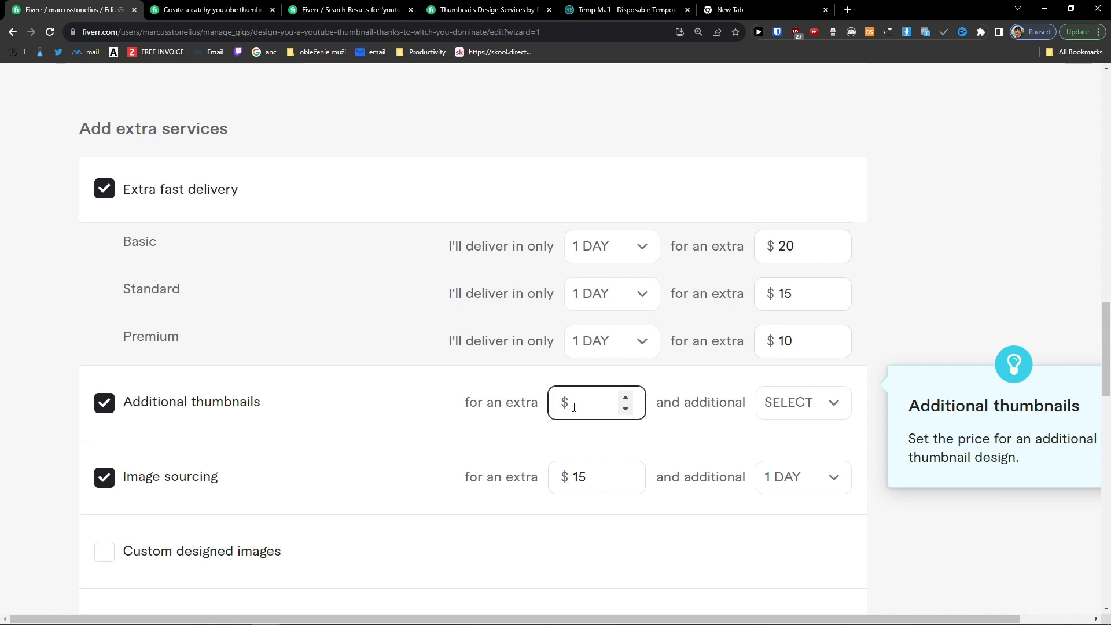
{"action": "type", "text": "2"}
{"action": "left_click", "coordinate": [580, 405]}
{"action": "double_click", "coordinate": [573, 406]}
{"action": "type", "text": "15"}
{"action": "left_click", "coordinate": [781, 411]}
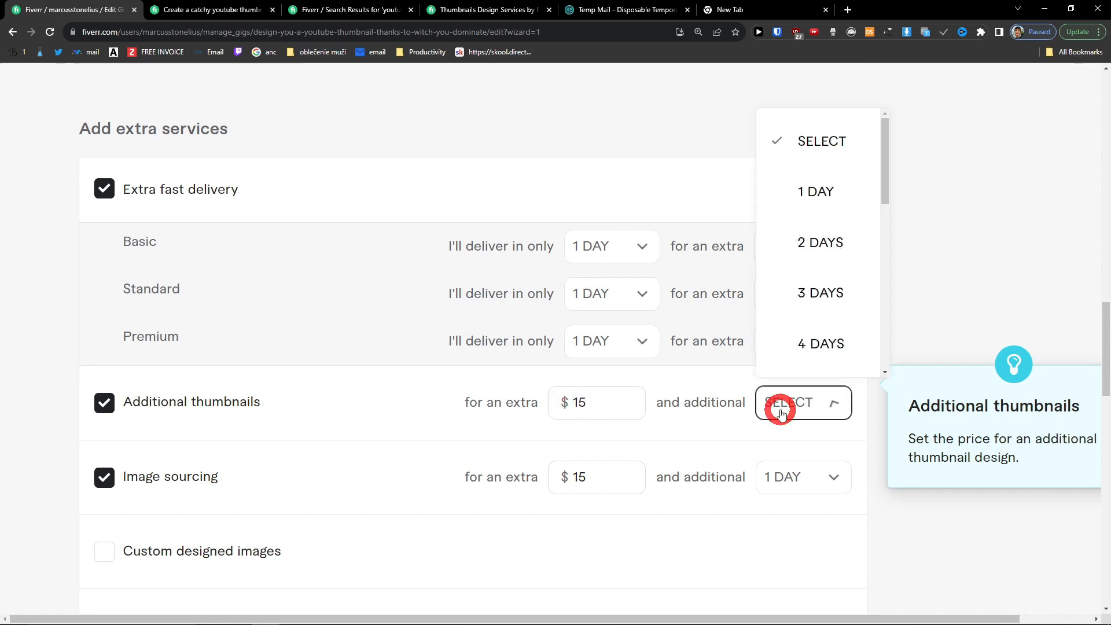
{"action": "left_click", "coordinate": [817, 193]}
{"action": "scroll", "coordinate": [299, 390], "scroll_direction": "down", "scroll_amount": 2}
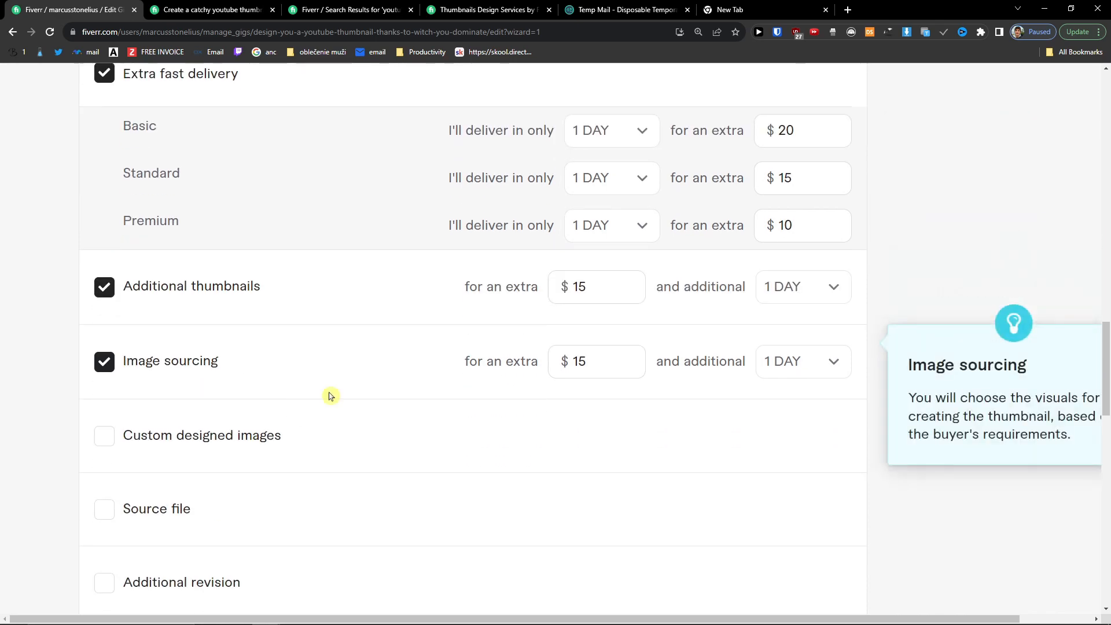
{"action": "scroll", "coordinate": [296, 368], "scroll_direction": "down", "scroll_amount": 4}
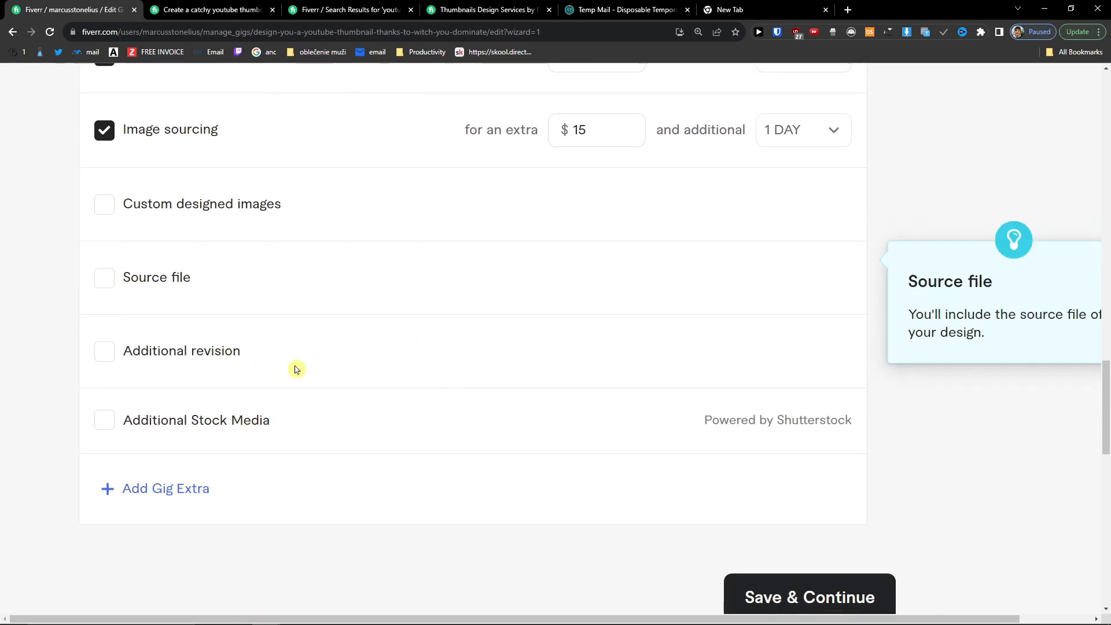
{"action": "scroll", "coordinate": [313, 370], "scroll_direction": "down", "scroll_amount": 2}
{"action": "scroll", "coordinate": [479, 430], "scroll_direction": "up", "scroll_amount": 4}
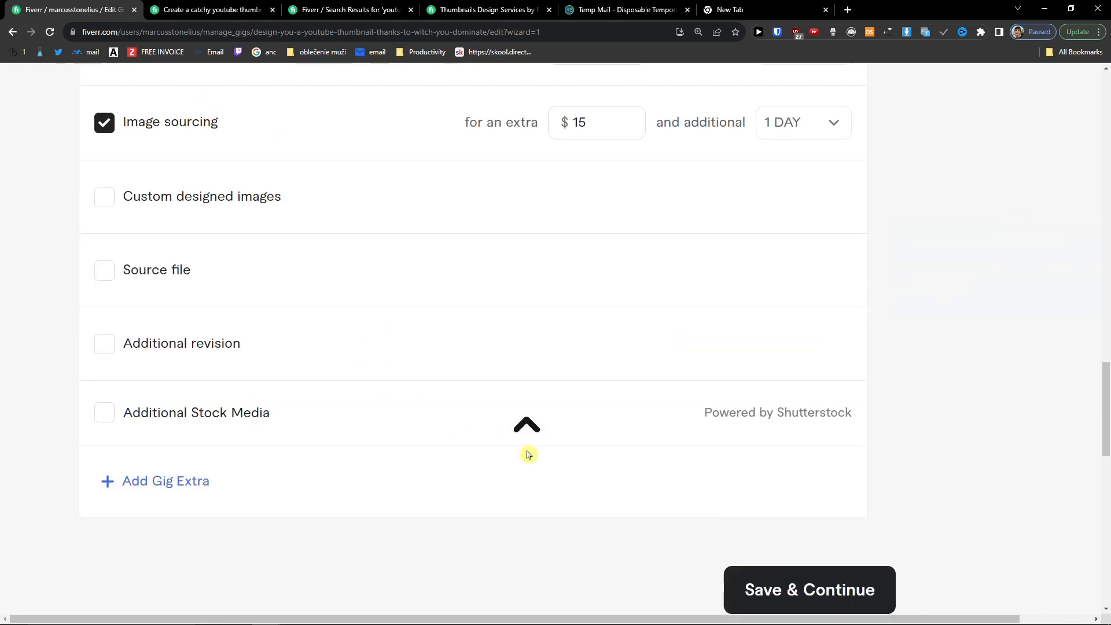
{"action": "scroll", "coordinate": [393, 421], "scroll_direction": "down", "scroll_amount": 2}
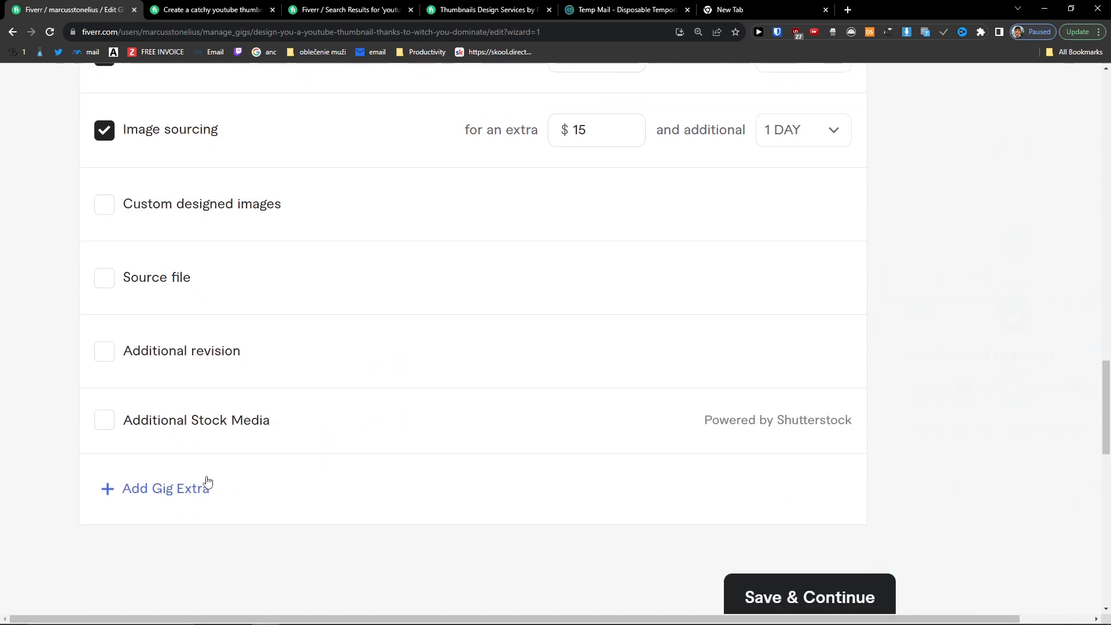
Step: Add a custom gig extra 'Youtube Consultation' described as a call about thumbnail strategy
{"action": "left_click", "coordinate": [183, 486]}
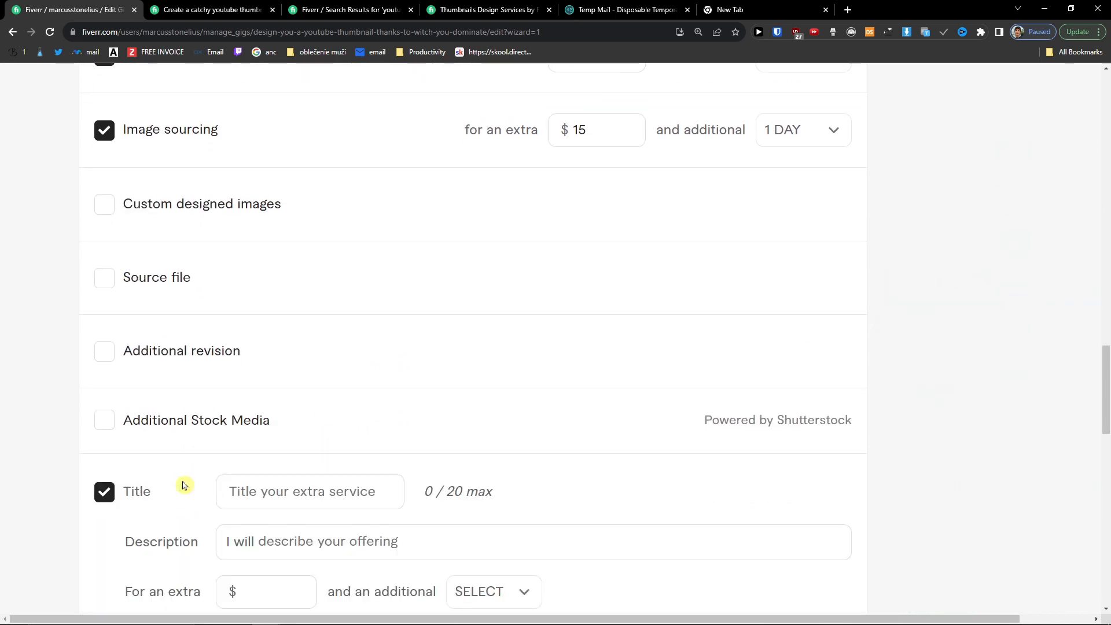
{"action": "scroll", "coordinate": [181, 498], "scroll_direction": "down", "scroll_amount": 2}
{"action": "left_click", "coordinate": [290, 383]}
{"action": "type", "text": "Y"}
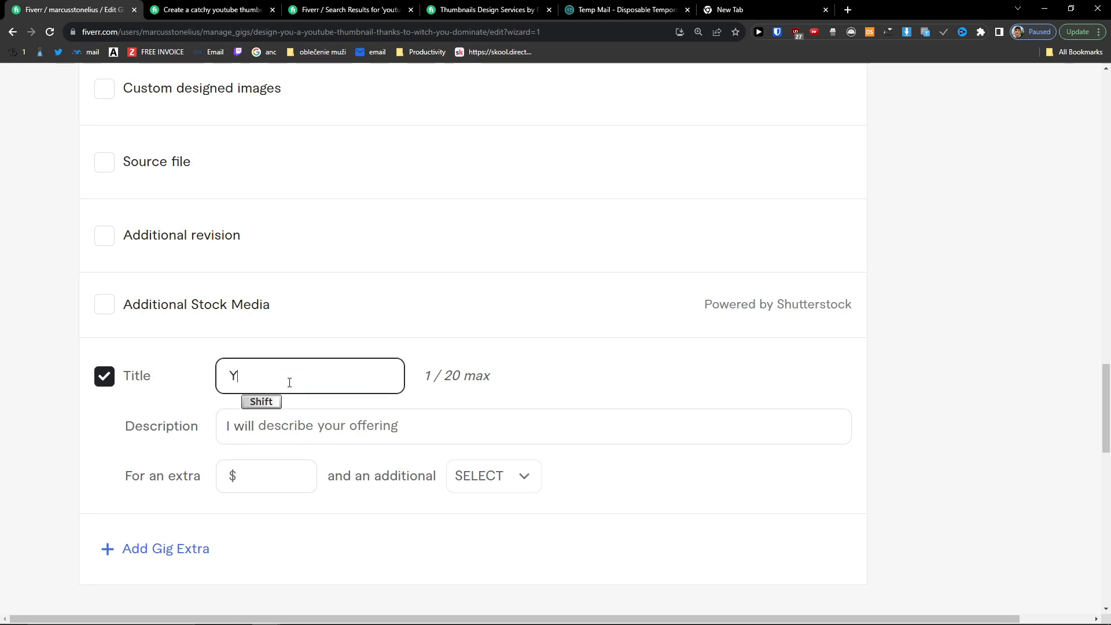
{"action": "type", "text": "outube Consultation"}
{"action": "key", "text": "Tab"}
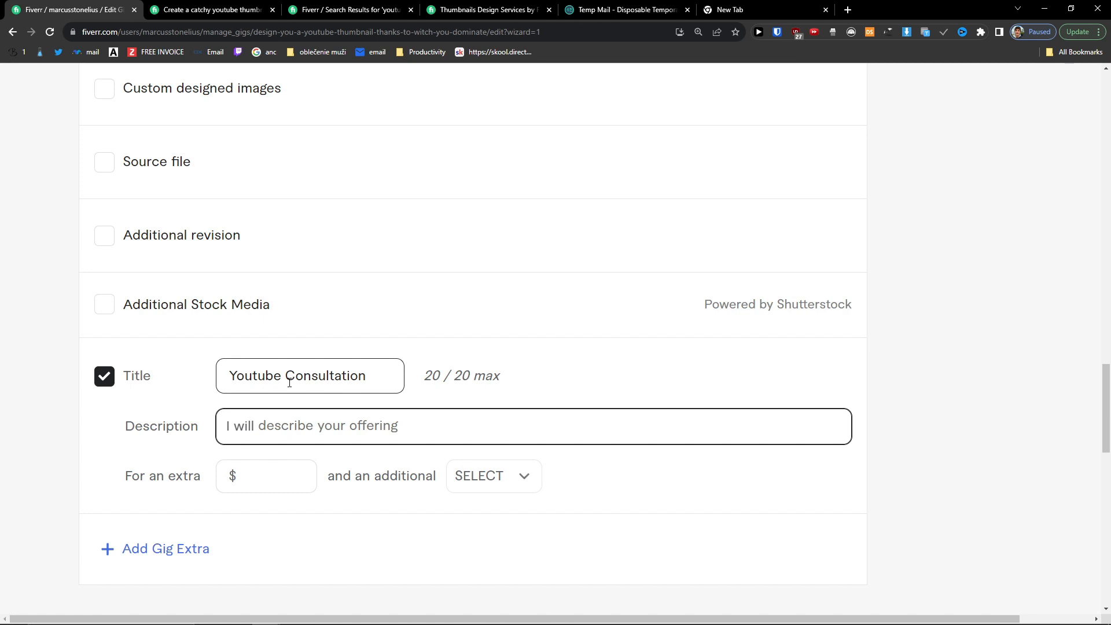
{"action": "key", "text": "shift"}
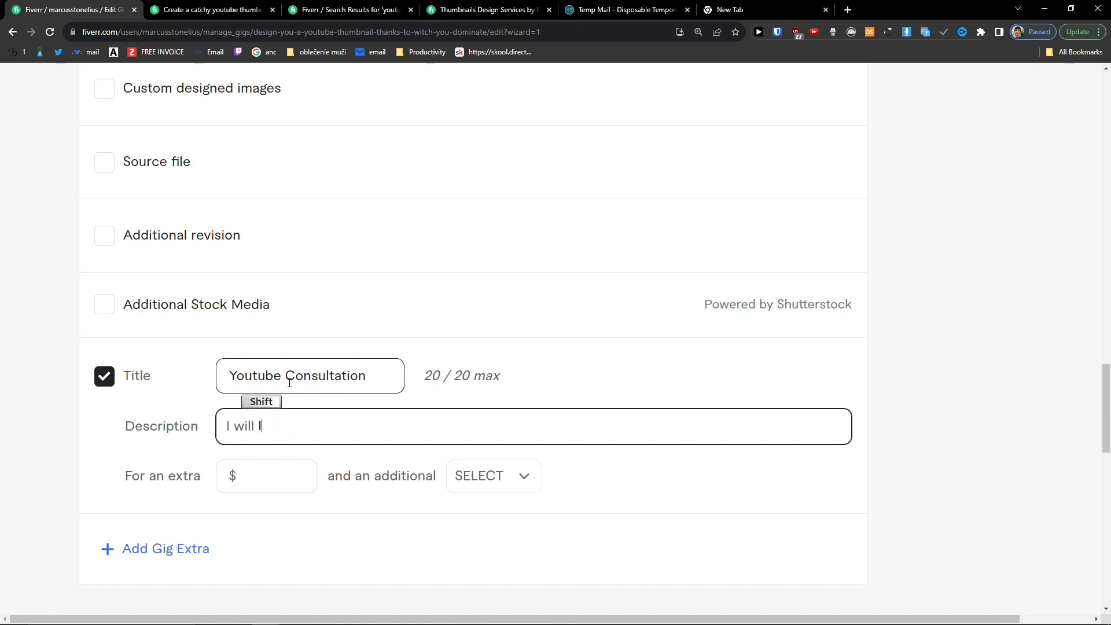
{"action": "type", "text": "have a call with you abou"}
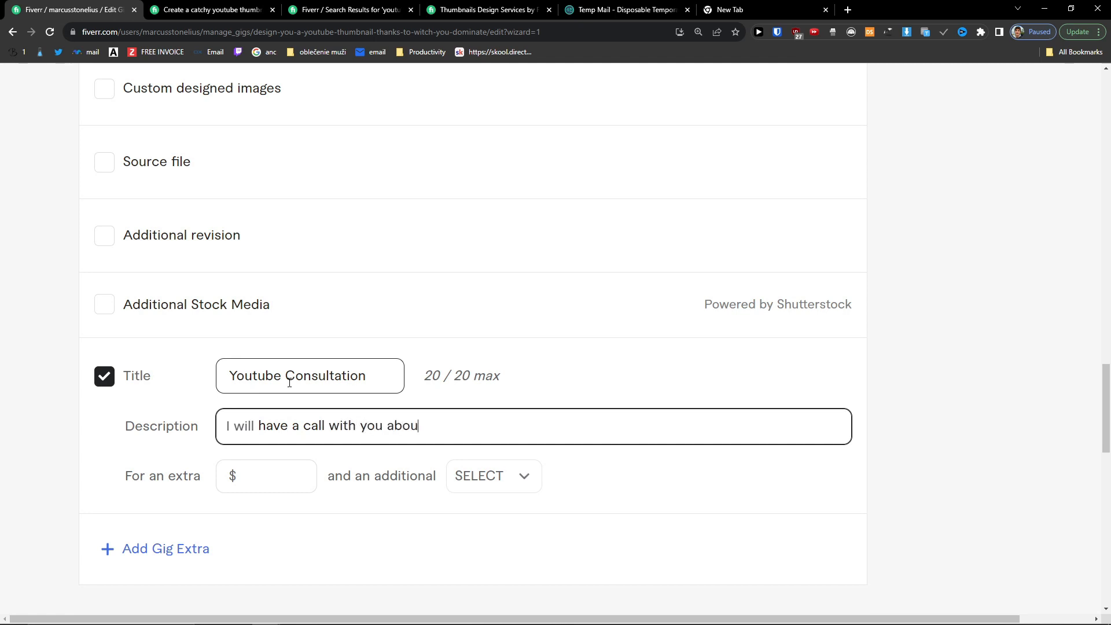
{"action": "type", "text": "t your strategy for thumbnails"}
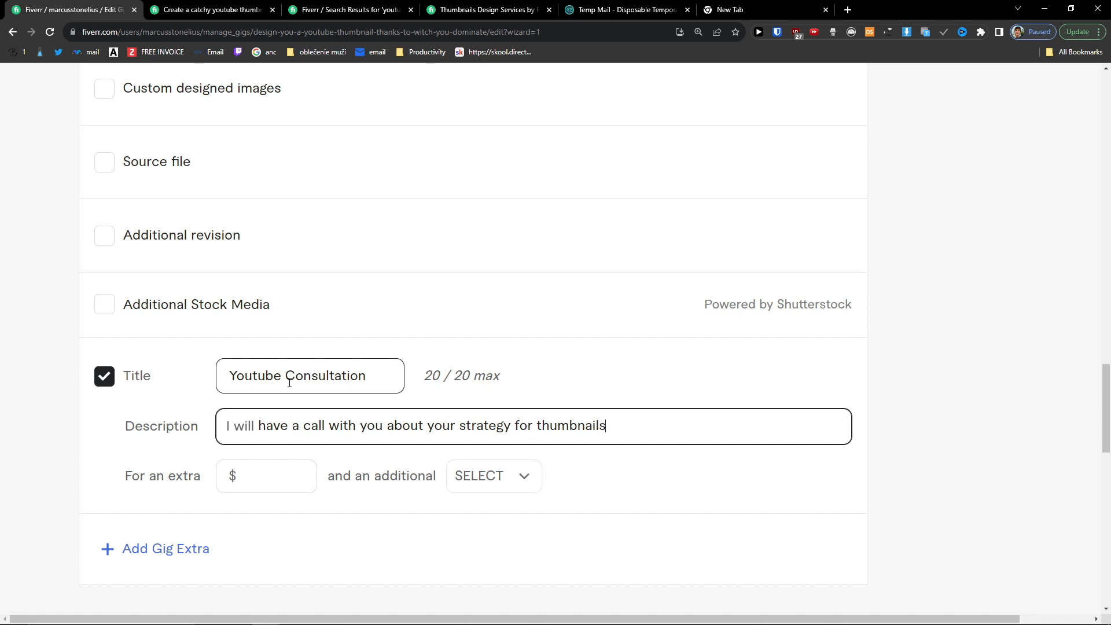
Step: Price the custom extra at $199 with 1 additional day
{"action": "left_click", "coordinate": [256, 480]}
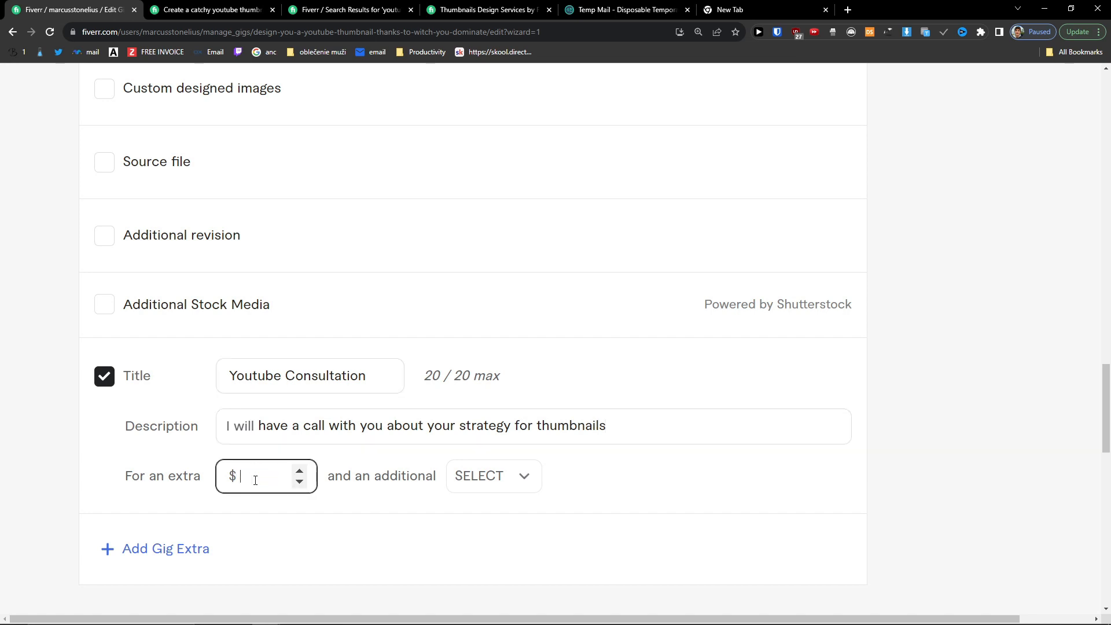
{"action": "type", "text": "199"}
{"action": "left_click", "coordinate": [480, 476]}
{"action": "left_click", "coordinate": [504, 318]}
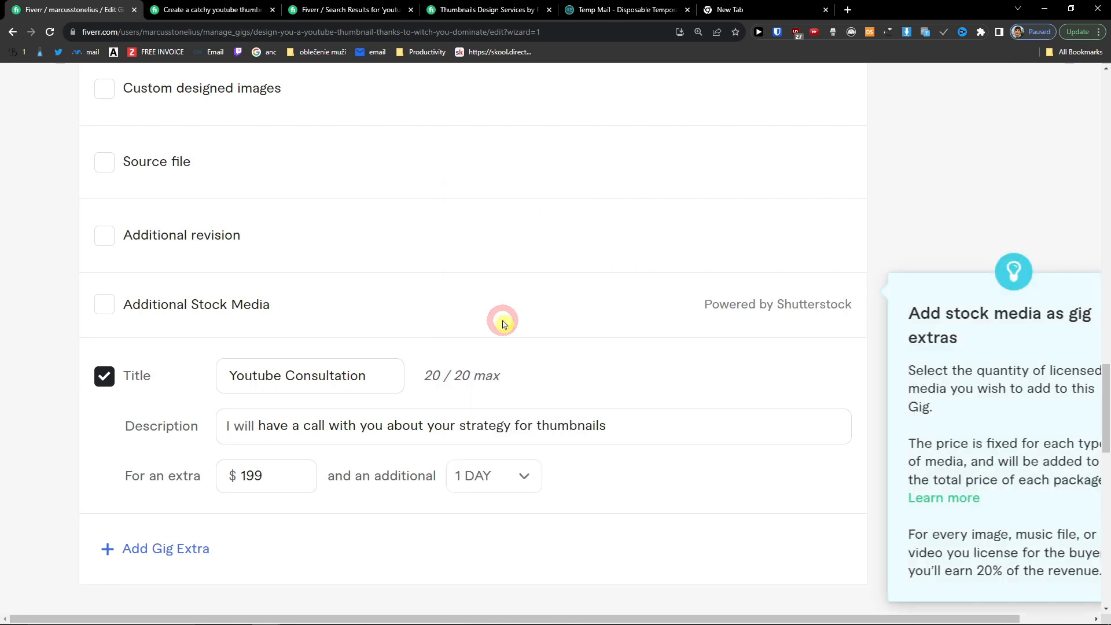
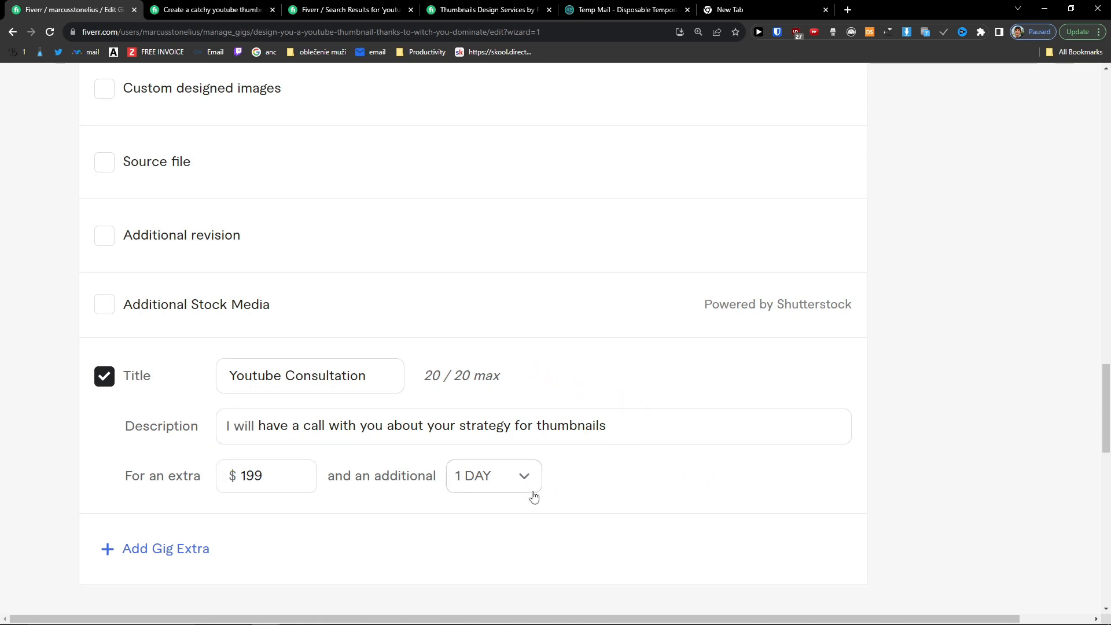
Step: Change the three package prices from $39, $59 and $79 to $40, $60 and $75
{"action": "scroll", "coordinate": [504, 496], "scroll_direction": "down", "scroll_amount": 2}
{"action": "left_click", "coordinate": [783, 544]}
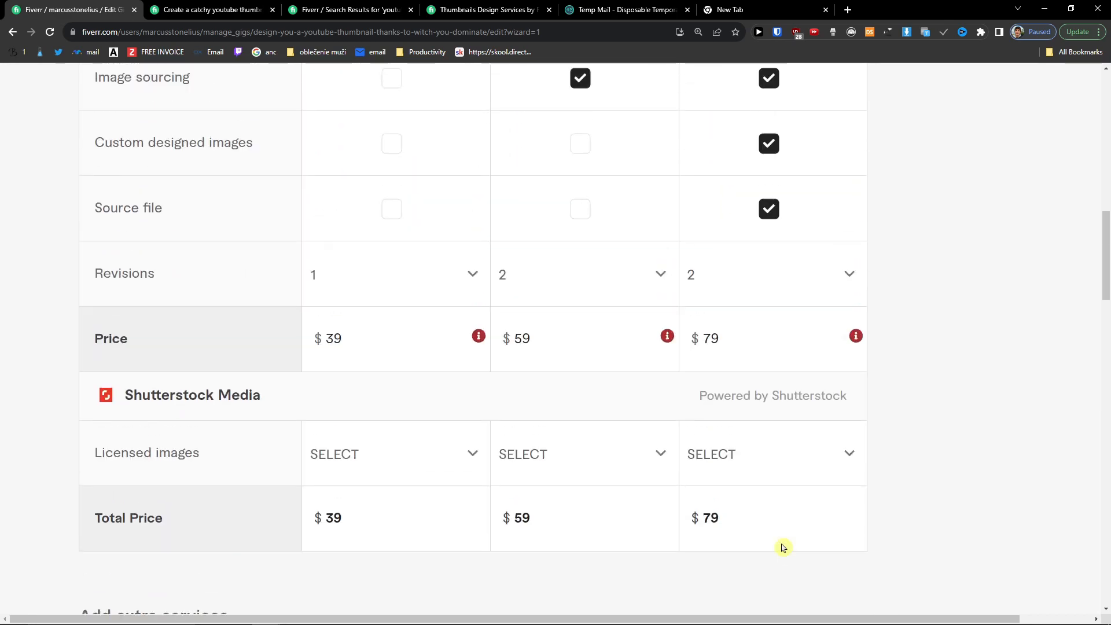
{"action": "mouse_move", "coordinate": [480, 338]}
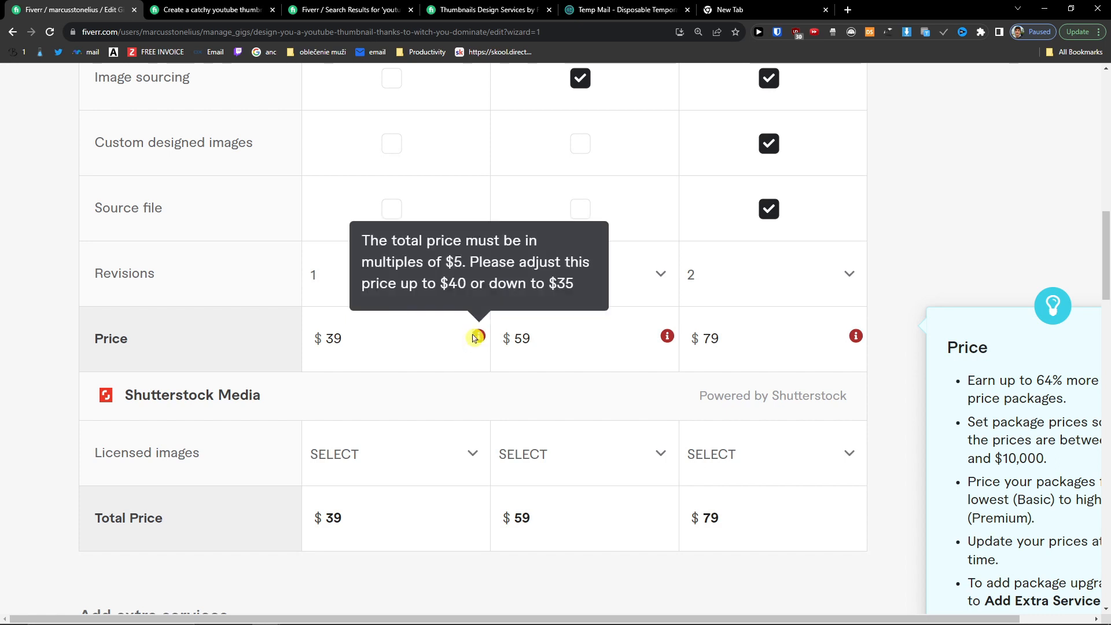
{"action": "double_click", "coordinate": [379, 341]}
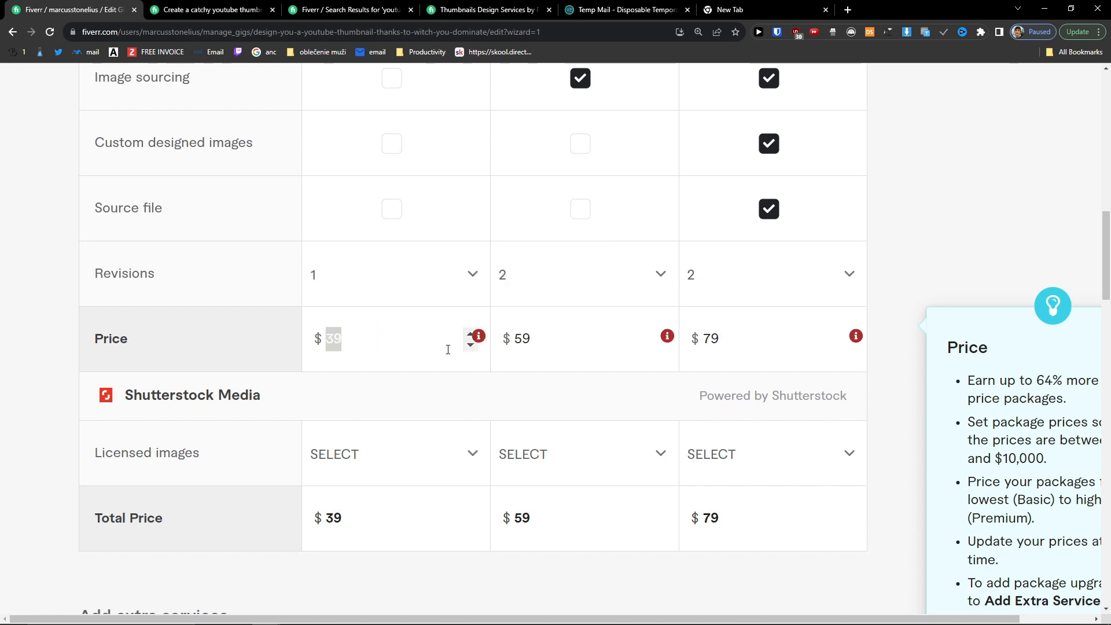
{"action": "type", "text": "40"}
{"action": "left_click", "coordinate": [549, 348]}
{"action": "double_click", "coordinate": [549, 348]}
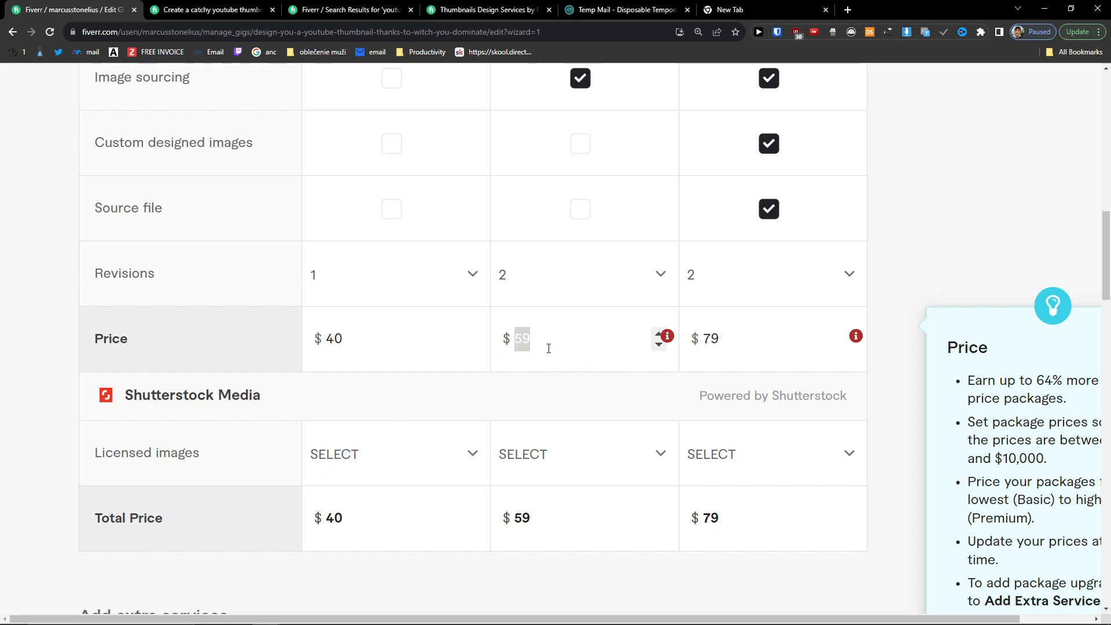
{"action": "type", "text": "60"}
{"action": "left_click", "coordinate": [718, 346]}
{"action": "double_click", "coordinate": [717, 345]}
{"action": "type", "text": "75"}
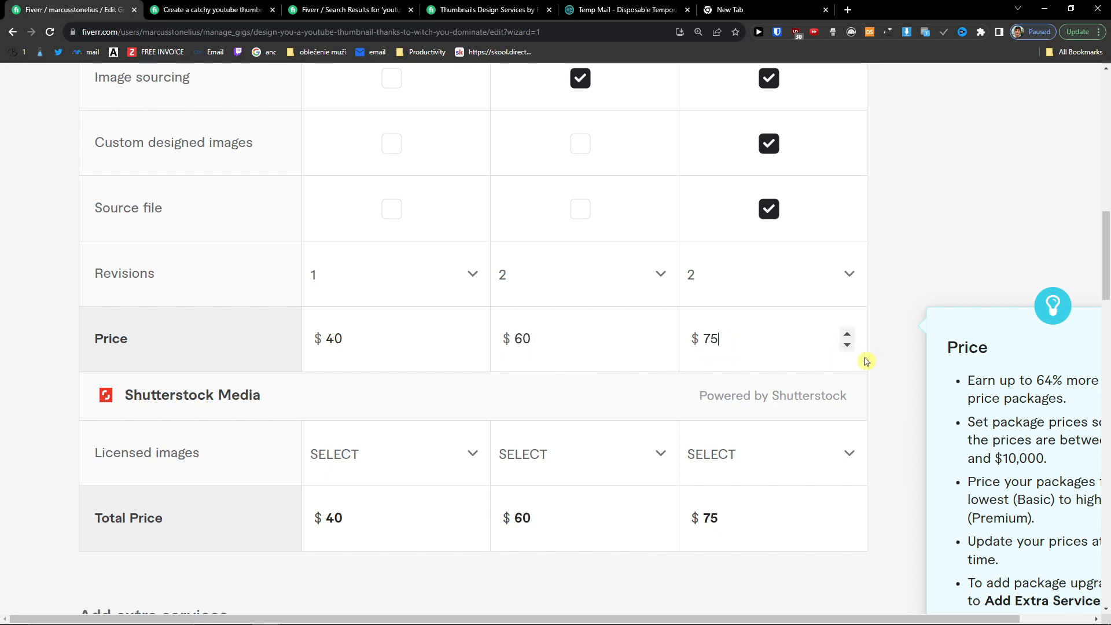
Step: Lower the Youtube Consultation extra to $195 and save the pricing step
{"action": "scroll", "coordinate": [843, 428], "scroll_direction": "down", "scroll_amount": 15}
{"action": "scroll", "coordinate": [846, 429], "scroll_direction": "up", "scroll_amount": 8}
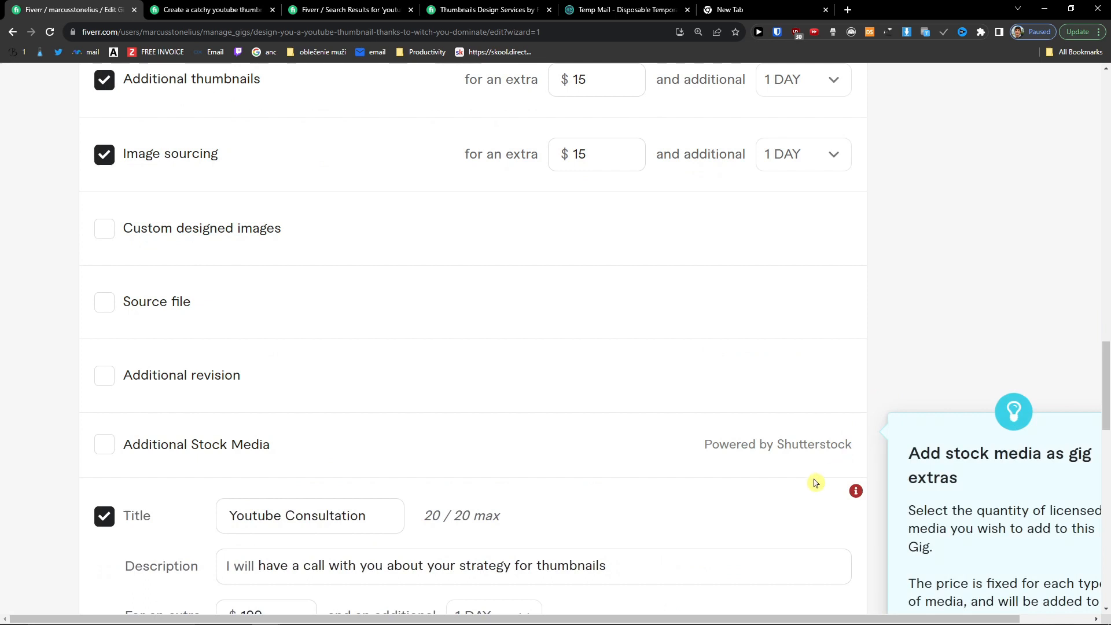
{"action": "scroll", "coordinate": [832, 474], "scroll_direction": "down", "scroll_amount": 4}
{"action": "double_click", "coordinate": [273, 385]}
{"action": "type", "text": "195"}
{"action": "left_click", "coordinate": [844, 348]}
{"action": "left_click", "coordinate": [849, 553]}
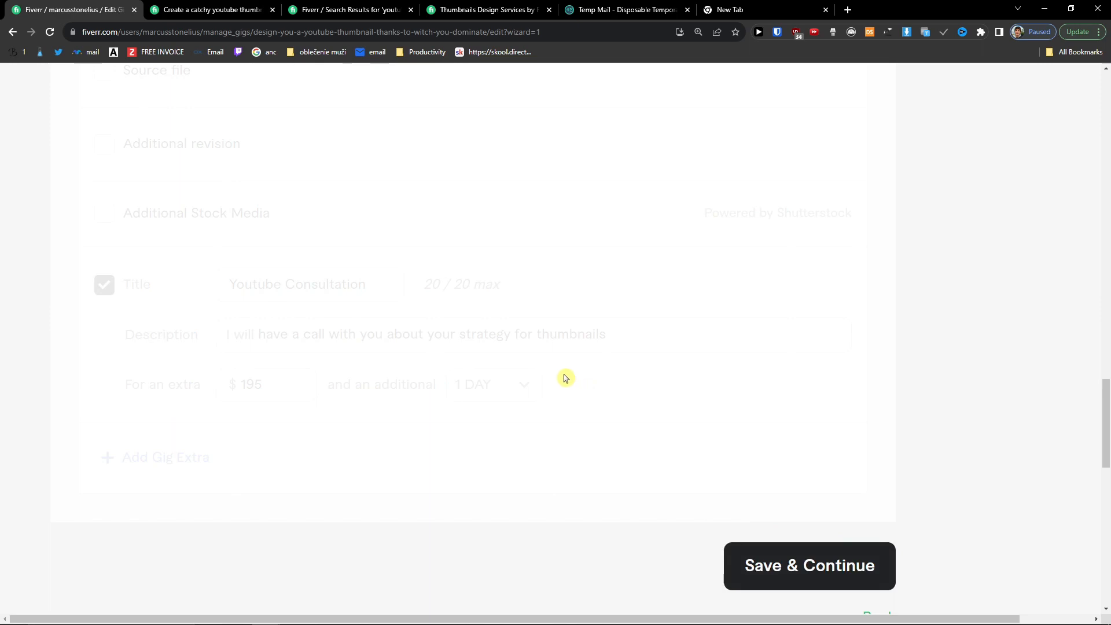
{"action": "scroll", "coordinate": [566, 379], "scroll_direction": "down", "scroll_amount": 2}
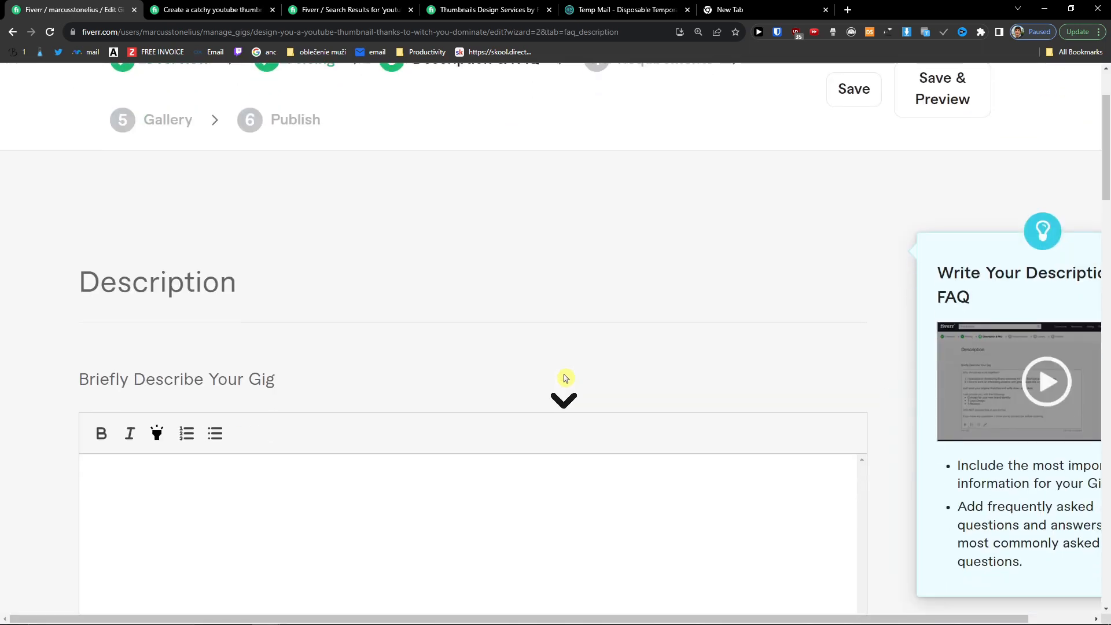
Step: Select the competitor gig's About this gig text, including its bullet lists
{"action": "scroll", "coordinate": [566, 379], "scroll_direction": "down", "scroll_amount": 2}
{"action": "left_click", "coordinate": [520, 381]}
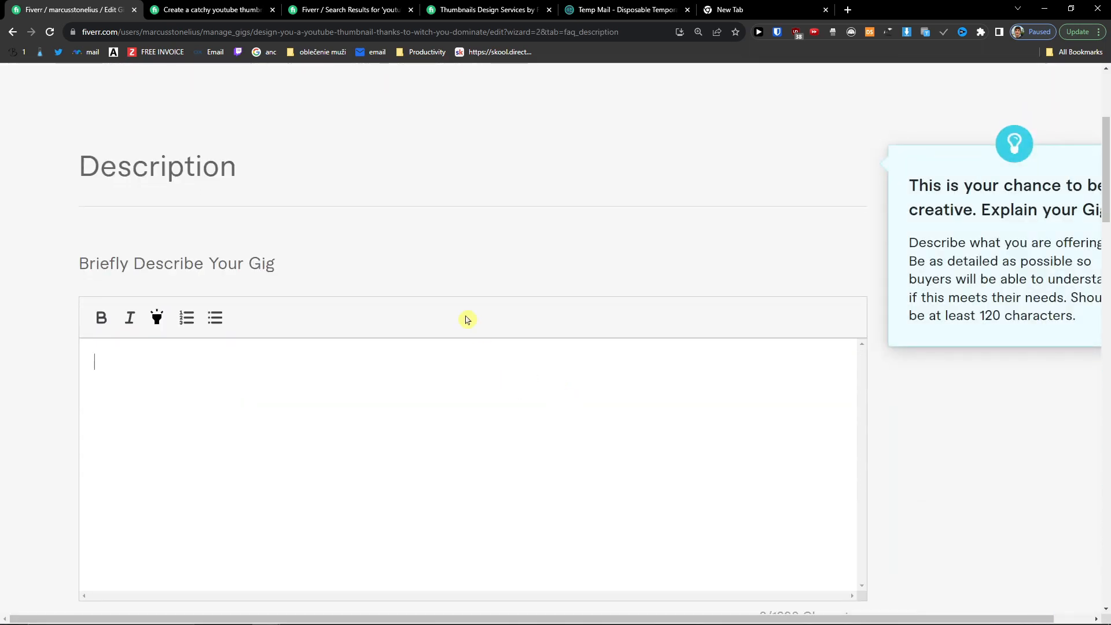
{"action": "left_click", "coordinate": [241, 8]}
{"action": "scroll", "coordinate": [408, 236], "scroll_direction": "up", "scroll_amount": 5}
{"action": "scroll", "coordinate": [408, 236], "scroll_direction": "up", "scroll_amount": 10}
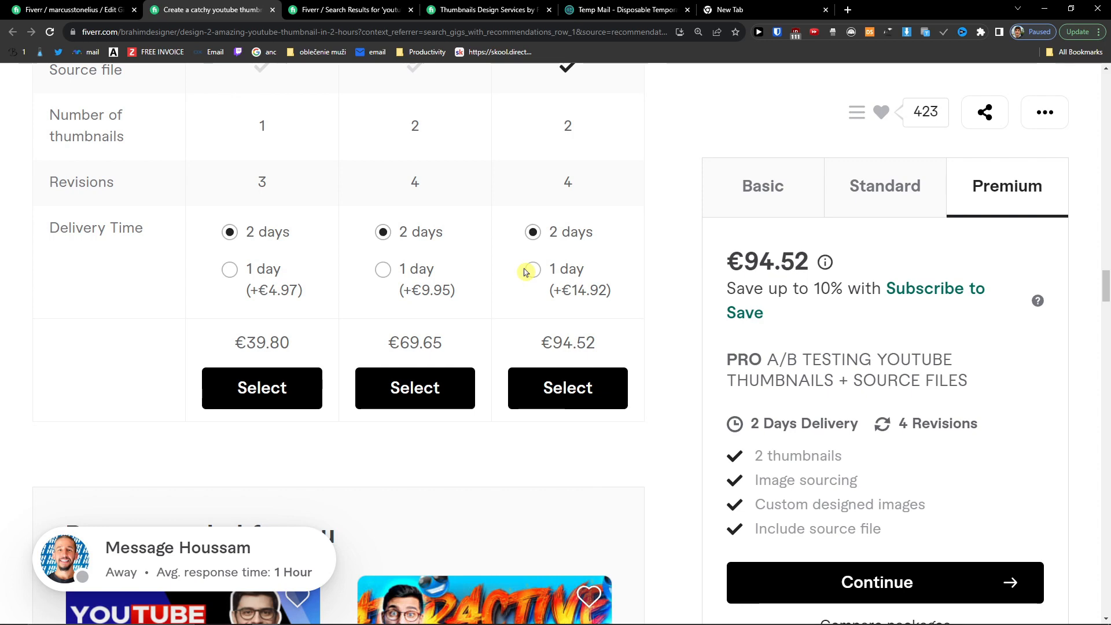
{"action": "key", "text": "ctrl+shift+Tab"}
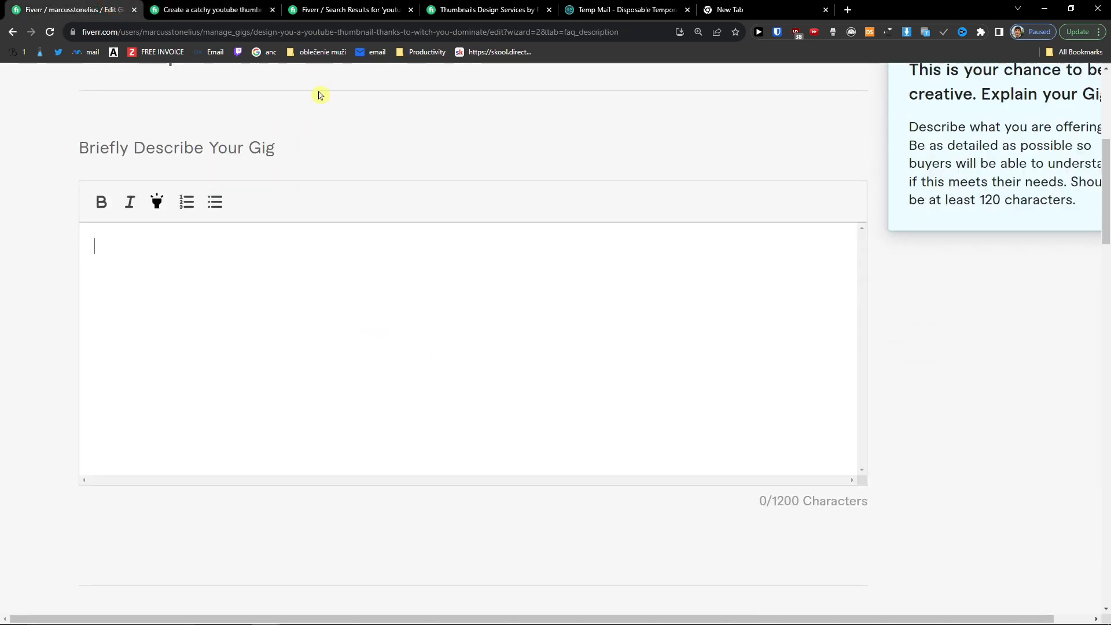
{"action": "key", "text": "ctrl+Tab"}
{"action": "scroll", "coordinate": [427, 313], "scroll_direction": "down", "scroll_amount": 8}
{"action": "scroll", "coordinate": [427, 312], "scroll_direction": "up", "scroll_amount": 15}
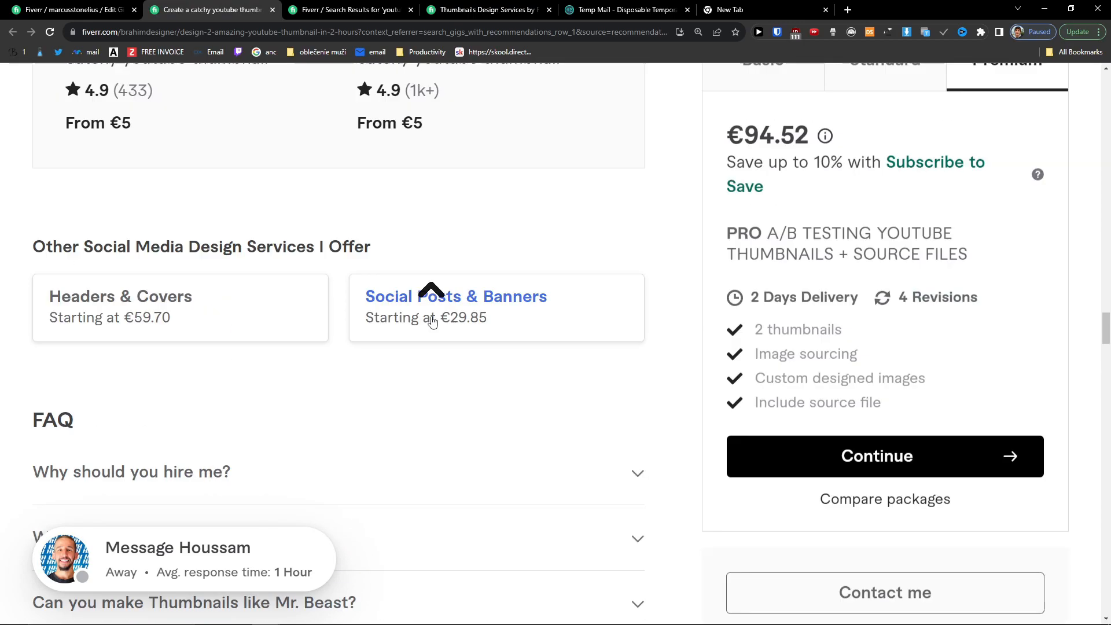
{"action": "scroll", "coordinate": [438, 332], "scroll_direction": "up", "scroll_amount": 8}
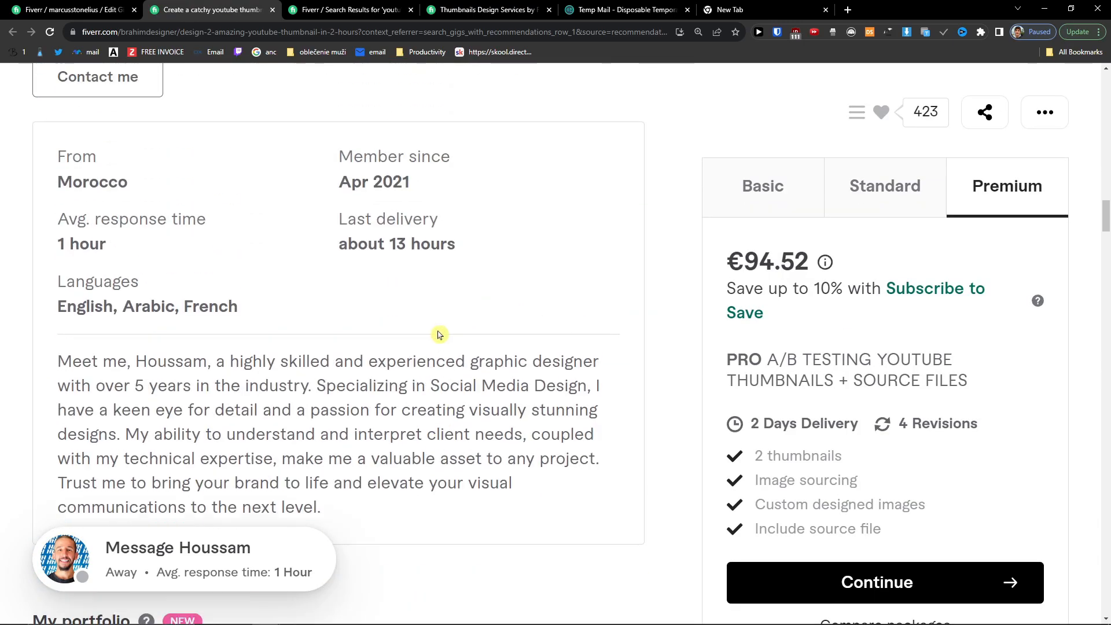
{"action": "scroll", "coordinate": [320, 454], "scroll_direction": "down", "scroll_amount": 2}
{"action": "scroll", "coordinate": [325, 455], "scroll_direction": "up", "scroll_amount": 8}
{"action": "scroll", "coordinate": [325, 455], "scroll_direction": "up", "scroll_amount": 15}
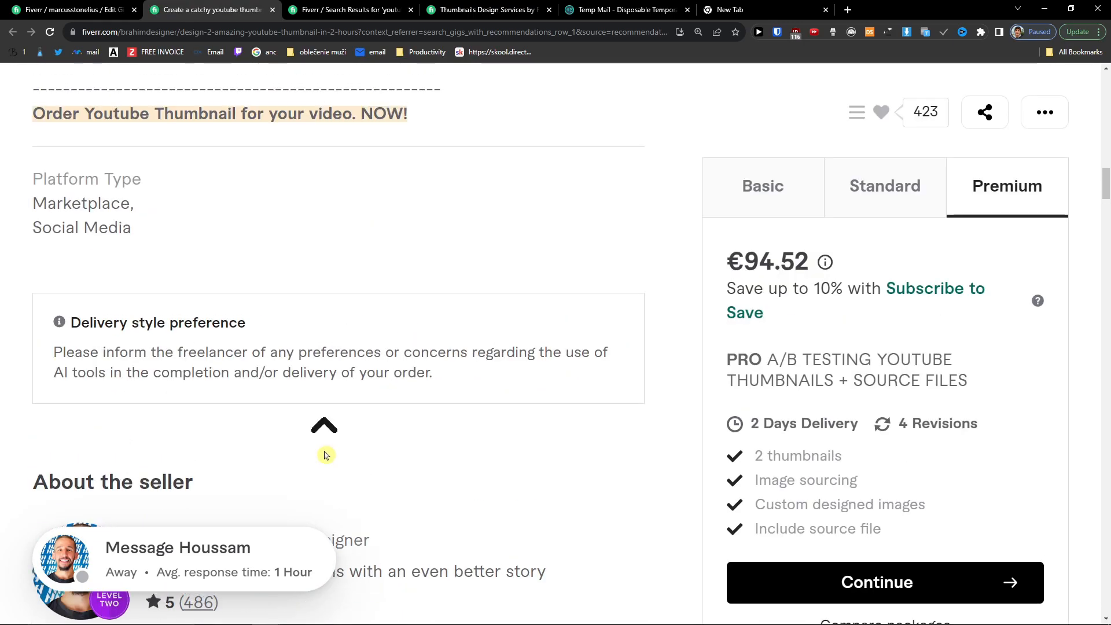
{"action": "scroll", "coordinate": [325, 455], "scroll_direction": "down", "scroll_amount": 2}
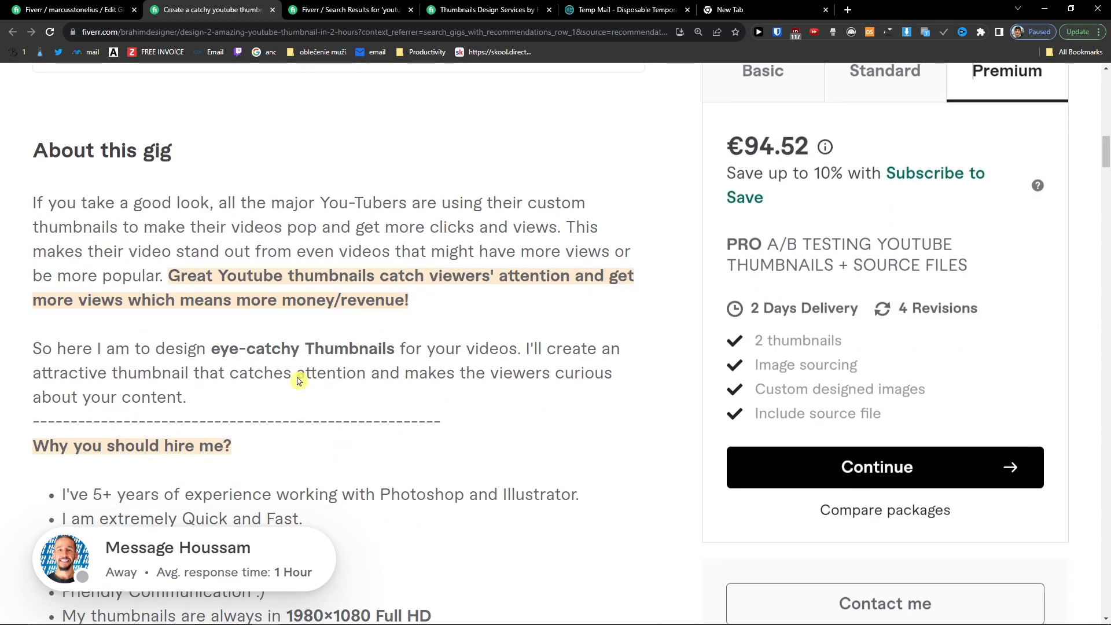
{"action": "left_click_drag", "start_coordinate": [36, 204], "coordinate": [140, 444]}
Step: Copy the selected text and paste it into your empty gig description
{"action": "scroll", "coordinate": [417, 463], "scroll_direction": "down", "scroll_amount": 6}
{"action": "key", "text": "ctrl+c"}
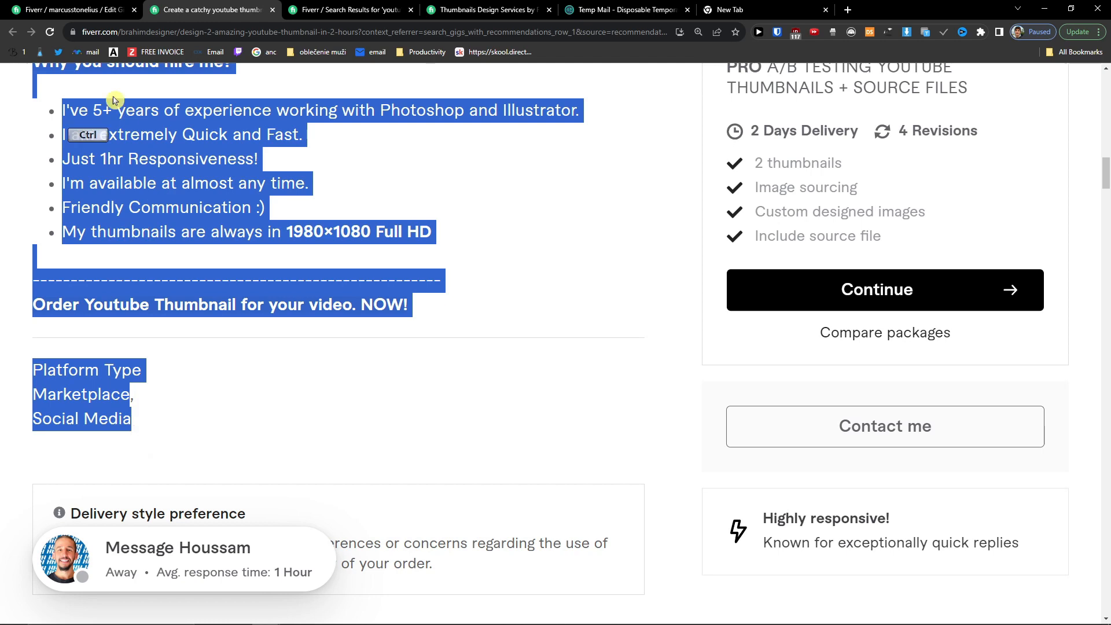
{"action": "key", "text": "ctrl+1"}
{"action": "left_click", "coordinate": [387, 310]}
{"action": "key", "text": "ctrl+v"}
{"action": "scroll", "coordinate": [392, 312], "scroll_direction": "up", "scroll_amount": 15}
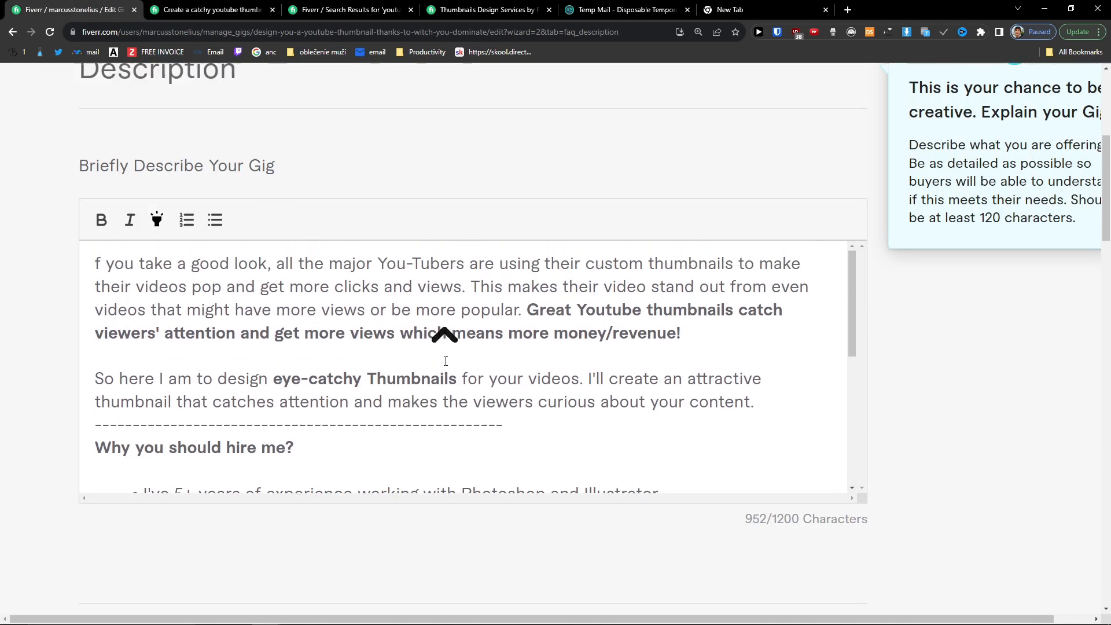
Step: Add the missing 'I' at the start of the pasted description
{"action": "left_click", "coordinate": [98, 360]}
{"action": "type", "text": "I"}
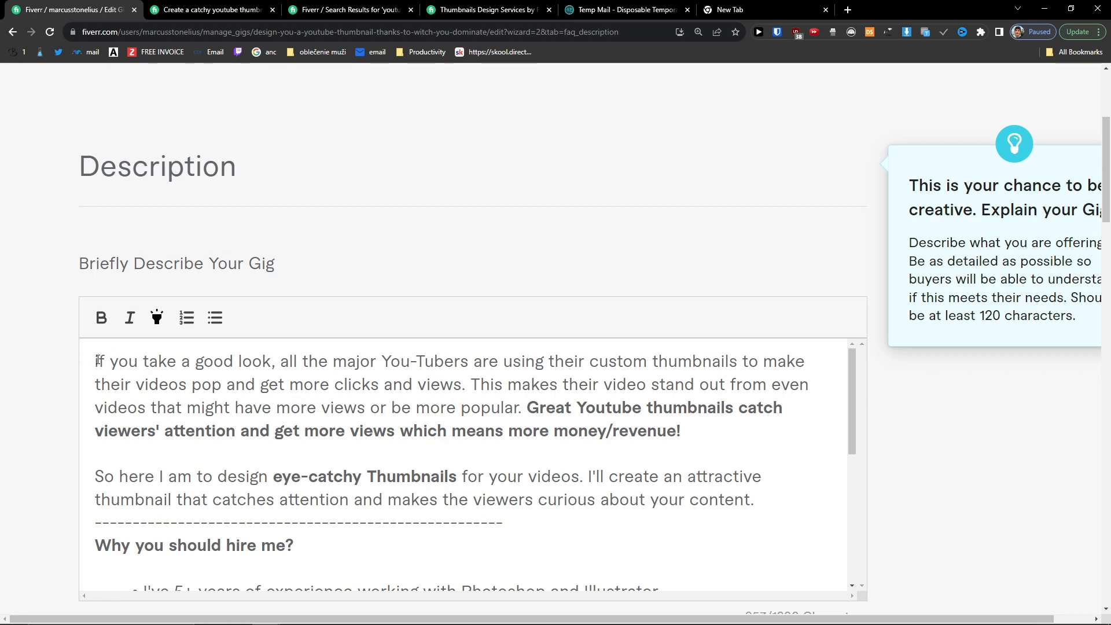
{"action": "scroll", "coordinate": [266, 429], "scroll_direction": "down", "scroll_amount": 4}
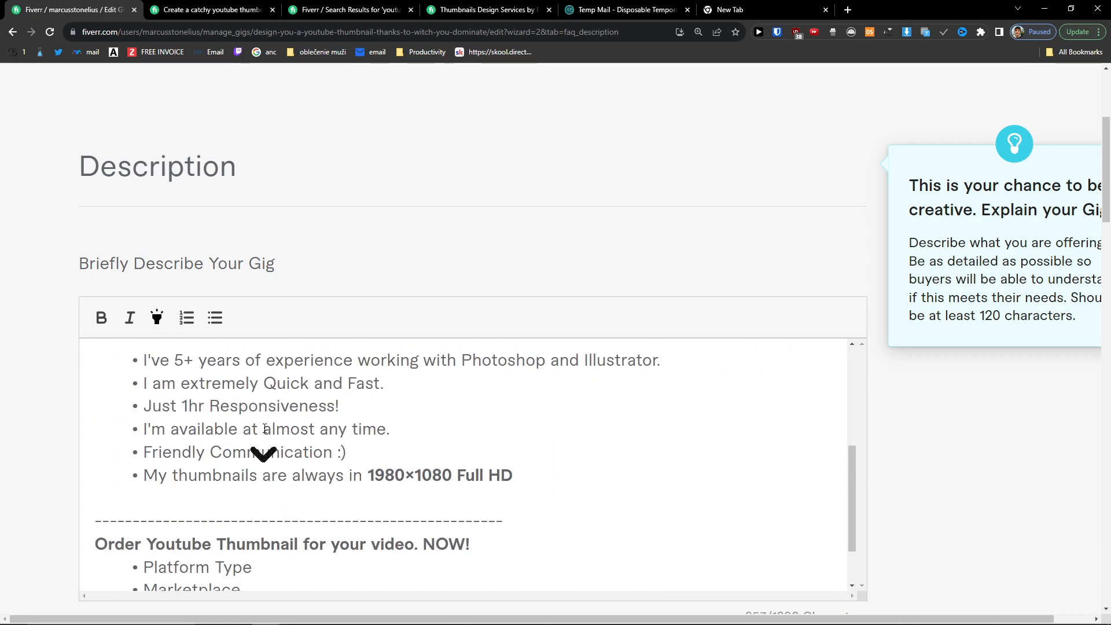
{"action": "scroll", "coordinate": [265, 428], "scroll_direction": "up", "scroll_amount": 5}
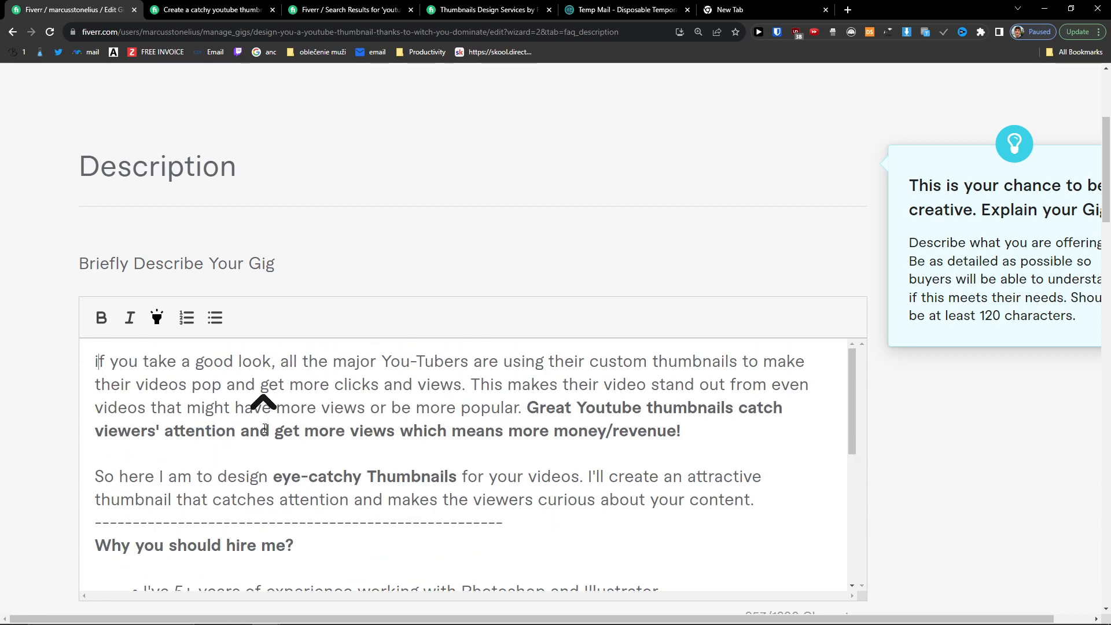
{"action": "scroll", "coordinate": [260, 429], "scroll_direction": "down", "scroll_amount": 3}
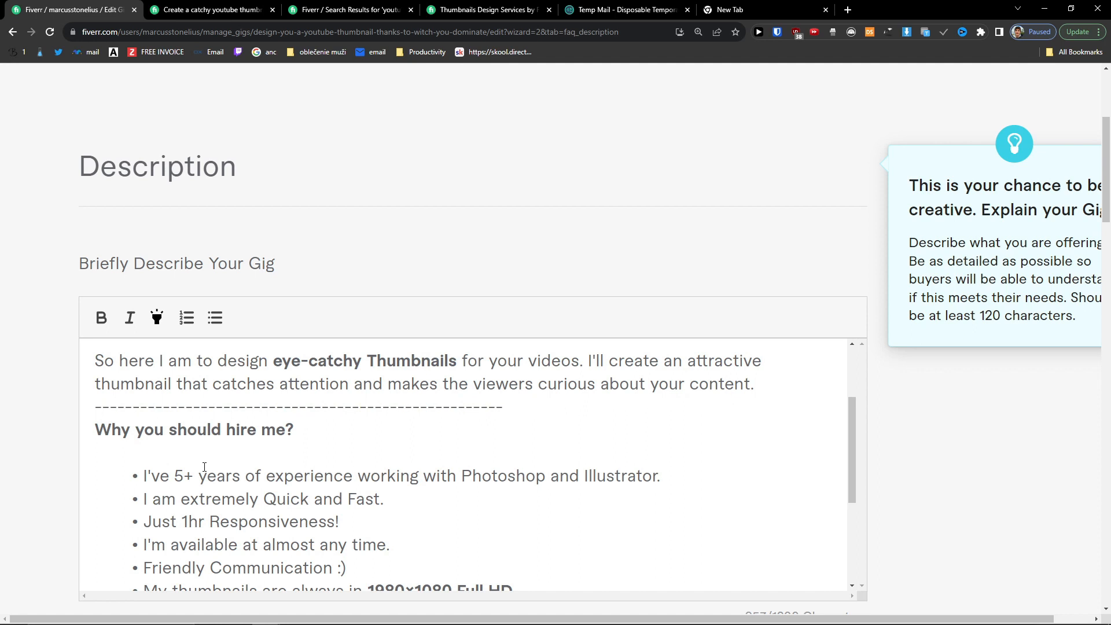
{"action": "scroll", "coordinate": [201, 467], "scroll_direction": "down", "scroll_amount": 2}
Step: Check the pasted bullet lines and the closing Order Youtube Thumbnail section
{"action": "left_click_drag", "start_coordinate": [143, 429], "coordinate": [404, 446]}
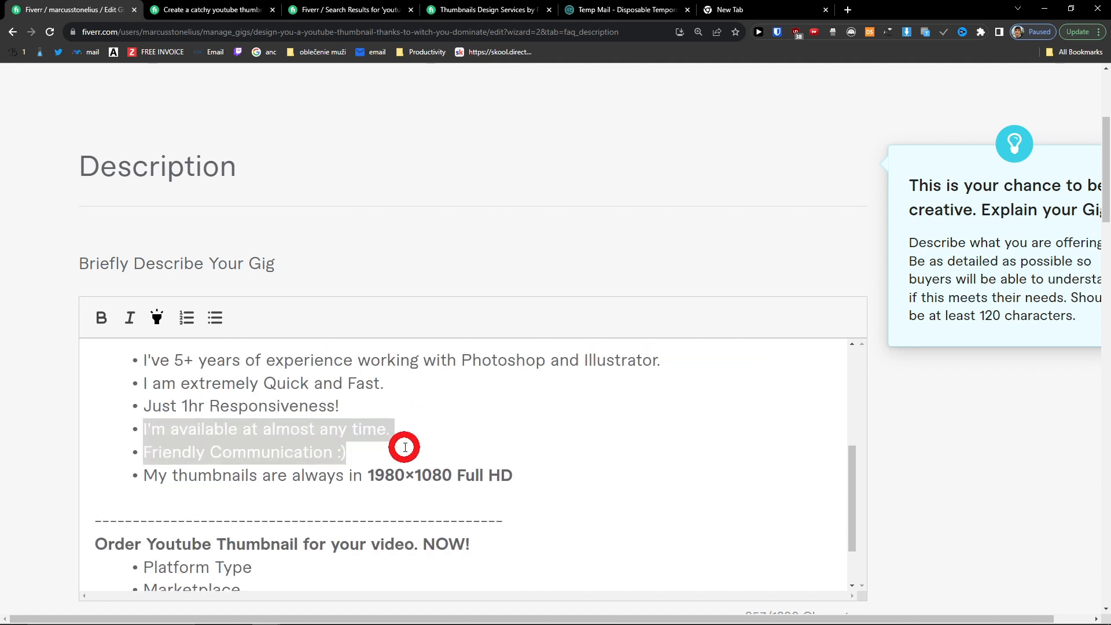
{"action": "left_click", "coordinate": [404, 446]}
{"action": "scroll", "coordinate": [469, 458], "scroll_direction": "down", "scroll_amount": 2}
{"action": "left_click_drag", "start_coordinate": [72, 473], "coordinate": [323, 542]}
{"action": "left_click", "coordinate": [323, 543]}
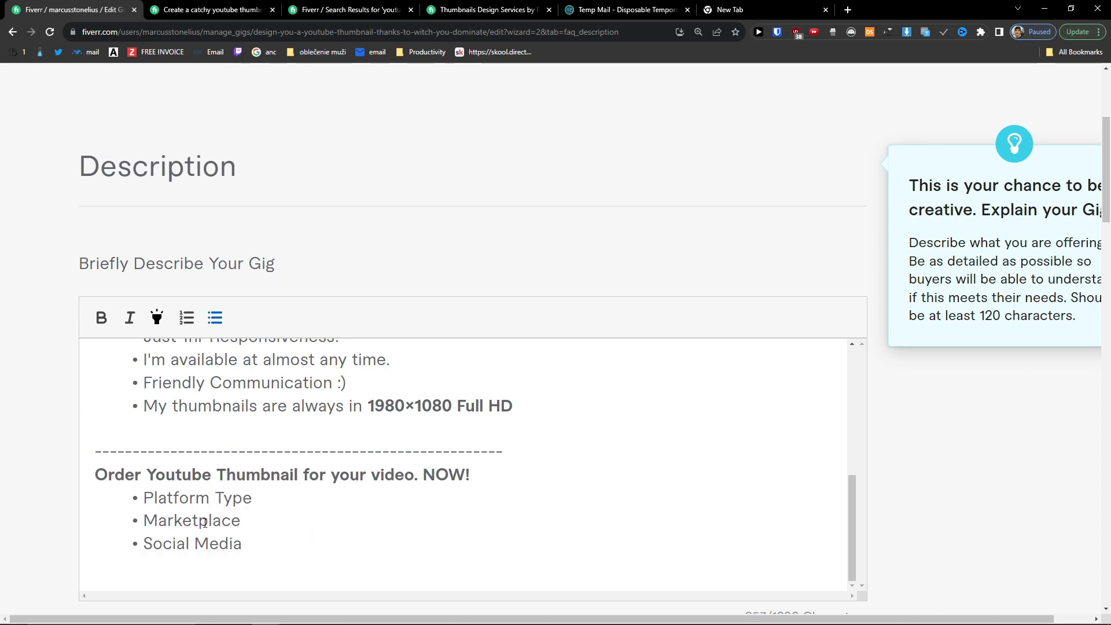
{"action": "scroll", "coordinate": [299, 549], "scroll_direction": "up", "scroll_amount": 6}
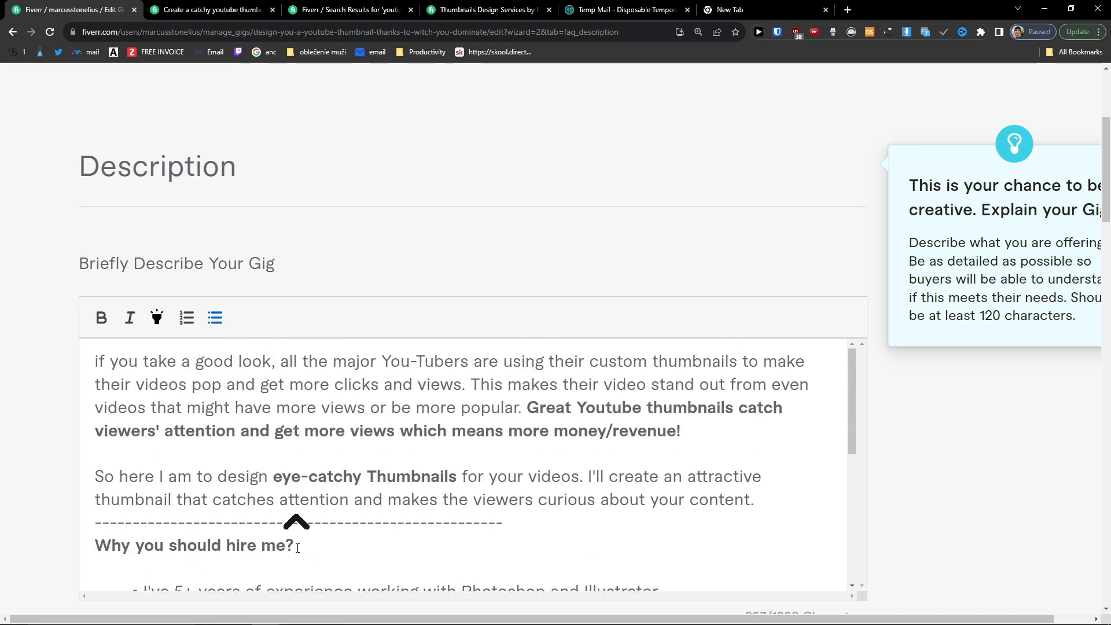
{"action": "scroll", "coordinate": [386, 337], "scroll_direction": "down", "scroll_amount": 8}
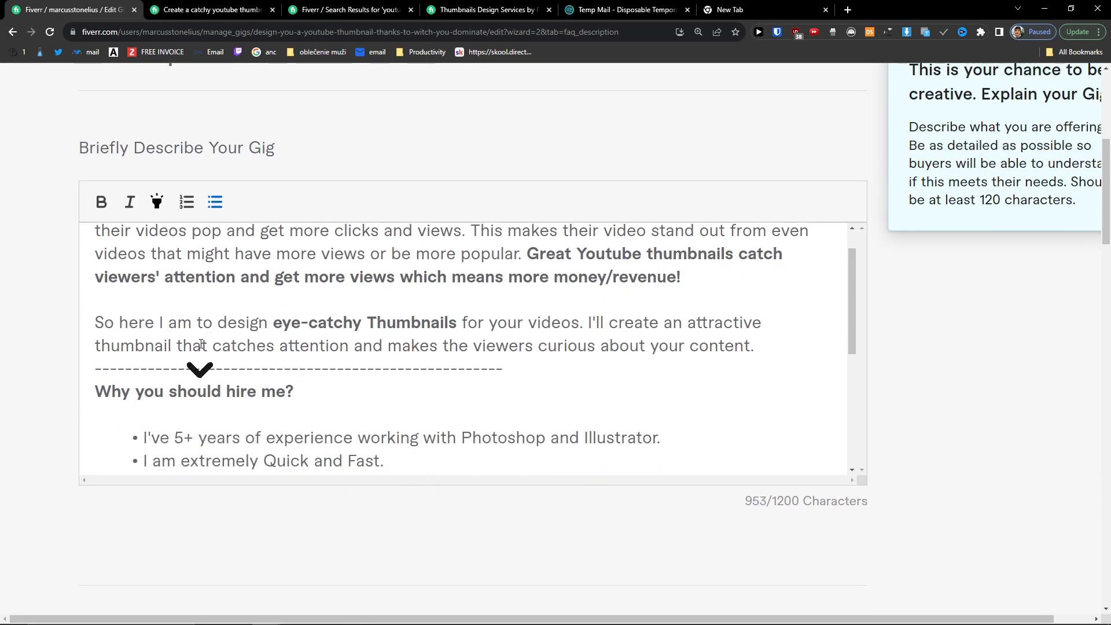
{"action": "scroll", "coordinate": [58, 350], "scroll_direction": "down", "scroll_amount": 8}
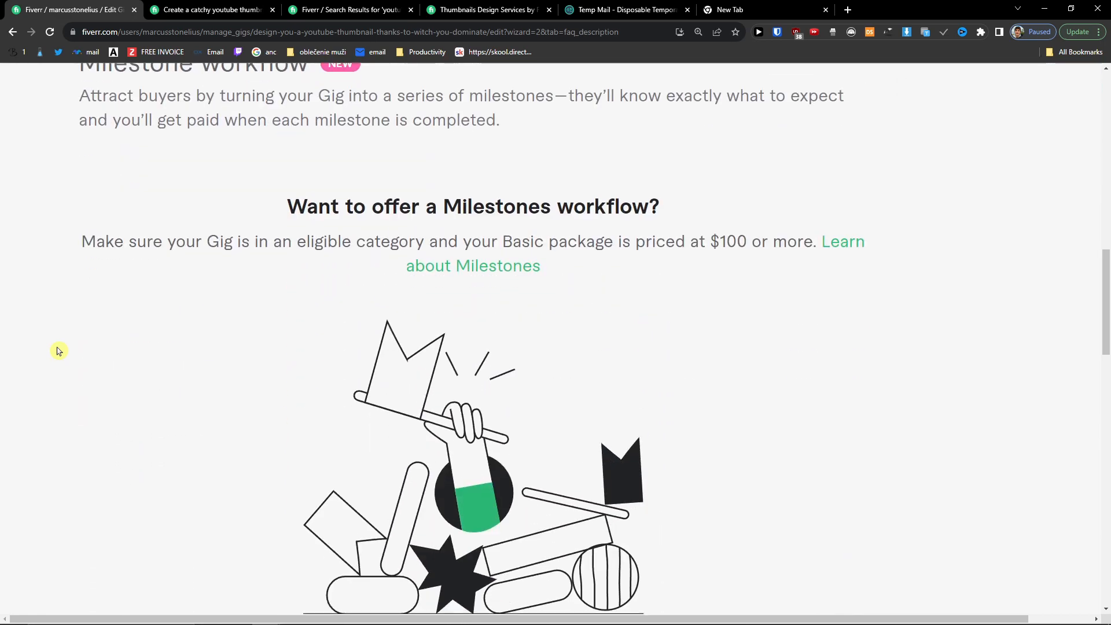
Step: Scroll past Milestone workflow and add a blank entry under Frequently Asked Questions
{"action": "scroll", "coordinate": [69, 349], "scroll_direction": "down", "scroll_amount": 4}
{"action": "scroll", "coordinate": [132, 355], "scroll_direction": "up", "scroll_amount": 6}
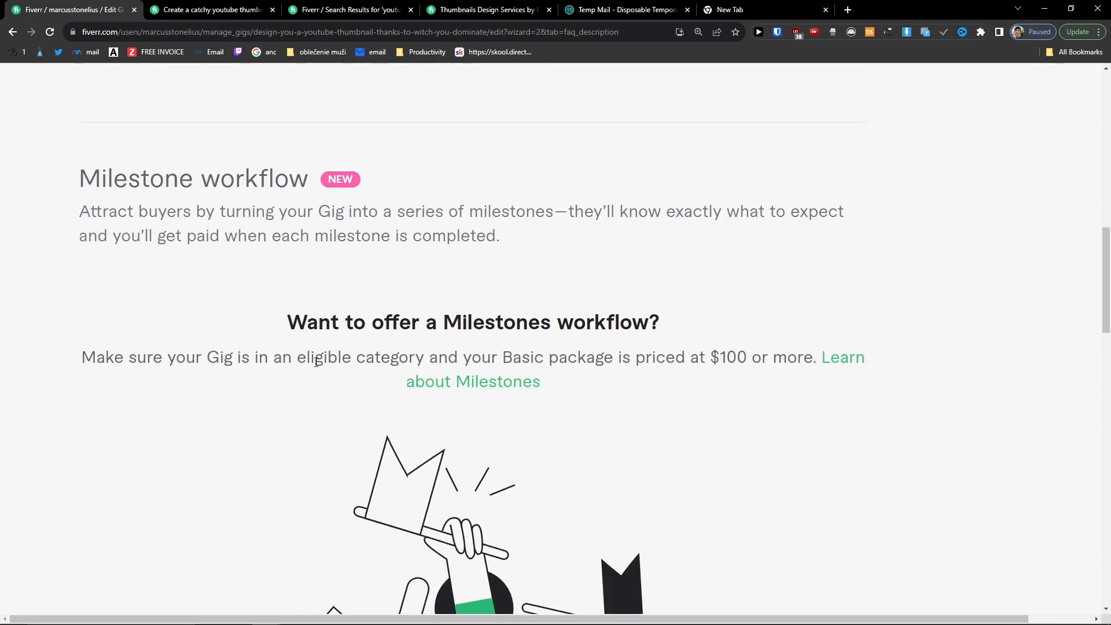
{"action": "scroll", "coordinate": [316, 362], "scroll_direction": "down", "scroll_amount": 8}
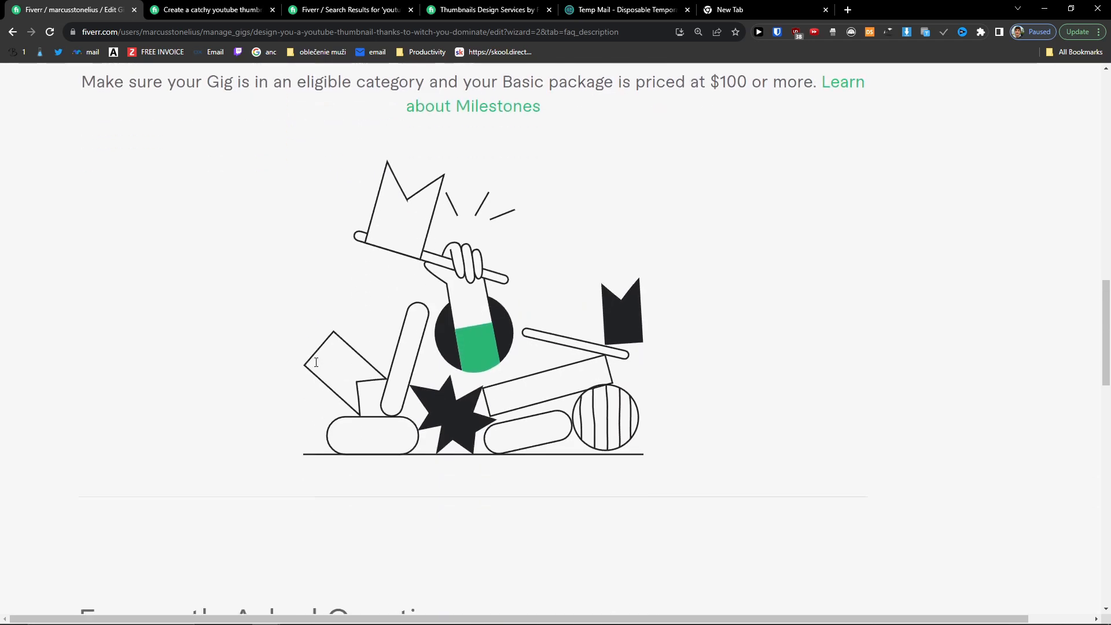
{"action": "scroll", "coordinate": [408, 324], "scroll_direction": "down", "scroll_amount": 1}
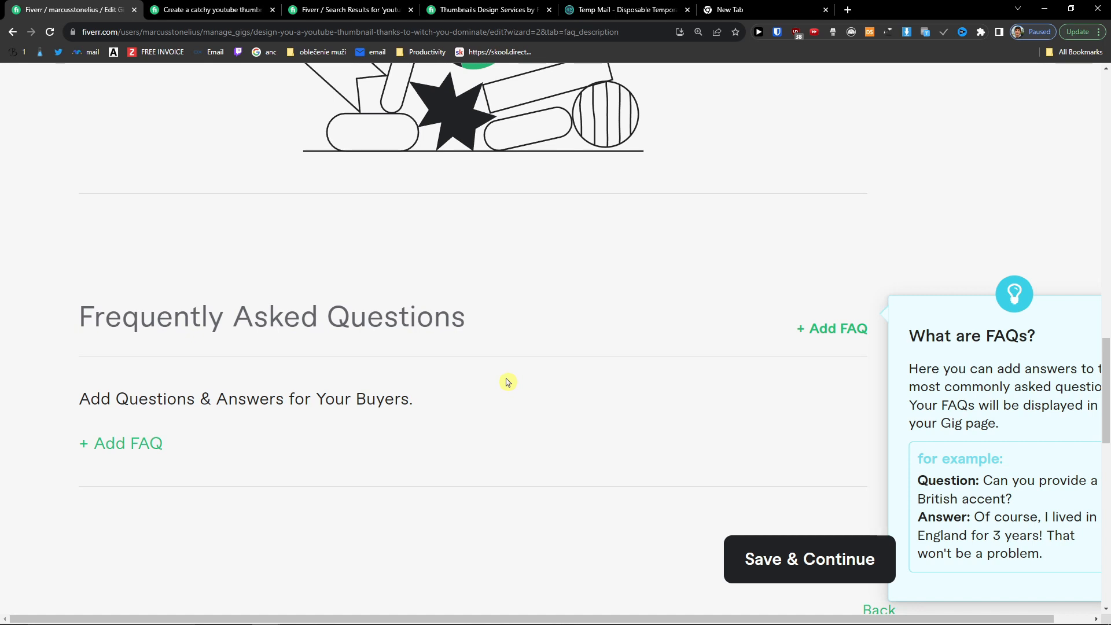
{"action": "left_click", "coordinate": [135, 446]}
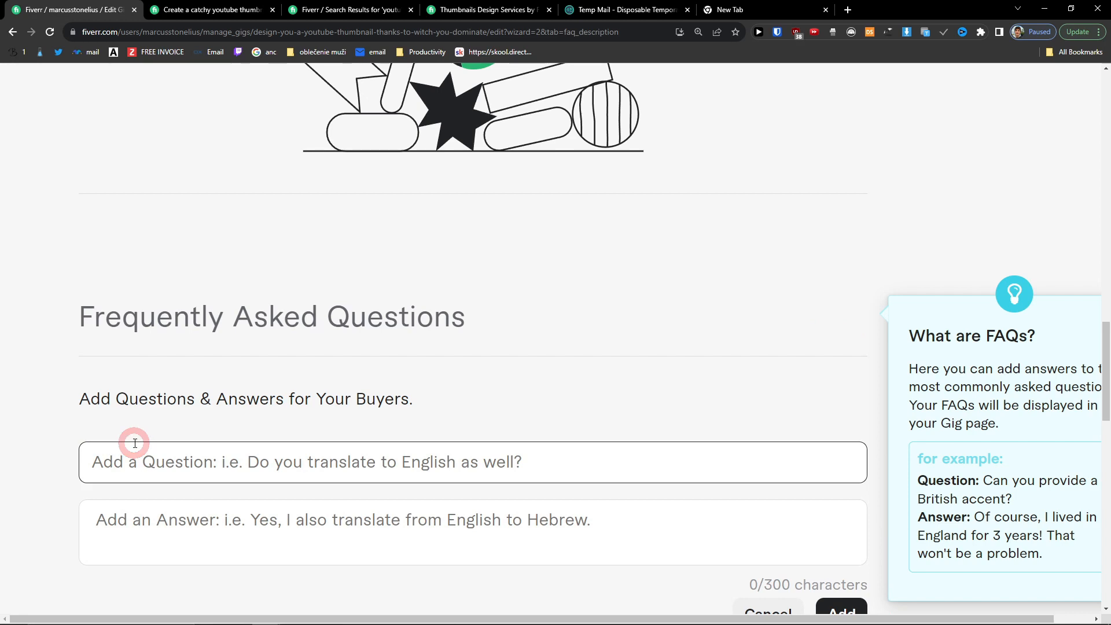
{"action": "left_click", "coordinate": [213, 10]}
Step: Expand the competitor's FAQs on hiring, requirements, Mr. Beast-style thumbnails and delivery time
{"action": "left_click", "coordinate": [335, 439]}
{"action": "scroll", "coordinate": [335, 439], "scroll_direction": "down", "scroll_amount": 3}
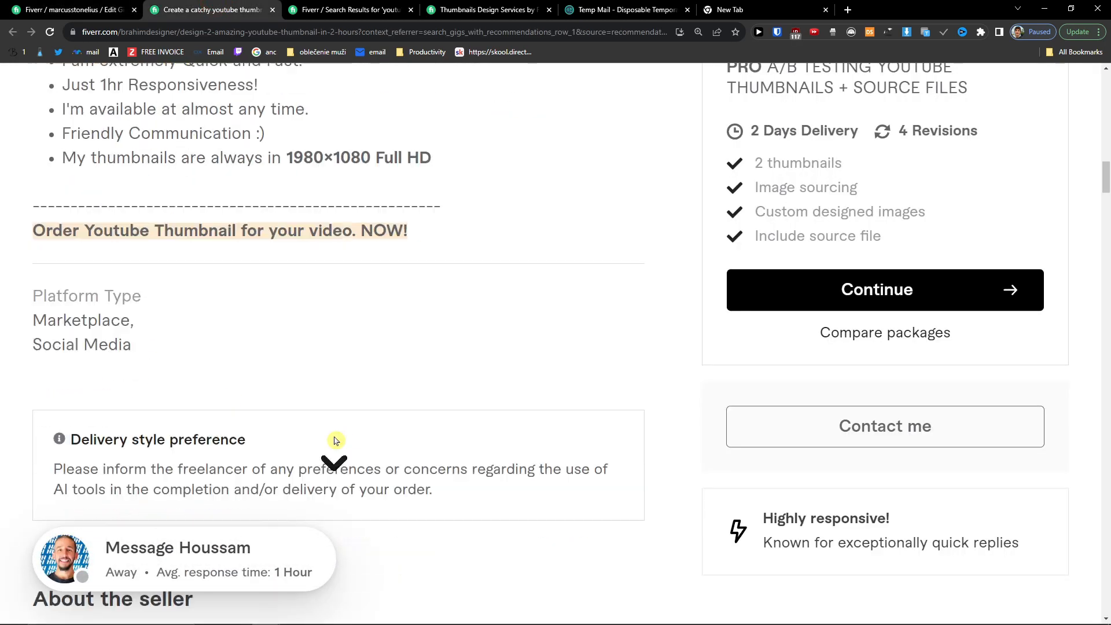
{"action": "scroll", "coordinate": [335, 438], "scroll_direction": "up", "scroll_amount": 7}
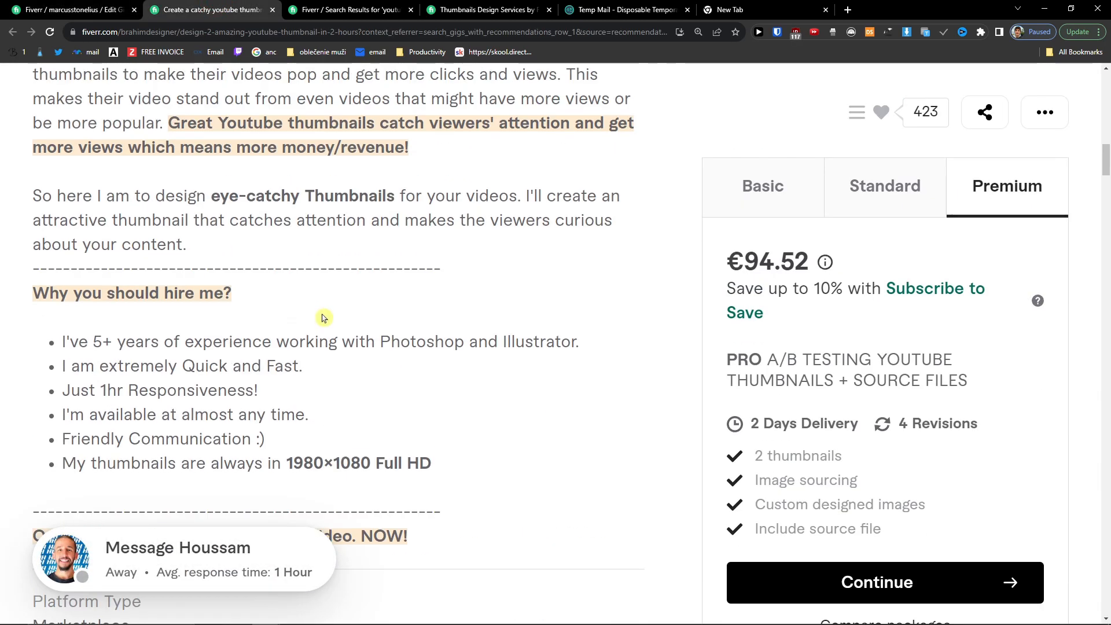
{"action": "scroll", "coordinate": [323, 317], "scroll_direction": "up", "scroll_amount": 2}
{"action": "scroll", "coordinate": [323, 318], "scroll_direction": "down", "scroll_amount": 8}
{"action": "scroll", "coordinate": [323, 318], "scroll_direction": "down", "scroll_amount": 20}
{"action": "scroll", "coordinate": [323, 317], "scroll_direction": "down", "scroll_amount": 20}
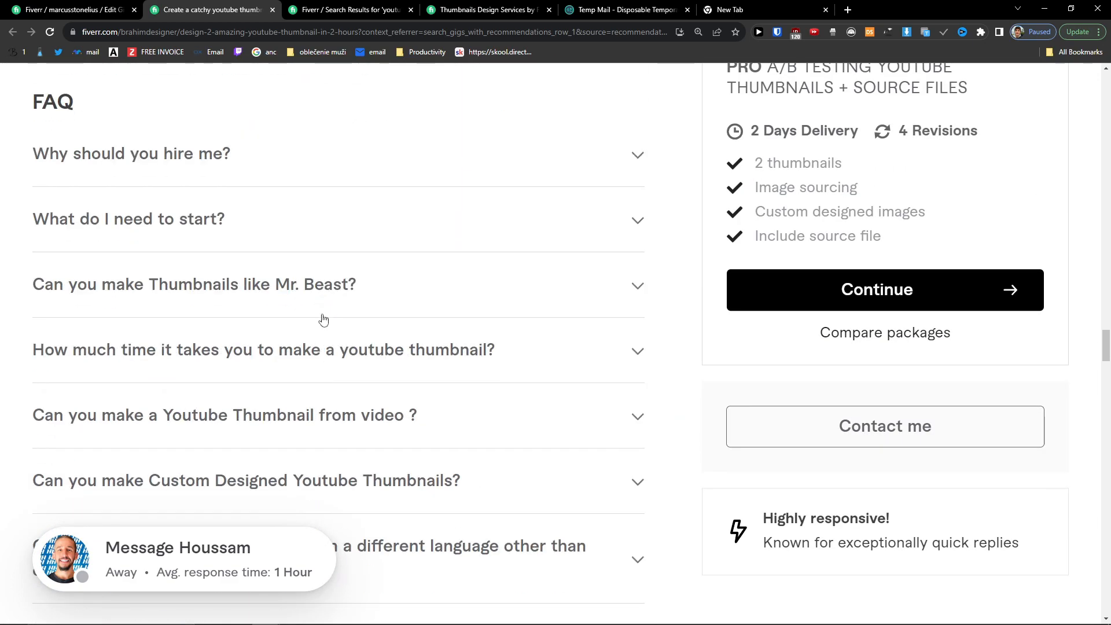
{"action": "left_click", "coordinate": [495, 184]}
{"action": "left_click", "coordinate": [407, 286]}
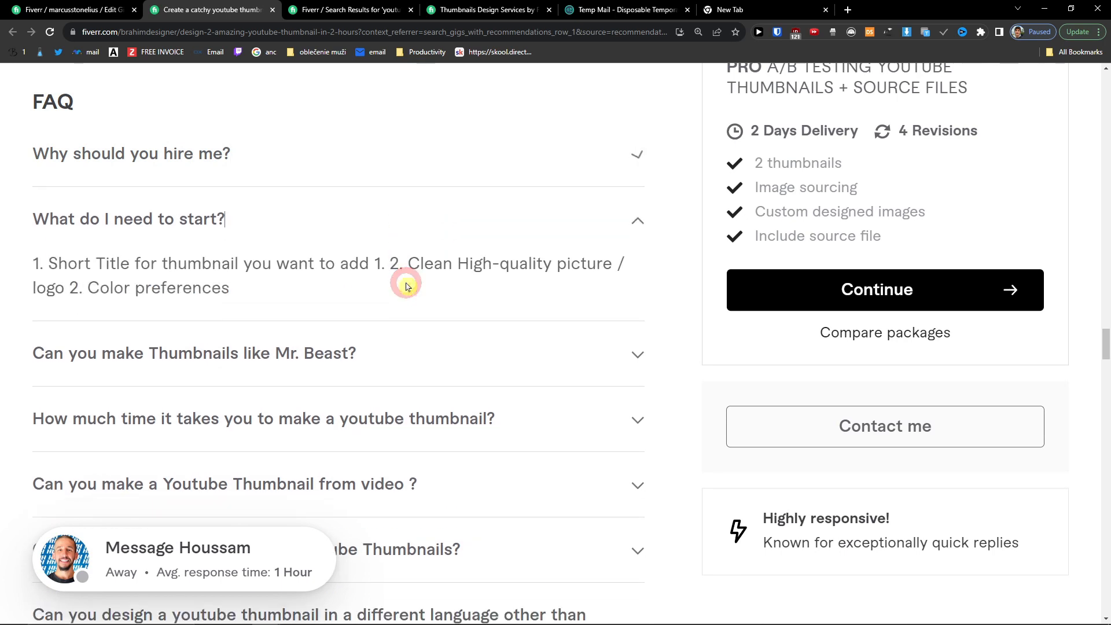
{"action": "left_click", "coordinate": [407, 346]}
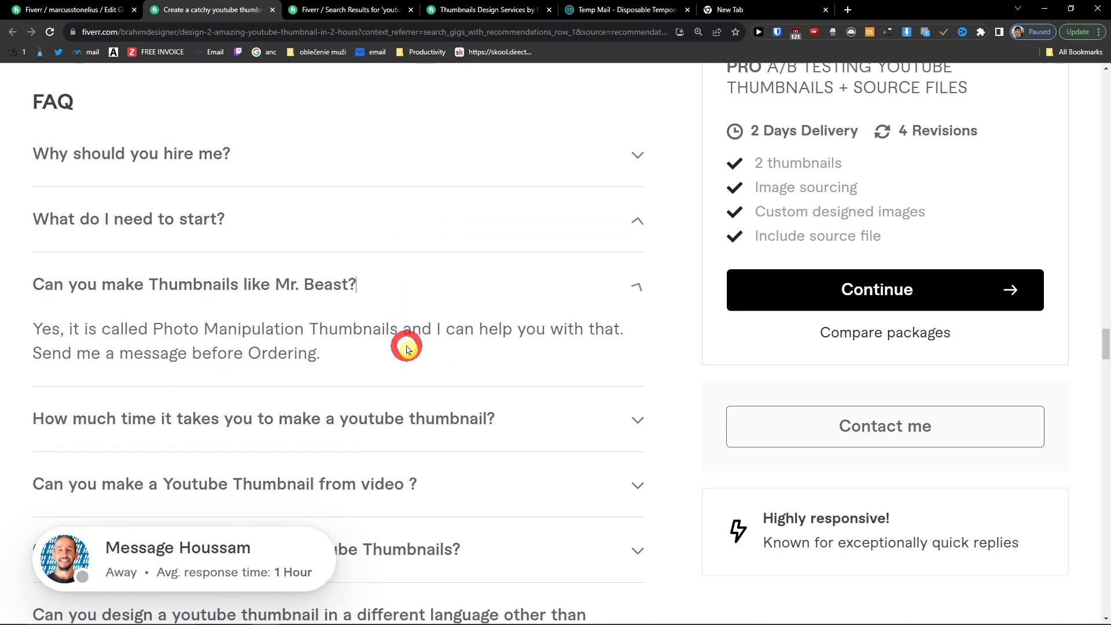
{"action": "left_click", "coordinate": [476, 417]}
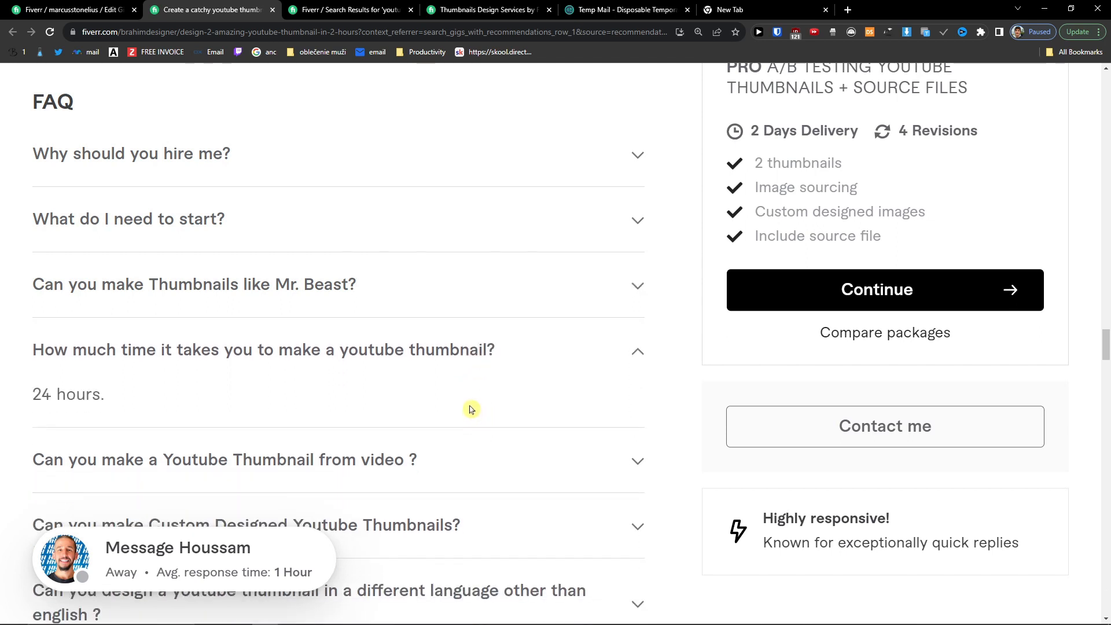
Step: Expand the remaining FAQs on video-based thumbnails, custom designs and source files
{"action": "scroll", "coordinate": [457, 382], "scroll_direction": "down", "scroll_amount": 2}
{"action": "left_click", "coordinate": [436, 347]}
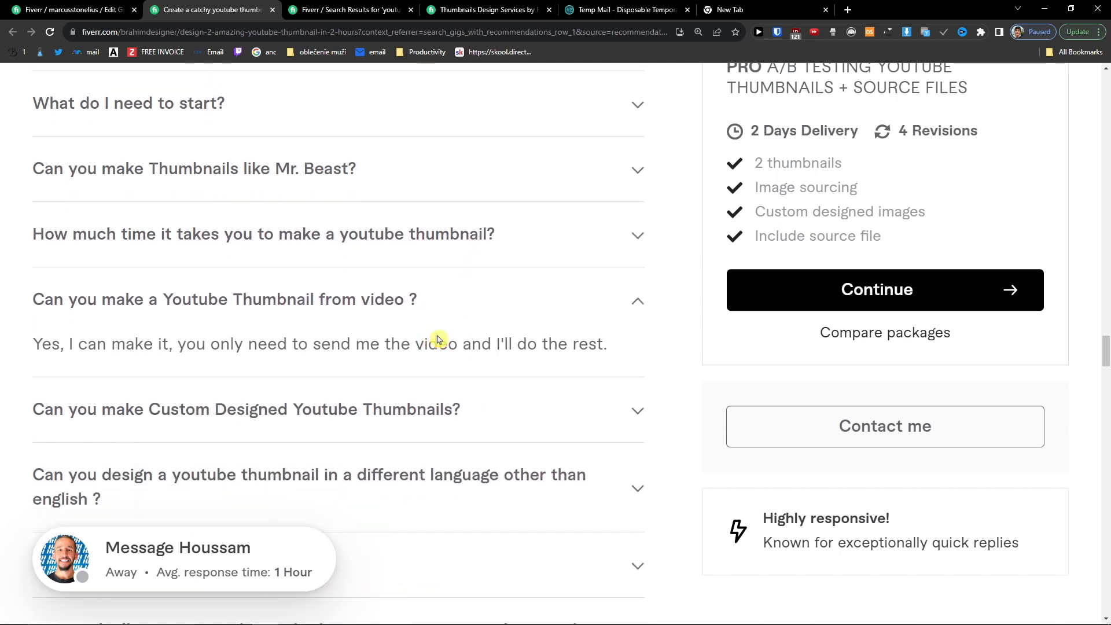
{"action": "left_click", "coordinate": [411, 401]}
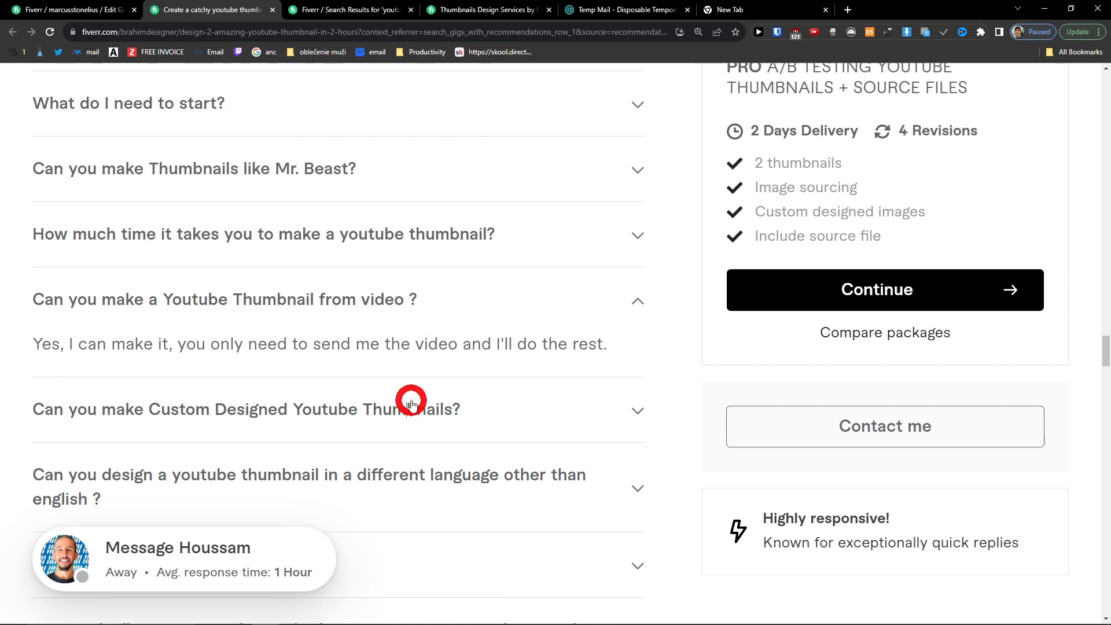
{"action": "scroll", "coordinate": [437, 403], "scroll_direction": "down", "scroll_amount": 2}
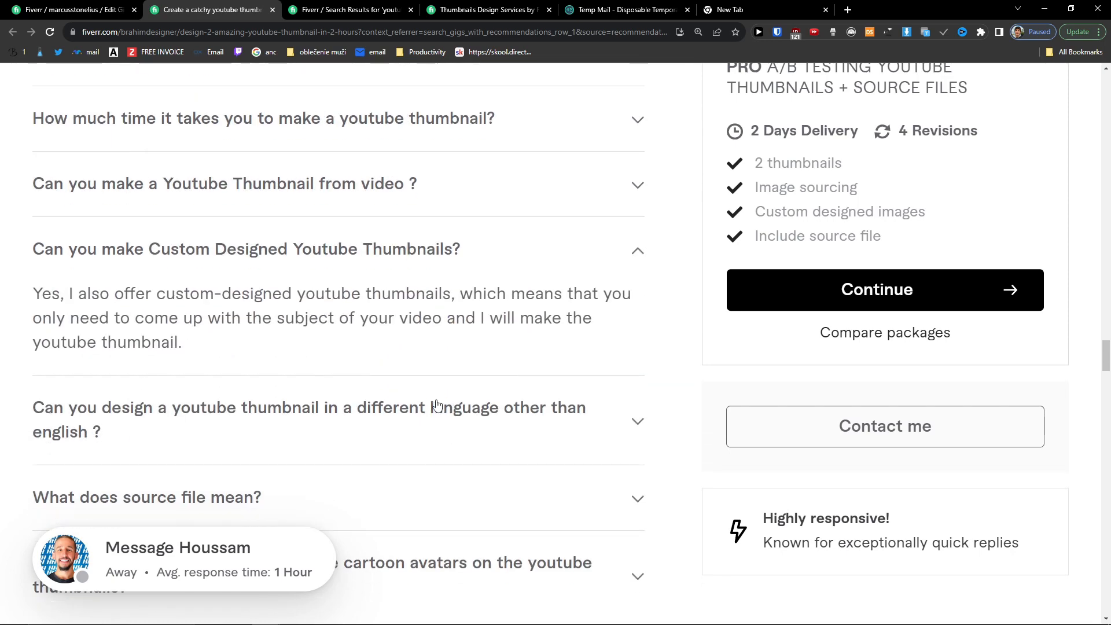
{"action": "scroll", "coordinate": [437, 404], "scroll_direction": "down", "scroll_amount": 2}
{"action": "left_click", "coordinate": [436, 403]}
{"action": "scroll", "coordinate": [440, 399], "scroll_direction": "up", "scroll_amount": 4}
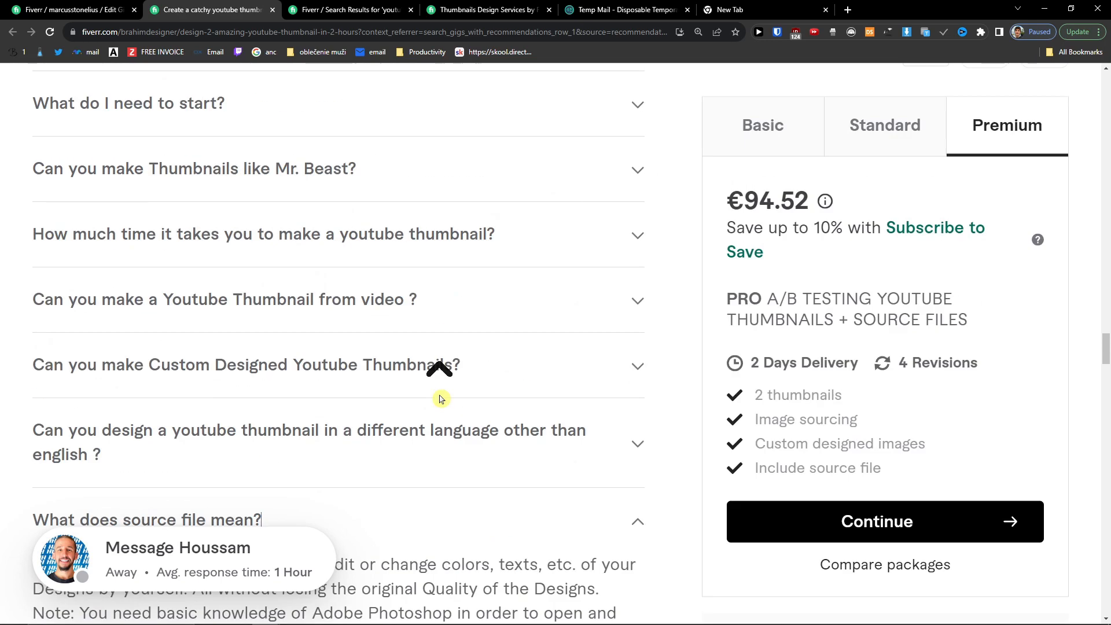
{"action": "scroll", "coordinate": [440, 399], "scroll_direction": "up", "scroll_amount": 4}
Step: Enter the FAQ question 'How long will it take?' in your own gig
{"action": "left_click", "coordinate": [69, 6]}
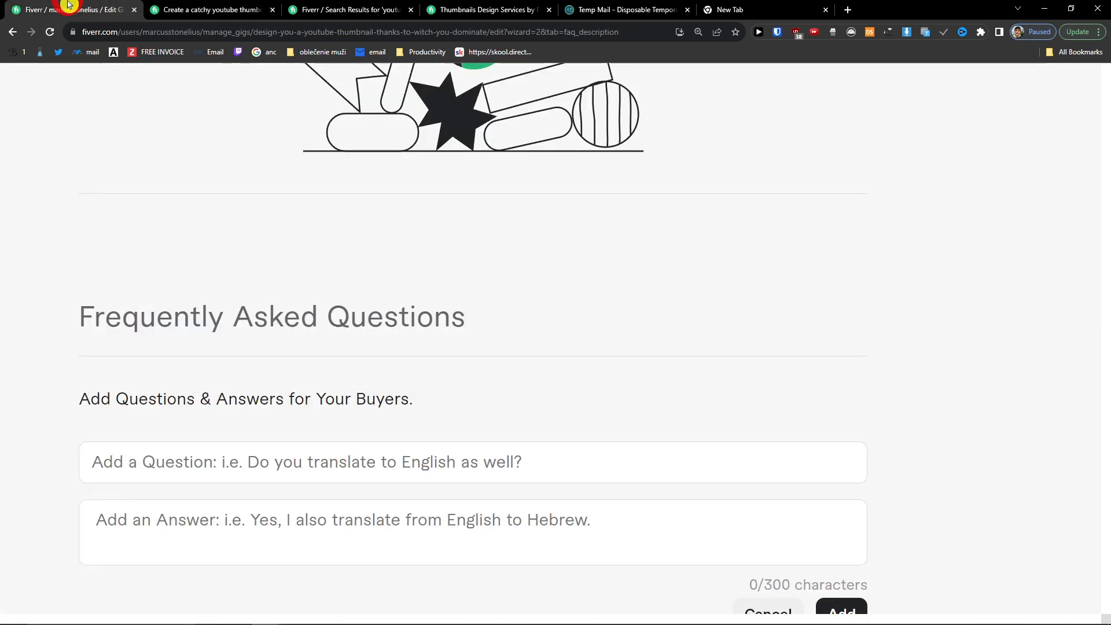
{"action": "left_click", "coordinate": [315, 462]}
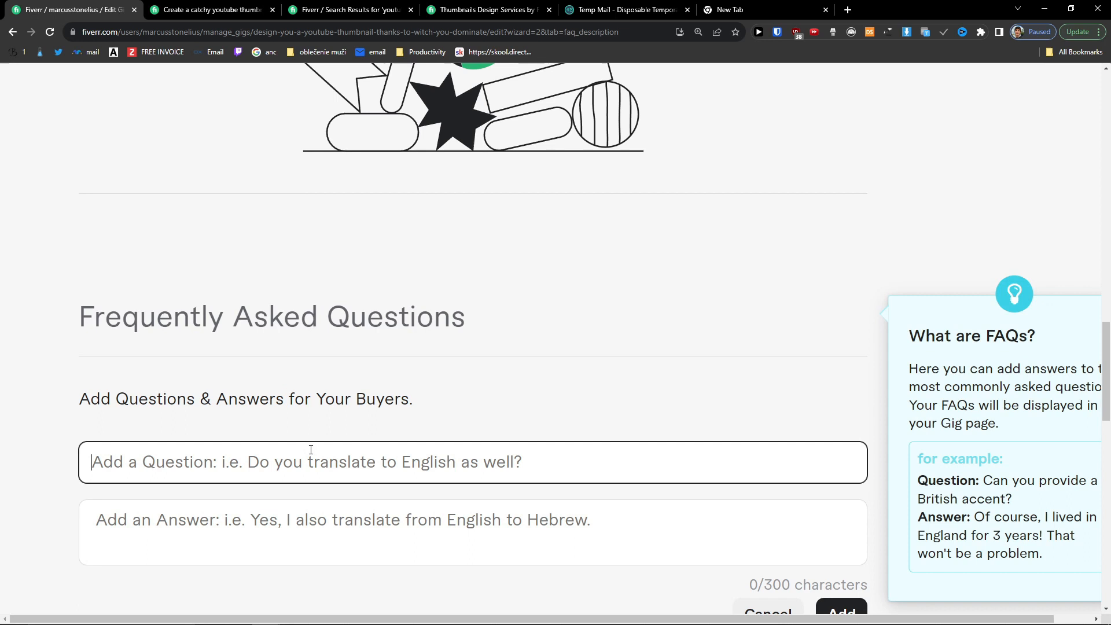
{"action": "type", "text": "How long will it t"}
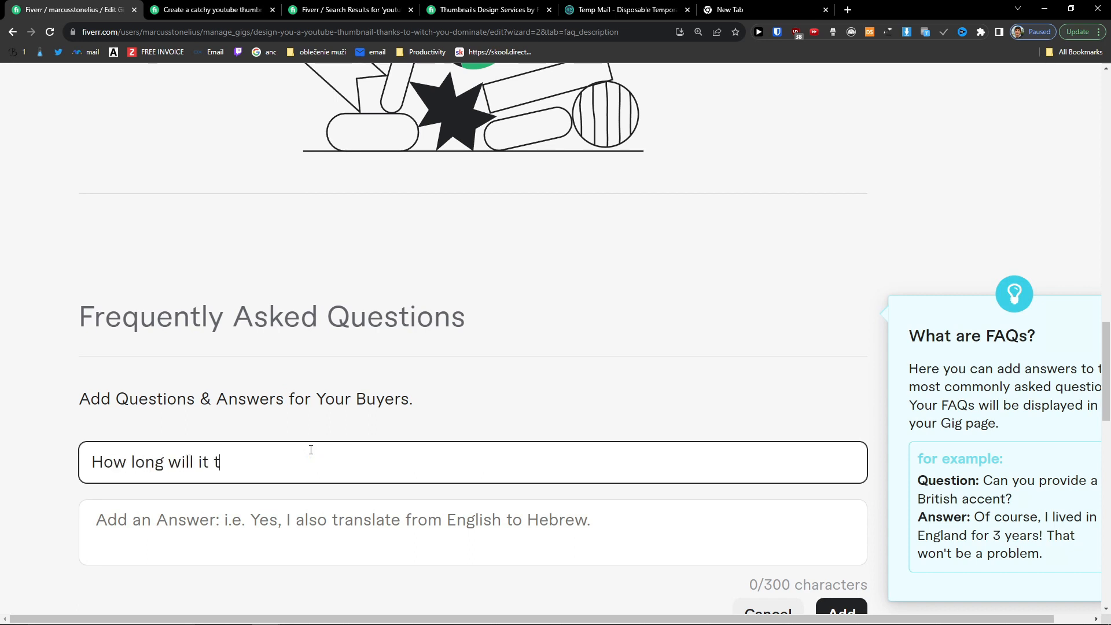
{"action": "type", "text": "ake?"}
Step: Answer the FAQ with '1 to 2 days', add it, and save the FAQ step
{"action": "key", "text": "Tab"}
{"action": "type", "text": "1 to 2 days"}
{"action": "scroll", "coordinate": [501, 458], "scroll_direction": "down", "scroll_amount": 2}
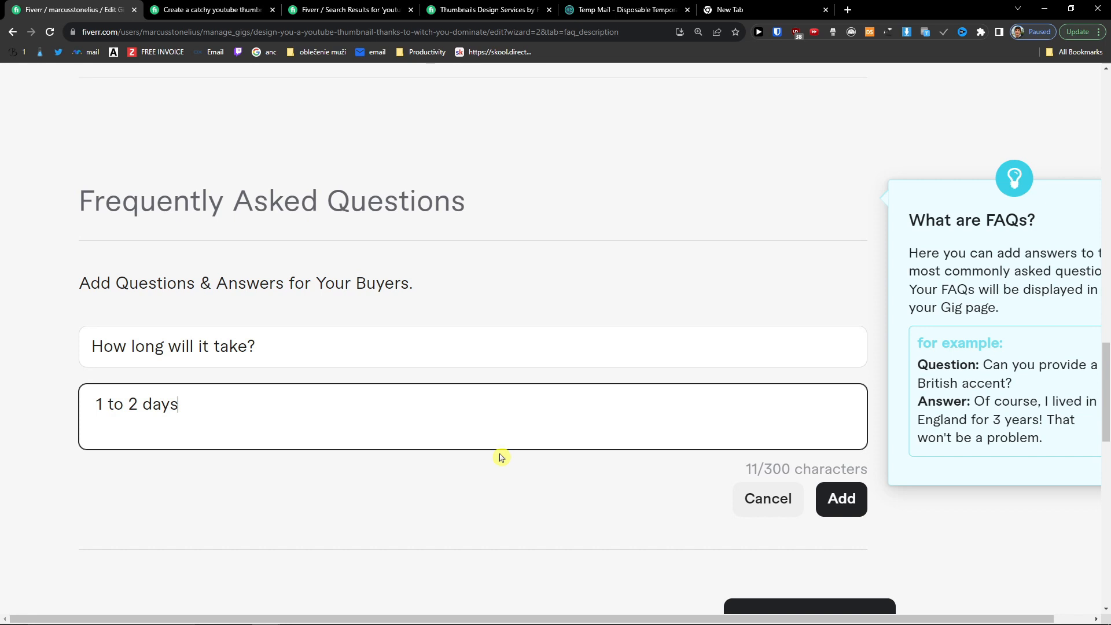
{"action": "left_click_drag", "start_coordinate": [80, 203], "coordinate": [488, 210]}
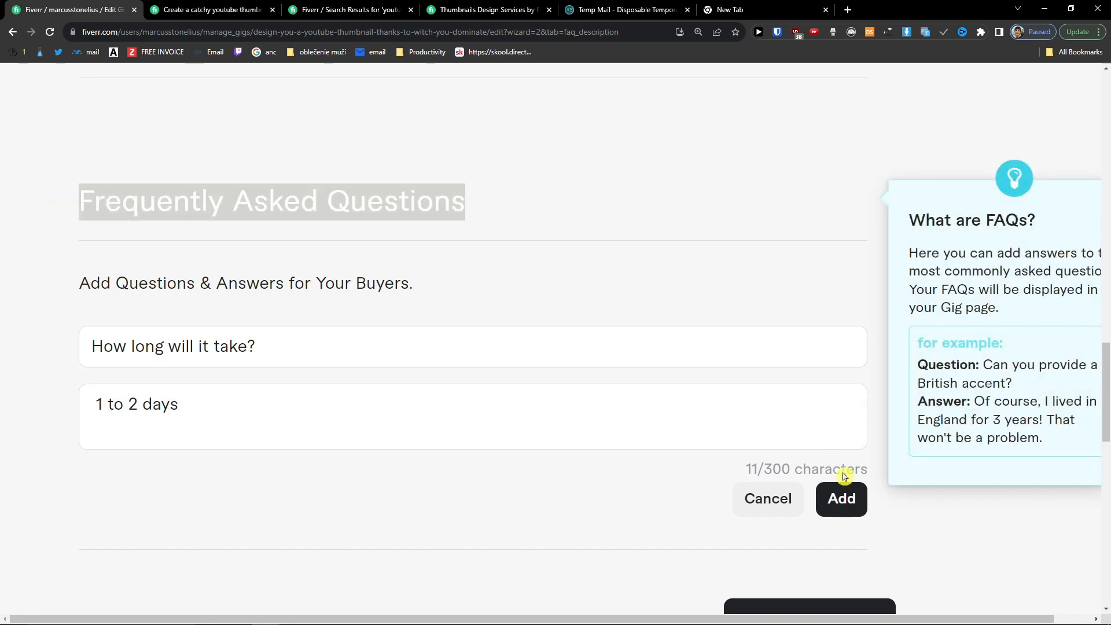
{"action": "scroll", "coordinate": [794, 456], "scroll_direction": "down", "scroll_amount": 2}
{"action": "left_click", "coordinate": [841, 382]}
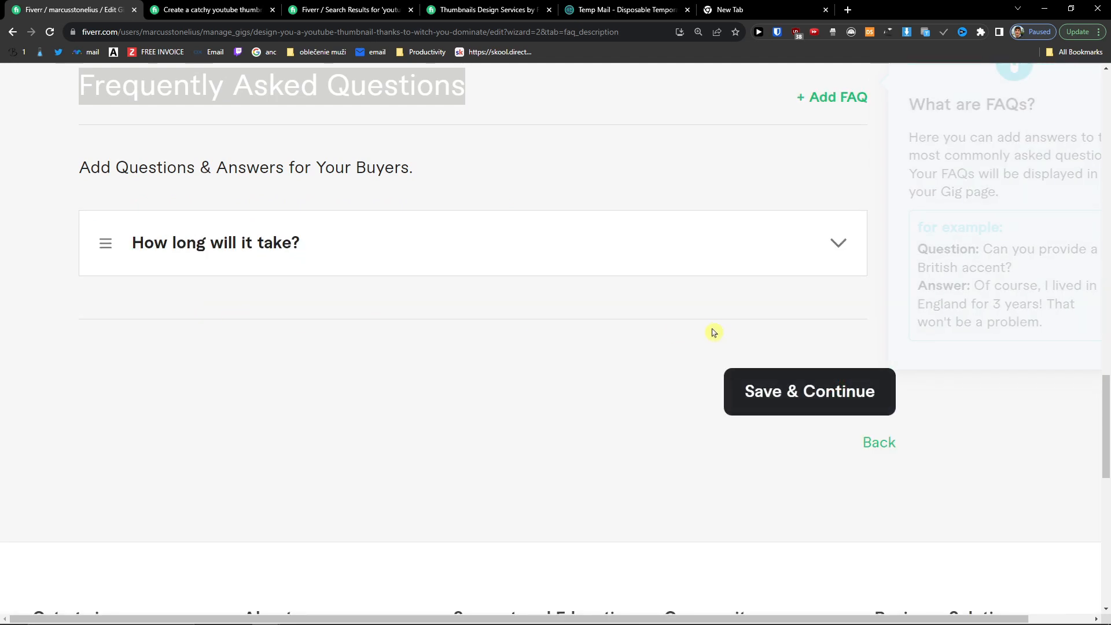
{"action": "scroll", "coordinate": [712, 333], "scroll_direction": "up", "scroll_amount": 2}
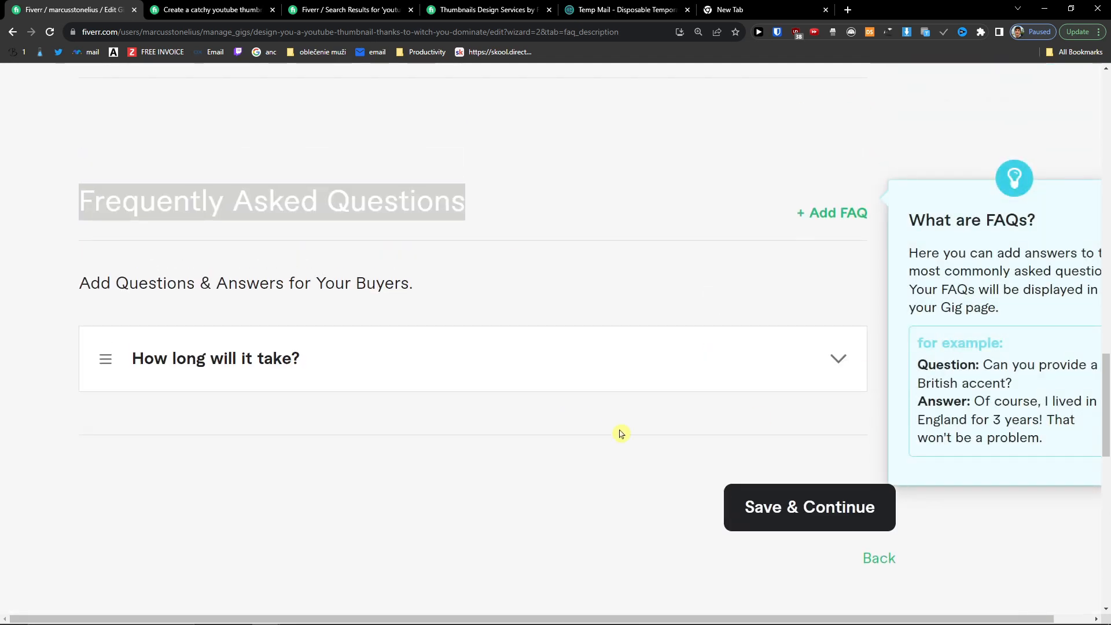
{"action": "left_click", "coordinate": [813, 520]}
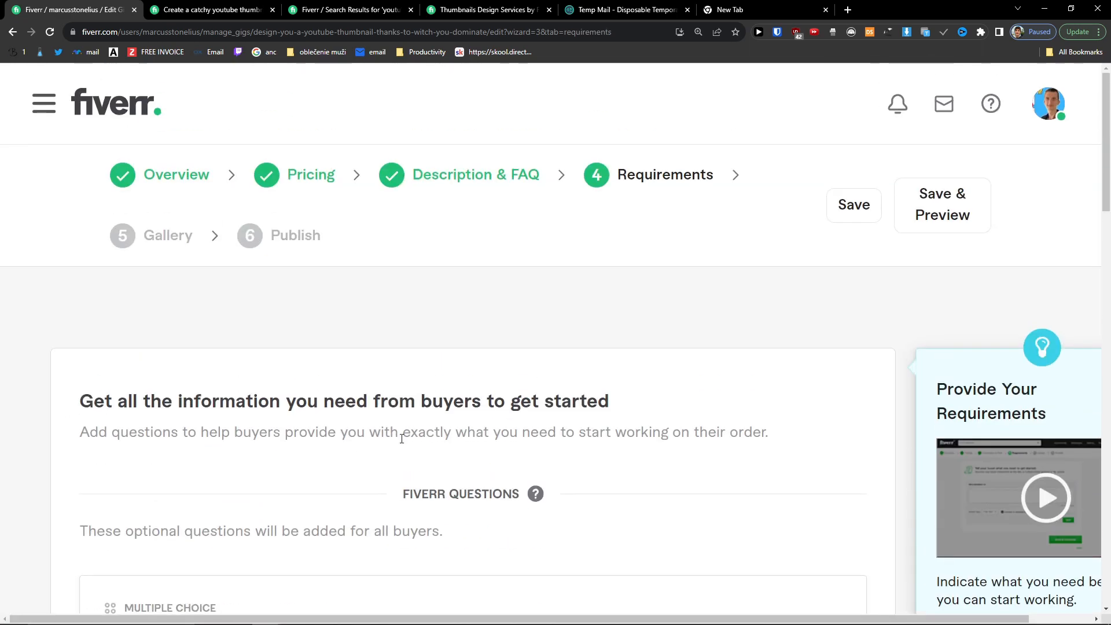
Step: Review the default Fiverr buyer questions and open a blank custom question form
{"action": "scroll", "coordinate": [401, 438], "scroll_direction": "down", "scroll_amount": 2}
{"action": "scroll", "coordinate": [400, 457], "scroll_direction": "down", "scroll_amount": 2}
{"action": "left_click_drag", "start_coordinate": [88, 300], "coordinate": [473, 304]}
{"action": "scroll", "coordinate": [337, 296], "scroll_direction": "down", "scroll_amount": 2}
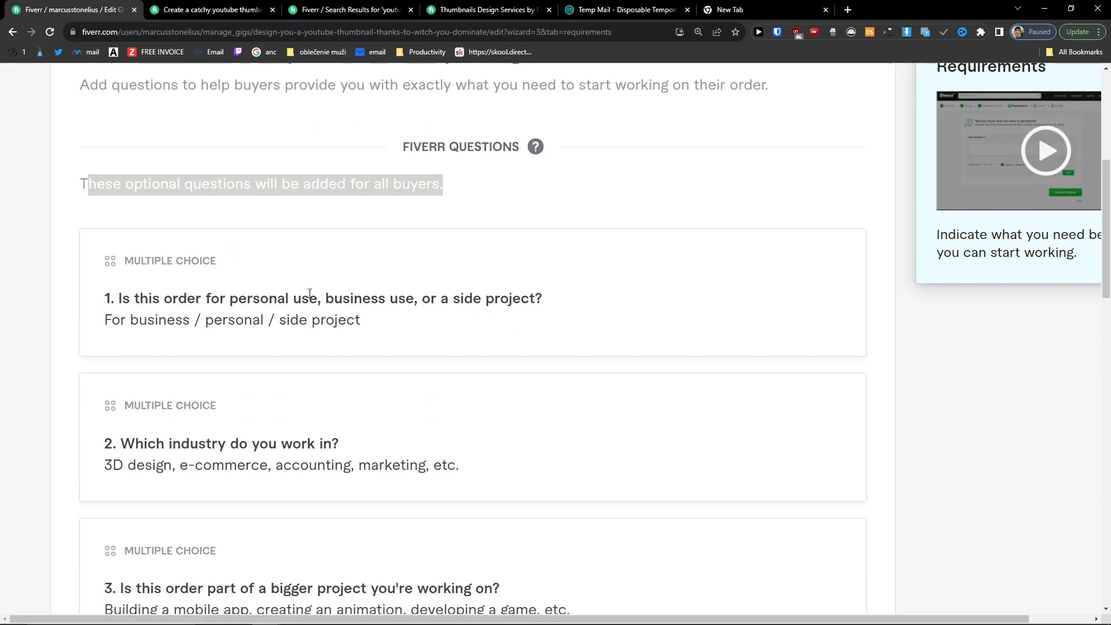
{"action": "left_click", "coordinate": [459, 316]}
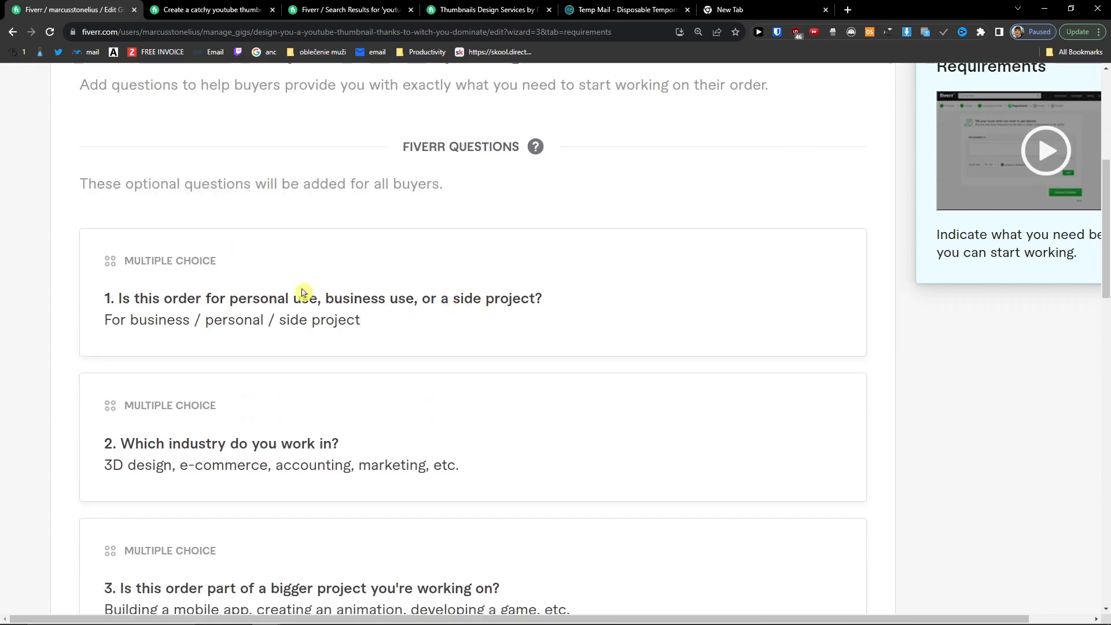
{"action": "scroll", "coordinate": [286, 400], "scroll_direction": "down", "scroll_amount": 2}
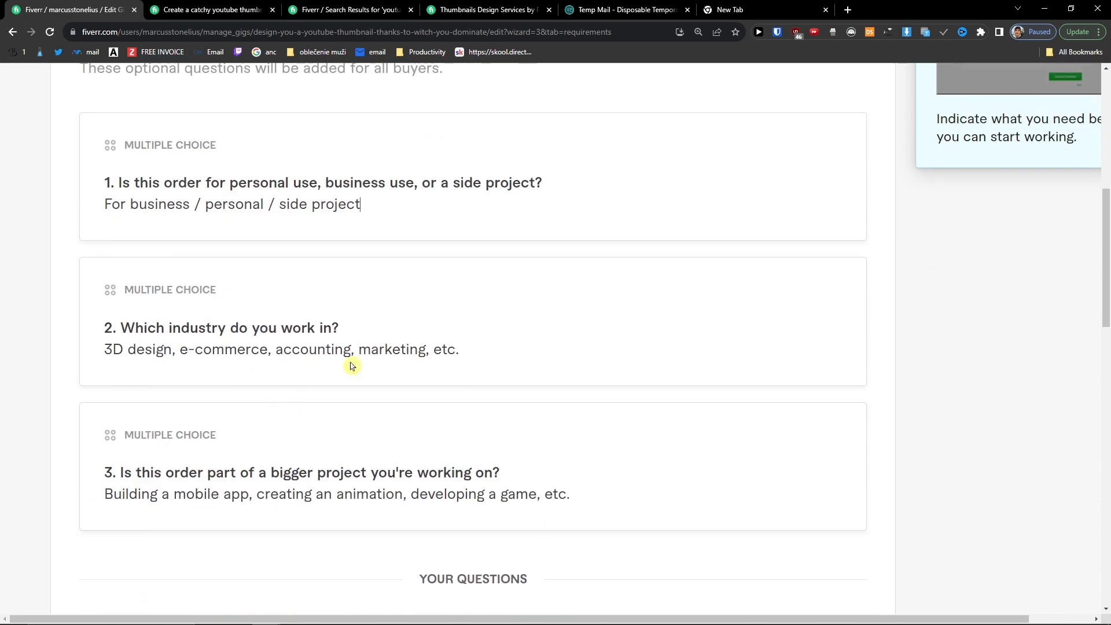
{"action": "scroll", "coordinate": [347, 365], "scroll_direction": "down", "scroll_amount": 2}
{"action": "left_click", "coordinate": [180, 359]}
{"action": "left_click_drag", "start_coordinate": [180, 359], "coordinate": [302, 373]}
{"action": "left_click", "coordinate": [509, 379]}
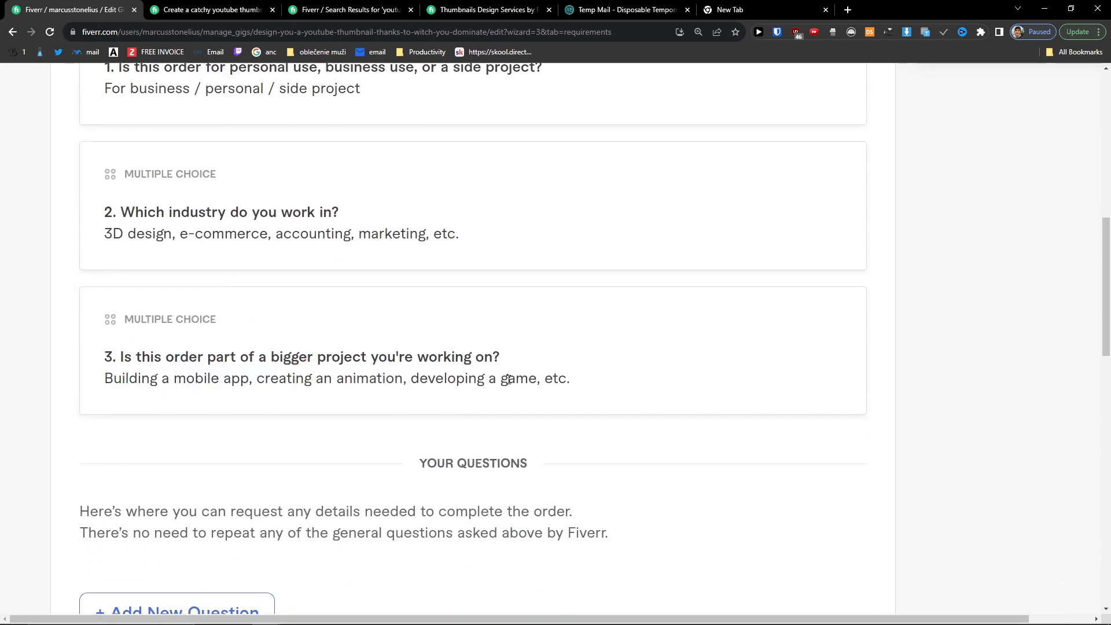
{"action": "scroll", "coordinate": [533, 381], "scroll_direction": "down", "scroll_amount": 2}
{"action": "scroll", "coordinate": [534, 384], "scroll_direction": "up", "scroll_amount": 6}
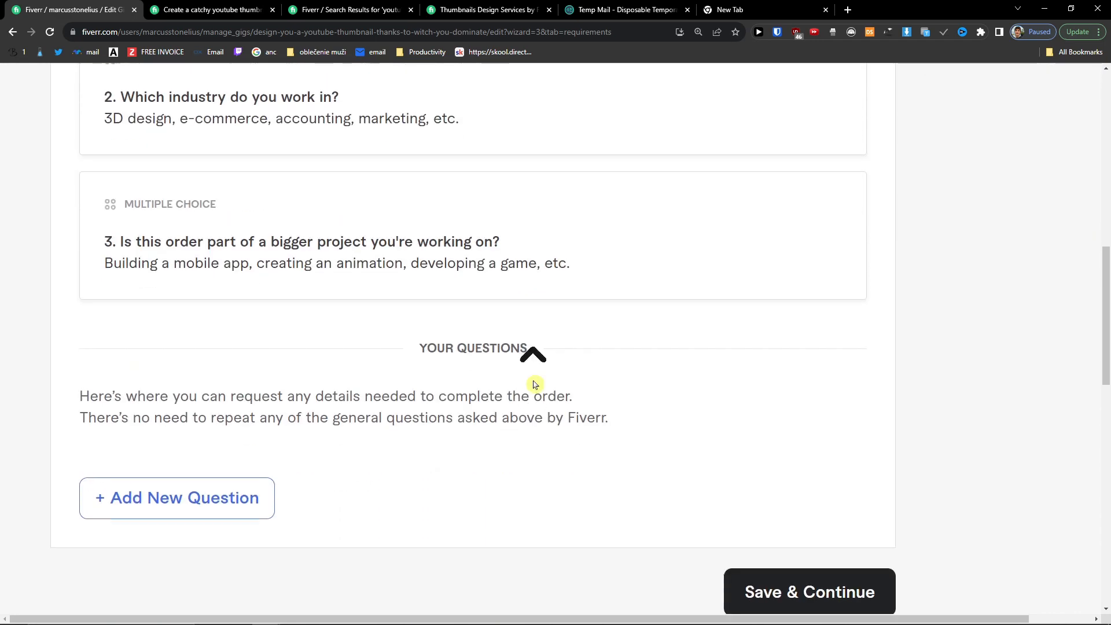
{"action": "scroll", "coordinate": [534, 382], "scroll_direction": "down", "scroll_amount": 6}
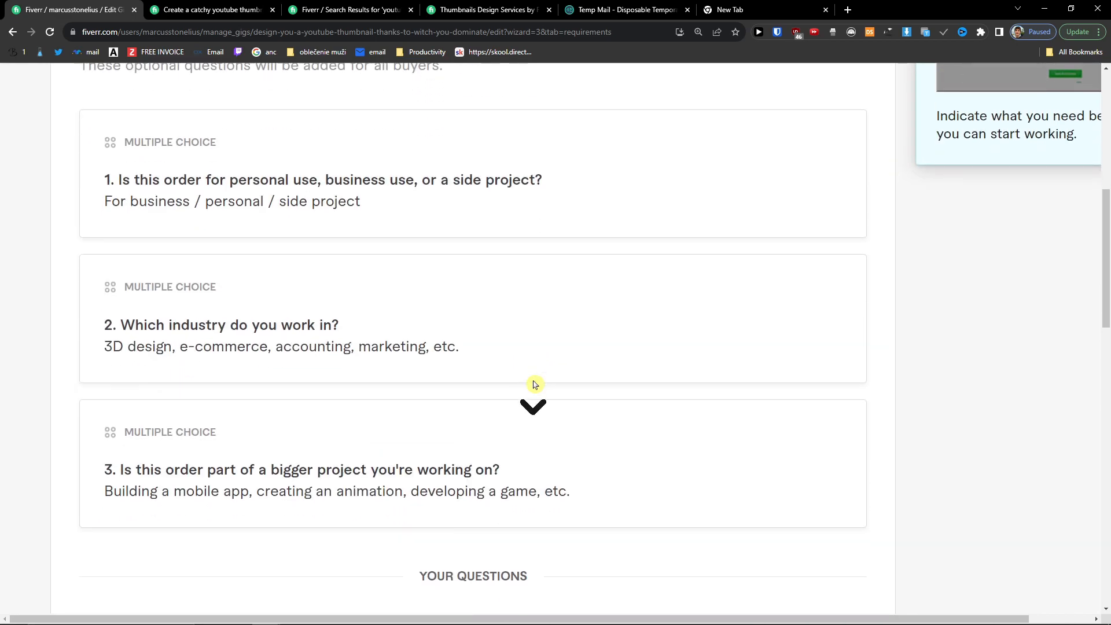
{"action": "left_click", "coordinate": [196, 498]}
Step: Write the buyer question 'What is your youtube channel?'
{"action": "scroll", "coordinate": [281, 471], "scroll_direction": "down", "scroll_amount": 2}
{"action": "left_click", "coordinate": [310, 446]}
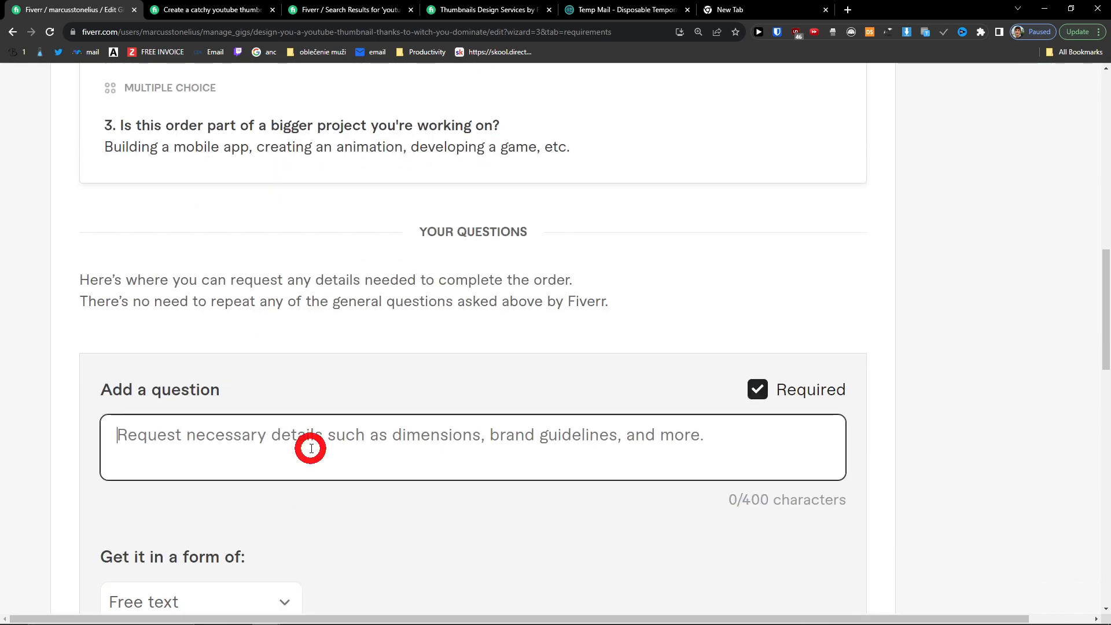
{"action": "scroll", "coordinate": [311, 451], "scroll_direction": "down", "scroll_amount": 2}
{"action": "scroll", "coordinate": [311, 452], "scroll_direction": "up", "scroll_amount": 2}
{"action": "scroll", "coordinate": [311, 453], "scroll_direction": "up", "scroll_amount": 2}
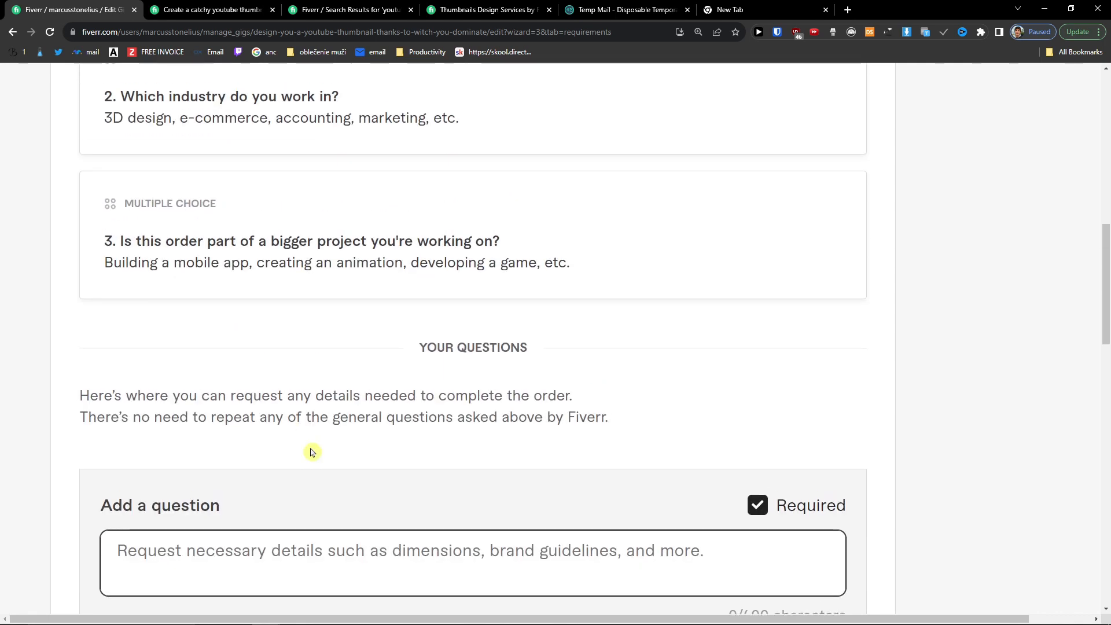
{"action": "scroll", "coordinate": [311, 452], "scroll_direction": "down", "scroll_amount": 2}
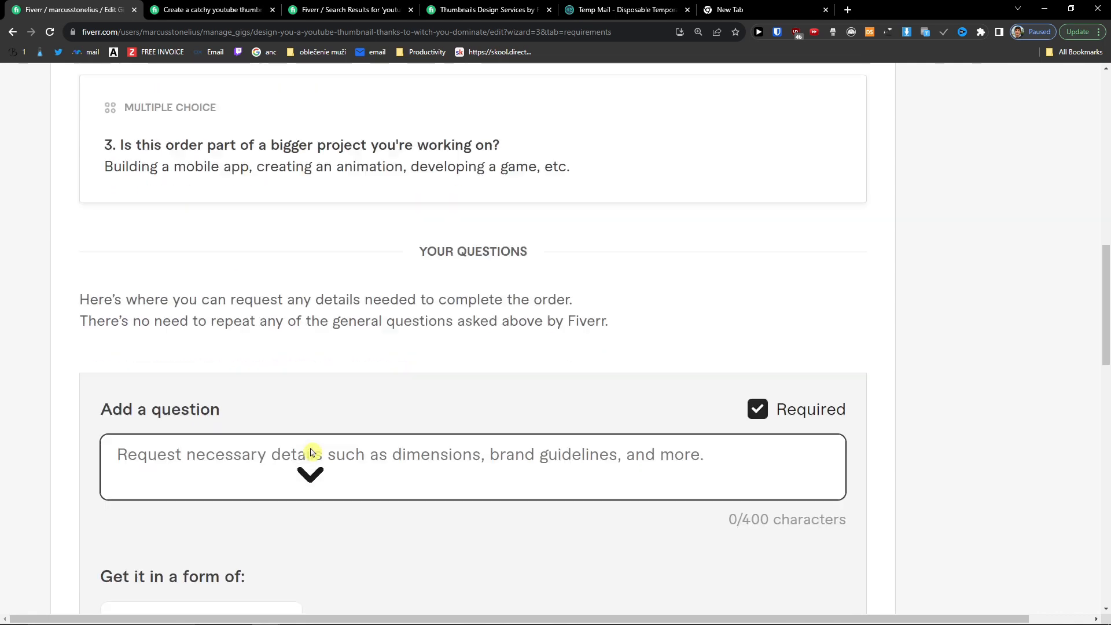
{"action": "left_click", "coordinate": [318, 442]}
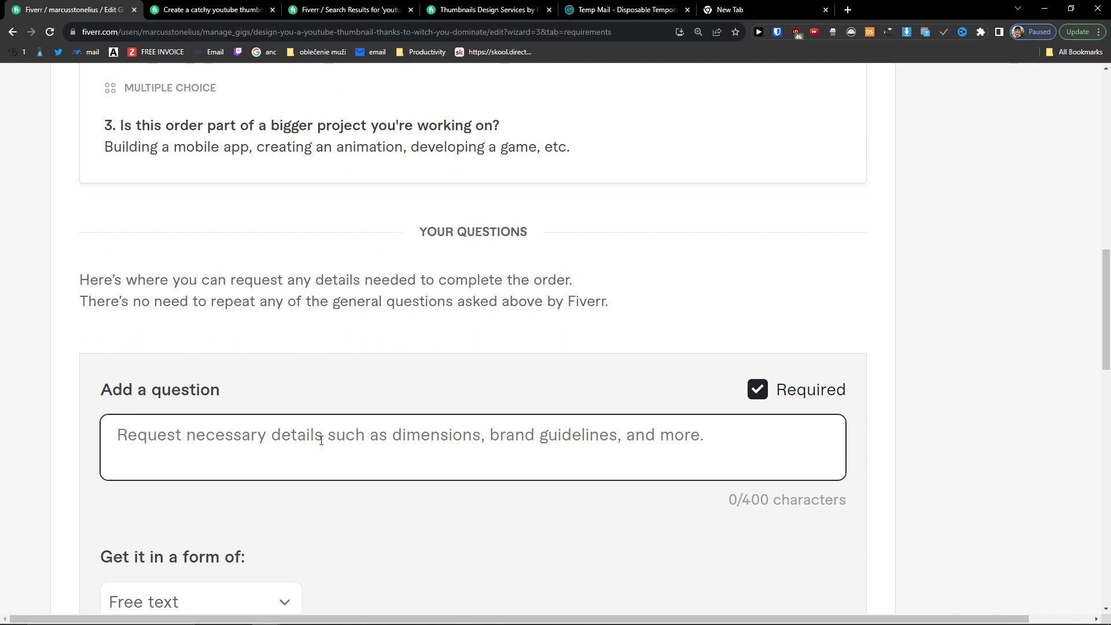
{"action": "type", "text": "For w"}
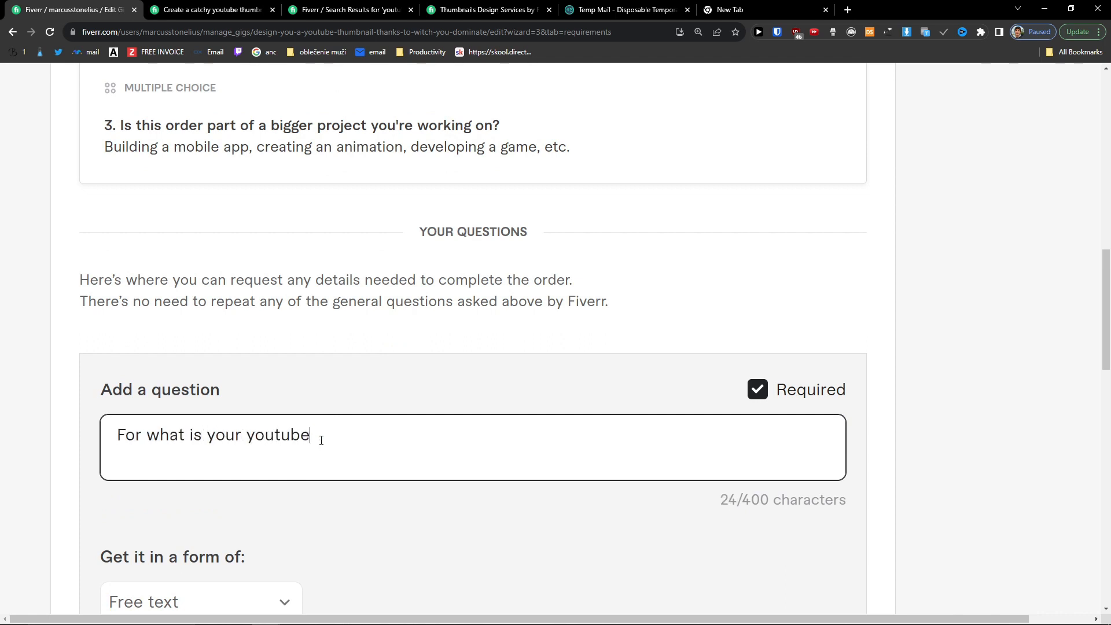
{"action": "type", "text": "hat is your youtube"}
{"action": "key", "text": "ctrl+a"}
{"action": "type", "text": "What is your youtube channel?"}
Step: Keep the channel question's answer type as Free text and add it
{"action": "scroll", "coordinate": [305, 458], "scroll_direction": "down", "scroll_amount": 2}
{"action": "left_click", "coordinate": [277, 463]}
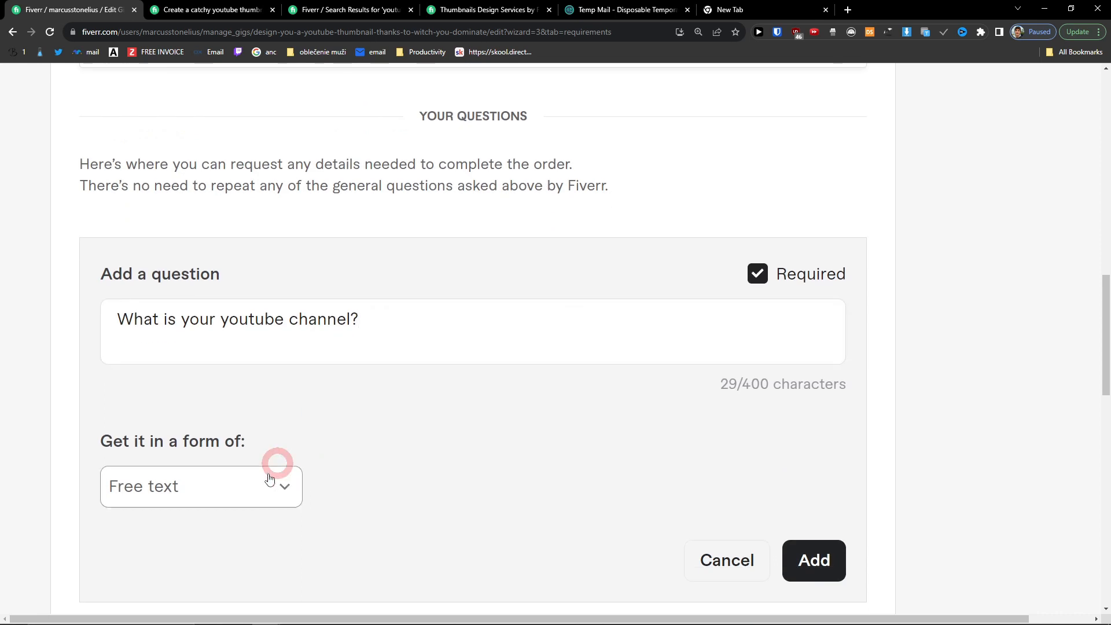
{"action": "left_click", "coordinate": [205, 424]}
{"action": "left_click", "coordinate": [204, 477]}
{"action": "left_click", "coordinate": [203, 384]}
{"action": "left_click", "coordinate": [193, 489]}
{"action": "left_click", "coordinate": [195, 342]}
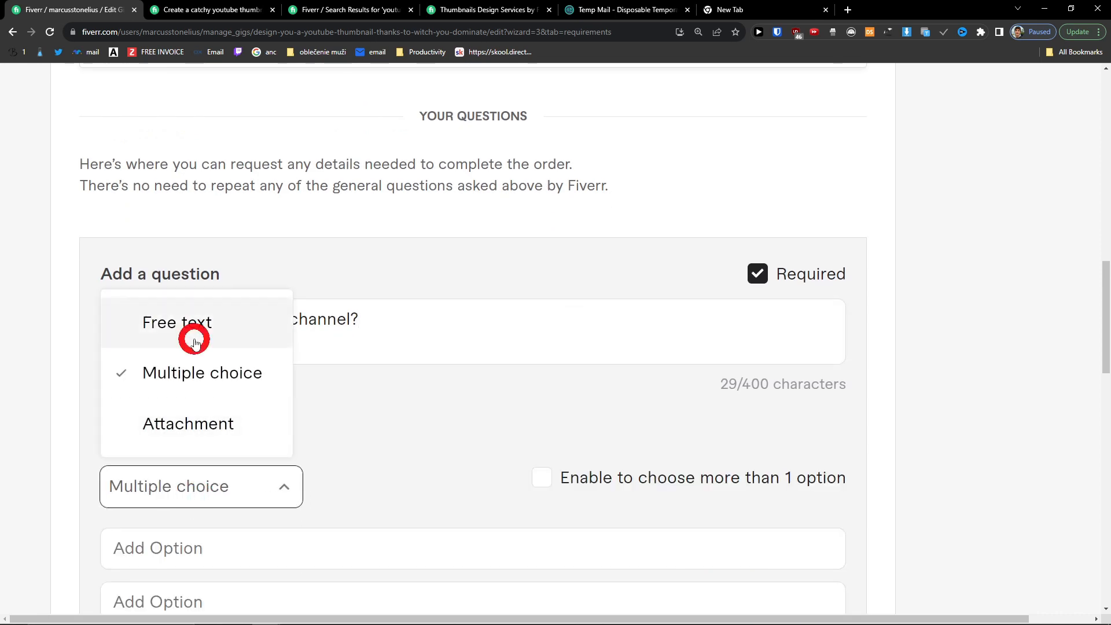
{"action": "left_click", "coordinate": [827, 566]}
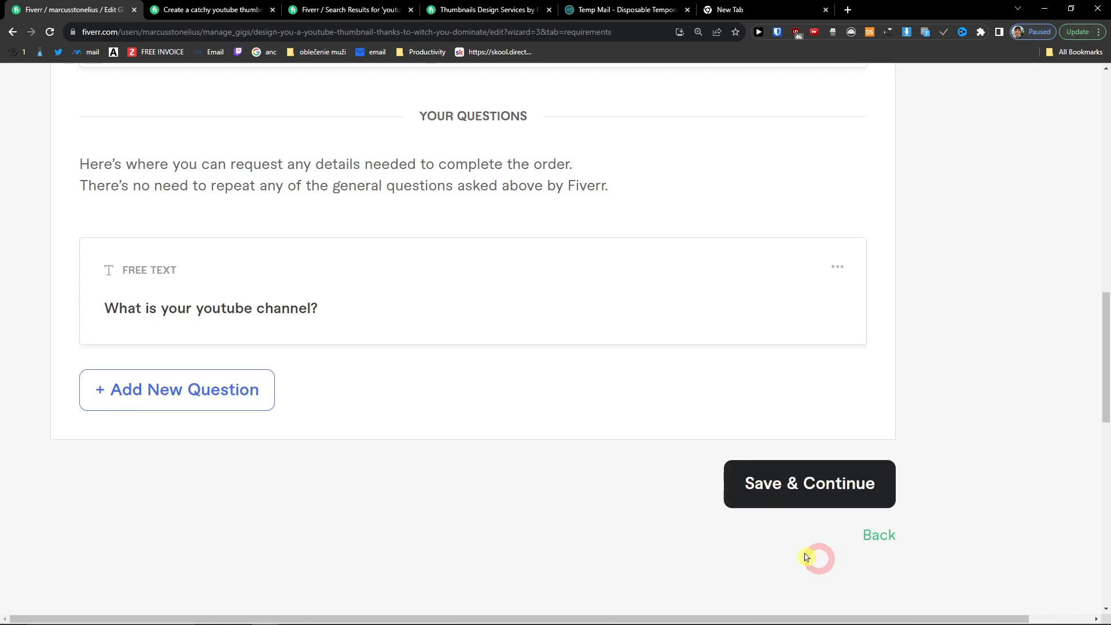
Step: Add a second question asking buyers for similar thumbnails, answered as an Attachment
{"action": "left_click", "coordinate": [229, 384]}
{"action": "left_click", "coordinate": [280, 341]}
{"action": "left_click", "coordinate": [280, 342]}
{"action": "type", "text": "Can you share me similar thumbnails that you would like to have m"}
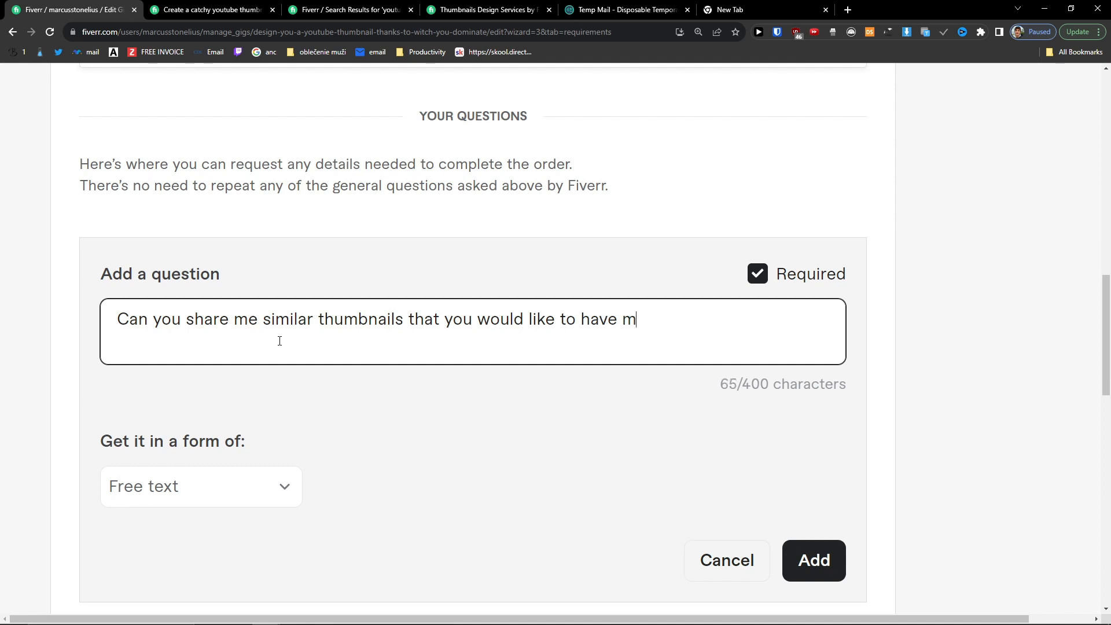
{"action": "type", "text": "u?"}
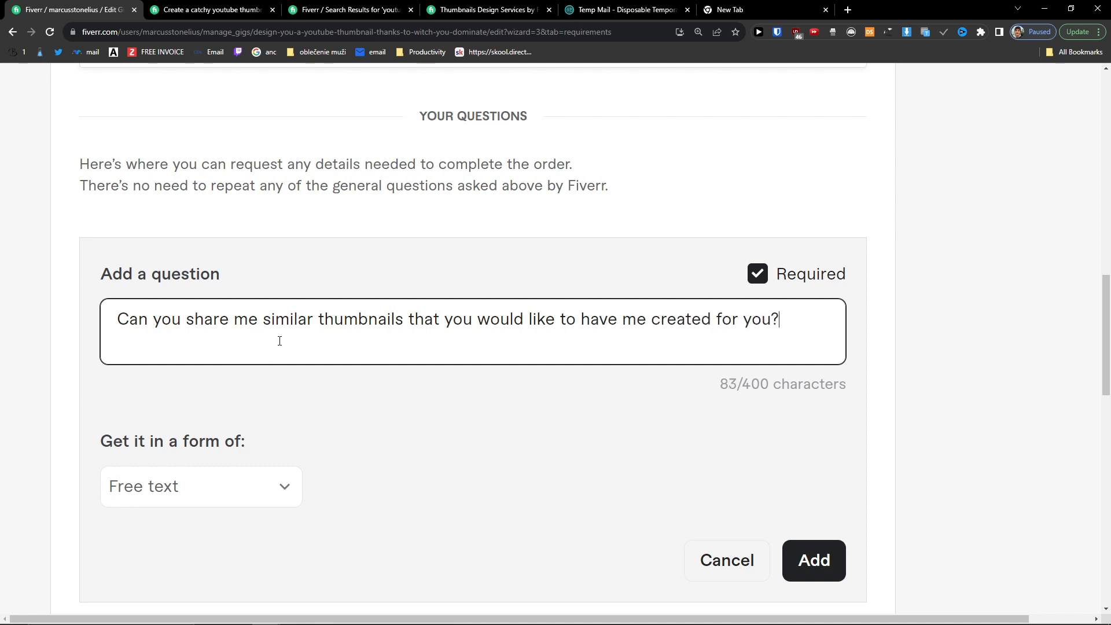
{"action": "left_click", "coordinate": [251, 469]}
{"action": "left_click", "coordinate": [218, 434]}
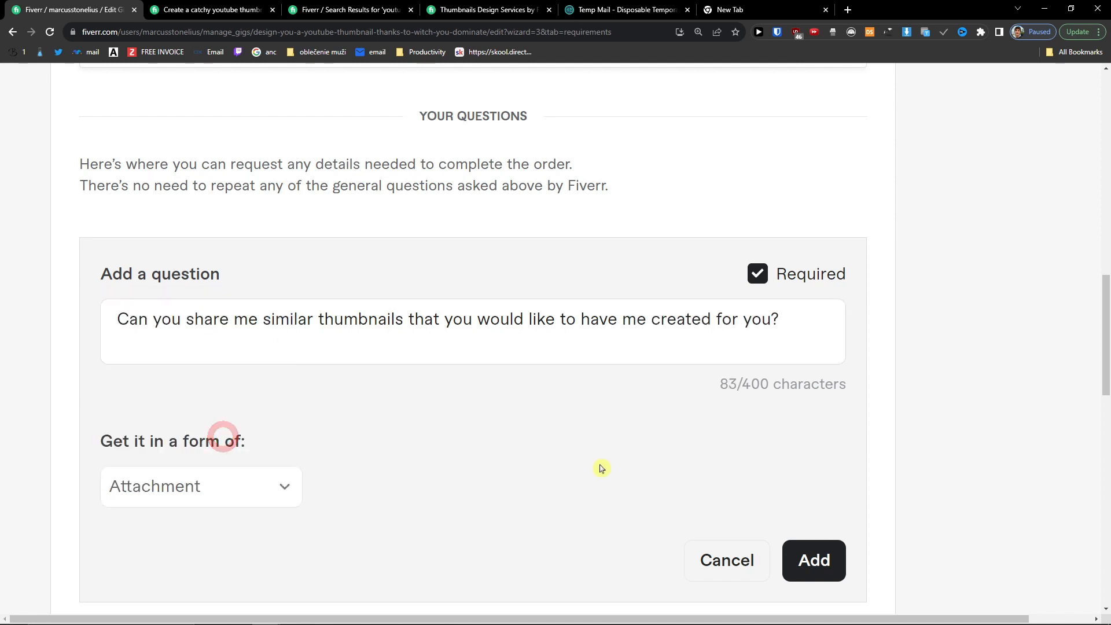
{"action": "left_click", "coordinate": [822, 560]}
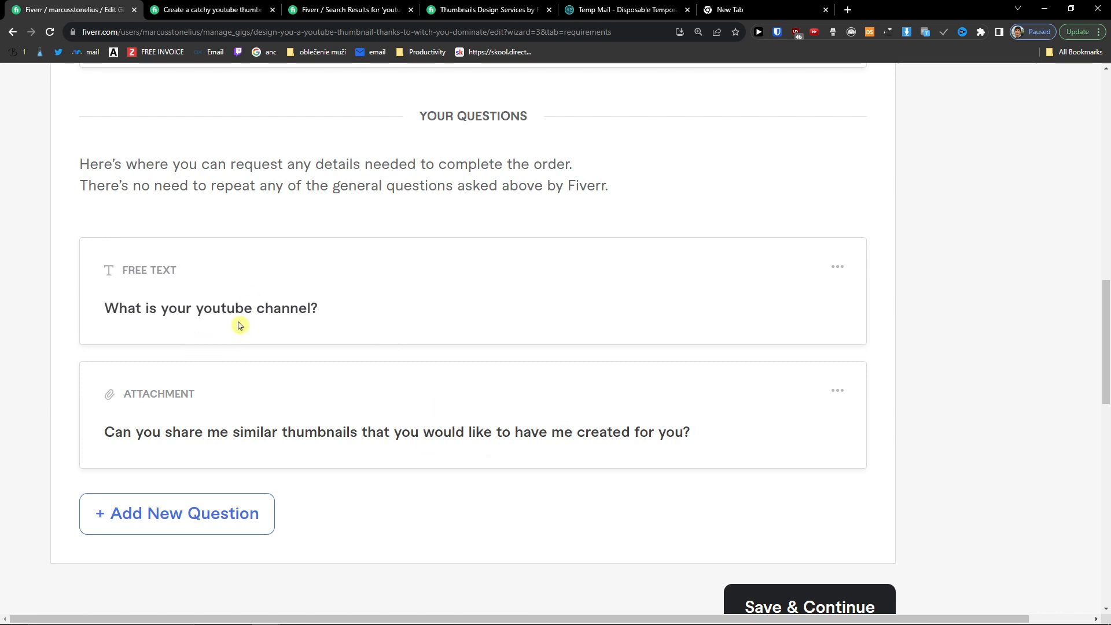
Step: Correct 'created' to 'create' in the existing thumbnails buyer question
{"action": "left_click", "coordinate": [229, 505]}
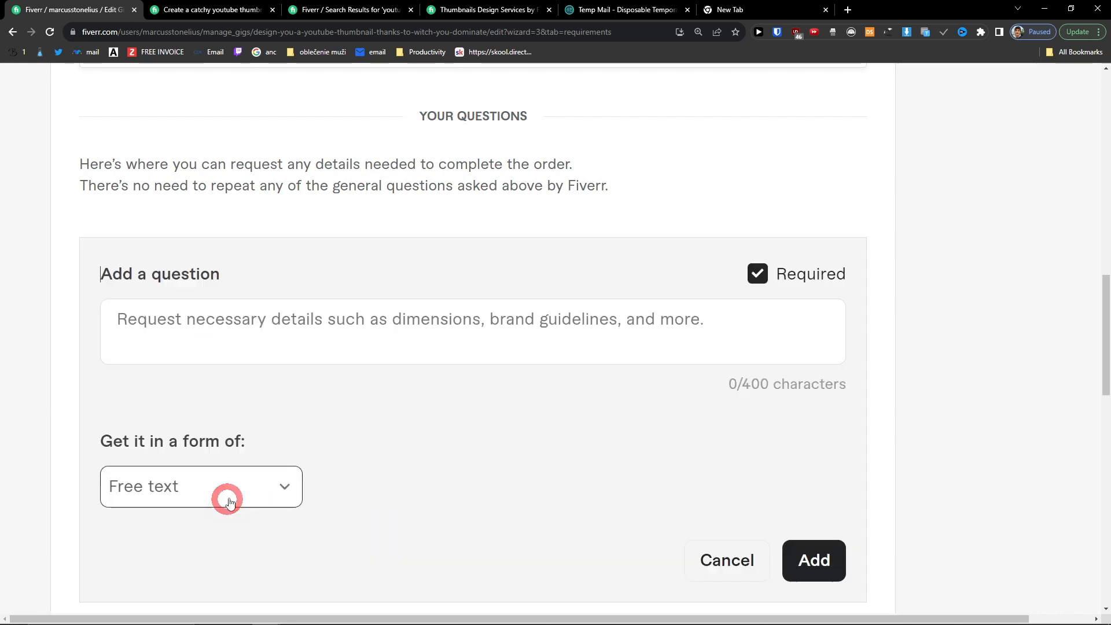
{"action": "left_click", "coordinate": [733, 550]}
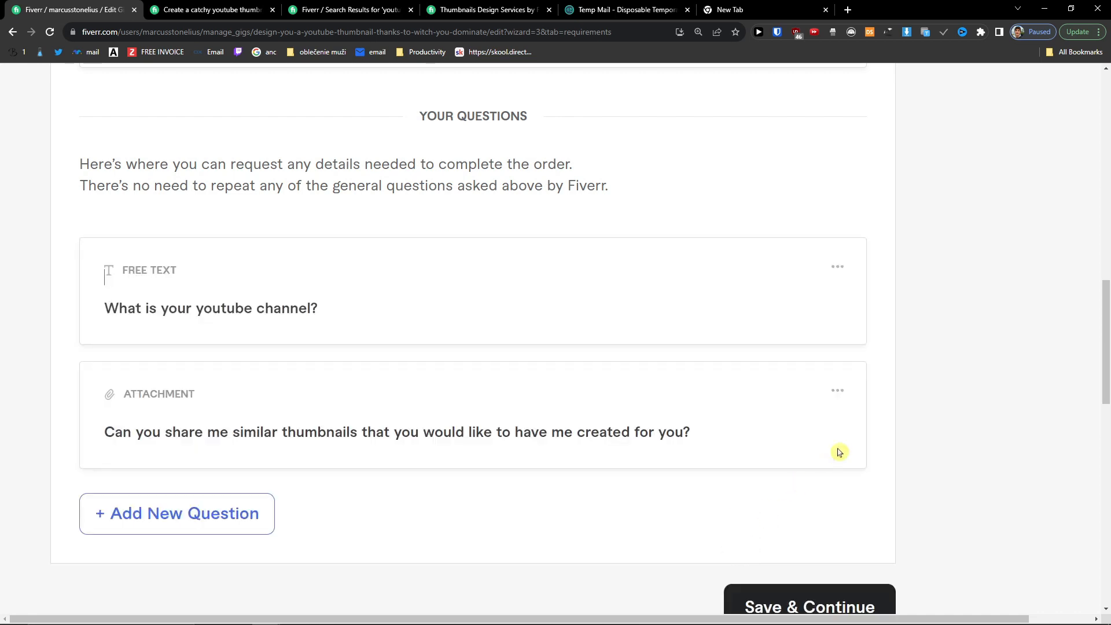
{"action": "left_click", "coordinate": [837, 391]}
{"action": "left_click", "coordinate": [825, 427]}
{"action": "left_click", "coordinate": [710, 324]}
{"action": "key", "text": "BackSpace"}
{"action": "left_click", "coordinate": [803, 560]}
Step: Add a free-text buyer question asking for the preferred thumbnail colour
{"action": "left_click", "coordinate": [246, 521]}
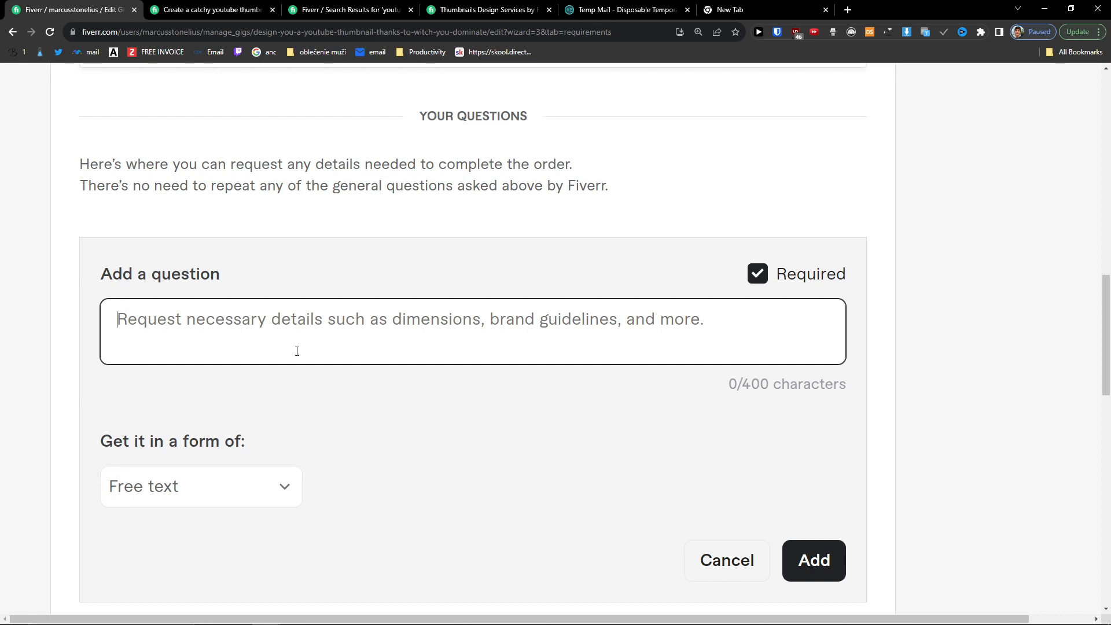
{"action": "type", "text": "wh"}
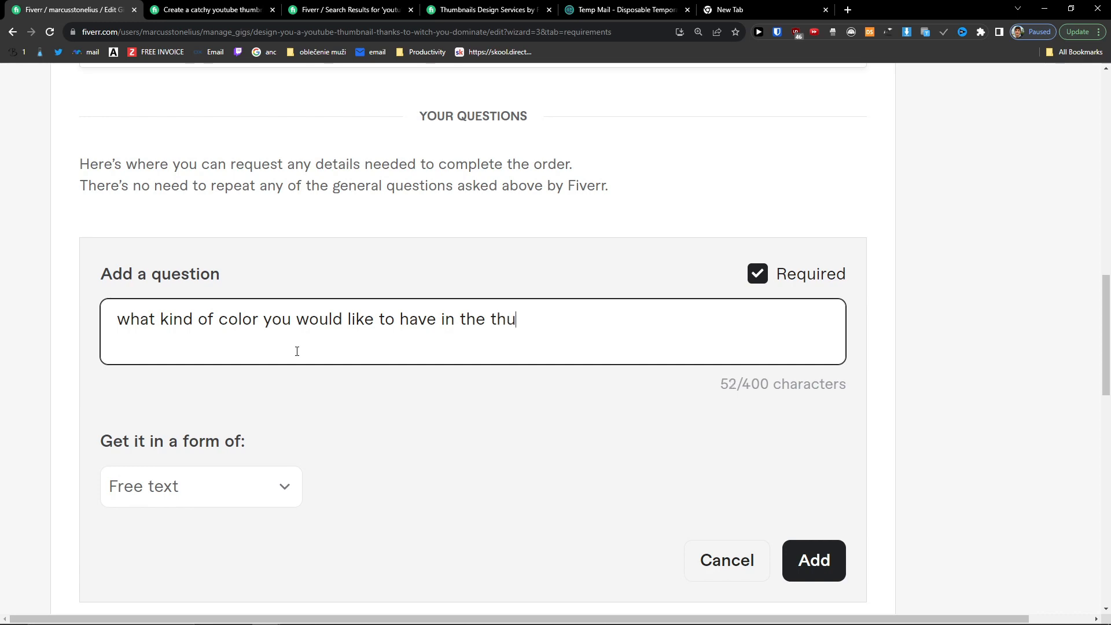
{"action": "type", "text": "l?"}
{"action": "left_click", "coordinate": [785, 555]}
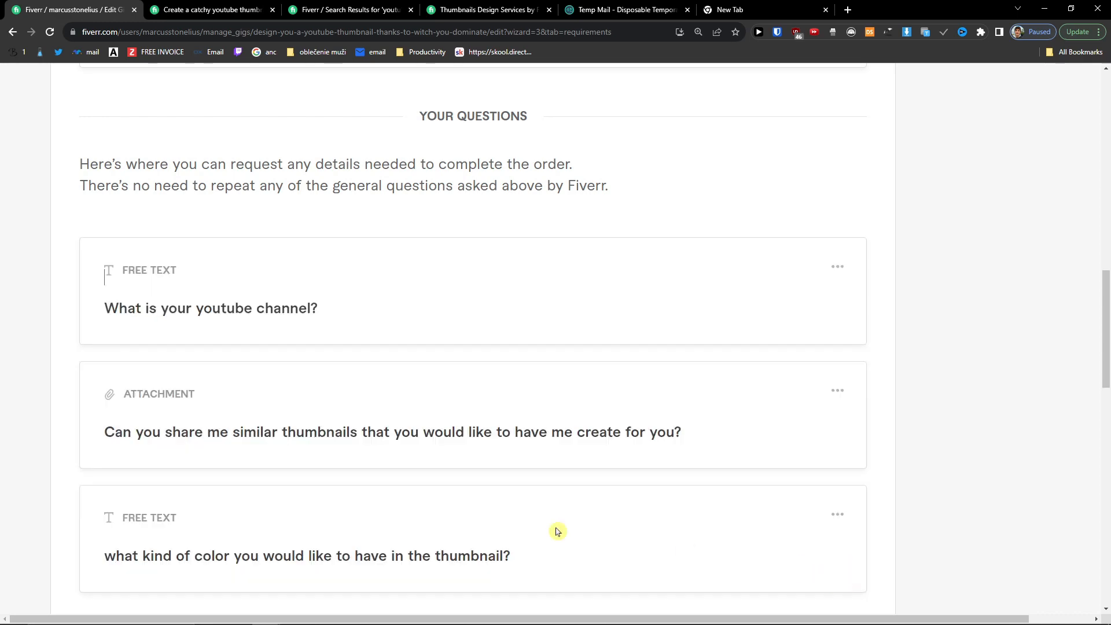
Step: Add a 'What you want m…' question about what to add, with an attachment answer
{"action": "scroll", "coordinate": [214, 471], "scroll_direction": "down", "scroll_amount": 4}
{"action": "left_click", "coordinate": [174, 405]}
{"action": "scroll", "coordinate": [197, 232], "scroll_direction": "up", "scroll_amount": 2}
{"action": "left_click", "coordinate": [198, 242]}
{"action": "type", "text": "What you want me to add to your thumbnail?"}
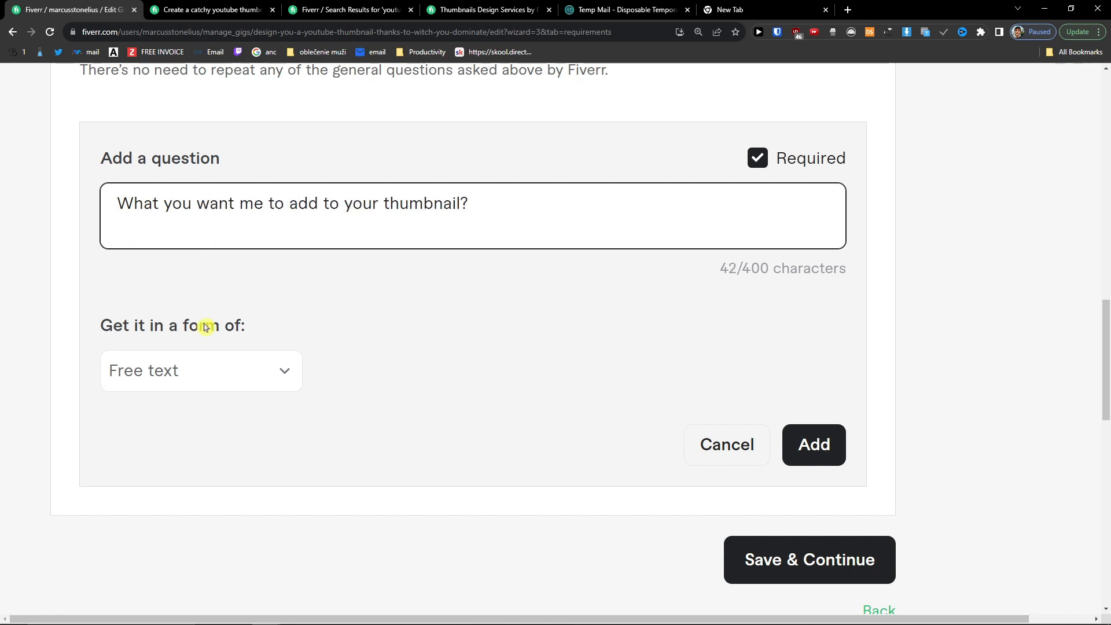
{"action": "left_click", "coordinate": [204, 370]}
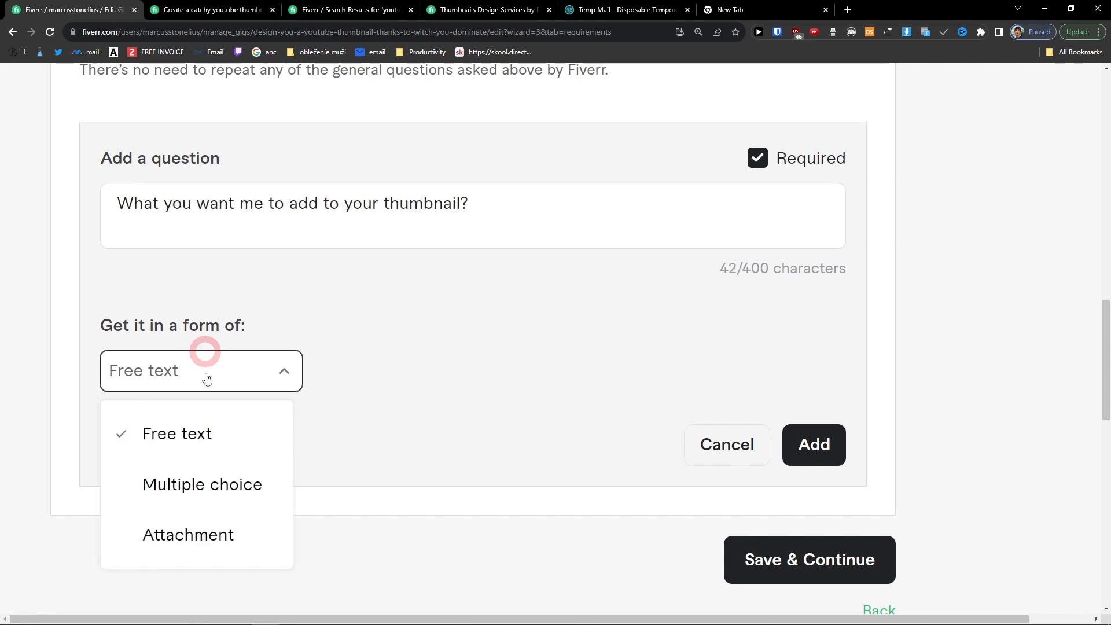
{"action": "left_click", "coordinate": [209, 530]}
{"action": "left_click", "coordinate": [814, 443]}
Step: Save the four requirements and continue to the Gallery step
{"action": "scroll", "coordinate": [459, 428], "scroll_direction": "up", "scroll_amount": 5}
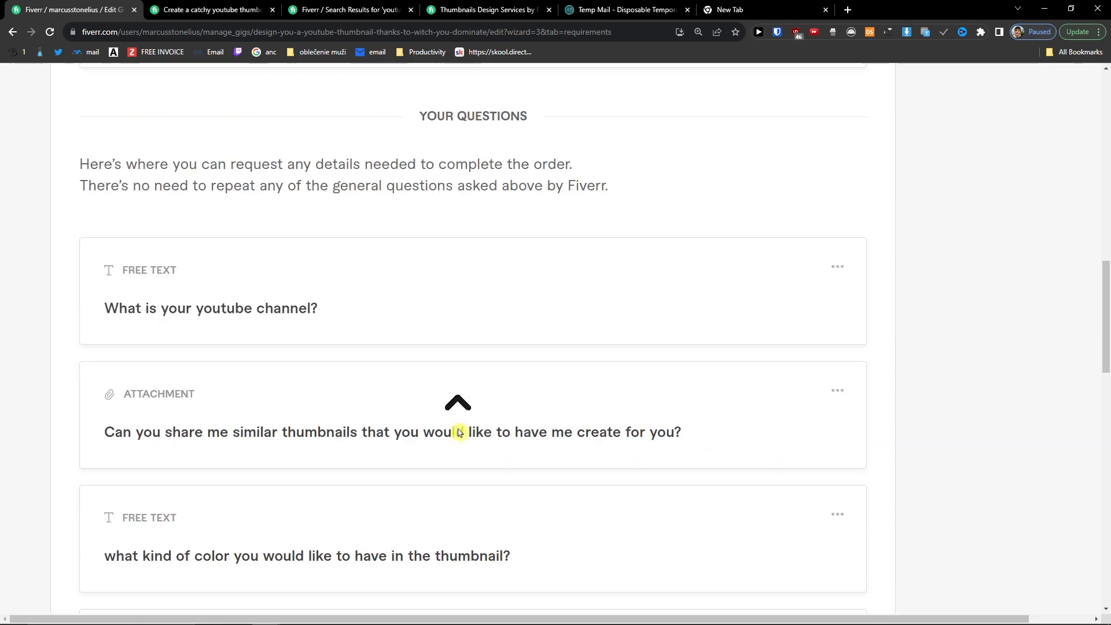
{"action": "scroll", "coordinate": [457, 437], "scroll_direction": "down", "scroll_amount": 9}
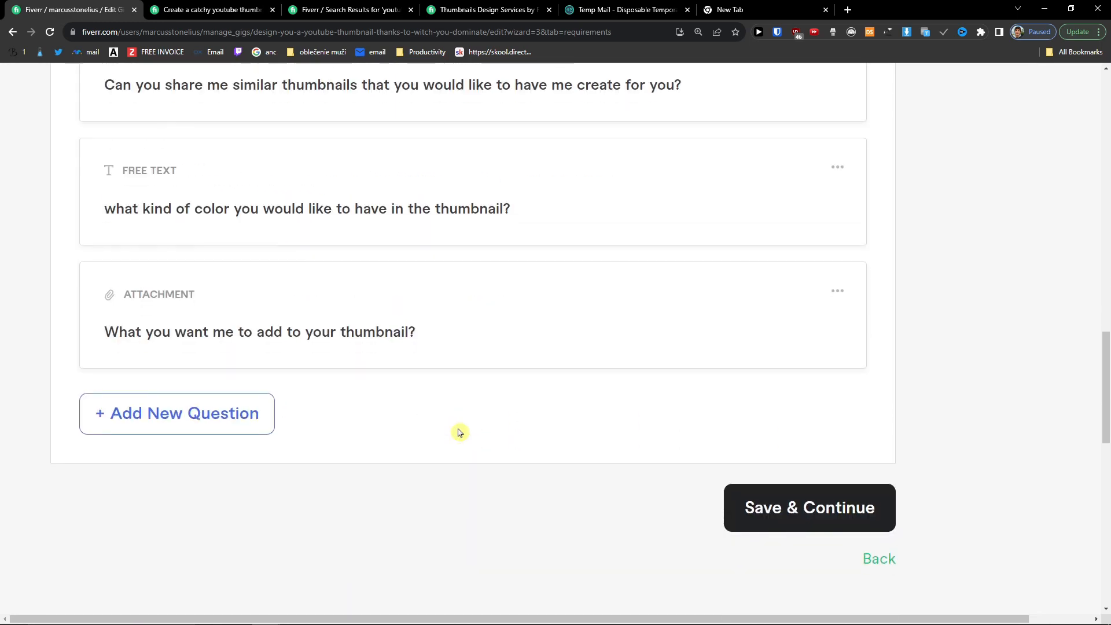
{"action": "left_click", "coordinate": [848, 510]}
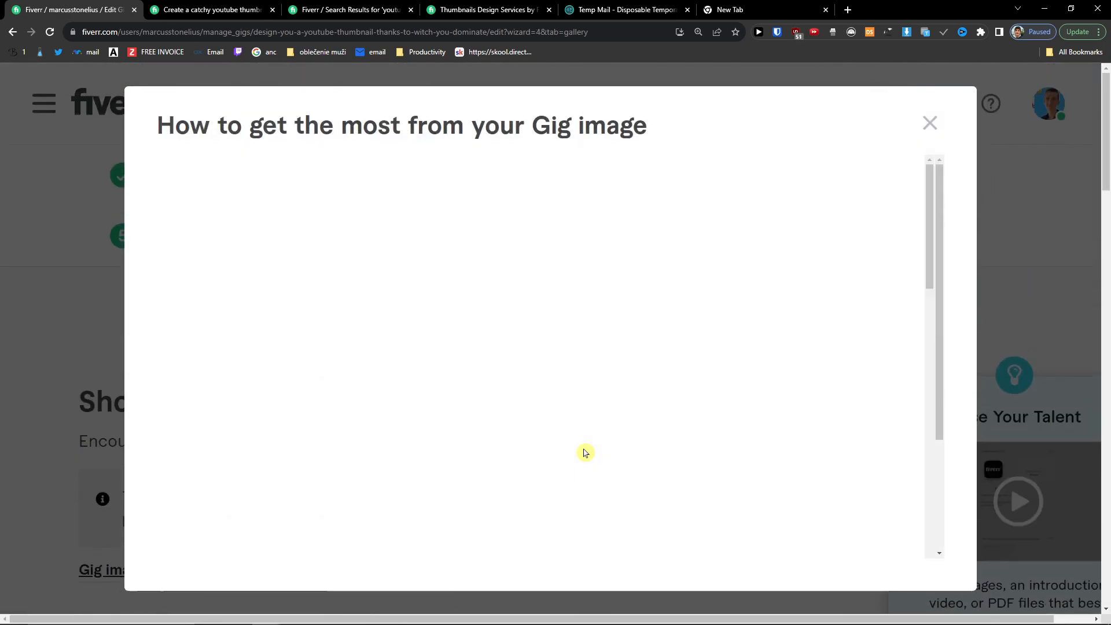
Step: Read and close the gig image guidelines, then review the Gallery page
{"action": "scroll", "coordinate": [587, 384], "scroll_direction": "down", "scroll_amount": 15}
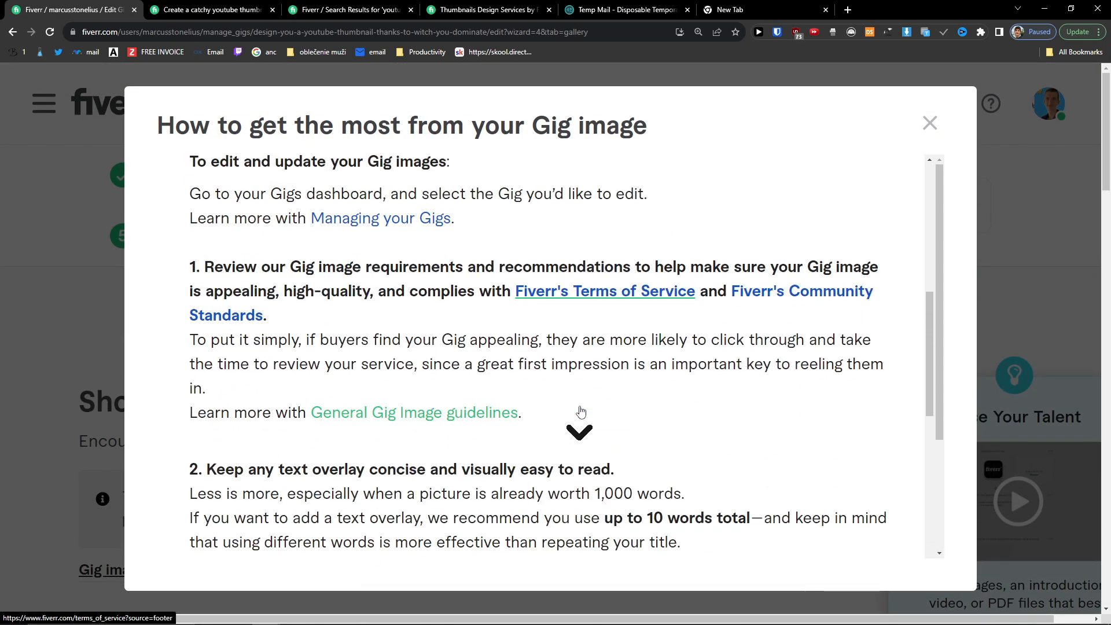
{"action": "scroll", "coordinate": [581, 411], "scroll_direction": "down", "scroll_amount": 9}
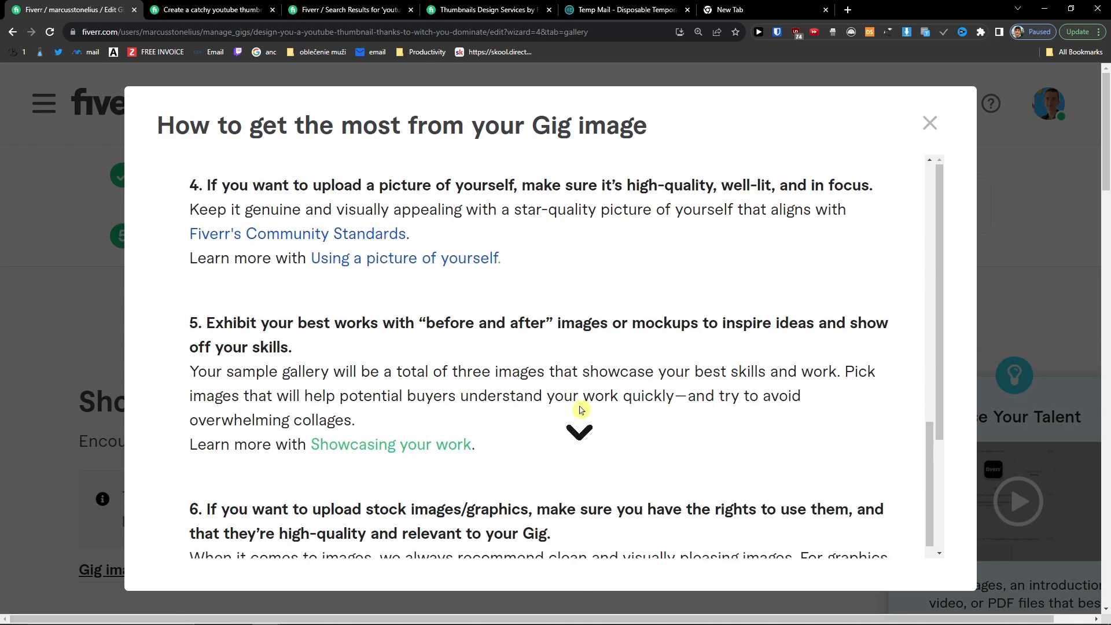
{"action": "scroll", "coordinate": [581, 411], "scroll_direction": "down", "scroll_amount": 5}
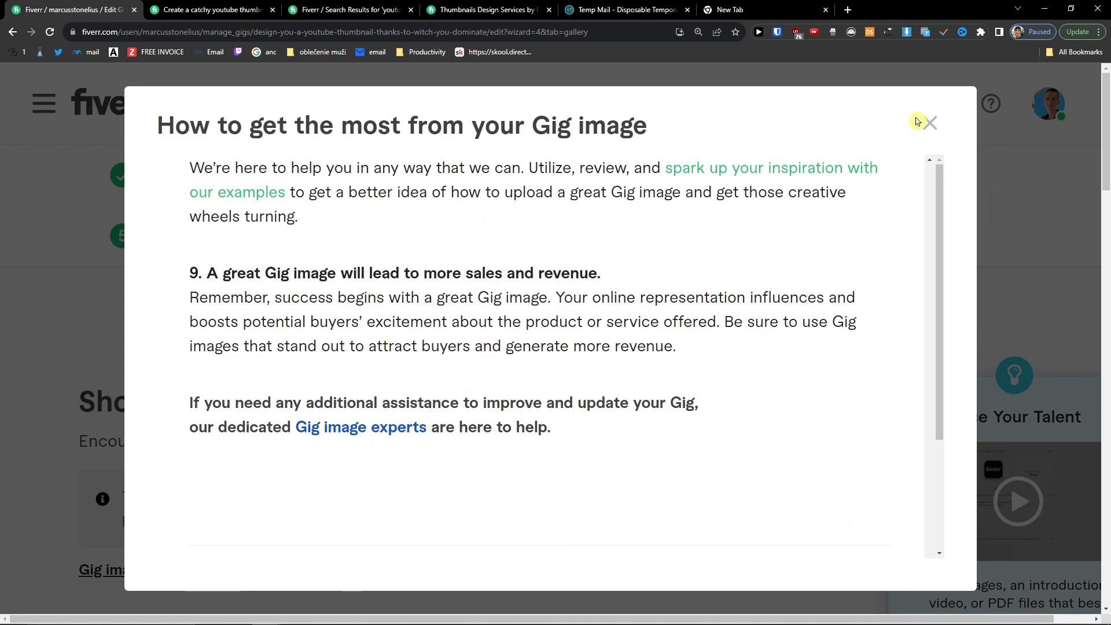
{"action": "left_click", "coordinate": [925, 120]}
{"action": "scroll", "coordinate": [486, 364], "scroll_direction": "down", "scroll_amount": 2}
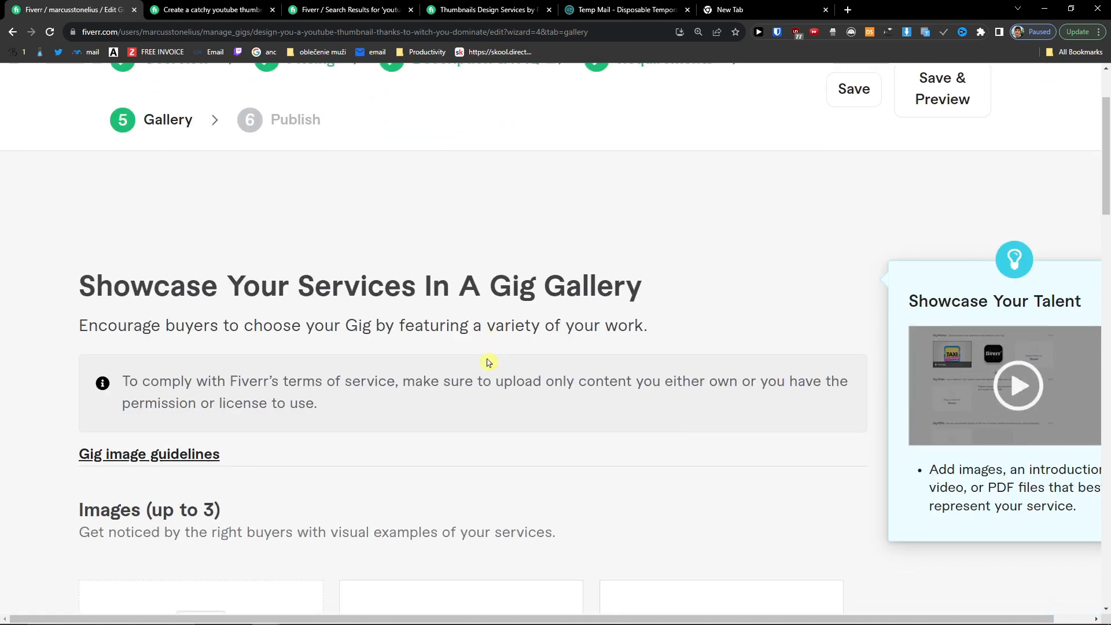
{"action": "scroll", "coordinate": [488, 363], "scroll_direction": "down", "scroll_amount": 6}
{"action": "scroll", "coordinate": [521, 380], "scroll_direction": "up", "scroll_amount": 2}
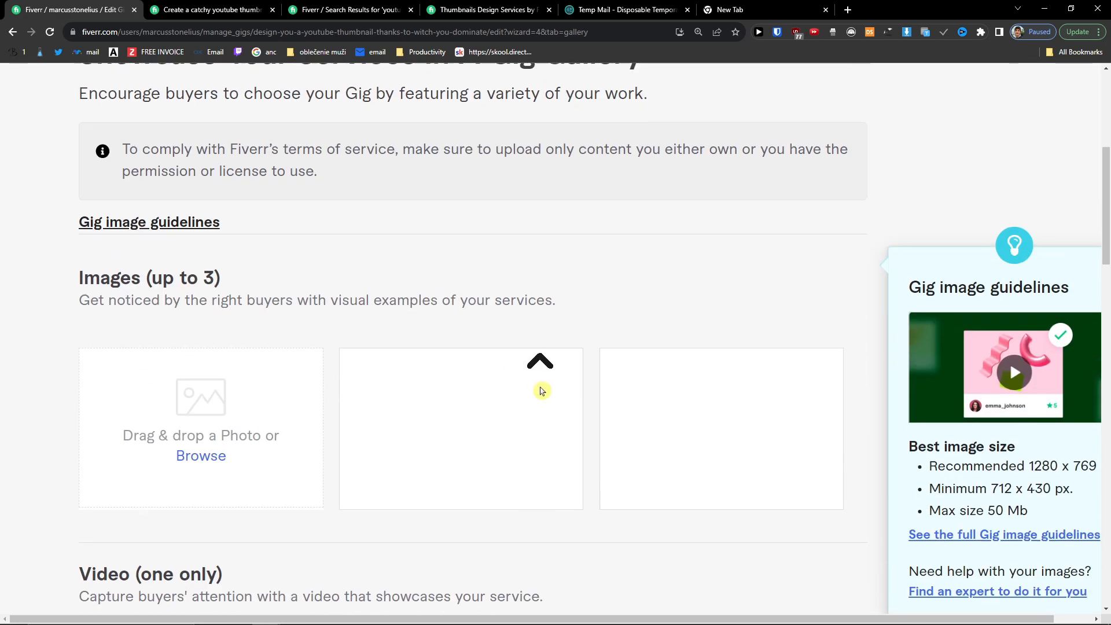
{"action": "scroll", "coordinate": [541, 390], "scroll_direction": "up", "scroll_amount": 2}
{"action": "scroll", "coordinate": [541, 391], "scroll_direction": "down", "scroll_amount": 2}
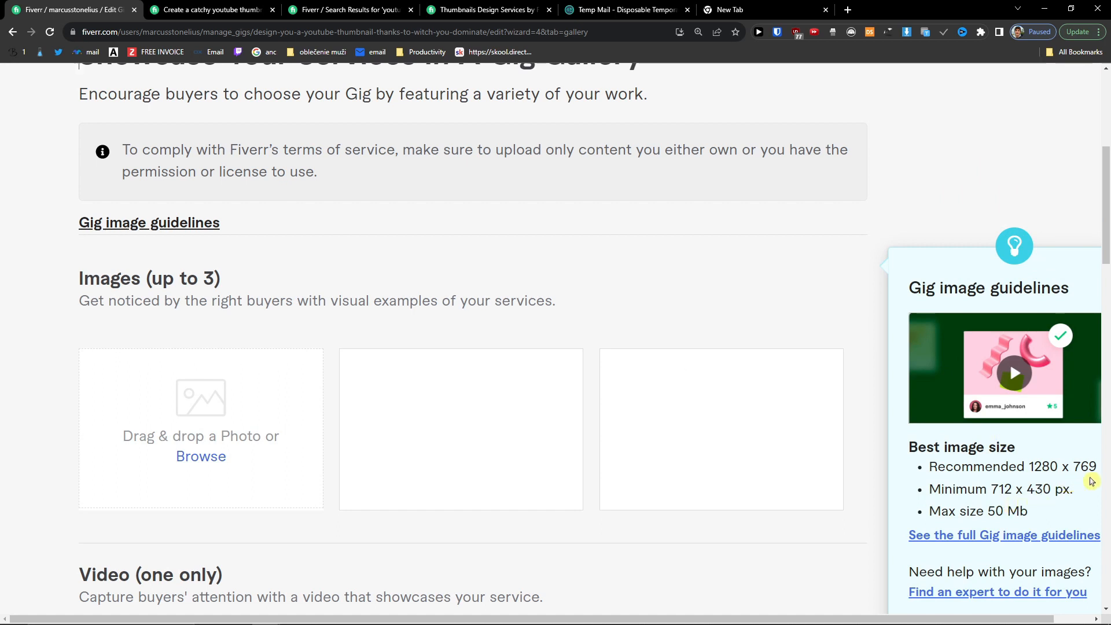
{"action": "scroll", "coordinate": [1037, 517], "scroll_direction": "down", "scroll_amount": 2}
{"action": "scroll", "coordinate": [664, 410], "scroll_direction": "up", "scroll_amount": 4}
{"action": "scroll", "coordinate": [665, 409], "scroll_direction": "up", "scroll_amount": 2}
{"action": "scroll", "coordinate": [665, 410], "scroll_direction": "down", "scroll_amount": 2}
Step: Load the Fiverr homepage in the new tab and enter 'copywriting' in its search box
{"action": "left_click", "coordinate": [730, 9]}
{"action": "triple_click", "coordinate": [256, 36]}
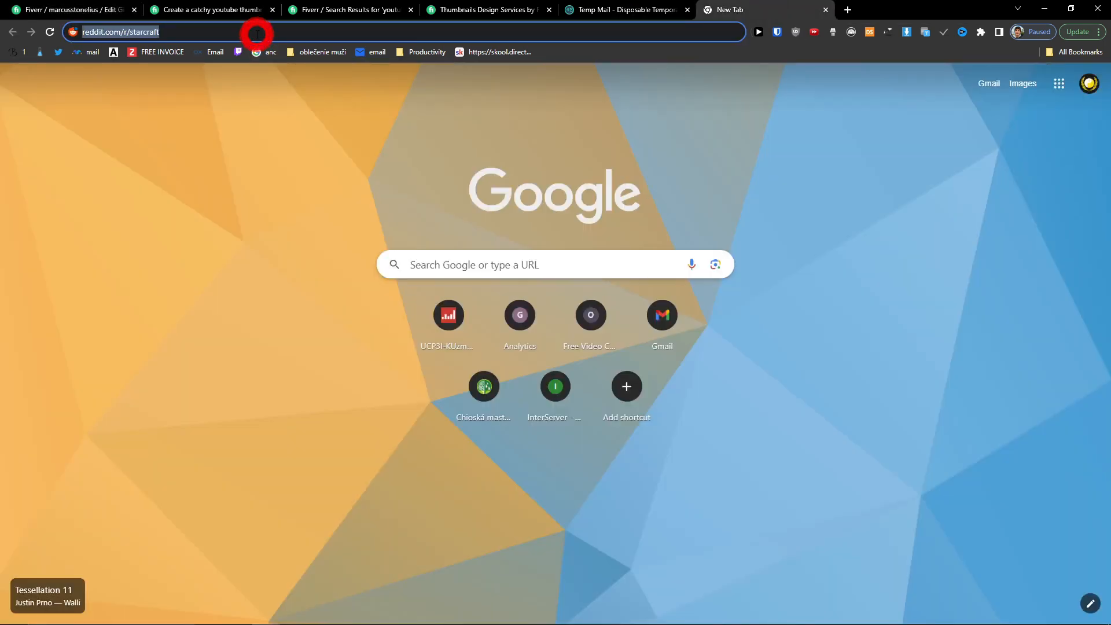
{"action": "type", "text": "youtube.com"}
{"action": "triple_click", "coordinate": [224, 38]}
{"action": "type", "text": "fiverr.com"}
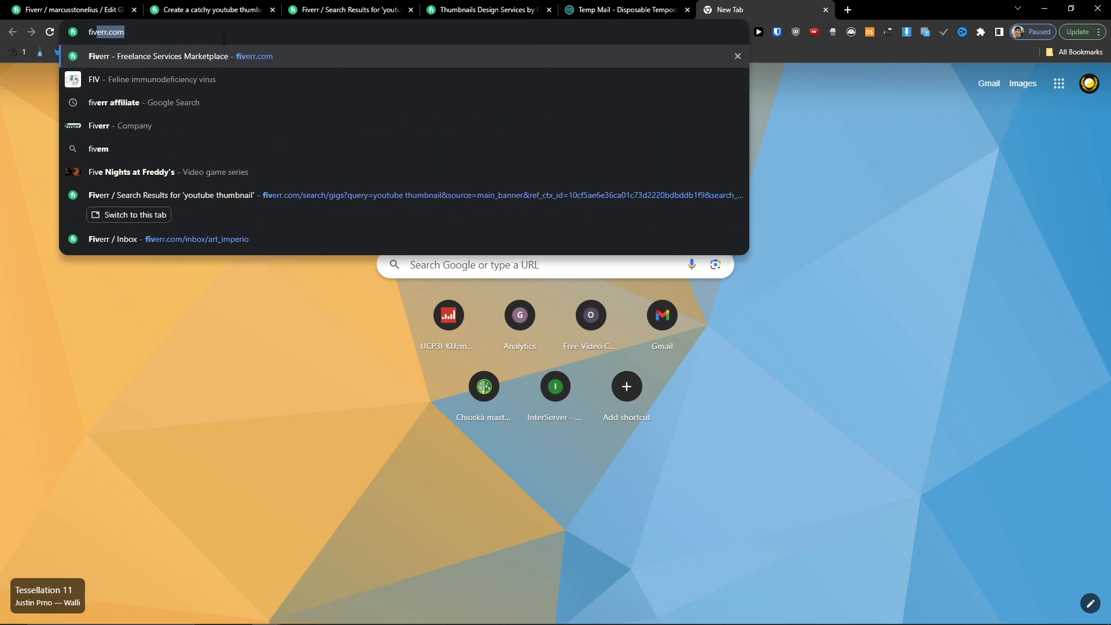
{"action": "key", "text": "Return"}
{"action": "left_click", "coordinate": [322, 116]}
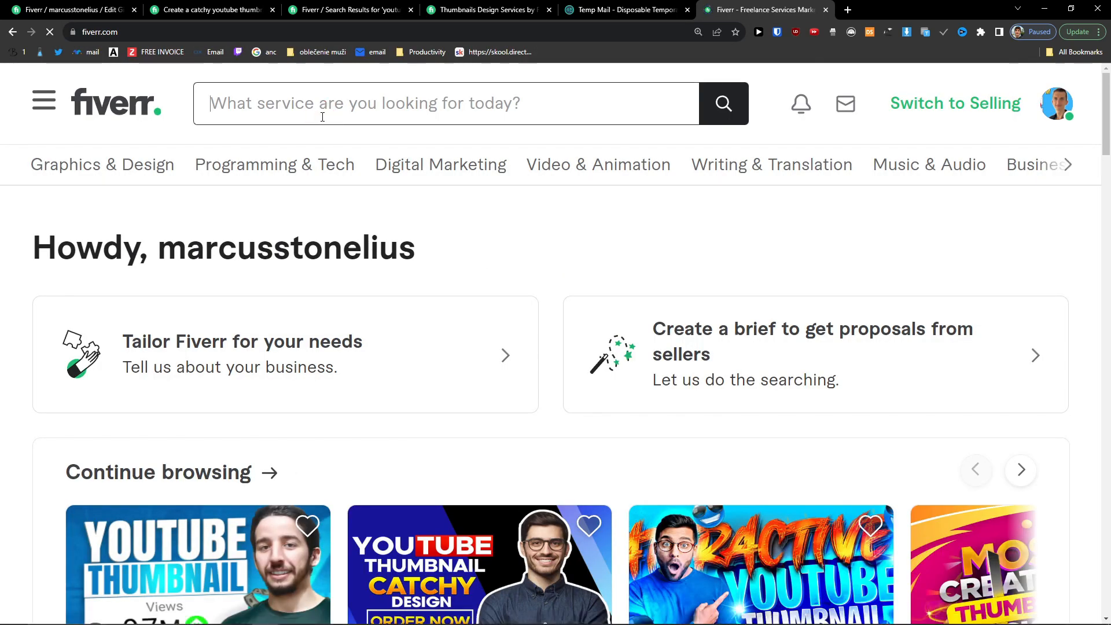
{"action": "type", "text": "copywriting"}
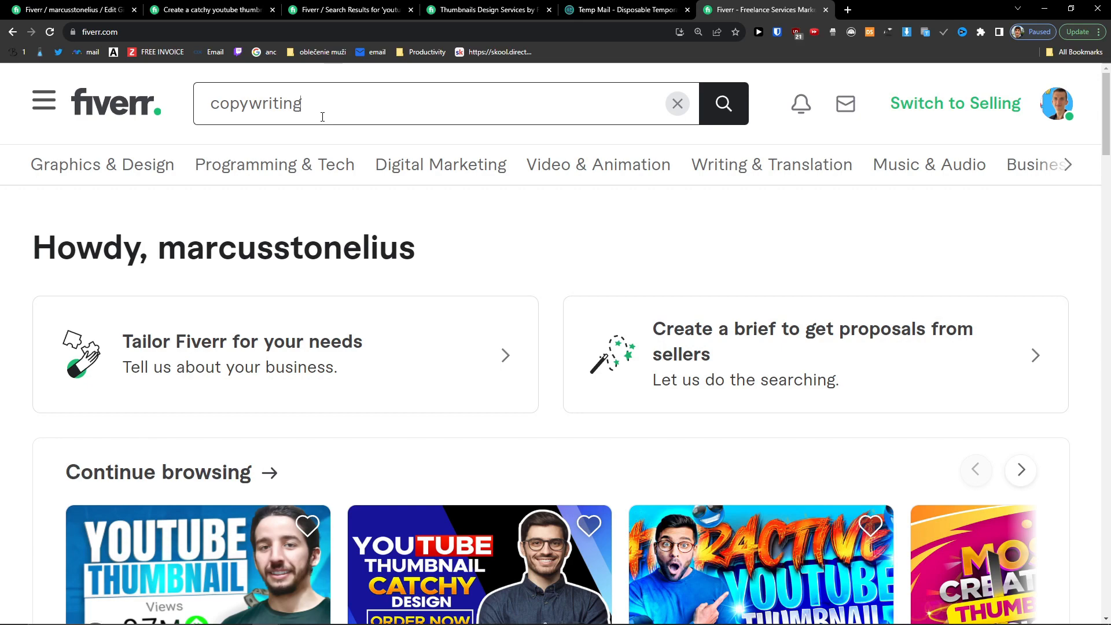
Step: Search Fiverr for copywriting and flip through the funnel copywriting gig's images
{"action": "key", "text": "Return"}
{"action": "scroll", "coordinate": [405, 191], "scroll_direction": "down", "scroll_amount": 8}
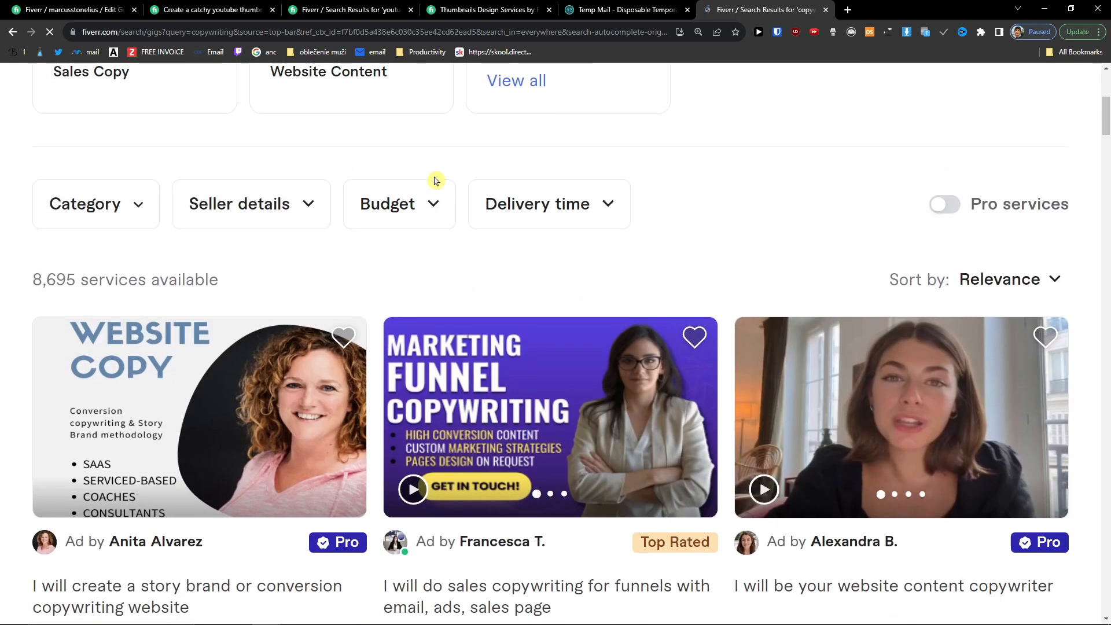
{"action": "scroll", "coordinate": [434, 389], "scroll_direction": "up", "scroll_amount": 2}
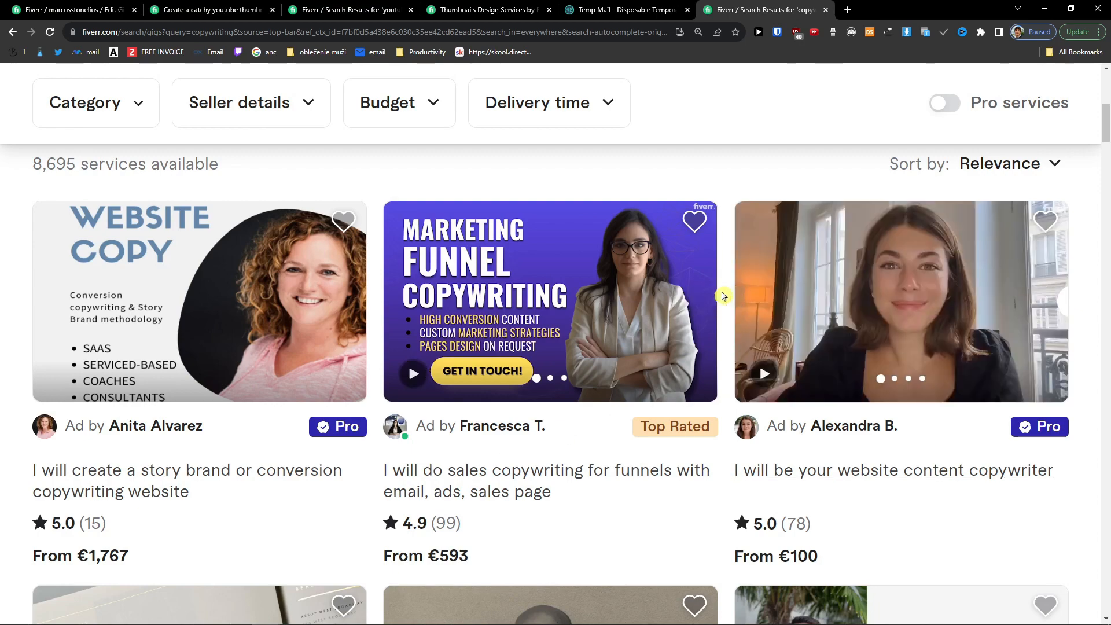
{"action": "left_click", "coordinate": [696, 299]}
{"action": "left_click", "coordinate": [697, 299]}
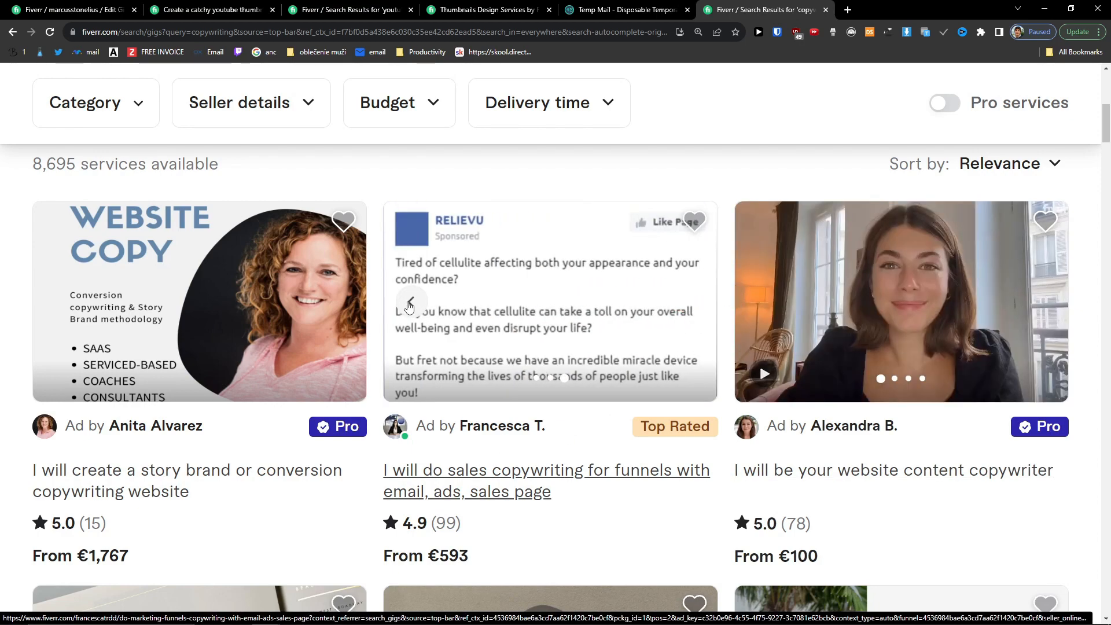
{"action": "left_click", "coordinate": [410, 302]}
{"action": "left_click", "coordinate": [409, 302]}
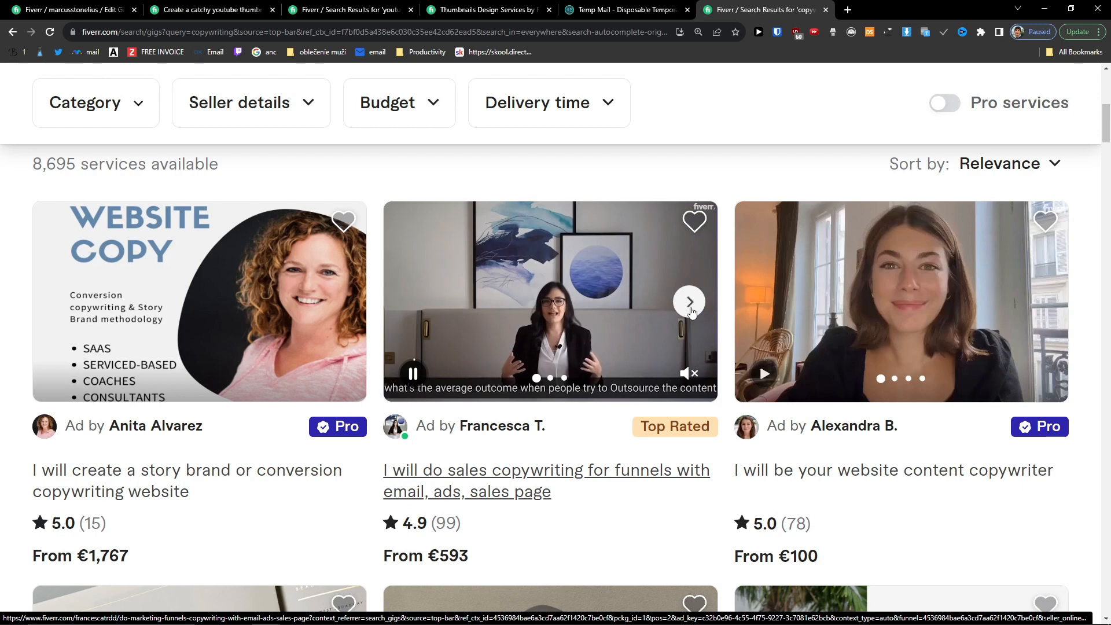
{"action": "left_click", "coordinate": [691, 311]}
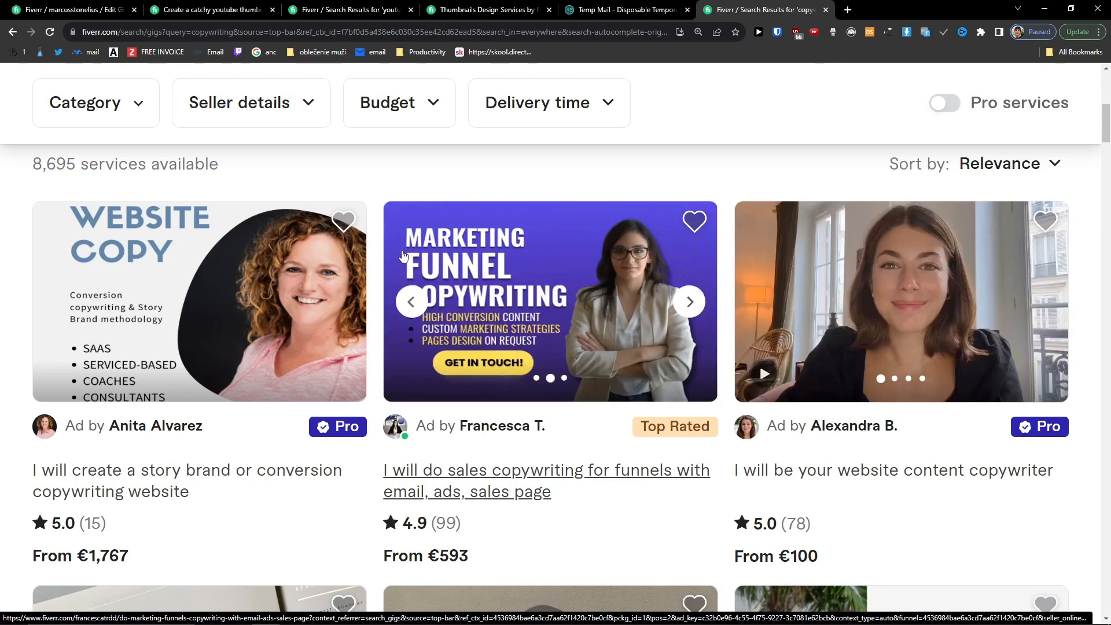
{"action": "left_click", "coordinate": [692, 300]}
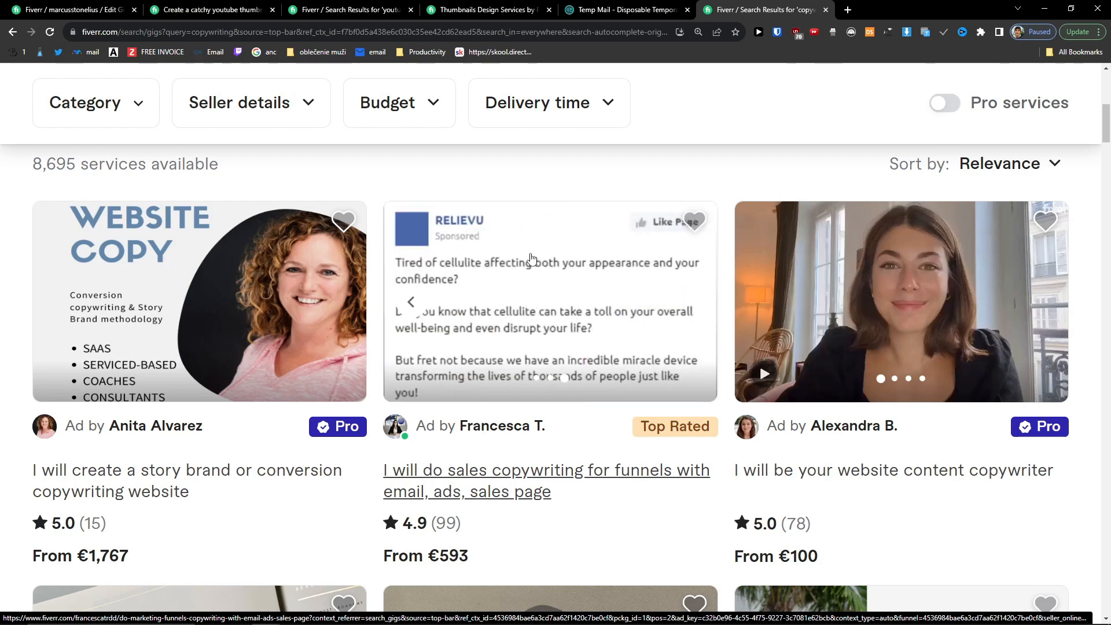
{"action": "left_click", "coordinate": [422, 303]}
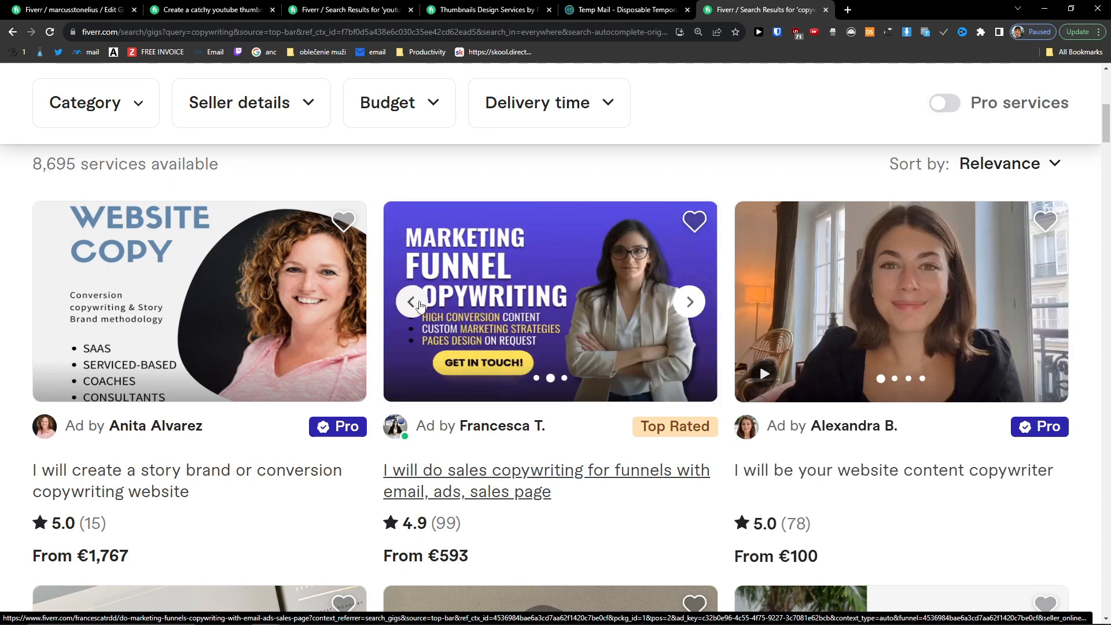
Step: Browse the website content gig's images and open 'I will be your website content copywriter' in a background tab
{"action": "left_click", "coordinate": [1025, 301]}
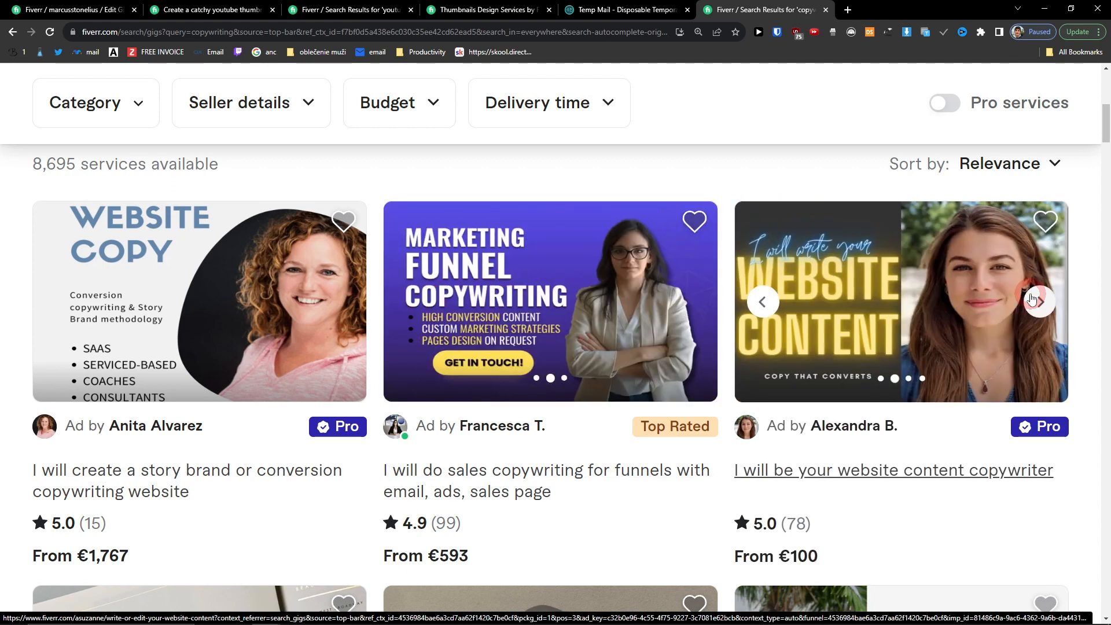
{"action": "left_click", "coordinate": [1027, 300]}
{"action": "left_click", "coordinate": [1031, 299]}
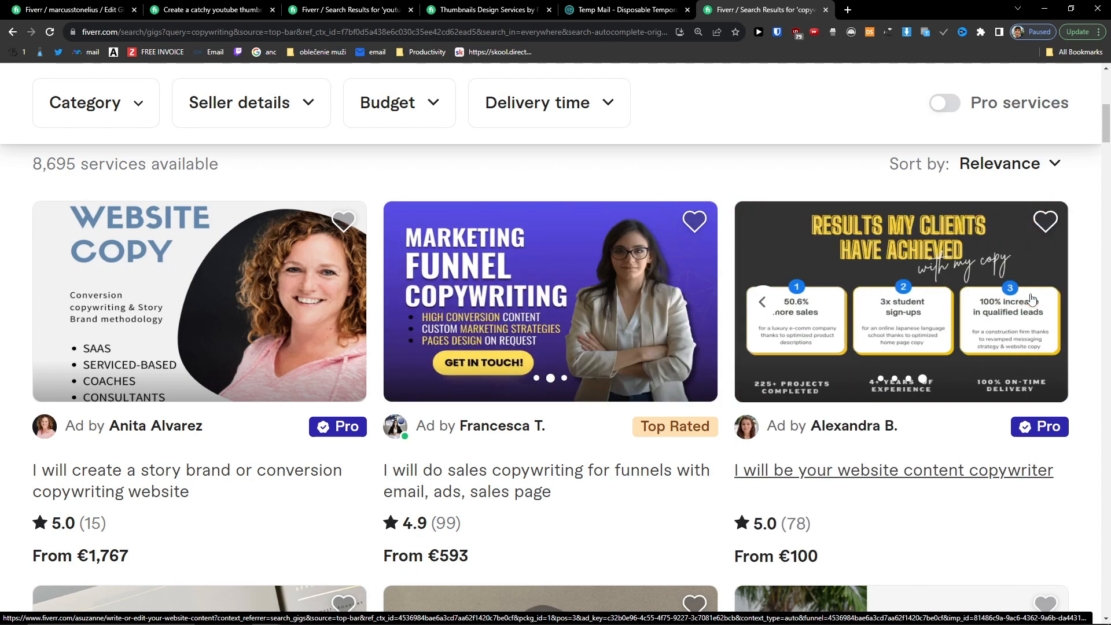
{"action": "left_click", "coordinate": [764, 304]}
{"action": "left_click", "coordinate": [764, 304]}
{"action": "left_click", "coordinate": [765, 304]}
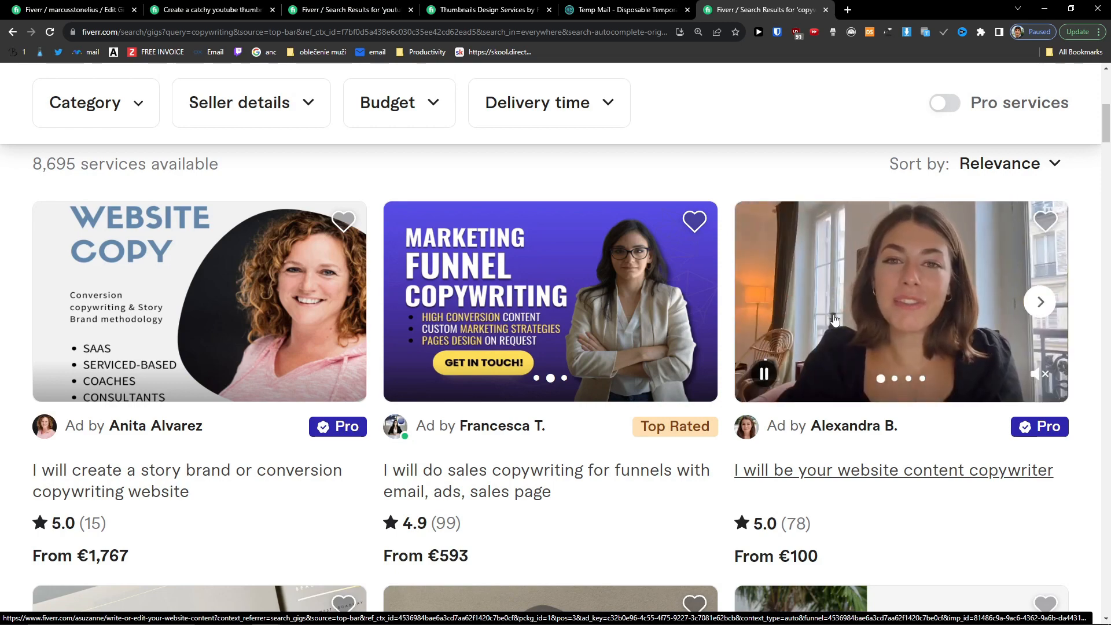
{"action": "scroll", "coordinate": [810, 359], "scroll_direction": "down", "scroll_amount": 2}
{"action": "middle_click", "coordinate": [789, 352]}
Step: Scroll further through the copywriting search results
{"action": "scroll", "coordinate": [789, 352], "scroll_direction": "down", "scroll_amount": 3}
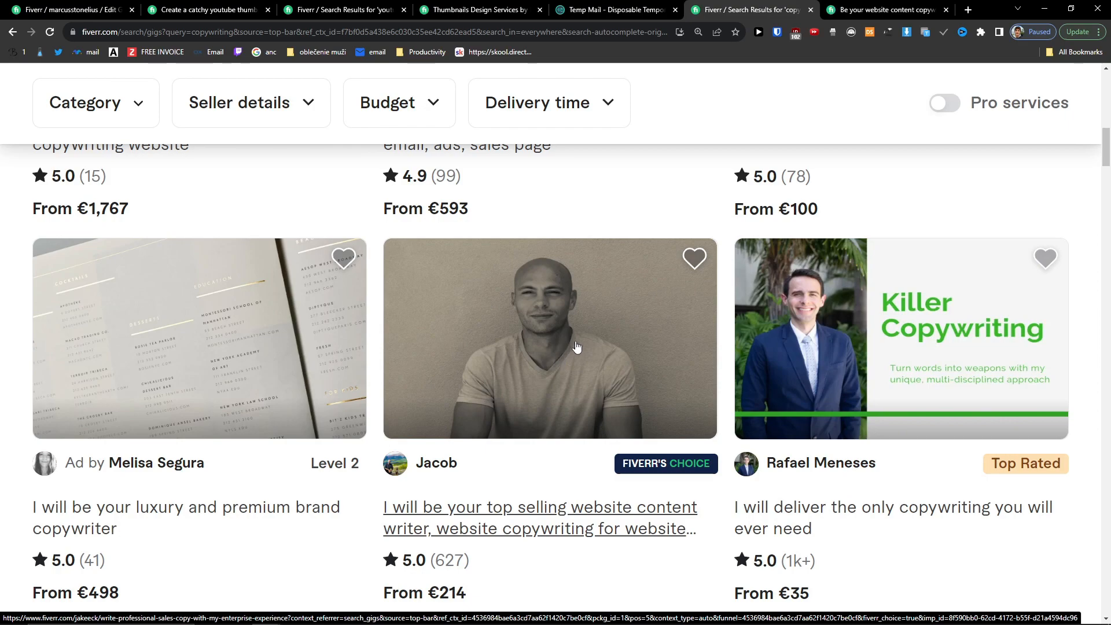
{"action": "scroll", "coordinate": [884, 332], "scroll_direction": "down", "scroll_amount": 10}
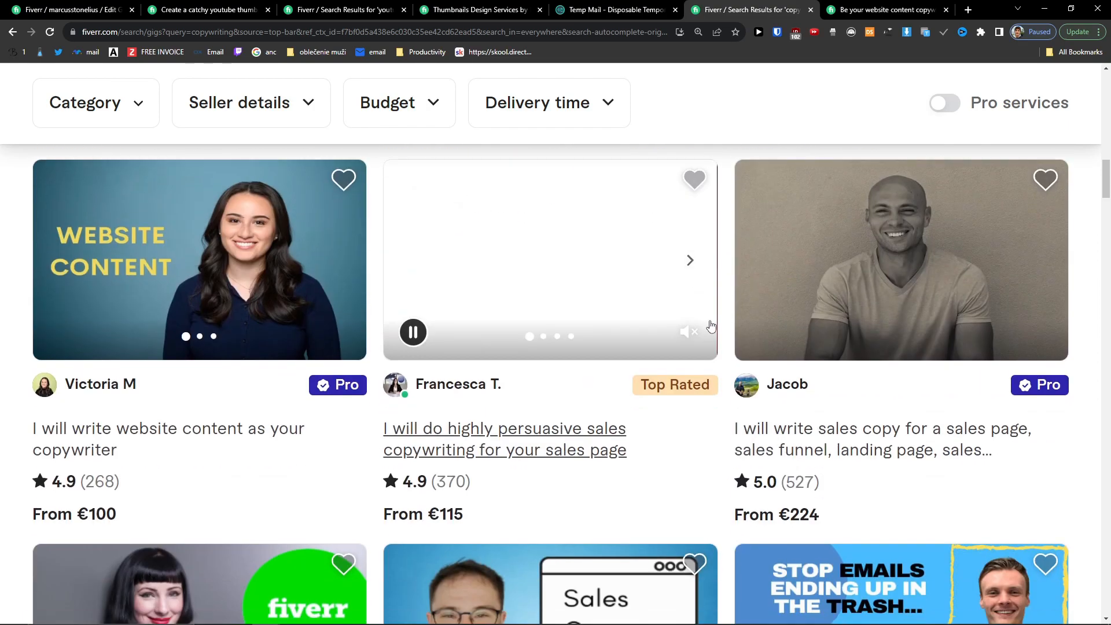
{"action": "scroll", "coordinate": [741, 319], "scroll_direction": "down", "scroll_amount": 4}
{"action": "scroll", "coordinate": [741, 319], "scroll_direction": "up", "scroll_amount": 2}
{"action": "scroll", "coordinate": [741, 319], "scroll_direction": "down", "scroll_amount": 4}
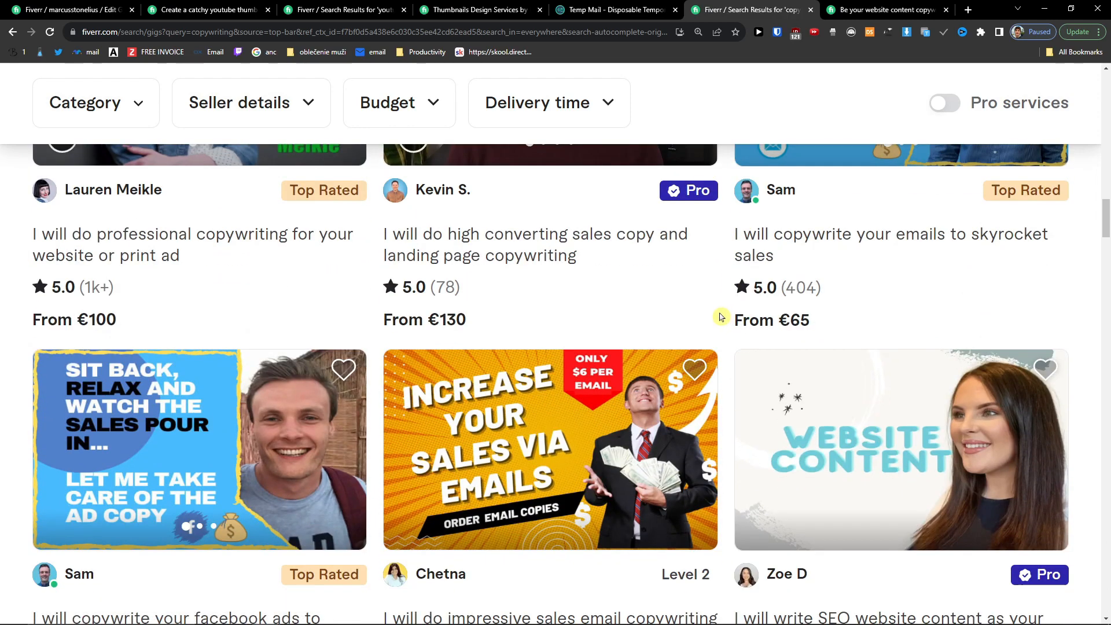
{"action": "scroll", "coordinate": [721, 317], "scroll_direction": "down", "scroll_amount": 2}
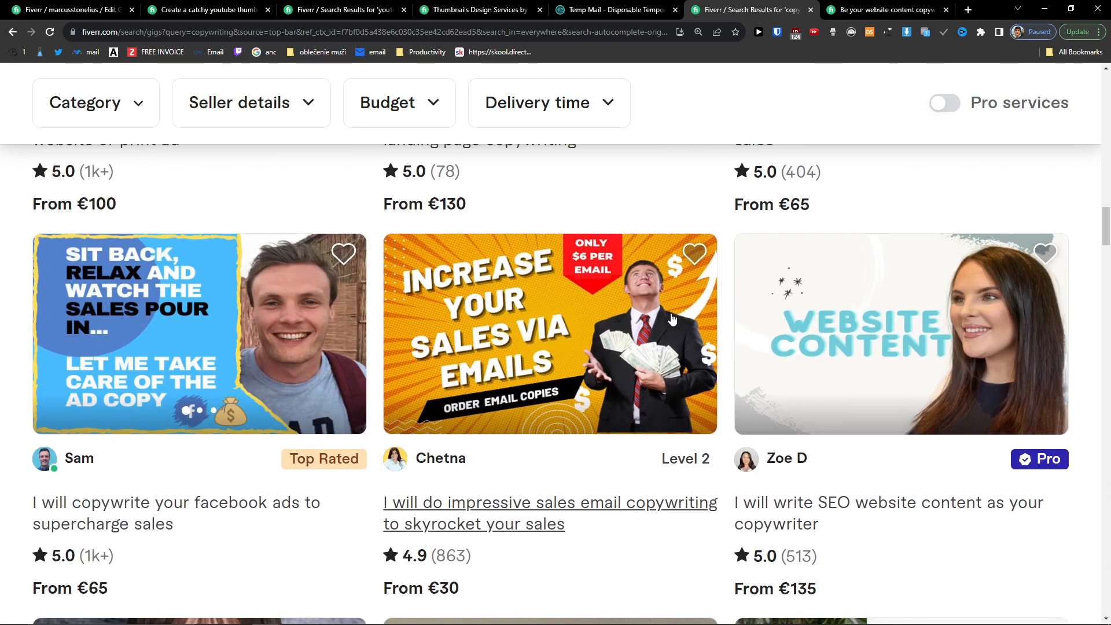
{"action": "scroll", "coordinate": [787, 334], "scroll_direction": "down", "scroll_amount": 2}
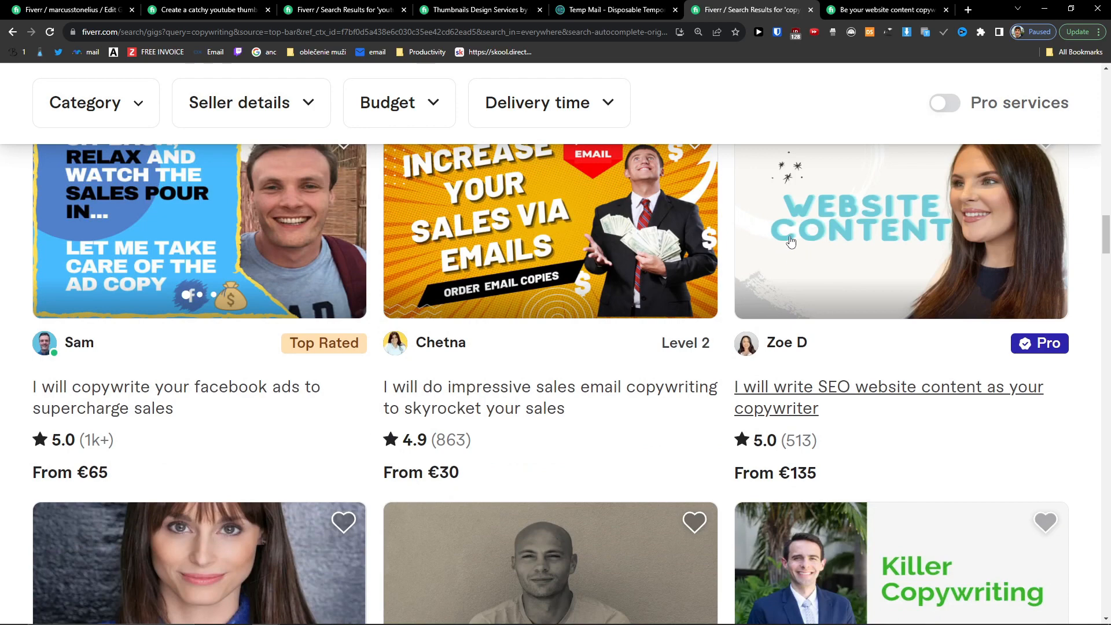
{"action": "scroll", "coordinate": [791, 242], "scroll_direction": "down", "scroll_amount": 4}
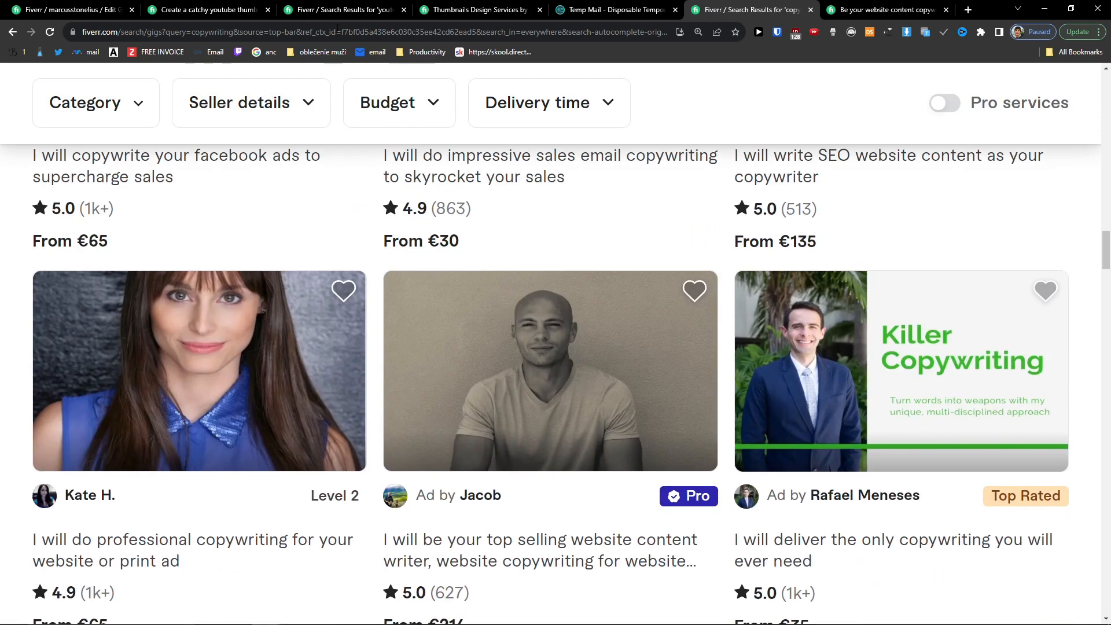
Step: Google 'fiver canva' in a new tab and accept the 'fiverr canva' correction
{"action": "left_click", "coordinate": [970, 11]}
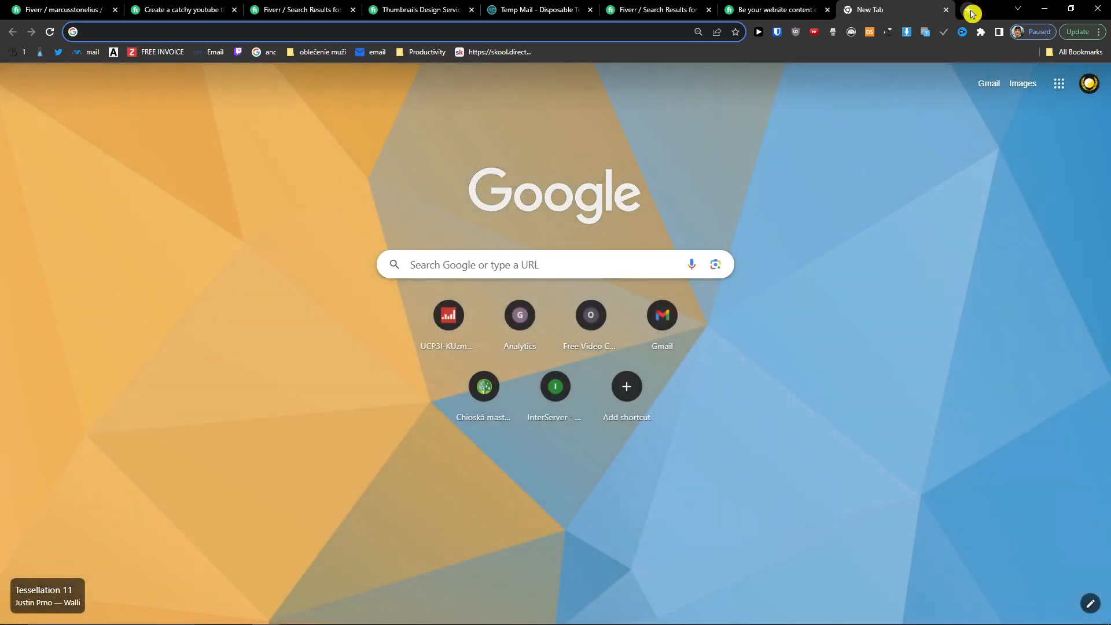
{"action": "type", "text": "fiver canva"}
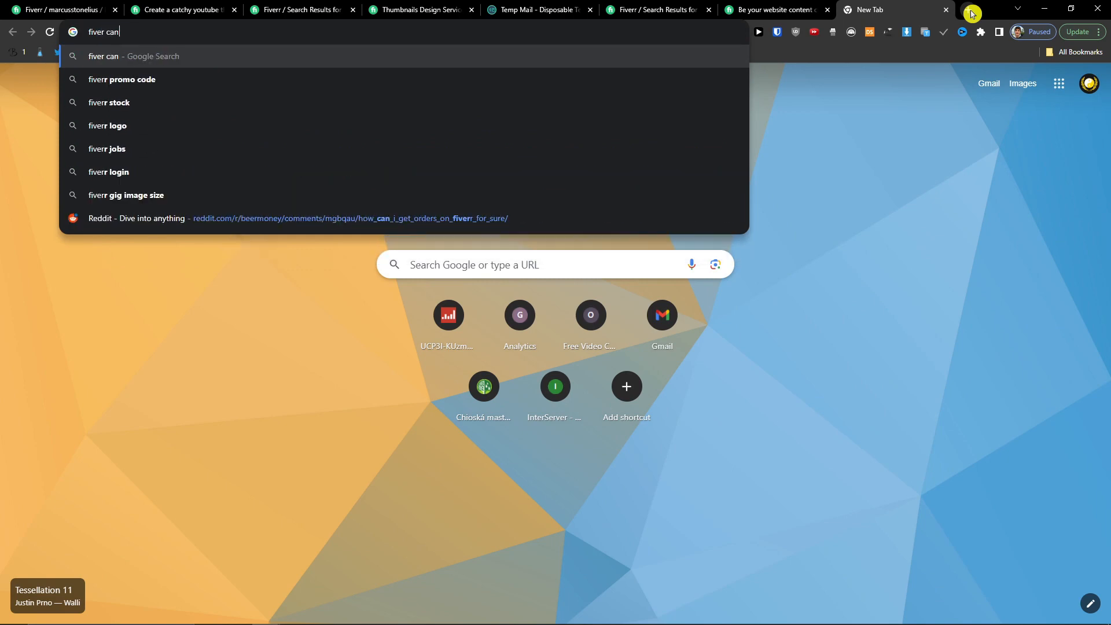
{"action": "key", "text": "Return"}
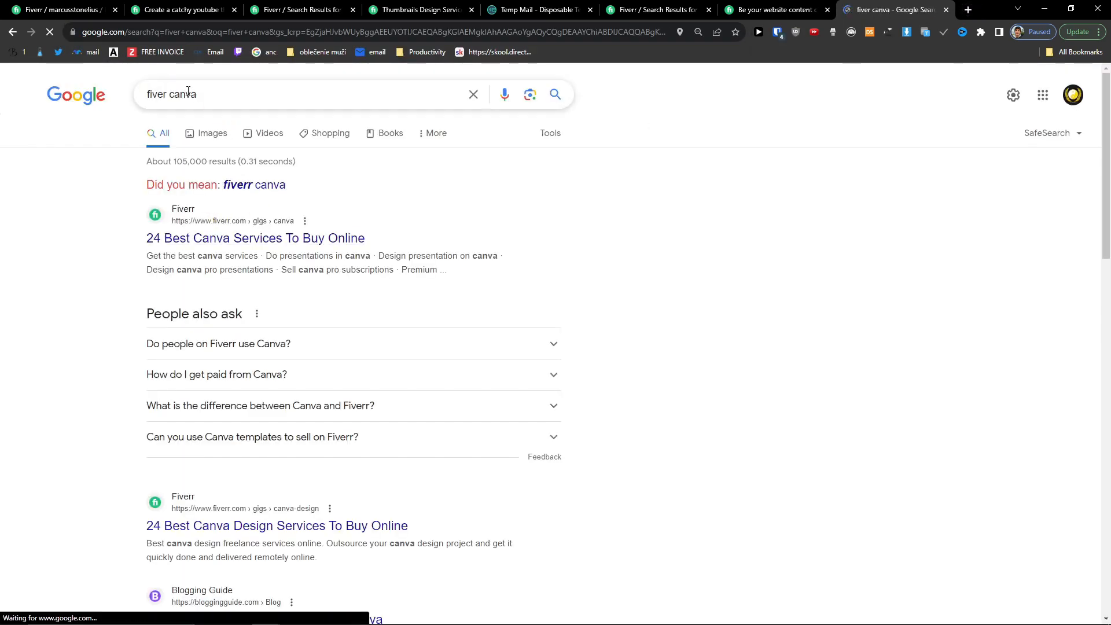
{"action": "left_click", "coordinate": [238, 184]}
Step: Go to canva.com from the address bar
{"action": "triple_click", "coordinate": [217, 95]}
{"action": "type", "text": "ca"}
{"action": "left_click", "coordinate": [261, 32]}
{"action": "type", "text": "ca"}
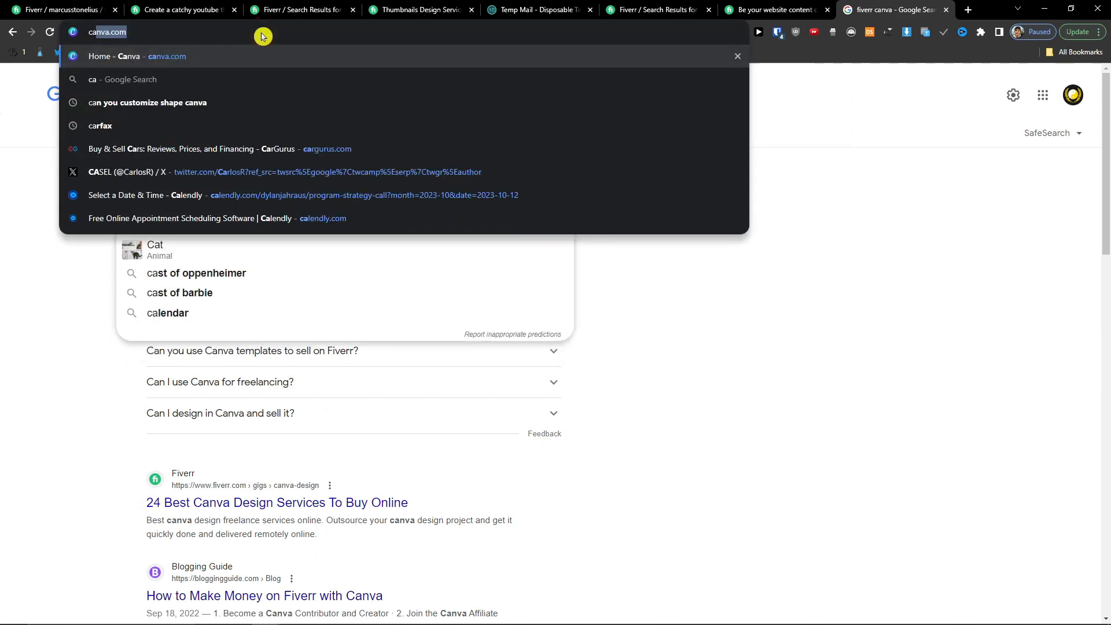
{"action": "key", "text": "Return"}
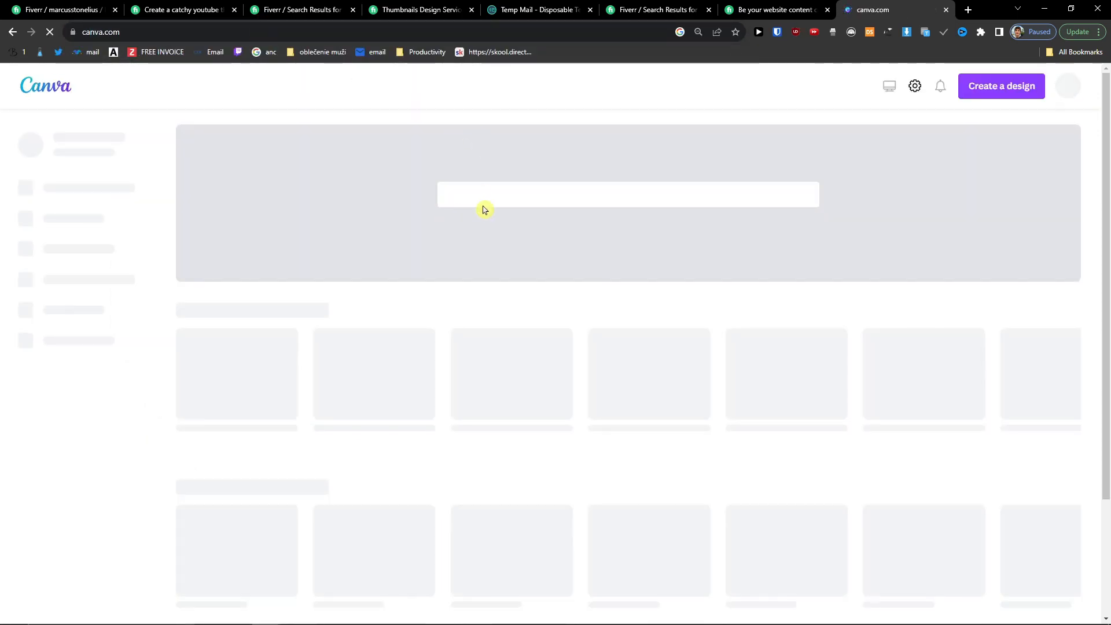
Step: Search Canva for 'fiverr gig image' templates and preview the Blue & Black Geometric one
{"action": "left_click", "coordinate": [516, 205]}
{"action": "type", "text": "fiverr"}
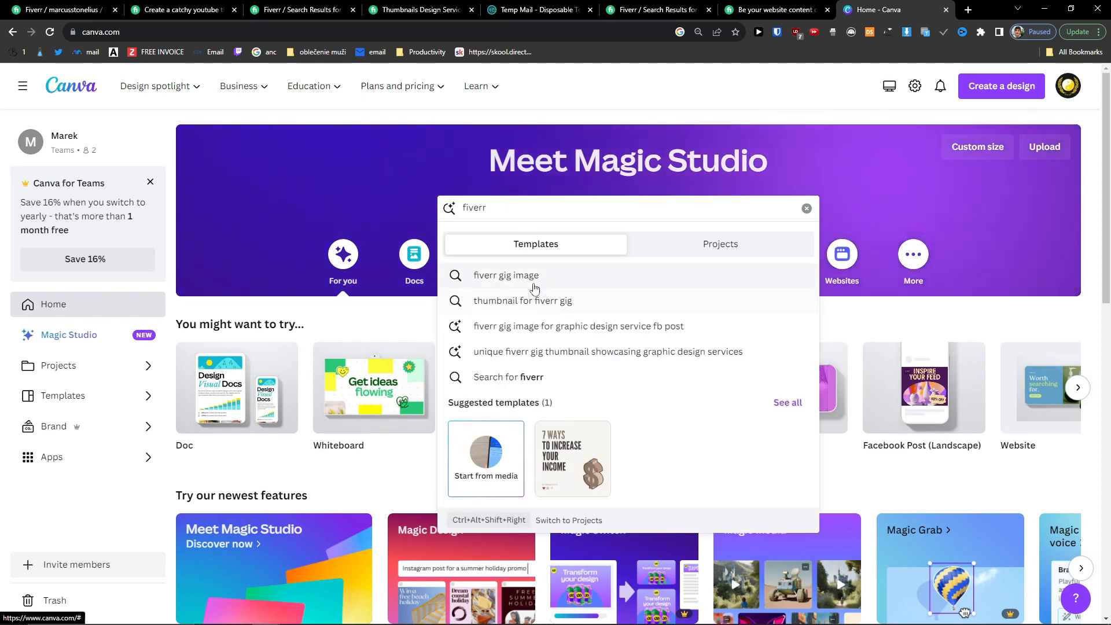
{"action": "left_click", "coordinate": [533, 287]}
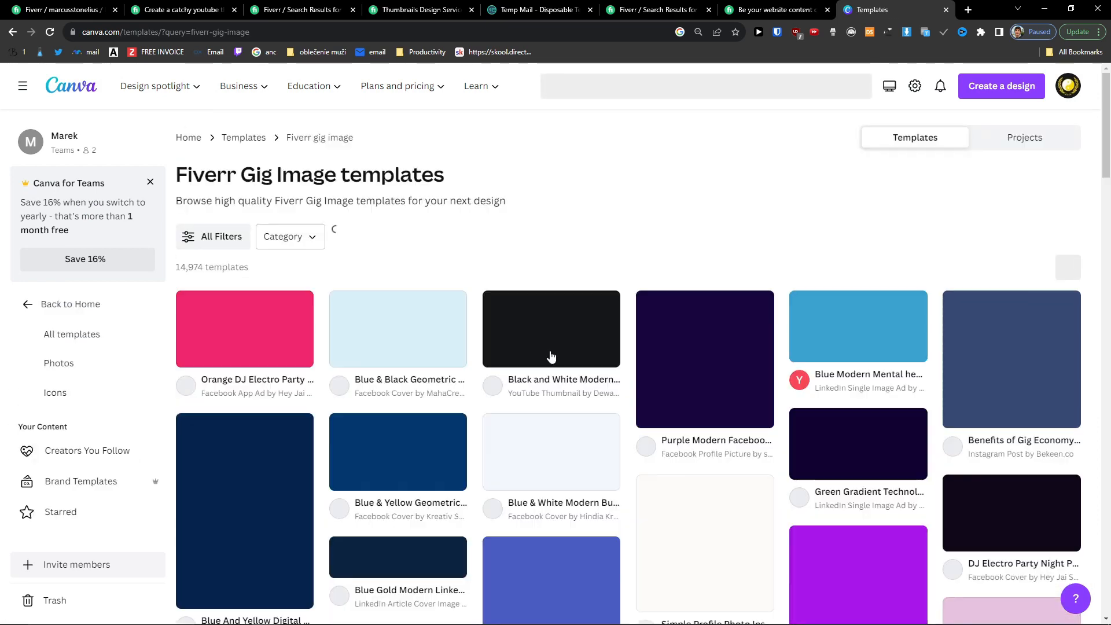
{"action": "scroll", "coordinate": [552, 356], "scroll_direction": "down", "scroll_amount": 2}
{"action": "scroll", "coordinate": [622, 314], "scroll_direction": "down", "scroll_amount": 3}
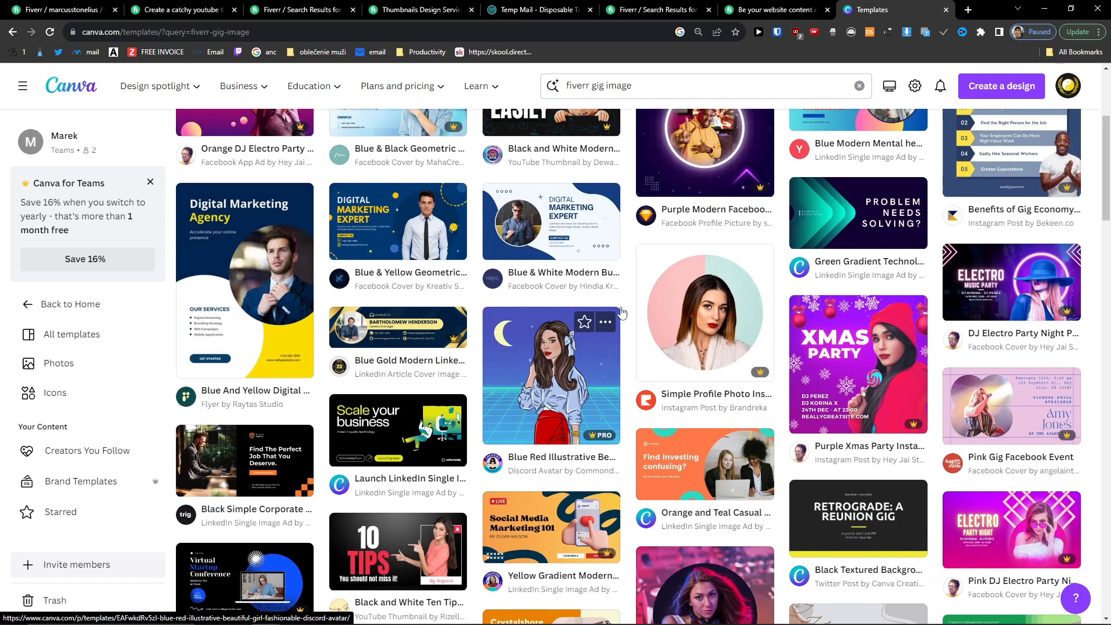
{"action": "scroll", "coordinate": [620, 284], "scroll_direction": "up", "scroll_amount": 3}
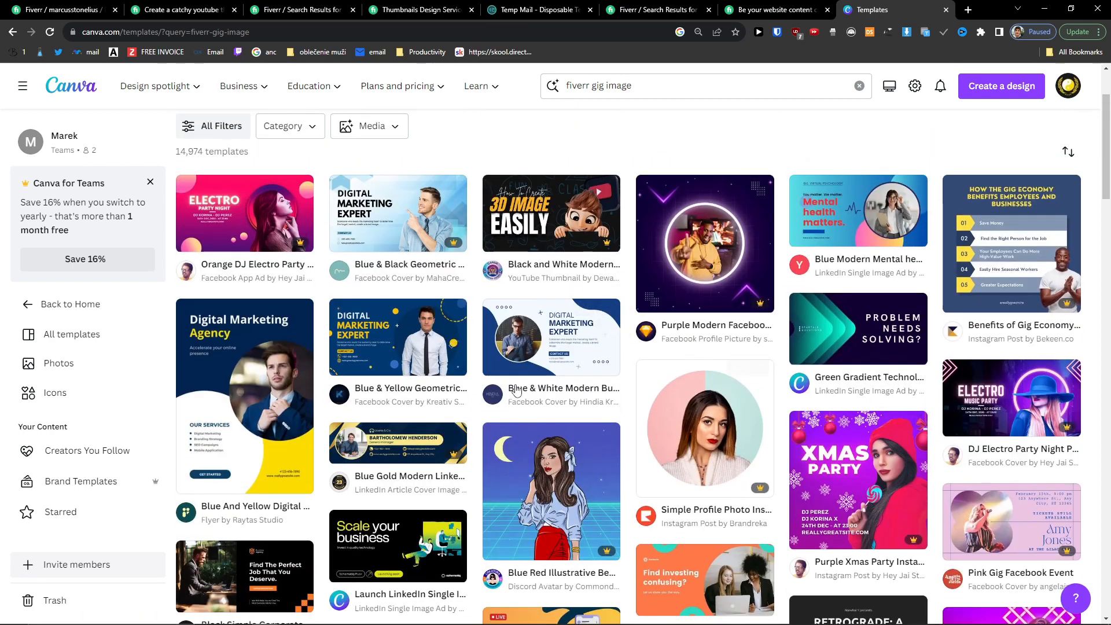
{"action": "scroll", "coordinate": [511, 374], "scroll_direction": "up", "scroll_amount": 1, "text": "ctrl"}
{"action": "scroll", "coordinate": [640, 386], "scroll_direction": "down", "scroll_amount": 5}
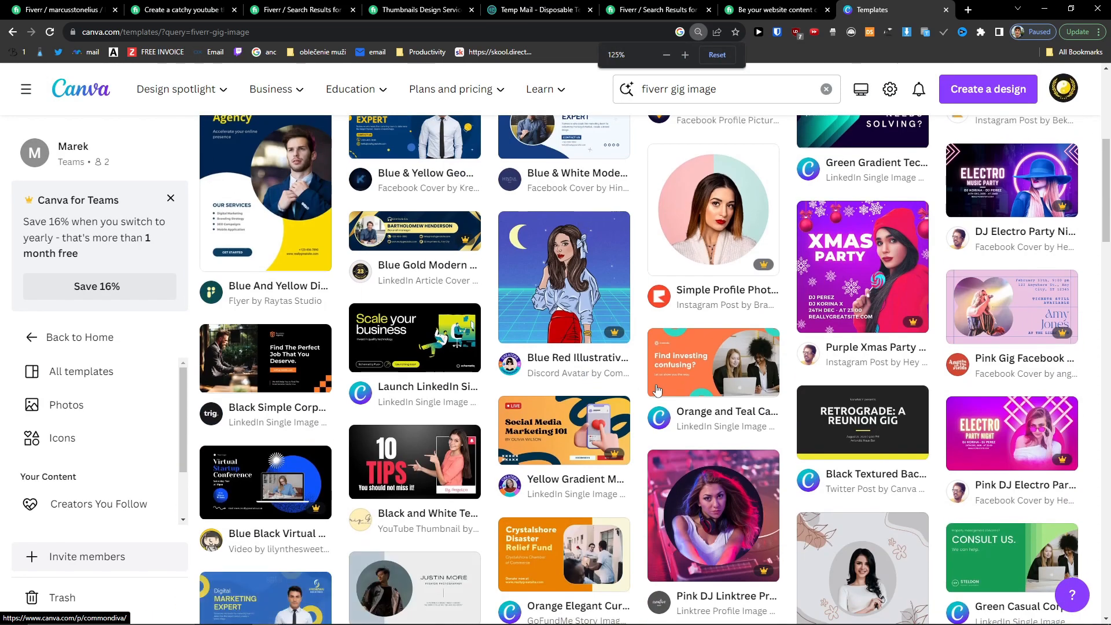
{"action": "scroll", "coordinate": [639, 387], "scroll_direction": "up", "scroll_amount": 2}
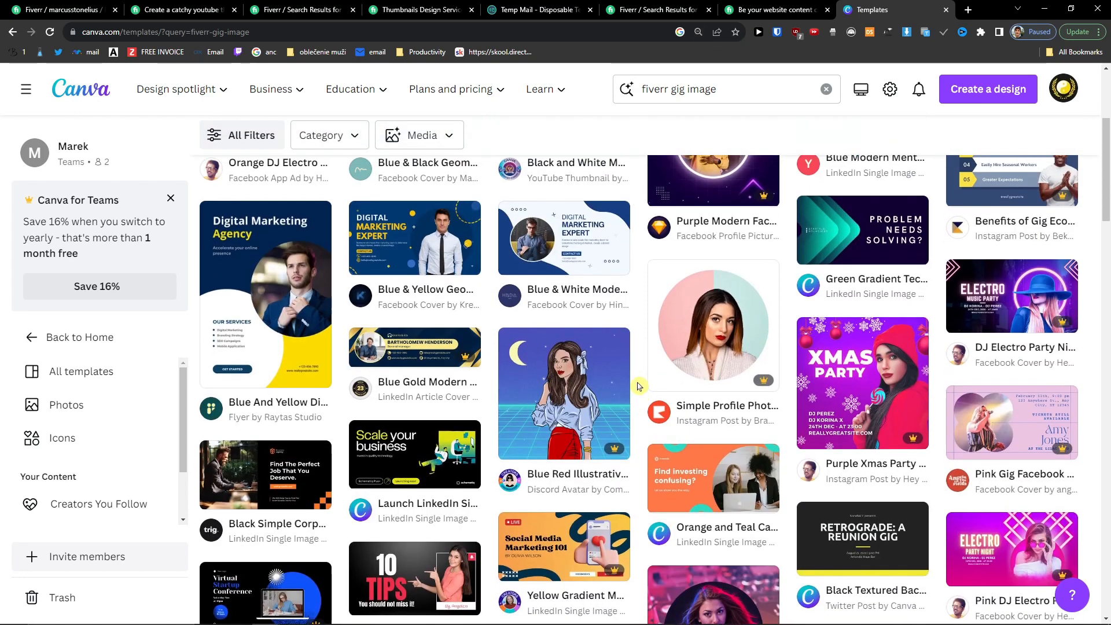
{"action": "scroll", "coordinate": [639, 386], "scroll_direction": "up", "scroll_amount": 2}
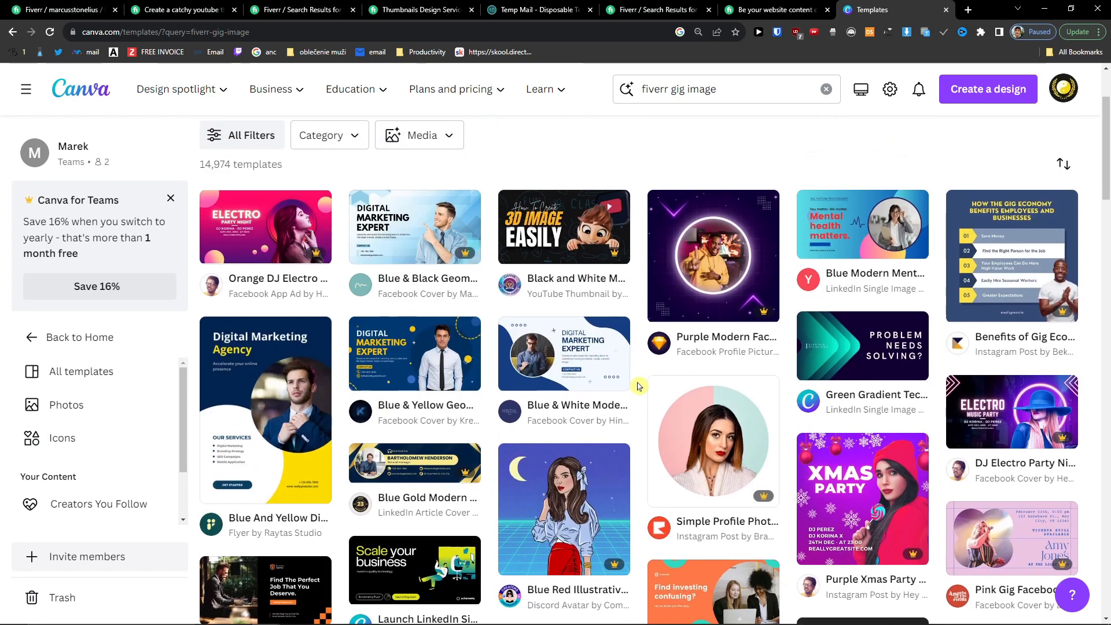
{"action": "left_click", "coordinate": [393, 228]}
Step: Customize the template, changing DIGITAL MARKETING EXPERT to YOUTUBE THUMBNAIL SPECIALIST
{"action": "left_click", "coordinate": [794, 258]}
{"action": "left_click_drag", "start_coordinate": [891, 10], "coordinate": [259, 7]}
{"action": "double_click", "coordinate": [550, 268]}
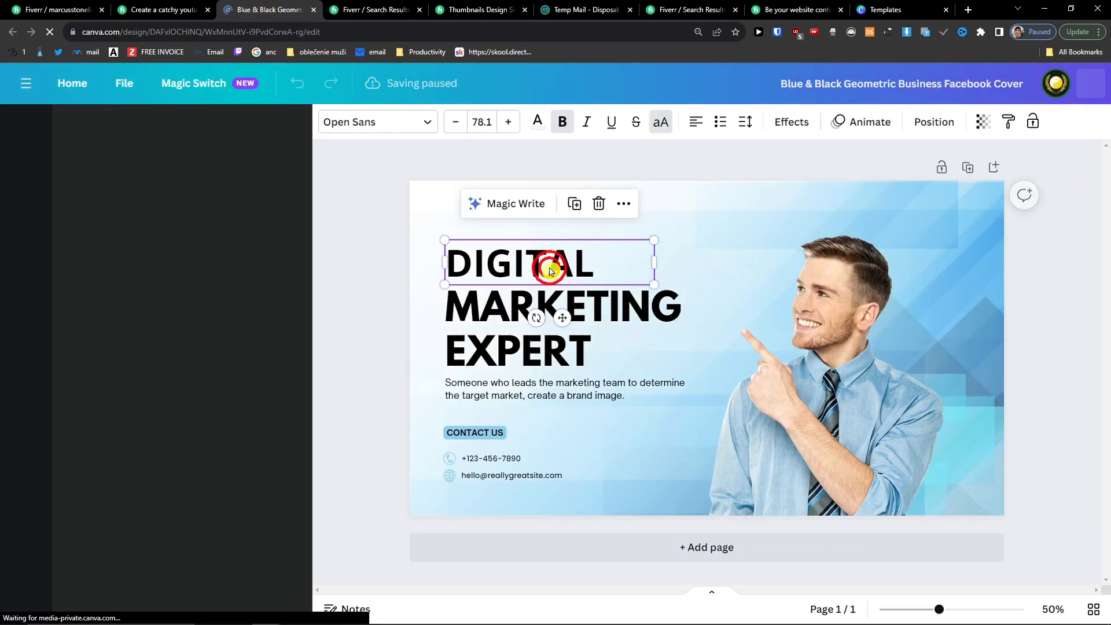
{"action": "type", "text": "YOUTUB"}
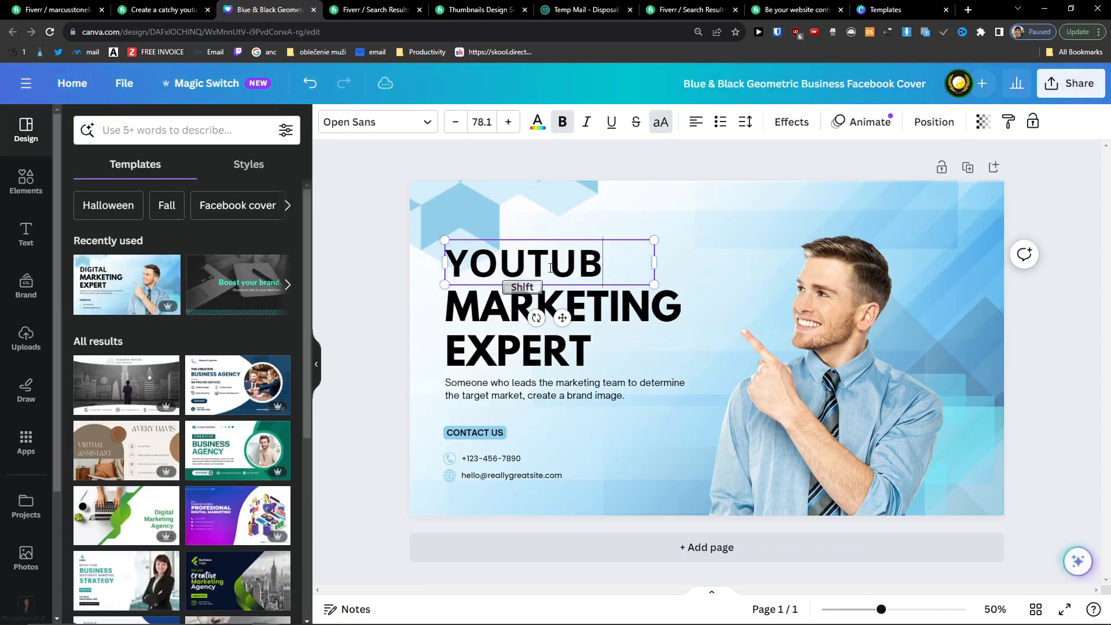
{"action": "type", "text": "E"}
{"action": "double_click", "coordinate": [459, 303]}
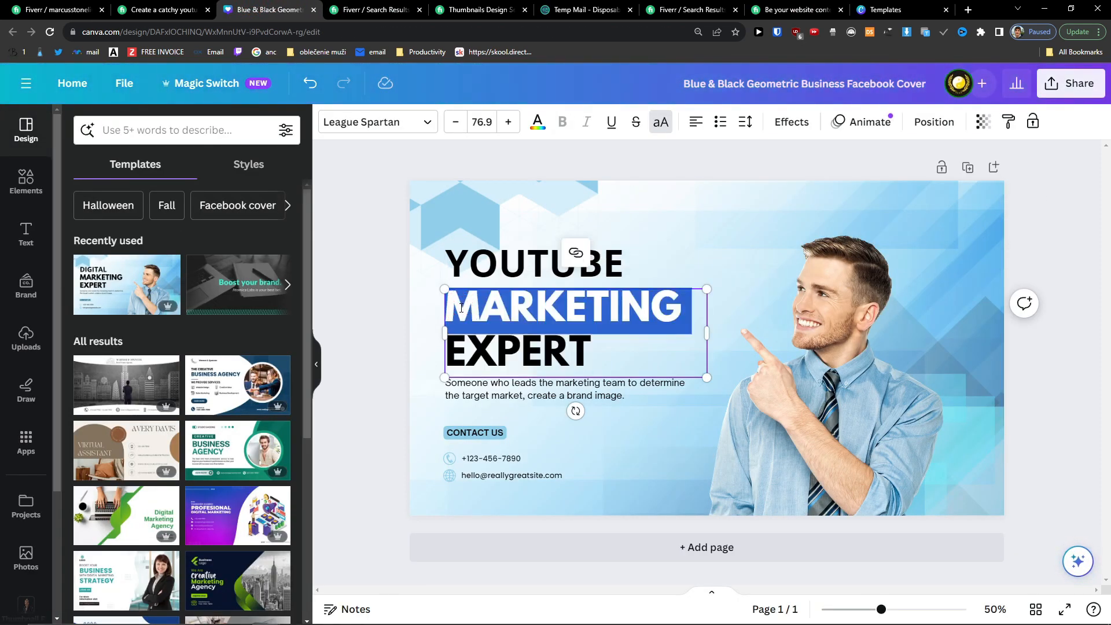
{"action": "type", "text": "THUMBNAIL SPE"}
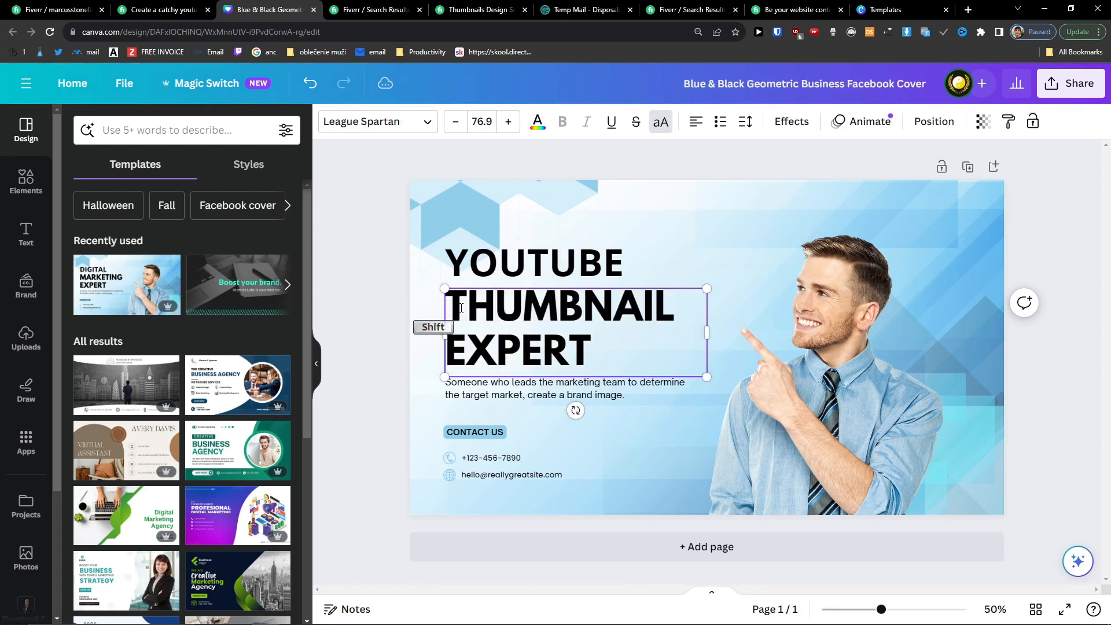
{"action": "type", "text": "CIALIST"}
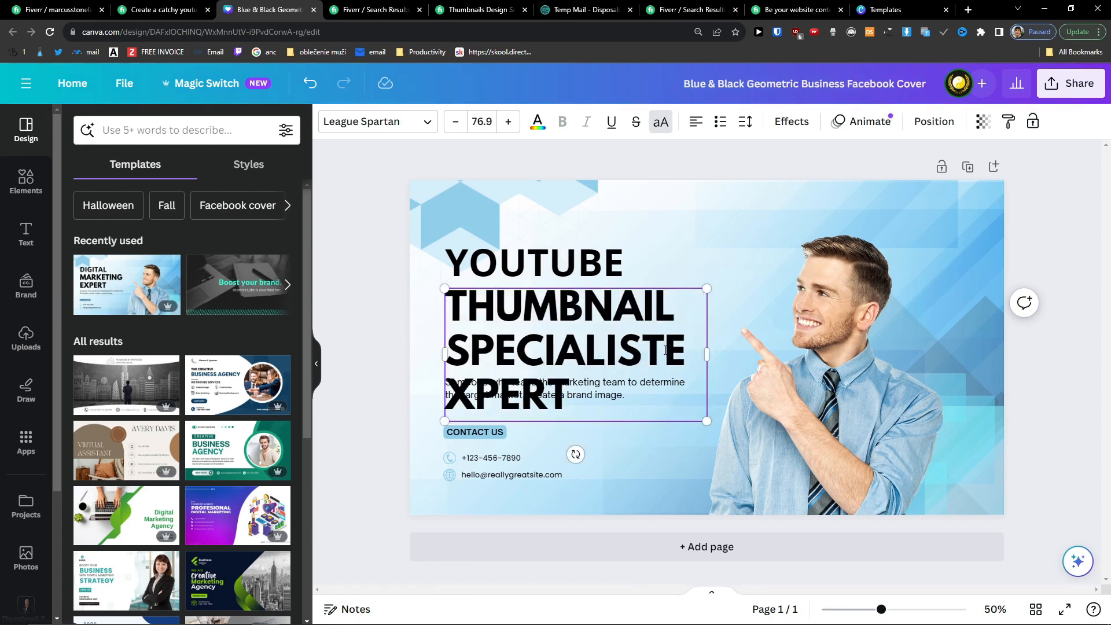
{"action": "left_click_drag", "start_coordinate": [667, 360], "coordinate": [665, 390]}
{"action": "key", "text": "BackSpace"}
Step: Delete the man's stock photo and open the Thumbnail Fotky uploads folder
{"action": "left_click", "coordinate": [702, 474]}
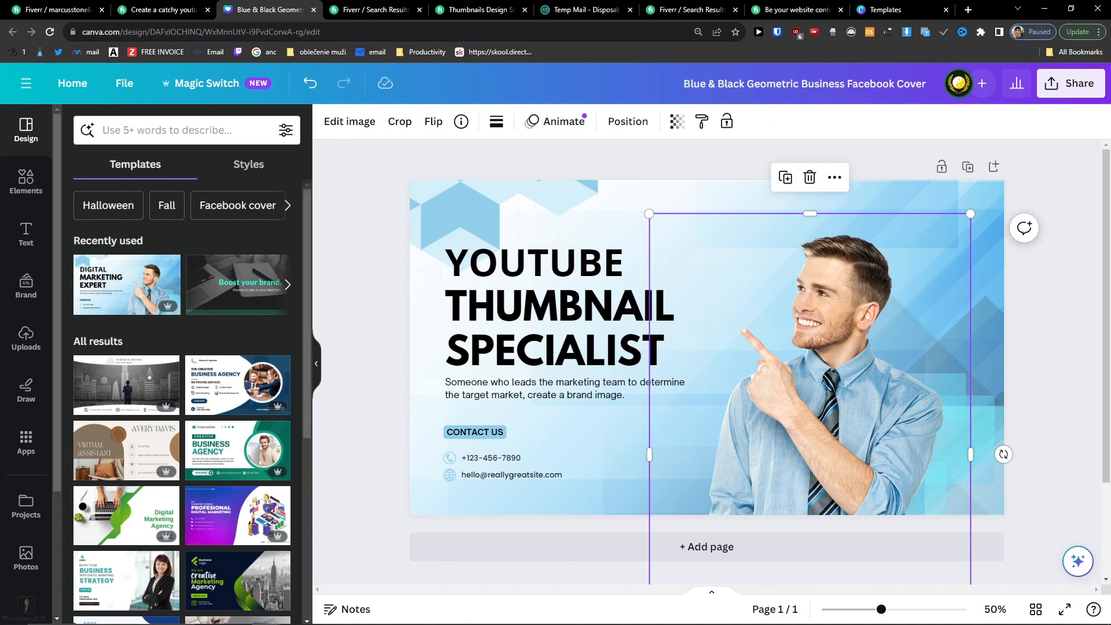
{"action": "key", "text": "Delete"}
{"action": "left_click", "coordinate": [26, 605]}
Step: Add the uploaded portrait and enlarge it to fill the right half of the design
{"action": "left_click", "coordinate": [185, 489]}
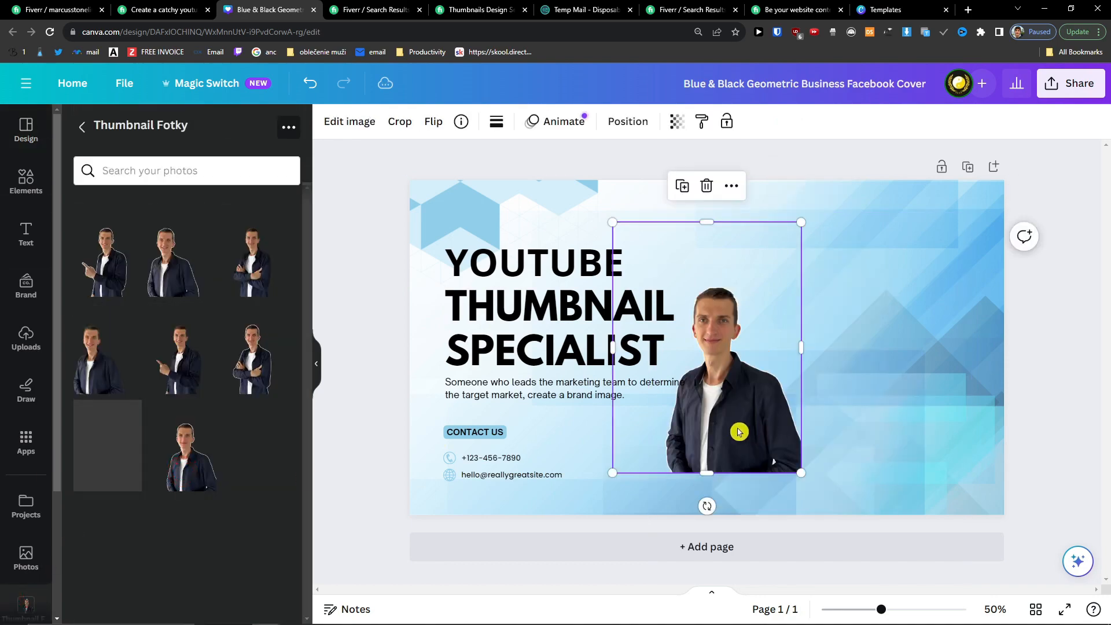
{"action": "left_click_drag", "start_coordinate": [749, 429], "coordinate": [880, 452]}
{"action": "left_click_drag", "start_coordinate": [745, 245], "coordinate": [131, 8]}
{"action": "left_click_drag", "start_coordinate": [745, 296], "coordinate": [880, 476]}
{"action": "left_click_drag", "start_coordinate": [877, 402], "coordinate": [845, 417]}
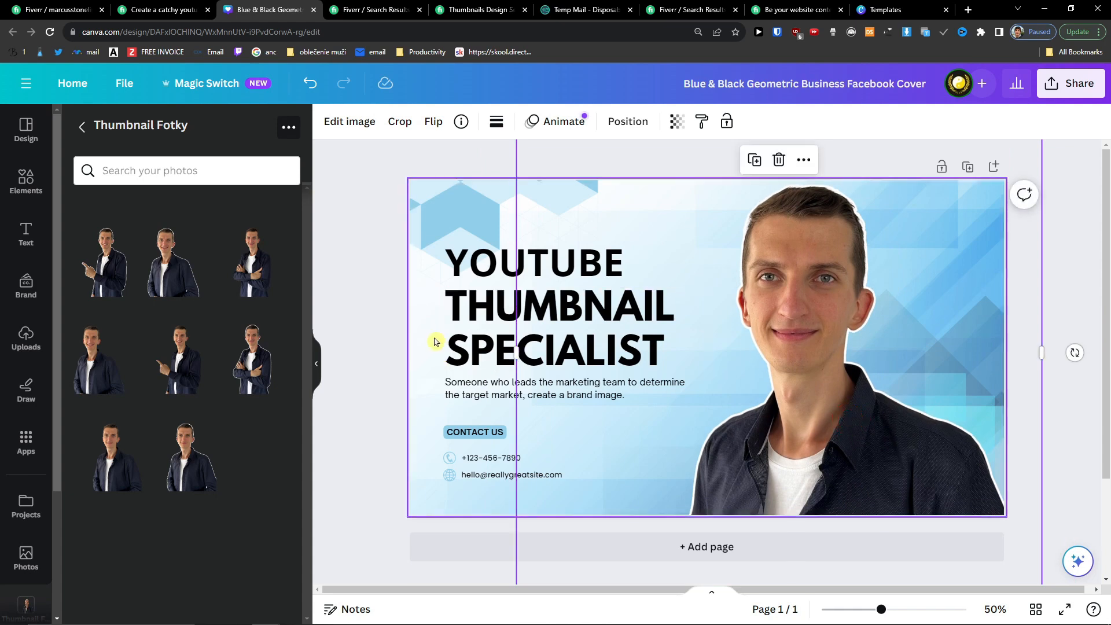
{"action": "left_click_drag", "start_coordinate": [385, 218], "coordinate": [686, 509]}
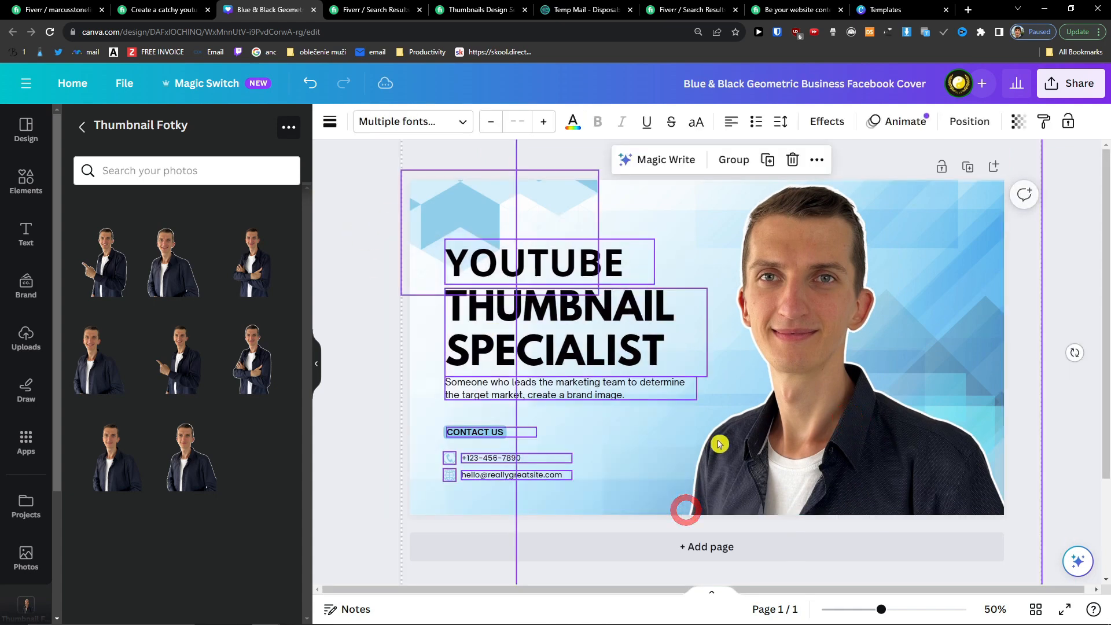
{"action": "left_click", "coordinate": [373, 443]}
{"action": "left_click", "coordinate": [794, 432]}
{"action": "left_click_drag", "start_coordinate": [839, 413], "coordinate": [973, 415]}
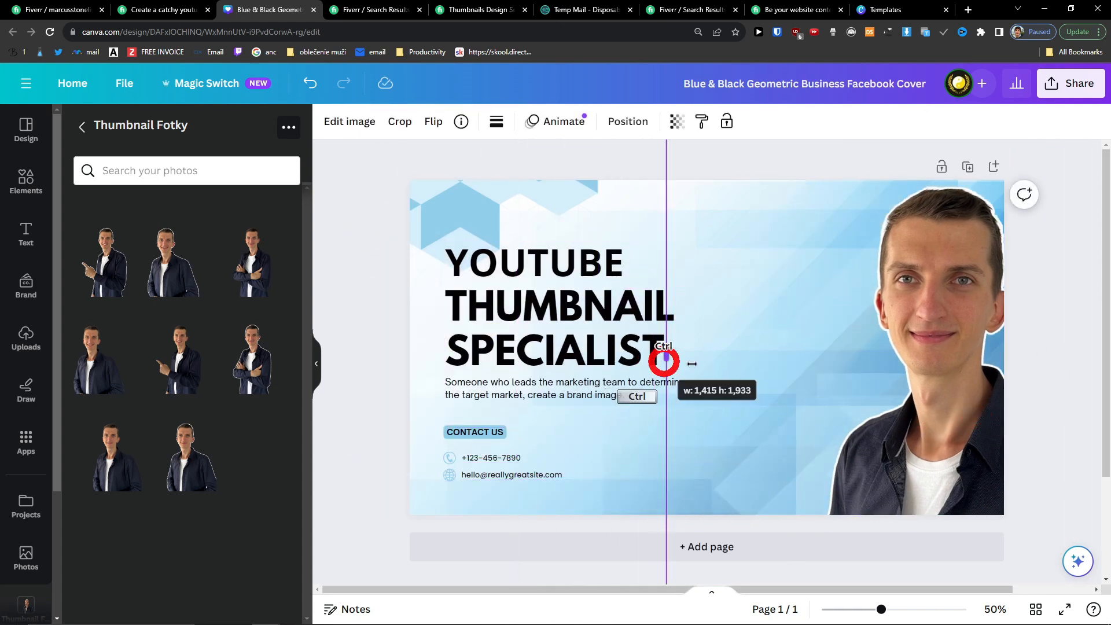
Step: Enlarge the left-side text, delete the contact details, and nudge the portrait left
{"action": "left_click_drag", "start_coordinate": [385, 222], "coordinate": [437, 280]}
{"action": "left_click_drag", "start_coordinate": [712, 491], "coordinate": [747, 506]}
{"action": "left_click", "coordinate": [353, 417]}
{"action": "left_click", "coordinate": [434, 456]}
{"action": "left_click_drag", "start_coordinate": [435, 457], "coordinate": [578, 533]}
{"action": "key", "text": "Delete"}
{"action": "left_click_drag", "start_coordinate": [973, 368], "coordinate": [856, 371]}
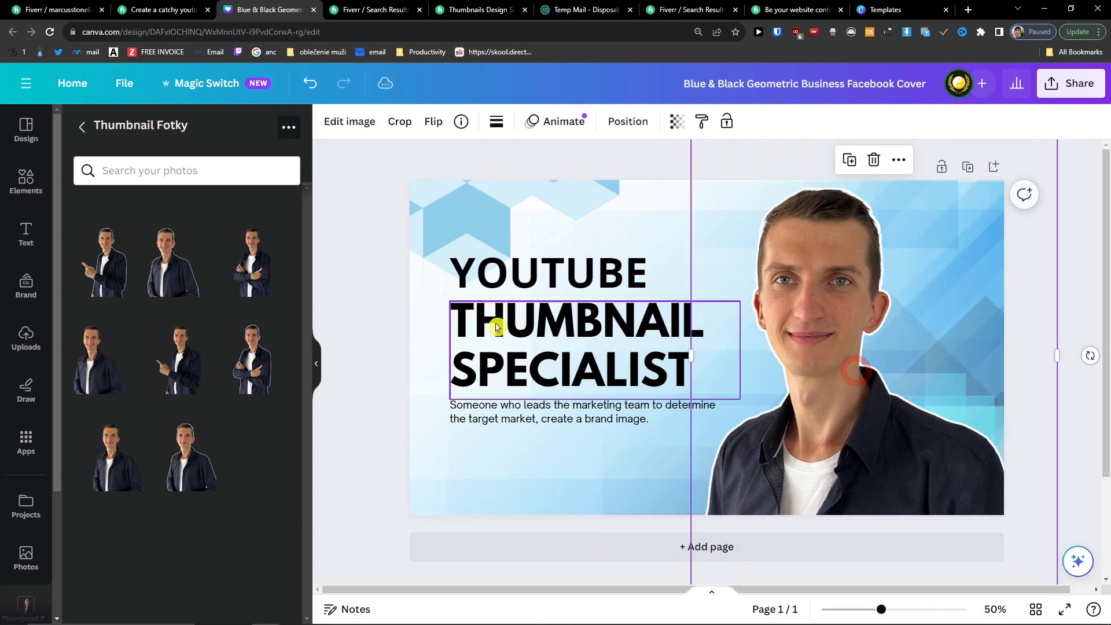
Step: Enlarge the YOUTUBE, THUMBNAIL SPECIALIST and subtitle texts together
{"action": "left_click", "coordinate": [481, 349]}
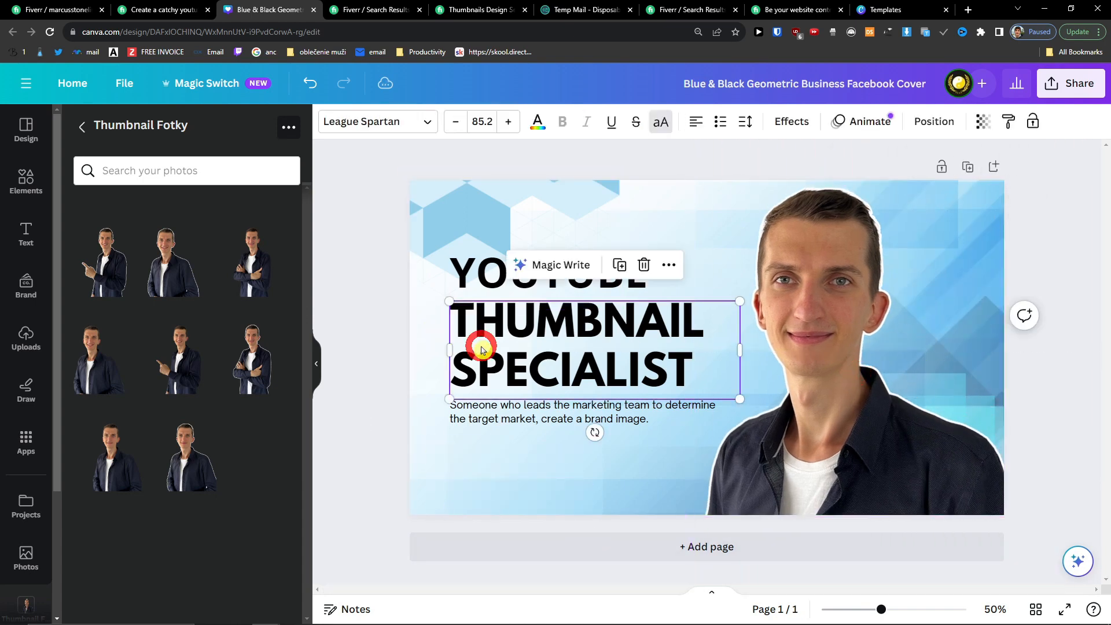
{"action": "left_click", "coordinate": [464, 286], "text": "shift"}
{"action": "left_click", "coordinate": [480, 412], "text": "shift"}
{"action": "left_click_drag", "start_coordinate": [450, 425], "coordinate": [429, 441]}
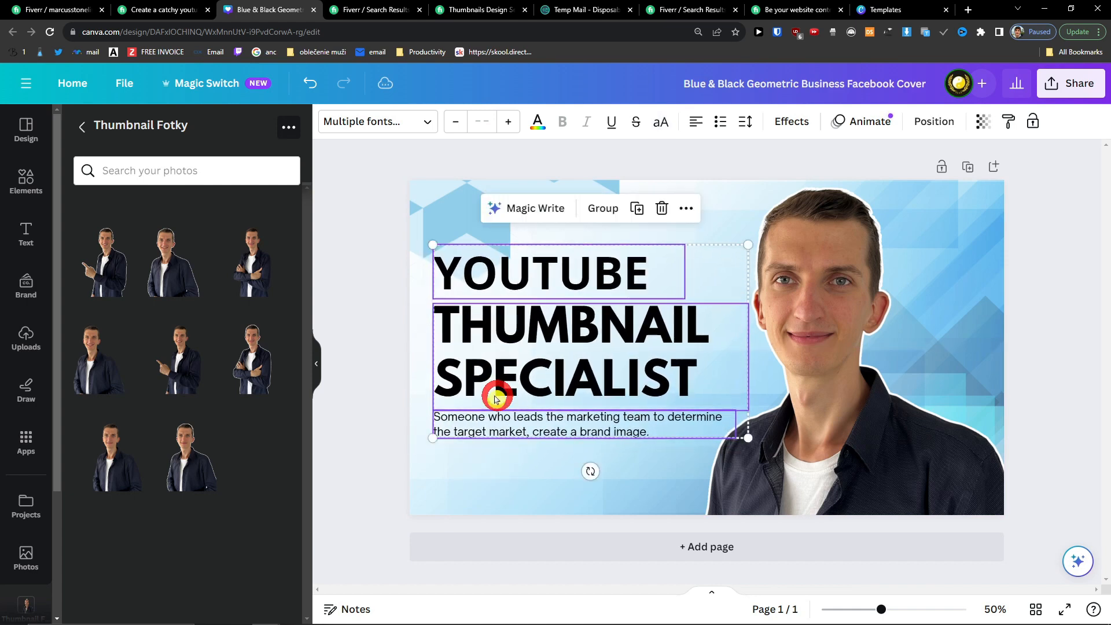
{"action": "left_click", "coordinate": [879, 418]}
Step: Download the design as a PNG, then return to the competitor's thumbnail gig page
{"action": "left_click", "coordinate": [1084, 95]}
{"action": "left_click", "coordinate": [903, 434]}
{"action": "left_click", "coordinate": [943, 359]}
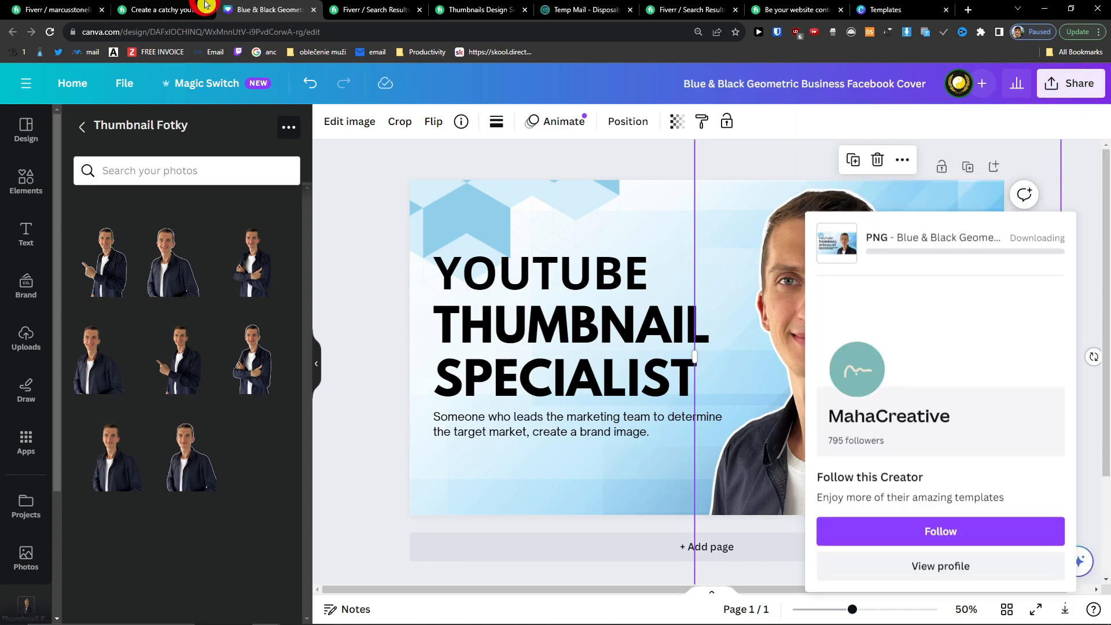
{"action": "left_click", "coordinate": [198, 8]}
{"action": "scroll", "coordinate": [290, 405], "scroll_direction": "up", "scroll_amount": 15}
Step: Upload the Blue & Black Geometric Business Facebook Cover PNG into the first gallery image slot
{"action": "scroll", "coordinate": [298, 434], "scroll_direction": "up", "scroll_amount": 6}
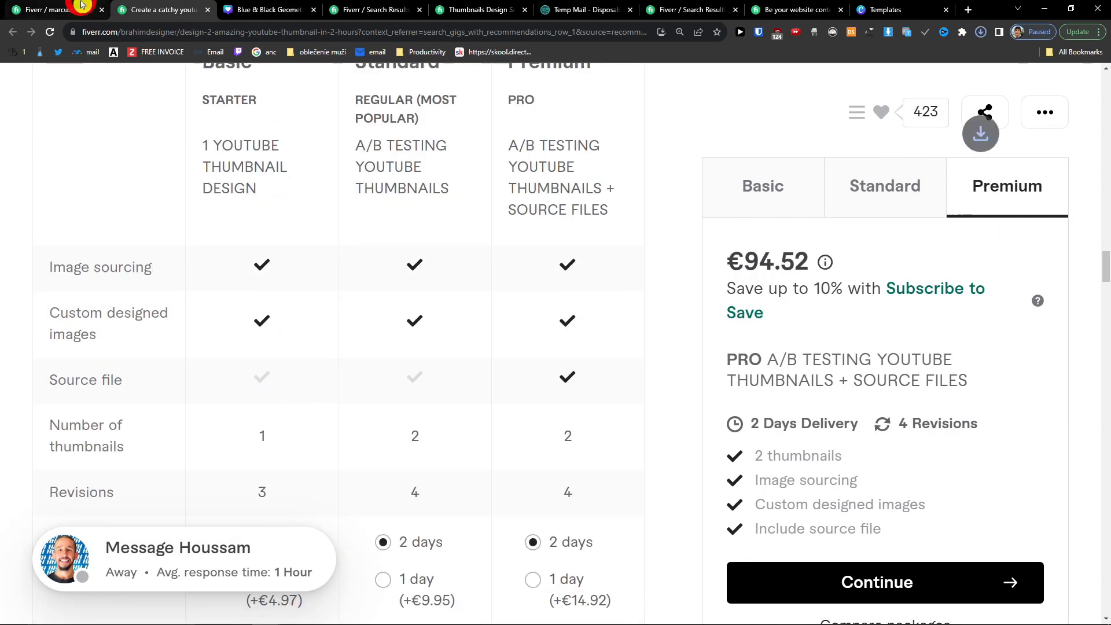
{"action": "left_click", "coordinate": [81, 6]}
{"action": "scroll", "coordinate": [261, 316], "scroll_direction": "down", "scroll_amount": 4}
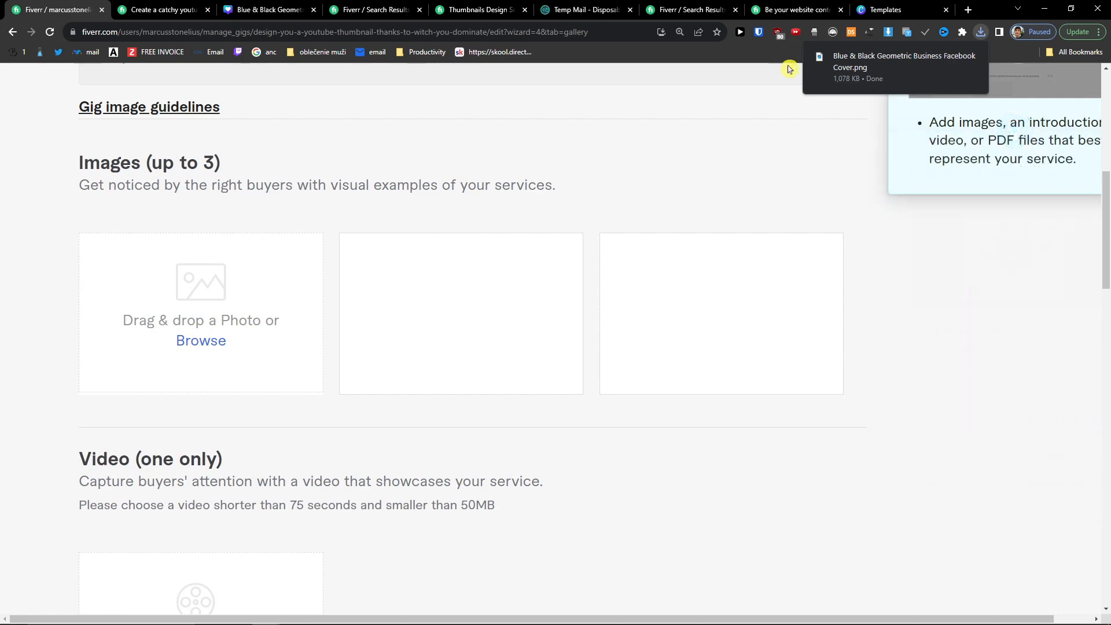
{"action": "left_click", "coordinate": [212, 340]}
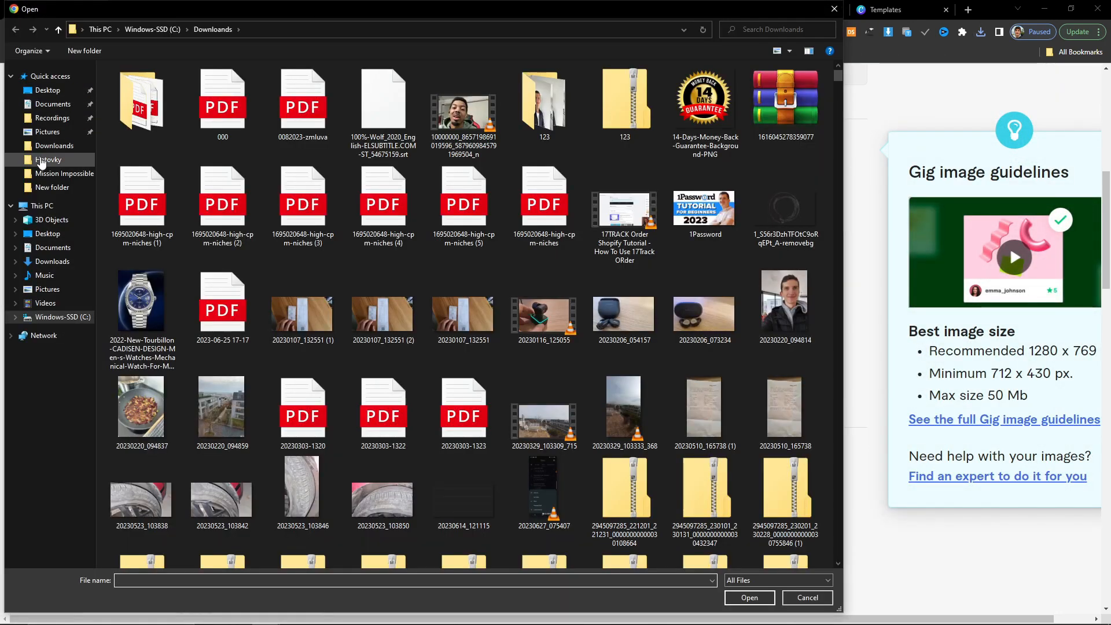
{"action": "scroll", "coordinate": [365, 257], "scroll_direction": "down", "scroll_amount": 15}
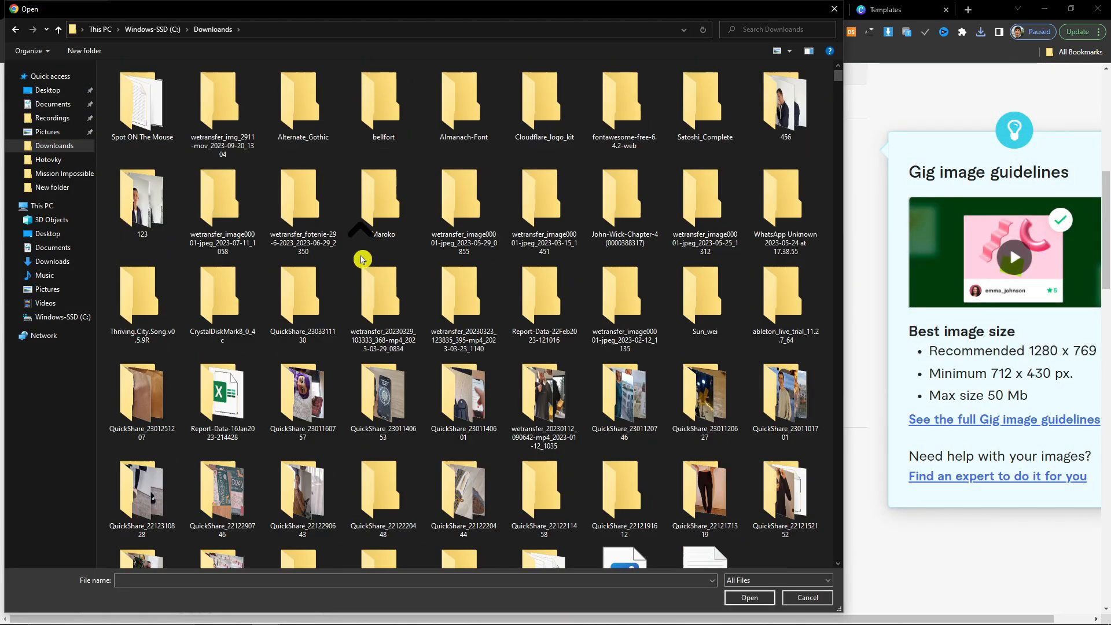
{"action": "scroll", "coordinate": [368, 255], "scroll_direction": "up", "scroll_amount": 5}
{"action": "double_click", "coordinate": [614, 255]}
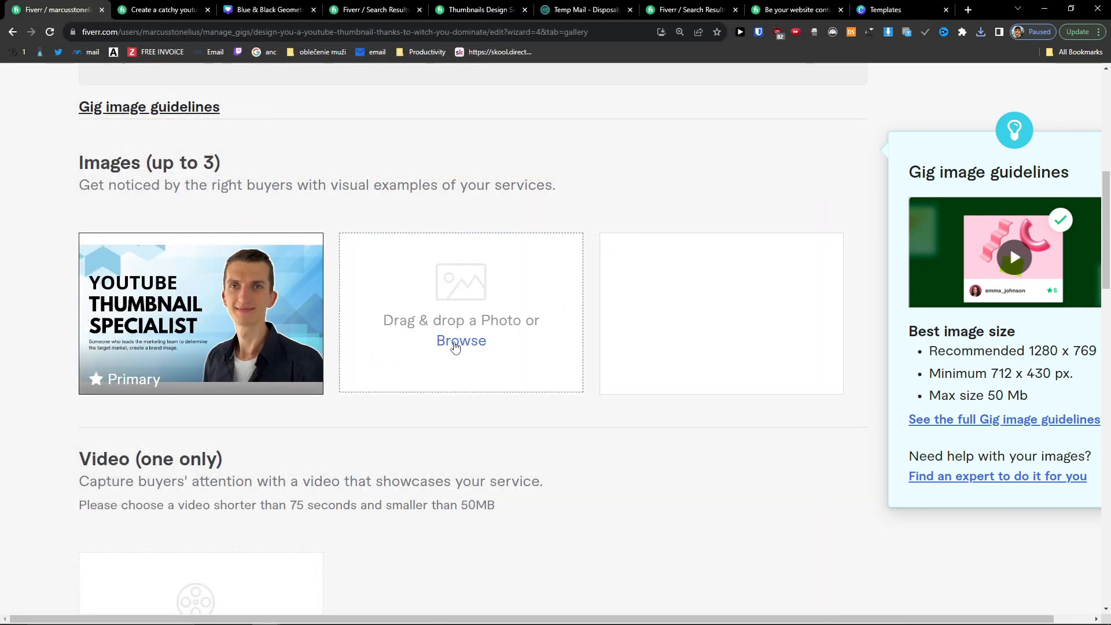
Step: Search 'youtube thumbnail' in a new browser tab, then return to the gallery page
{"action": "left_click", "coordinate": [940, 11]}
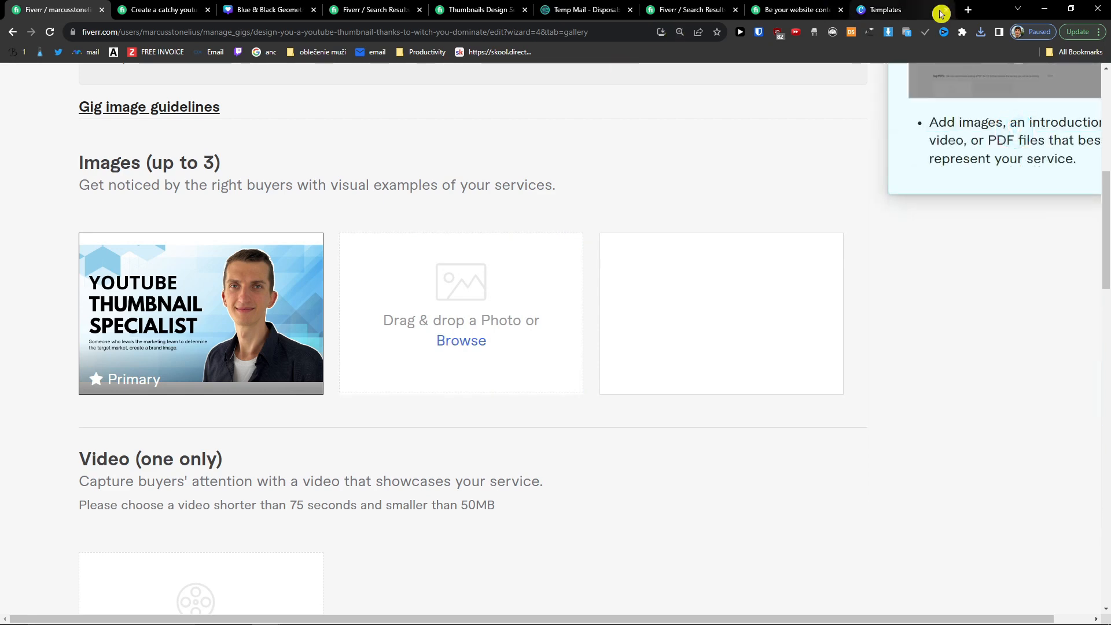
{"action": "left_click", "coordinate": [974, 13]}
{"action": "type", "text": "youtub"}
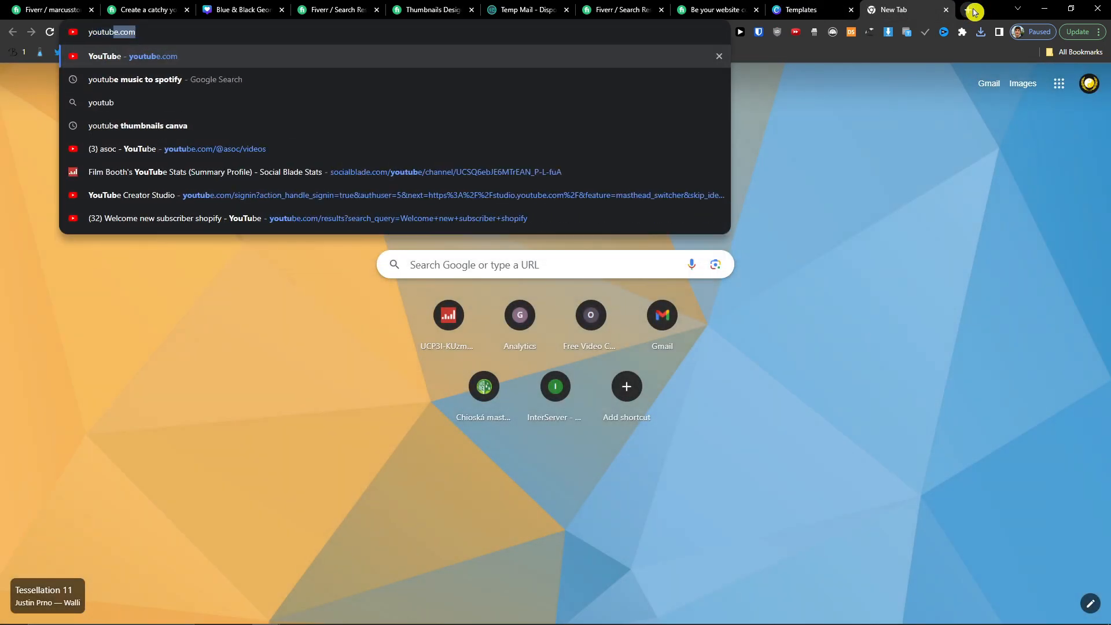
{"action": "type", "text": "e thumbnail"}
{"action": "key", "text": "Return"}
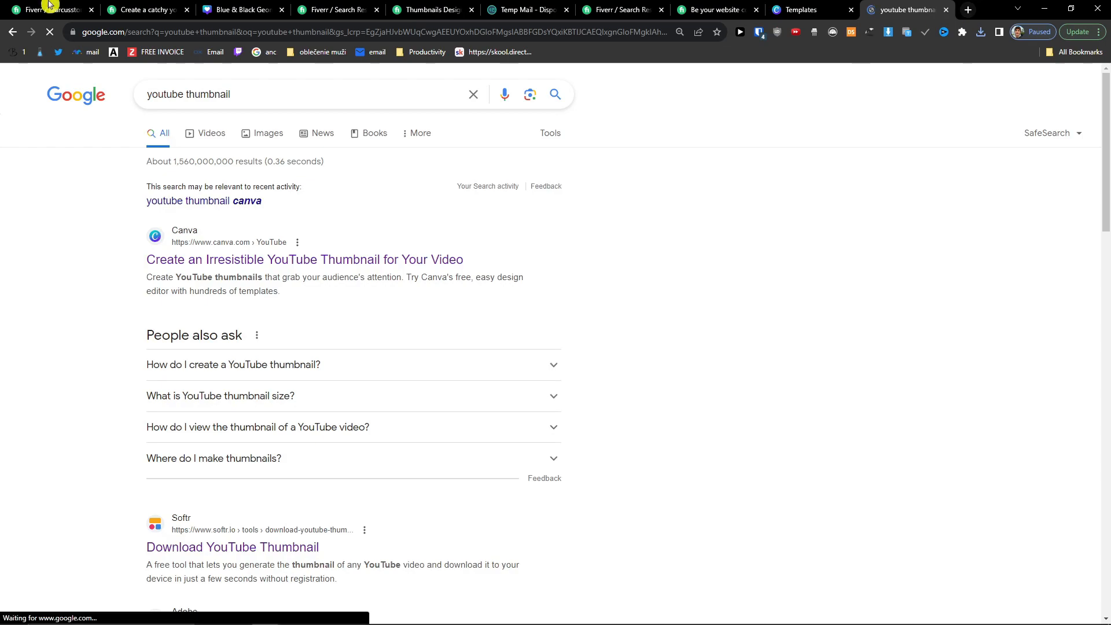
{"action": "left_click", "coordinate": [49, 7]}
Step: Add the HOW TO CALL TIMEOUT thumbnail as the second gallery image
{"action": "left_click", "coordinate": [443, 346]}
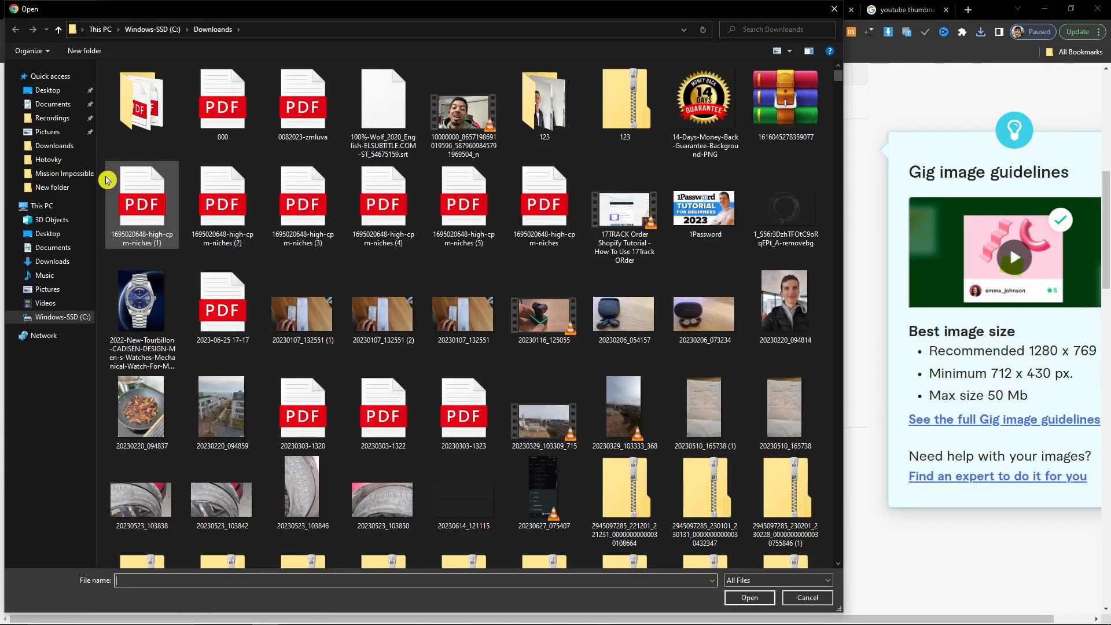
{"action": "scroll", "coordinate": [376, 287], "scroll_direction": "down", "scroll_amount": 15}
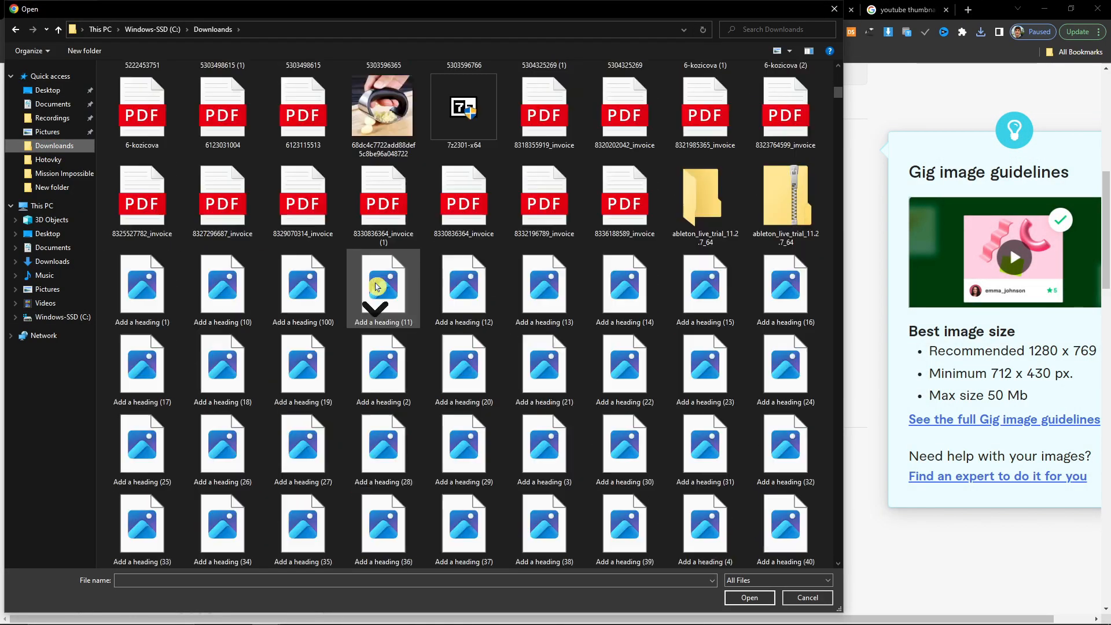
{"action": "scroll", "coordinate": [377, 287], "scroll_direction": "down", "scroll_amount": 4}
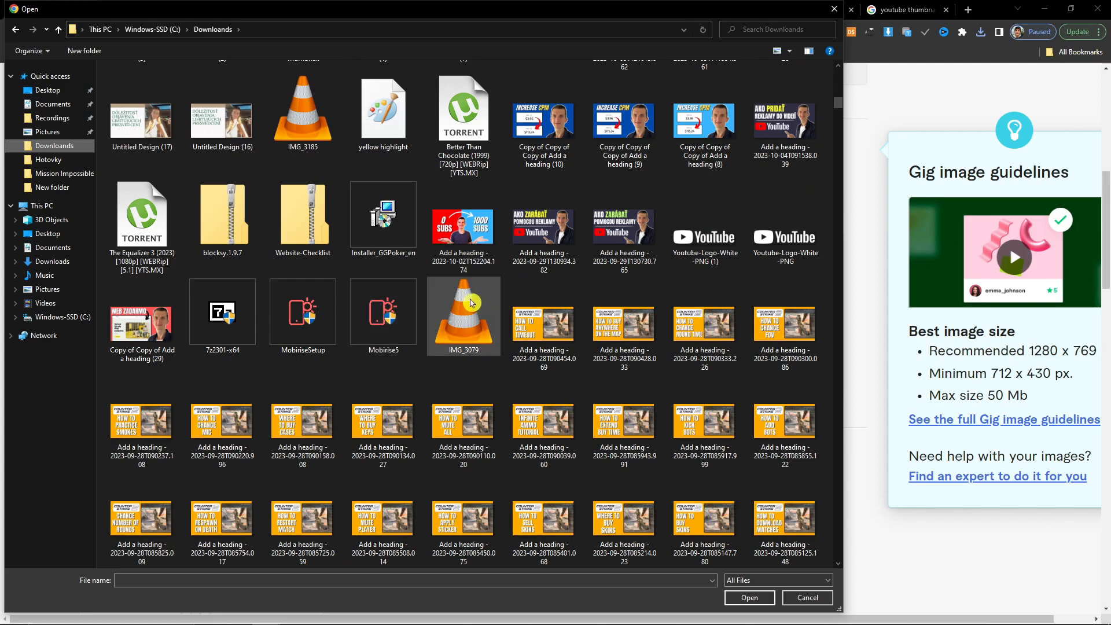
{"action": "double_click", "coordinate": [573, 324]}
Step: Add the WATCH BEFORE USING thumbnail as the third gallery image
{"action": "left_click", "coordinate": [716, 340]}
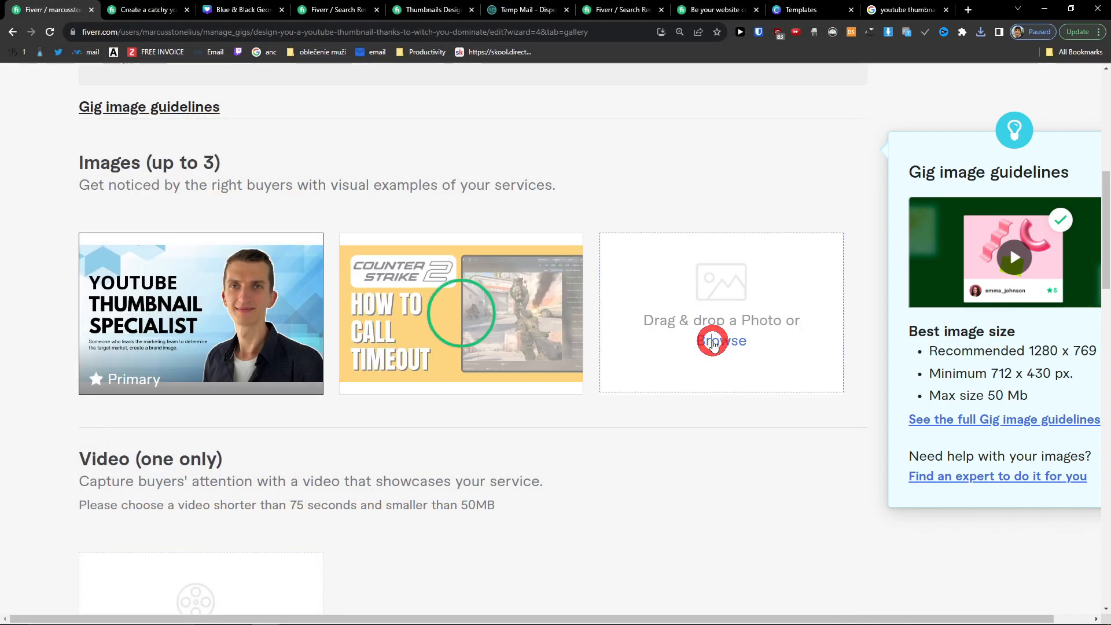
{"action": "scroll", "coordinate": [561, 315], "scroll_direction": "down", "scroll_amount": 15}
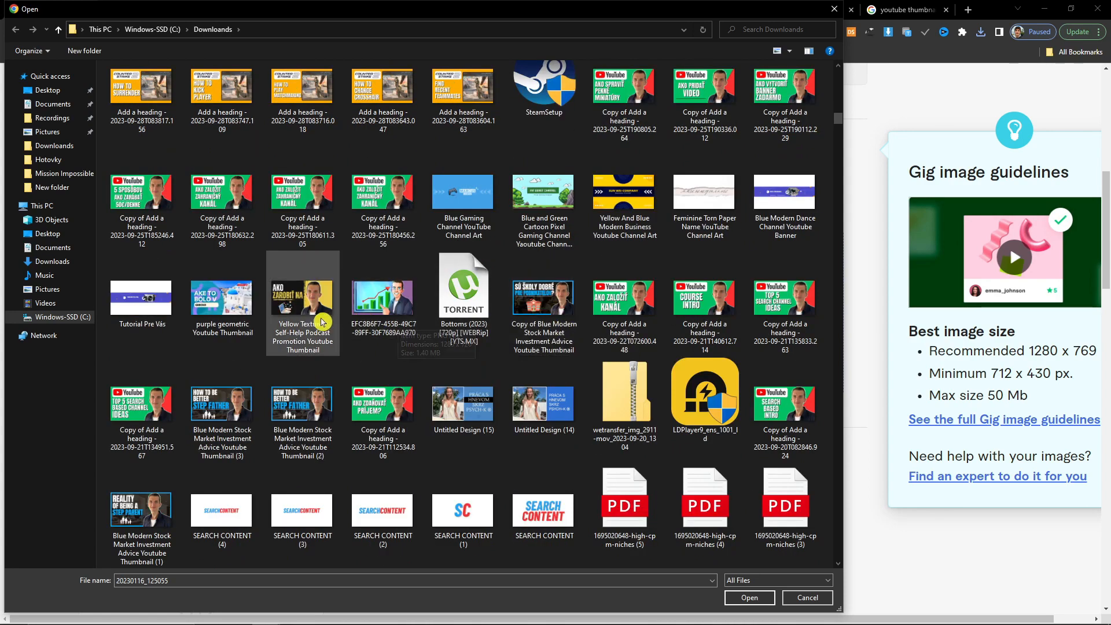
{"action": "scroll", "coordinate": [322, 322], "scroll_direction": "up", "scroll_amount": 5}
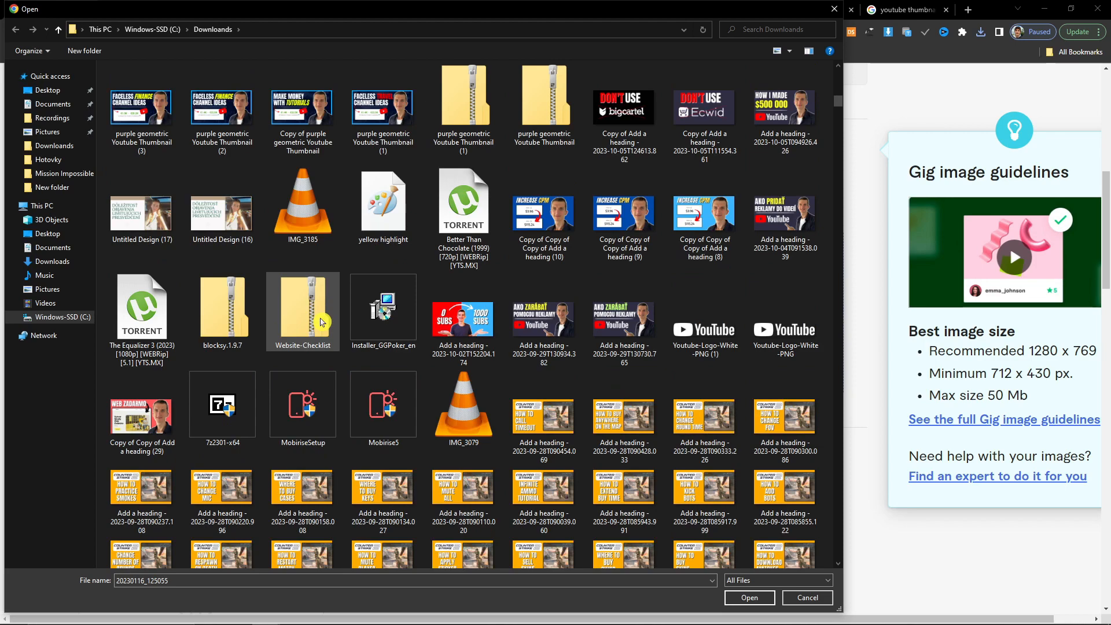
{"action": "scroll", "coordinate": [322, 323], "scroll_direction": "up", "scroll_amount": 5}
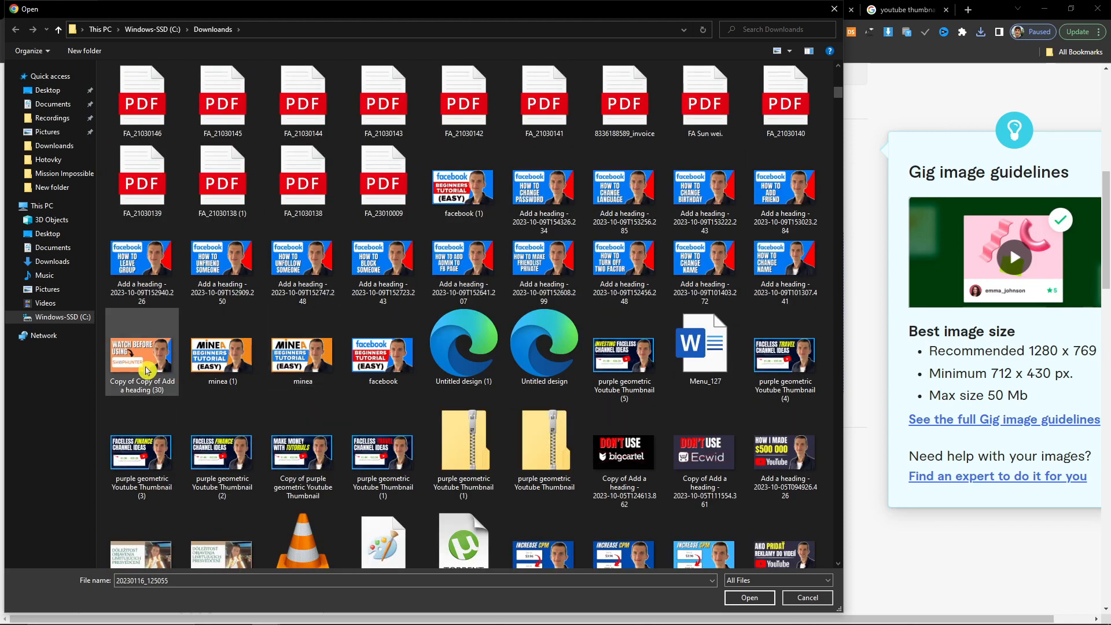
{"action": "double_click", "coordinate": [165, 362]}
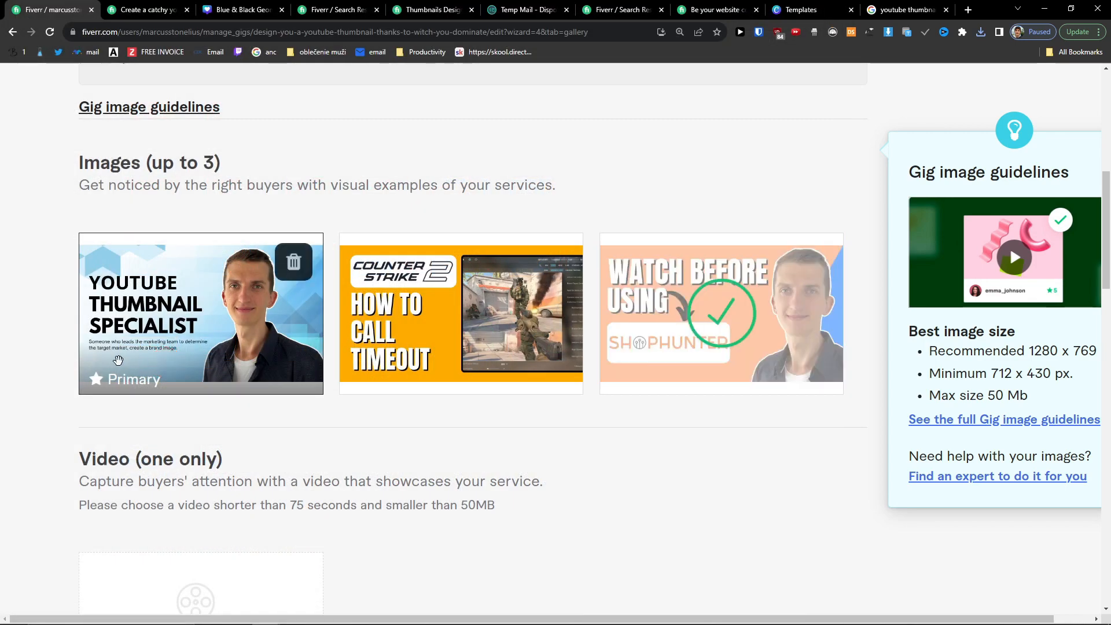
{"action": "scroll", "coordinate": [174, 347], "scroll_direction": "down", "scroll_amount": 2}
{"action": "scroll", "coordinate": [231, 307], "scroll_direction": "up", "scroll_amount": 2}
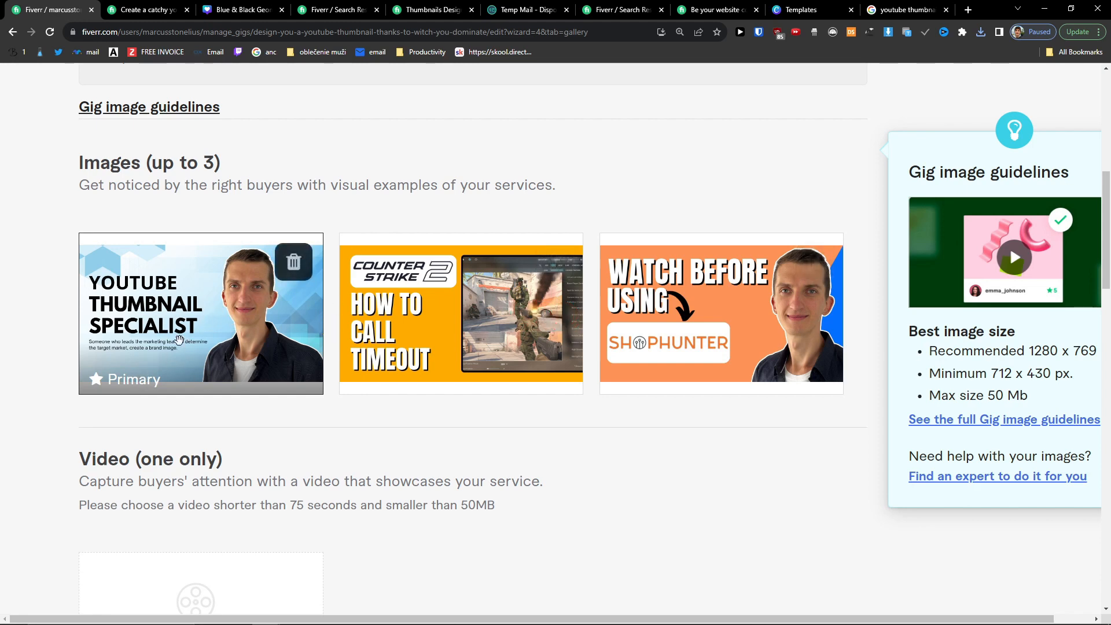
{"action": "scroll", "coordinate": [173, 355], "scroll_direction": "up", "scroll_amount": 2}
{"action": "scroll", "coordinate": [50, 457], "scroll_direction": "down", "scroll_amount": 5}
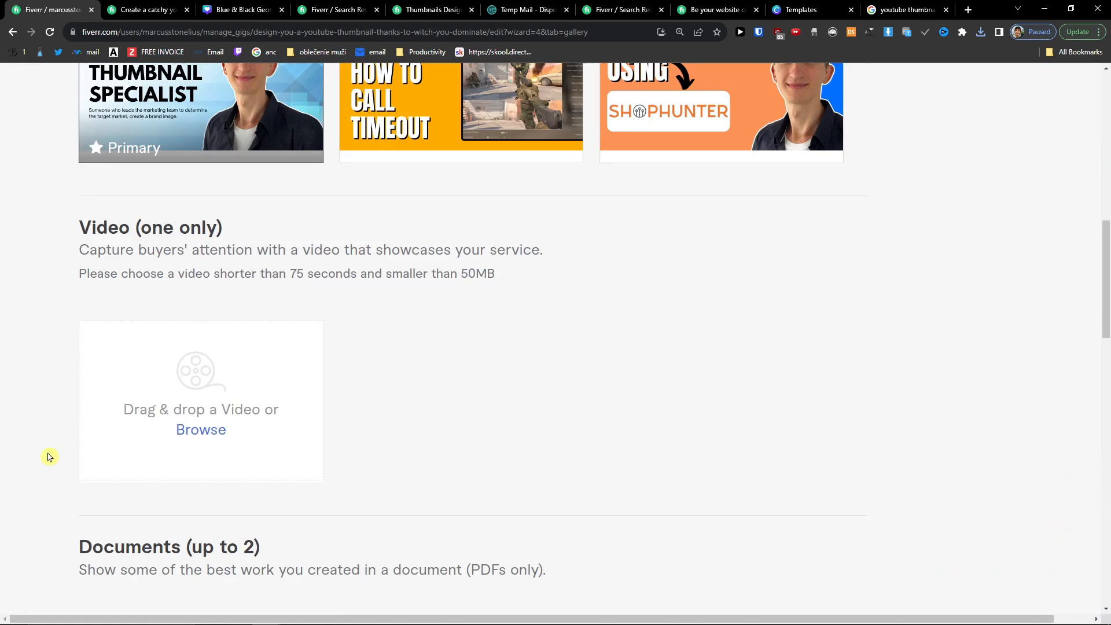
{"action": "left_click_drag", "start_coordinate": [64, 249], "coordinate": [598, 250]}
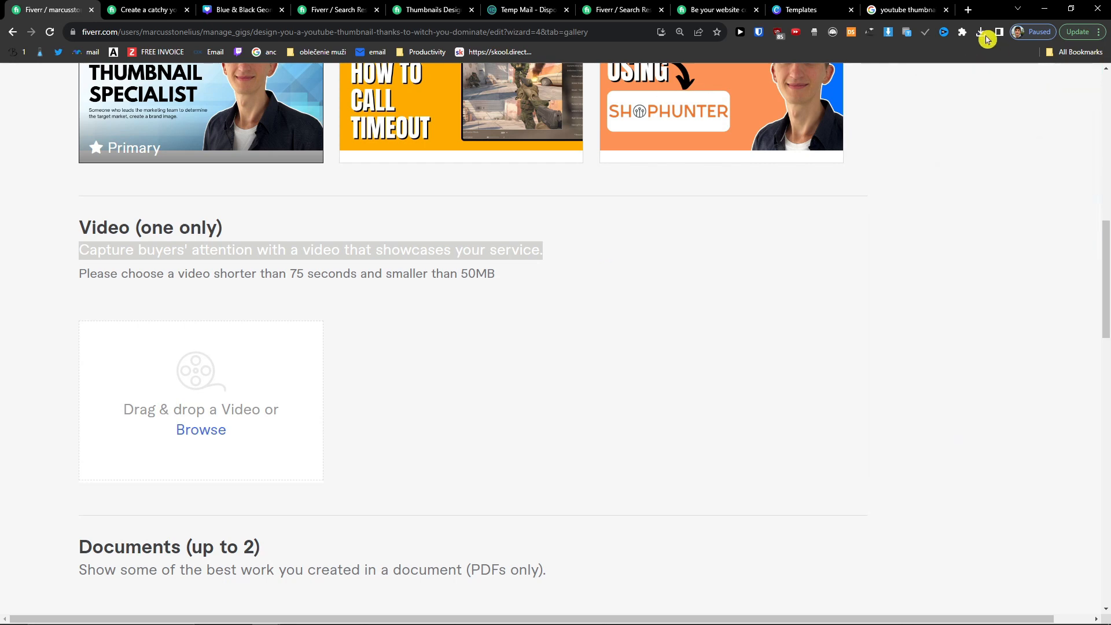
{"action": "left_click", "coordinate": [973, 15]}
Step: Load loom.com in a new tab, save the cookie banner choice, and return to the Fiverr gallery
{"action": "type", "text": "loom"}
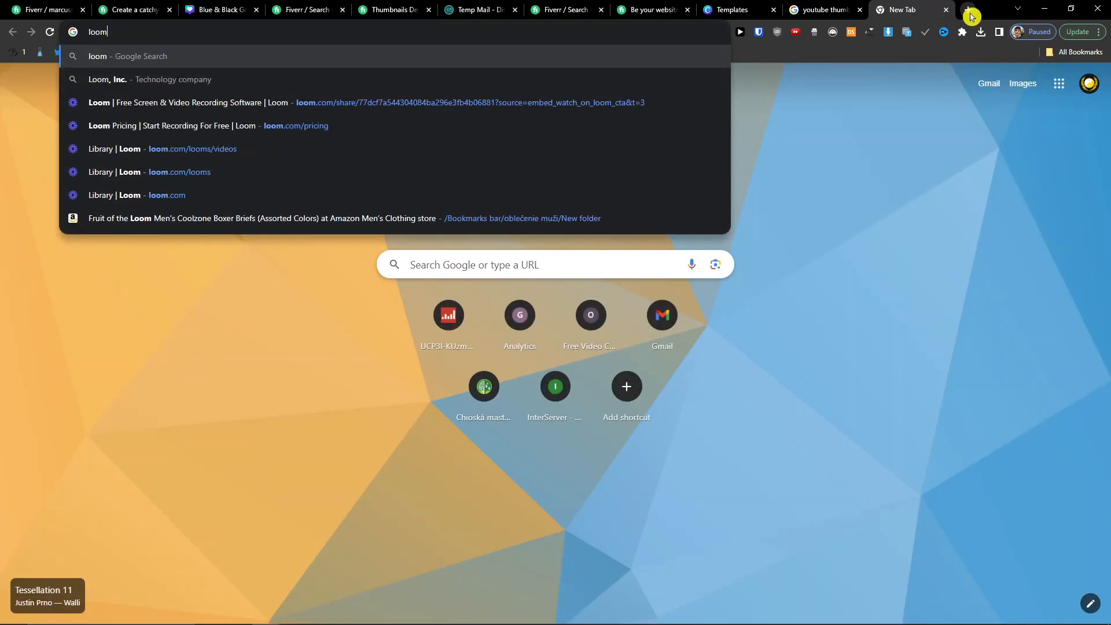
{"action": "type", "text": ".com"}
{"action": "key", "text": "Return"}
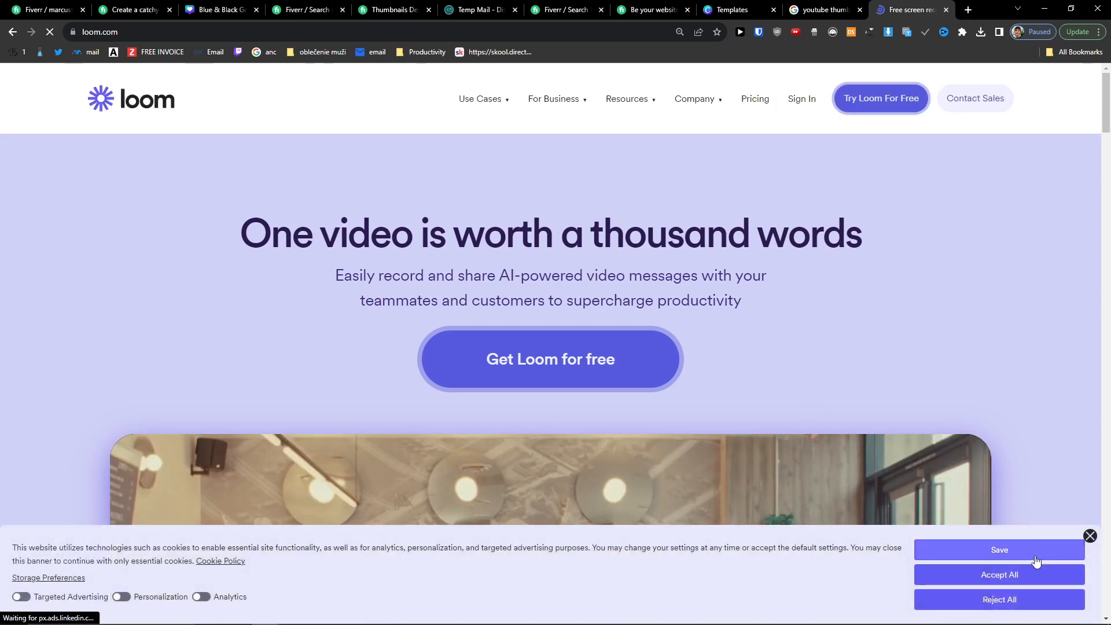
{"action": "left_click", "coordinate": [1039, 551]}
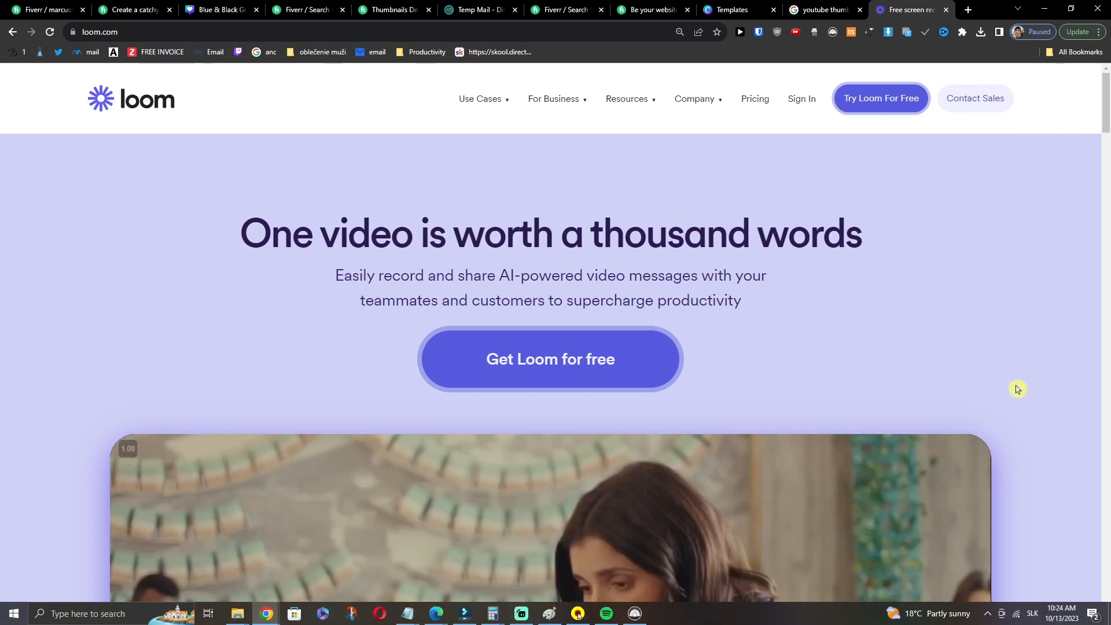
{"action": "left_click", "coordinate": [75, 8]}
{"action": "scroll", "coordinate": [431, 425], "scroll_direction": "down", "scroll_amount": 4}
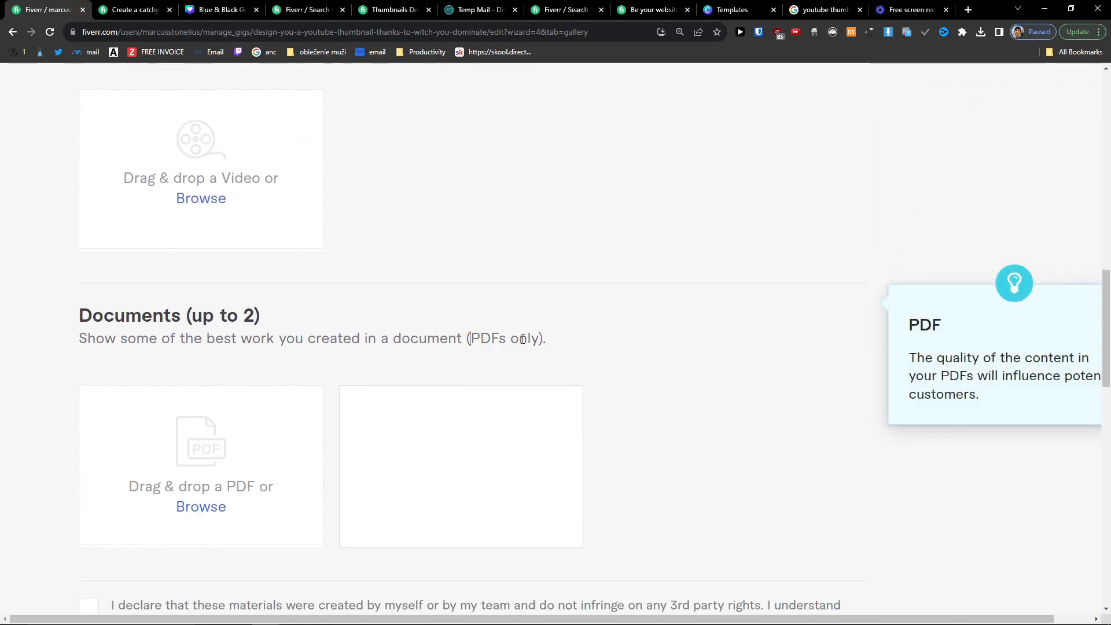
Step: Tick the own-materials declaration and Save & Continue to reach the Publish step
{"action": "scroll", "coordinate": [513, 345], "scroll_direction": "down", "scroll_amount": 2}
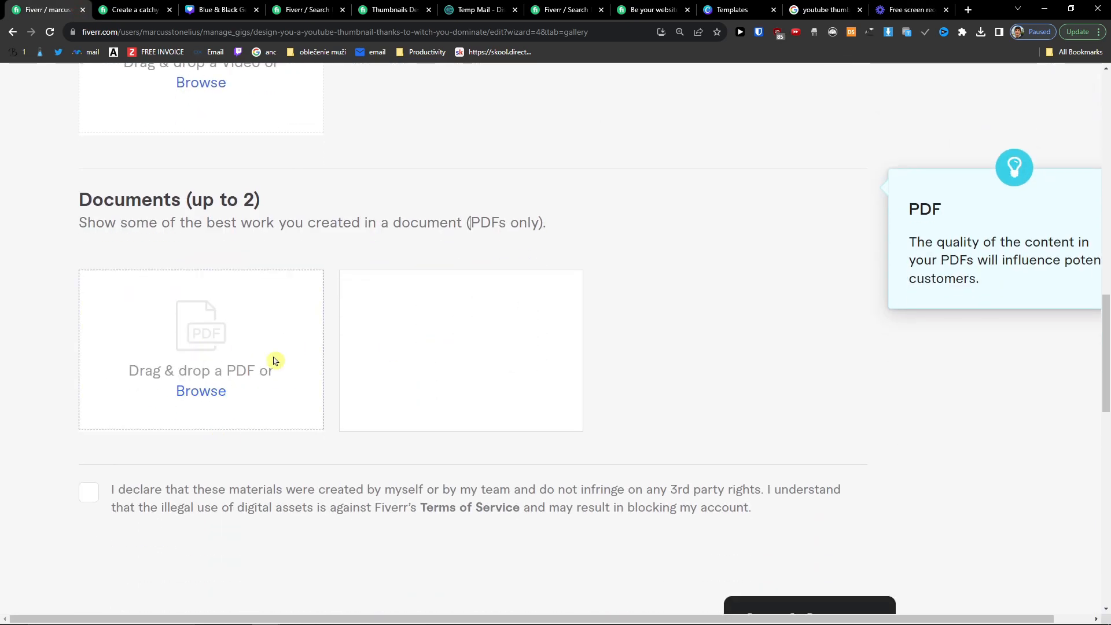
{"action": "scroll", "coordinate": [277, 480], "scroll_direction": "down", "scroll_amount": 2}
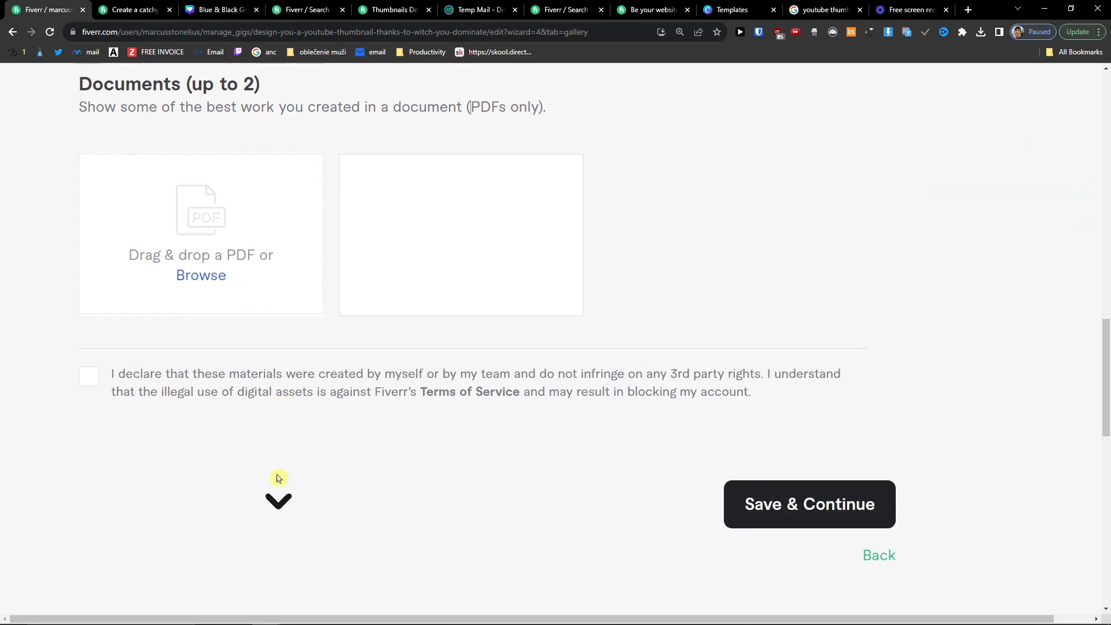
{"action": "left_click", "coordinate": [790, 515]}
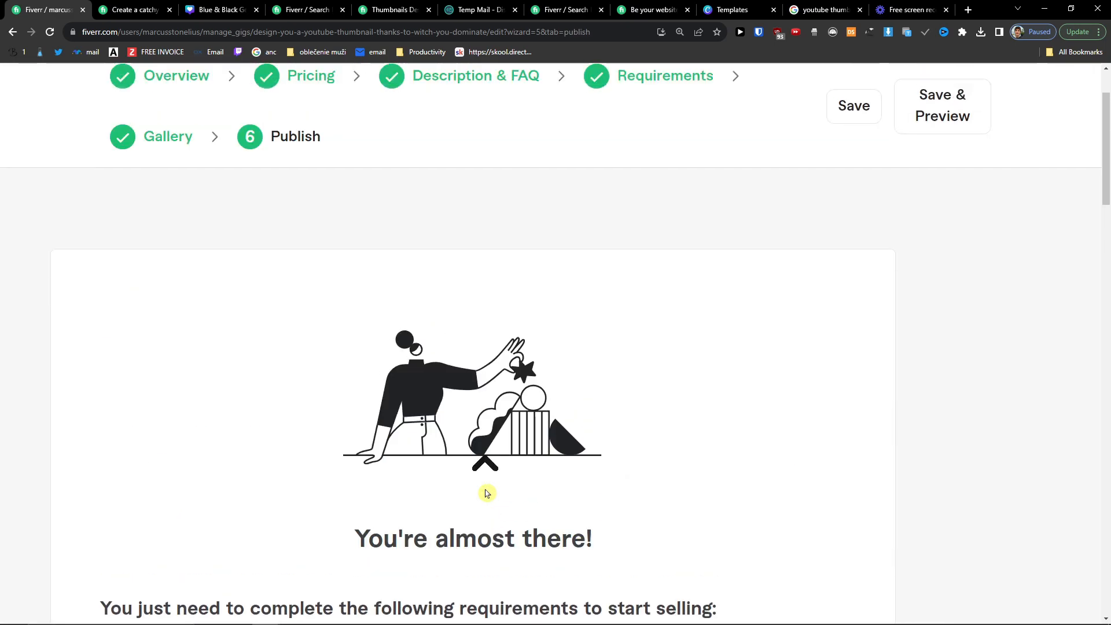
Step: Answer No to 'Are you a U.S. person' on the W-9 check, save, and dismiss the confirmation
{"action": "scroll", "coordinate": [486, 493], "scroll_direction": "down", "scroll_amount": 8}
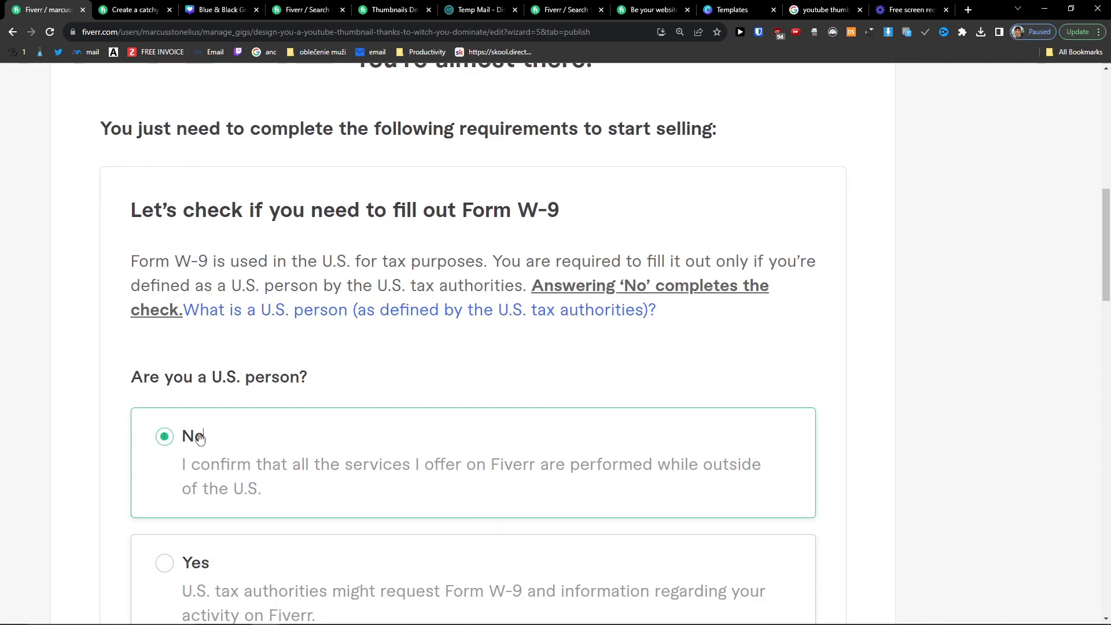
{"action": "scroll", "coordinate": [99, 445], "scroll_direction": "down", "scroll_amount": 8}
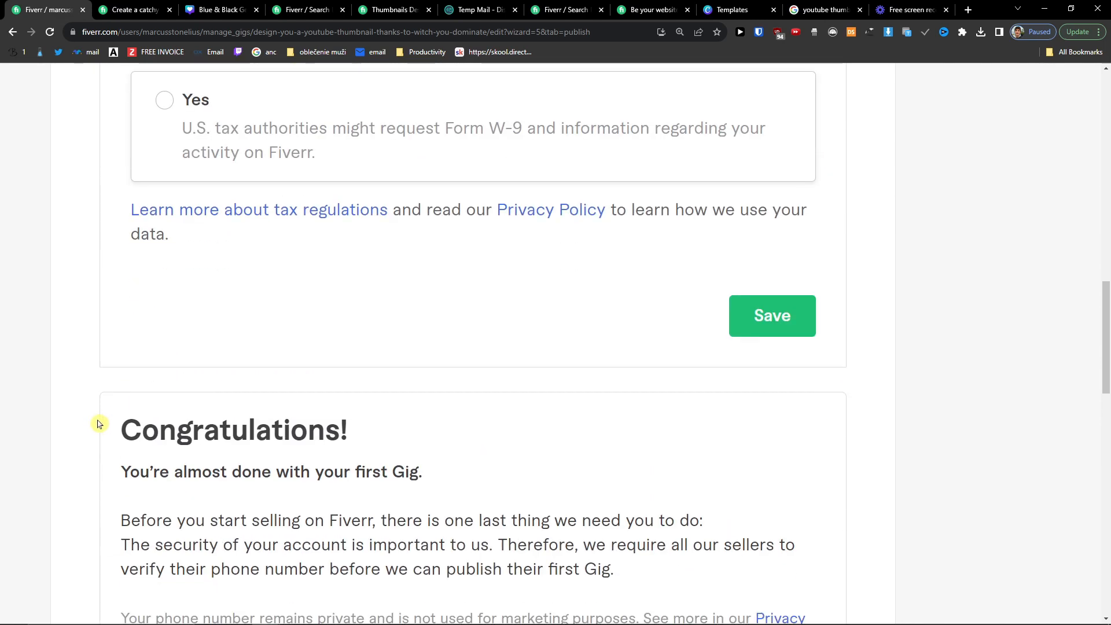
{"action": "left_click", "coordinate": [751, 328]}
{"action": "left_click", "coordinate": [547, 454]}
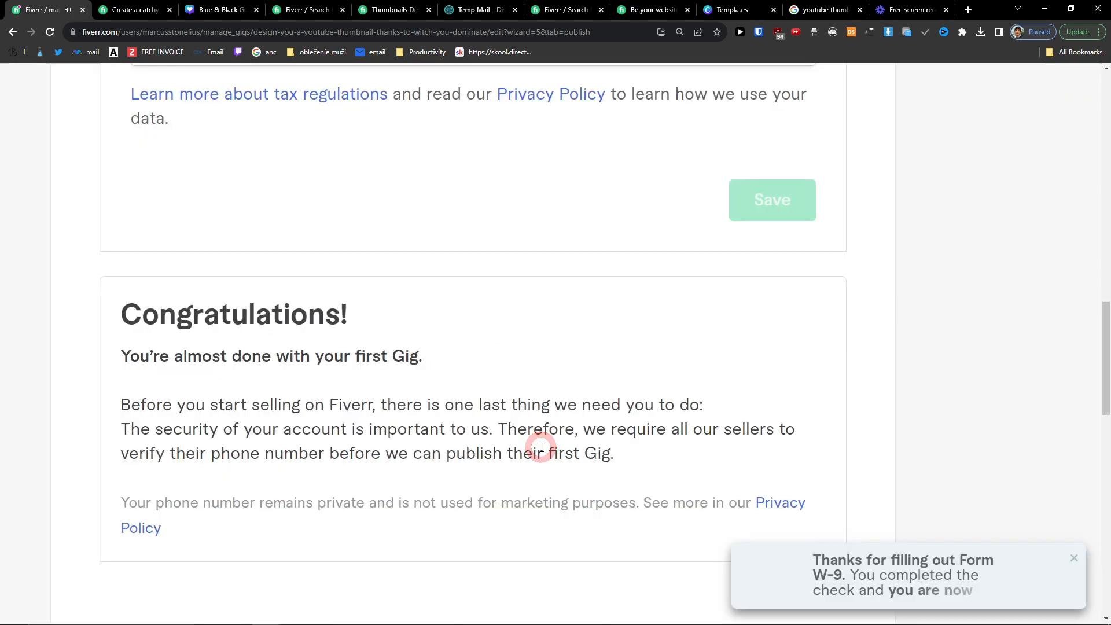
Step: Start phone verification with Verify Now and select the Phone Number field
{"action": "scroll", "coordinate": [463, 438], "scroll_direction": "down", "scroll_amount": 2}
{"action": "left_click", "coordinate": [793, 471]}
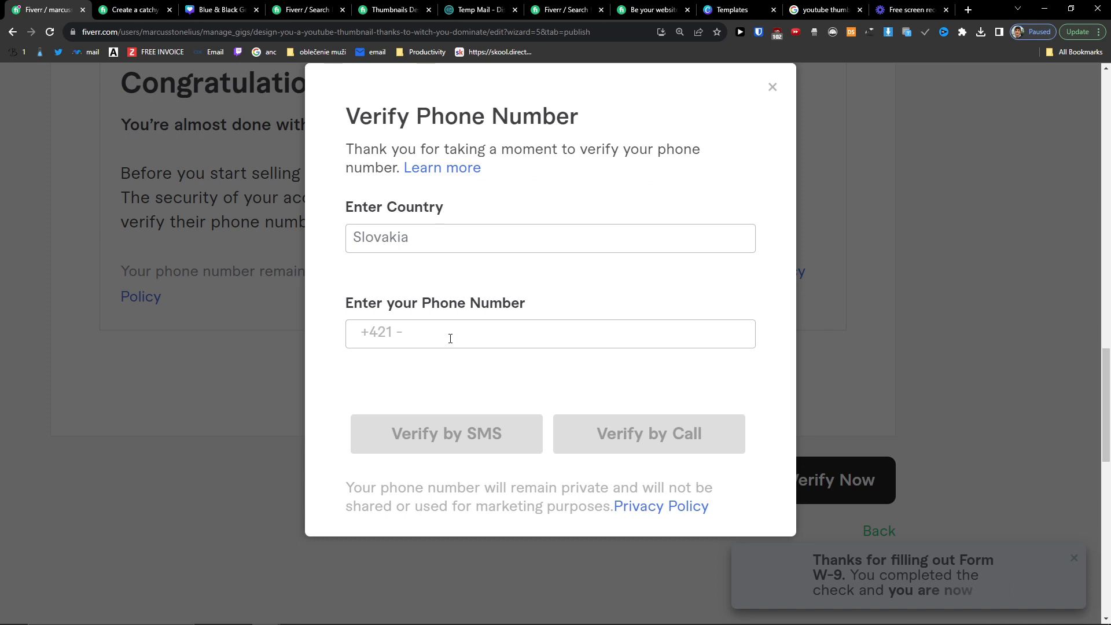
{"action": "left_click", "coordinate": [574, 331]}
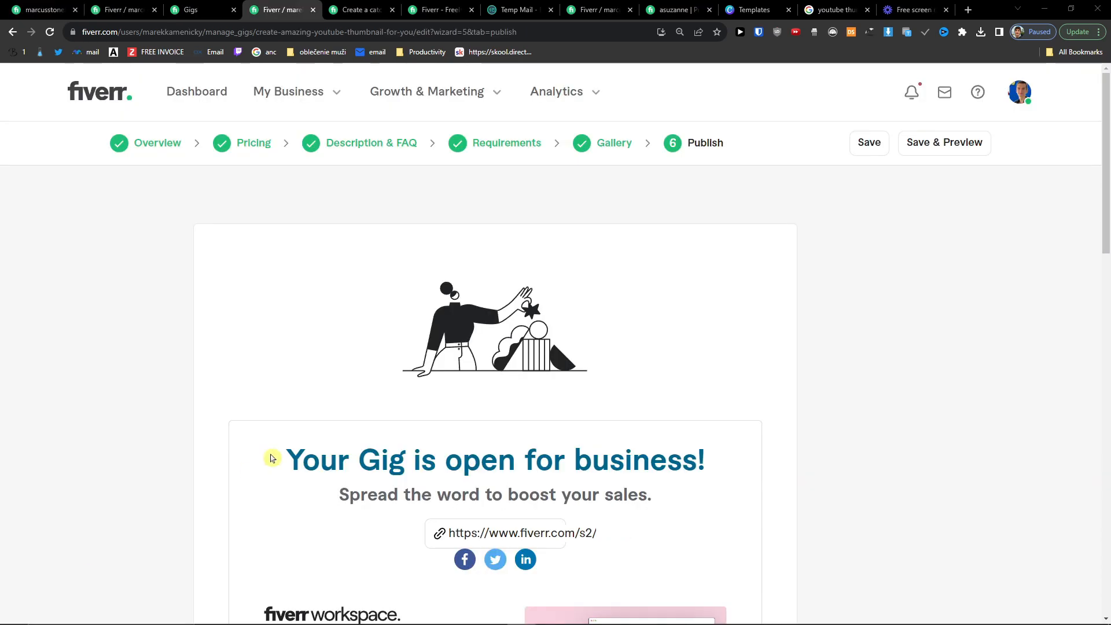
Step: Finish the publish wizard with Done to land on the gigs list
{"action": "scroll", "coordinate": [369, 426], "scroll_direction": "down", "scroll_amount": 2}
{"action": "left_click_drag", "start_coordinate": [287, 345], "coordinate": [671, 350]}
{"action": "scroll", "coordinate": [581, 348], "scroll_direction": "down", "scroll_amount": 8}
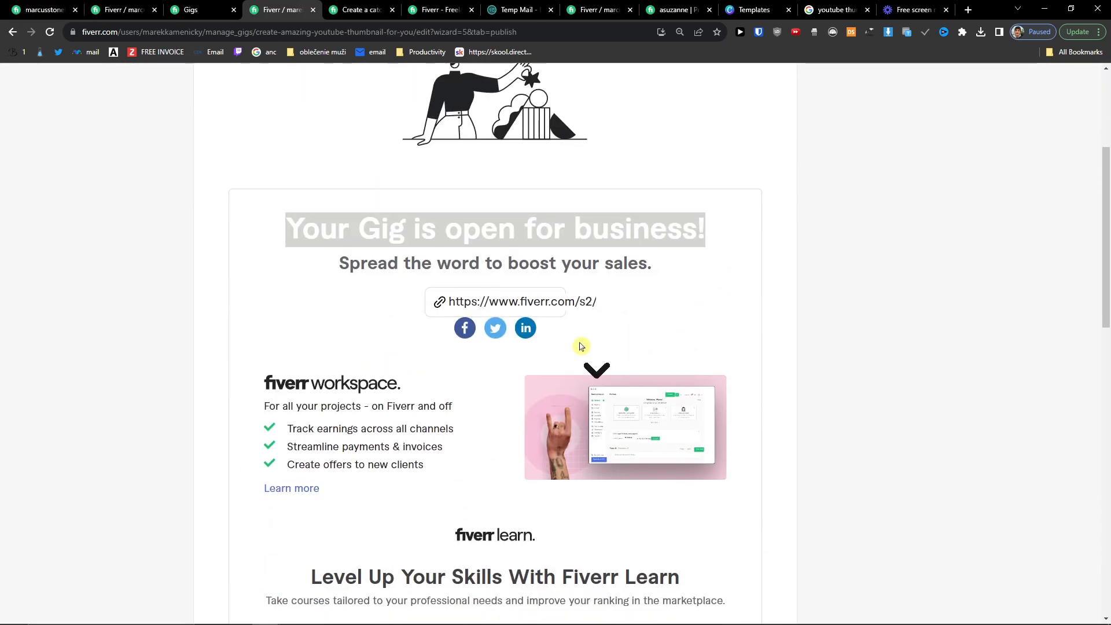
{"action": "left_click", "coordinate": [759, 509]}
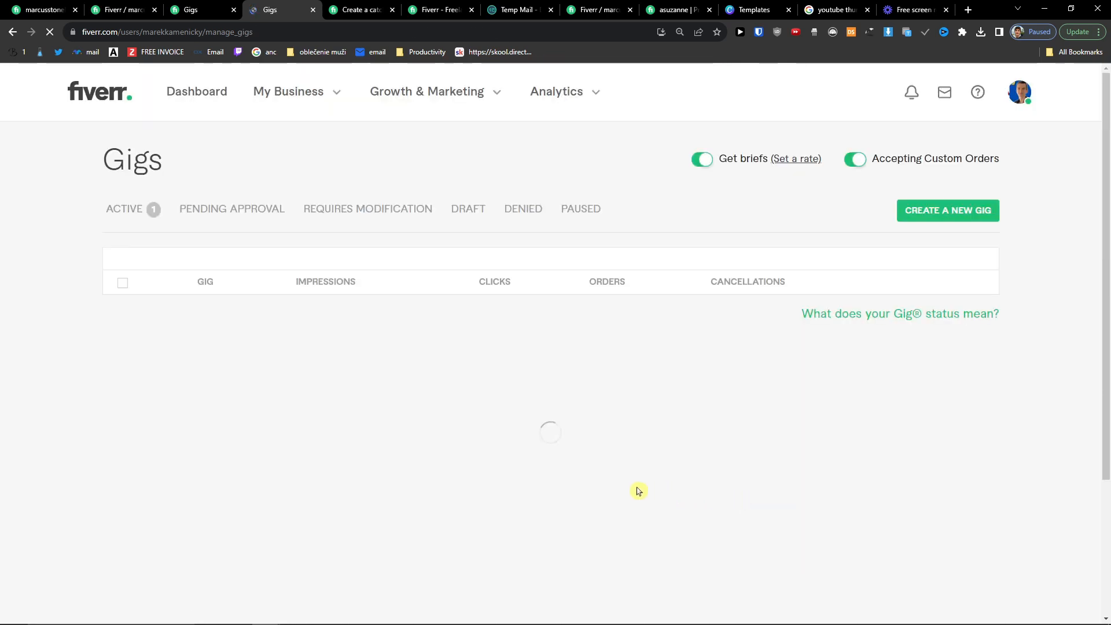
Step: Open the published thumbnail gig in a new tab and use Save & Preview to view its page
{"action": "middle_click", "coordinate": [281, 335]}
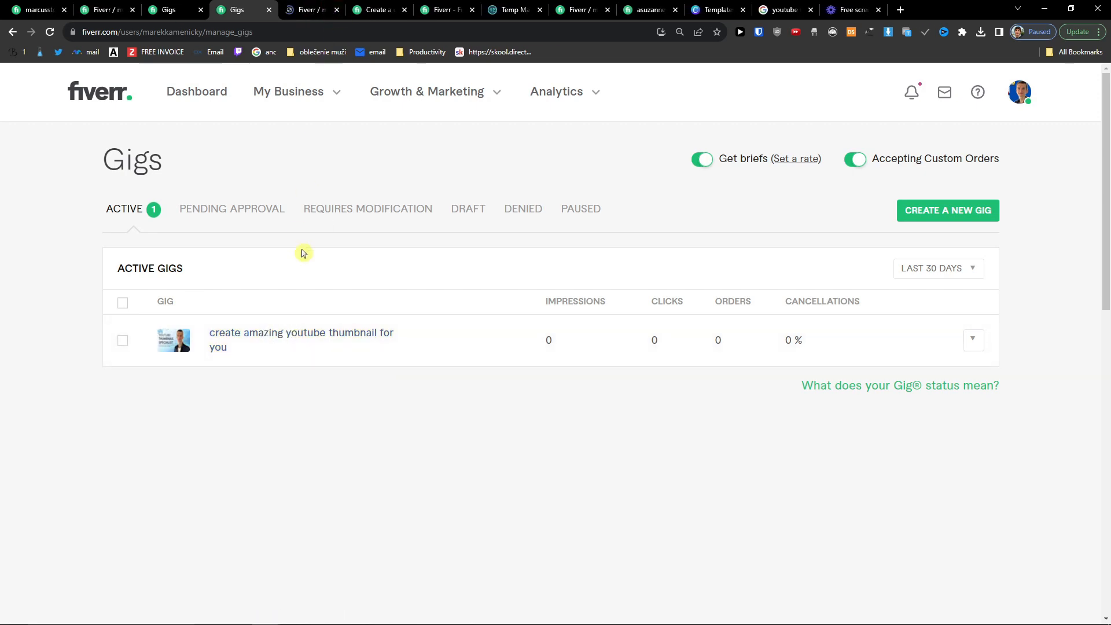
{"action": "left_click", "coordinate": [310, 10]}
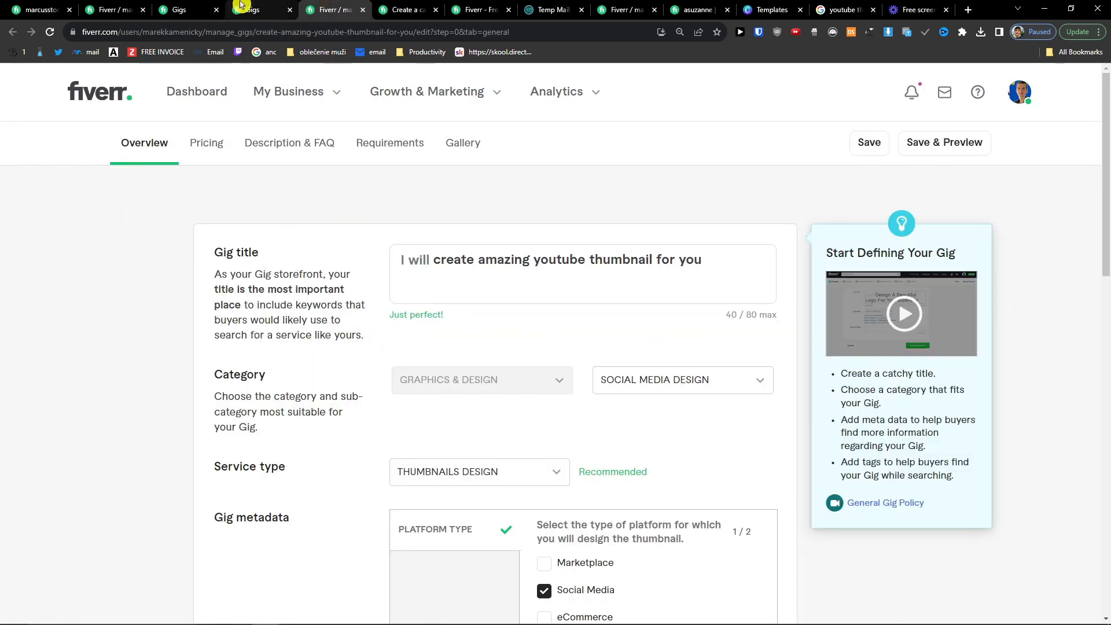
{"action": "left_click", "coordinate": [252, 9]}
{"action": "left_click", "coordinate": [336, 9]}
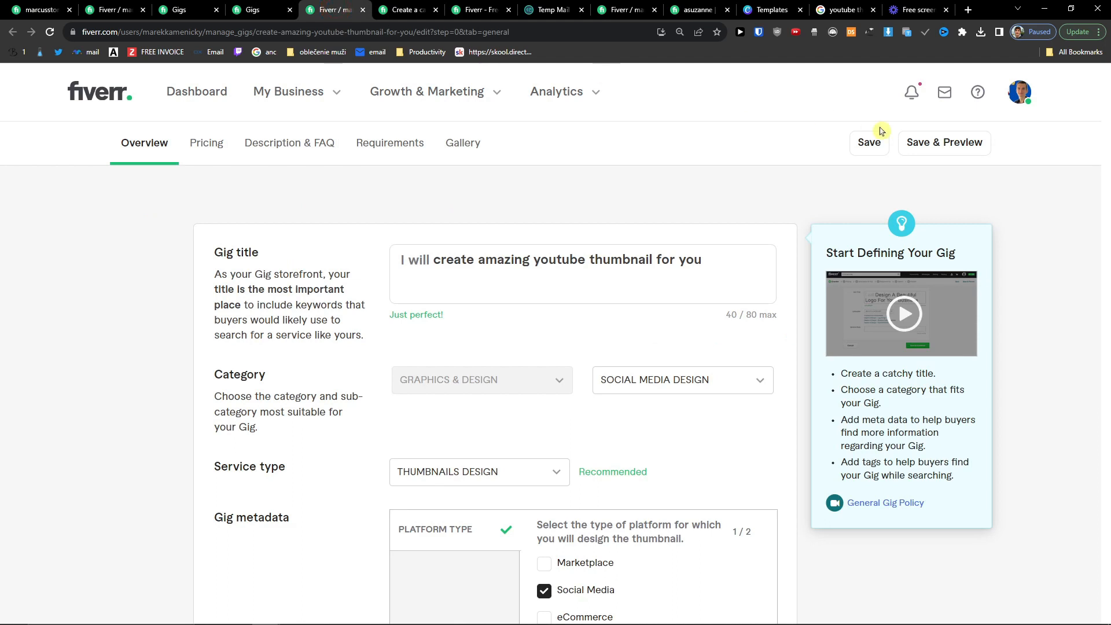
{"action": "left_click", "coordinate": [947, 148]}
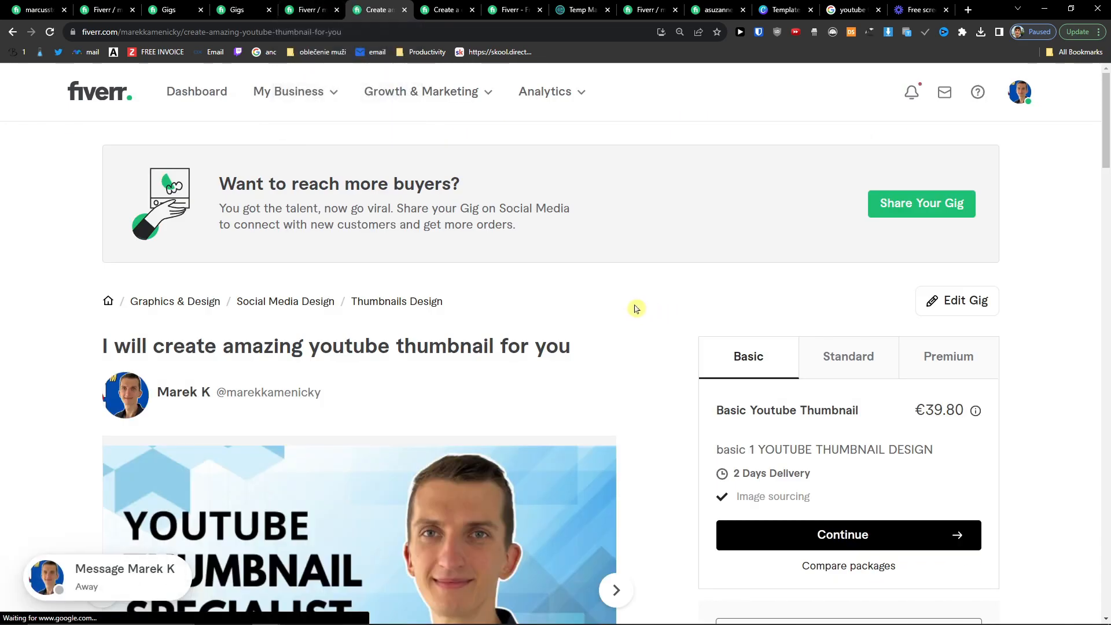
{"action": "scroll", "coordinate": [631, 307], "scroll_direction": "down", "scroll_amount": 1}
{"action": "scroll", "coordinate": [630, 307], "scroll_direction": "up", "scroll_amount": 2}
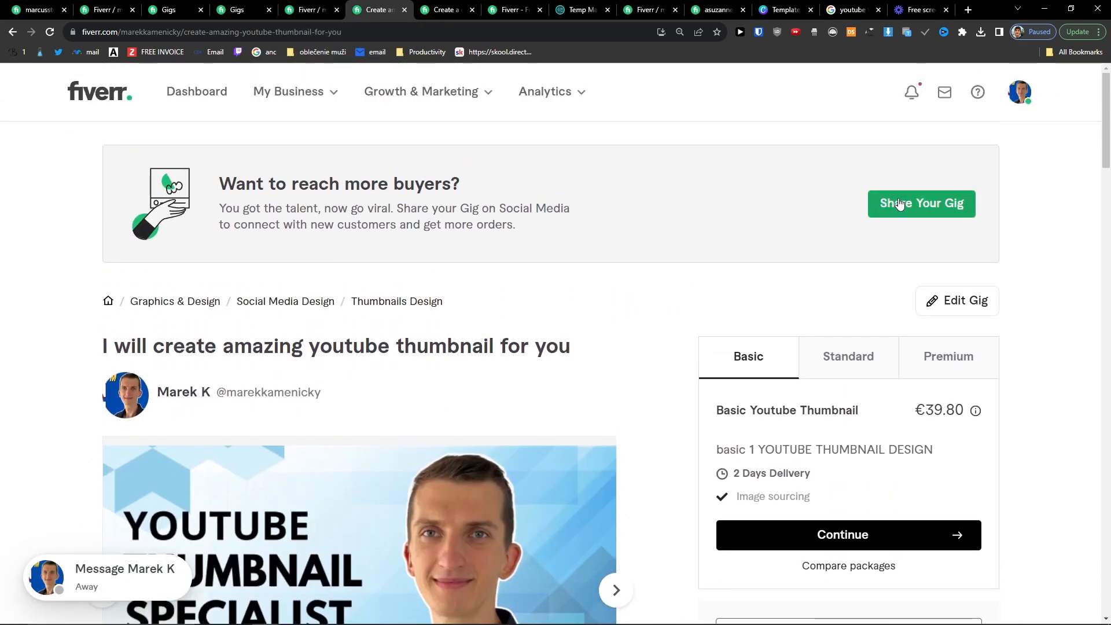
{"action": "left_click", "coordinate": [904, 212]}
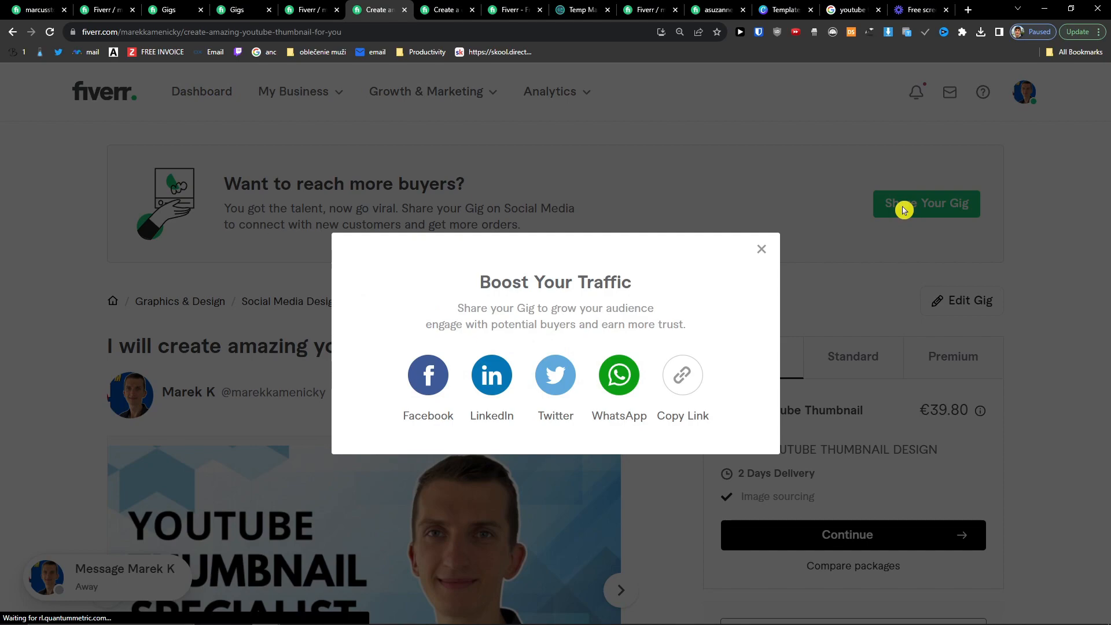
{"action": "left_click", "coordinate": [704, 364]}
{"action": "left_click", "coordinate": [762, 249]}
{"action": "key", "text": "ctrl+shift+n"}
{"action": "key", "text": "ctrl+v"}
{"action": "key", "text": "Return"}
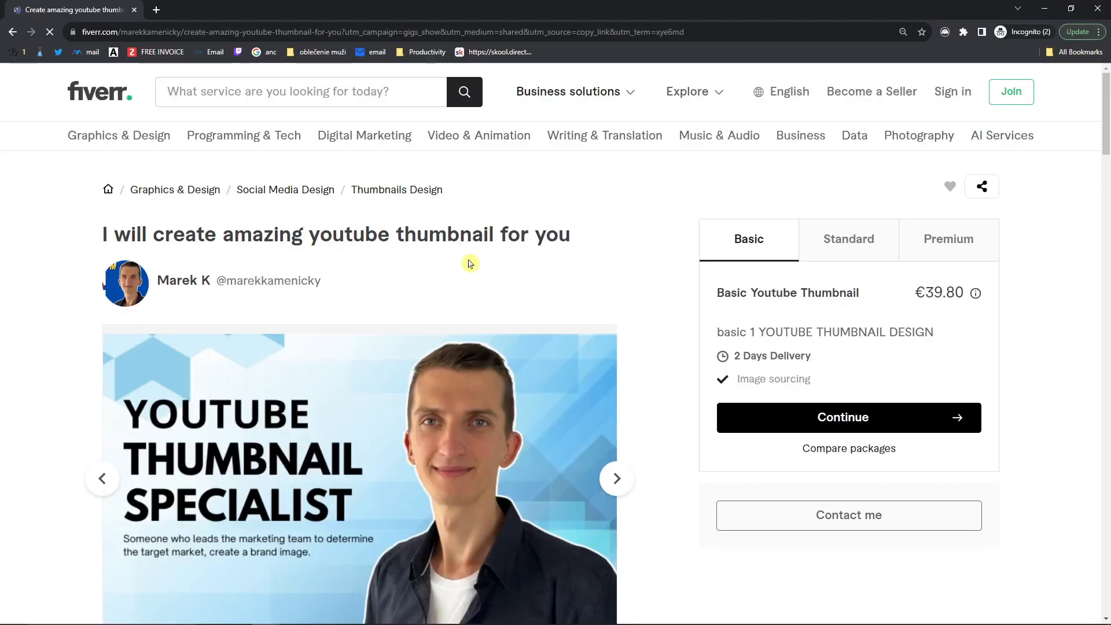
{"action": "scroll", "coordinate": [628, 290], "scroll_direction": "down", "scroll_amount": 4}
{"action": "left_click", "coordinate": [616, 249]}
{"action": "left_click", "coordinate": [617, 248]}
{"action": "scroll", "coordinate": [629, 291], "scroll_direction": "down", "scroll_amount": 6}
{"action": "scroll", "coordinate": [630, 291], "scroll_direction": "down", "scroll_amount": 10}
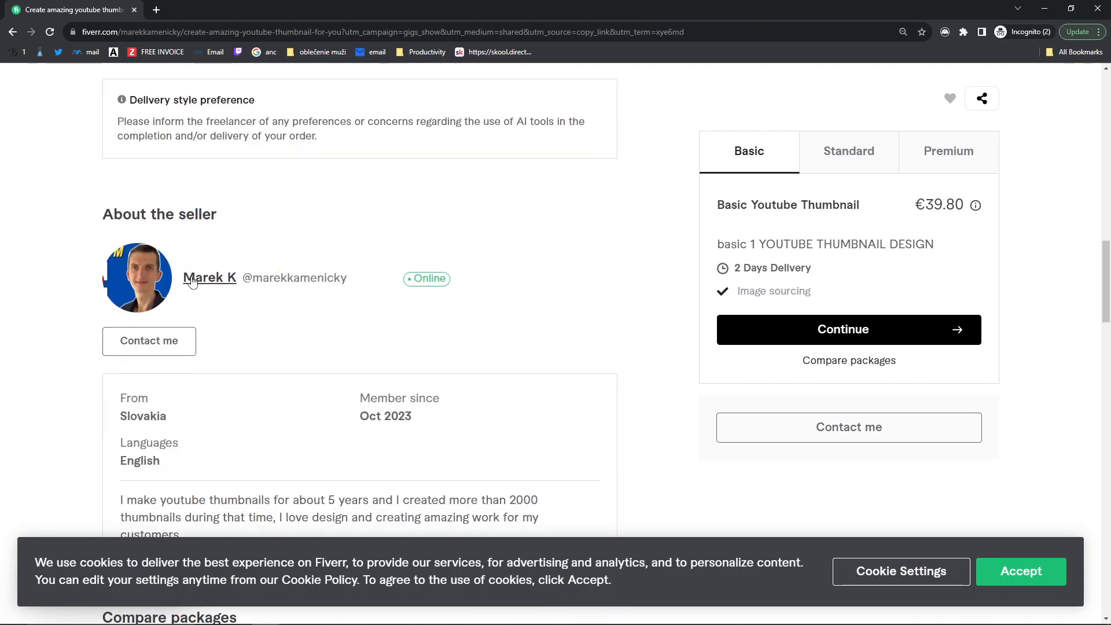
{"action": "scroll", "coordinate": [193, 282], "scroll_direction": "down", "scroll_amount": 6}
{"action": "scroll", "coordinate": [216, 318], "scroll_direction": "down", "scroll_amount": 4}
{"action": "scroll", "coordinate": [213, 334], "scroll_direction": "down", "scroll_amount": 4}
{"action": "scroll", "coordinate": [211, 335], "scroll_direction": "up", "scroll_amount": 6}
{"action": "scroll", "coordinate": [211, 336], "scroll_direction": "up", "scroll_amount": 15}
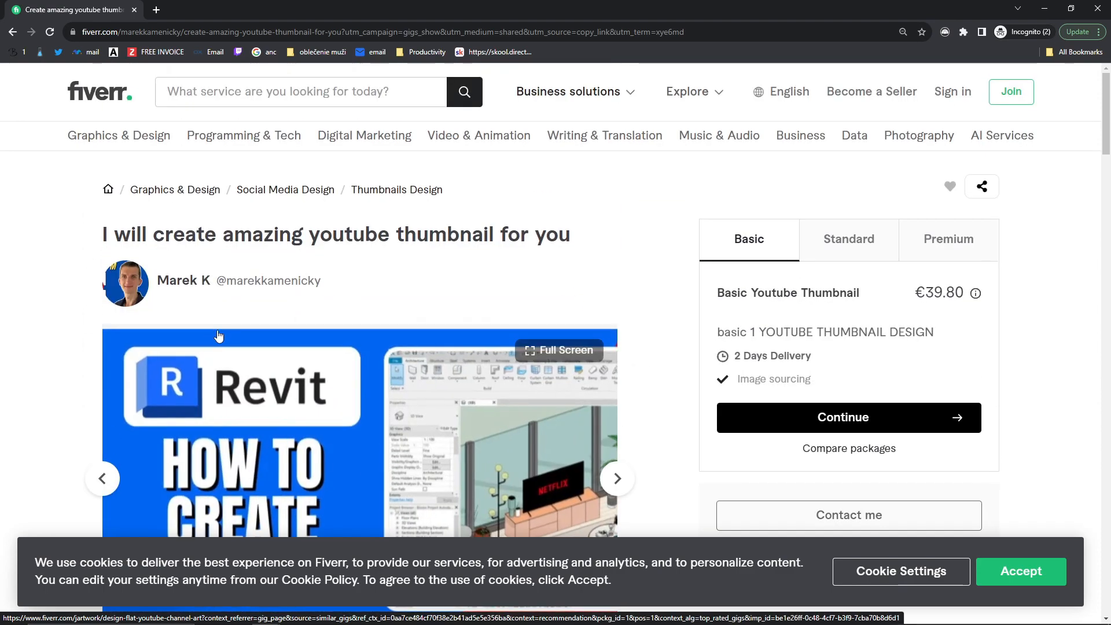
{"action": "left_click", "coordinate": [833, 239]}
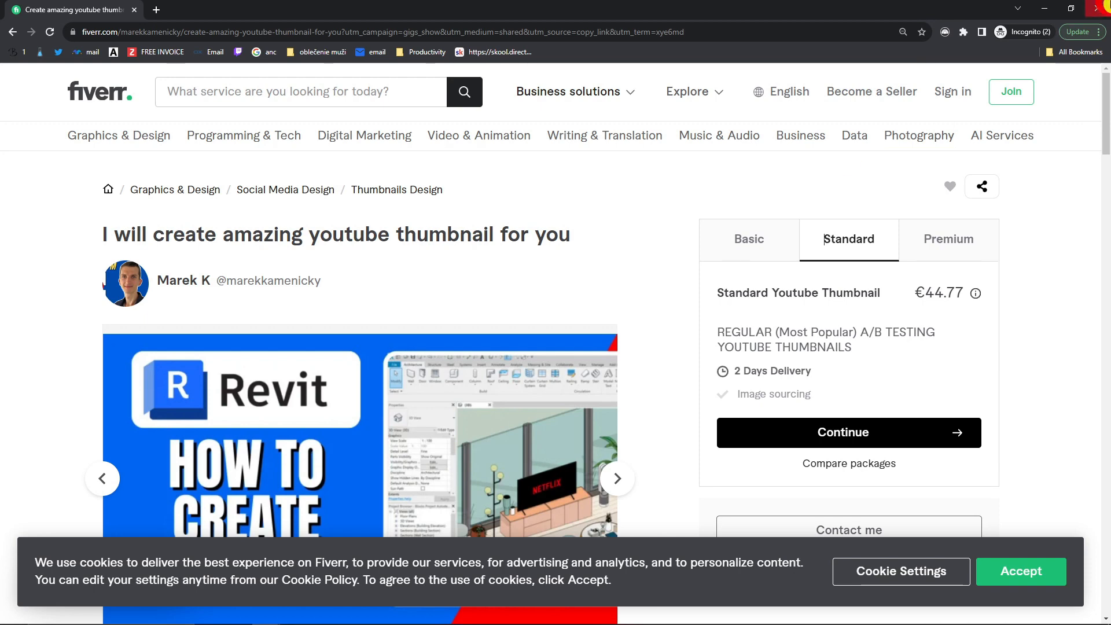
{"action": "left_click", "coordinate": [1098, 8]}
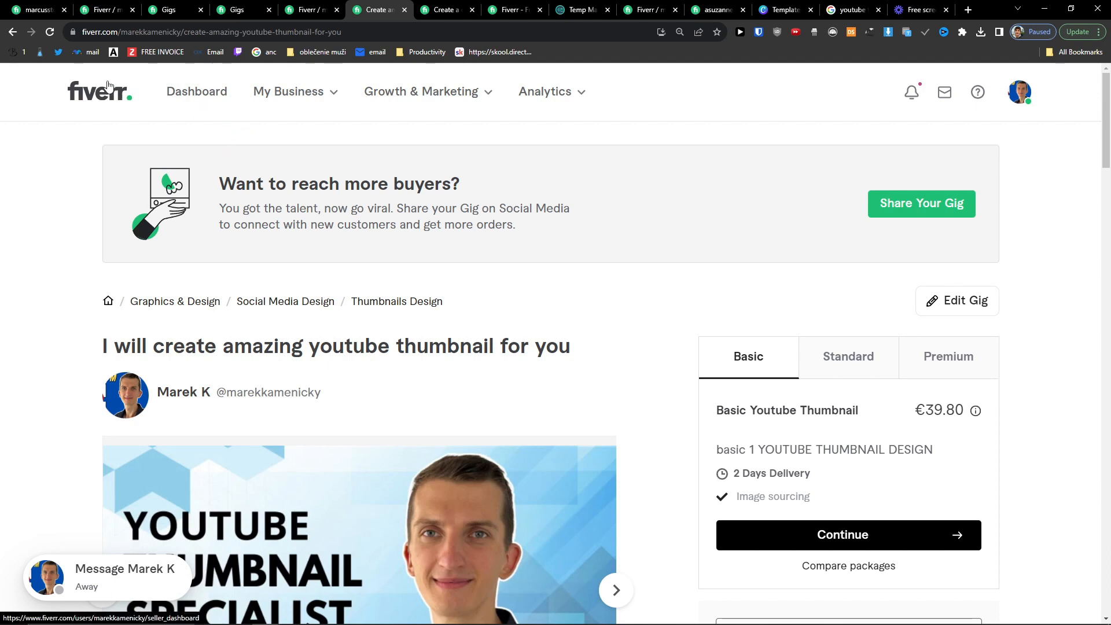
Step: Open the seller Dashboard and look it over
{"action": "mouse_move", "coordinate": [54, 12]}
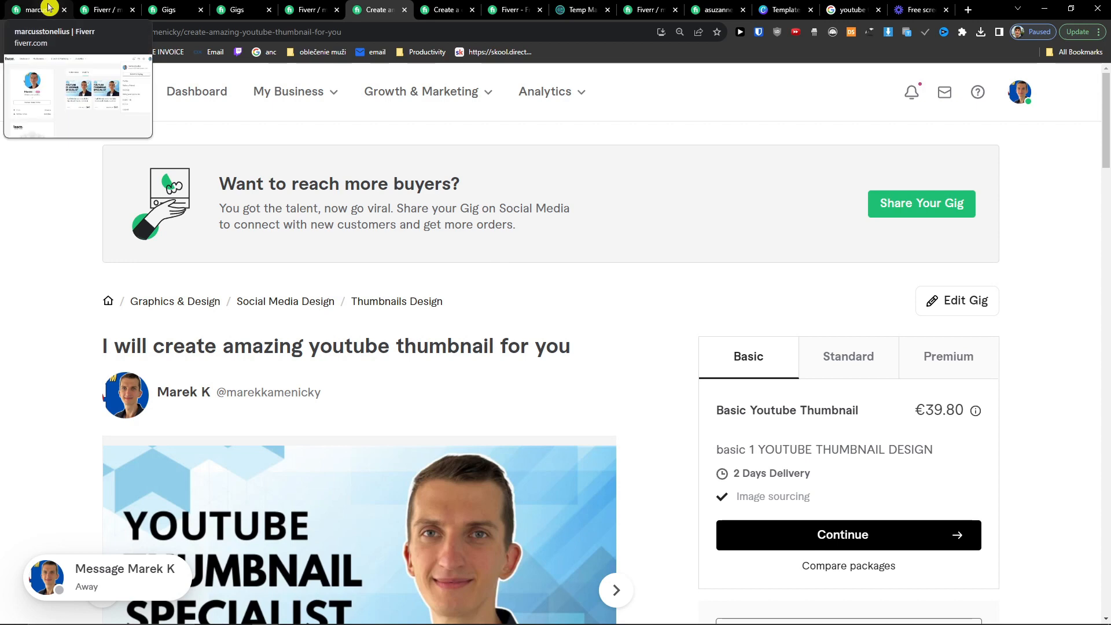
{"action": "left_click", "coordinate": [202, 99]}
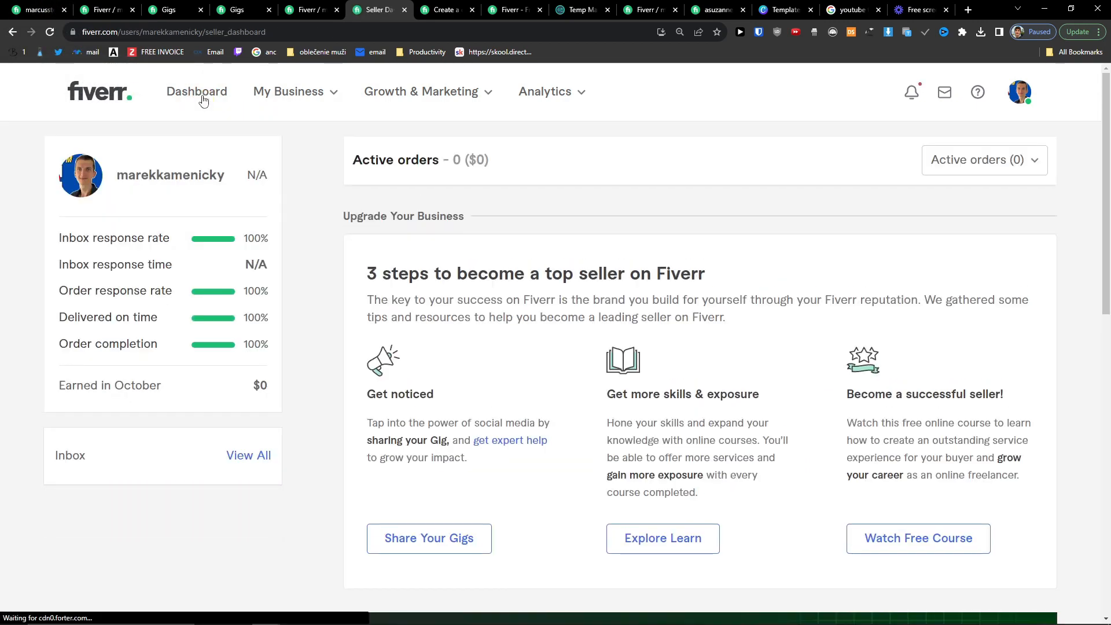
{"action": "left_click_drag", "start_coordinate": [560, 164], "coordinate": [340, 161]}
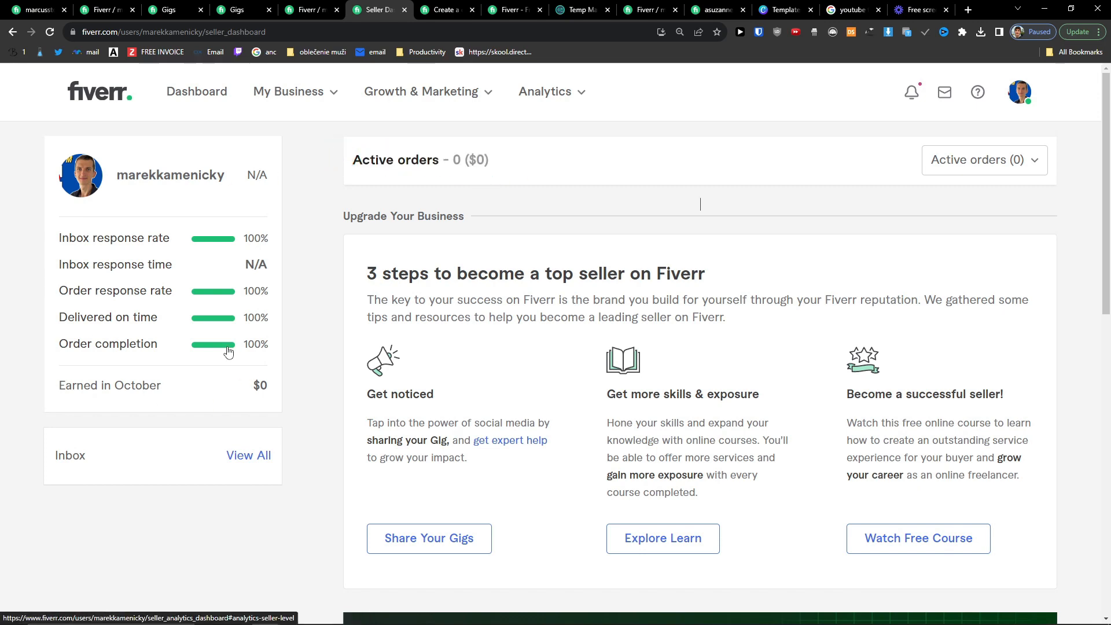
{"action": "mouse_move", "coordinate": [259, 385]}
{"action": "scroll", "coordinate": [322, 375], "scroll_direction": "down", "scroll_amount": 2}
{"action": "scroll", "coordinate": [322, 375], "scroll_direction": "up", "scroll_amount": 2}
{"action": "scroll", "coordinate": [323, 375], "scroll_direction": "down", "scroll_amount": 7}
{"action": "scroll", "coordinate": [322, 375], "scroll_direction": "up", "scroll_amount": 8}
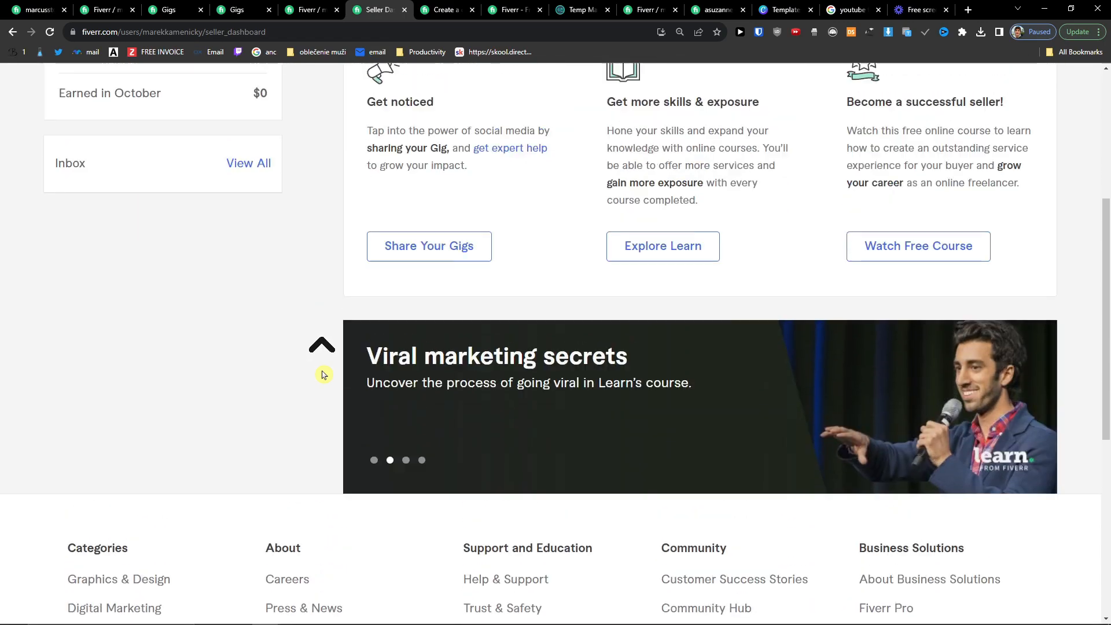
Step: Check the Orders and Gigs lists under My Business, then bring up the competitor seller's profile
{"action": "left_click", "coordinate": [332, 93]}
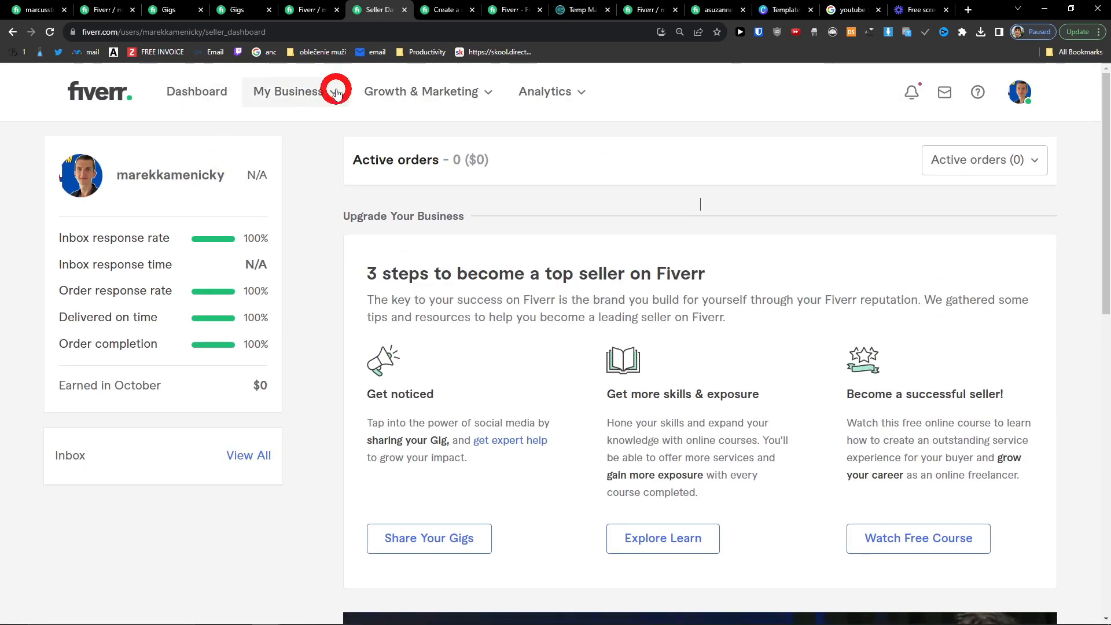
{"action": "left_click", "coordinate": [326, 132]}
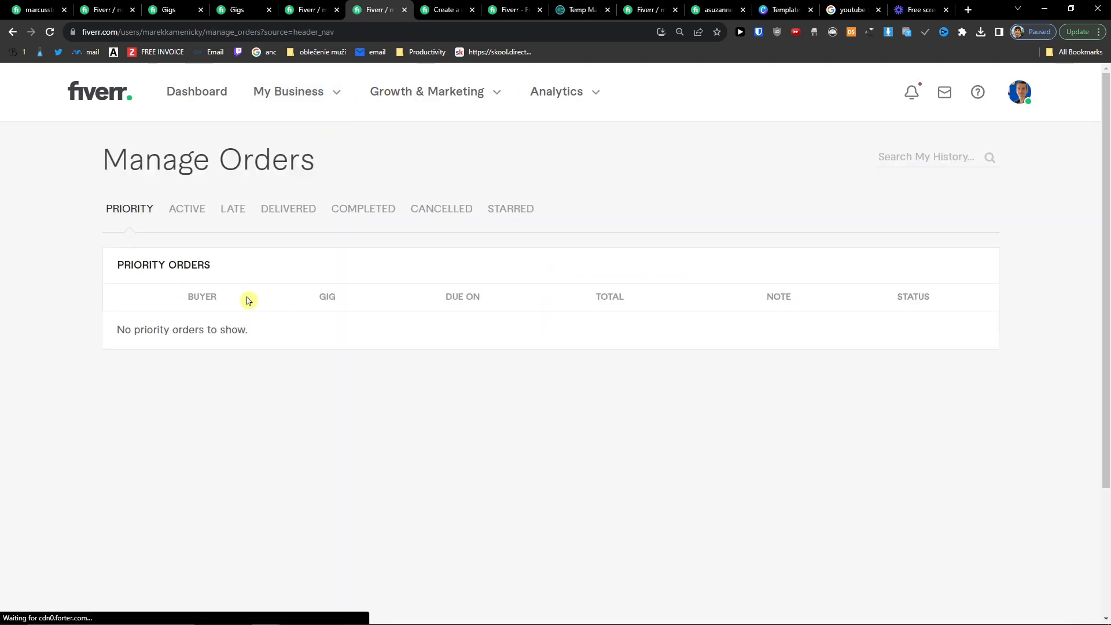
{"action": "left_click", "coordinate": [333, 91]}
{"action": "left_click", "coordinate": [322, 168]}
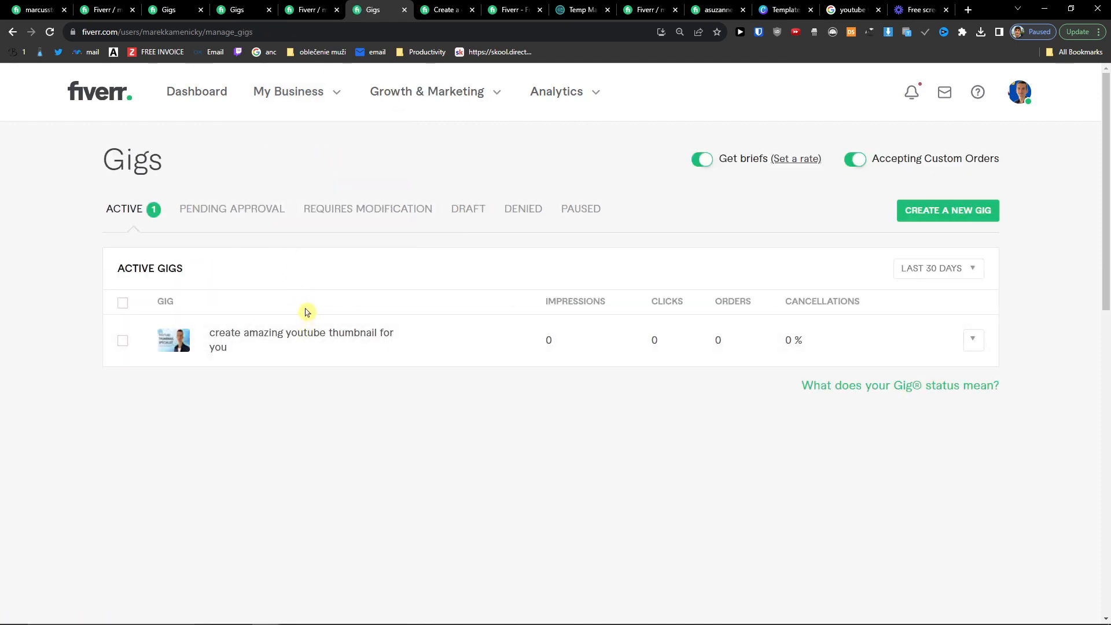
{"action": "left_click", "coordinate": [717, 10]}
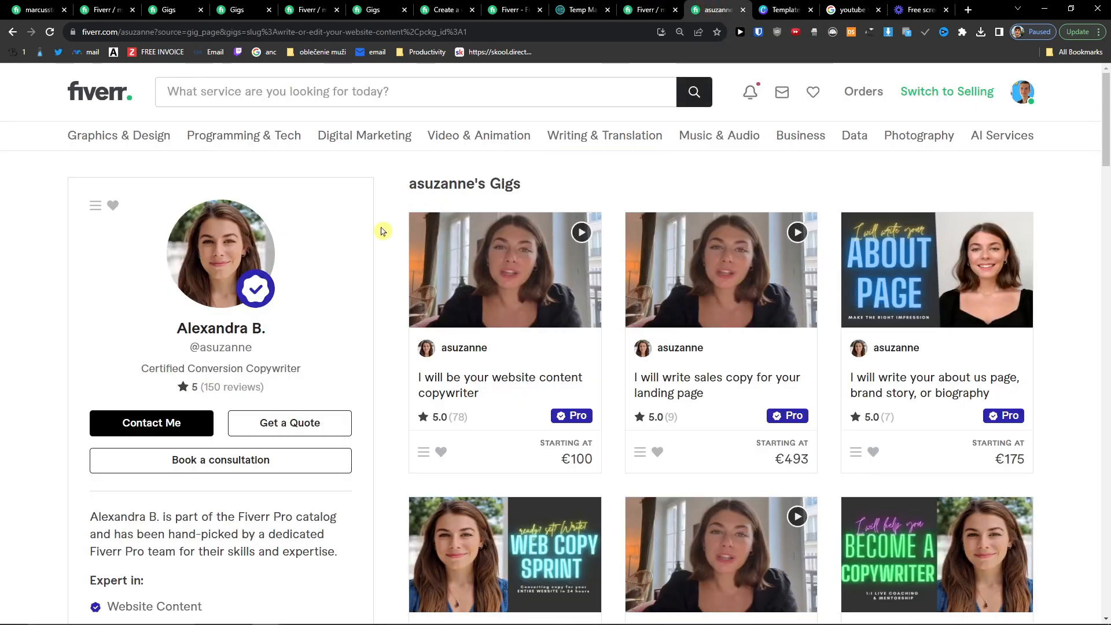
{"action": "scroll", "coordinate": [382, 231], "scroll_direction": "down", "scroll_amount": 4}
{"action": "scroll", "coordinate": [382, 231], "scroll_direction": "up", "scroll_amount": 2}
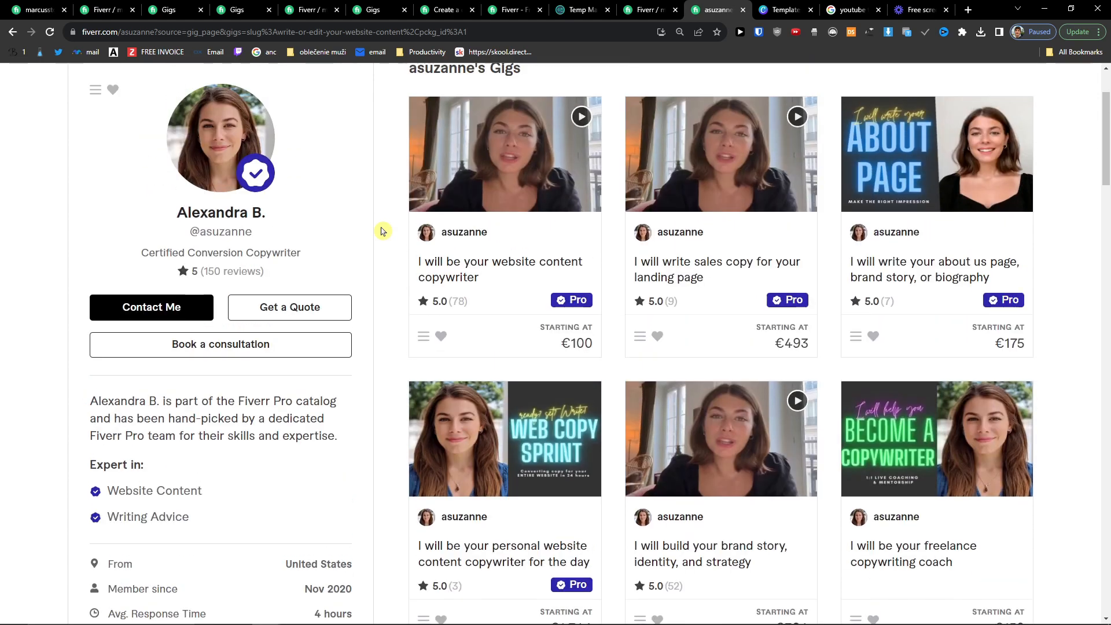
{"action": "scroll", "coordinate": [382, 231], "scroll_direction": "down", "scroll_amount": 2}
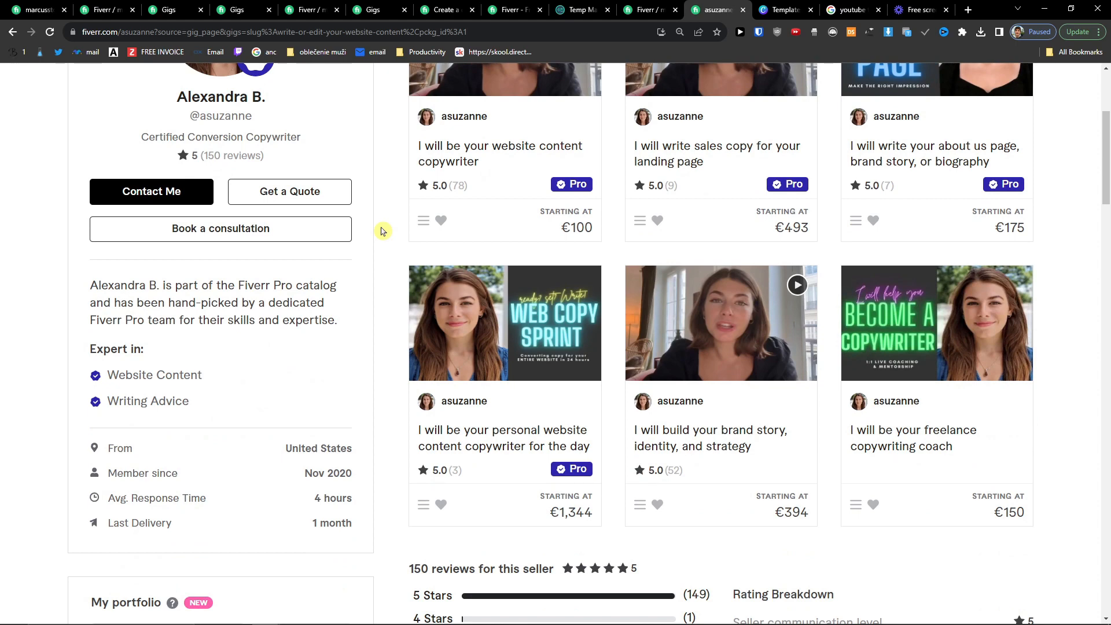
{"action": "scroll", "coordinate": [240, 317], "scroll_direction": "down", "scroll_amount": 2}
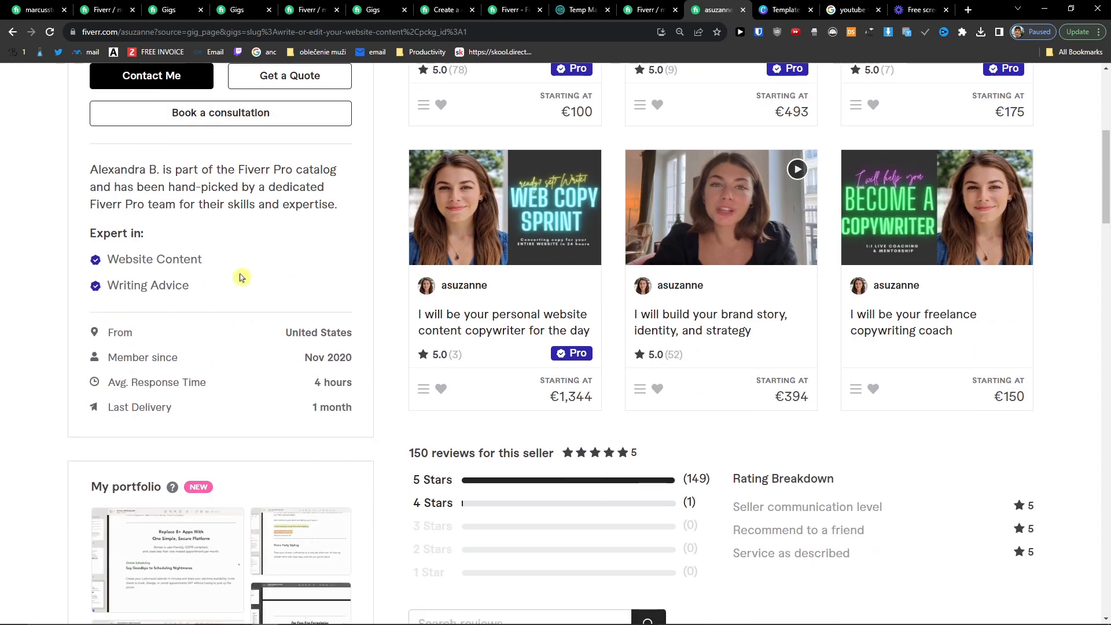
{"action": "scroll", "coordinate": [241, 278], "scroll_direction": "down", "scroll_amount": 4}
{"action": "scroll", "coordinate": [241, 277], "scroll_direction": "down", "scroll_amount": 6}
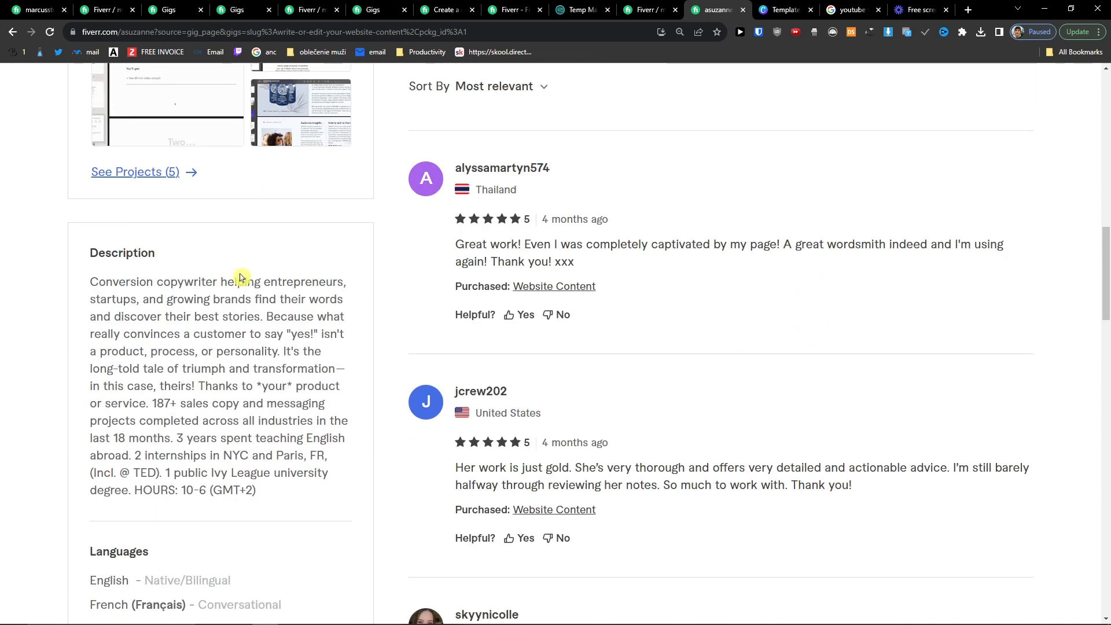
{"action": "scroll", "coordinate": [294, 434], "scroll_direction": "down", "scroll_amount": 6}
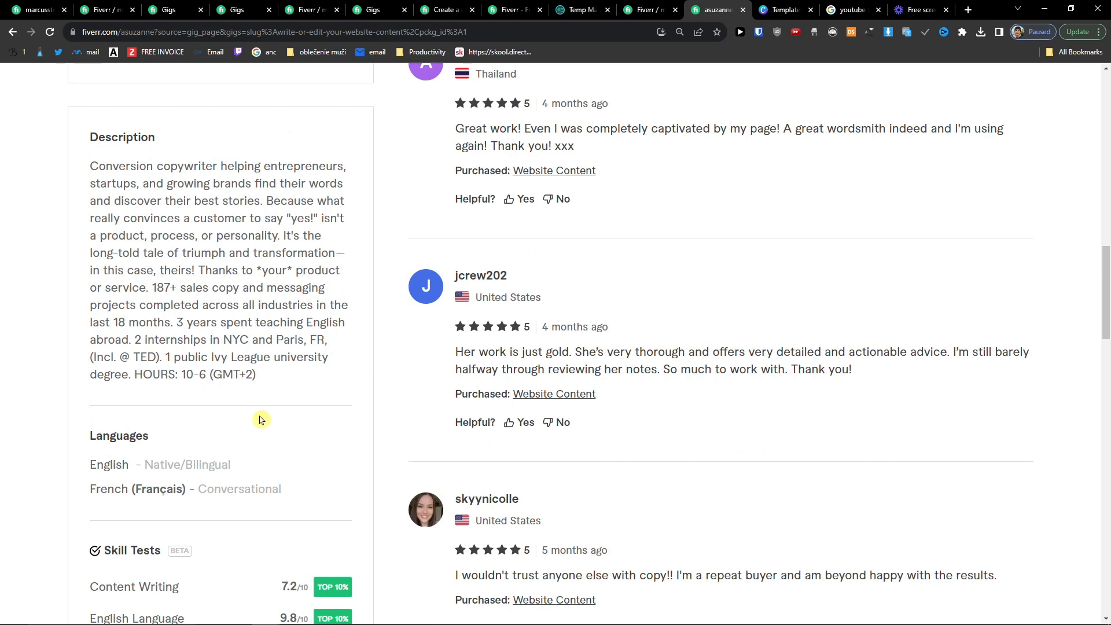
{"action": "scroll", "coordinate": [179, 405], "scroll_direction": "down", "scroll_amount": 2}
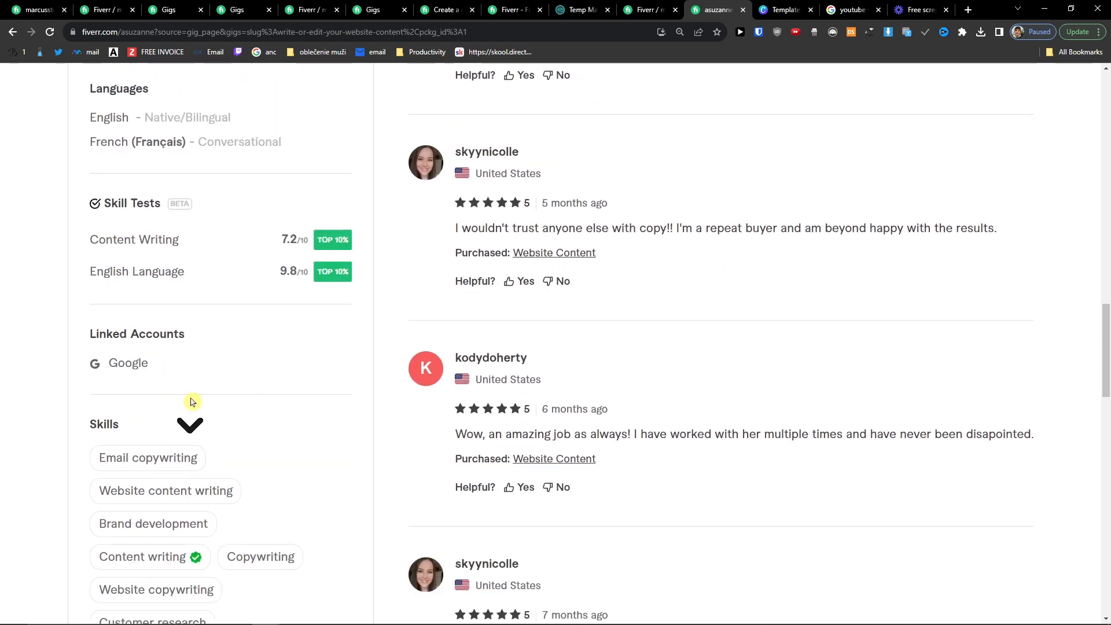
{"action": "scroll", "coordinate": [214, 338], "scroll_direction": "down", "scroll_amount": 2}
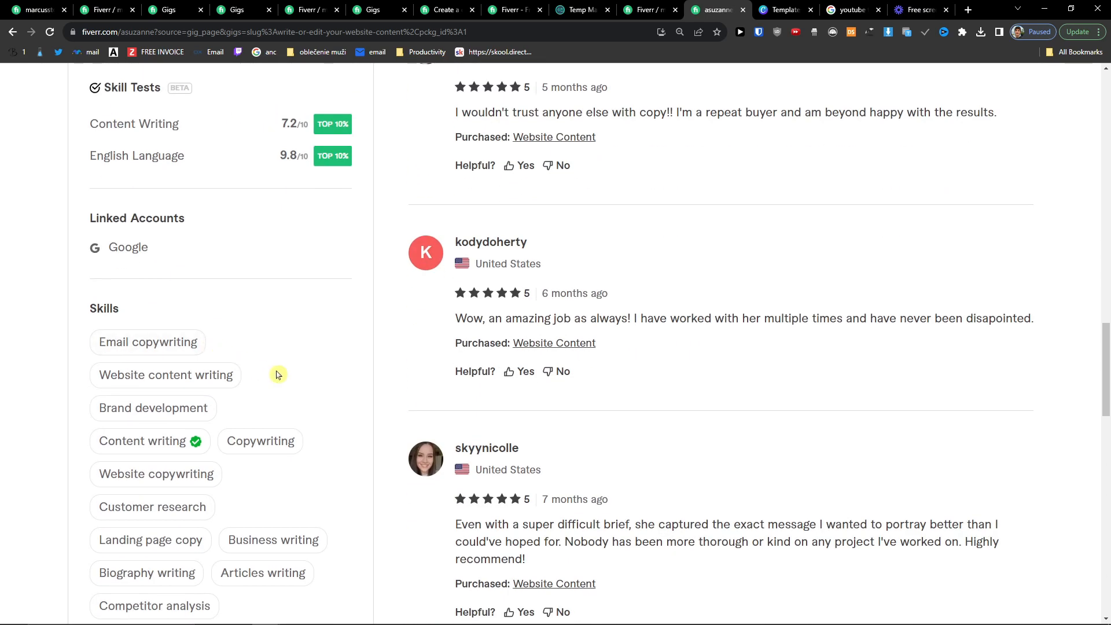
{"action": "scroll", "coordinate": [250, 377], "scroll_direction": "down", "scroll_amount": 4}
{"action": "scroll", "coordinate": [252, 388], "scroll_direction": "down", "scroll_amount": 2}
{"action": "scroll", "coordinate": [250, 388], "scroll_direction": "down", "scroll_amount": 2}
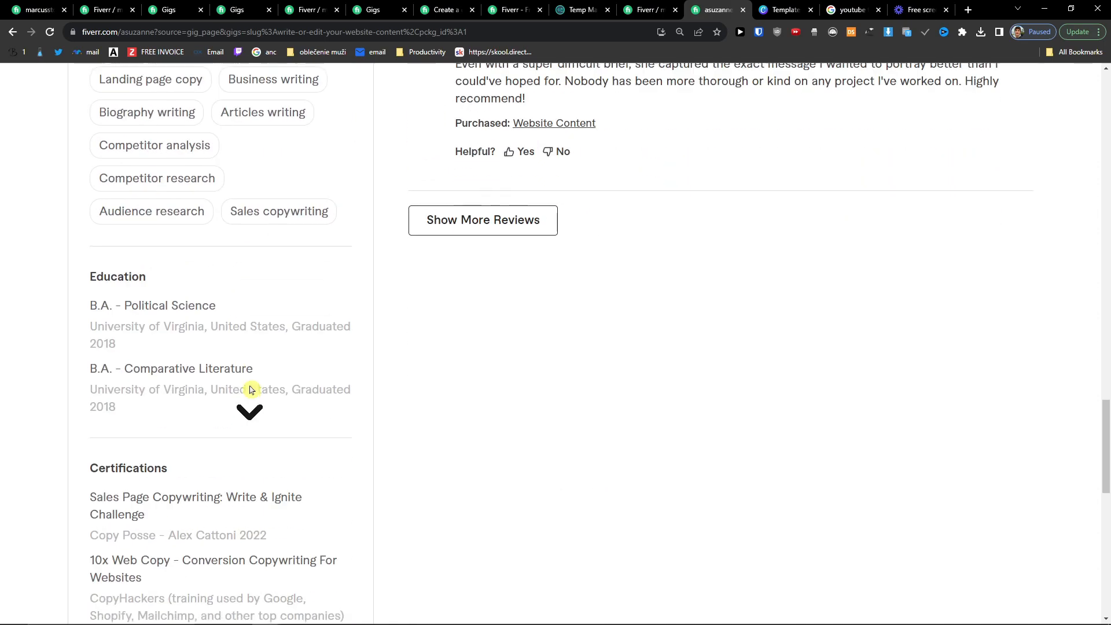
{"action": "scroll", "coordinate": [253, 387], "scroll_direction": "down", "scroll_amount": 2}
{"action": "middle_click", "coordinate": [504, 470]}
{"action": "scroll", "coordinate": [493, 454], "scroll_direction": "up", "scroll_amount": 20}
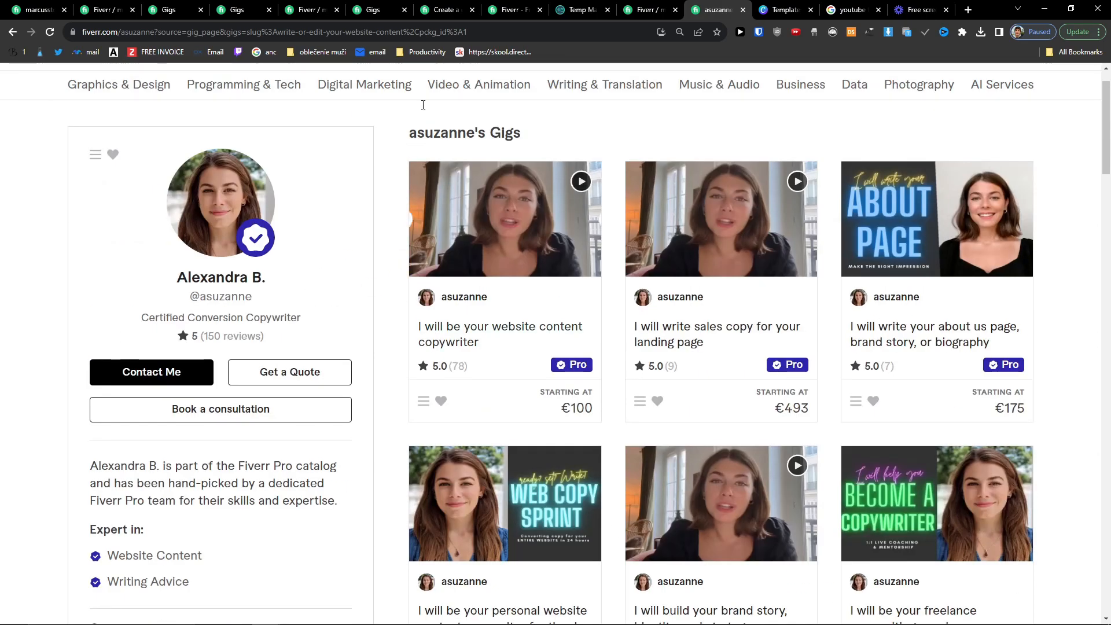
Step: Open your own seller profile page from the gigs management list
{"action": "left_click", "coordinate": [291, 7]}
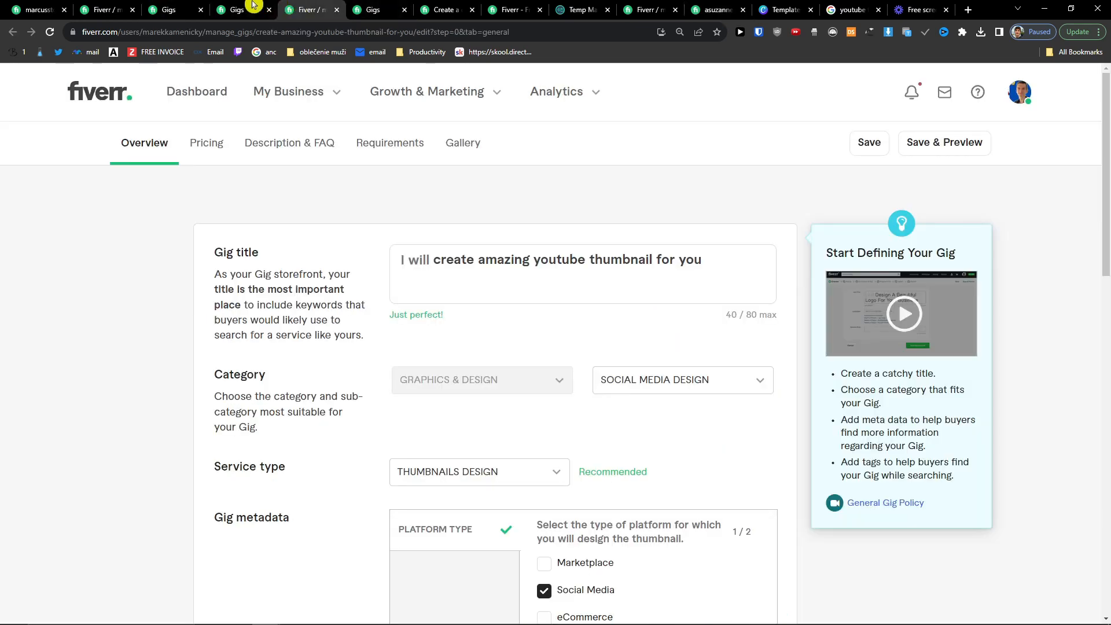
{"action": "left_click", "coordinate": [237, 6]}
{"action": "mouse_move", "coordinate": [322, 98]}
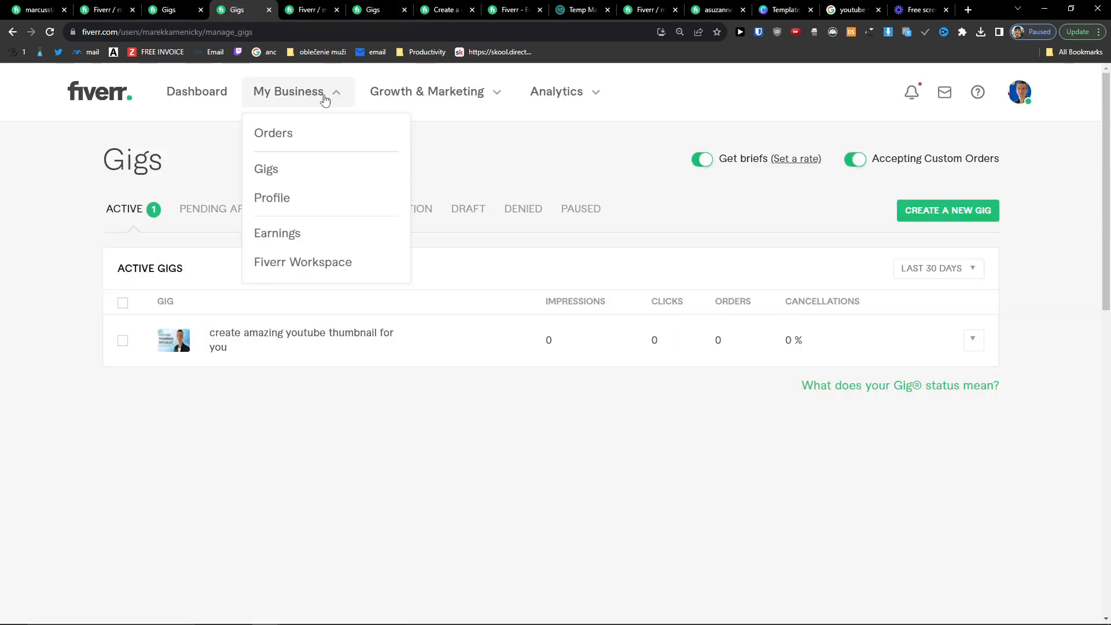
{"action": "left_click", "coordinate": [332, 196]}
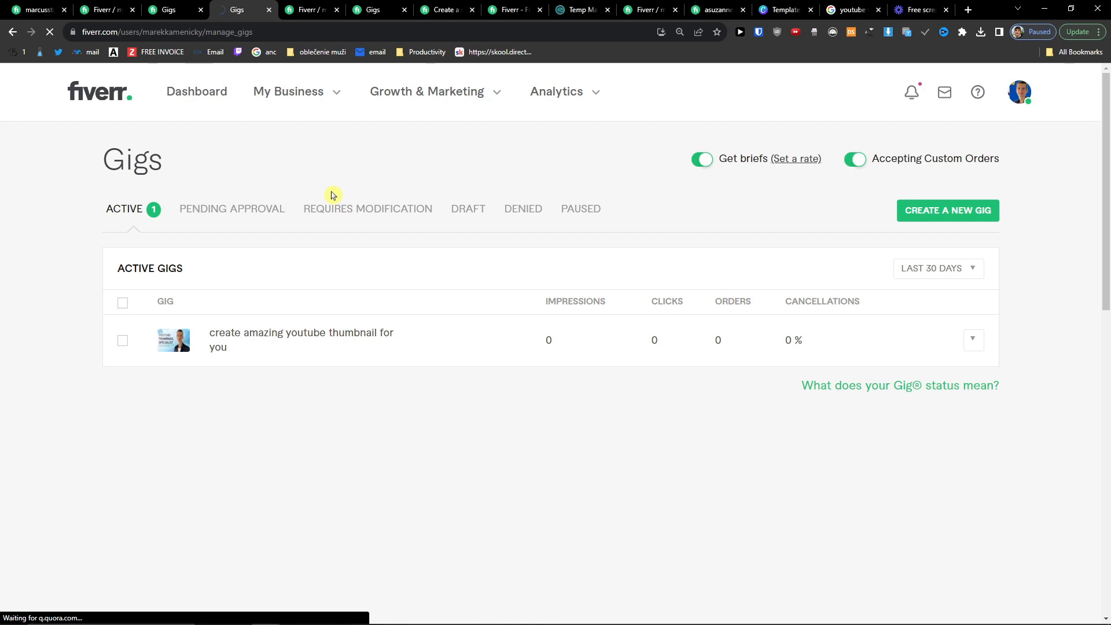
Step: Scroll through the profile's Description, Languages and Skills sections and back to the top
{"action": "scroll", "coordinate": [446, 264], "scroll_direction": "down", "scroll_amount": 2}
{"action": "scroll", "coordinate": [445, 265], "scroll_direction": "down", "scroll_amount": 6}
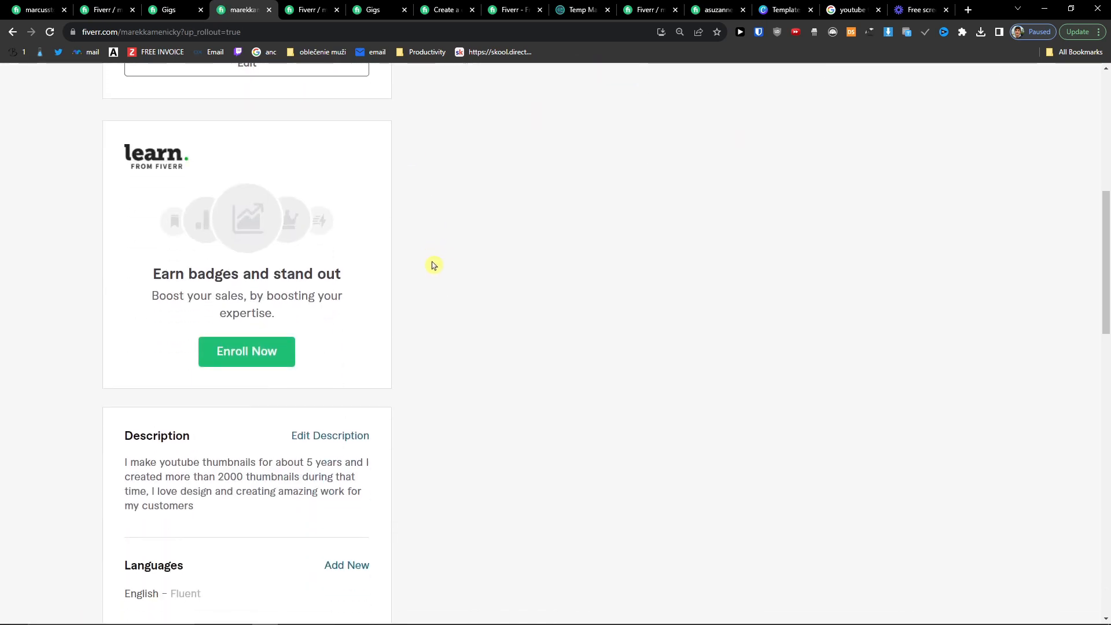
{"action": "scroll", "coordinate": [433, 264], "scroll_direction": "down", "scroll_amount": 2}
{"action": "scroll", "coordinate": [432, 265], "scroll_direction": "up", "scroll_amount": 2}
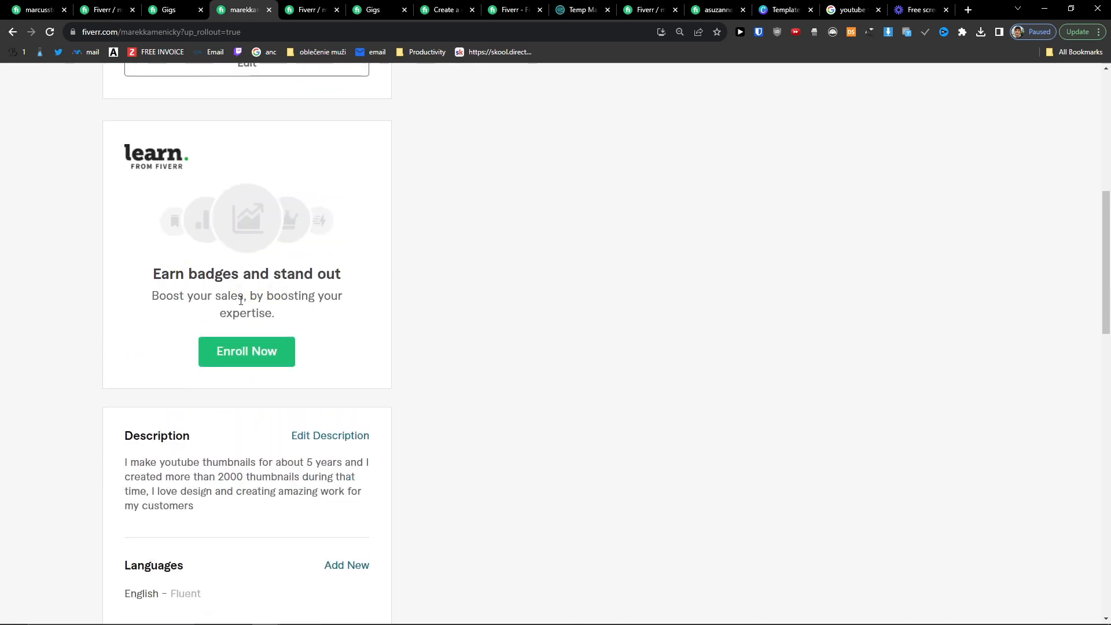
{"action": "scroll", "coordinate": [241, 300], "scroll_direction": "down", "scroll_amount": 6}
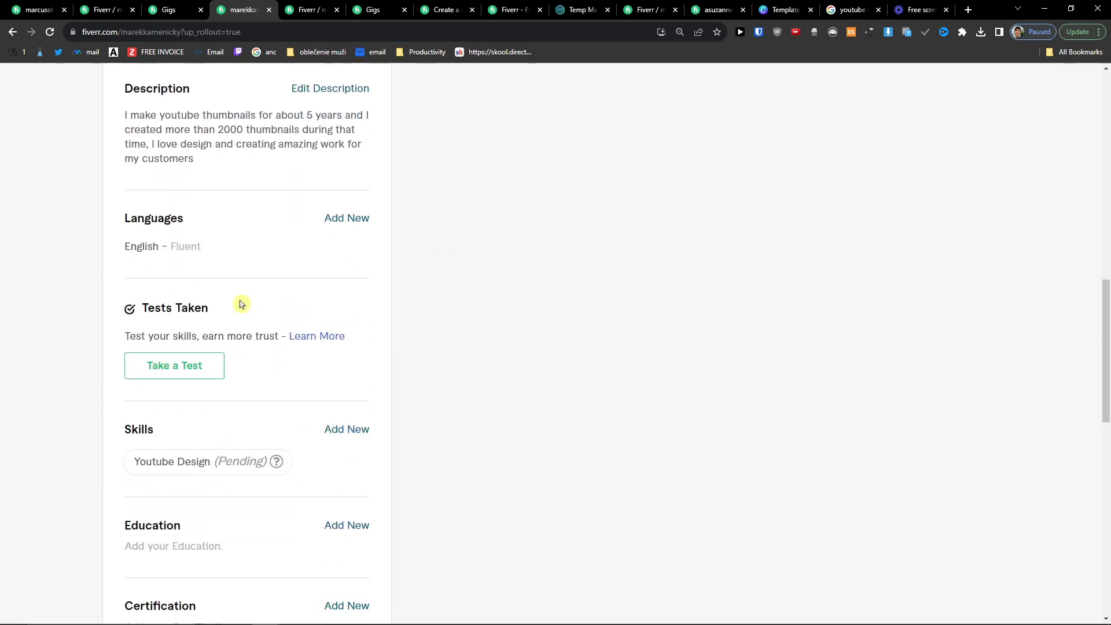
{"action": "scroll", "coordinate": [241, 304], "scroll_direction": "down", "scroll_amount": 2}
{"action": "scroll", "coordinate": [258, 367], "scroll_direction": "down", "scroll_amount": 2}
{"action": "middle_click", "coordinate": [588, 469]}
{"action": "scroll", "coordinate": [588, 469], "scroll_direction": "up", "scroll_amount": 10}
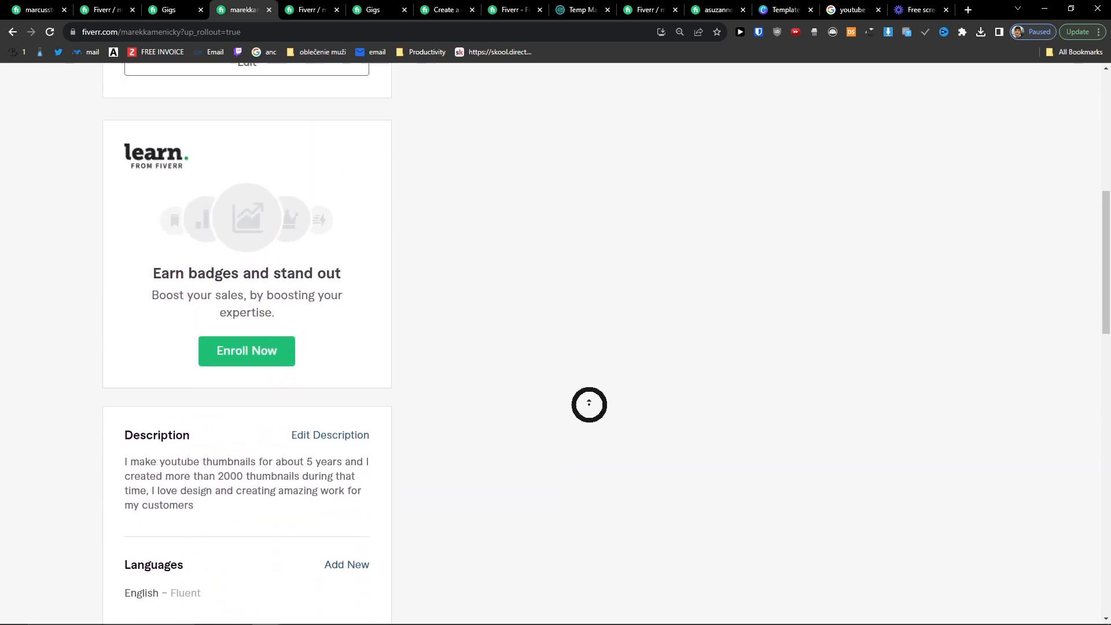
{"action": "scroll", "coordinate": [589, 405], "scroll_direction": "up", "scroll_amount": 8}
{"action": "left_click", "coordinate": [383, 366]}
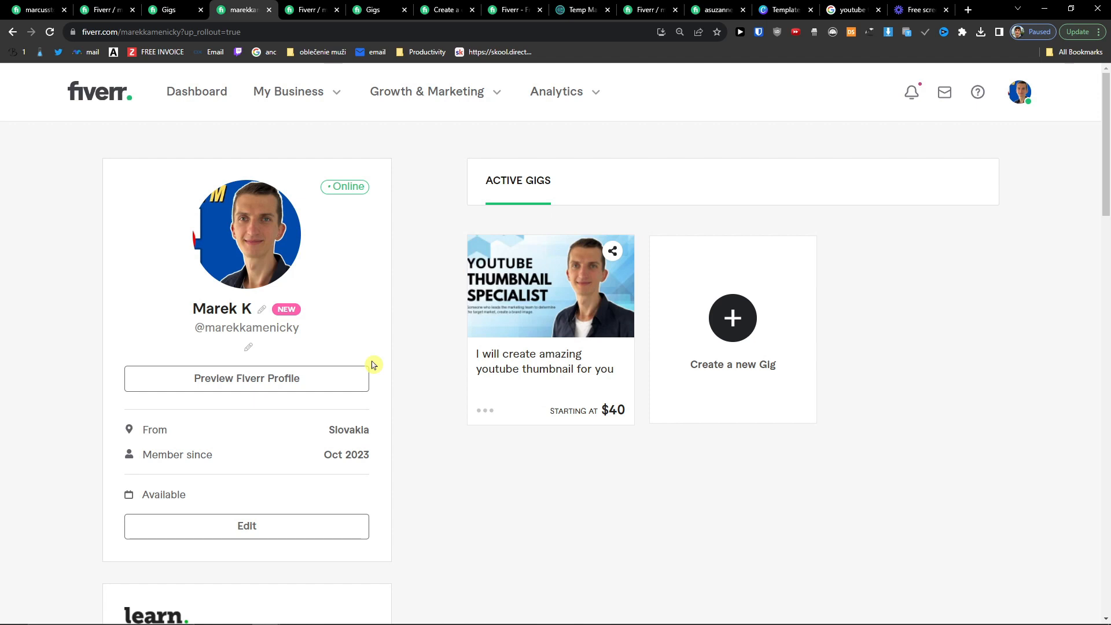
Step: Open the Earnings page under My Business and review the $0.00 balance
{"action": "mouse_move", "coordinate": [318, 105]}
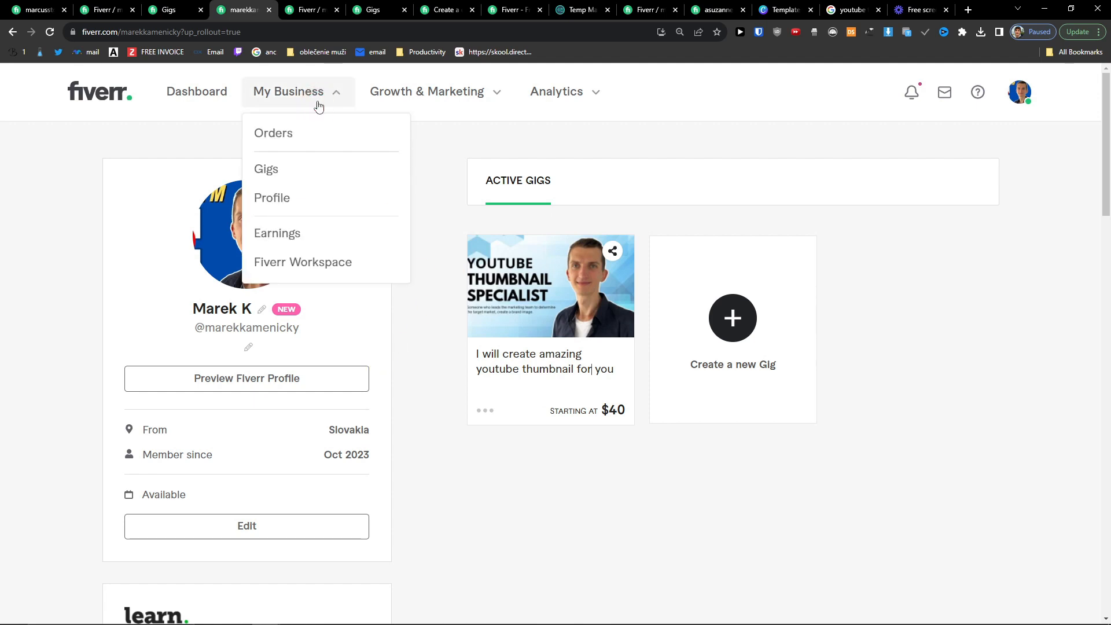
{"action": "left_click", "coordinate": [342, 231]}
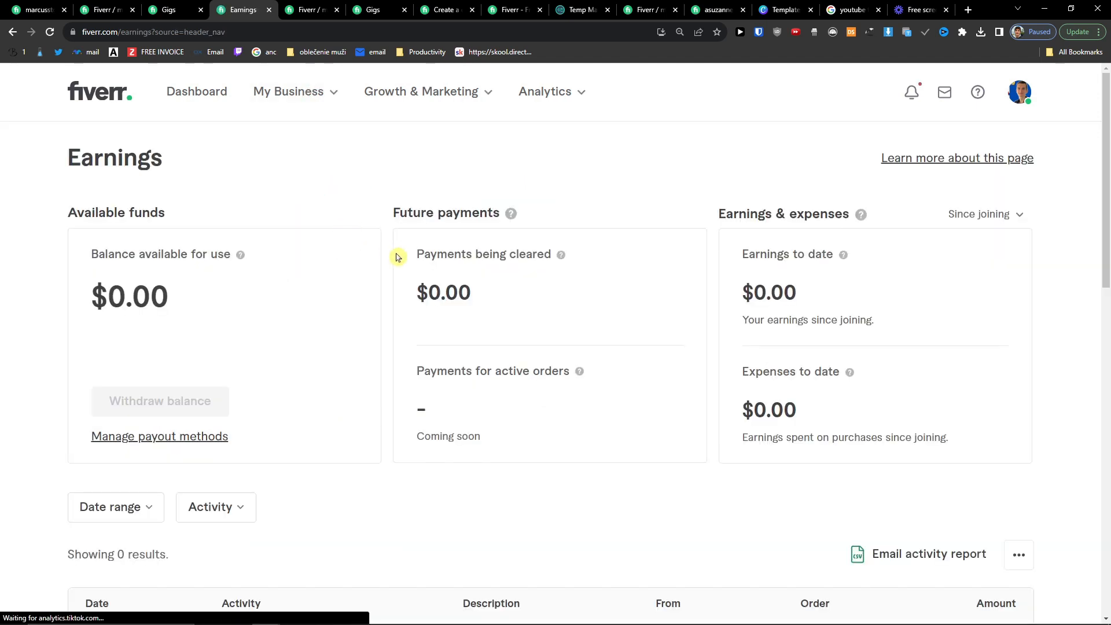
{"action": "scroll", "coordinate": [398, 257], "scroll_direction": "down", "scroll_amount": 2}
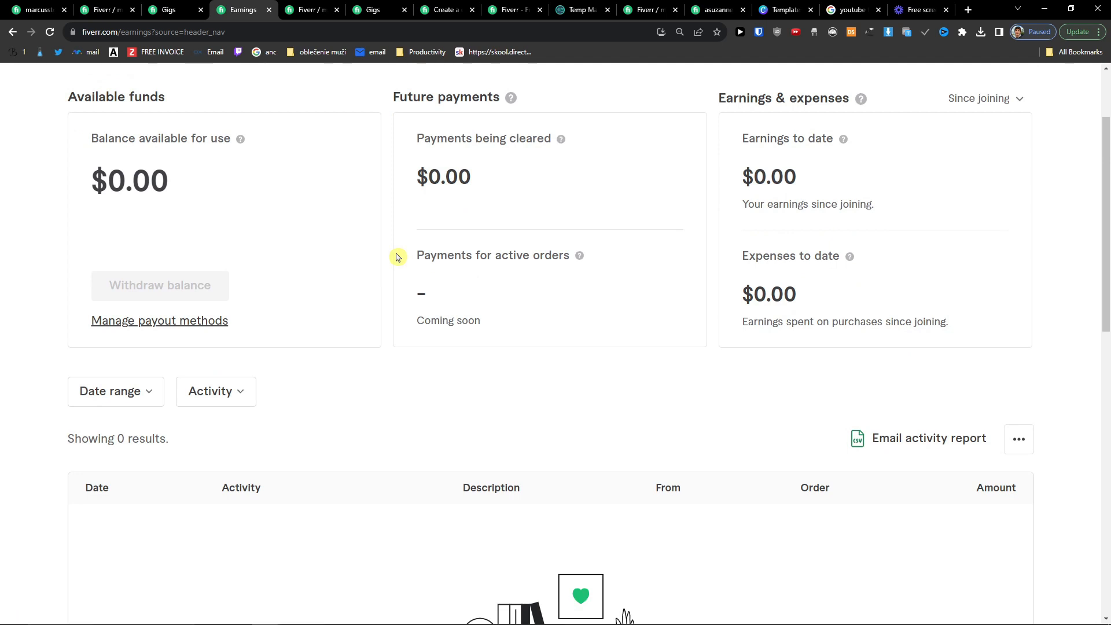
{"action": "scroll", "coordinate": [397, 257], "scroll_direction": "up", "scroll_amount": 2}
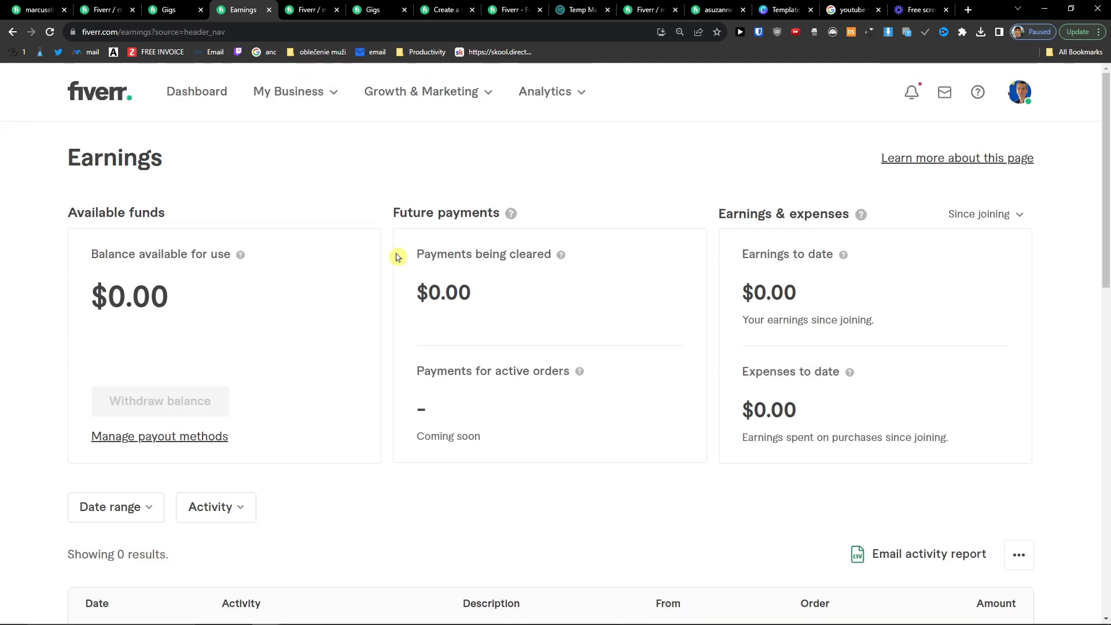
{"action": "left_click", "coordinate": [391, 96]}
{"action": "left_click", "coordinate": [275, 204]}
Step: Review the Payoneer and Bank transfer payout methods, dismiss the verify prompt, then open notifications
{"action": "left_click", "coordinate": [185, 449]}
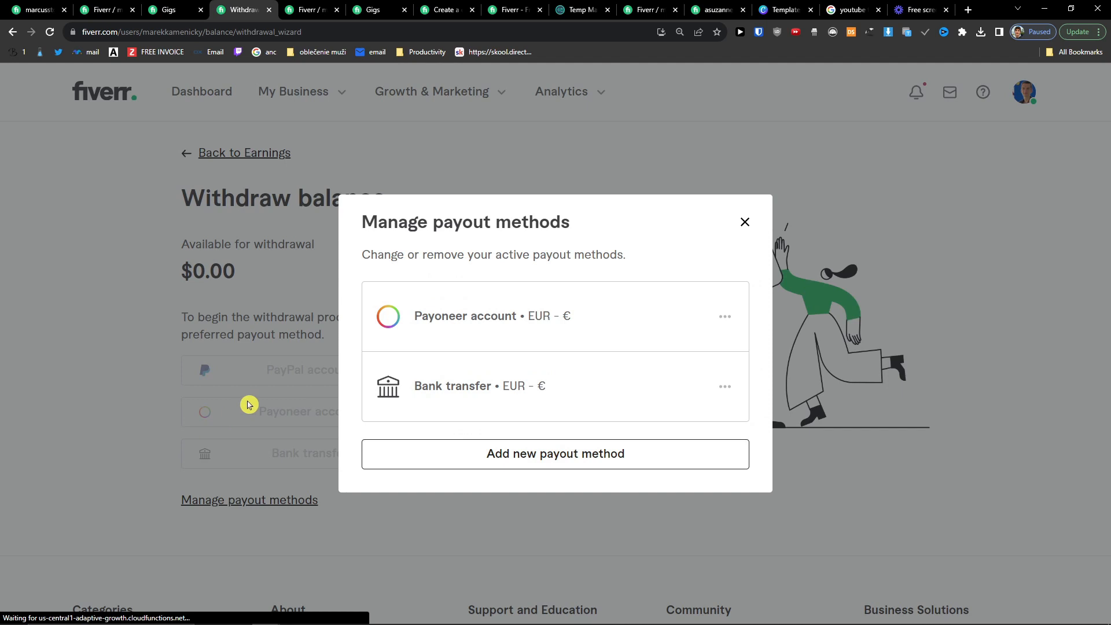
{"action": "left_click_drag", "start_coordinate": [358, 255], "coordinate": [619, 269]}
{"action": "left_click", "coordinate": [608, 326]}
{"action": "left_click", "coordinate": [526, 399]}
{"action": "left_click", "coordinate": [726, 387]}
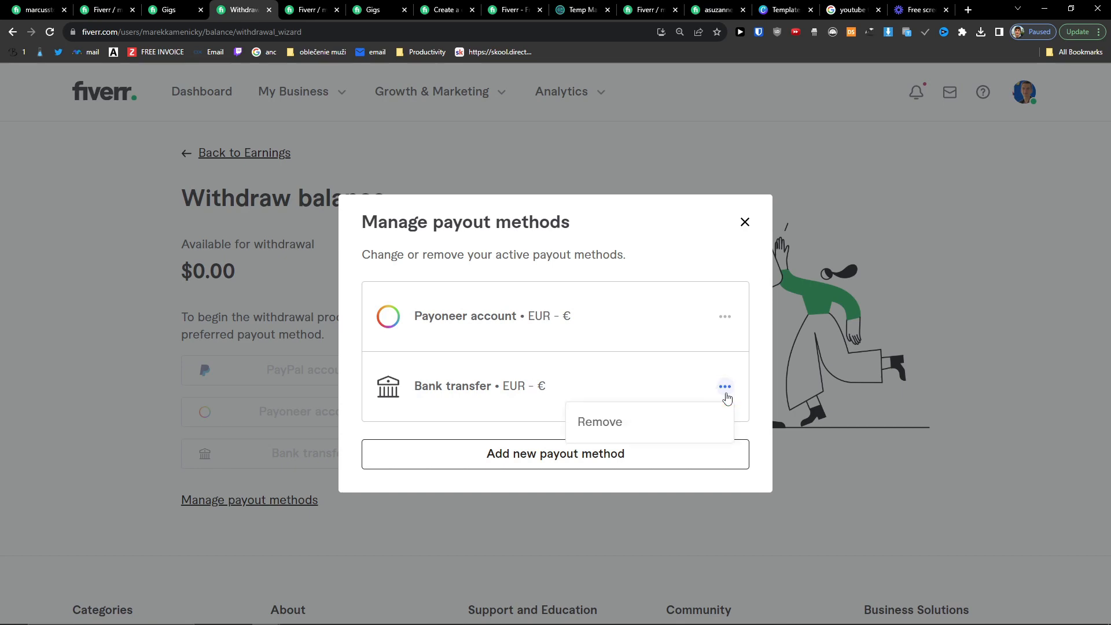
{"action": "left_click", "coordinate": [517, 454]}
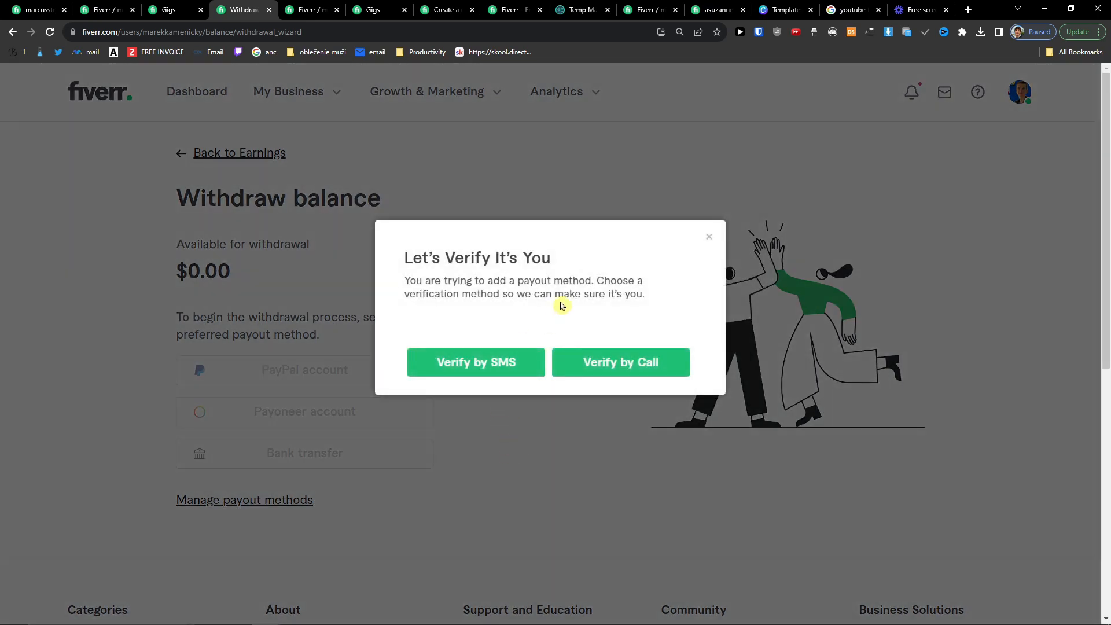
{"action": "left_click", "coordinate": [708, 236]}
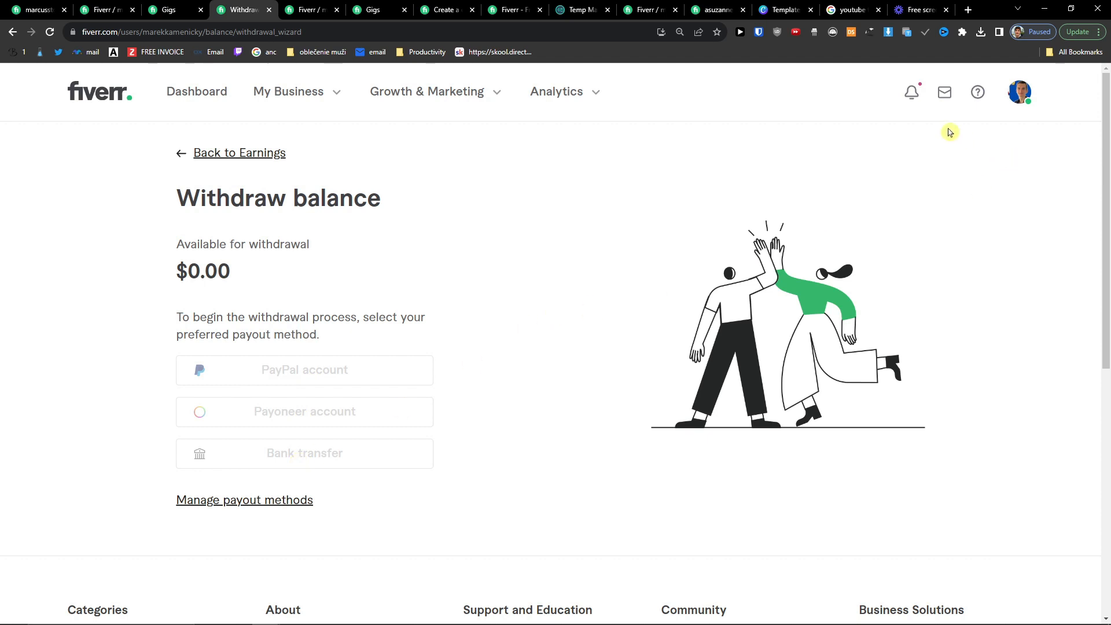
{"action": "left_click", "coordinate": [938, 99]}
{"action": "left_click", "coordinate": [917, 97]}
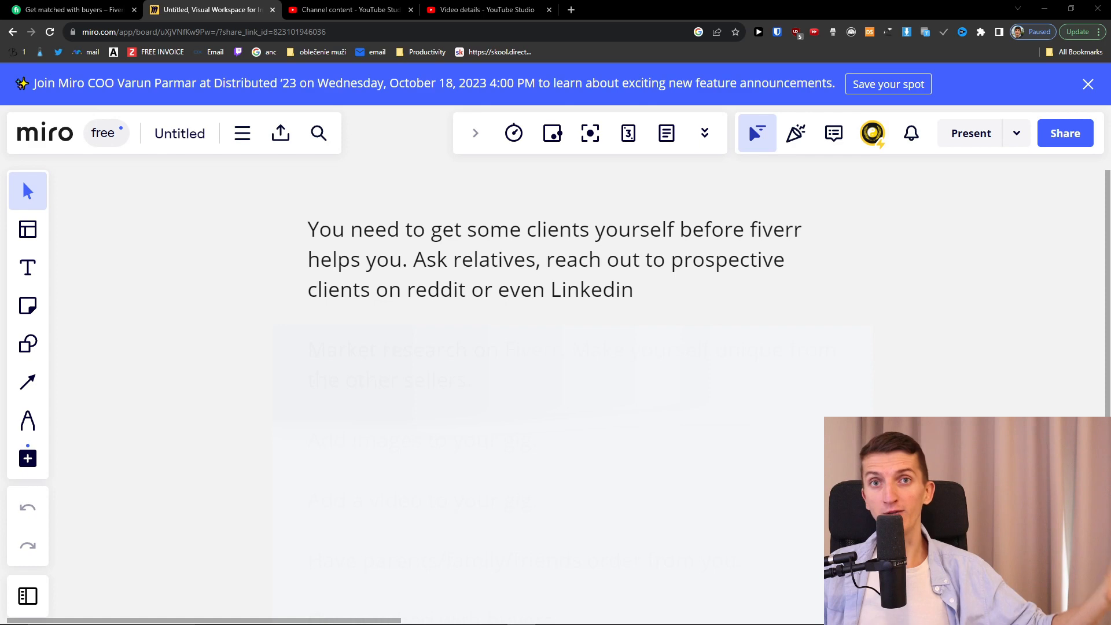
Step: Switch to the 'Get matched with buyers' help article tab
{"action": "left_click", "coordinate": [71, 5]}
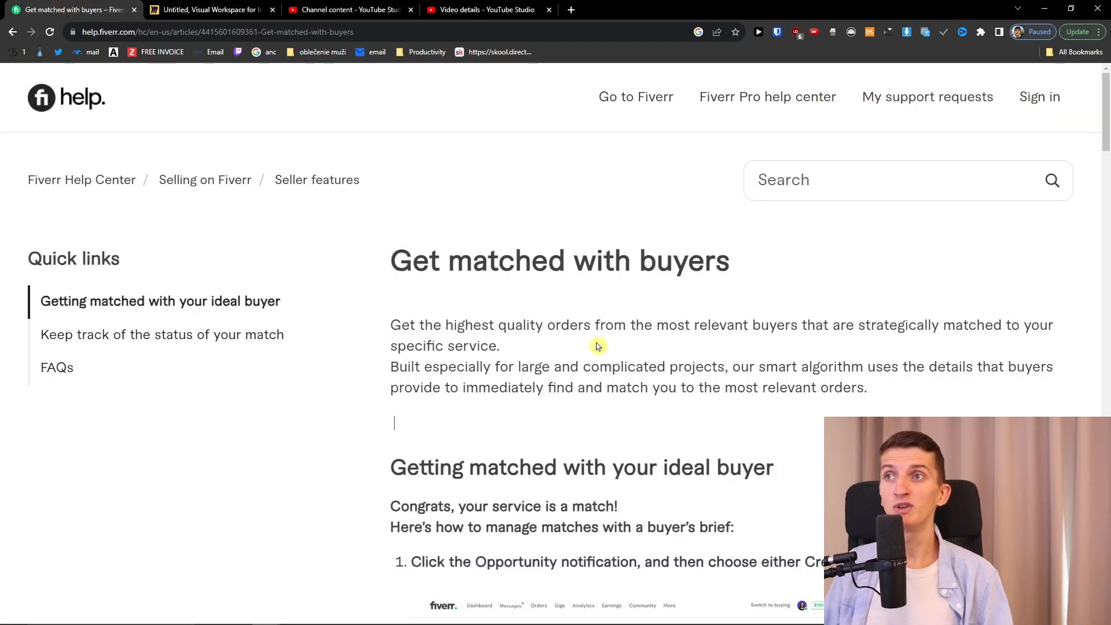
Step: Scroll through the 'Get matched with buyers' article and return to the Miro 'Untitled' board
{"action": "scroll", "coordinate": [598, 346], "scroll_direction": "down", "scroll_amount": 5}
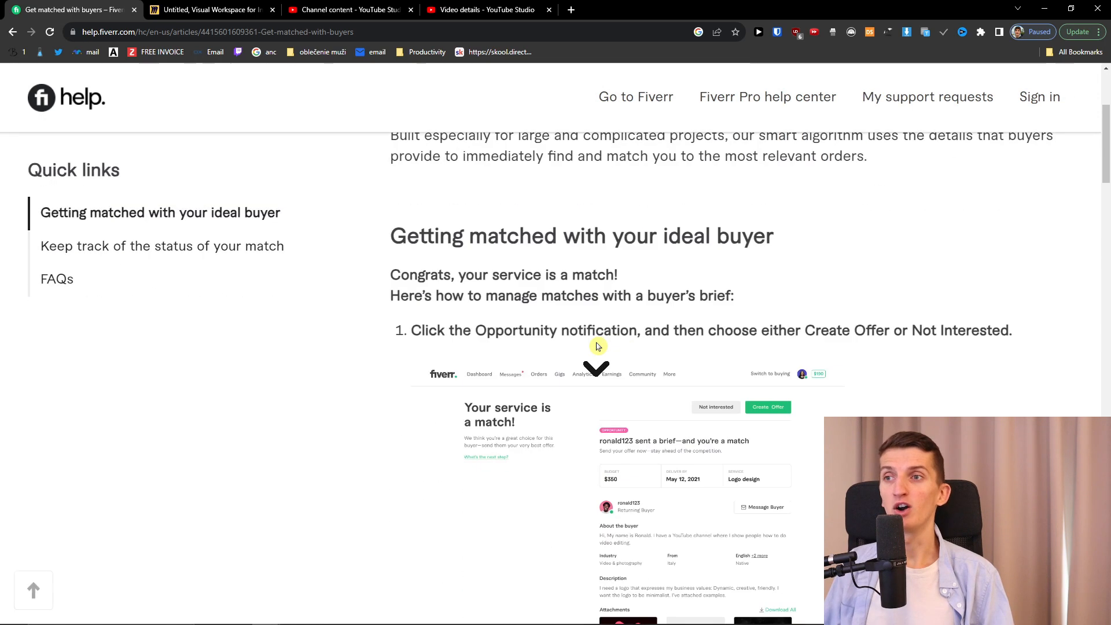
{"action": "scroll", "coordinate": [598, 346], "scroll_direction": "down", "scroll_amount": 9}
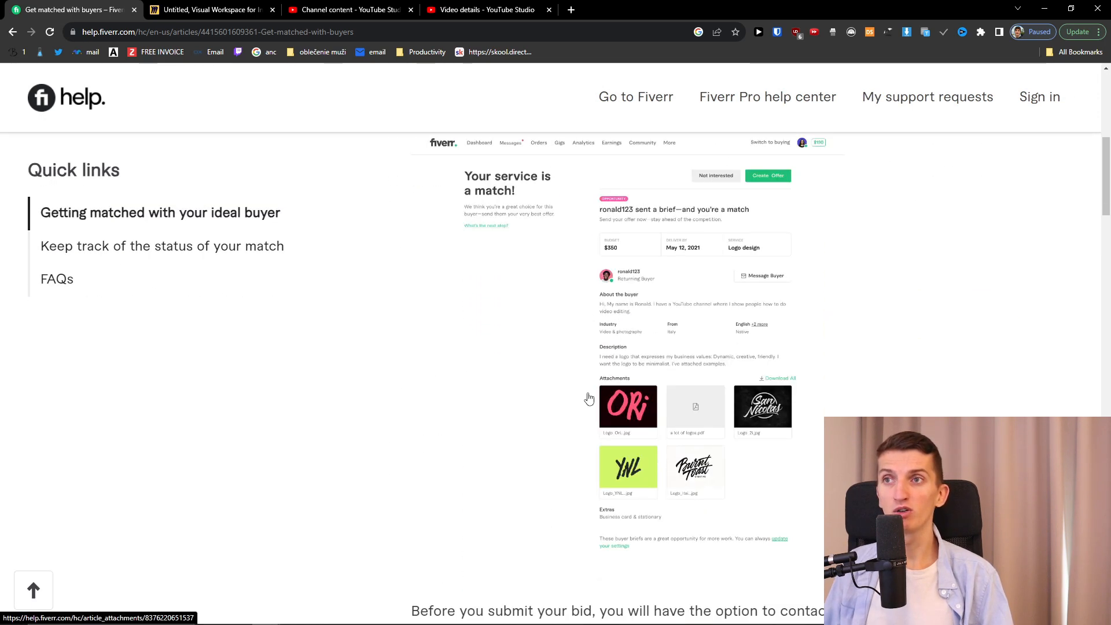
{"action": "scroll", "coordinate": [547, 442], "scroll_direction": "down", "scroll_amount": 4}
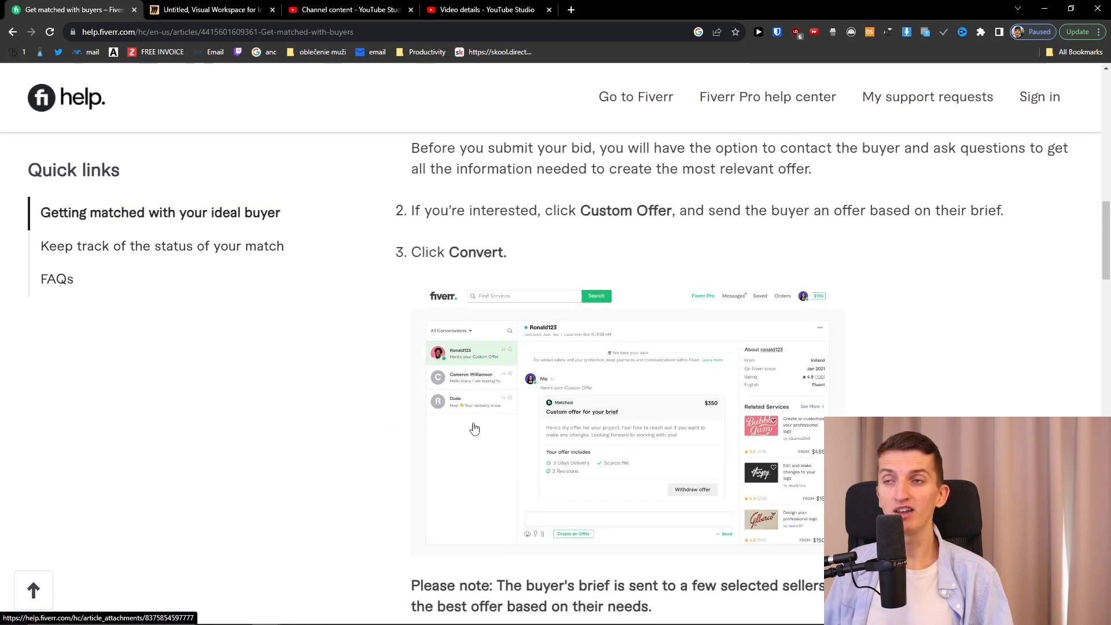
{"action": "scroll", "coordinate": [472, 428], "scroll_direction": "down", "scroll_amount": 1}
{"action": "scroll", "coordinate": [473, 426], "scroll_direction": "down", "scroll_amount": 3}
{"action": "scroll", "coordinate": [472, 428], "scroll_direction": "up", "scroll_amount": 20}
{"action": "scroll", "coordinate": [480, 434], "scroll_direction": "up", "scroll_amount": 1}
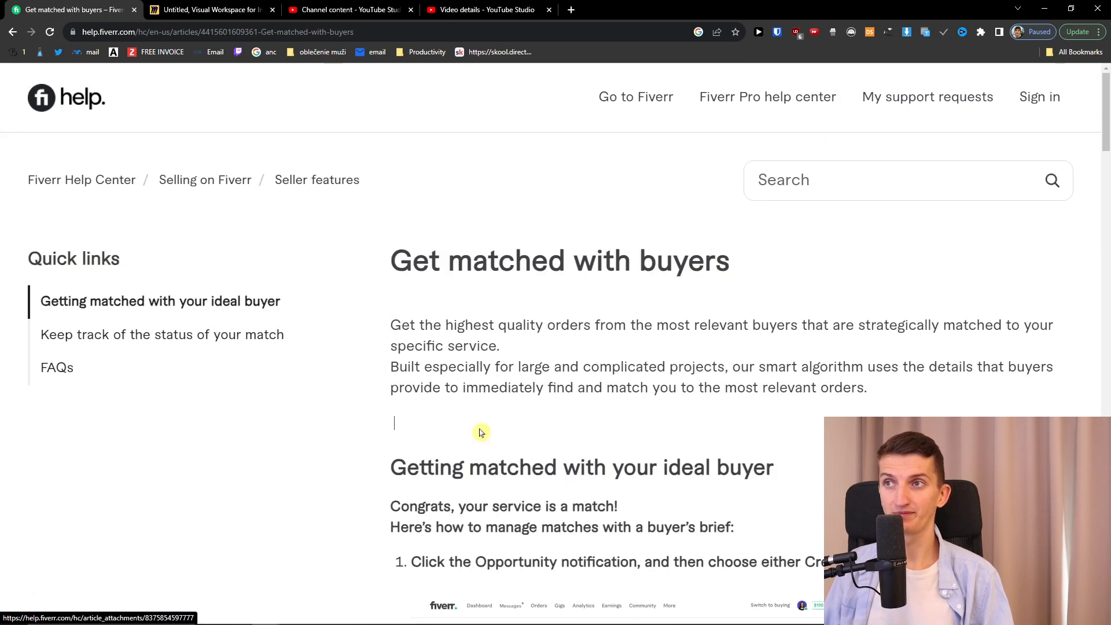
{"action": "scroll", "coordinate": [480, 433], "scroll_direction": "down", "scroll_amount": 1}
{"action": "scroll", "coordinate": [480, 433], "scroll_direction": "up", "scroll_amount": 1}
{"action": "left_click", "coordinate": [480, 434]}
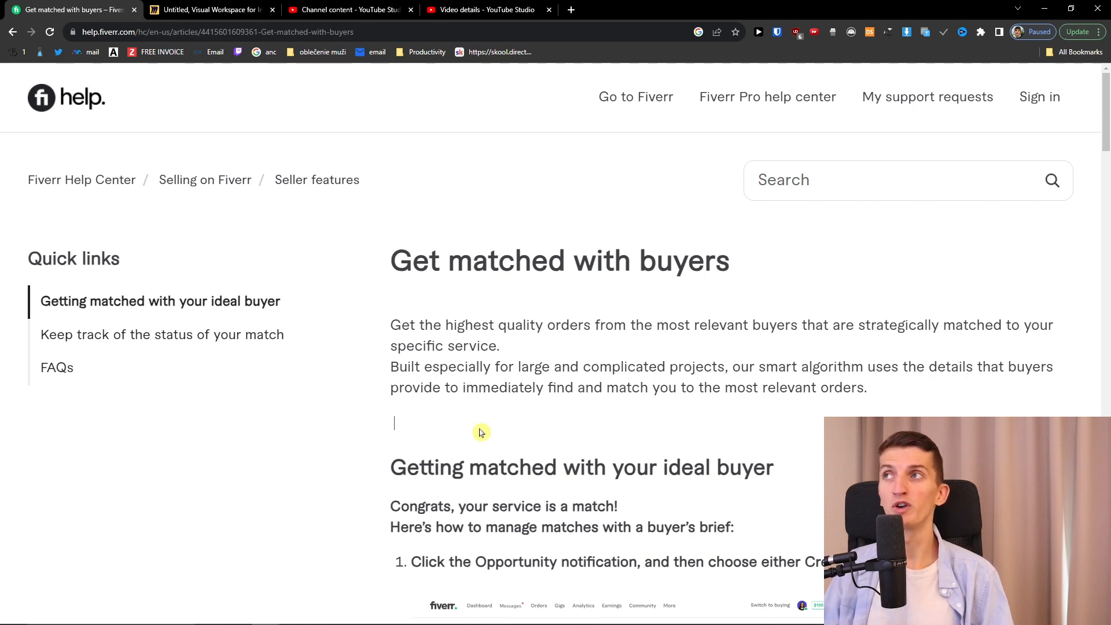
{"action": "scroll", "coordinate": [480, 433], "scroll_direction": "down", "scroll_amount": 4}
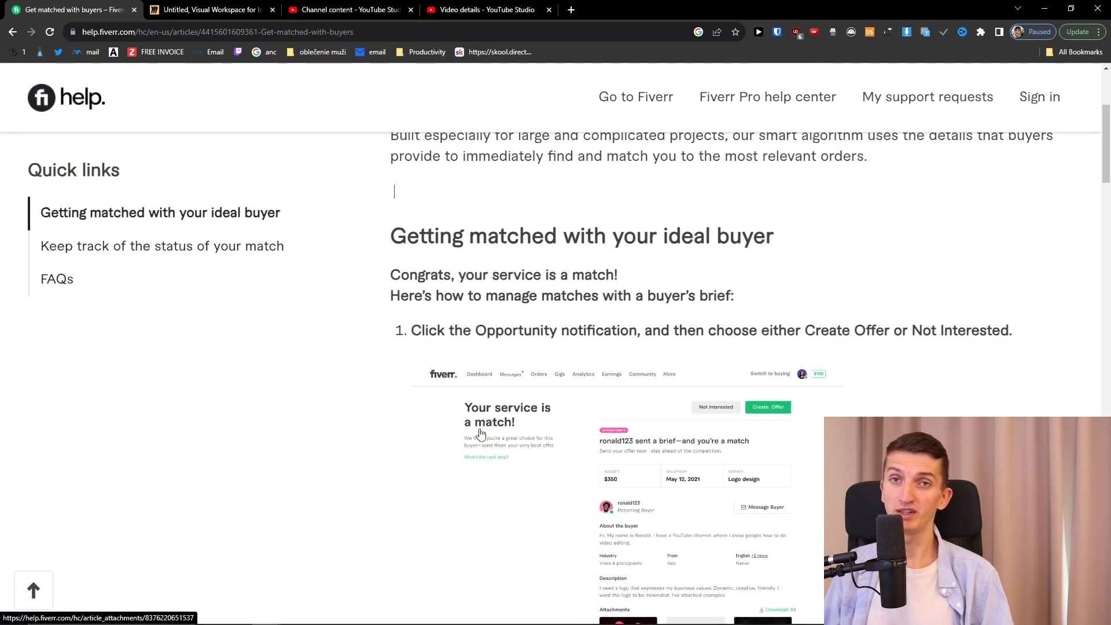
{"action": "left_click", "coordinate": [216, 10]}
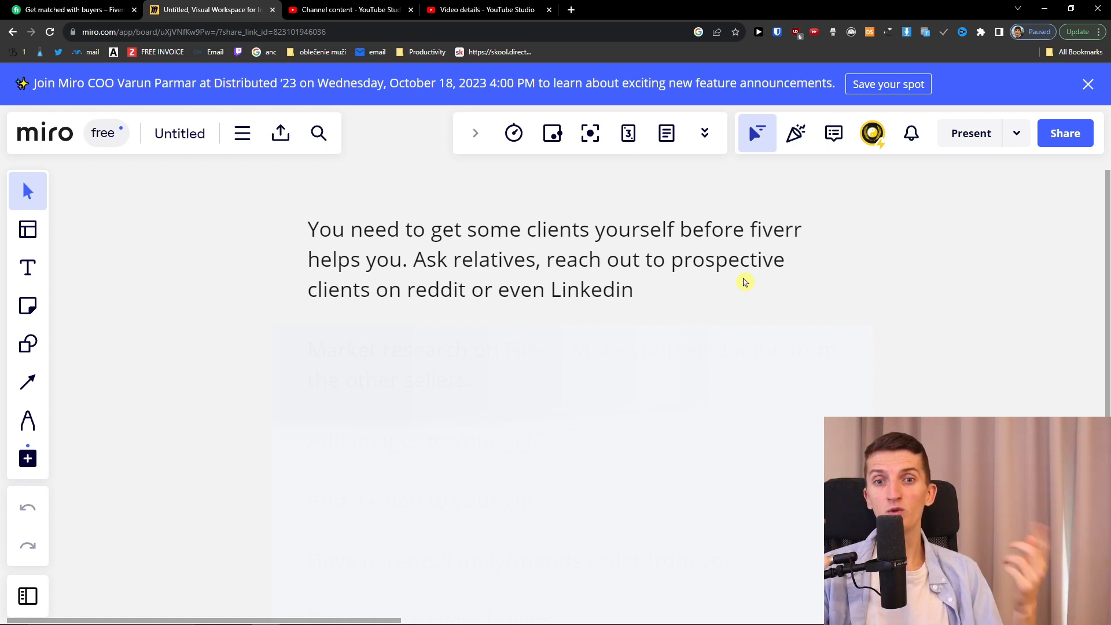
Step: Slide the Miro cover down to uncover the market research and add-images tips, then start a new tab
{"action": "left_click_drag", "start_coordinate": [541, 414], "coordinate": [543, 486]}
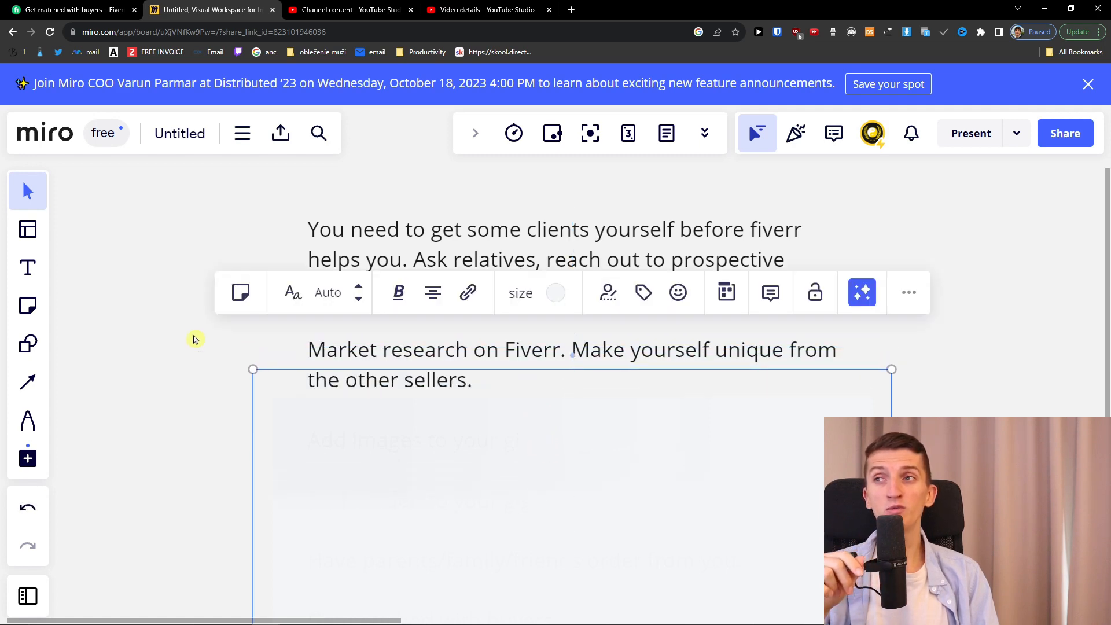
{"action": "left_click", "coordinate": [220, 367]}
{"action": "left_click_drag", "start_coordinate": [571, 443], "coordinate": [566, 510]}
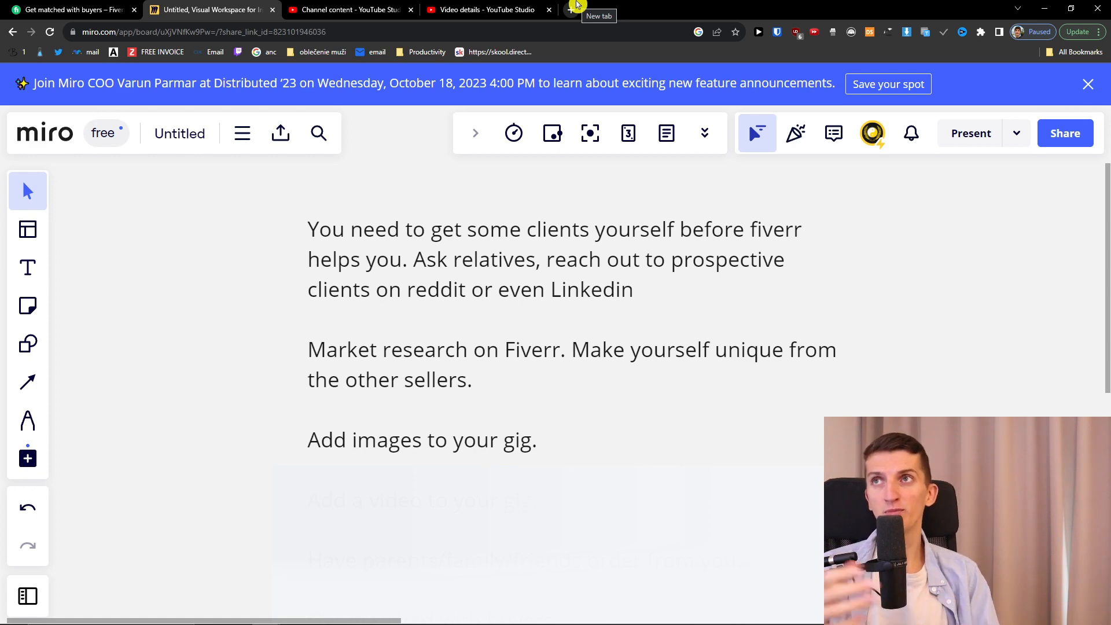
{"action": "left_click", "coordinate": [578, 5]}
Step: Load fiverr.com in the new tab and go to the Seller Dashboard
{"action": "type", "text": "y"}
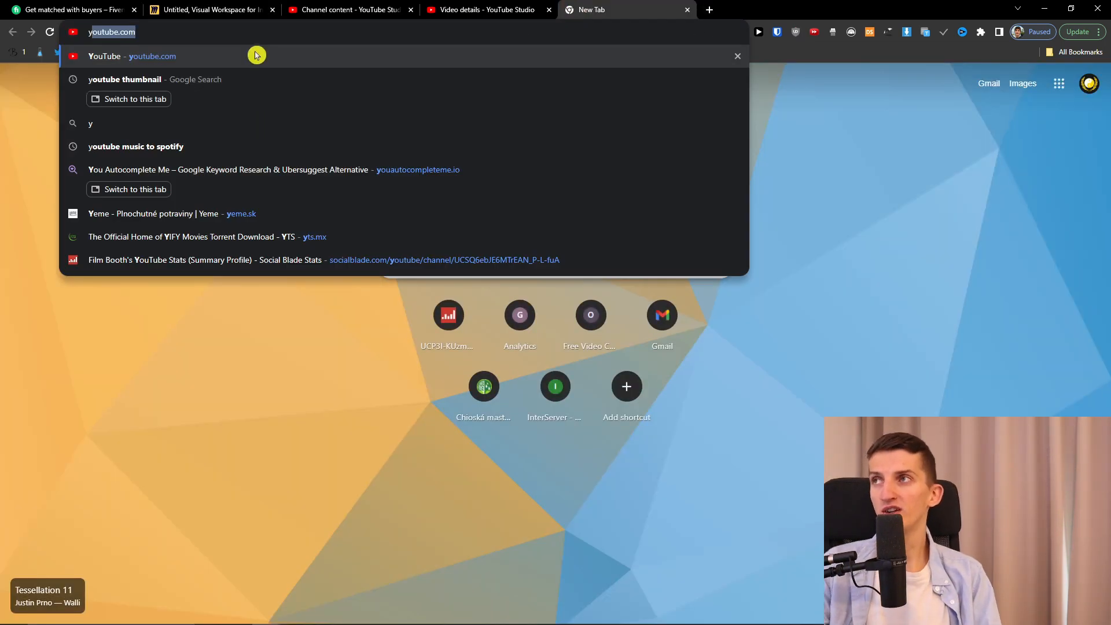
{"action": "key", "text": "BackSpace"}
{"action": "key", "text": "BackSpace"}
{"action": "type", "text": "fiverr.com"}
{"action": "key", "text": "Return"}
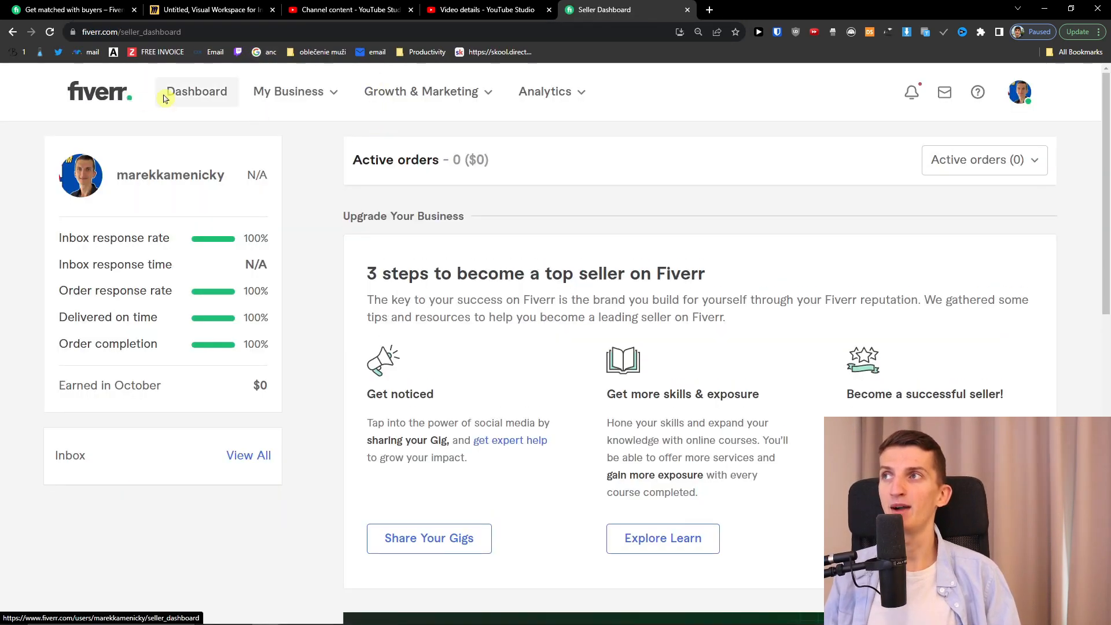
{"action": "left_click", "coordinate": [175, 101]}
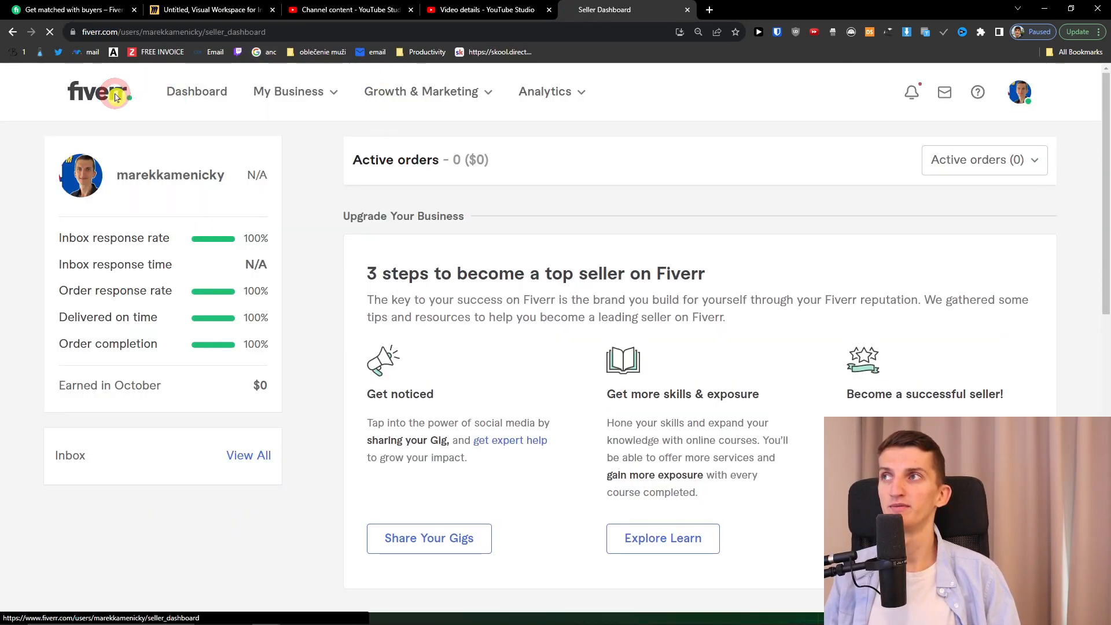
Step: In a private window, search Fiverr for 'article for affiliate blog'
{"action": "key", "text": "ctrl+shift+n"}
{"action": "type", "text": "fiverr"}
{"action": "key", "text": "Return"}
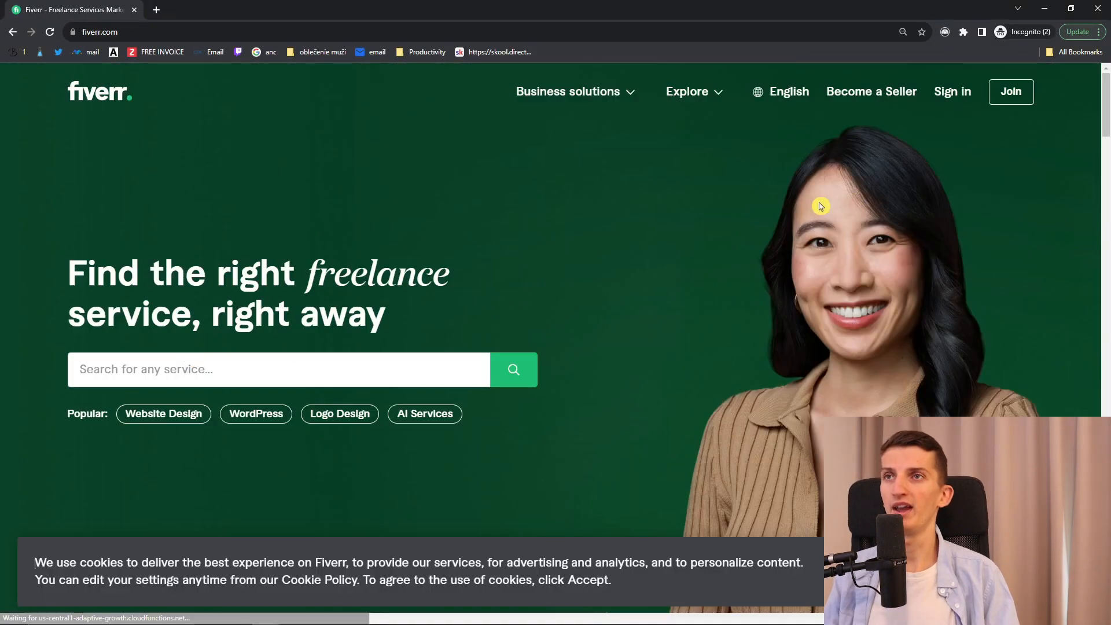
{"action": "left_click", "coordinate": [292, 373]}
{"action": "type", "text": "ar"}
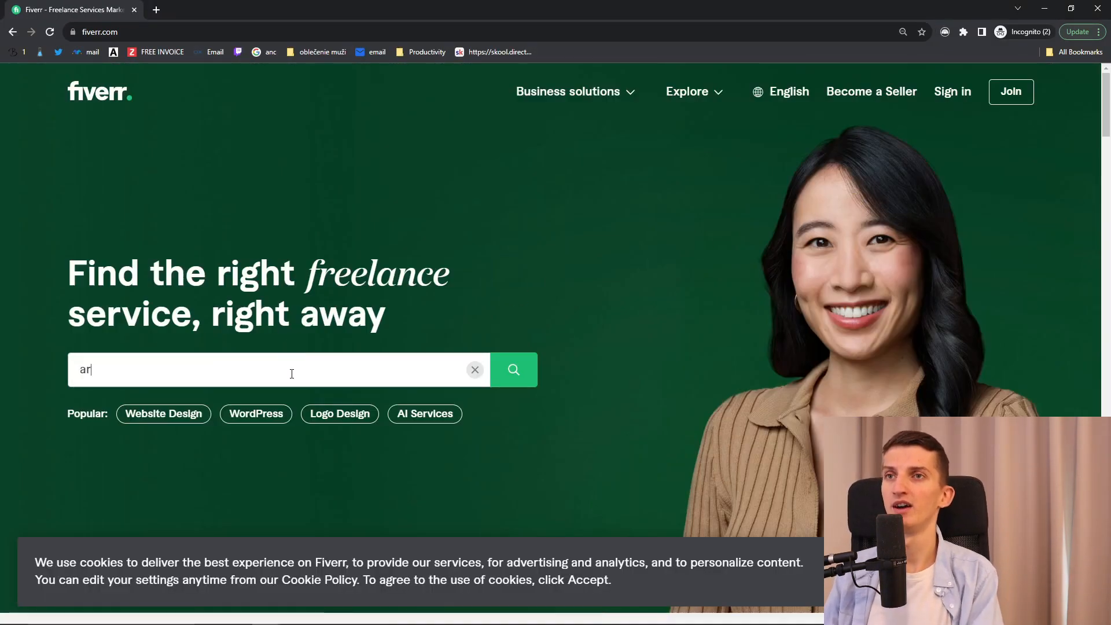
{"action": "type", "text": "ticle for affiliate blog"}
{"action": "key", "text": "Return"}
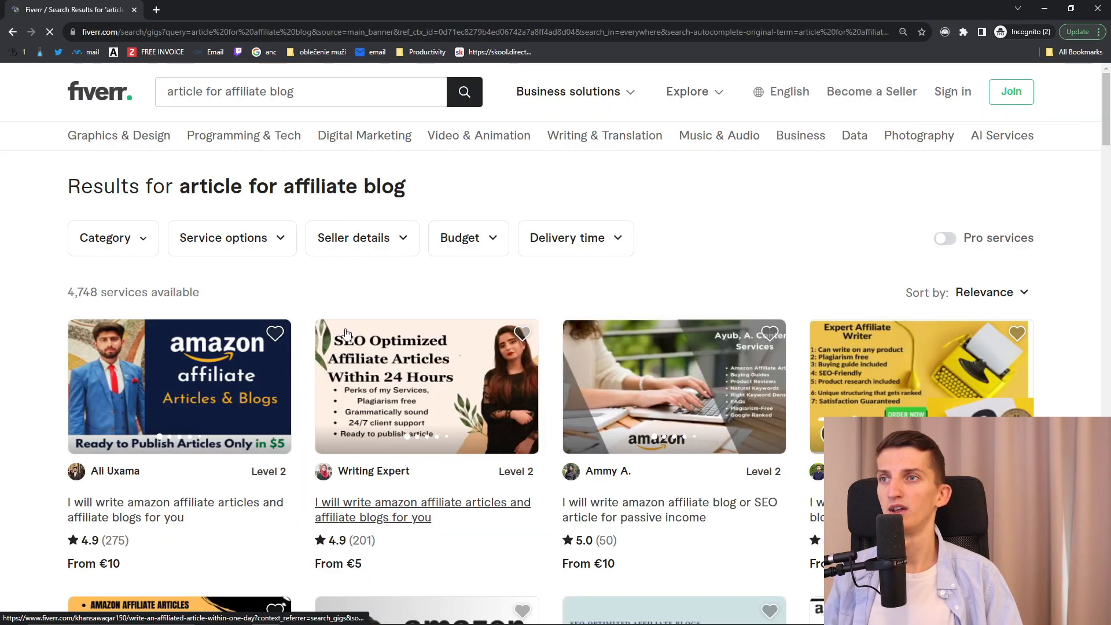
Step: Browse the search results and open two competing affiliate-article gigs in new tabs
{"action": "scroll", "coordinate": [234, 313], "scroll_direction": "down", "scroll_amount": 1}
{"action": "scroll", "coordinate": [234, 313], "scroll_direction": "down", "scroll_amount": 6}
{"action": "scroll", "coordinate": [57, 379], "scroll_direction": "up", "scroll_amount": 5}
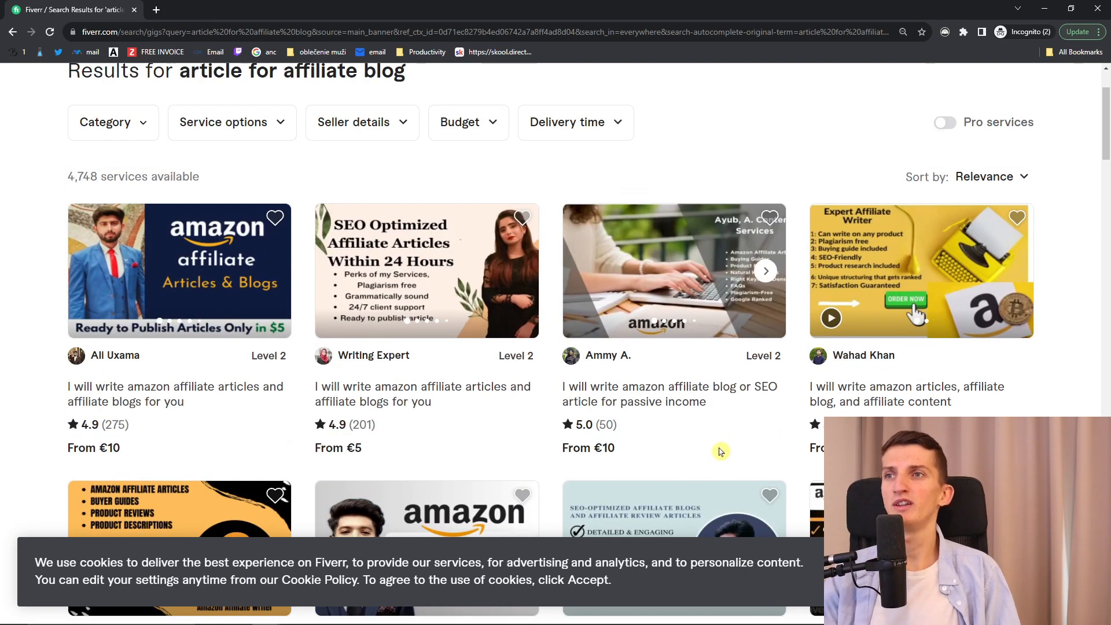
{"action": "middle_click", "coordinate": [682, 402]}
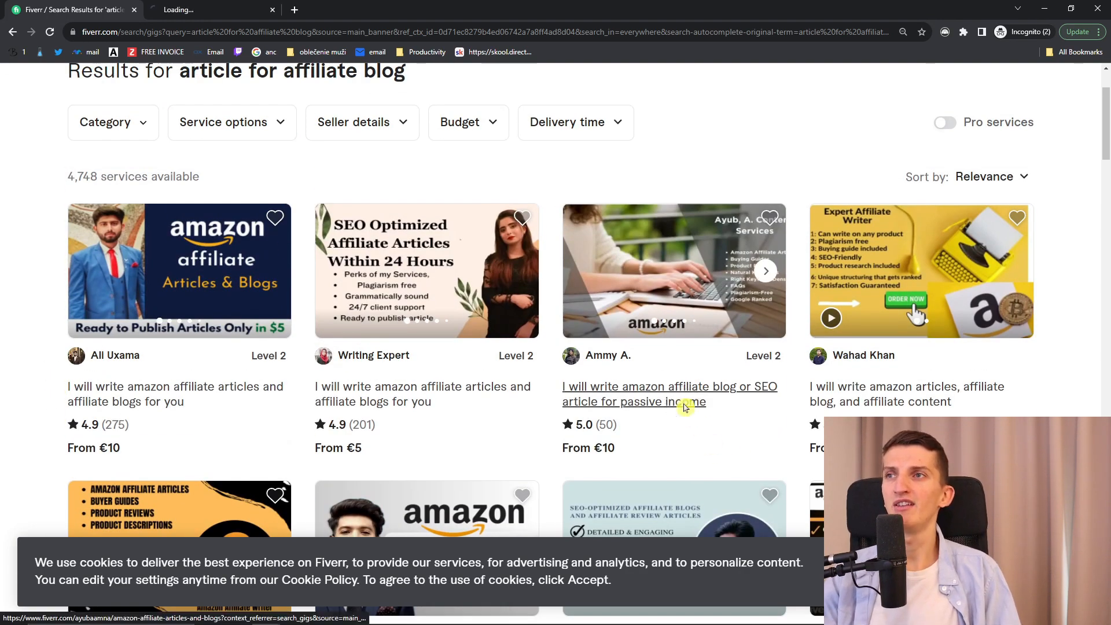
{"action": "scroll", "coordinate": [464, 446], "scroll_direction": "down", "scroll_amount": 4}
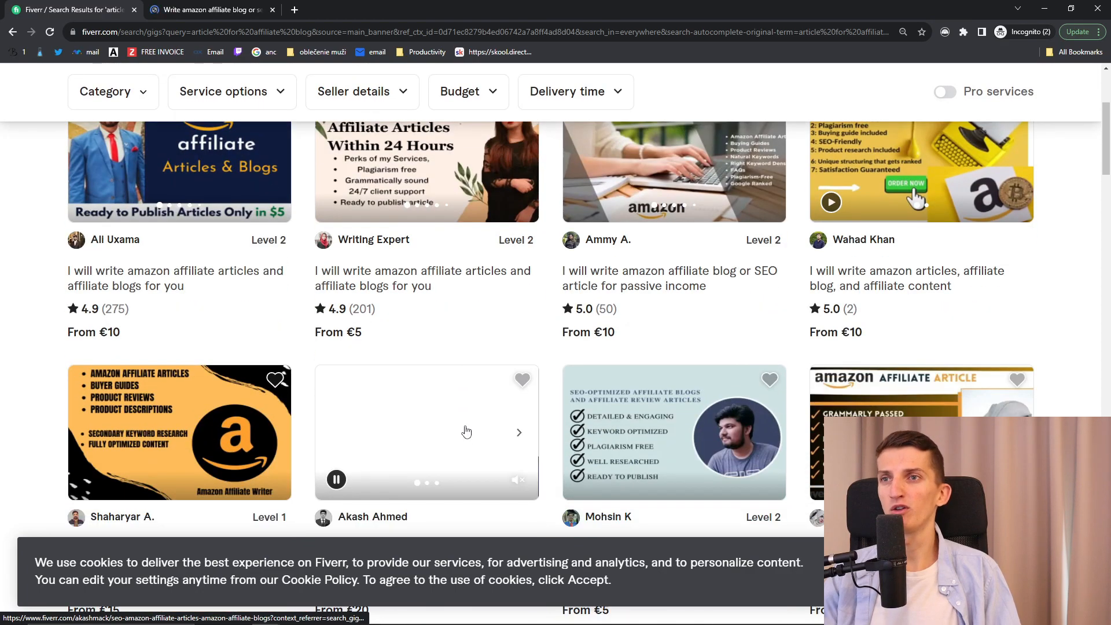
{"action": "scroll", "coordinate": [557, 451], "scroll_direction": "up", "scroll_amount": 4}
{"action": "scroll", "coordinate": [557, 451], "scroll_direction": "down", "scroll_amount": 3}
{"action": "scroll", "coordinate": [63, 370], "scroll_direction": "up", "scroll_amount": 3}
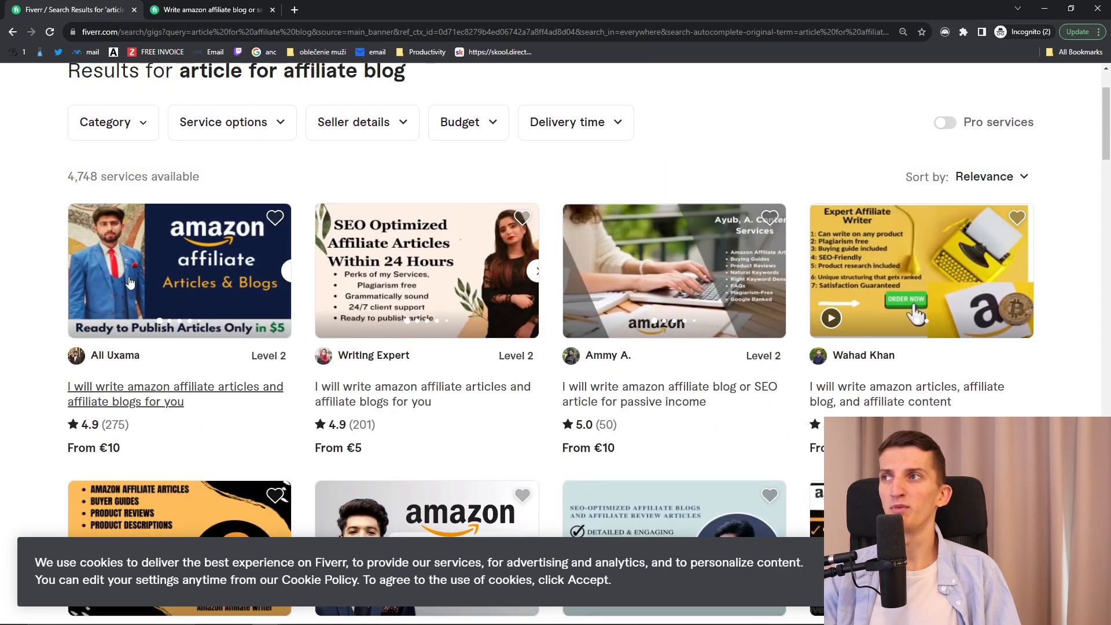
{"action": "scroll", "coordinate": [64, 353], "scroll_direction": "down", "scroll_amount": 3}
{"action": "scroll", "coordinate": [64, 353], "scroll_direction": "down", "scroll_amount": 8}
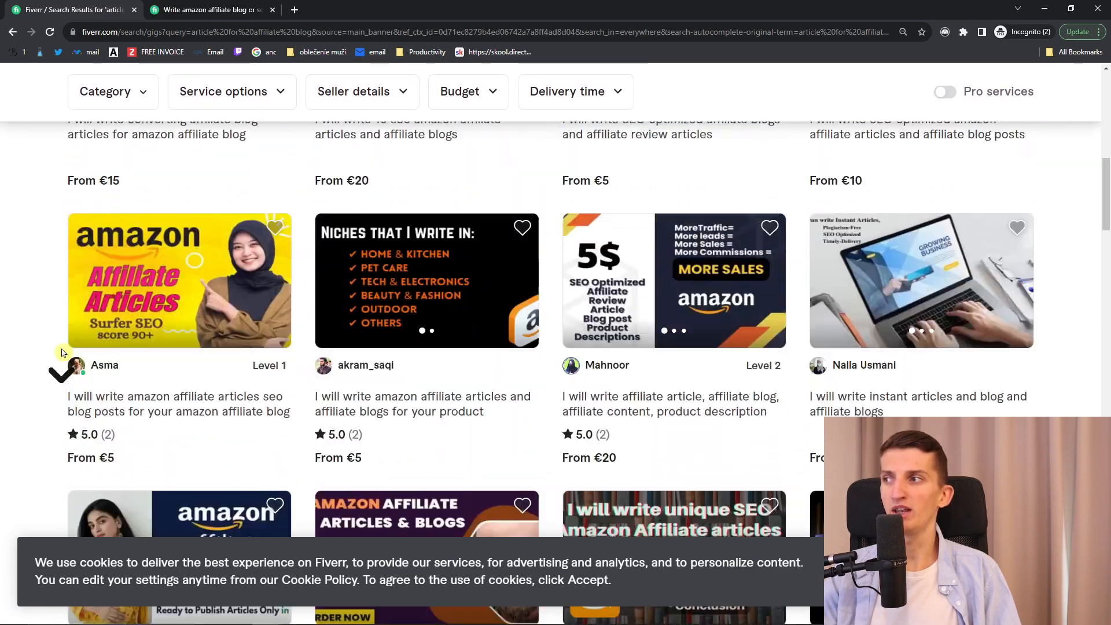
{"action": "scroll", "coordinate": [64, 353], "scroll_direction": "down", "scroll_amount": 2}
{"action": "scroll", "coordinate": [63, 353], "scroll_direction": "down", "scroll_amount": 2}
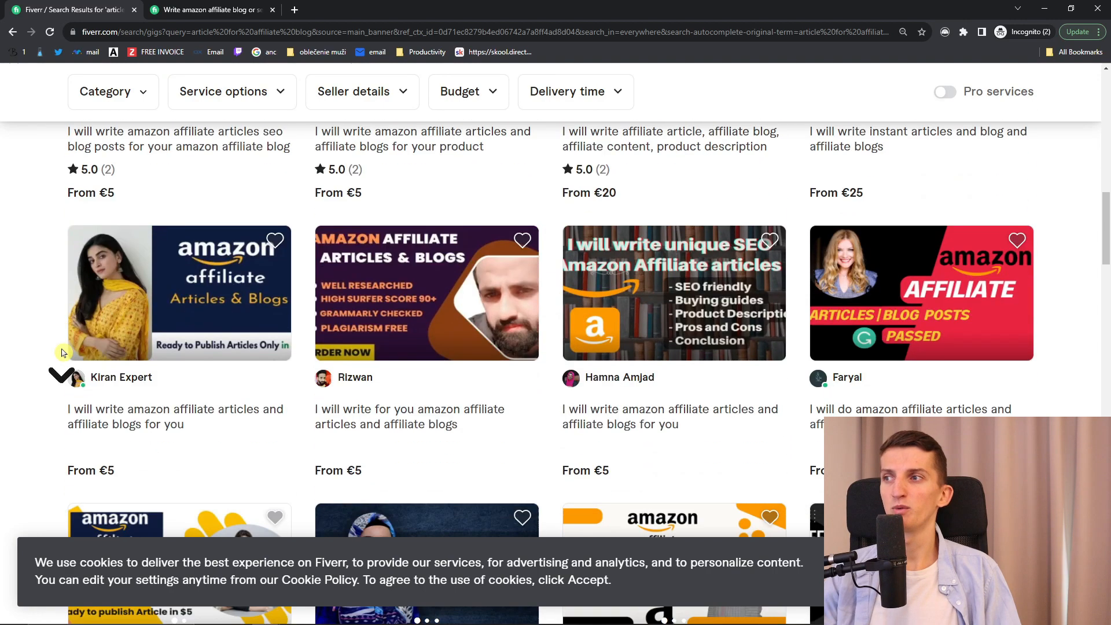
{"action": "left_click", "coordinate": [131, 424]}
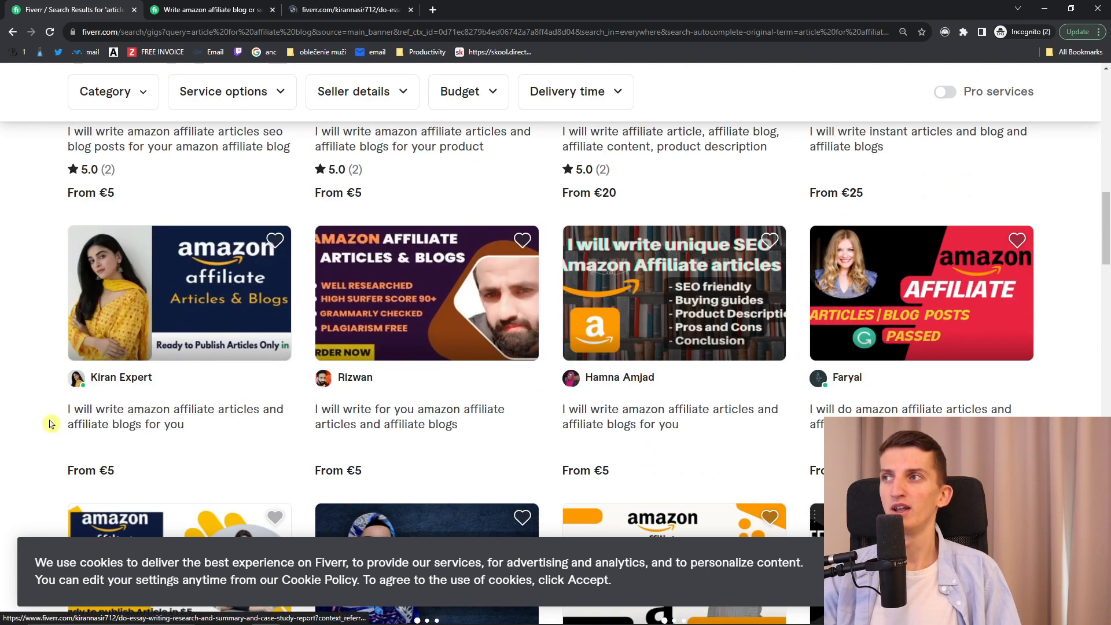
Step: Open the €5 Writing Expert gig, page through five sample images, and minimize the incognito window
{"action": "scroll", "coordinate": [49, 423], "scroll_direction": "up", "scroll_amount": 10}
{"action": "scroll", "coordinate": [50, 423], "scroll_direction": "up", "scroll_amount": 1}
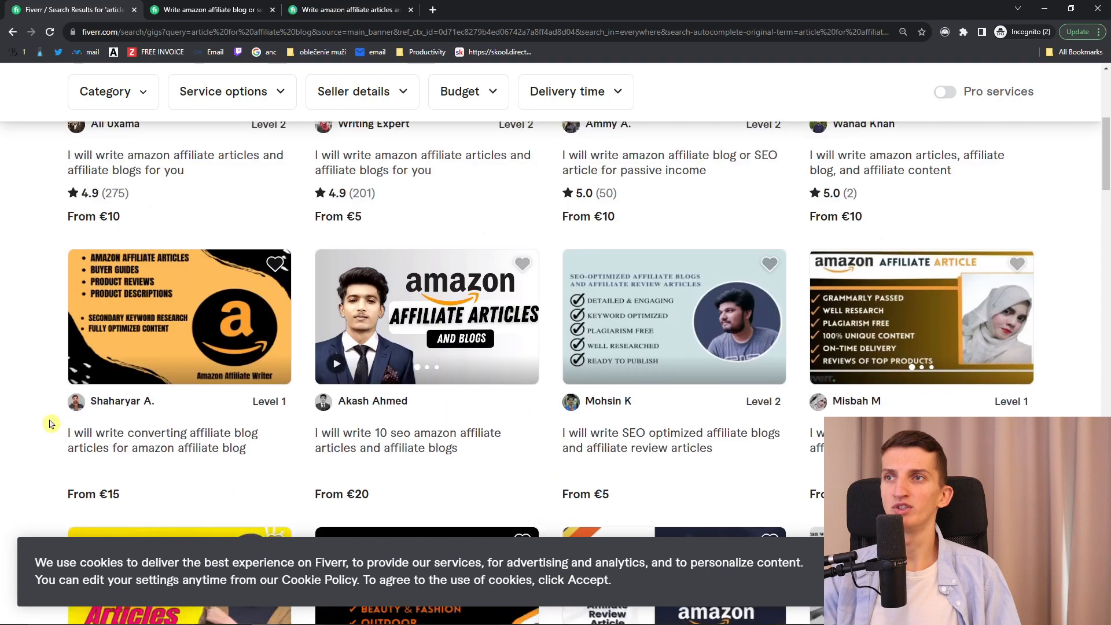
{"action": "scroll", "coordinate": [50, 425], "scroll_direction": "up", "scroll_amount": 4}
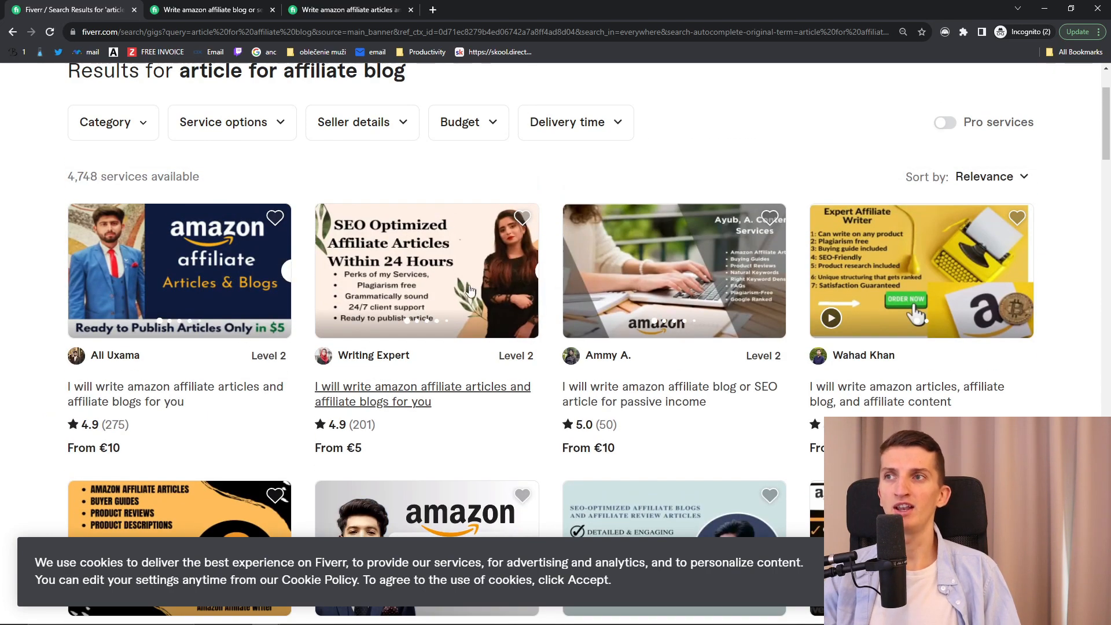
{"action": "left_click", "coordinate": [481, 272]}
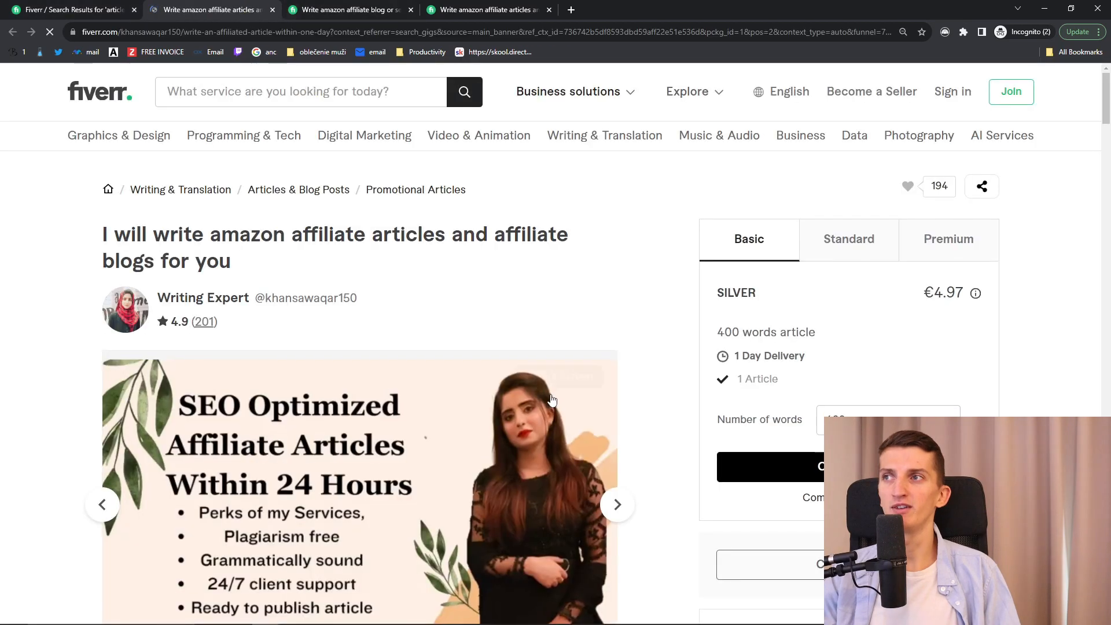
{"action": "scroll", "coordinate": [631, 452], "scroll_direction": "down", "scroll_amount": 2}
{"action": "left_click", "coordinate": [612, 383]}
{"action": "left_click", "coordinate": [612, 383]}
{"action": "left_click", "coordinate": [612, 383]}
{"action": "left_click", "coordinate": [612, 385]}
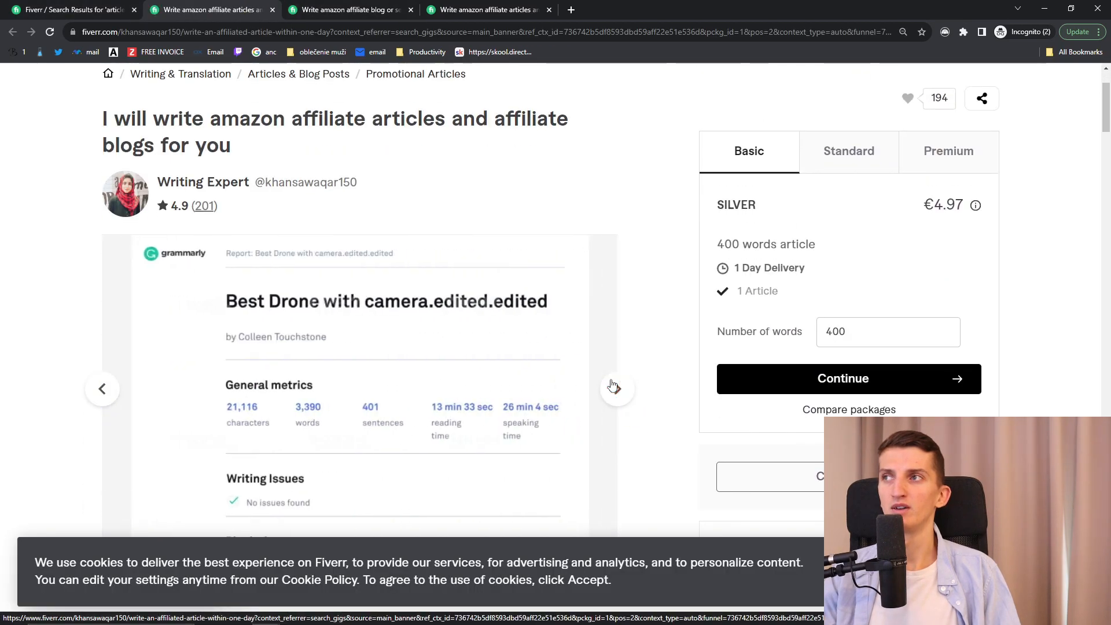
{"action": "left_click", "coordinate": [614, 384]}
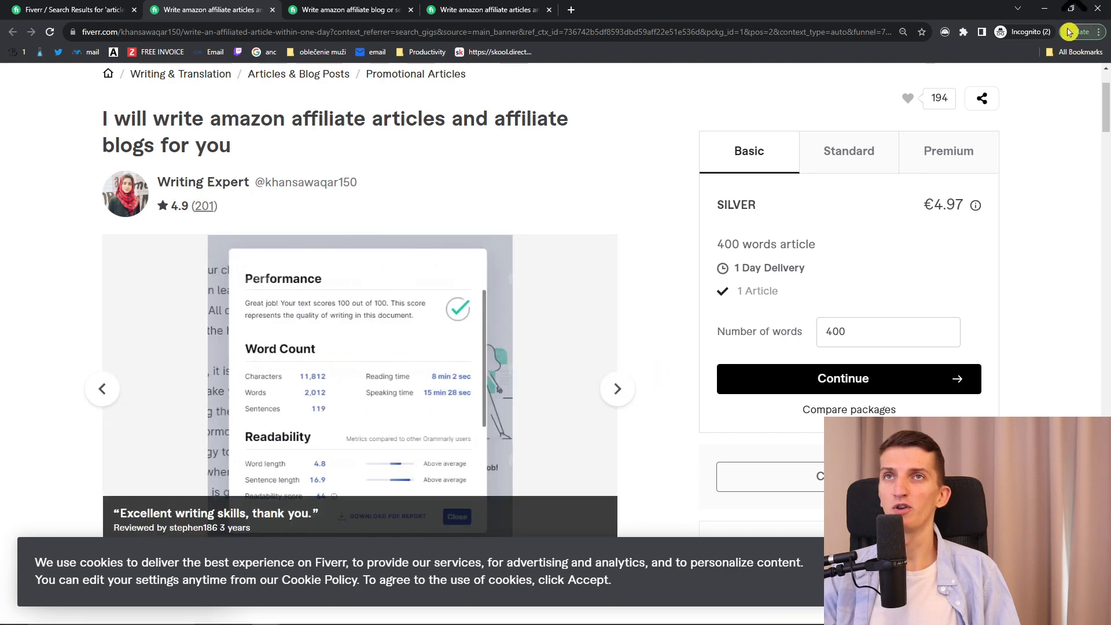
{"action": "left_click", "coordinate": [1043, 9]}
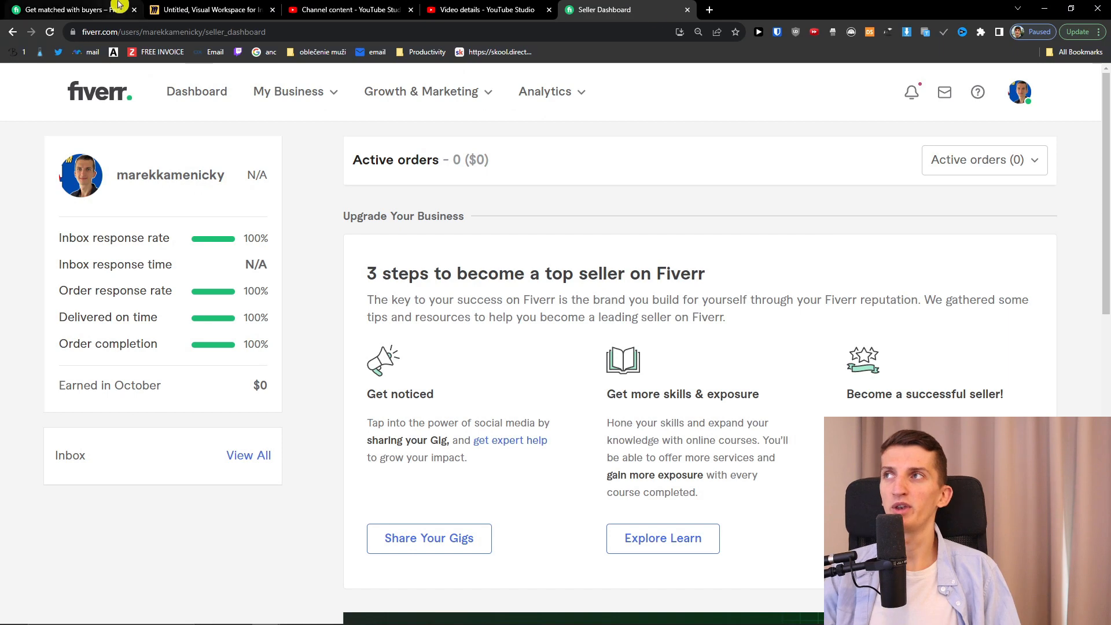
{"action": "left_click", "coordinate": [176, 10]}
Step: Move the cover rectangle down to reveal the add-a-video tip
{"action": "left_click", "coordinate": [474, 458]}
{"action": "left_click_drag", "start_coordinate": [363, 551], "coordinate": [359, 602]}
{"action": "scroll", "coordinate": [193, 449], "scroll_direction": "down", "scroll_amount": 1}
{"action": "left_click", "coordinate": [412, 489]}
{"action": "left_click_drag", "start_coordinate": [410, 537], "coordinate": [442, 525]}
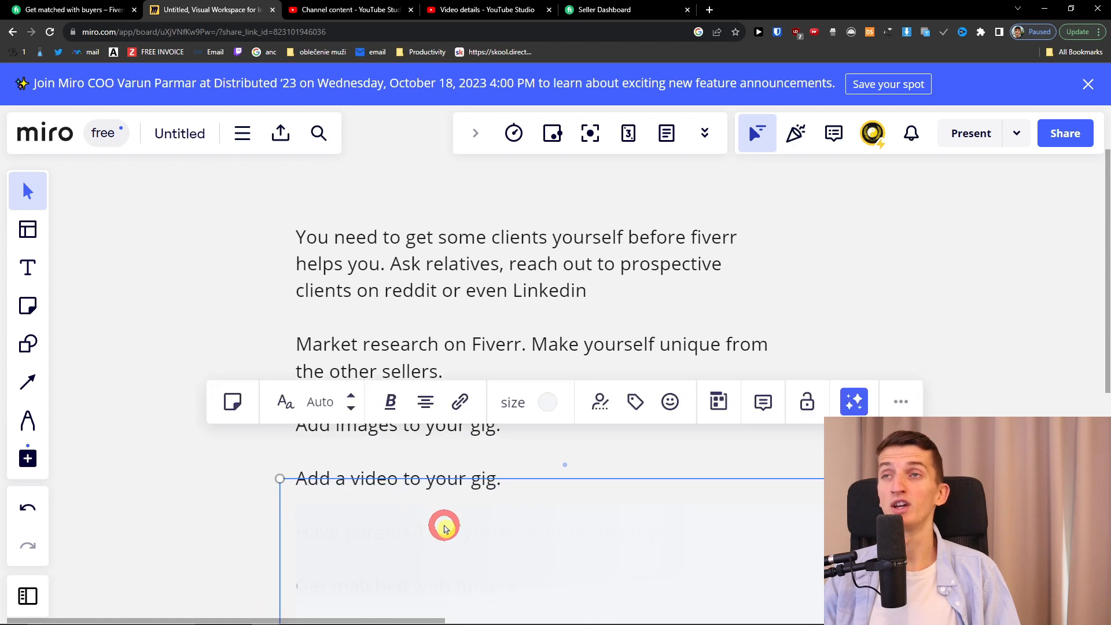
{"action": "left_click", "coordinate": [166, 467]}
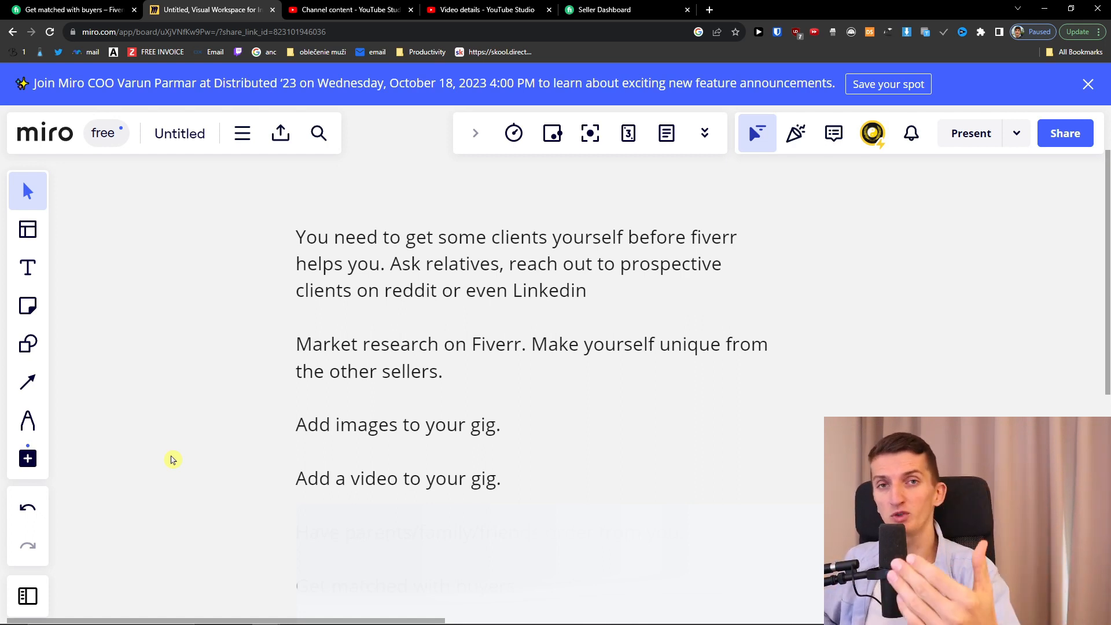
Step: Slide the cover further to uncover the family-order and Get matched with buyers tips
{"action": "scroll", "coordinate": [171, 458], "scroll_direction": "down", "scroll_amount": 1}
{"action": "left_click_drag", "start_coordinate": [192, 455], "coordinate": [243, 286]}
{"action": "left_click", "coordinate": [553, 414]}
{"action": "left_click", "coordinate": [590, 404]}
{"action": "left_click_drag", "start_coordinate": [588, 404], "coordinate": [590, 470]}
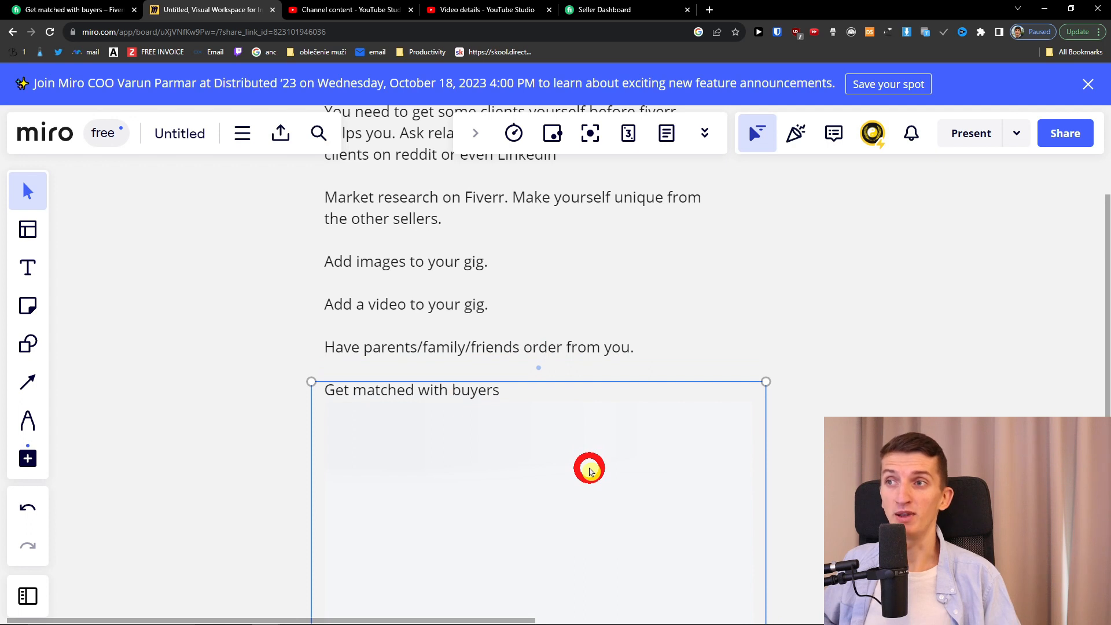
{"action": "left_click_drag", "start_coordinate": [589, 470], "coordinate": [591, 518]}
{"action": "scroll", "coordinate": [166, 377], "scroll_direction": "up", "scroll_amount": 2}
{"action": "left_click", "coordinate": [646, 295]}
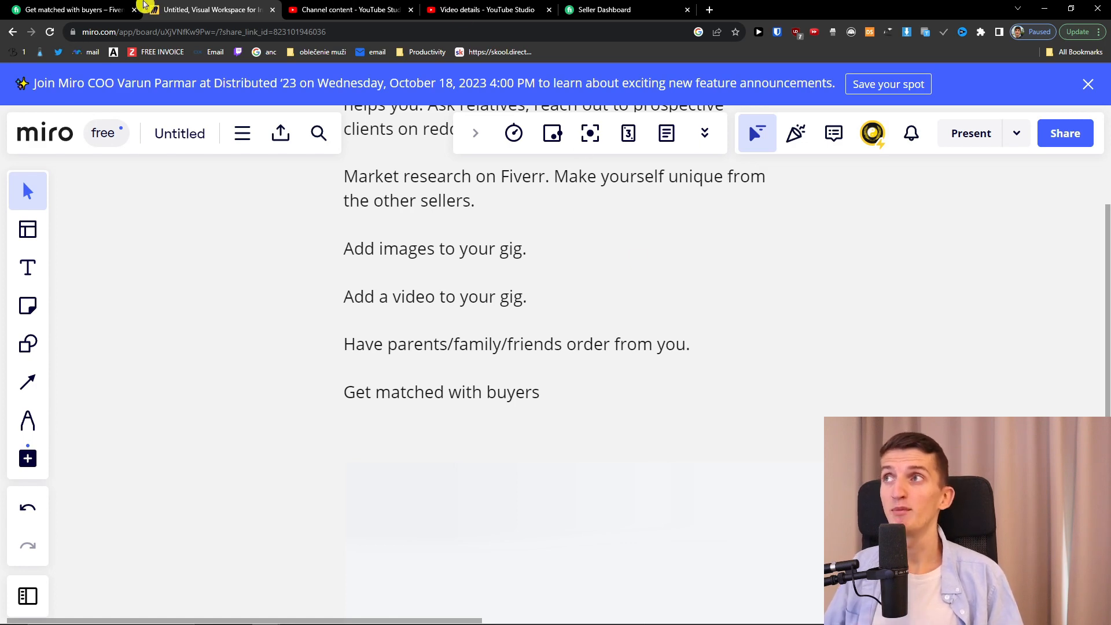
Step: Show the Get matched with buyers help article, then return to the incognito affiliate-blog search results
{"action": "left_click", "coordinate": [121, 7]}
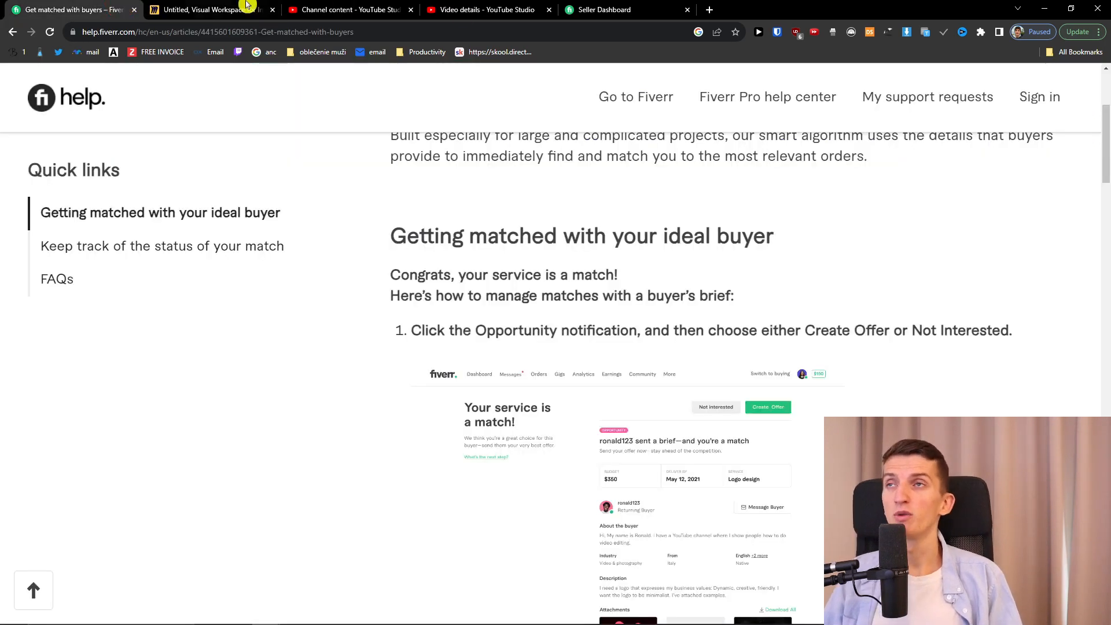
{"action": "left_click", "coordinate": [271, 611]}
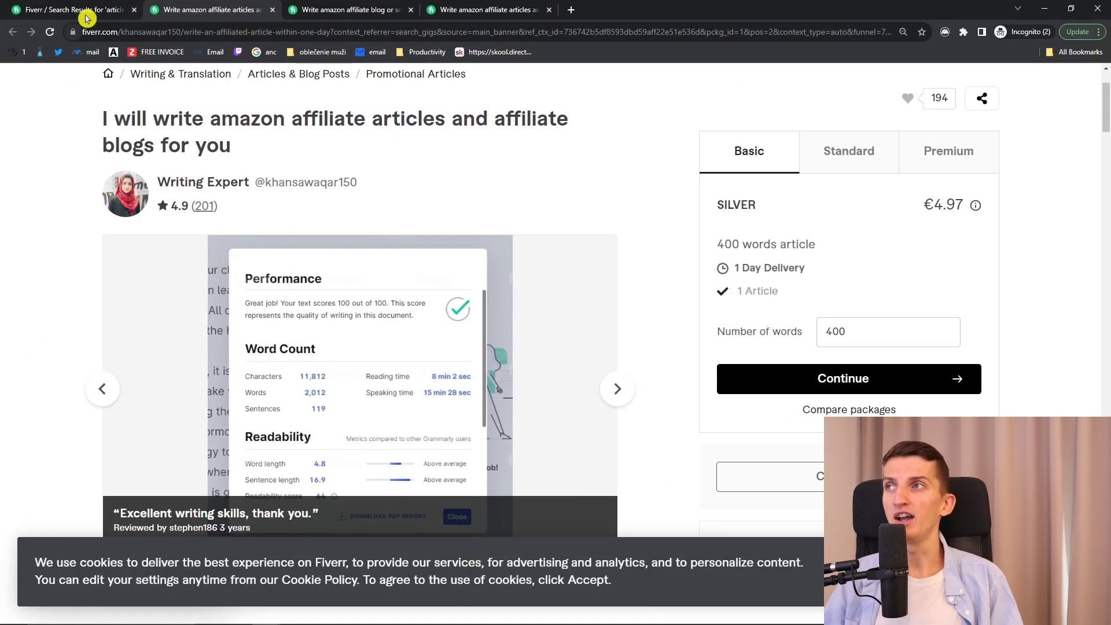
{"action": "left_click", "coordinate": [91, 10]}
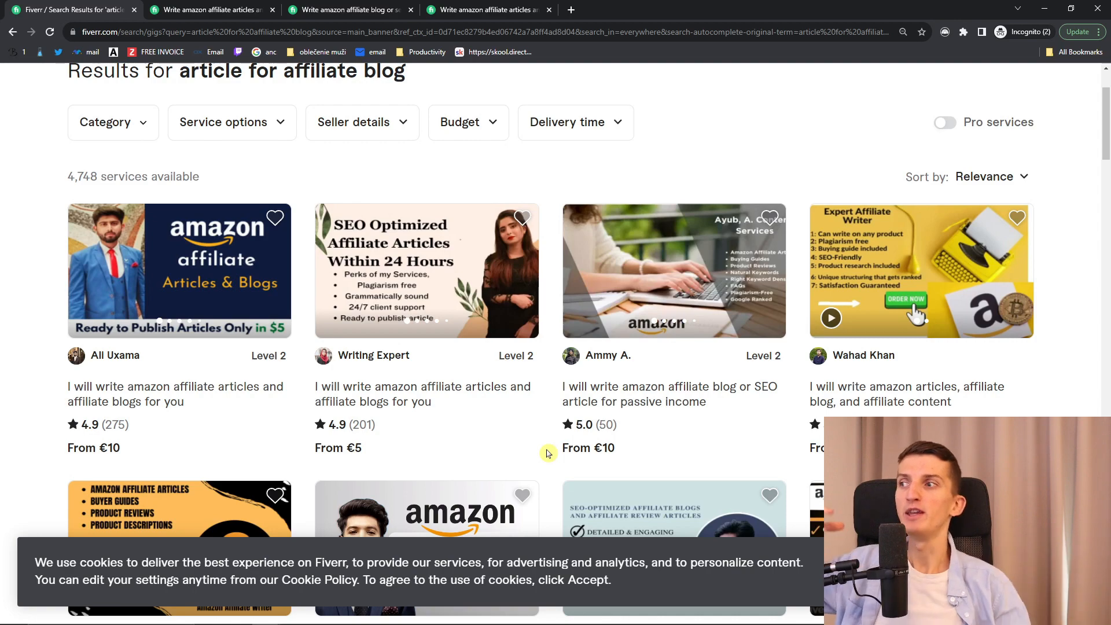
Step: Flip the second gig's thumbnail to its Ordered on Fiverr sample, then open and close the third gig
{"action": "scroll", "coordinate": [631, 460], "scroll_direction": "down", "scroll_amount": 2}
{"action": "scroll", "coordinate": [631, 459], "scroll_direction": "up", "scroll_amount": 2}
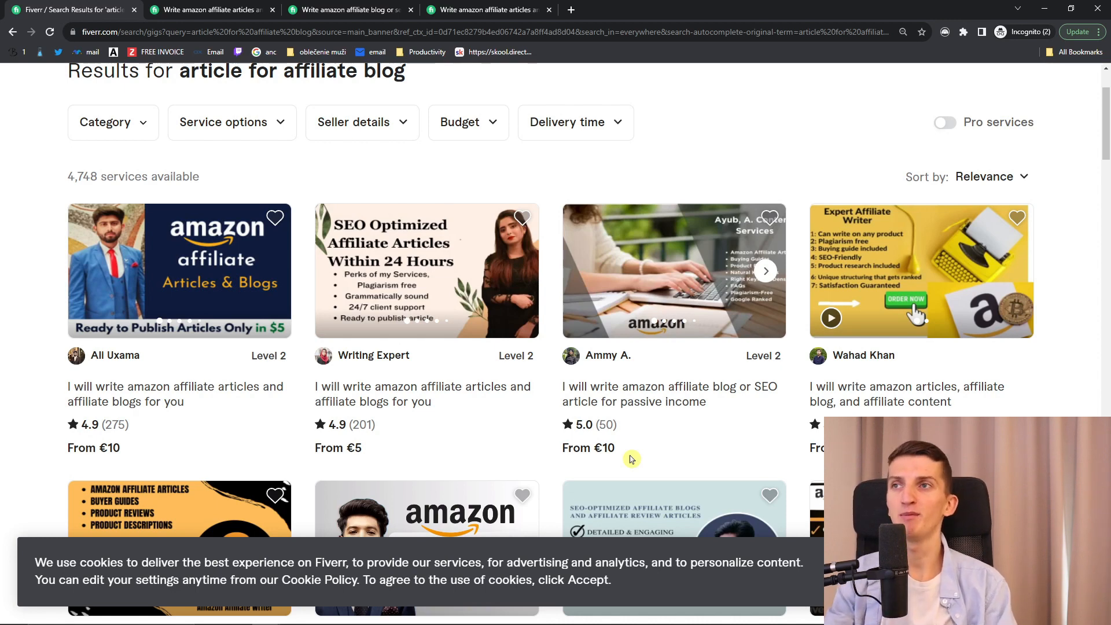
{"action": "scroll", "coordinate": [636, 459], "scroll_direction": "up", "scroll_amount": 2}
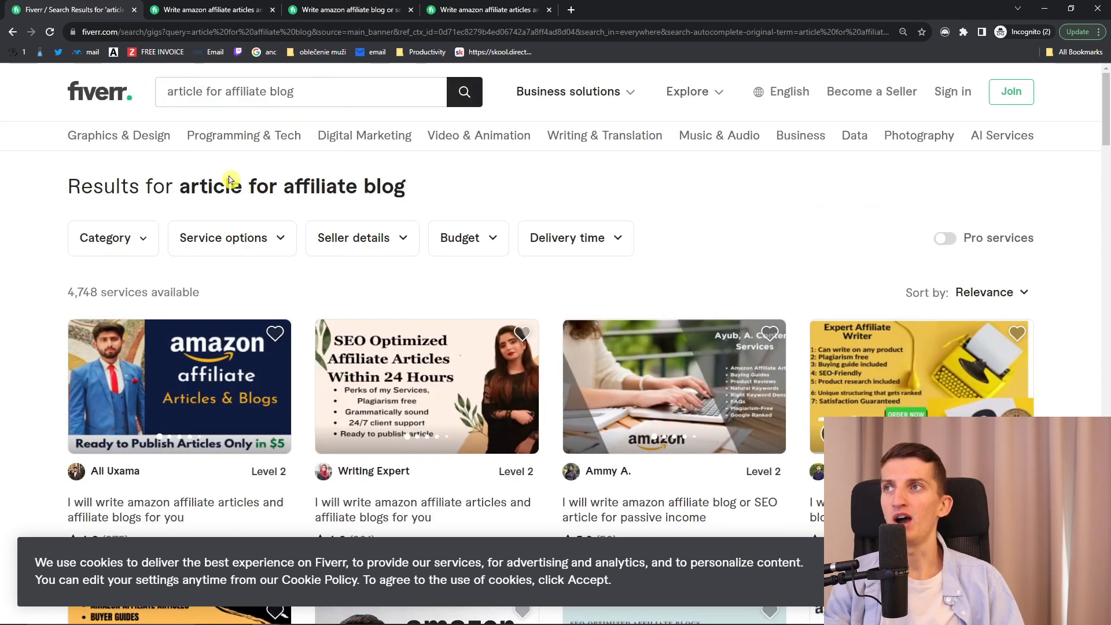
{"action": "scroll", "coordinate": [573, 272], "scroll_direction": "down", "scroll_amount": 2}
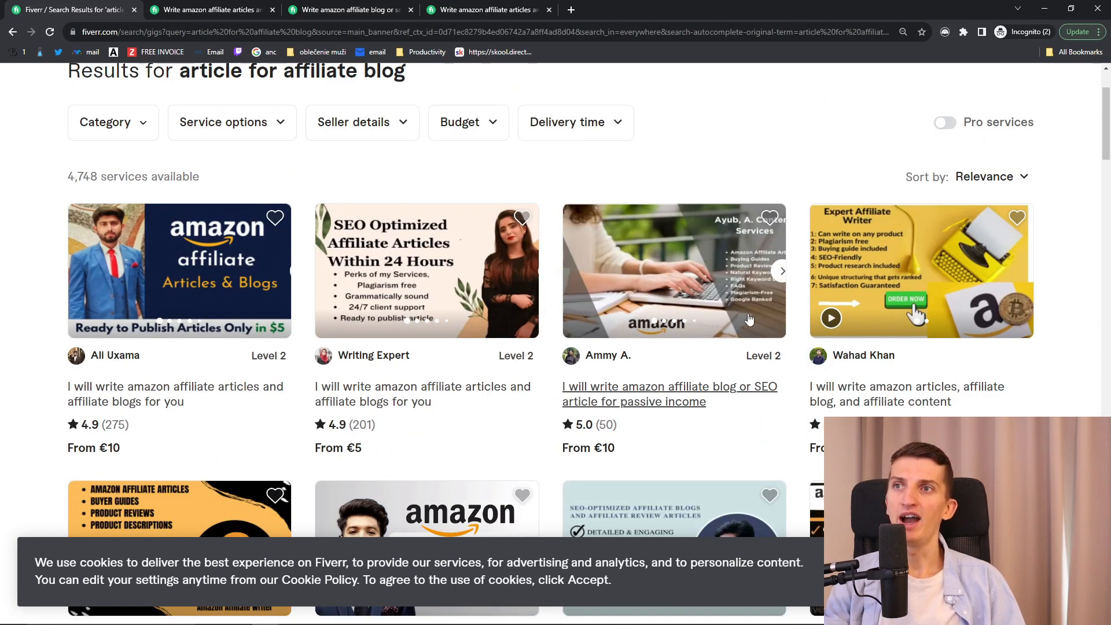
{"action": "left_click", "coordinate": [531, 271]}
{"action": "left_click", "coordinate": [778, 279]}
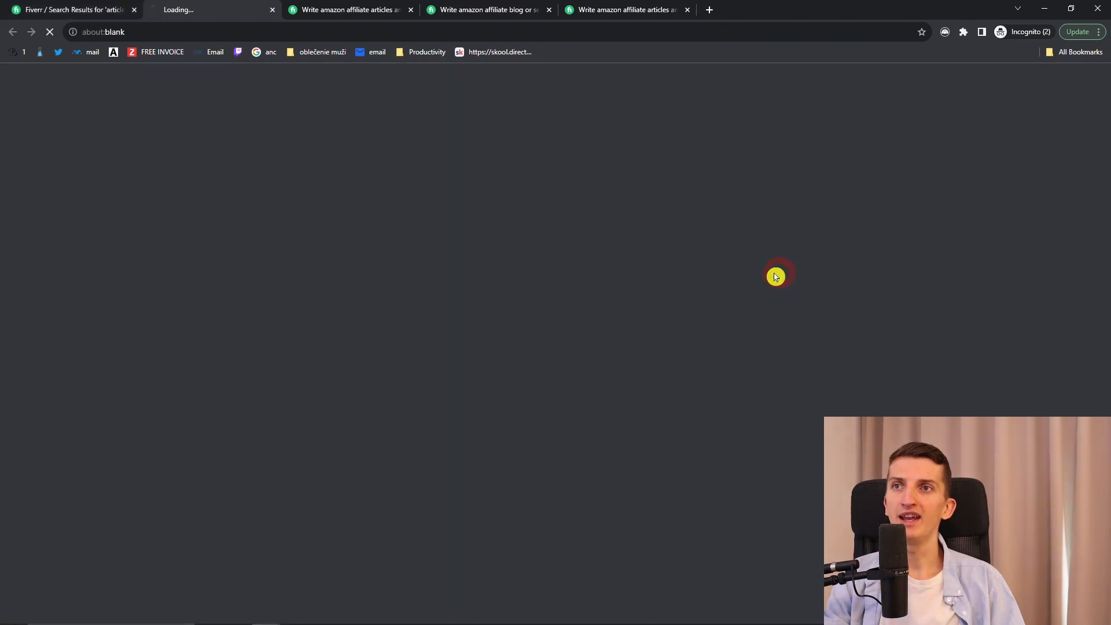
{"action": "key", "text": "ctrl+w"}
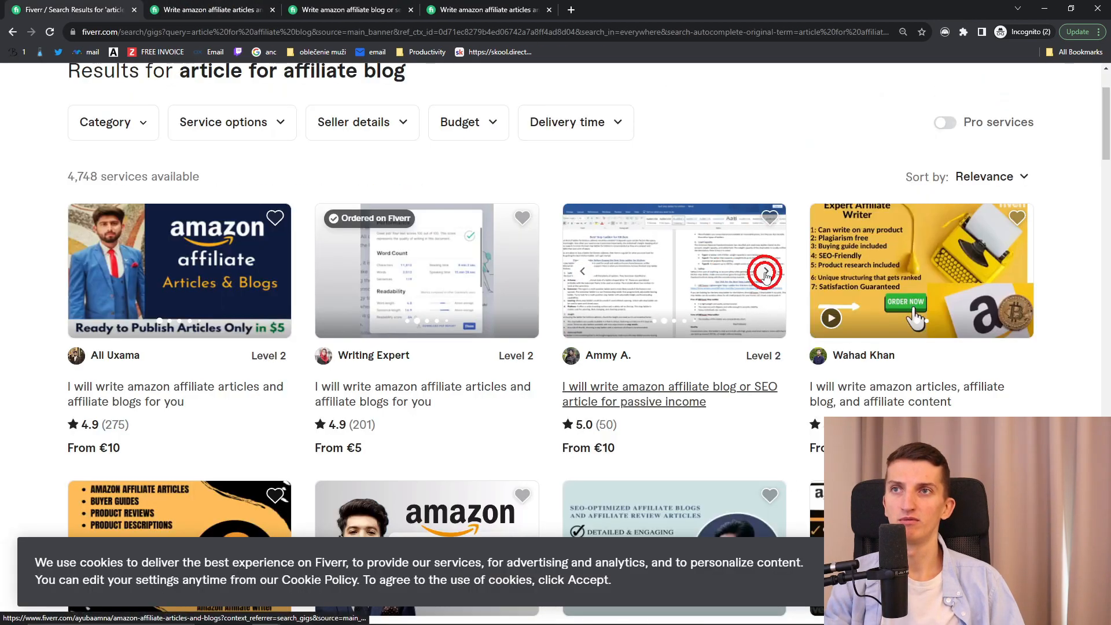
Step: Show delivery samples on the first and third gig cards and open the €5 Writing Expert gig in a background tab
{"action": "left_click", "coordinate": [766, 272]}
{"action": "left_click", "coordinate": [279, 271]}
{"action": "left_click", "coordinate": [280, 271]}
{"action": "left_click", "coordinate": [278, 272]}
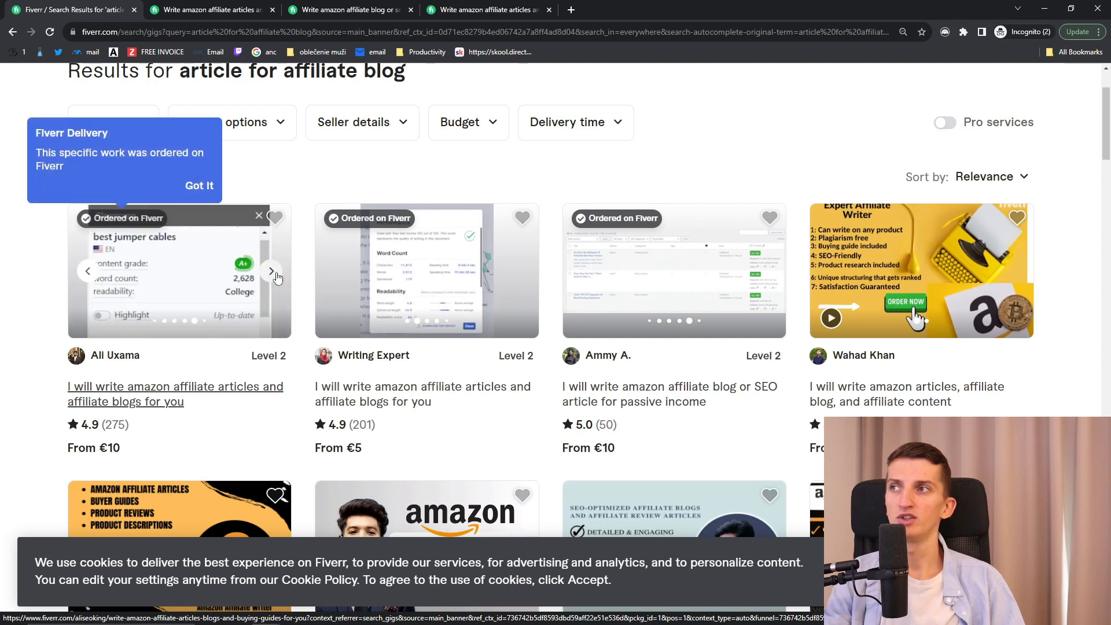
{"action": "middle_click", "coordinate": [185, 389]}
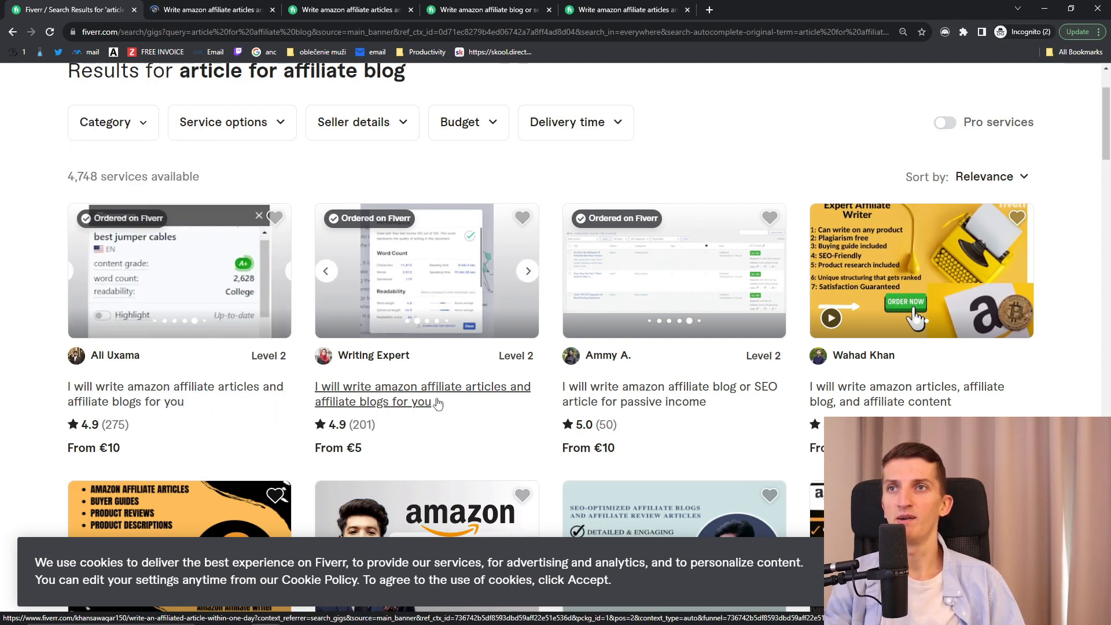
Step: Scroll down through the affiliate-article results and back up to the top
{"action": "scroll", "coordinate": [554, 385], "scroll_direction": "down", "scroll_amount": 8}
{"action": "scroll", "coordinate": [554, 385], "scroll_direction": "down", "scroll_amount": 7}
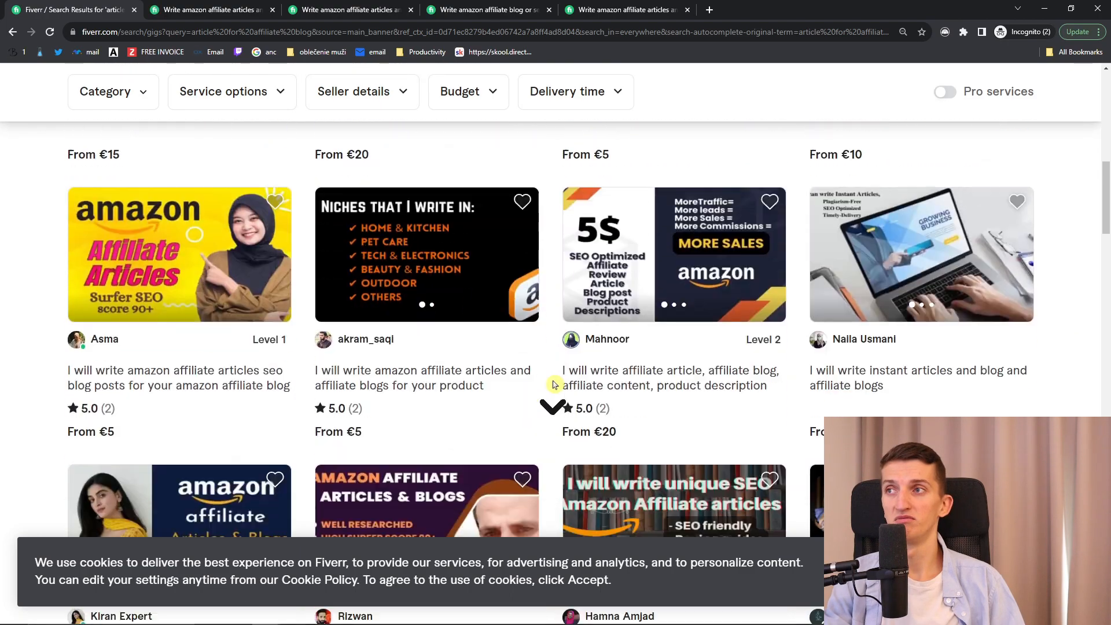
{"action": "scroll", "coordinate": [554, 384], "scroll_direction": "down", "scroll_amount": 5}
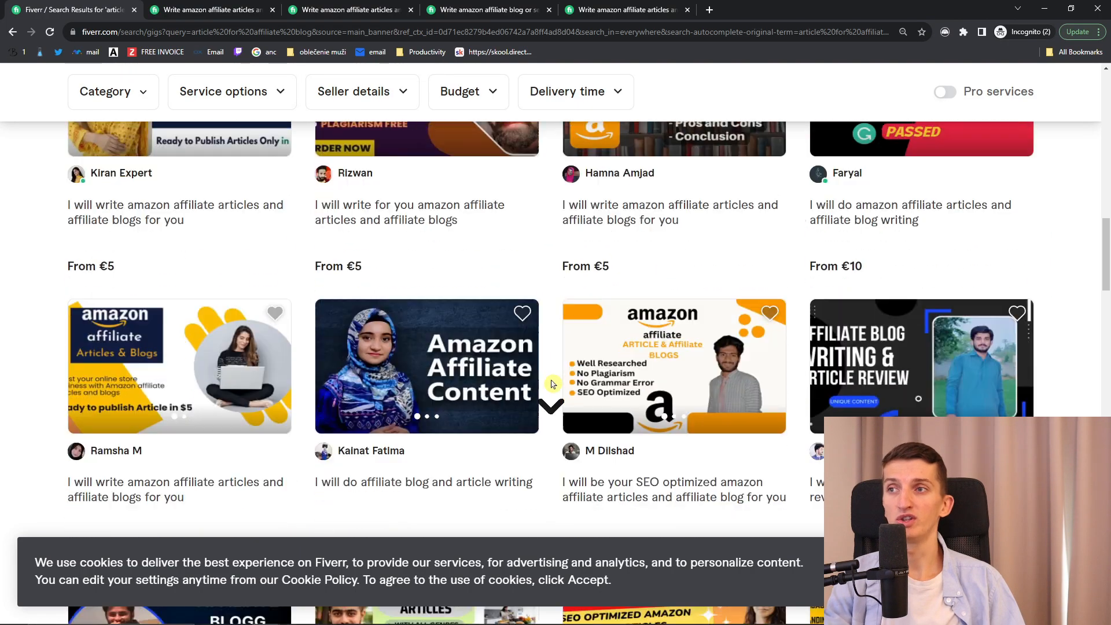
{"action": "scroll", "coordinate": [554, 385], "scroll_direction": "down", "scroll_amount": 2}
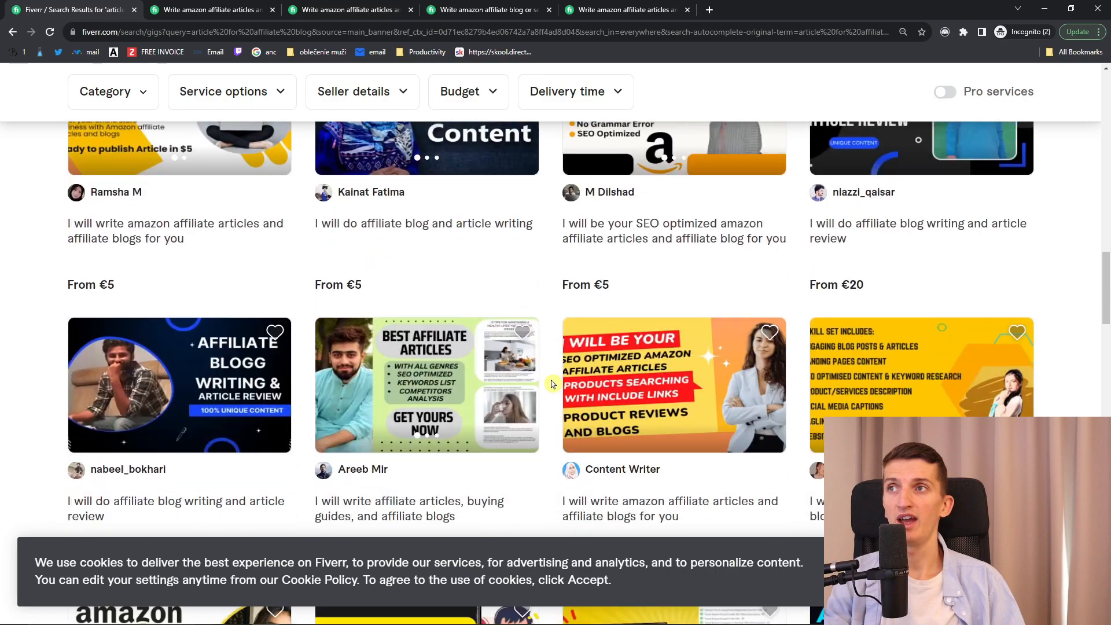
{"action": "scroll", "coordinate": [554, 384], "scroll_direction": "up", "scroll_amount": 20}
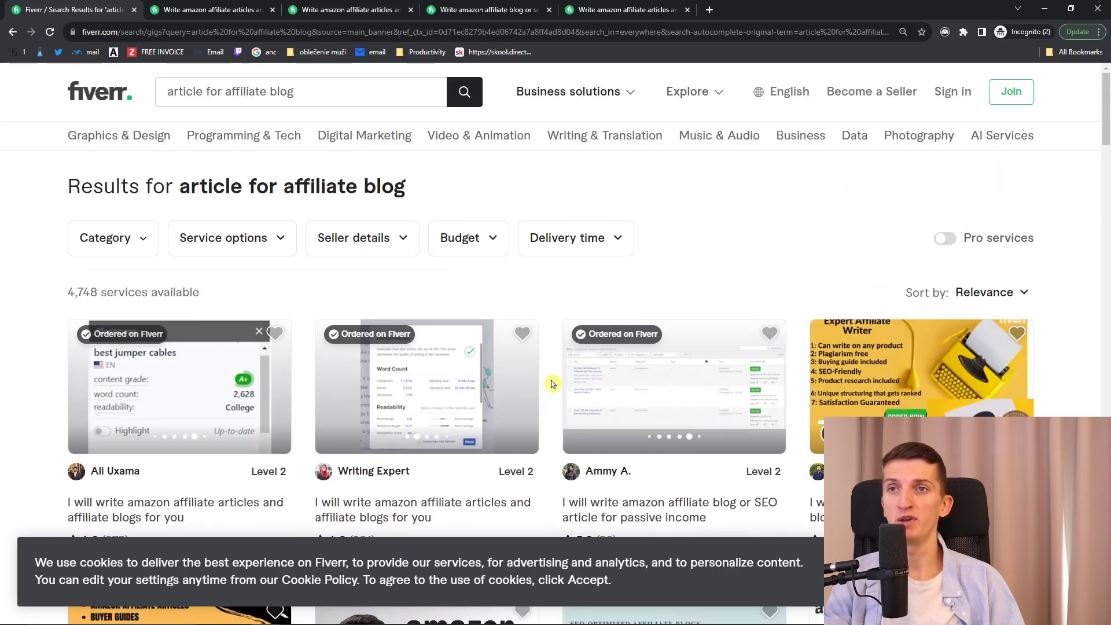
{"action": "scroll", "coordinate": [554, 385], "scroll_direction": "down", "scroll_amount": 2}
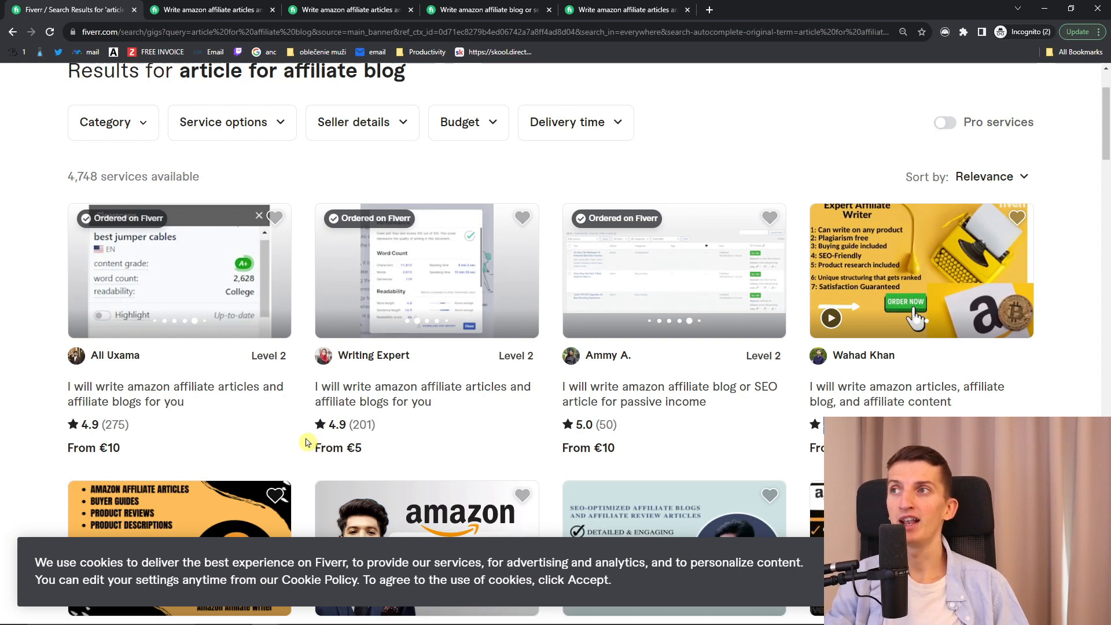
{"action": "scroll", "coordinate": [306, 443], "scroll_direction": "up", "scroll_amount": 2}
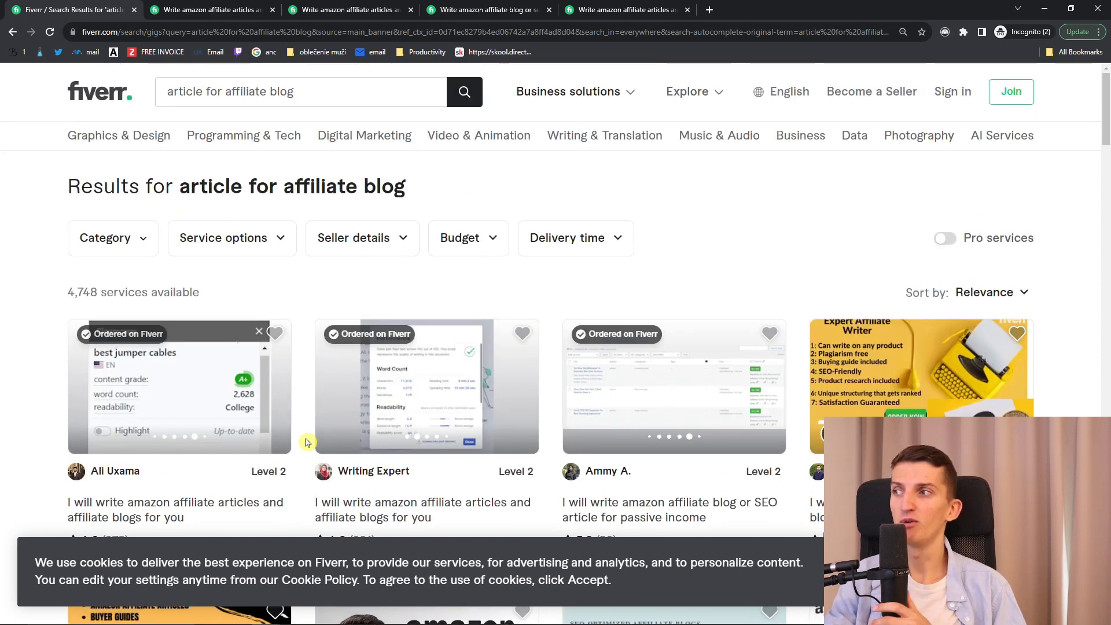